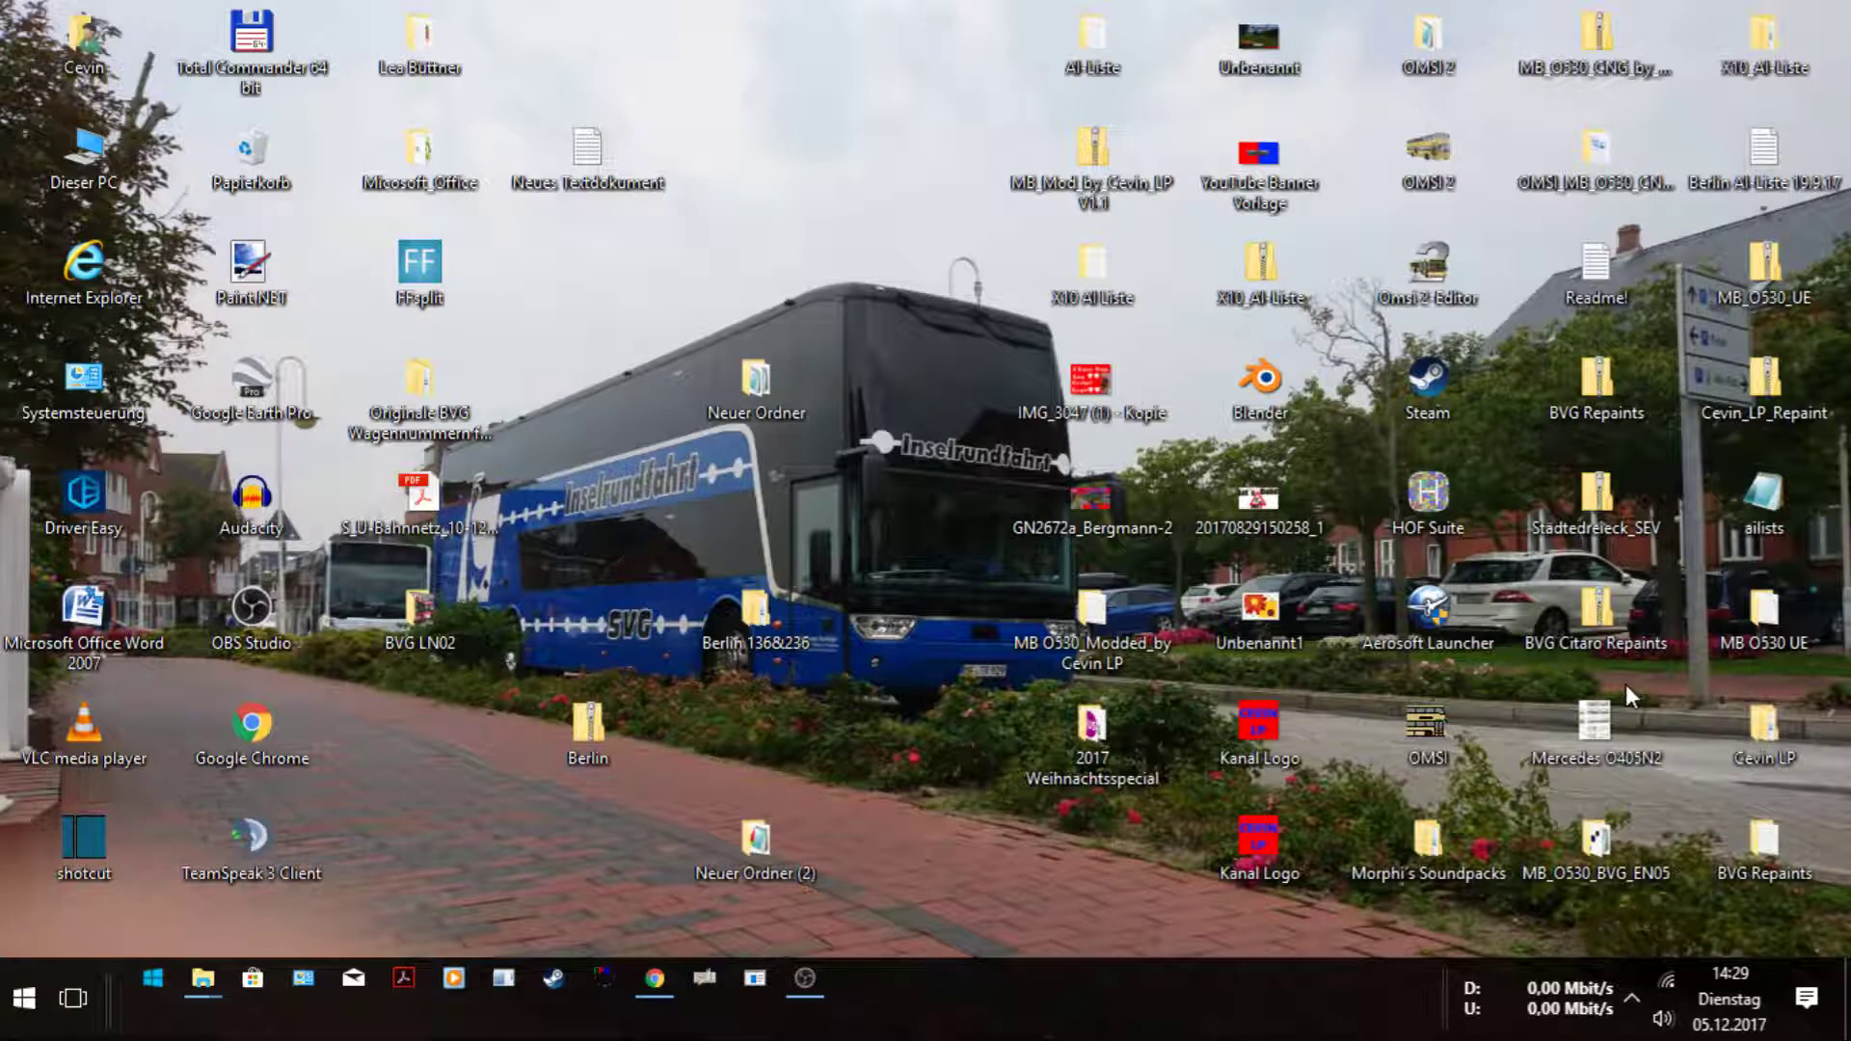
Switch to Chrome and open the Mercedes-Benz O 530 V2 and O 530 G download links from the forum thread in new tabs.
left_click(652, 988)
scroll(412, 463, "up", 10)
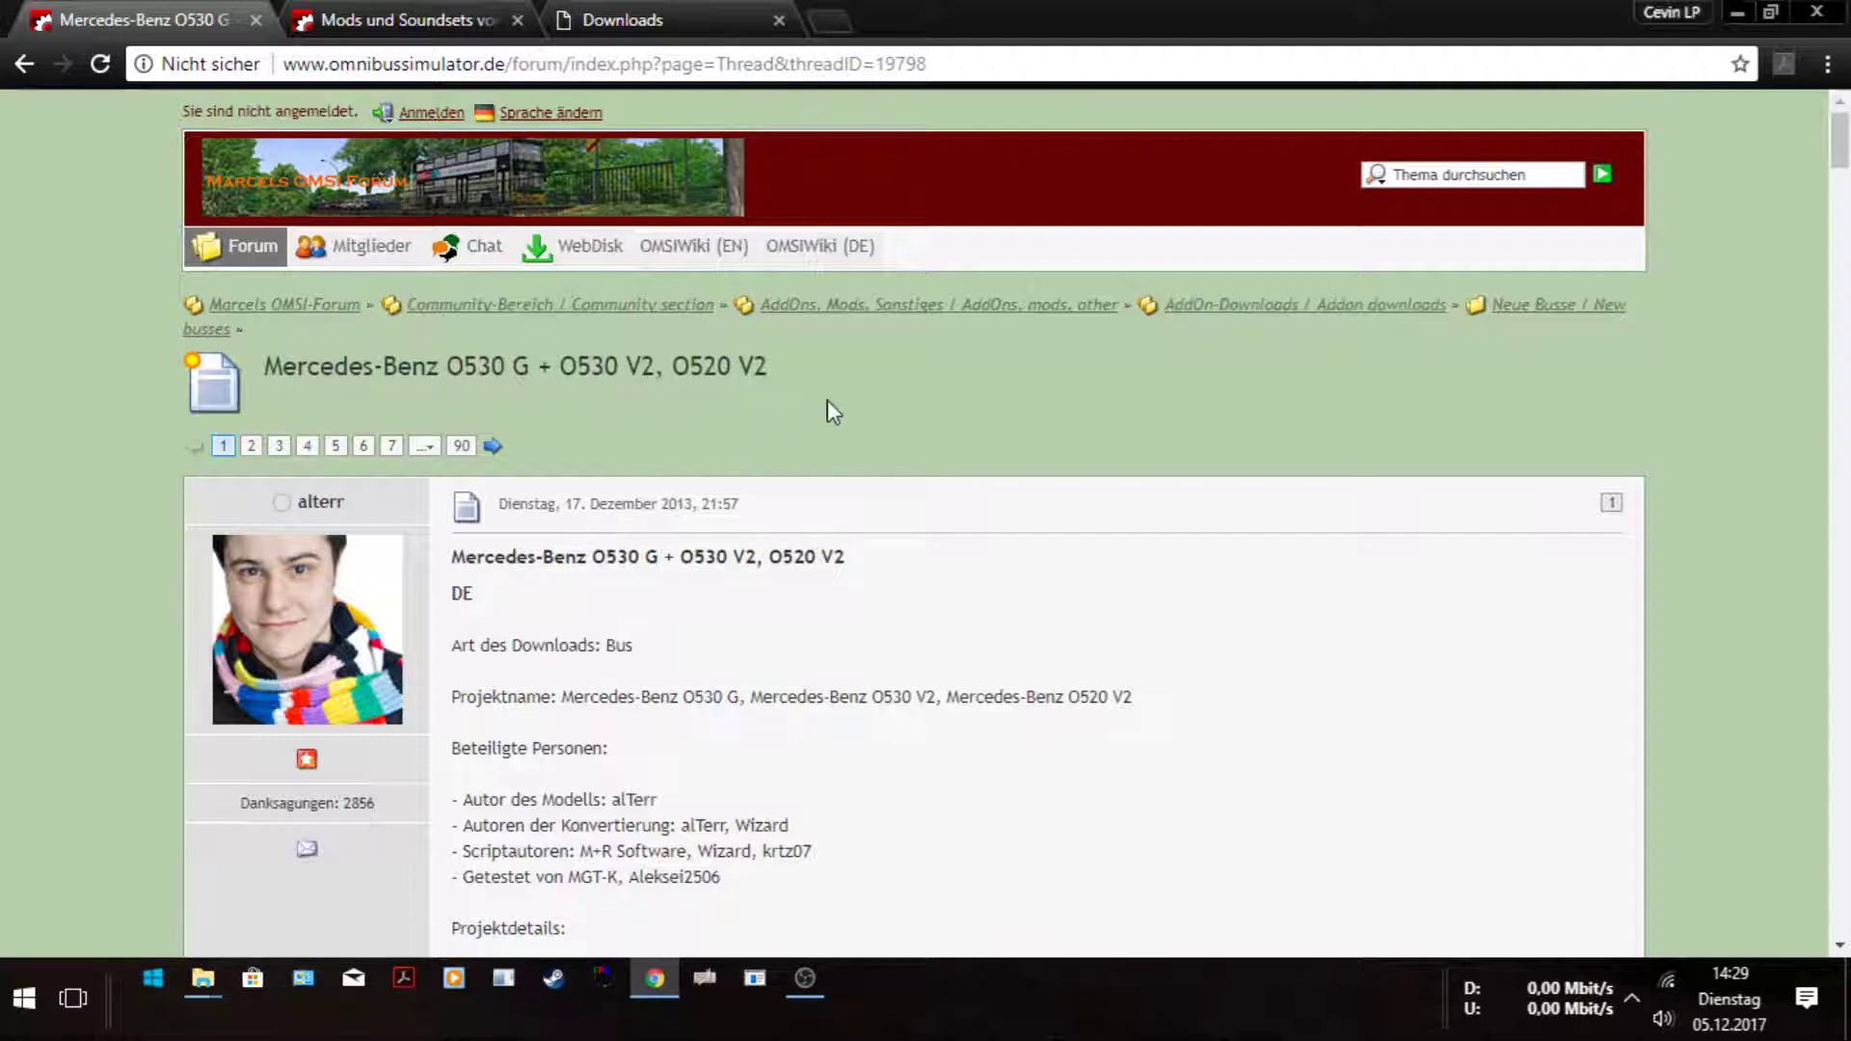
scroll(912, 627, "down", 18)
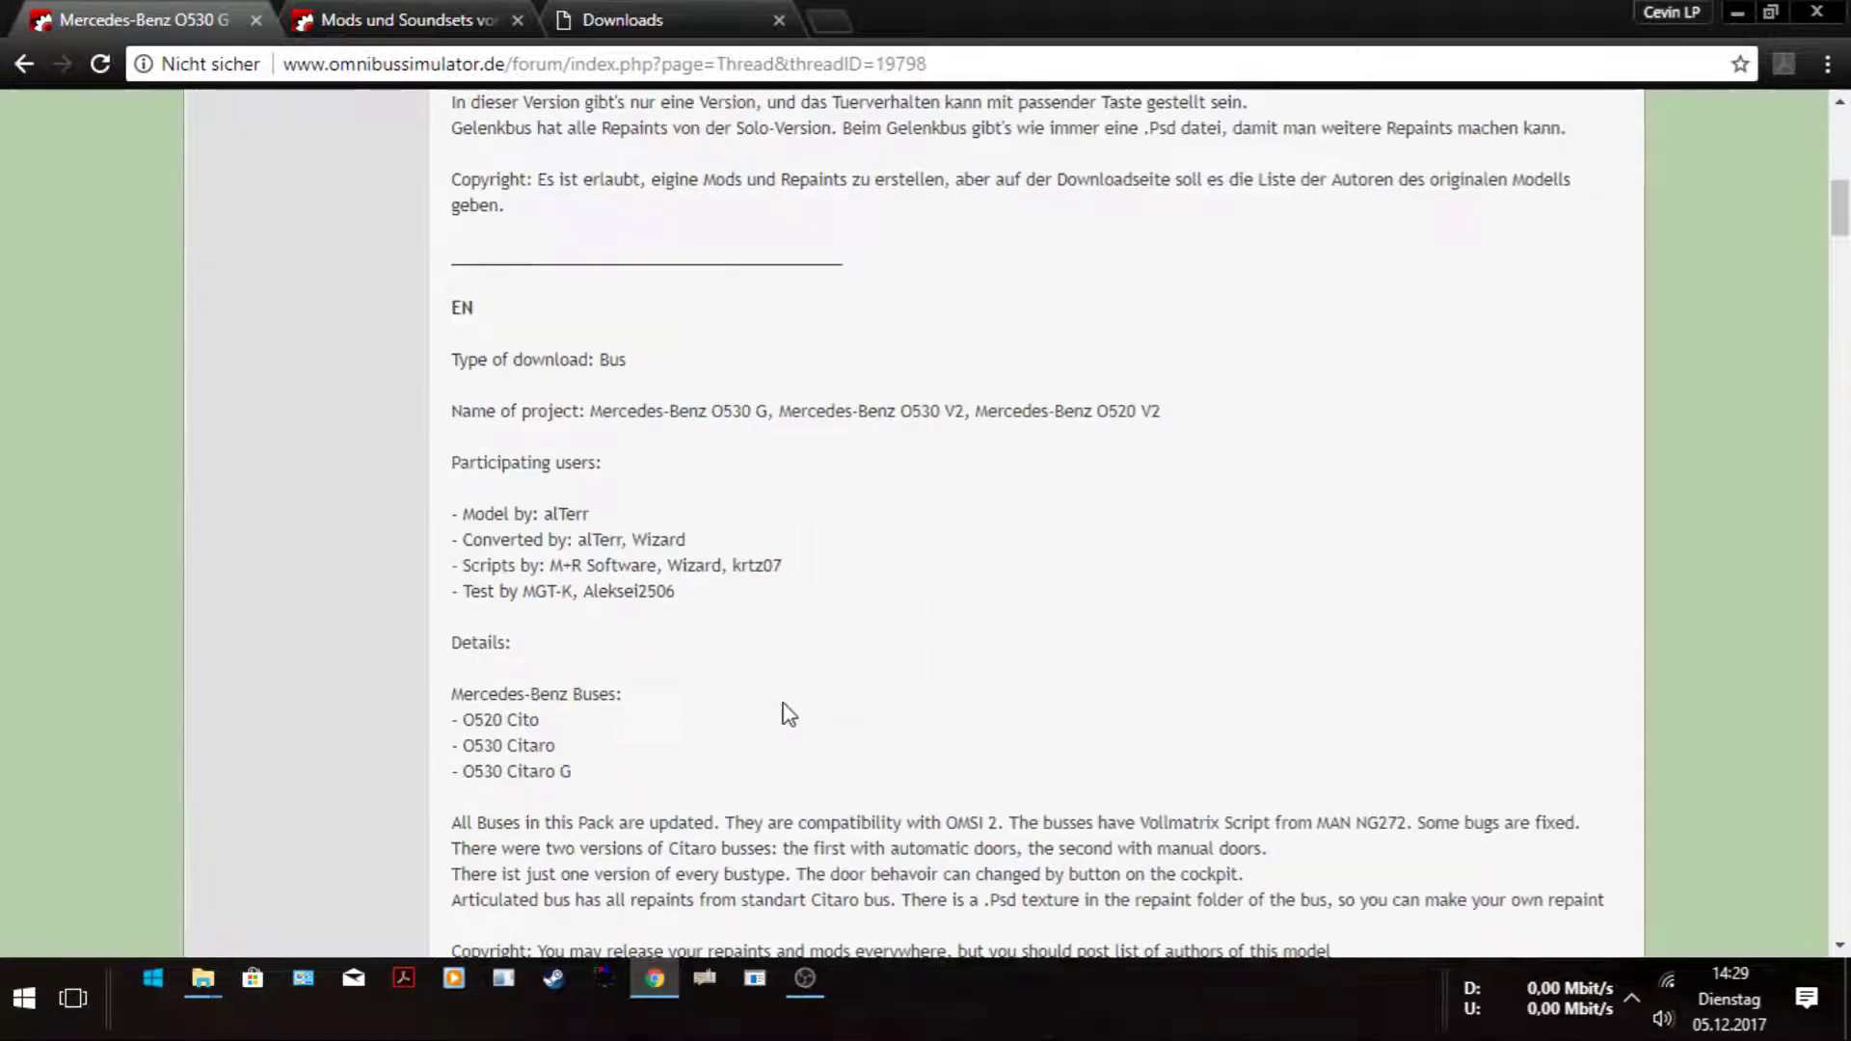
scroll(642, 694, "down", 11)
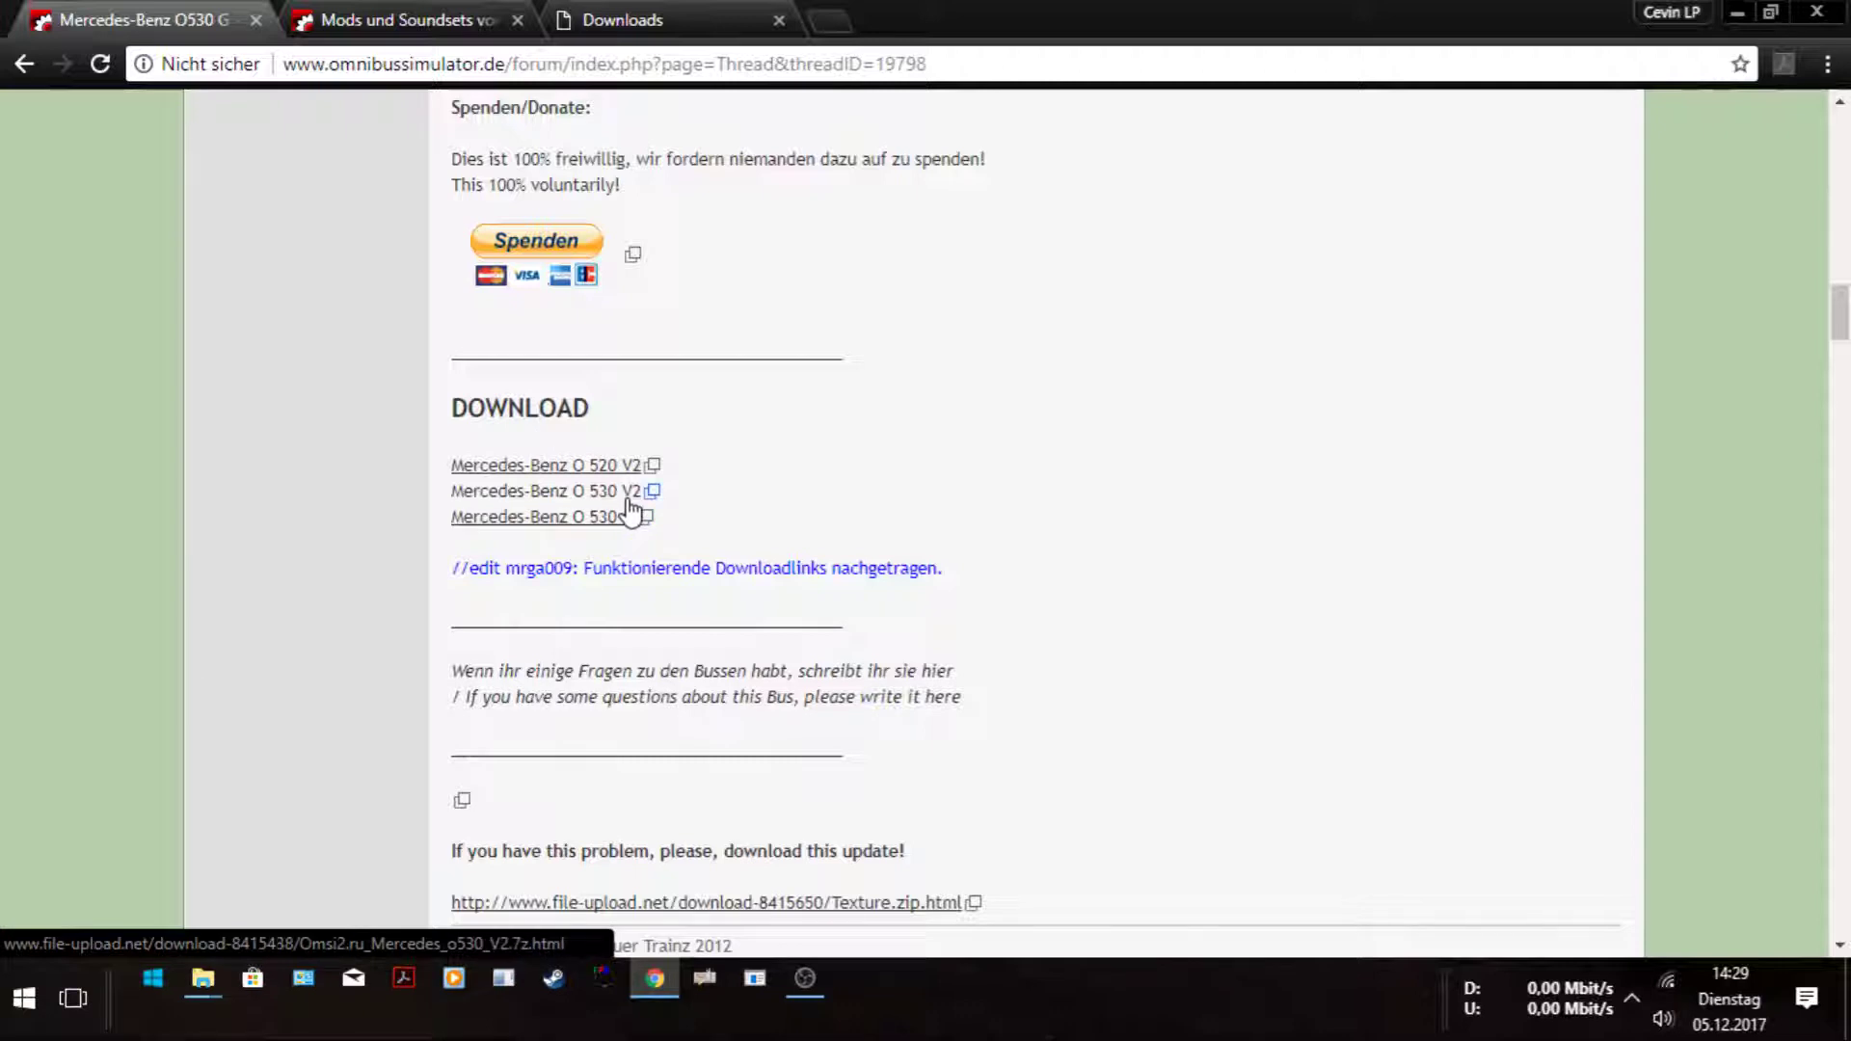
right_click(628, 501)
left_click(761, 520)
right_click(629, 515)
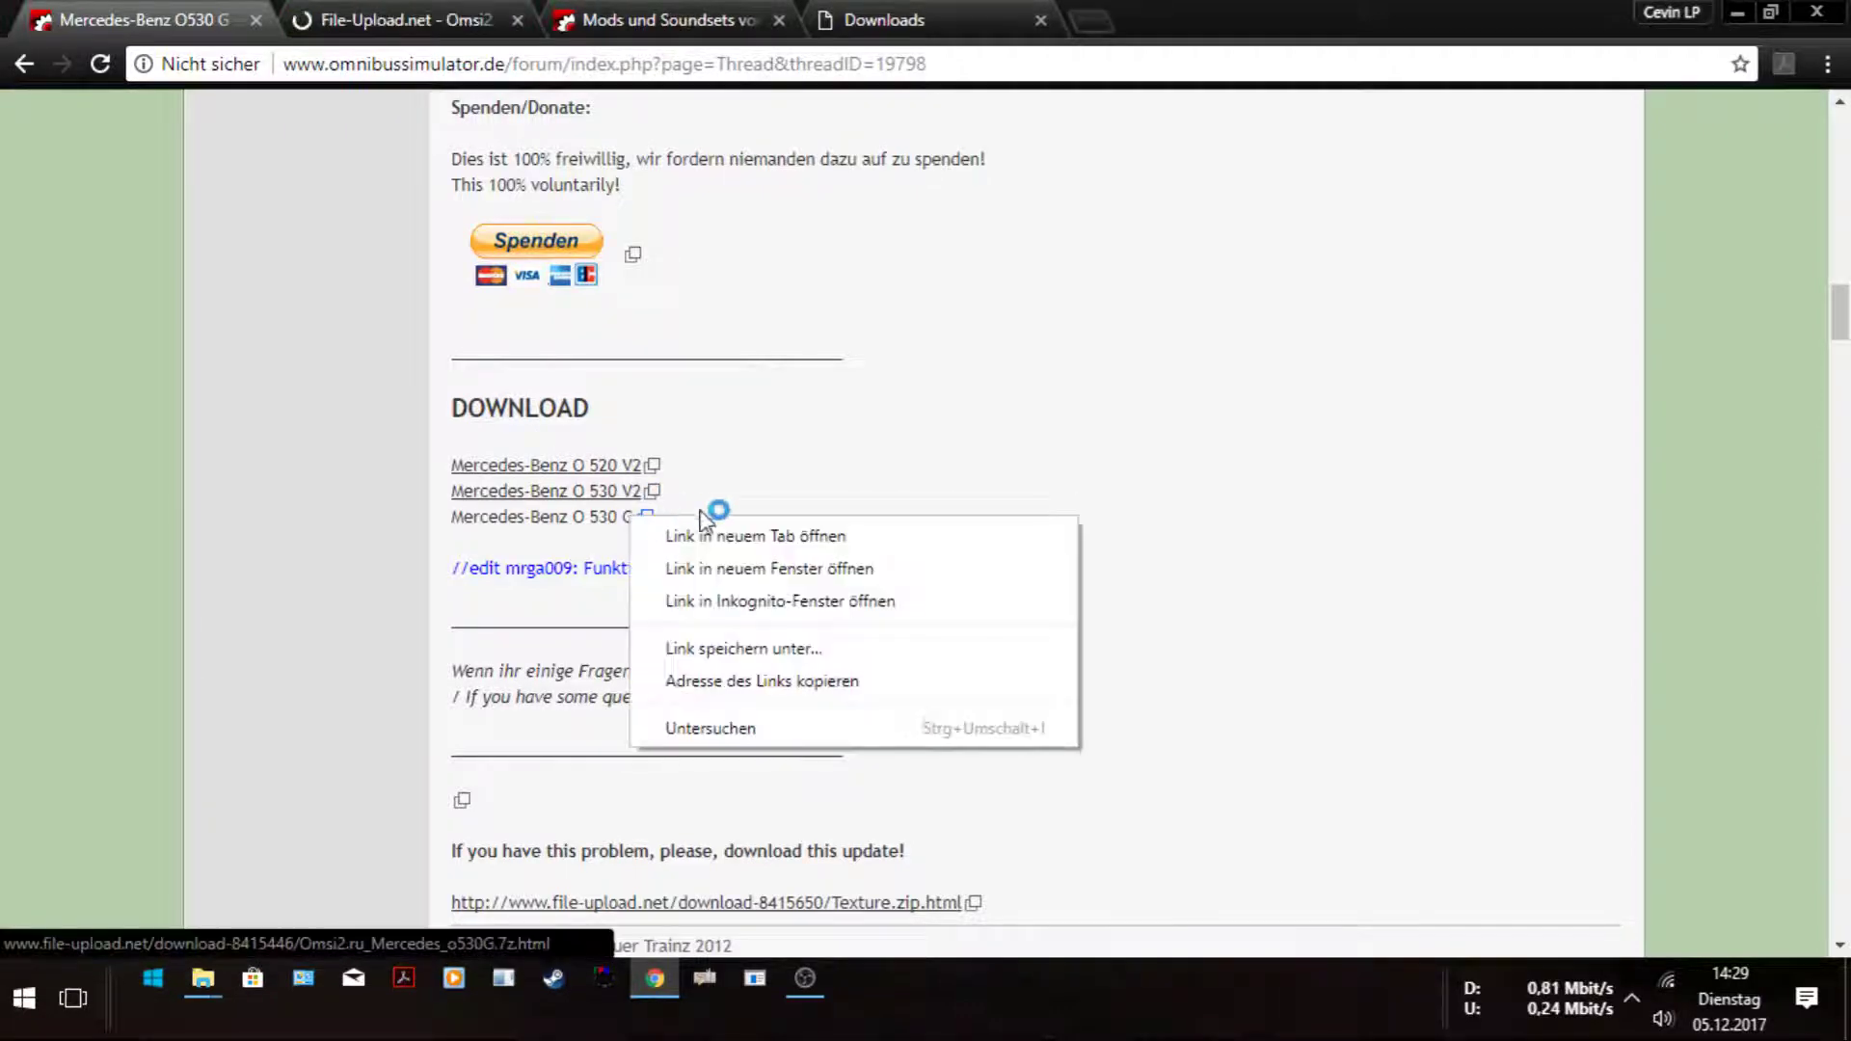
left_click(728, 534)
Review the File-Upload.net pages for both bus archives, then close them and minimize the browser.
left_click(482, 21)
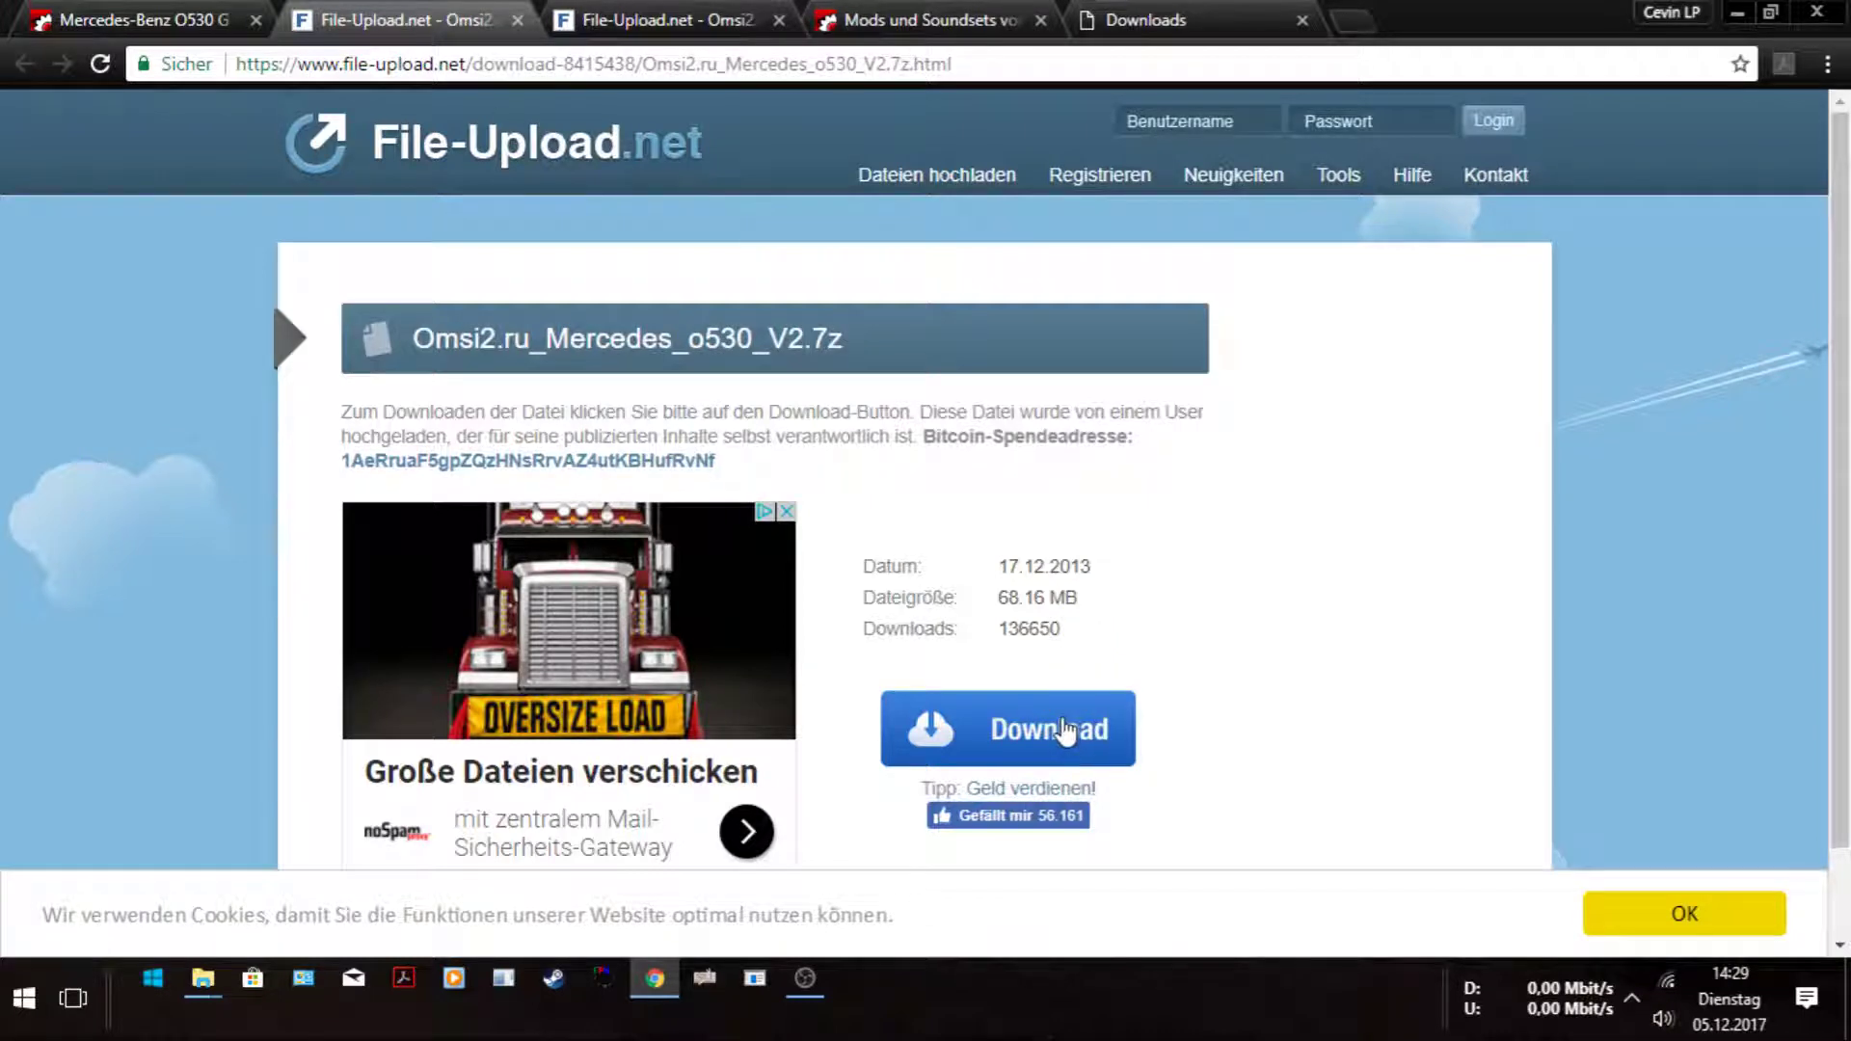
left_click(557, 16)
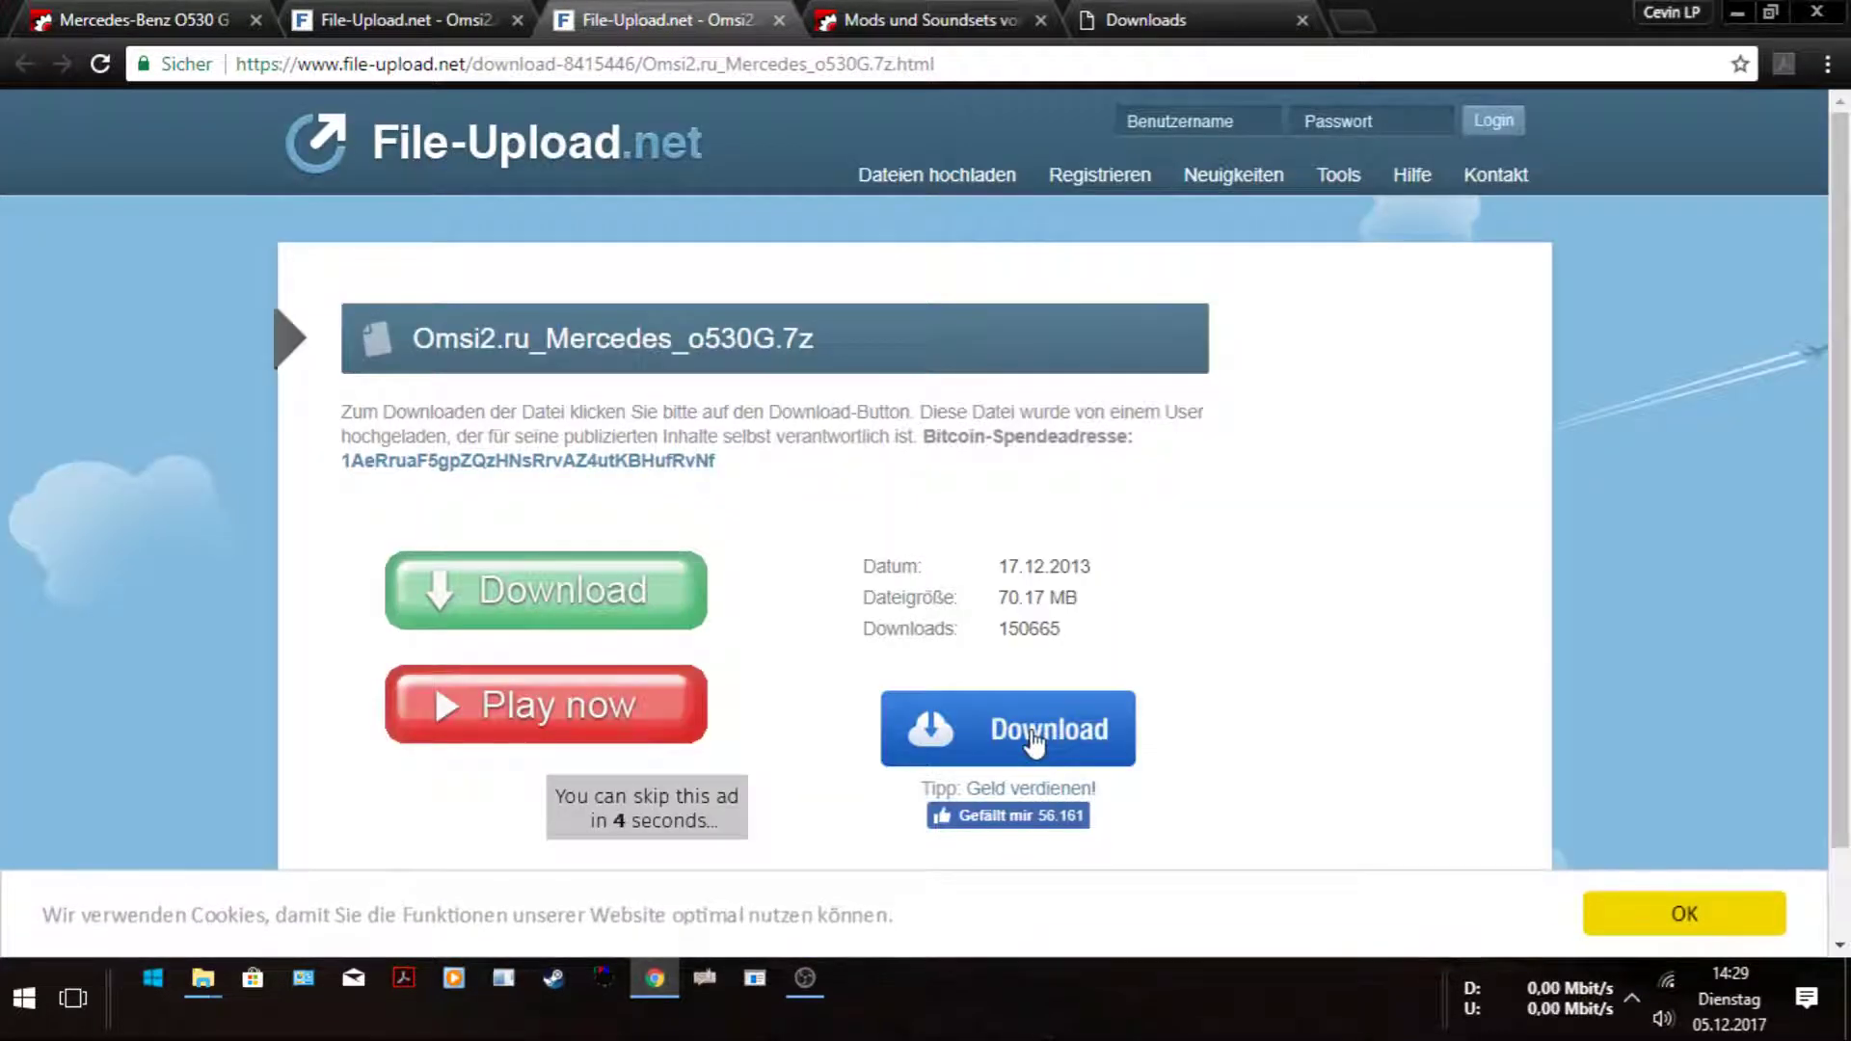
left_click(487, 18)
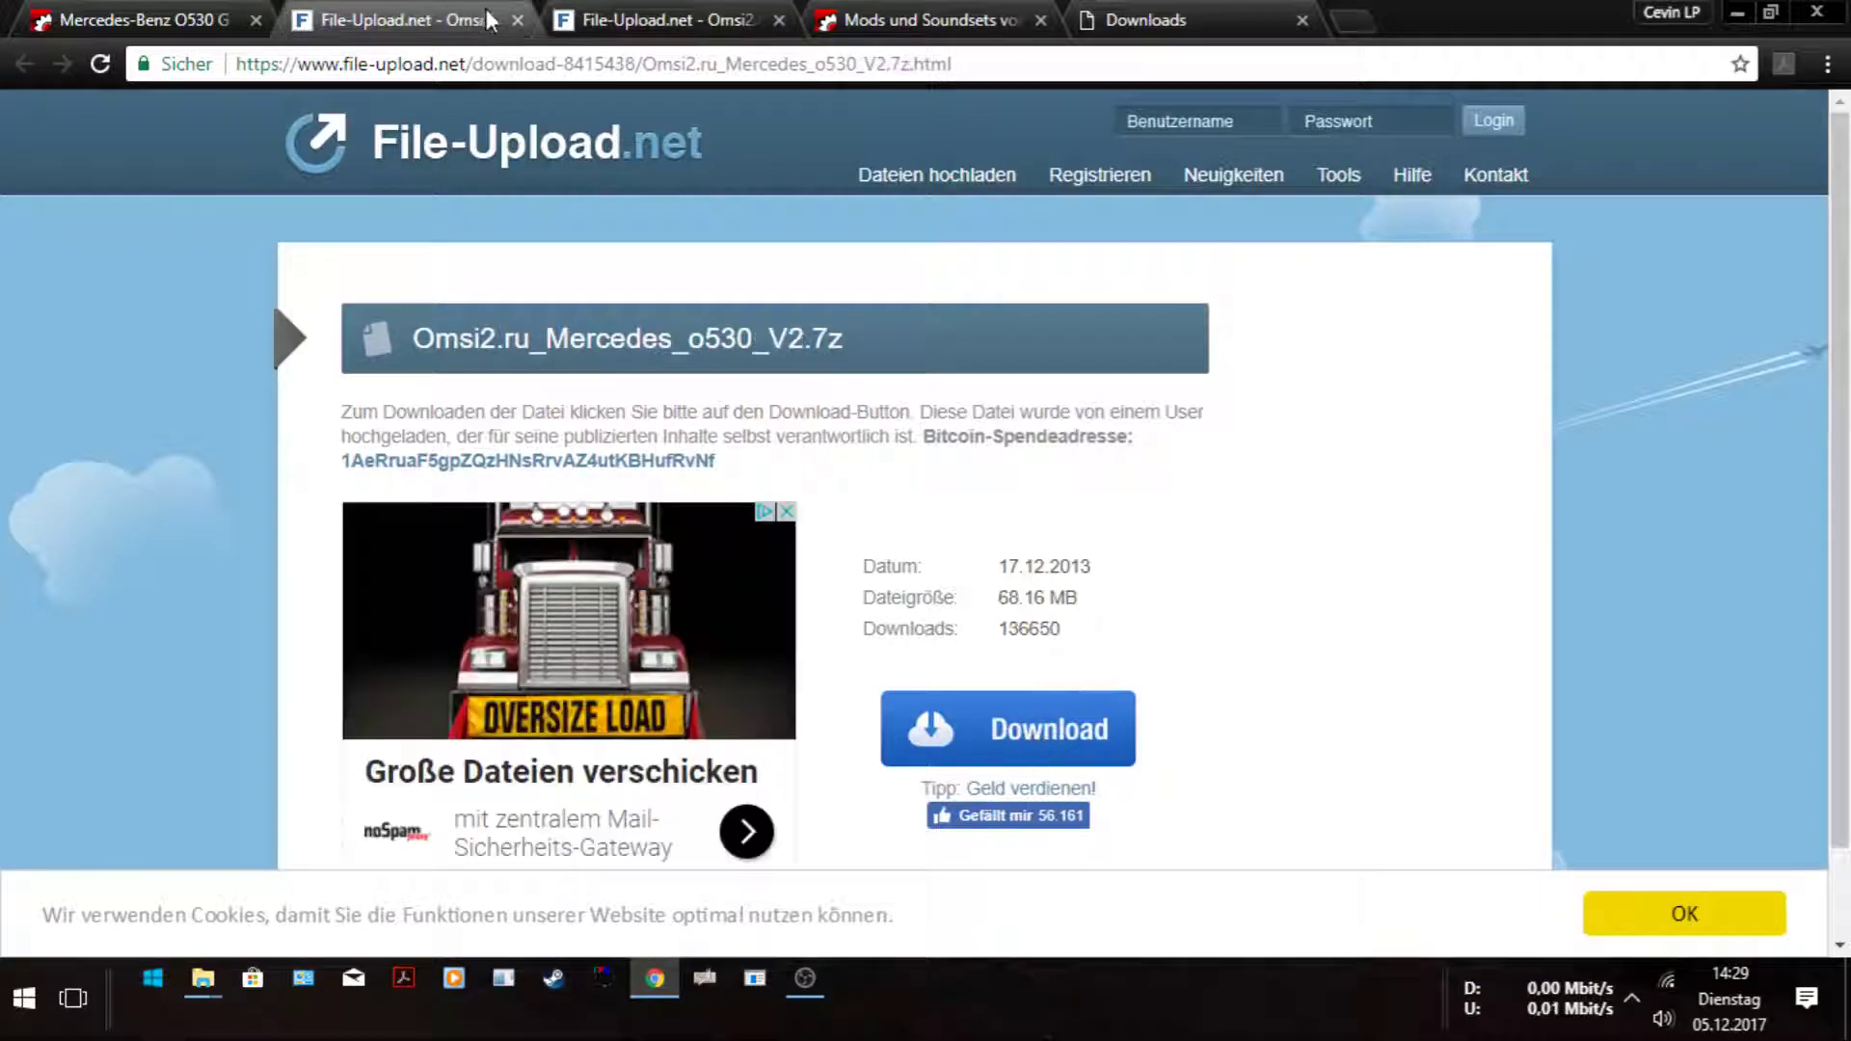
left_click(518, 20)
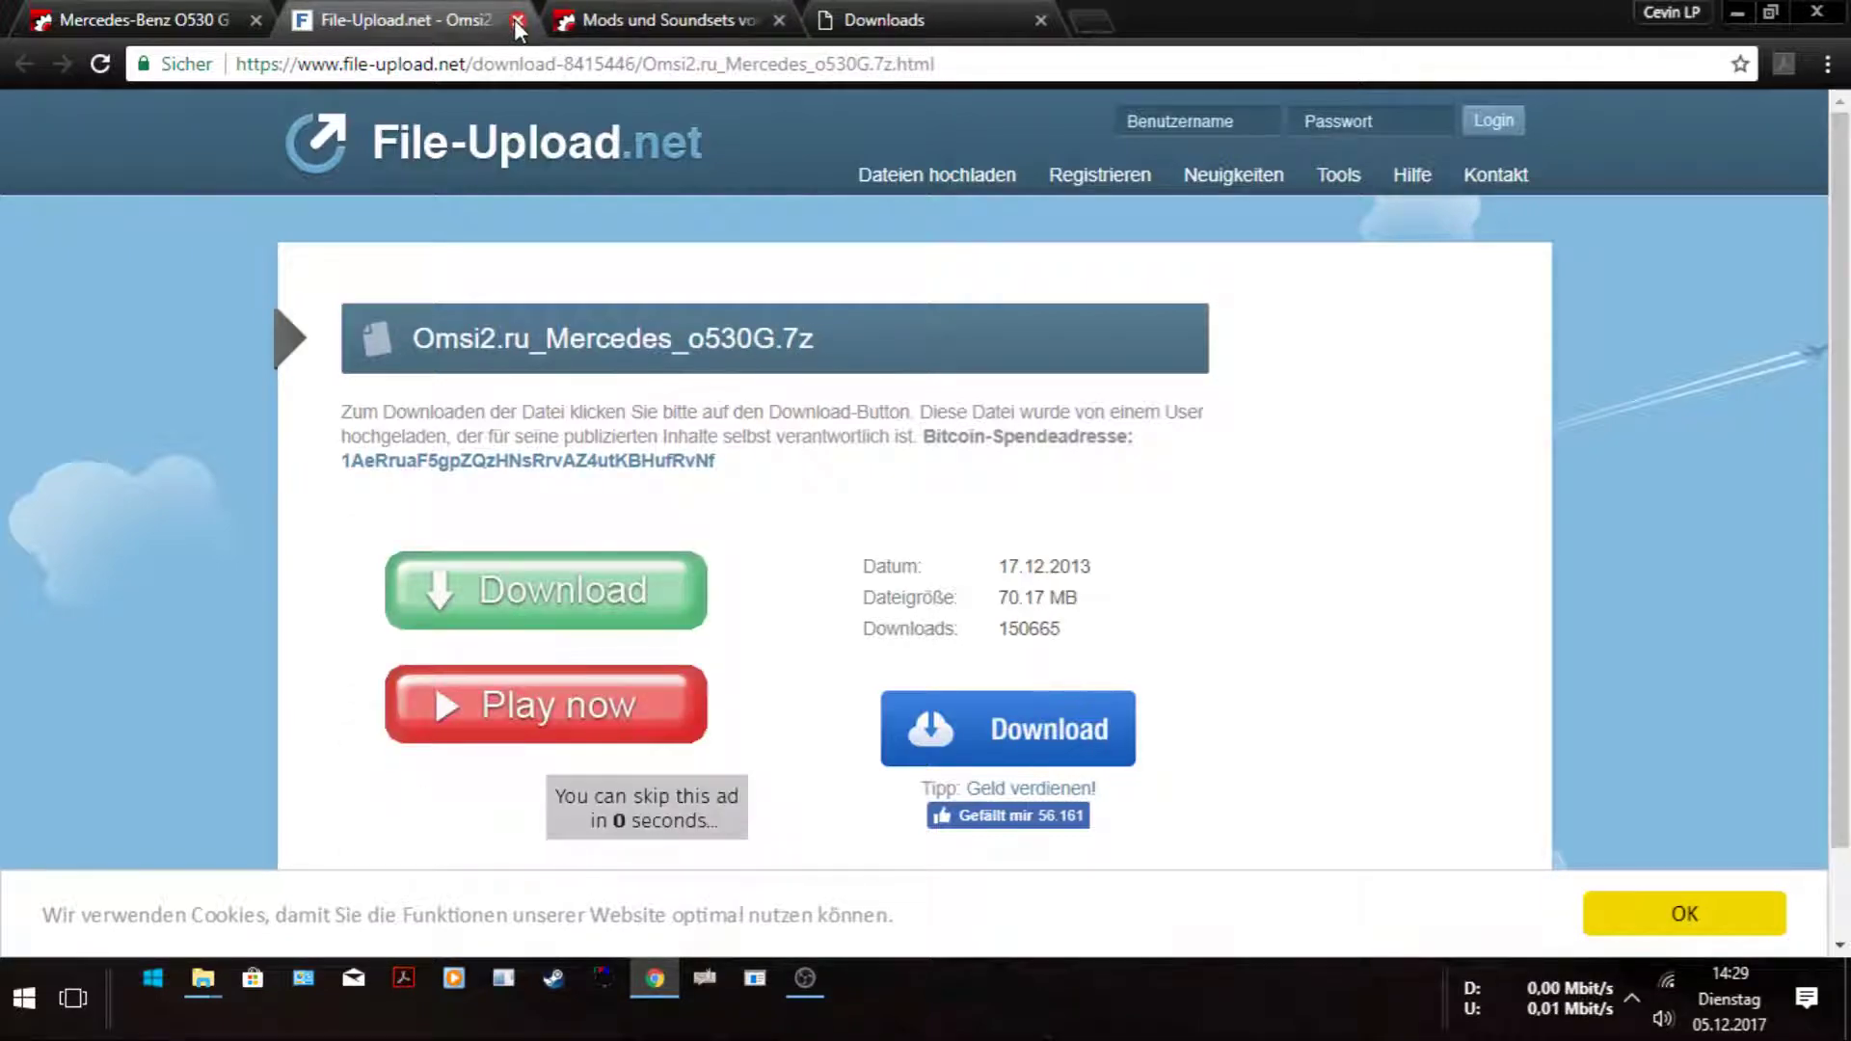
left_click(518, 20)
left_click(1738, 13)
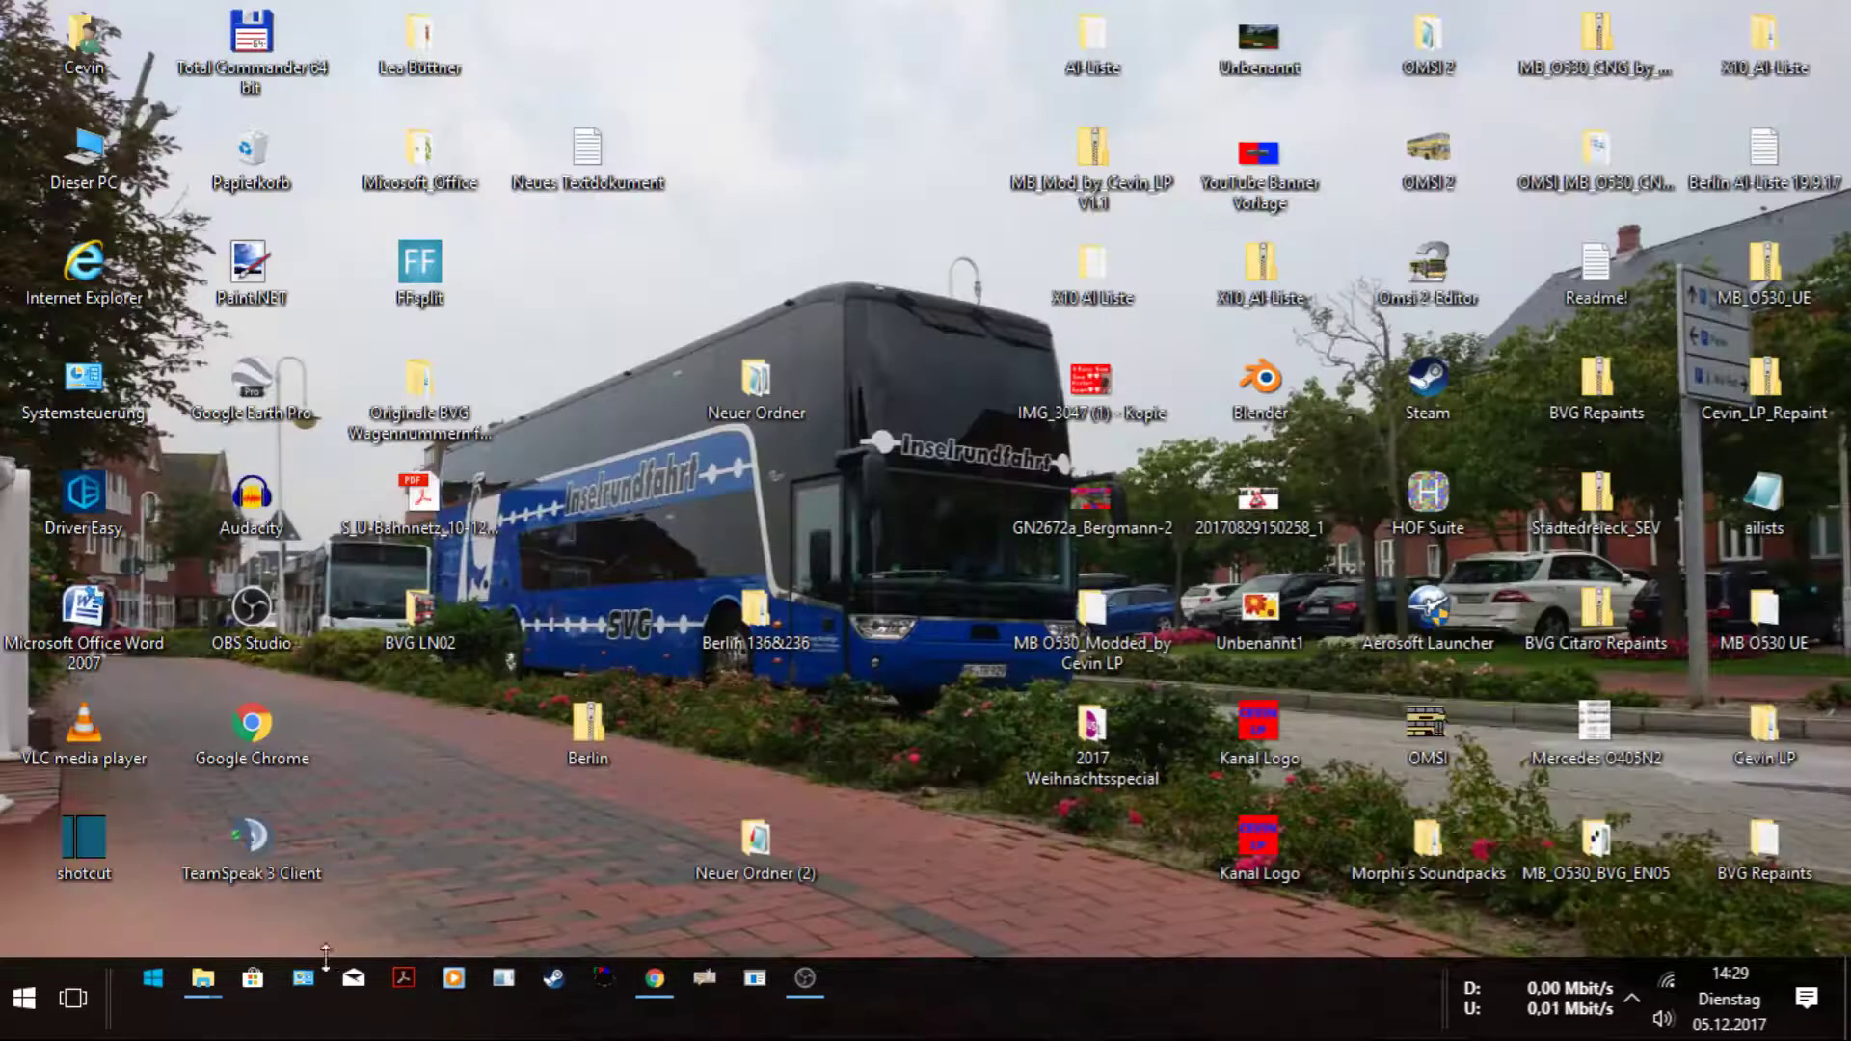
Bring up the Downloads folder in File Explorer and sort its files by modification date, newest first.
mouse_move(203, 979)
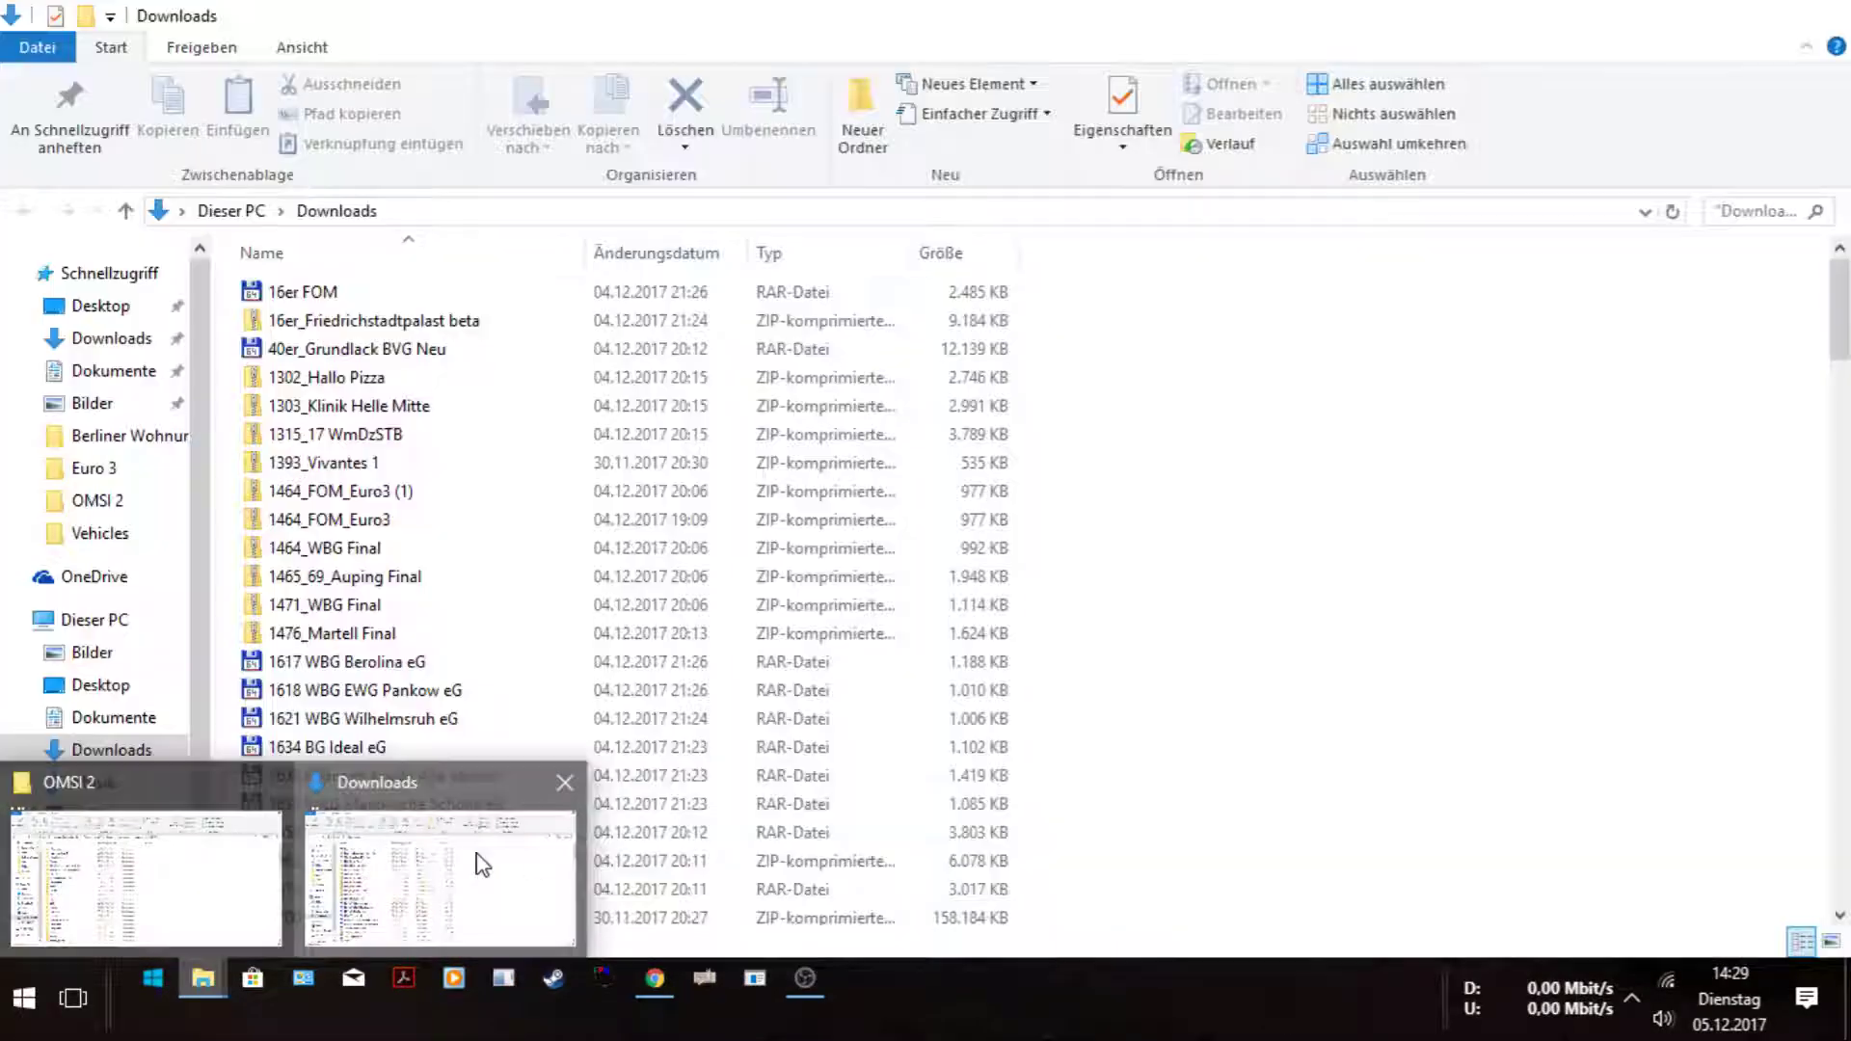
left_click(482, 863)
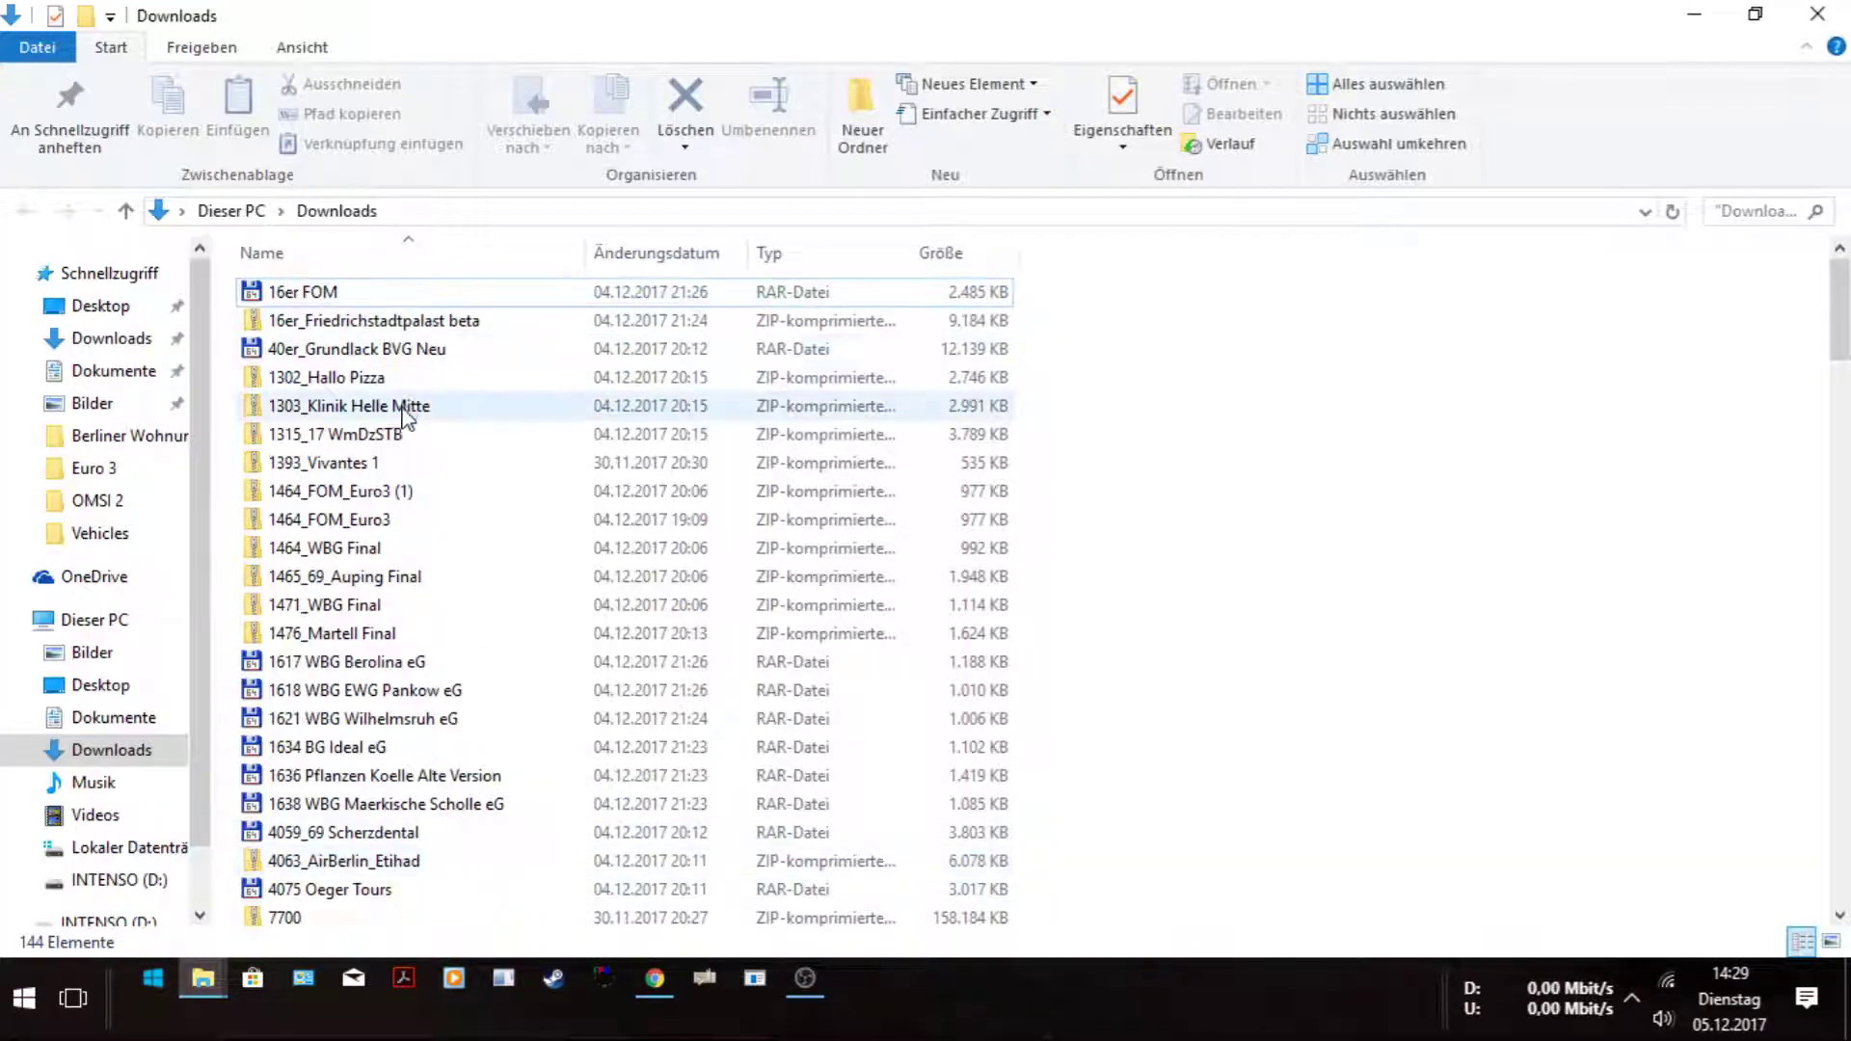
scroll(415, 521, "down", 4)
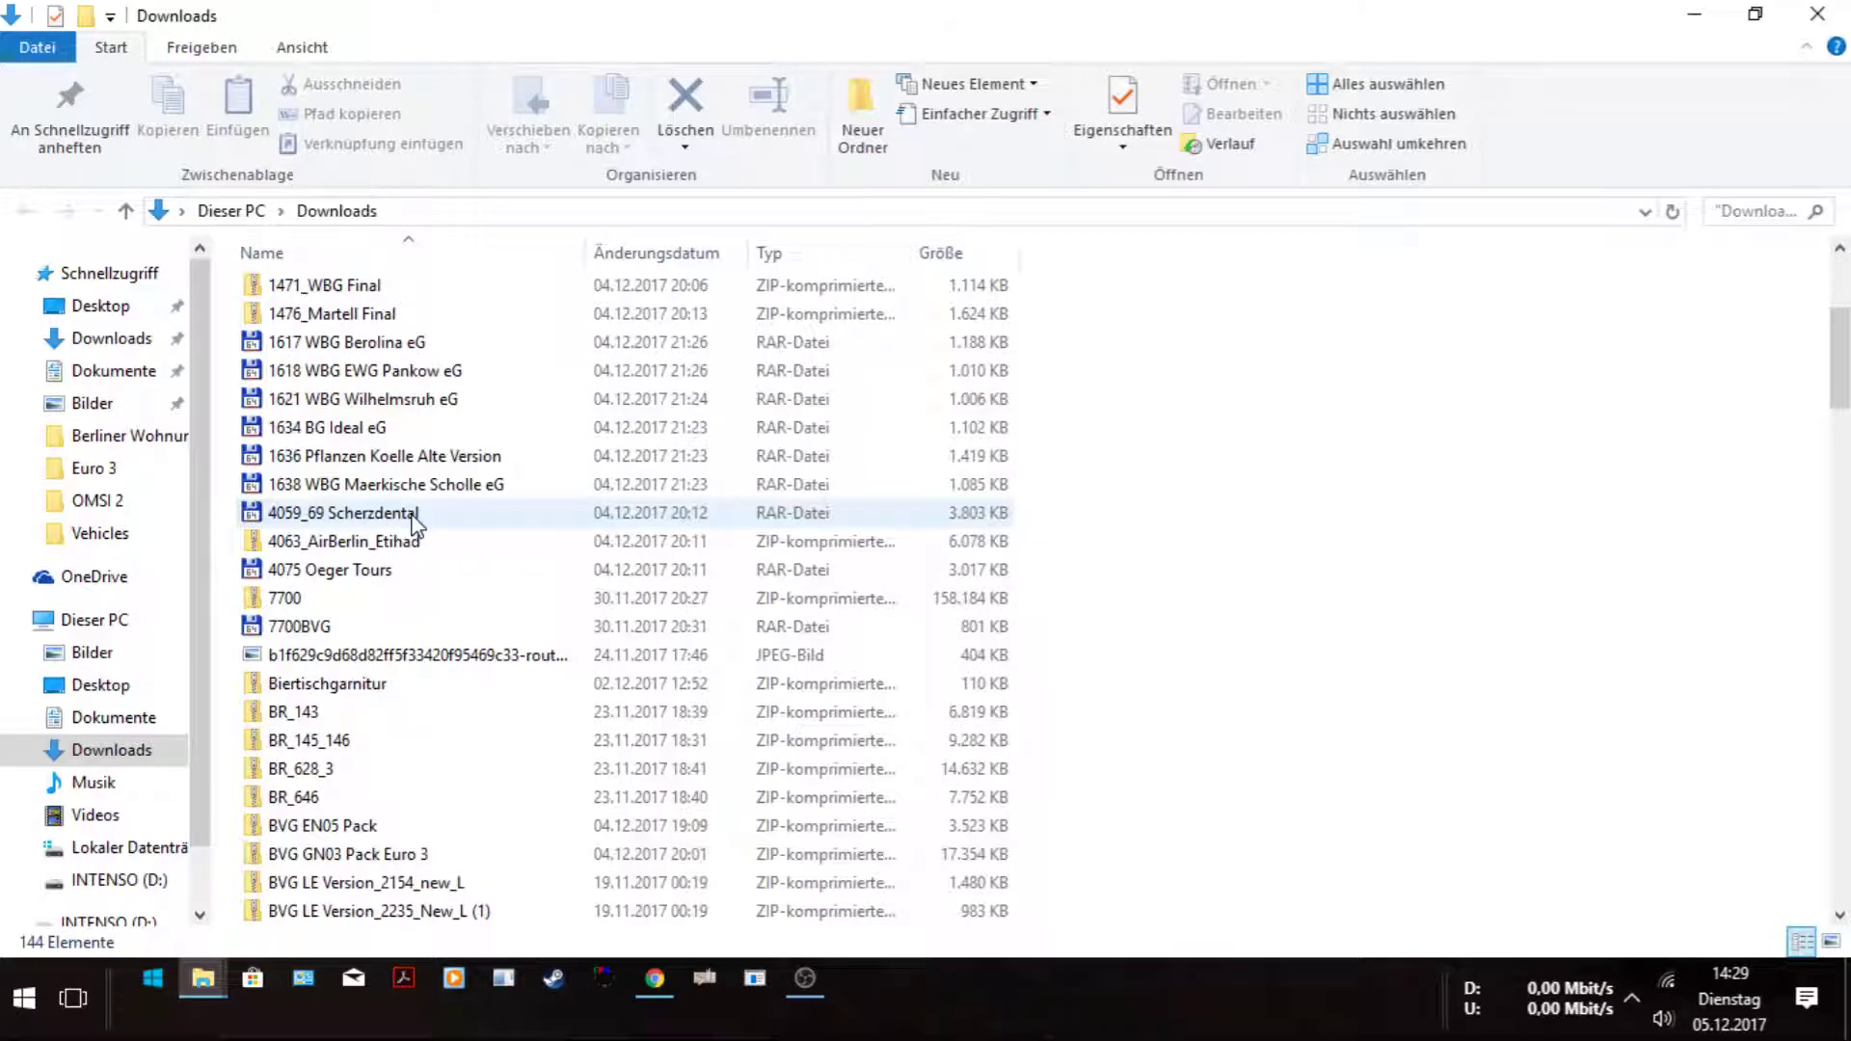
scroll(415, 523, "down", 2)
scroll(416, 542, "down", 13)
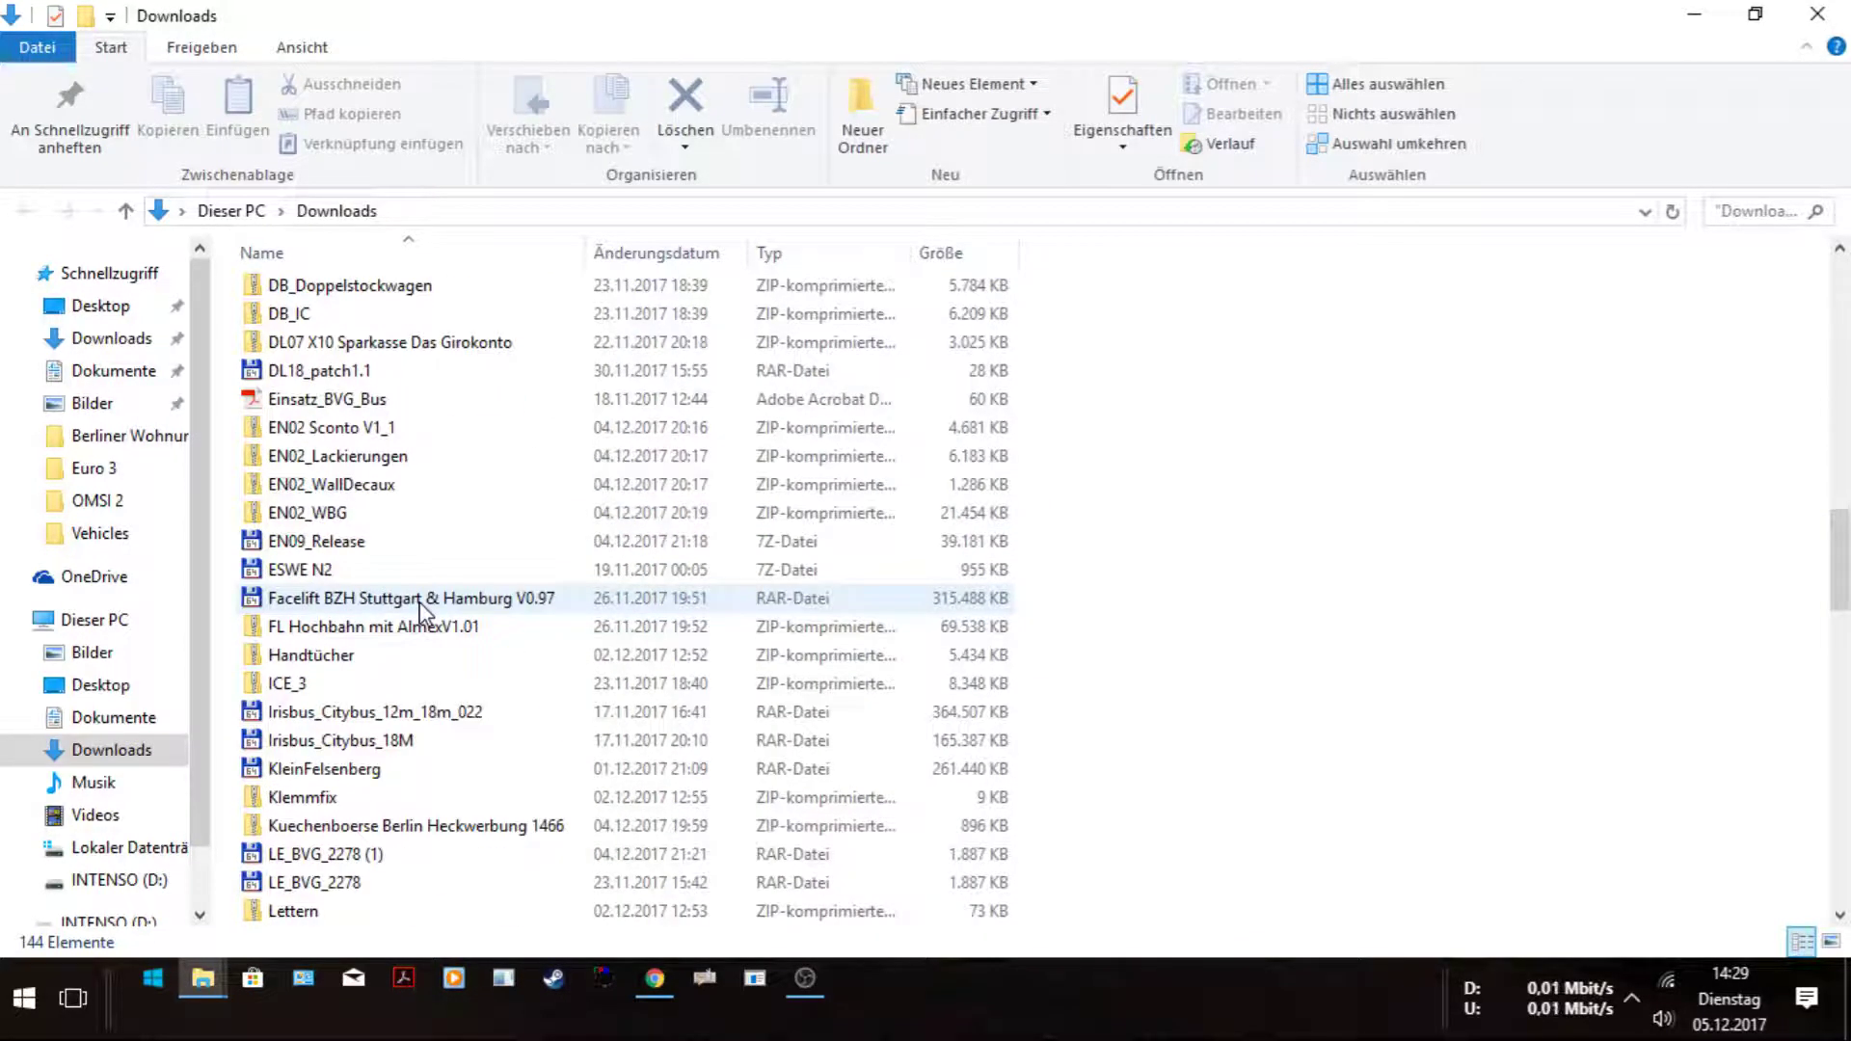
scroll(420, 607, "down", 20)
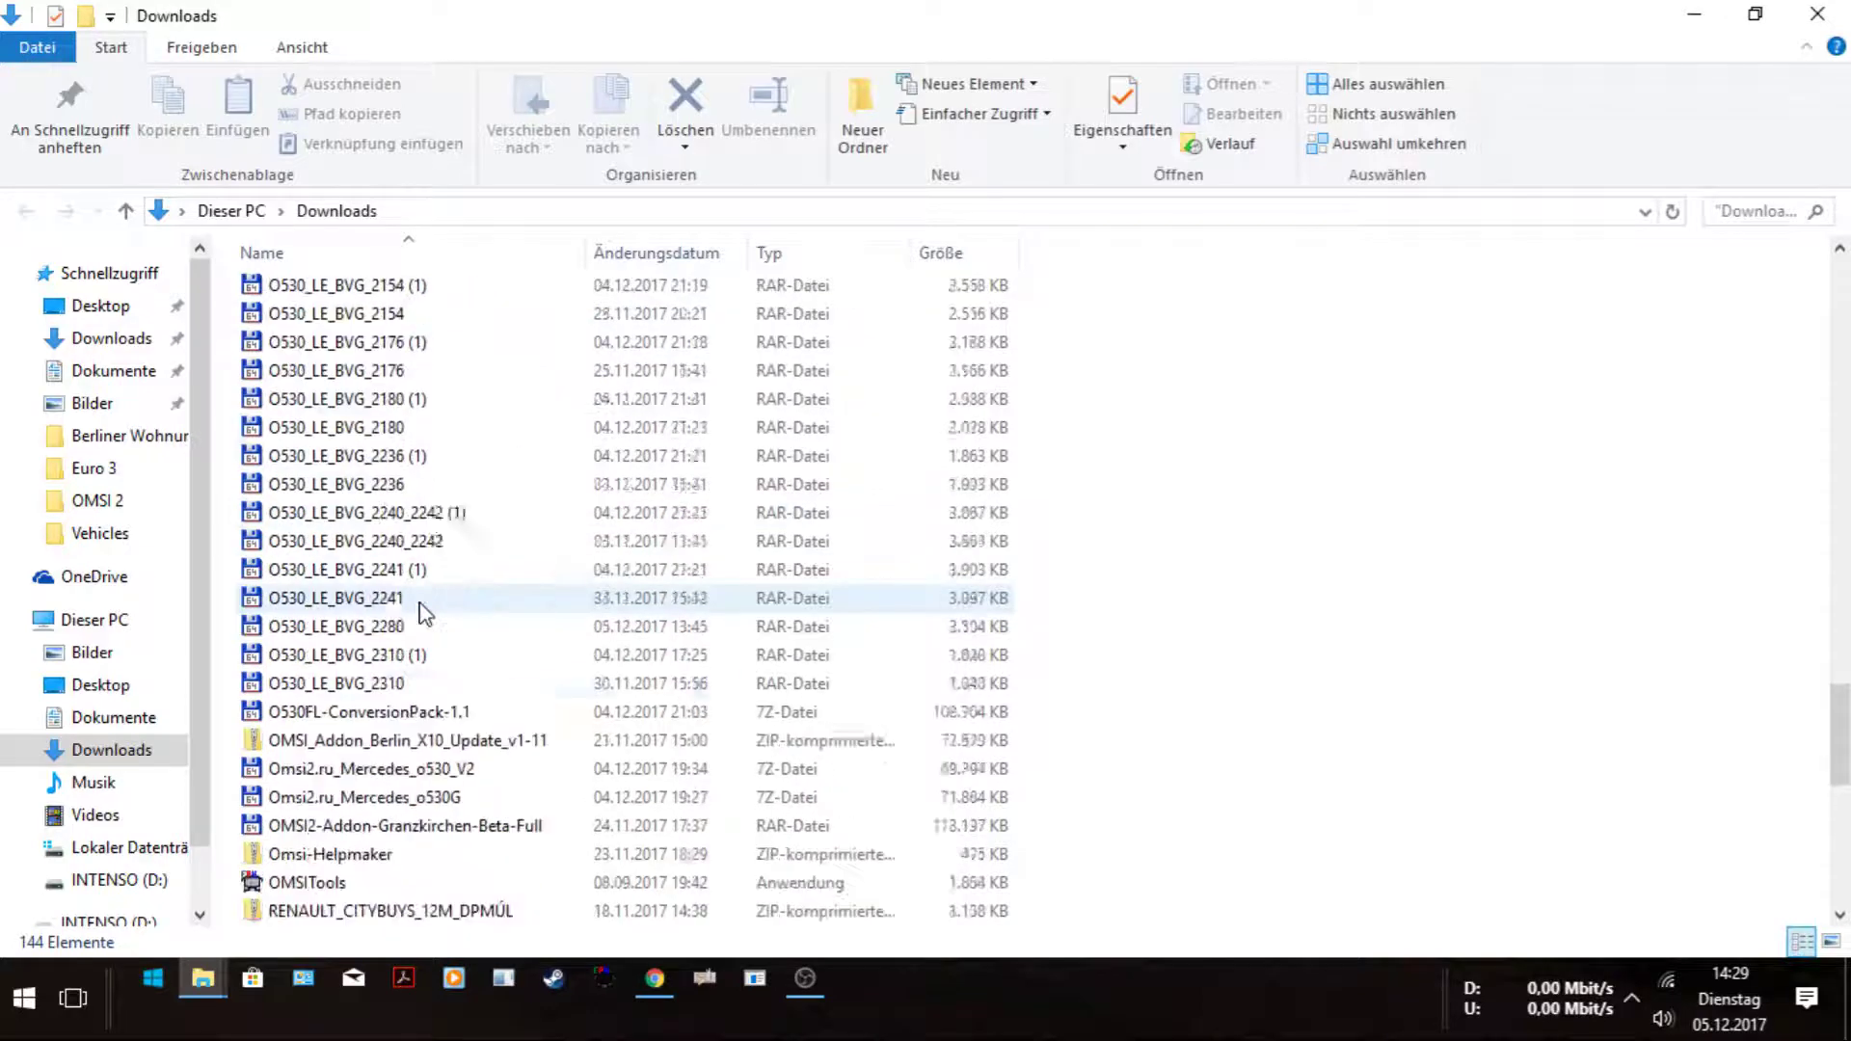
left_click(649, 255)
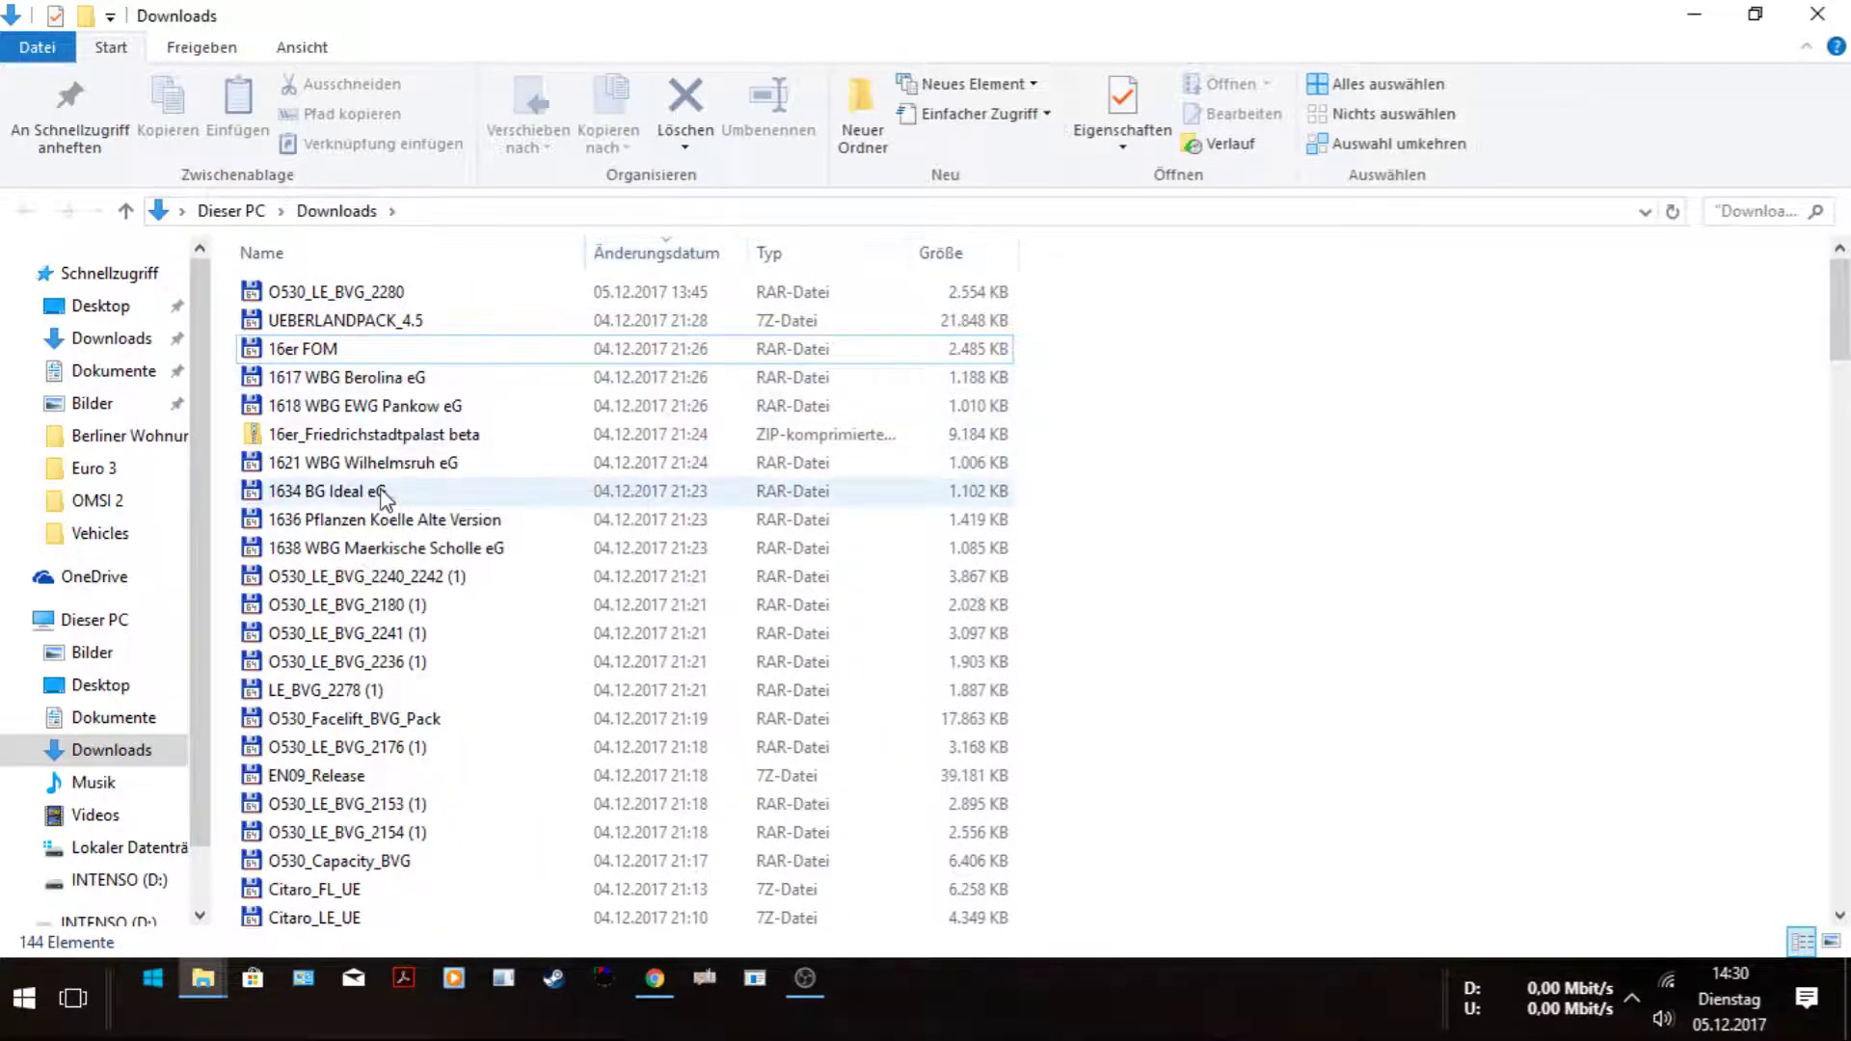
Open the Omsi2.ru_Mercedes_o530_V2 and Omsi2.ru_Mercedes_o530G archives together in Total Commander and get past the shareware notice with option 3.
scroll(380, 487, "down", 1)
scroll(380, 488, "down", 2)
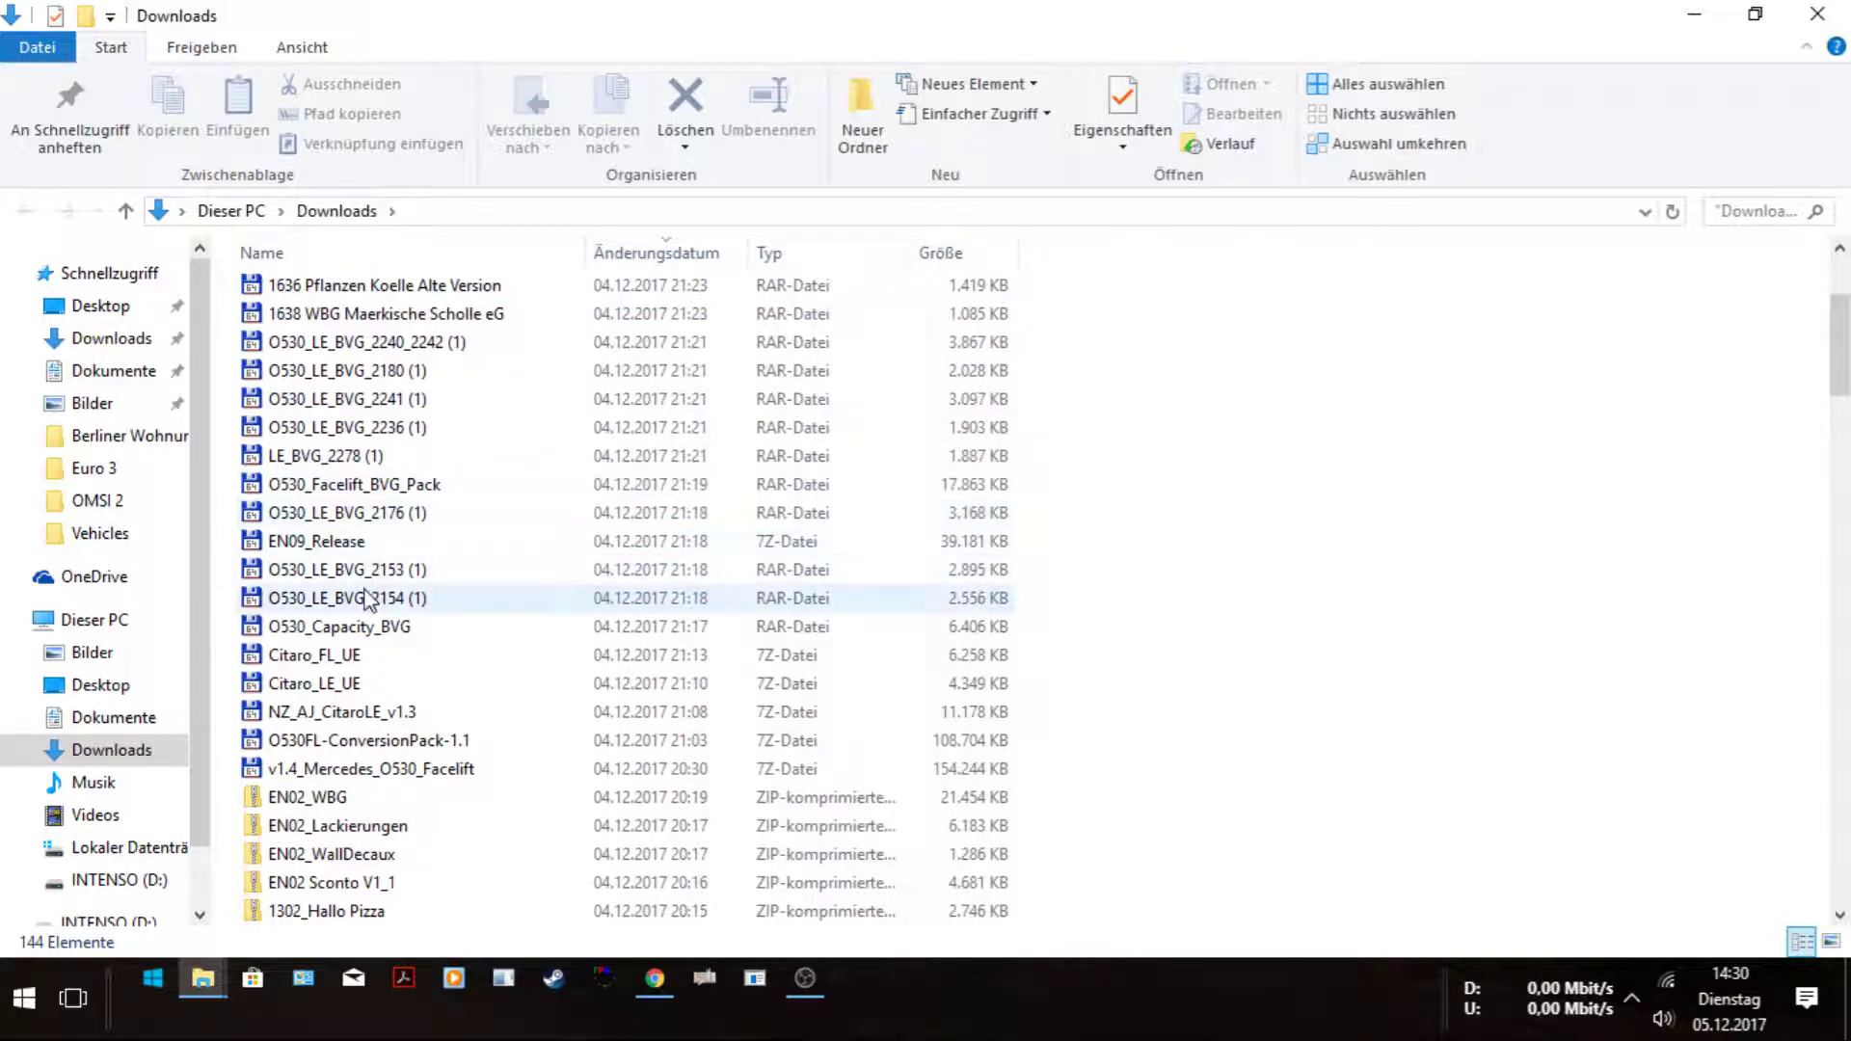
scroll(366, 599, "down", 7)
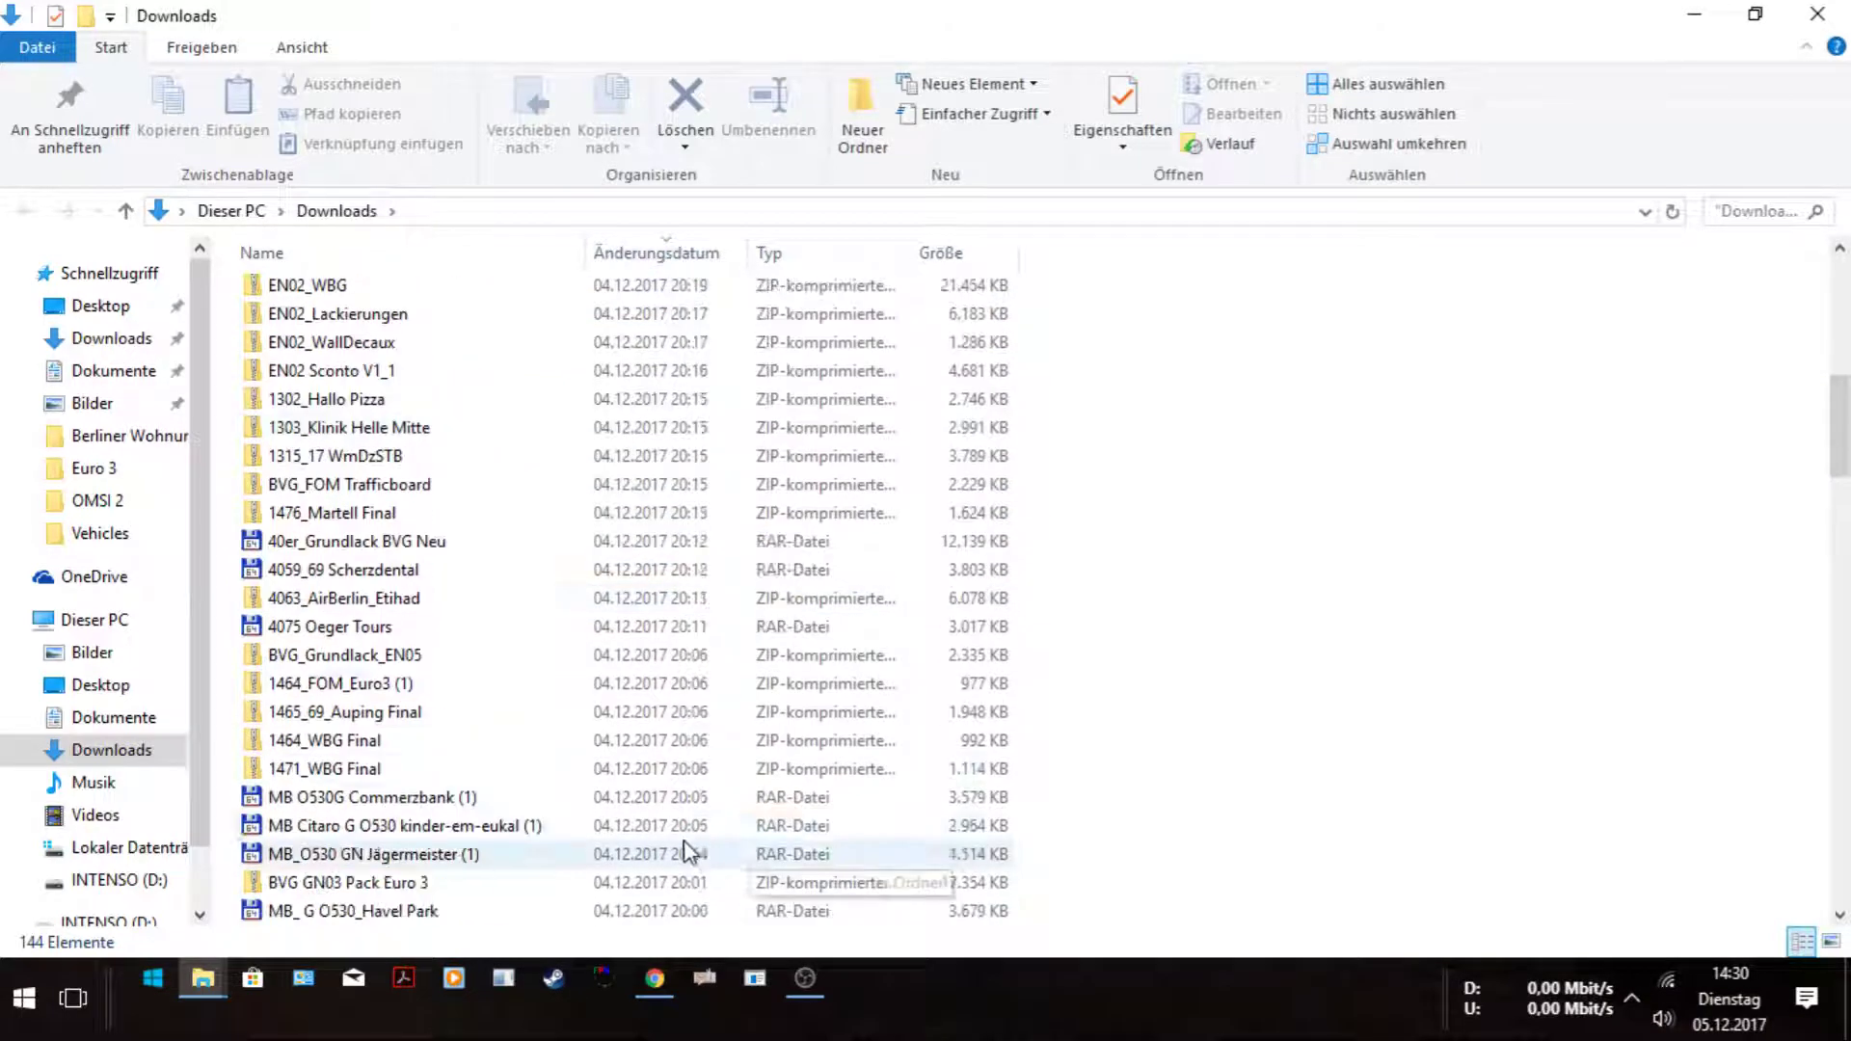
scroll(424, 752, "down", 1)
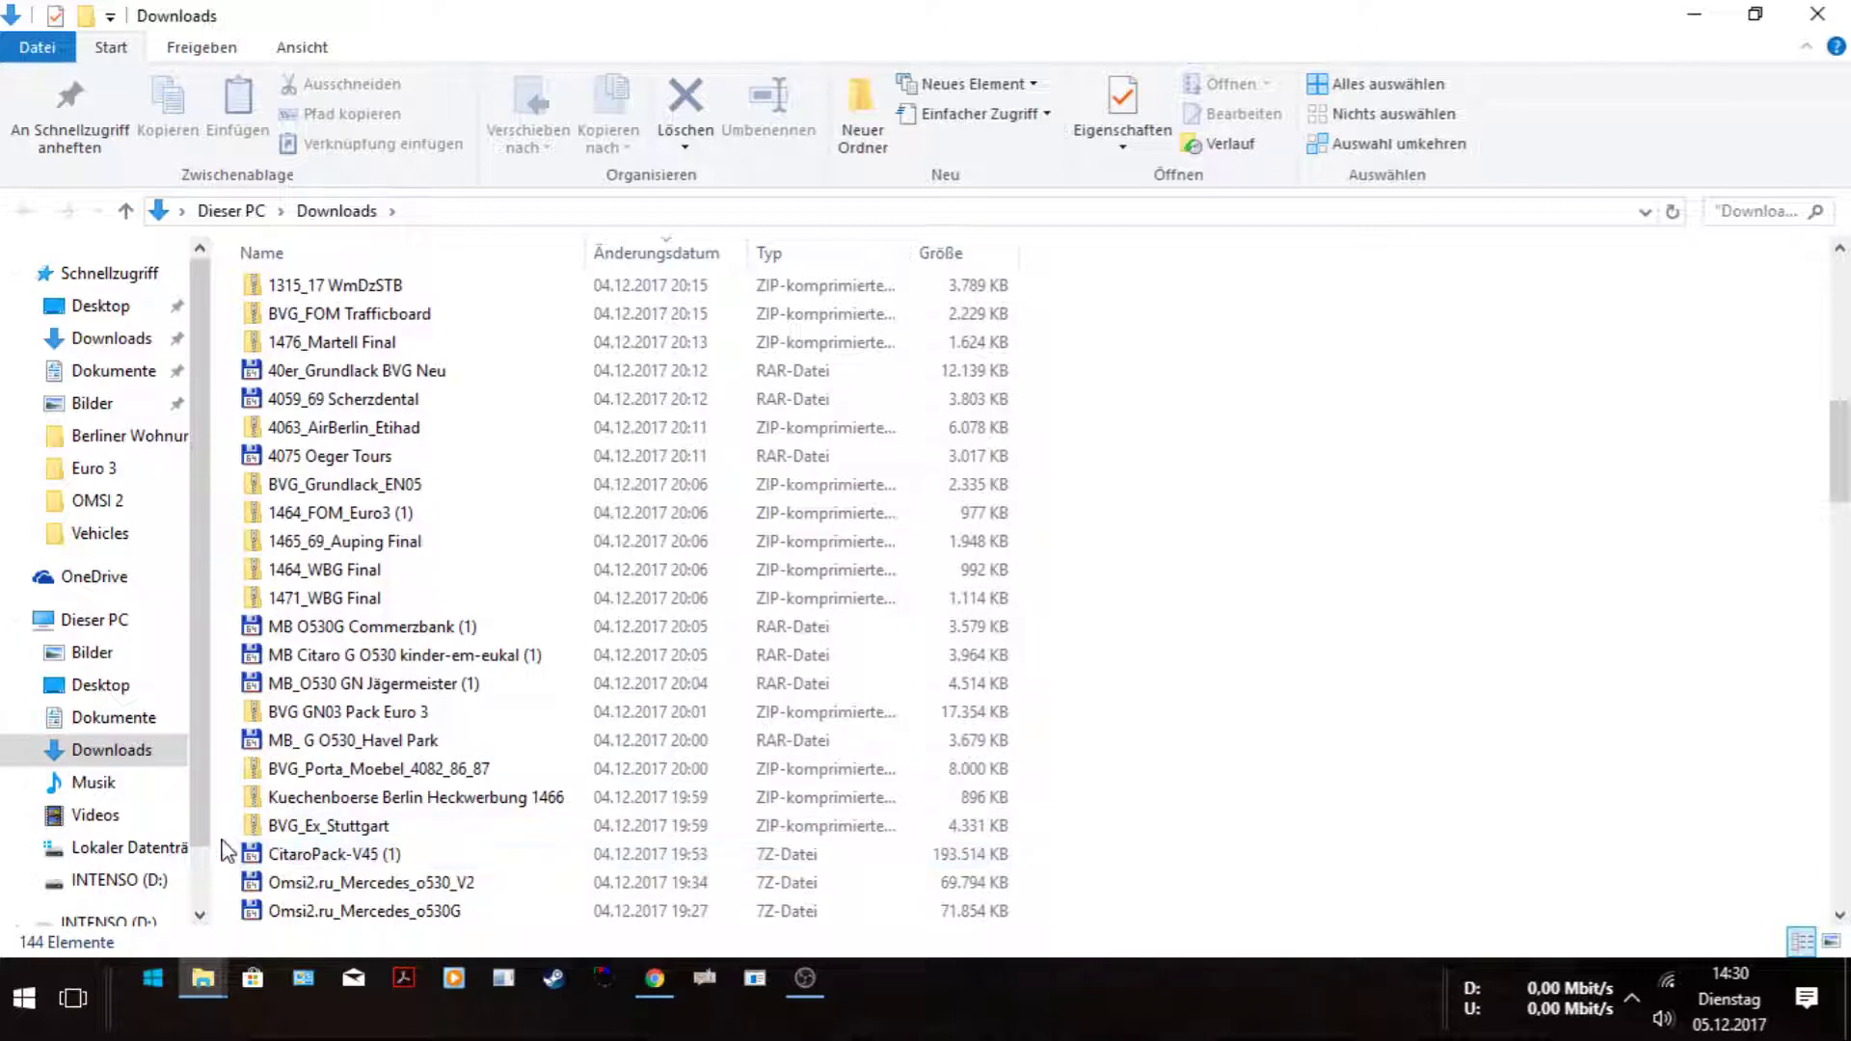
scroll(517, 858, "down", 2)
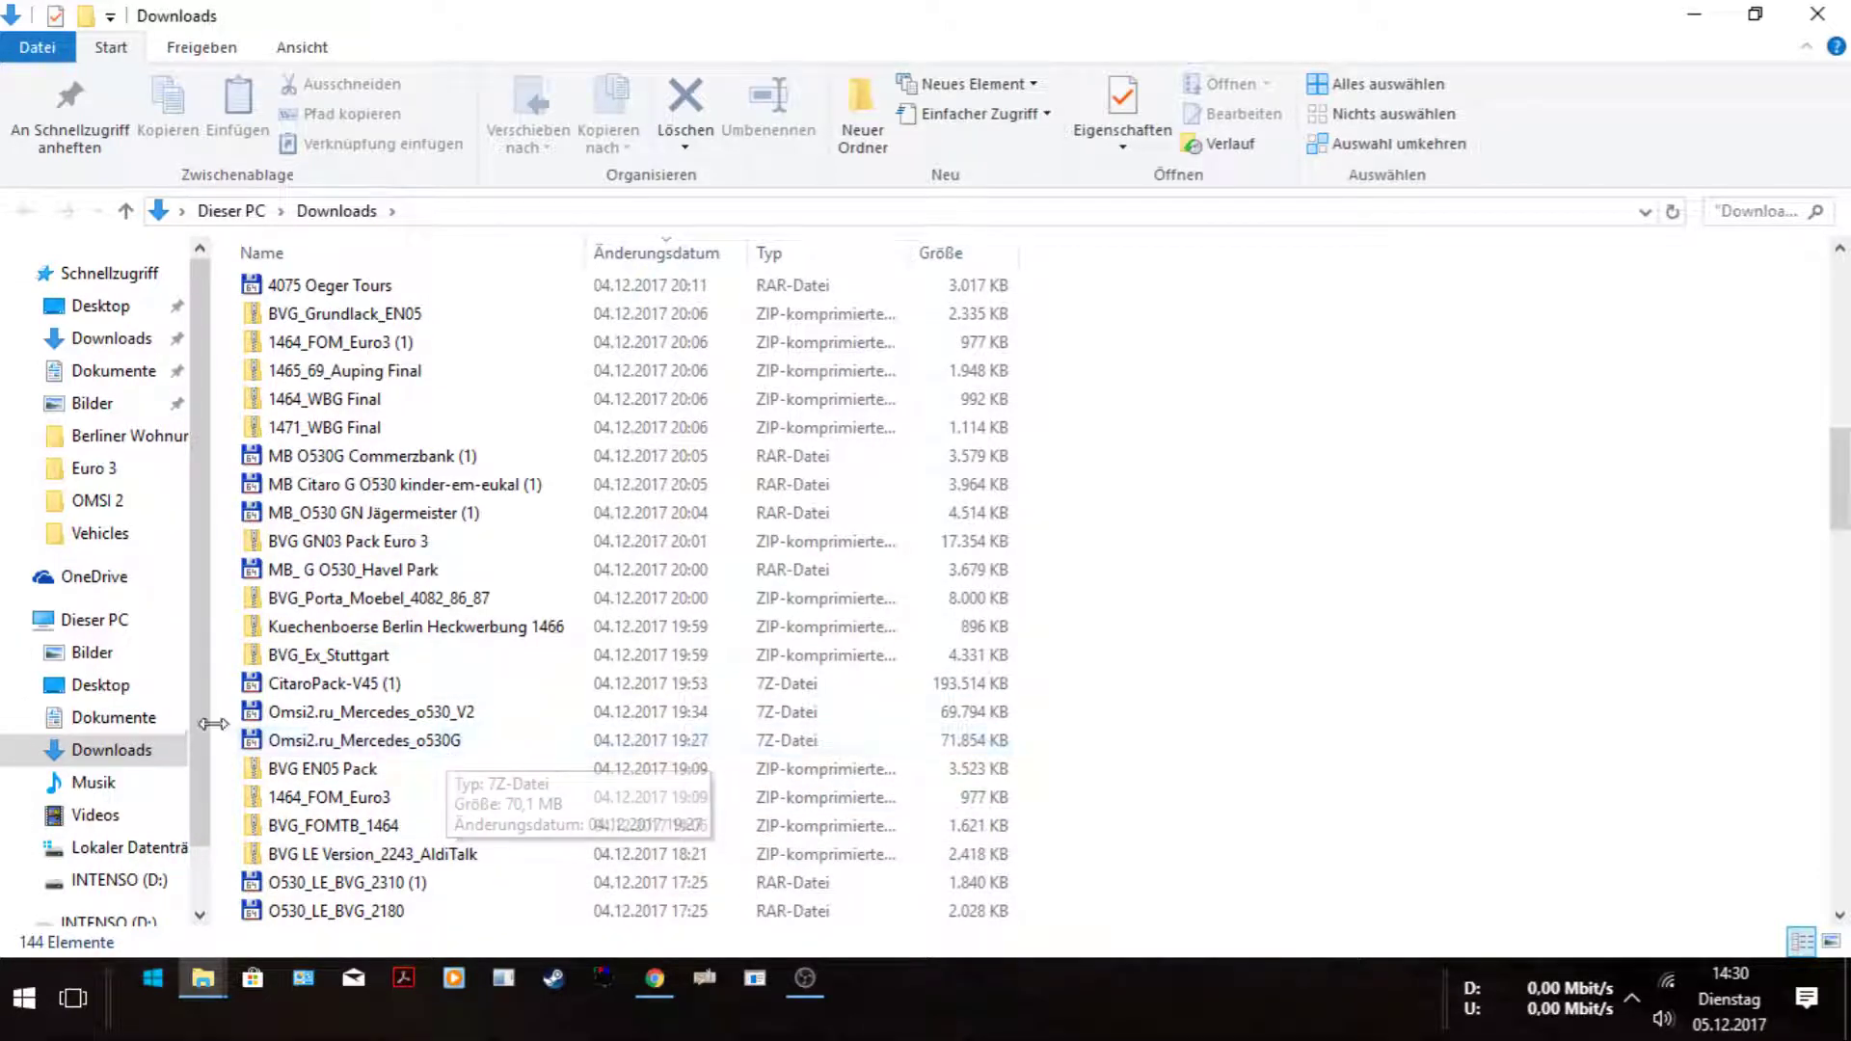
left_click_drag(230, 703, 279, 746)
right_click(276, 741)
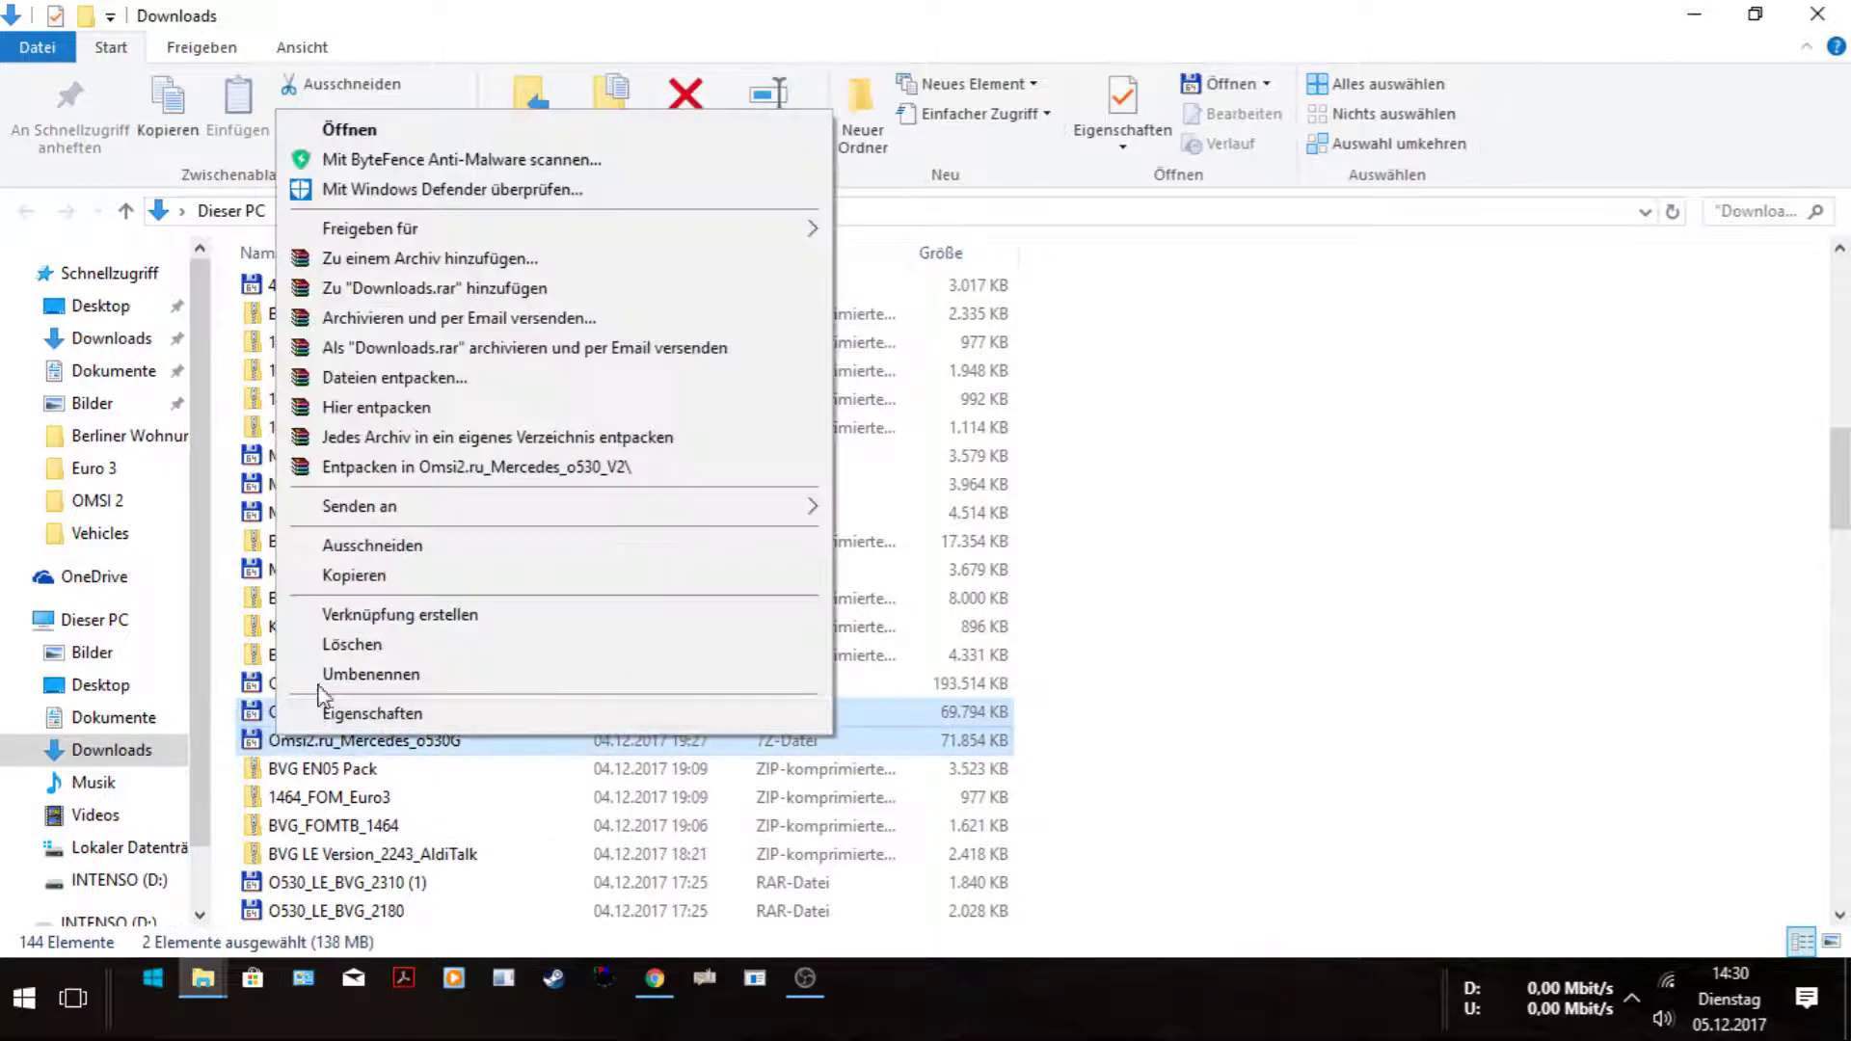
left_click(385, 128)
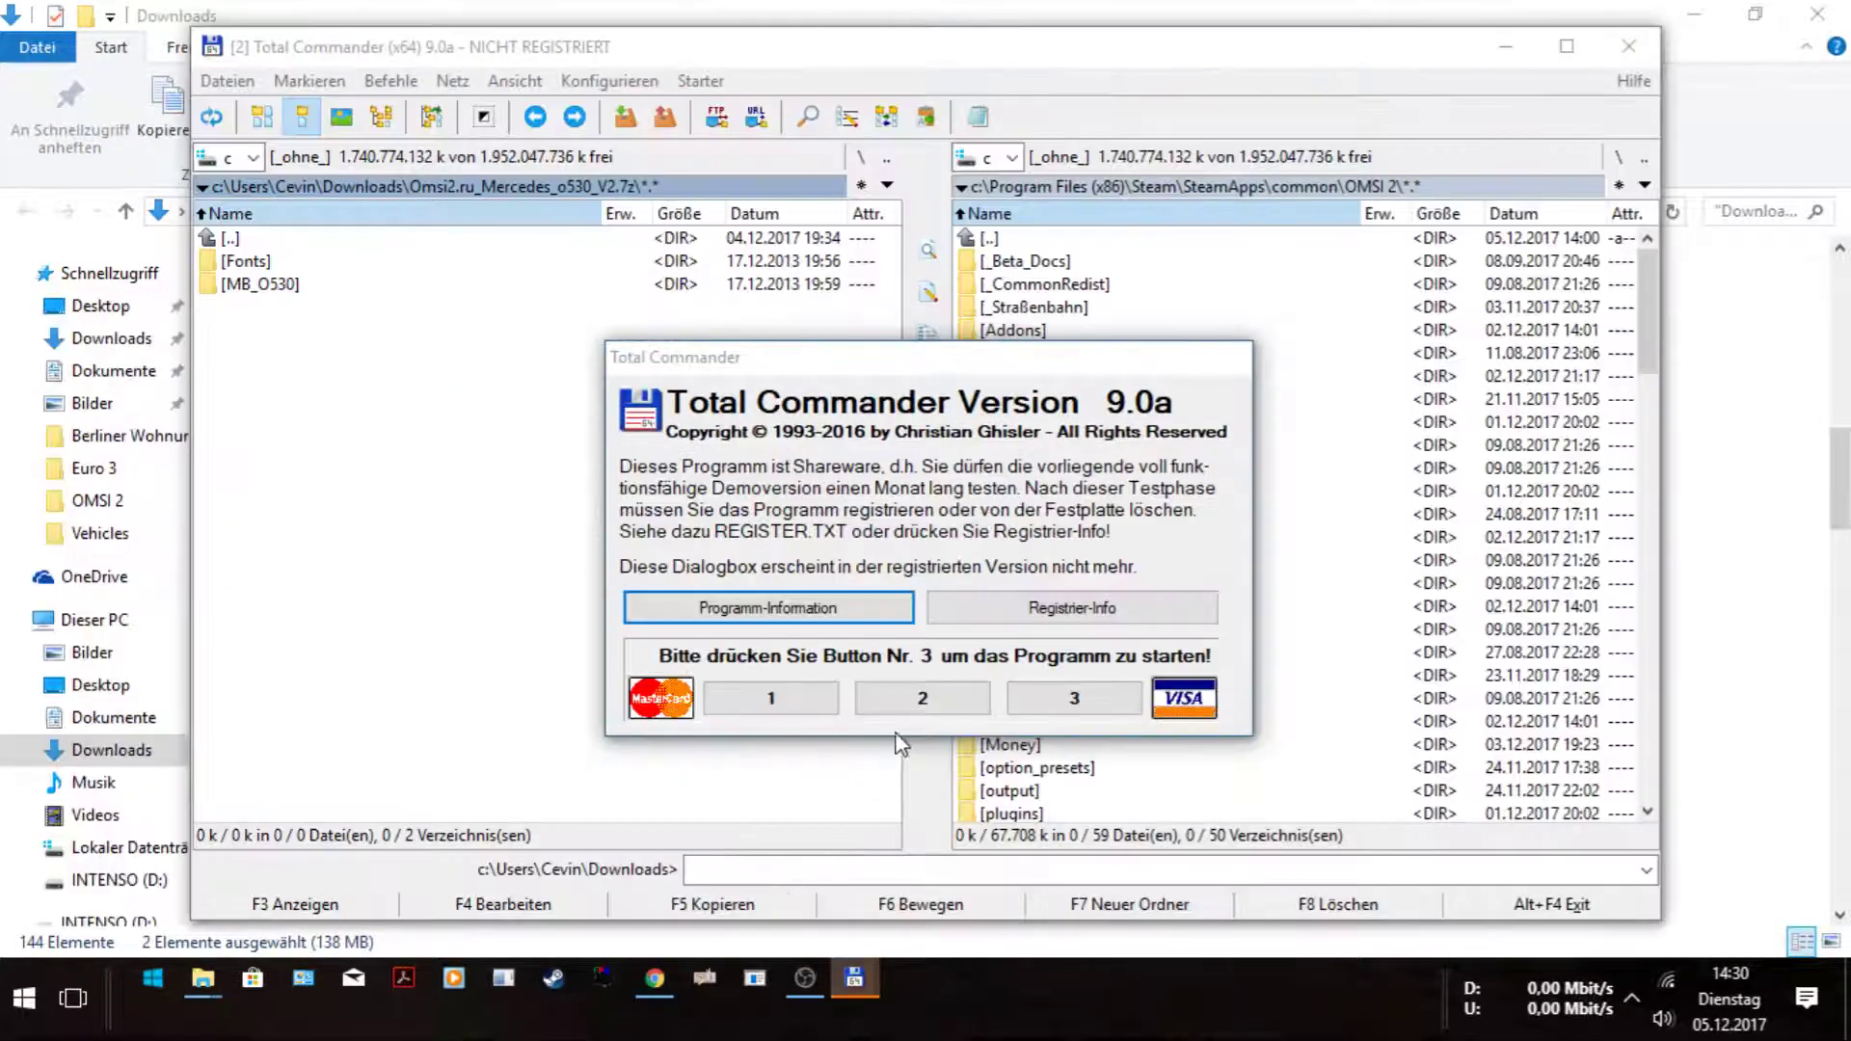
left_click(1099, 705)
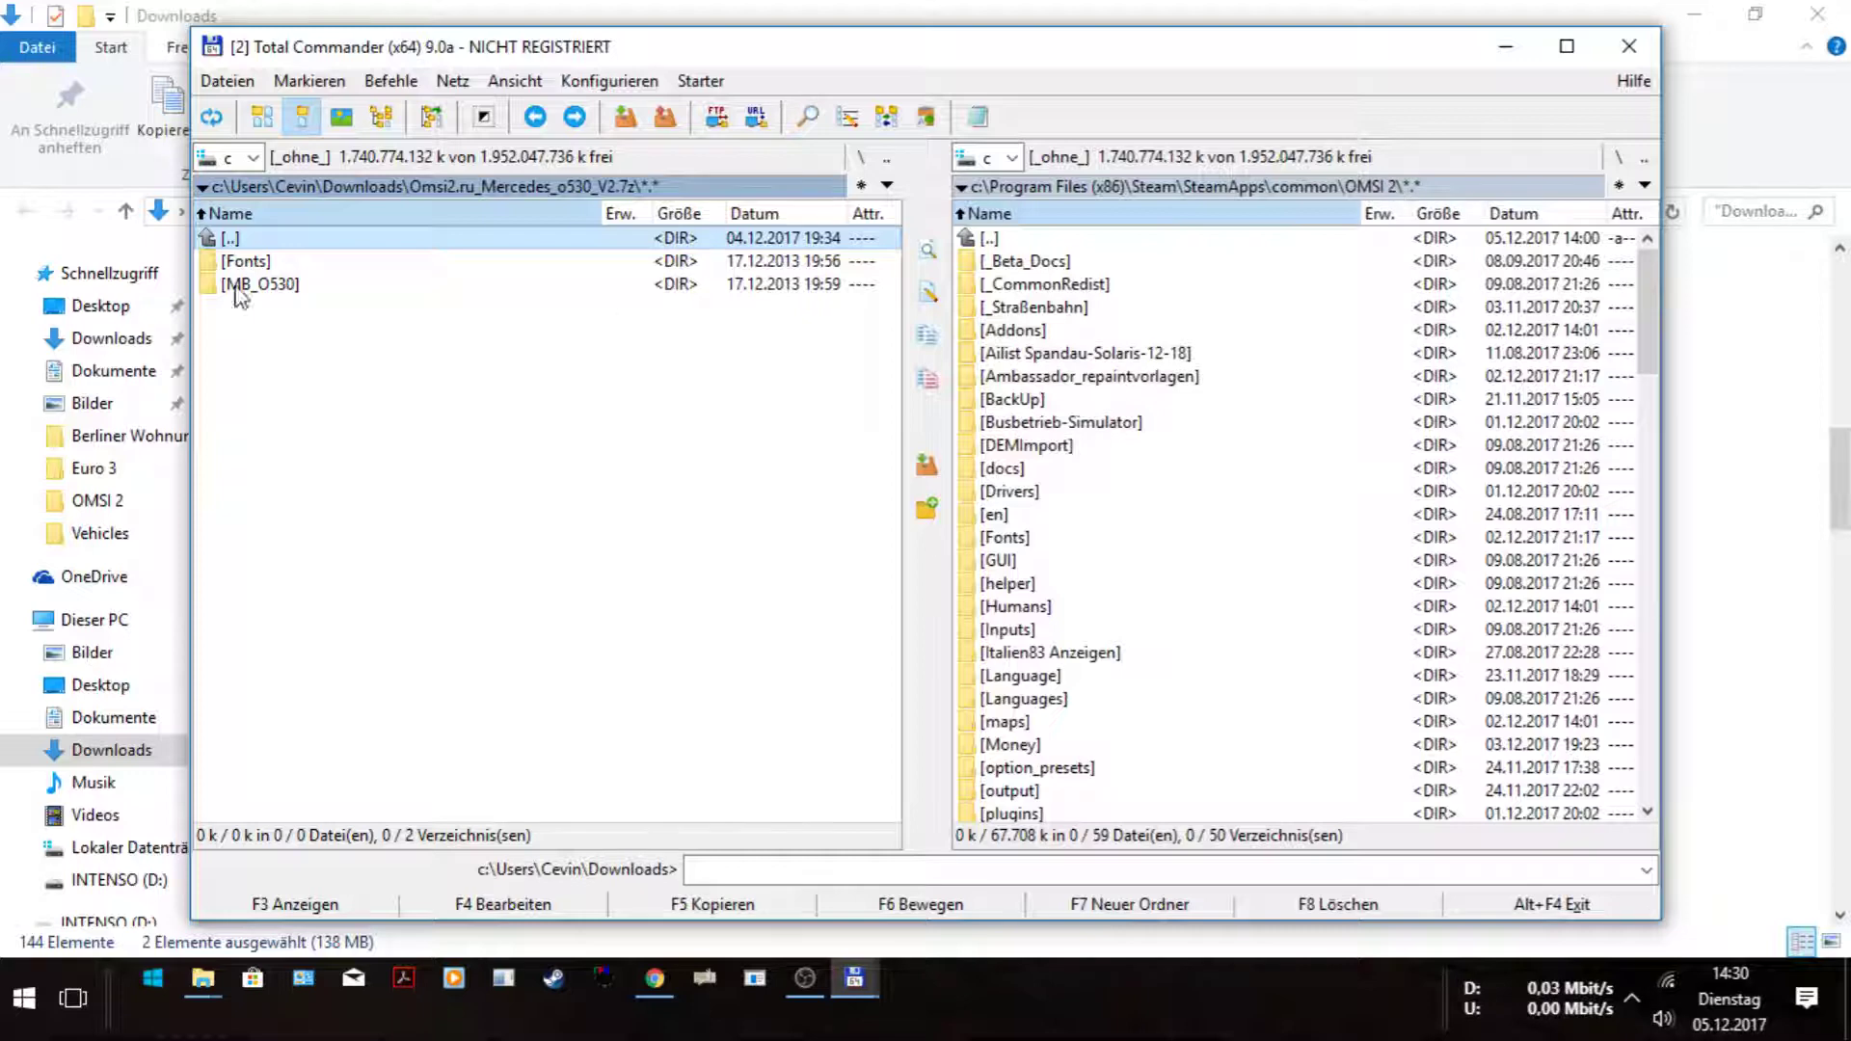
Extract the Fonts folder from Omsi2.ru_Mercedes_o530_V2.7z into the OMSI 2 main folder, overwriting all existing files.
left_click(246, 261)
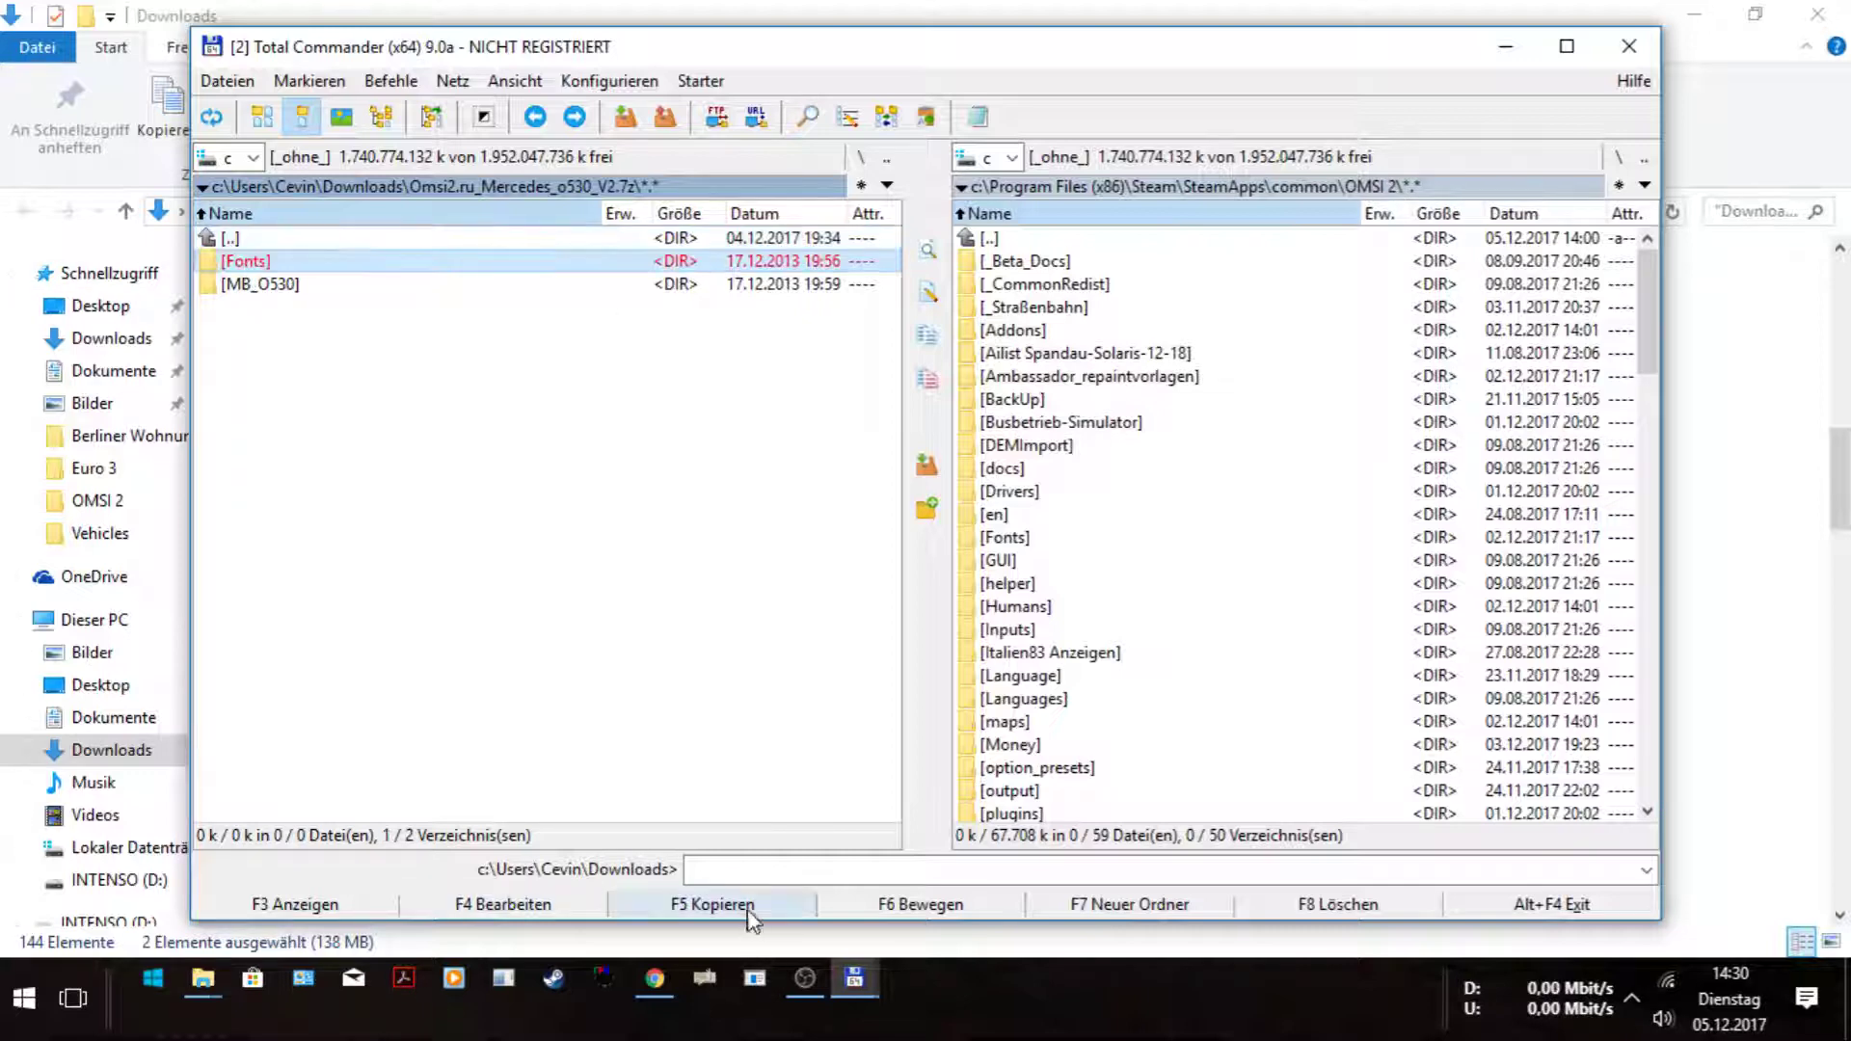
left_click(742, 906)
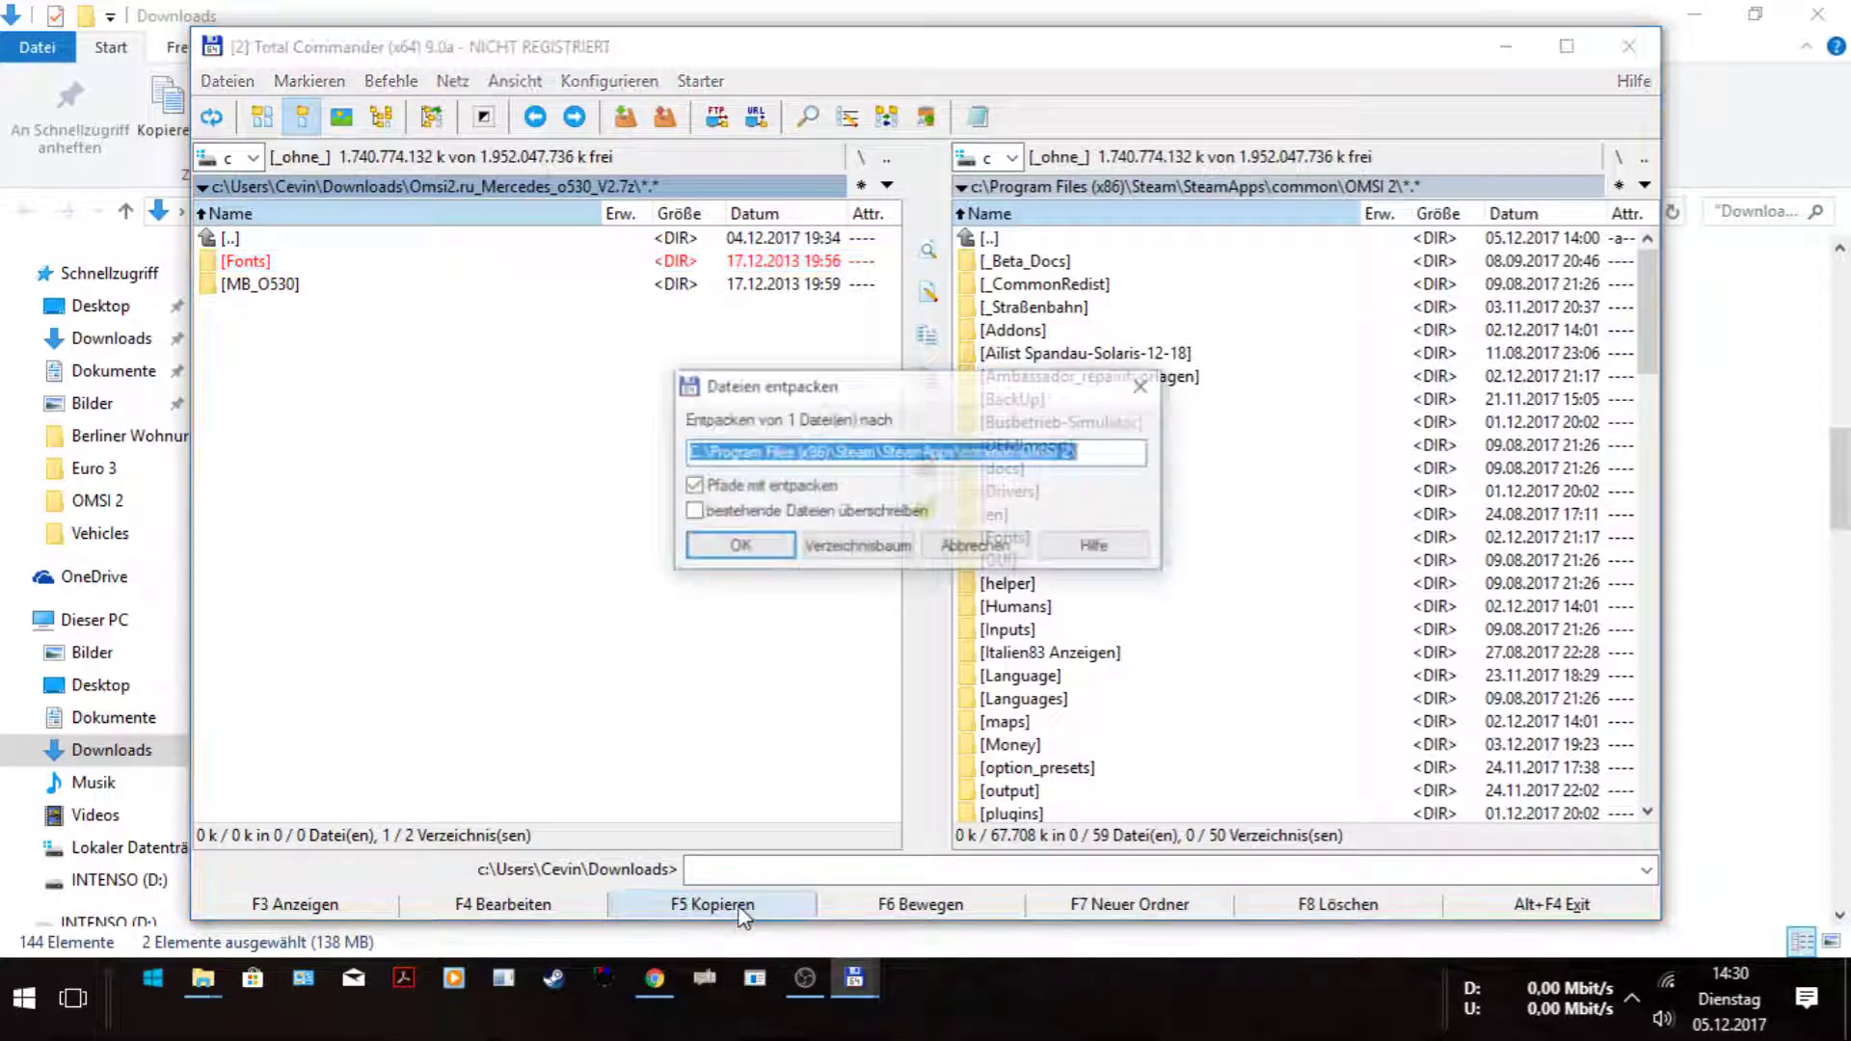
left_click(750, 544)
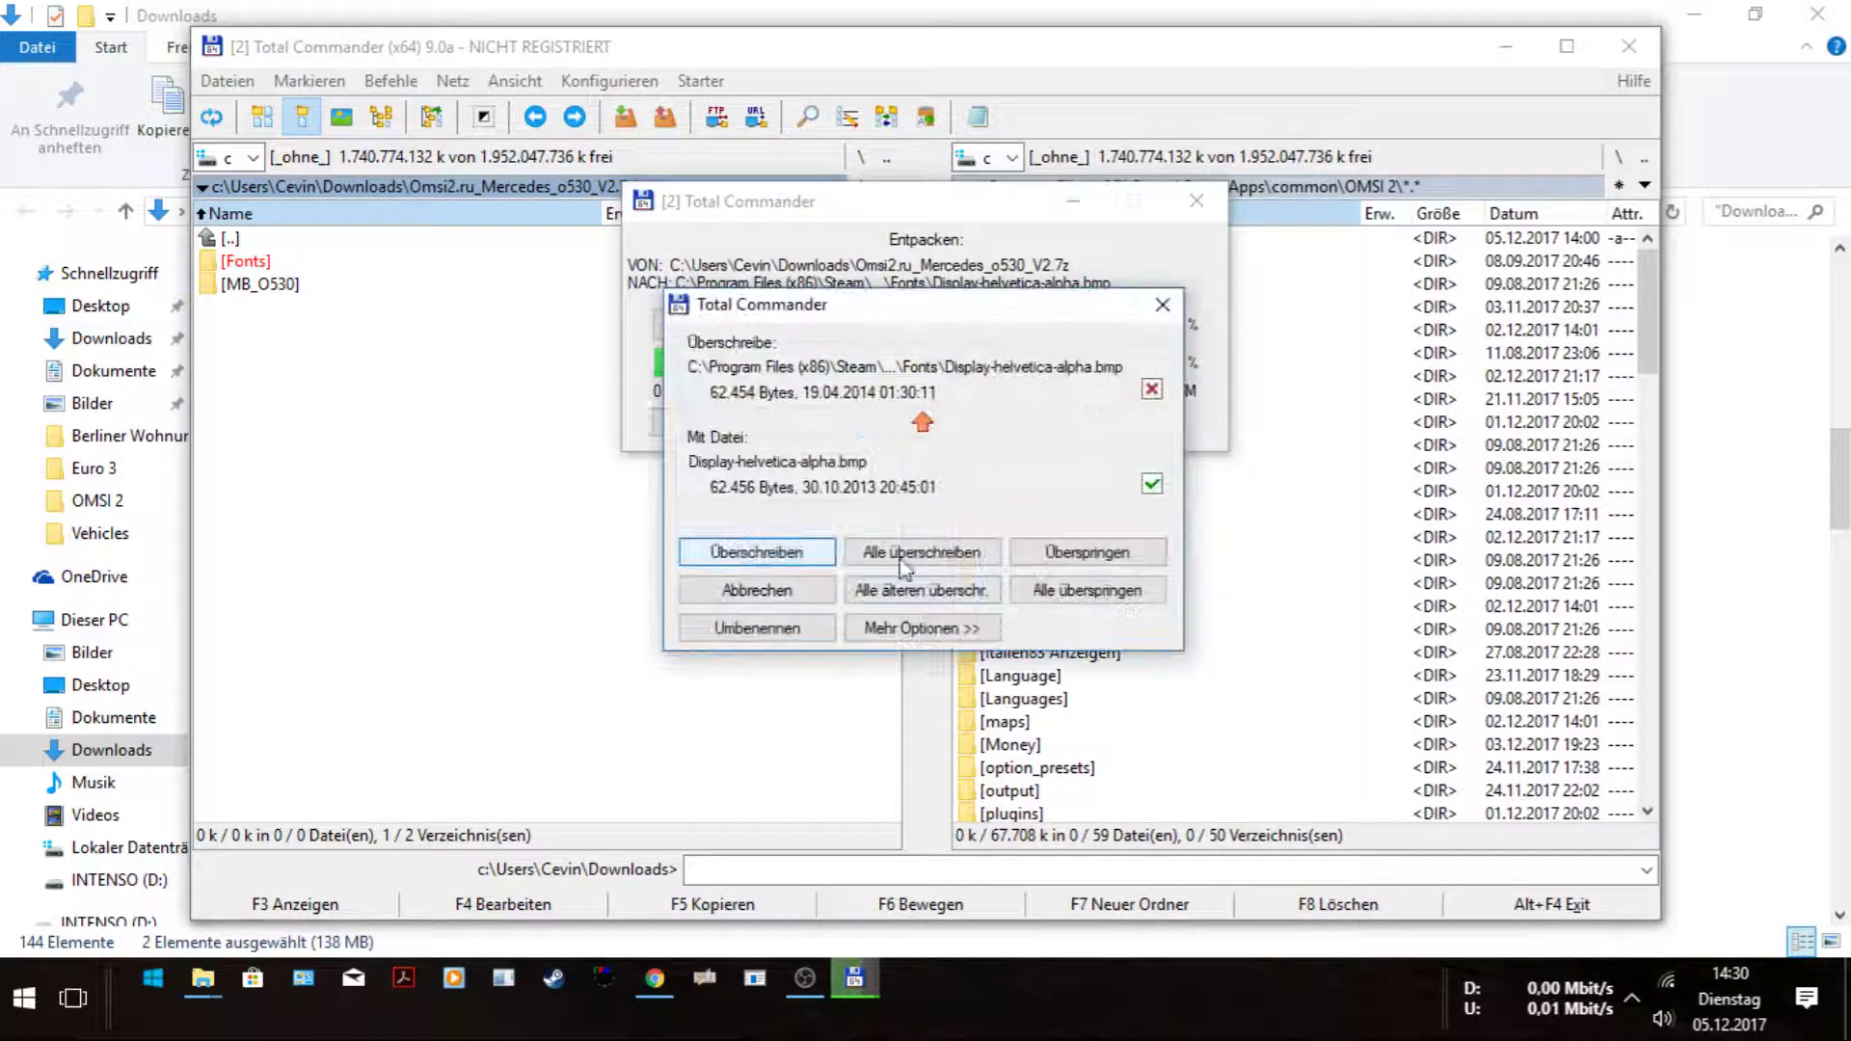
left_click(942, 567)
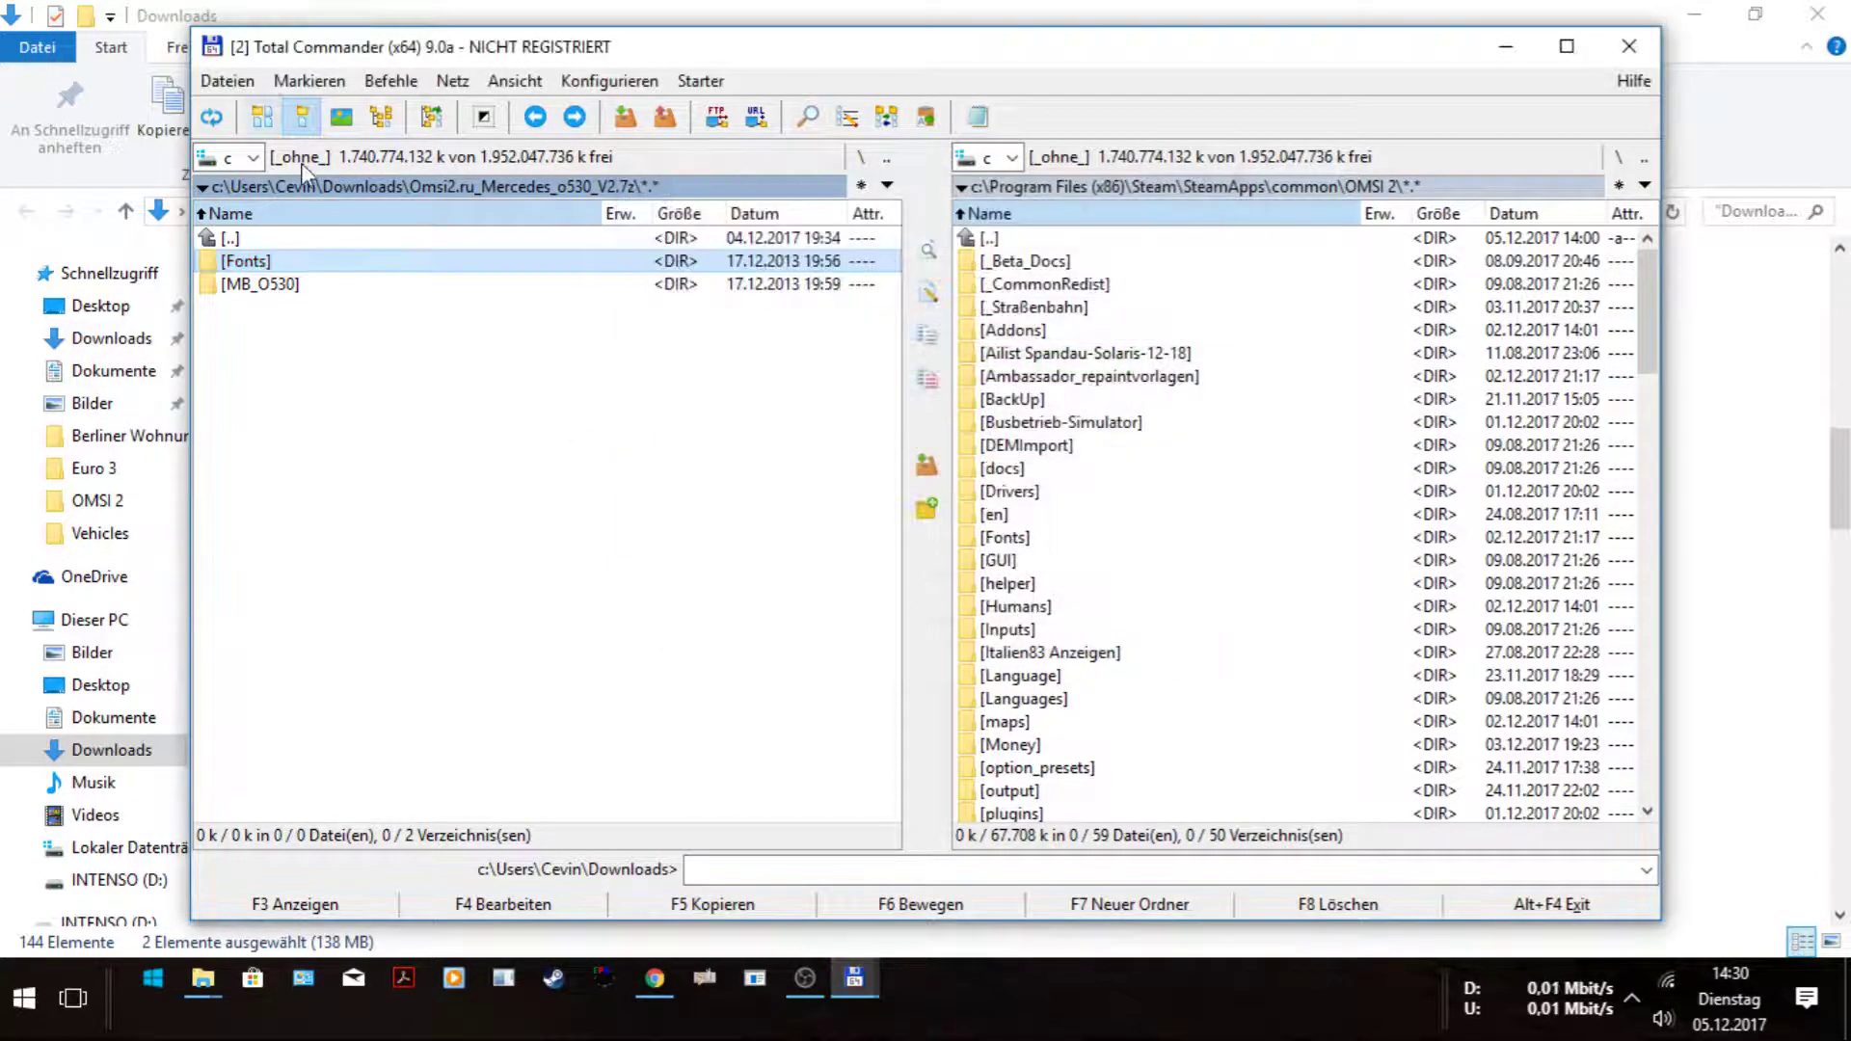
Extract the MB_O530 folder from the V2 archive into the OMSI 2 Vehicles folder and close that archive's window.
left_click(278, 285)
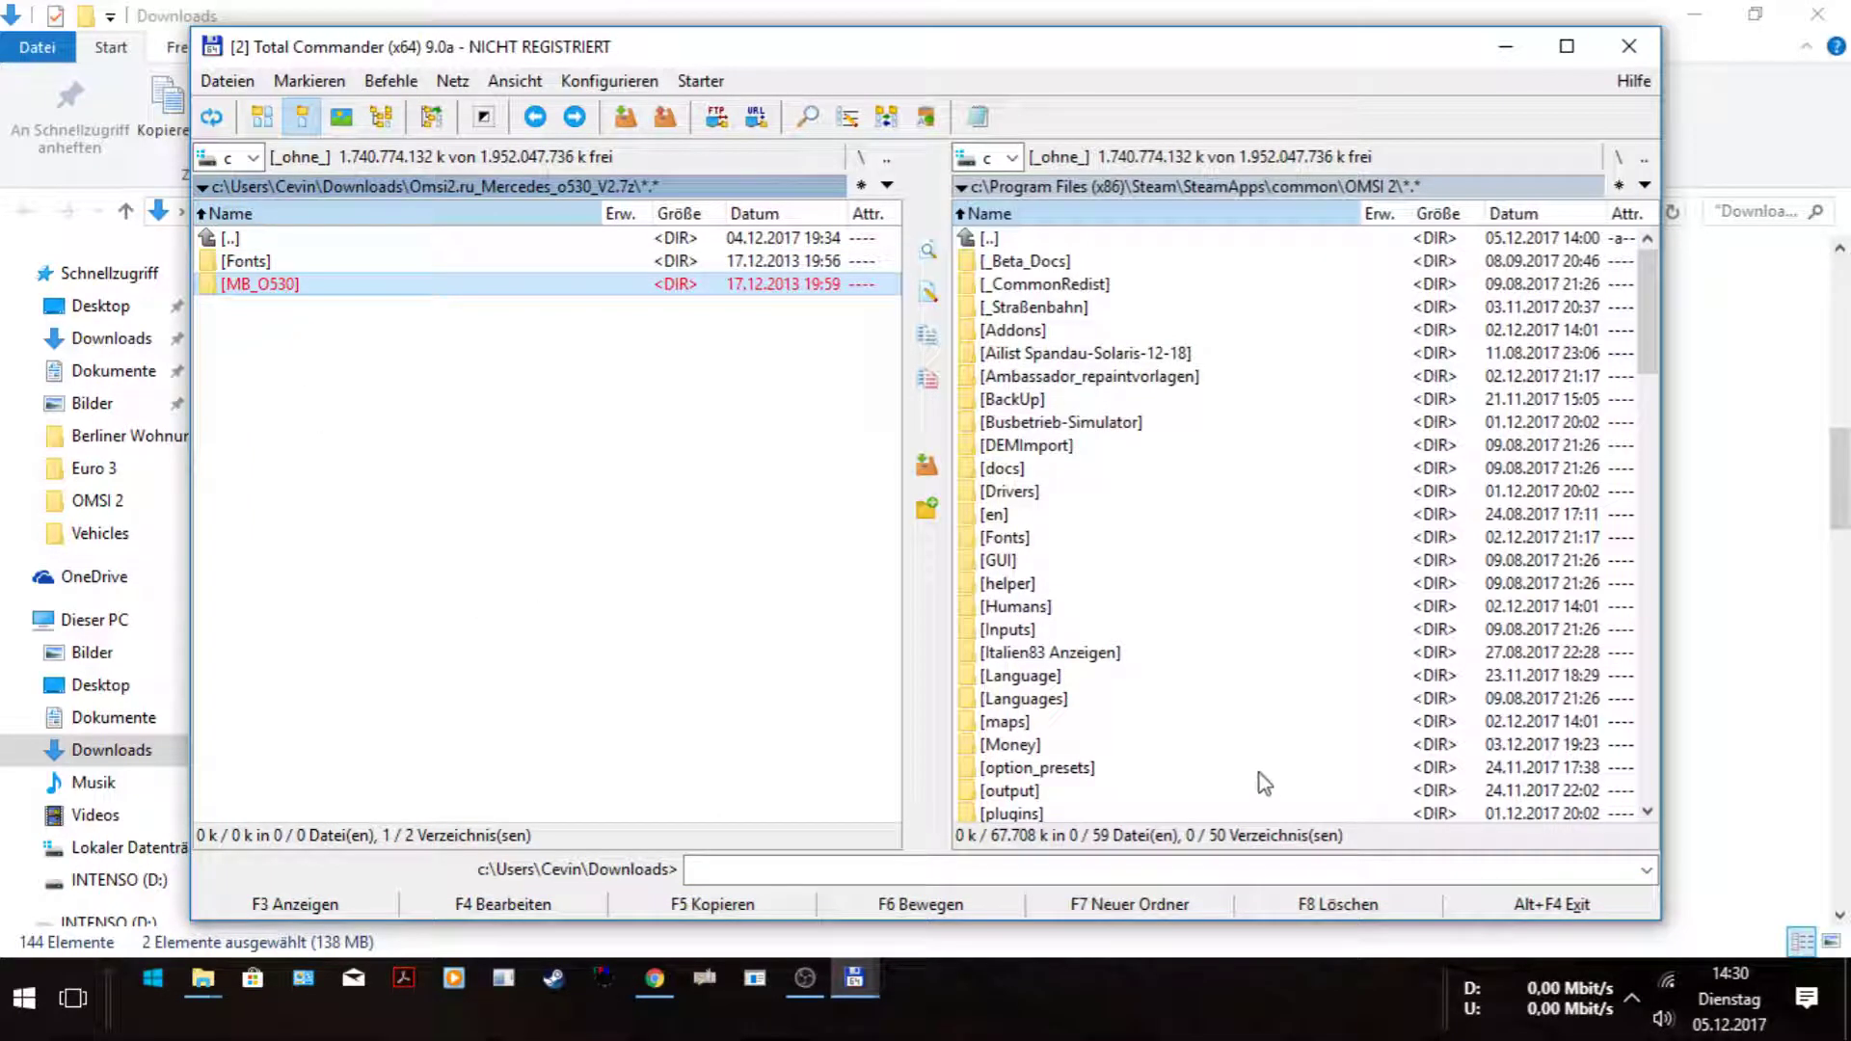
scroll(1309, 625, "down", 8)
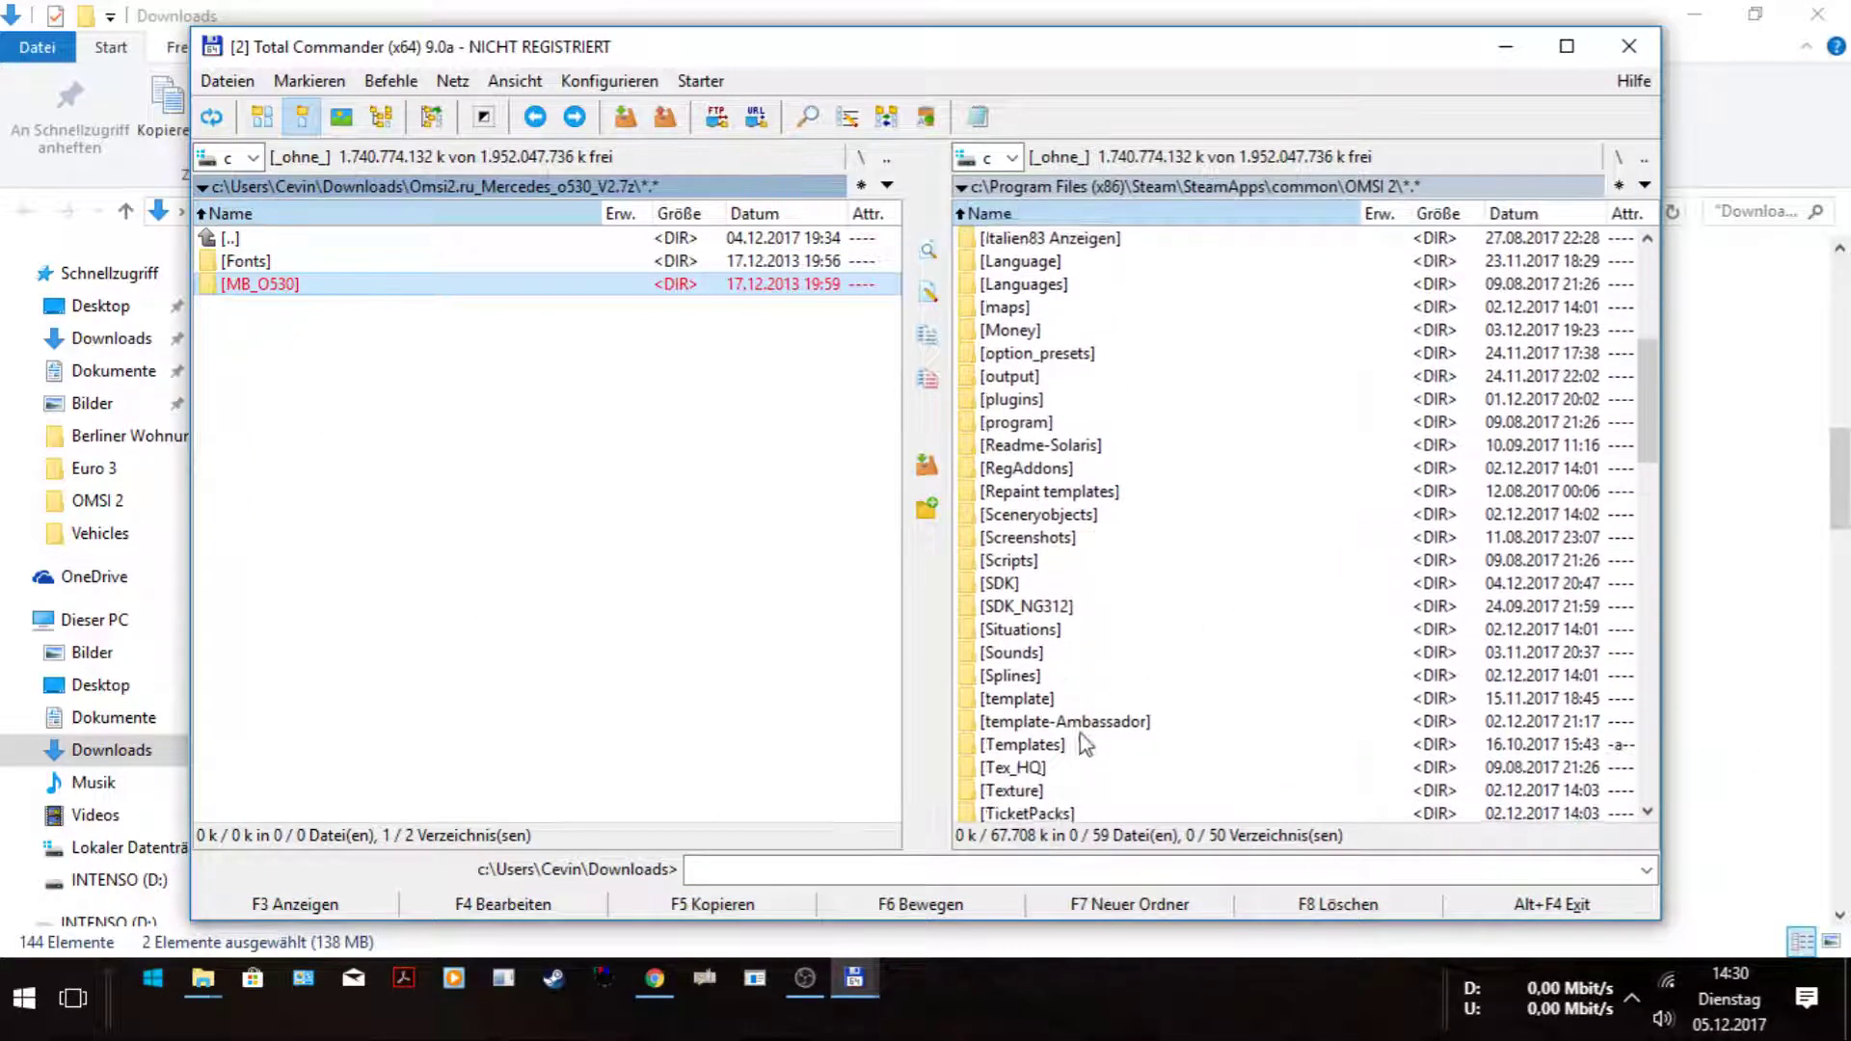
left_click(1023, 818)
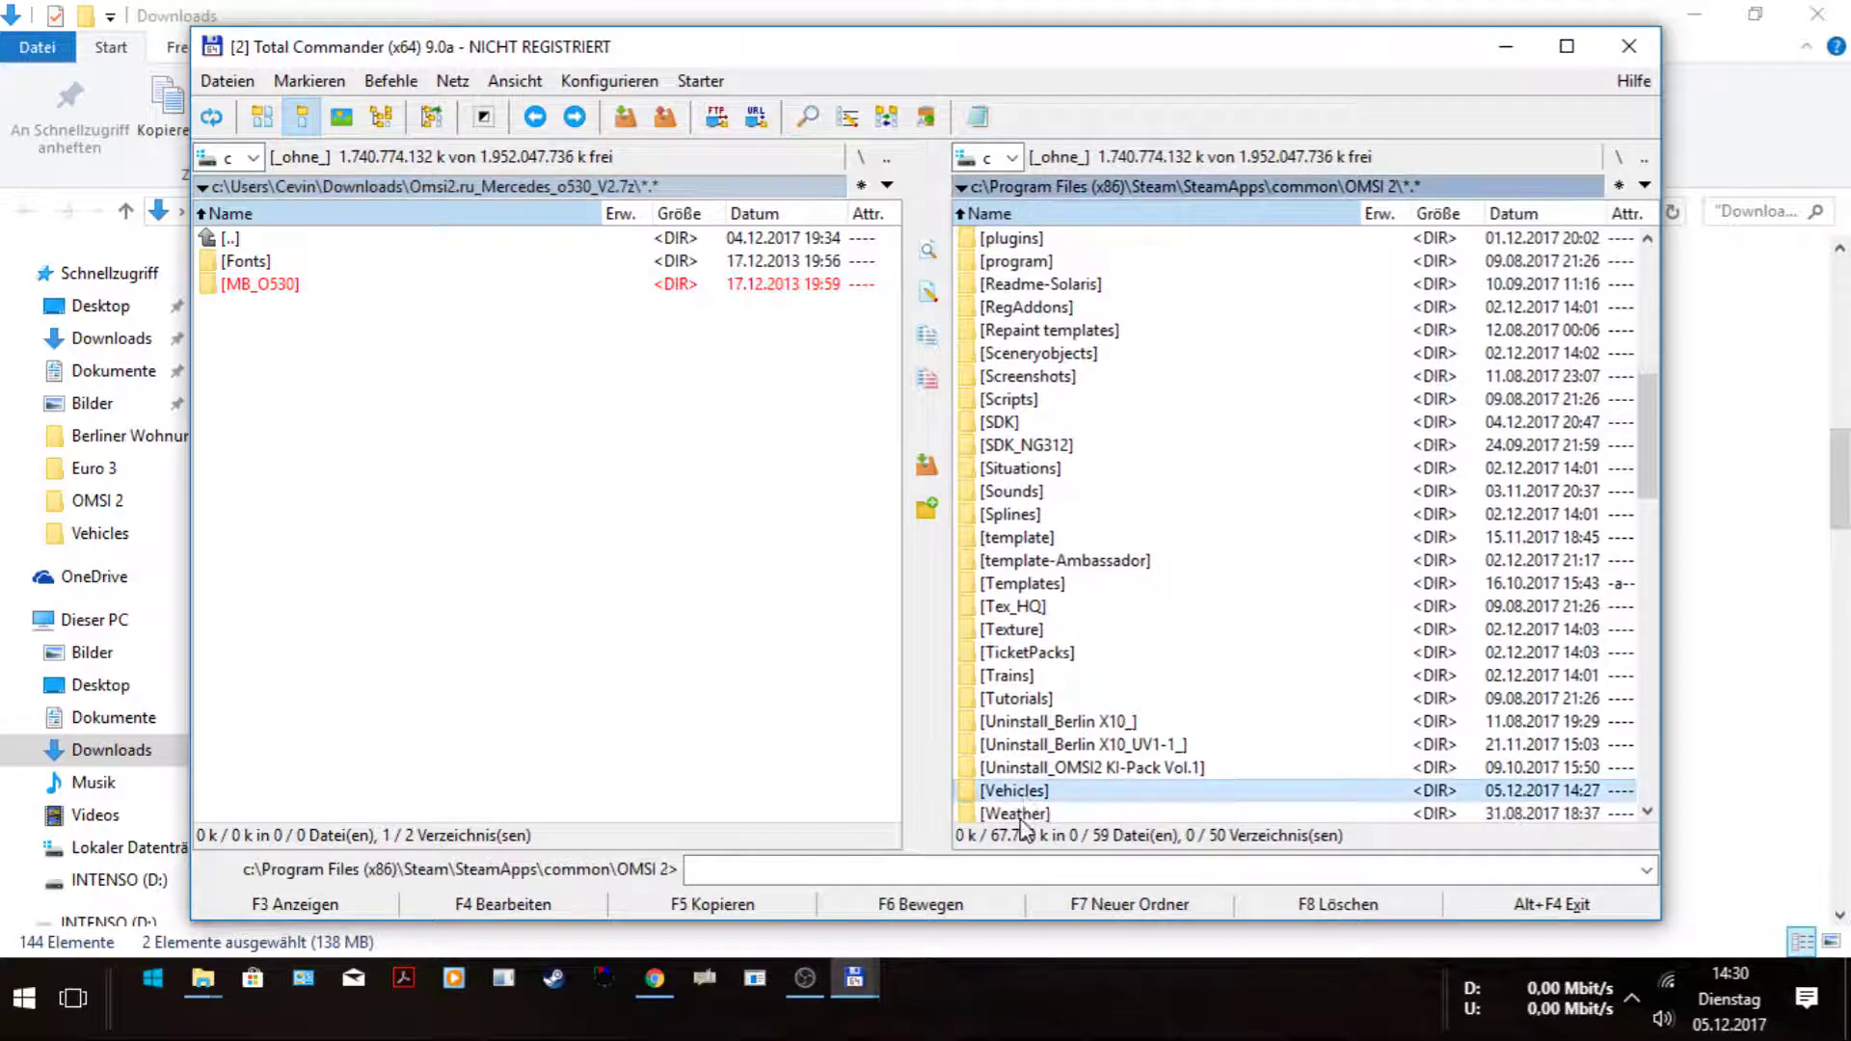
double_click(1023, 800)
left_click(275, 285)
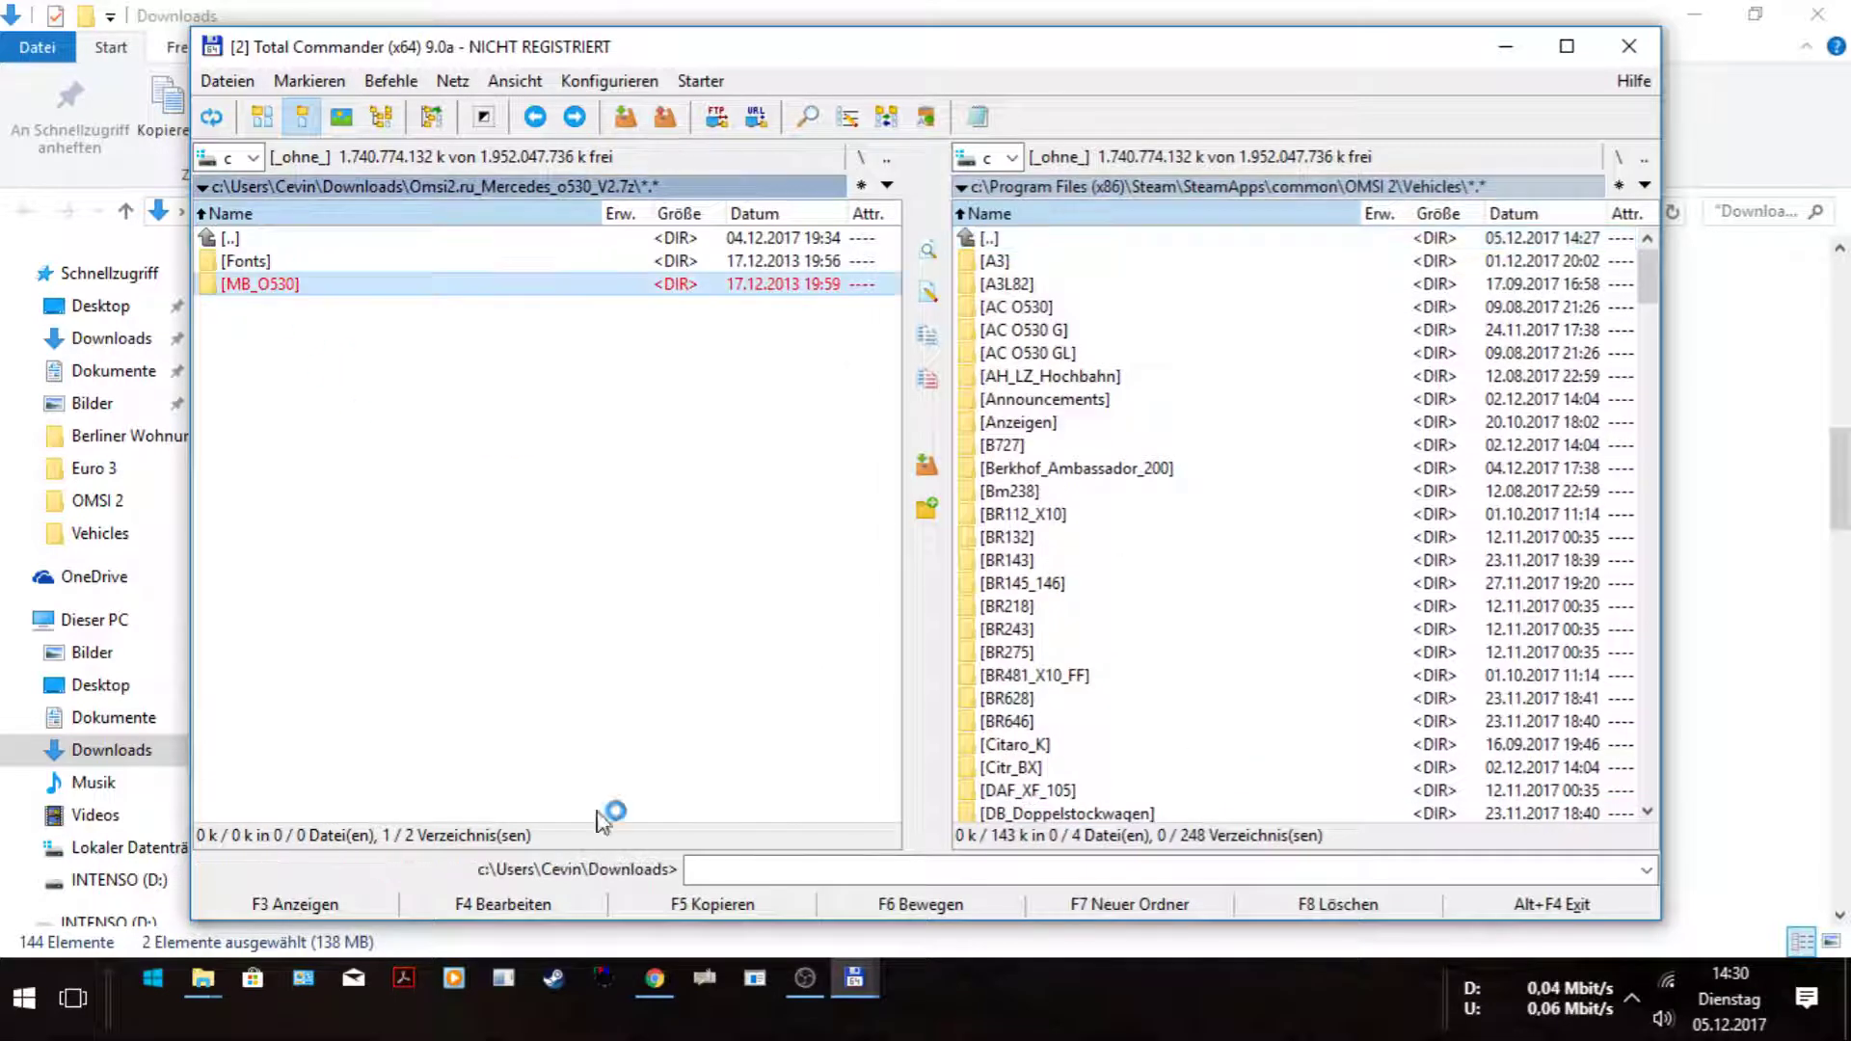
left_click(777, 911)
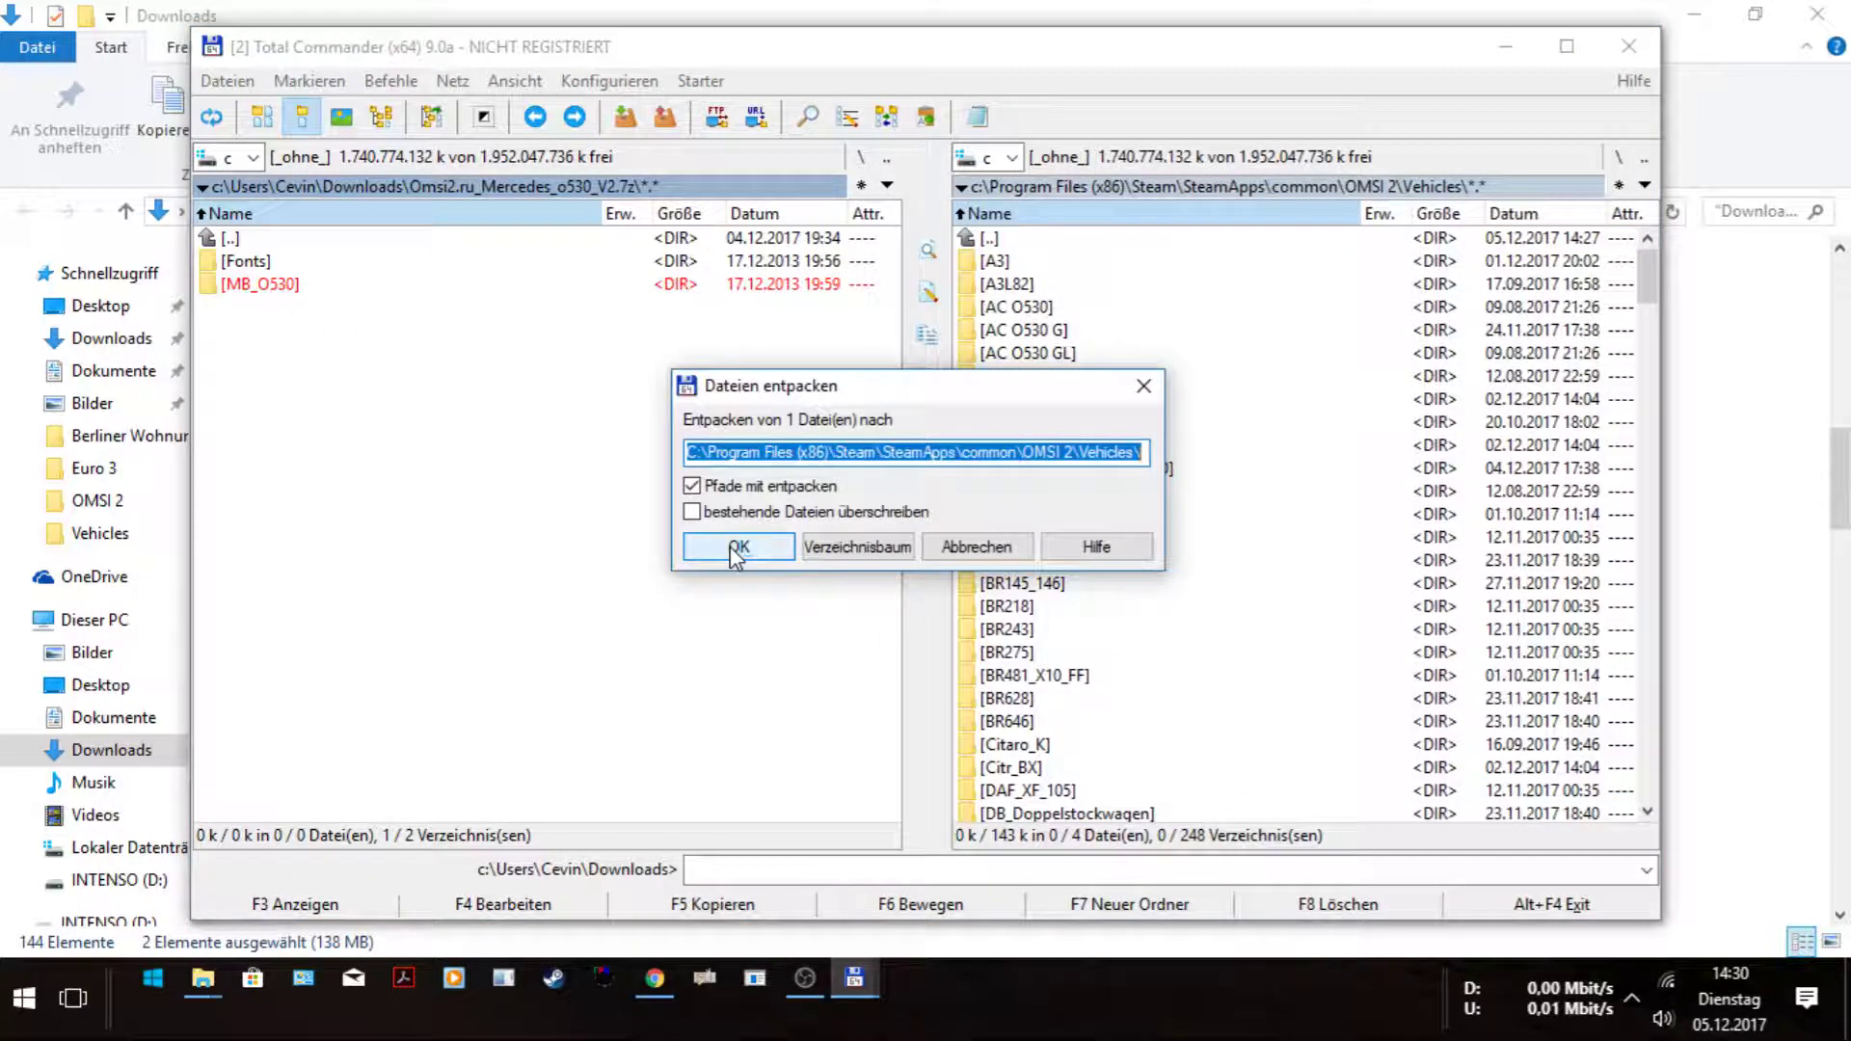
left_click(736, 546)
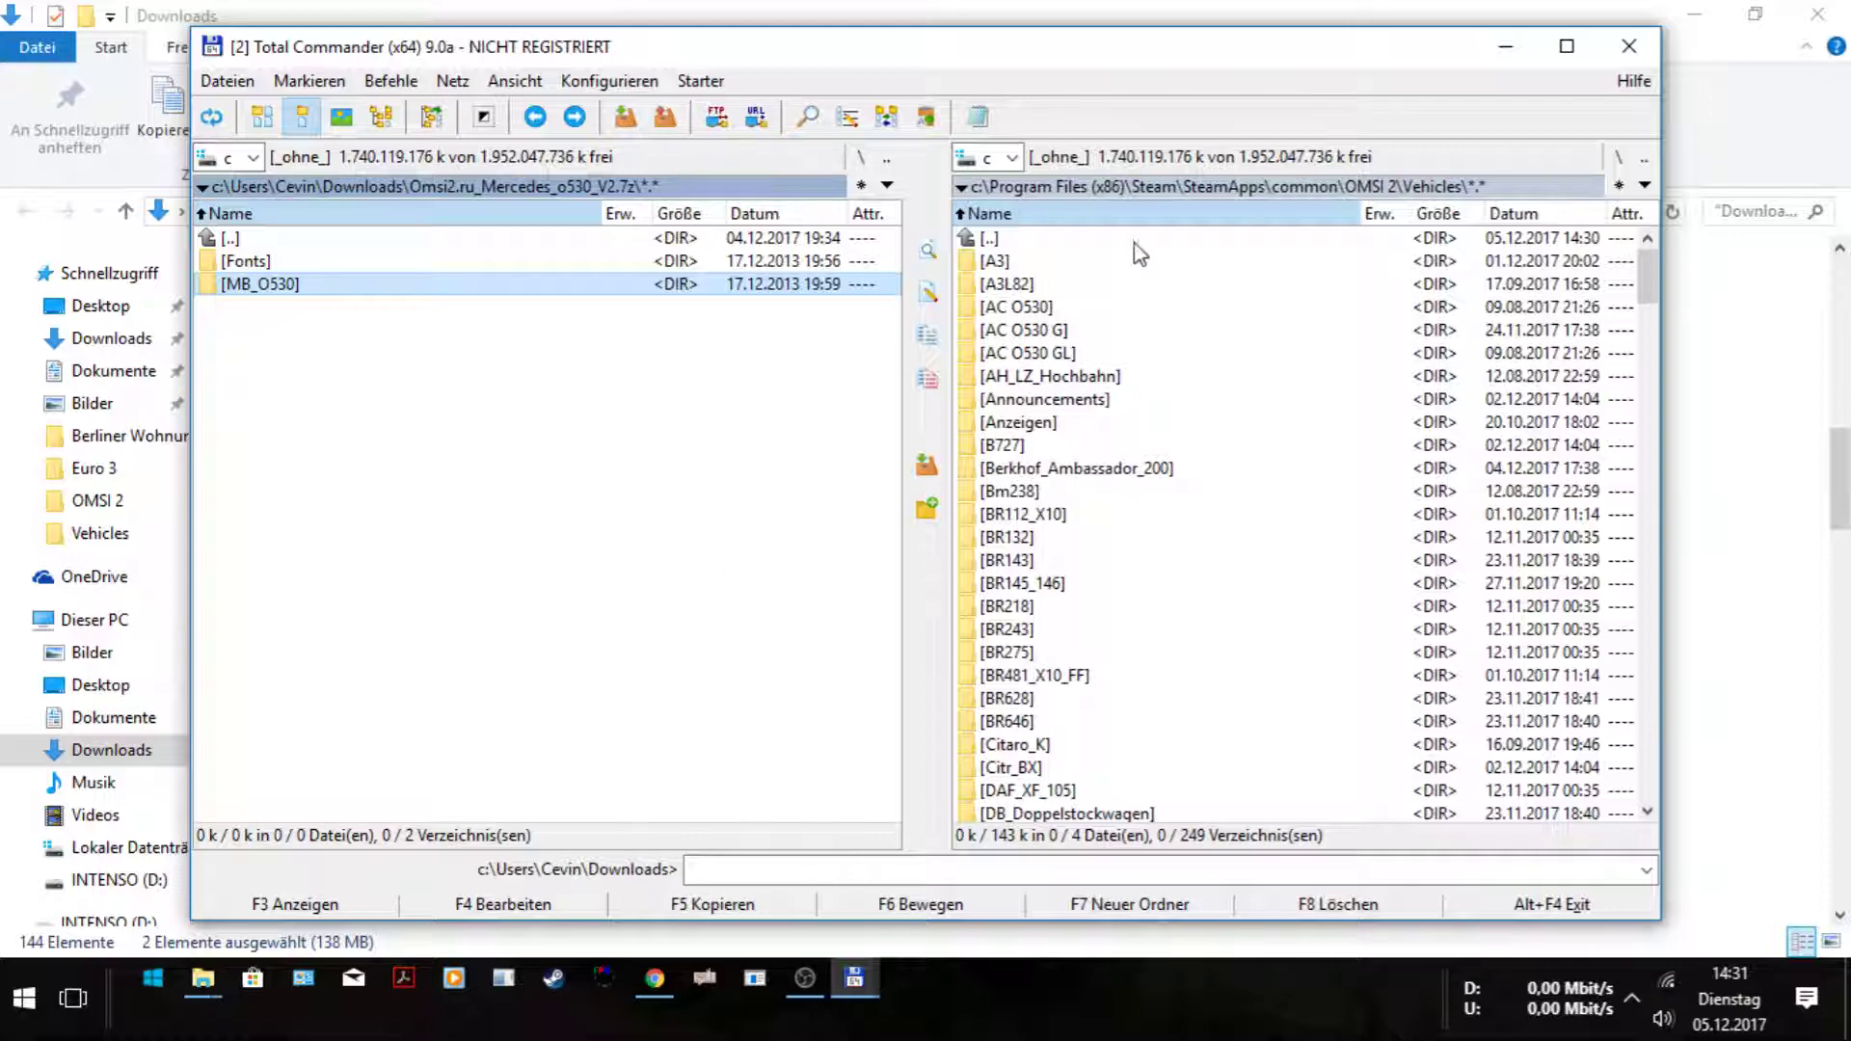
left_click(1630, 61)
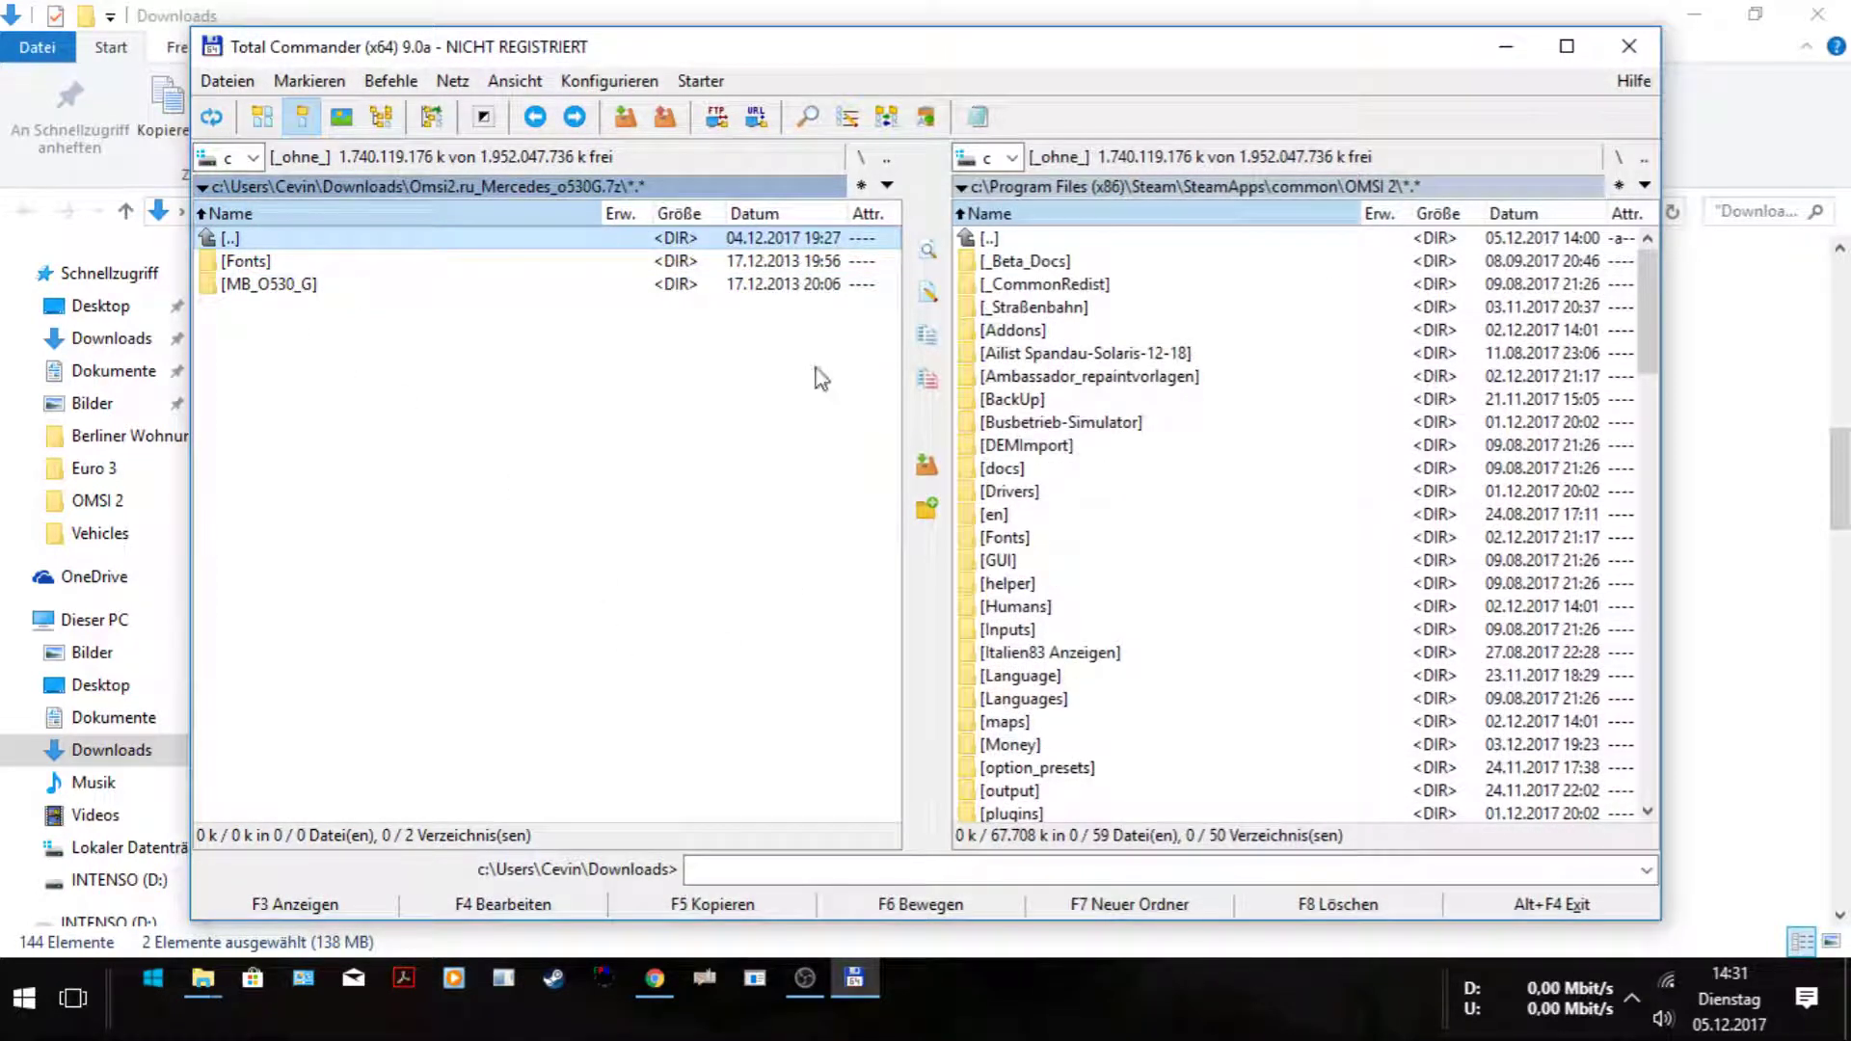
Extract the Fonts folder from the Omsi2.ru_Mercedes_o530G archive into the OMSI 2 main folder, overwriting all existing files.
left_click(270, 265)
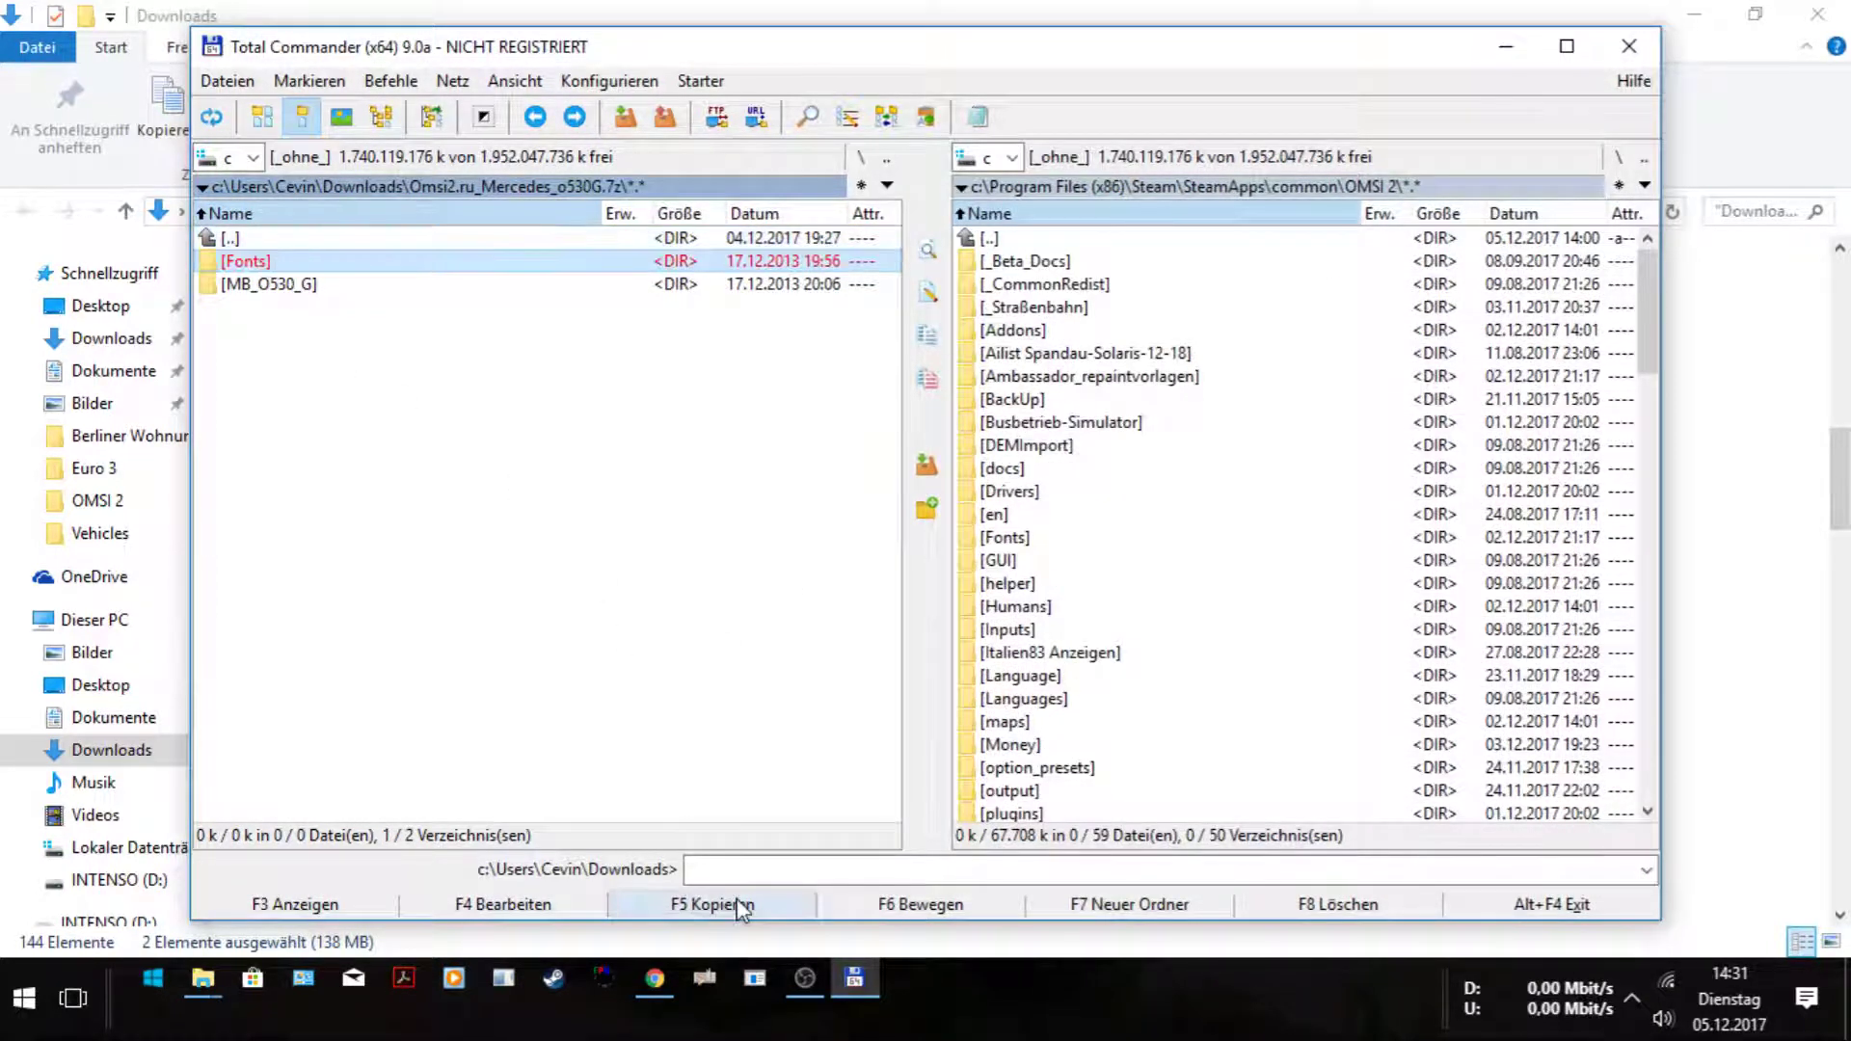
left_click(733, 904)
left_click(751, 555)
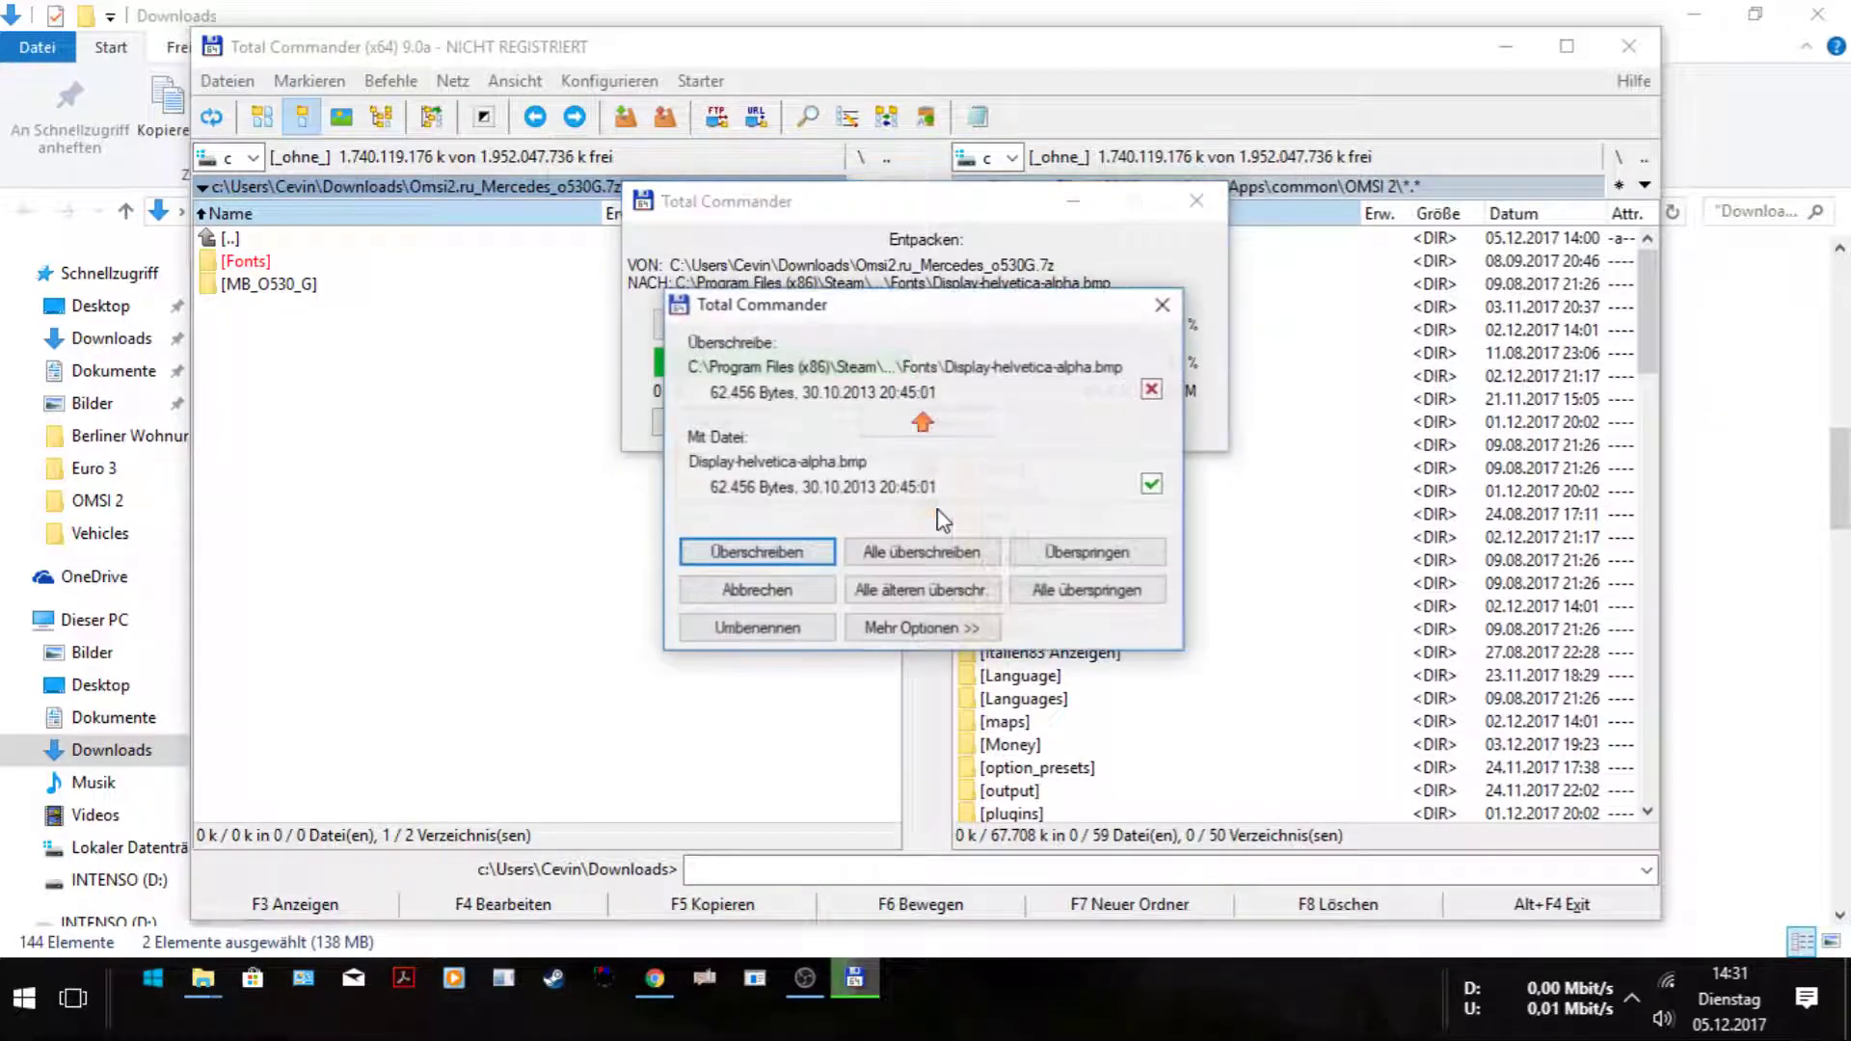
left_click(965, 559)
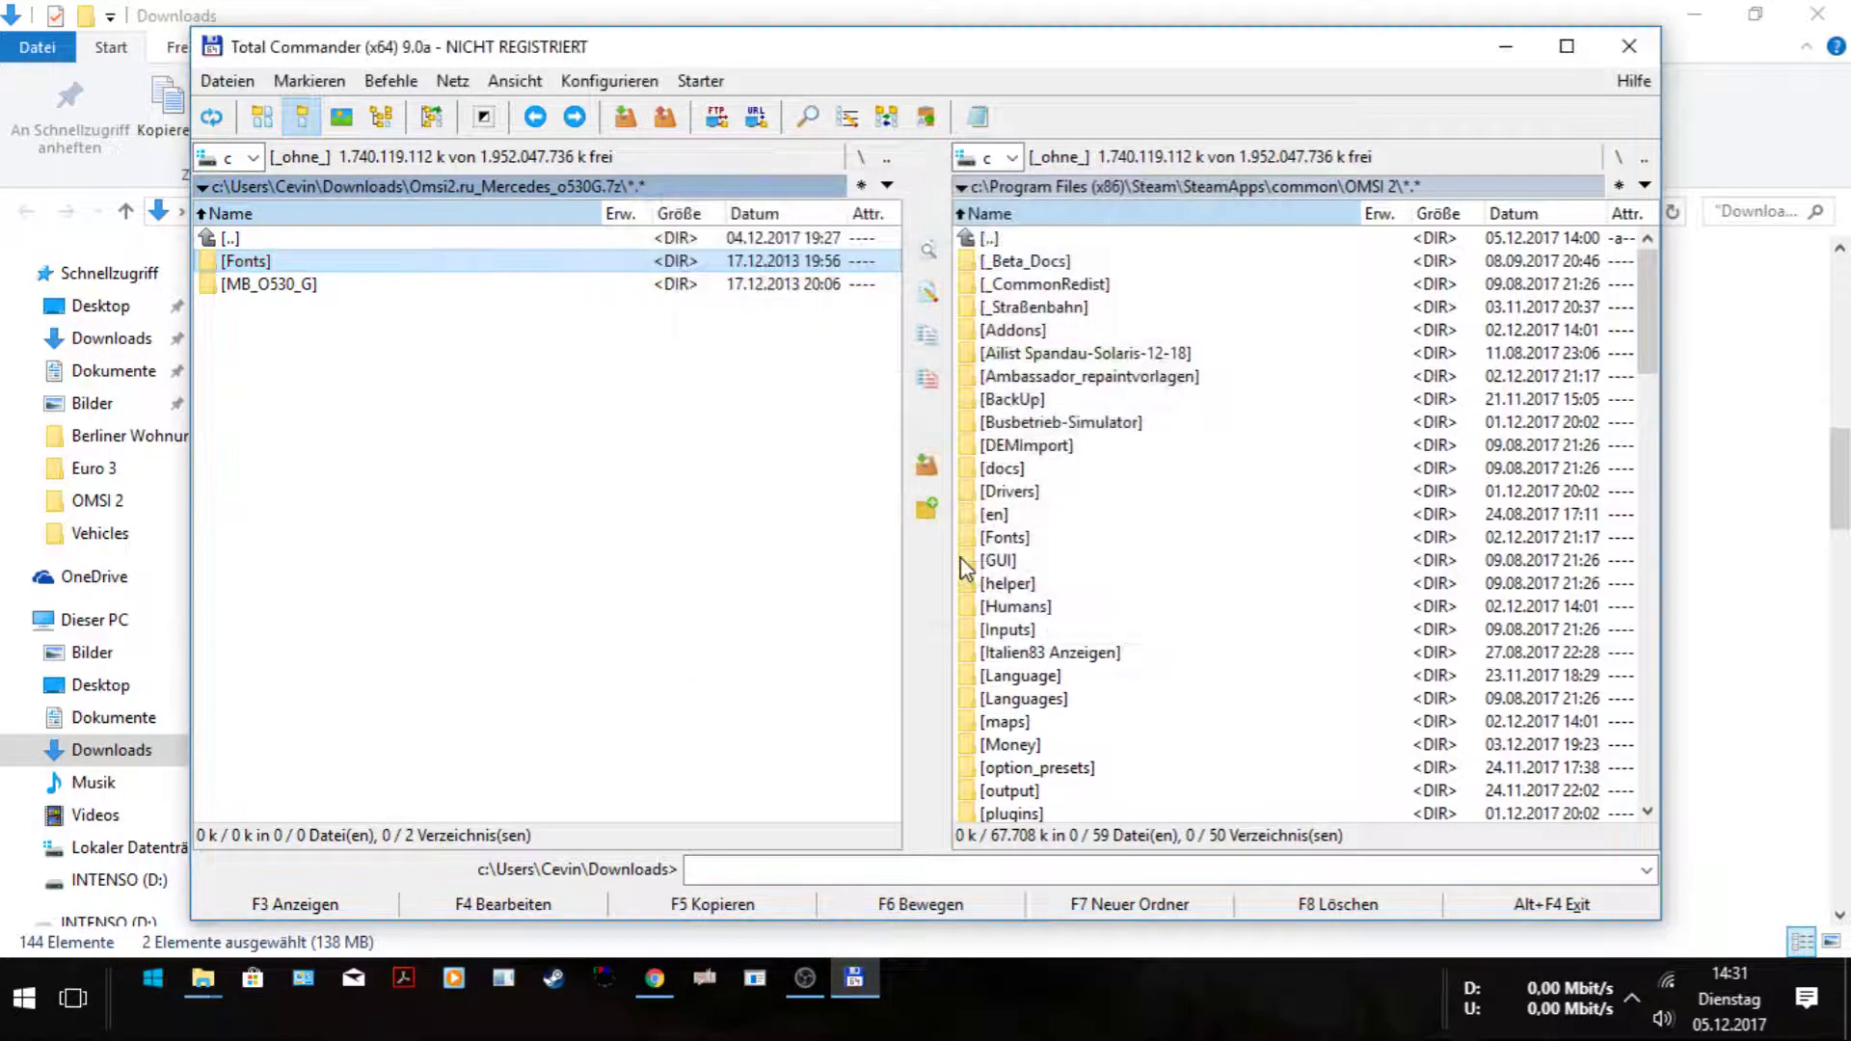
Extract the MB_O530_G folder into the OMSI 2 Vehicles folder and clear the archive's window and the Downloads window off the screen.
left_click(289, 284)
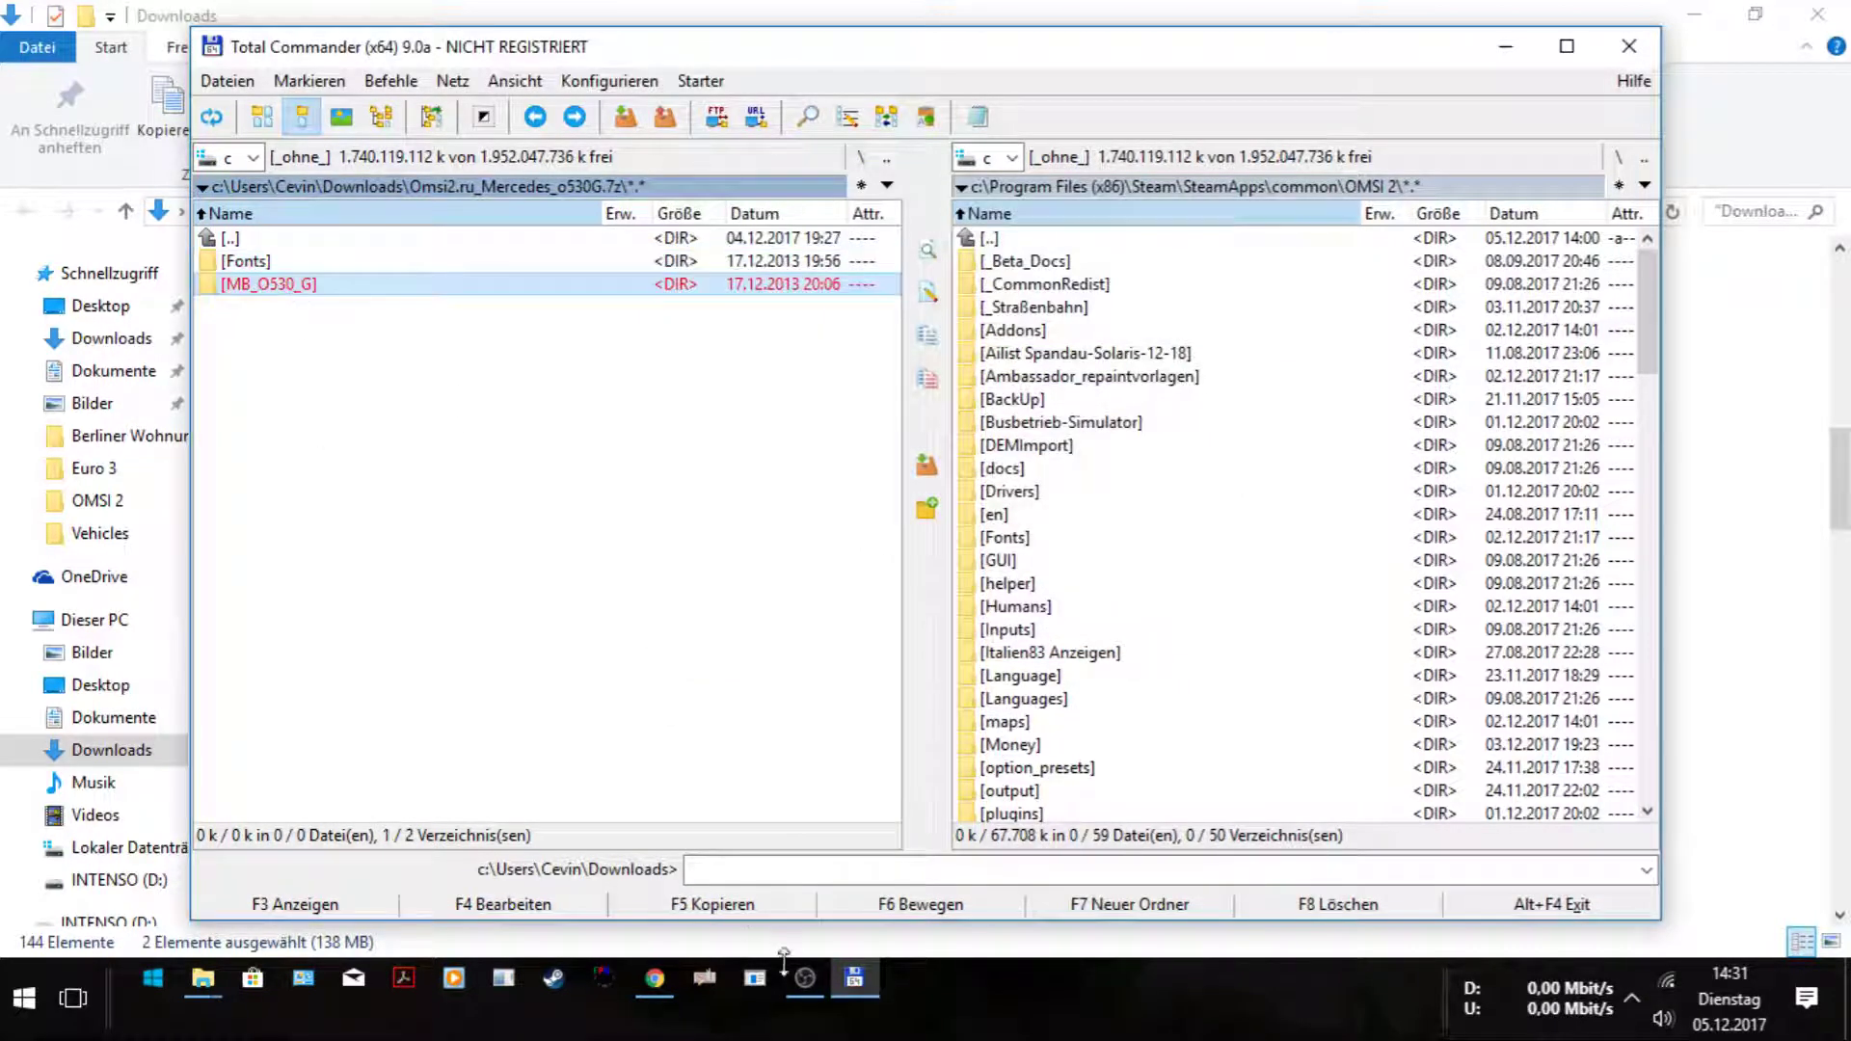
scroll(1054, 765, "down", 7)
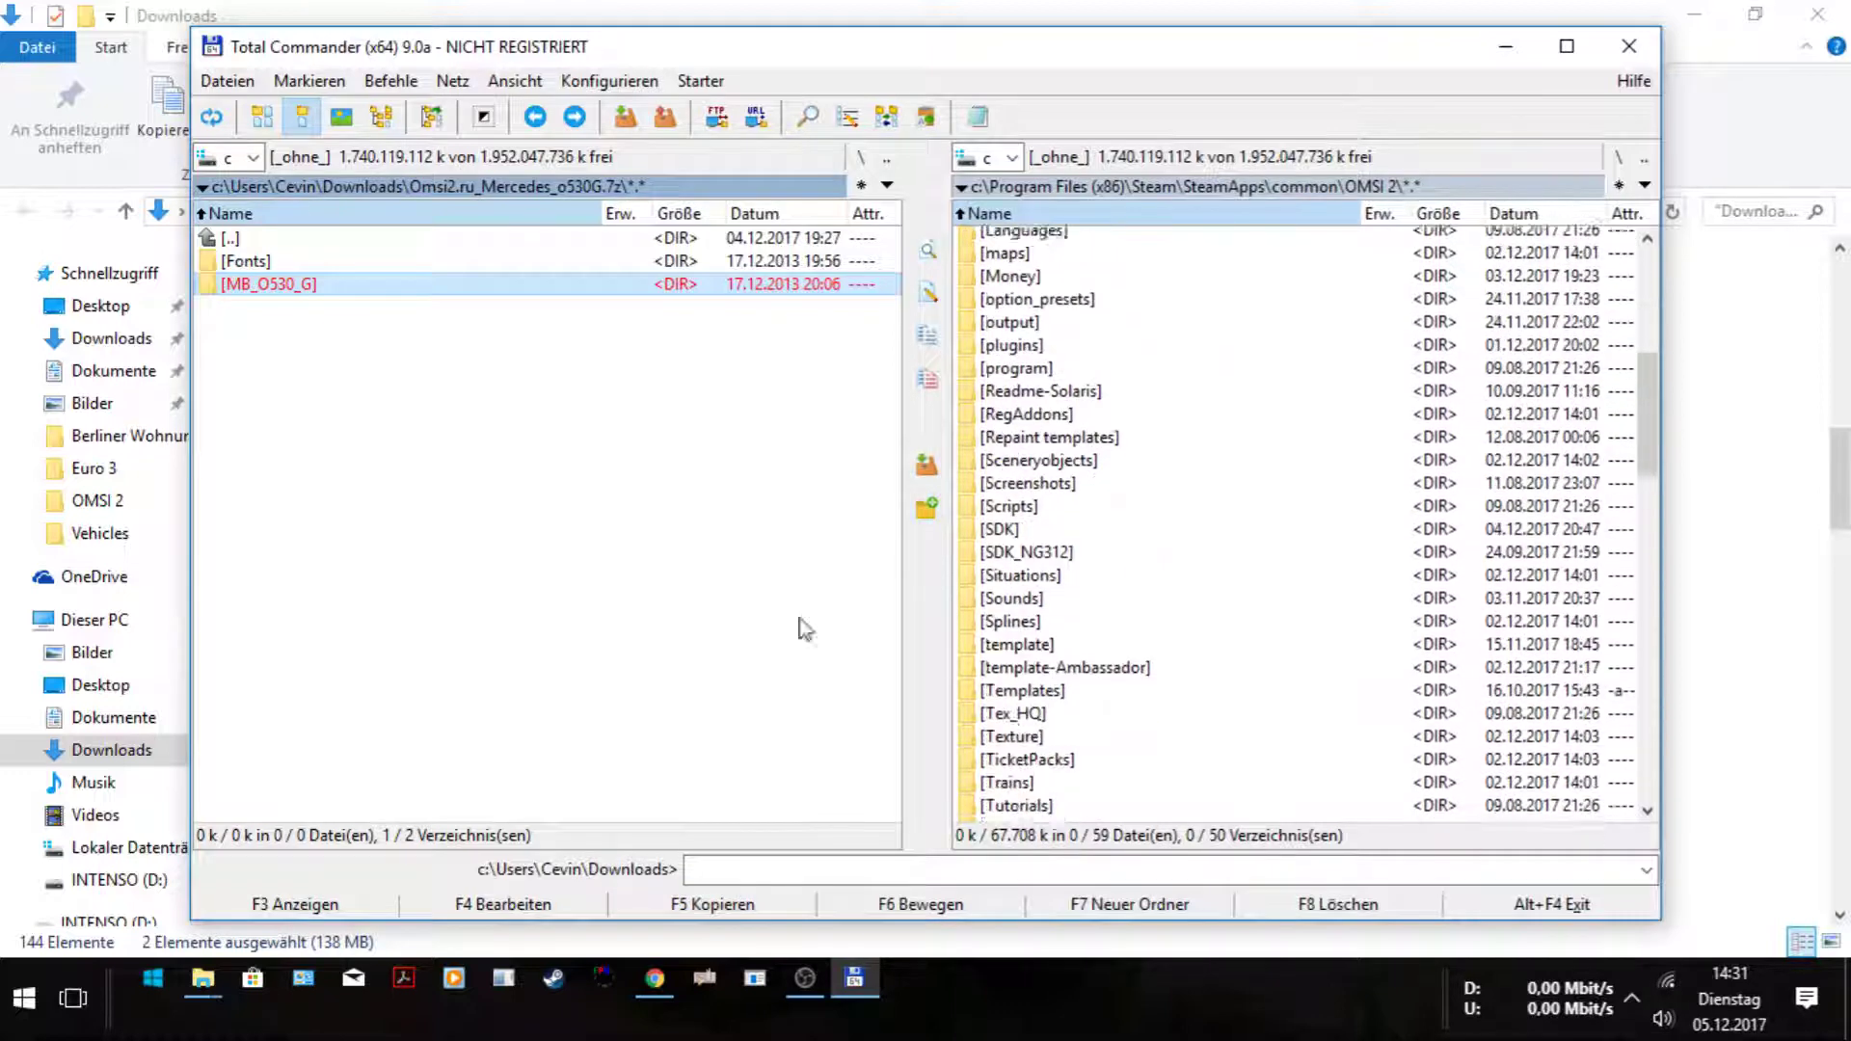
left_click_drag(294, 289, 1029, 542)
left_click(708, 548)
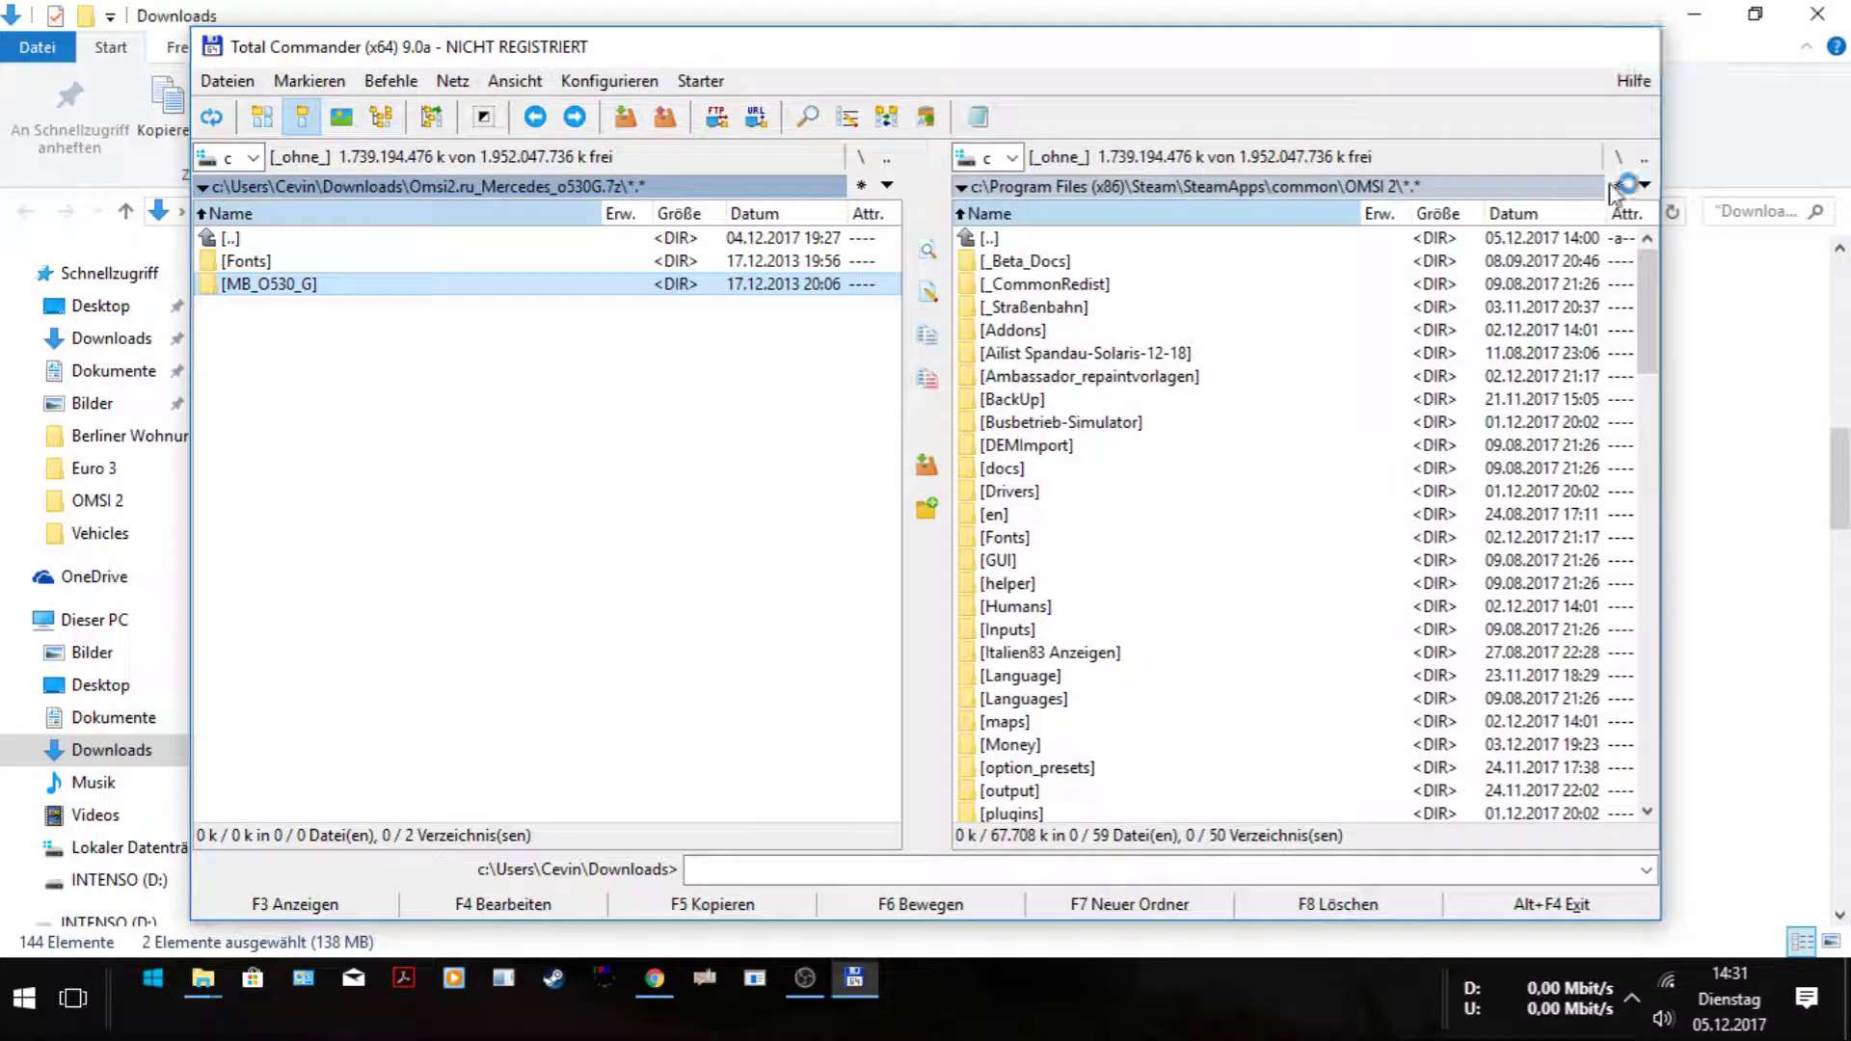
left_click(1630, 47)
left_click(1817, 13)
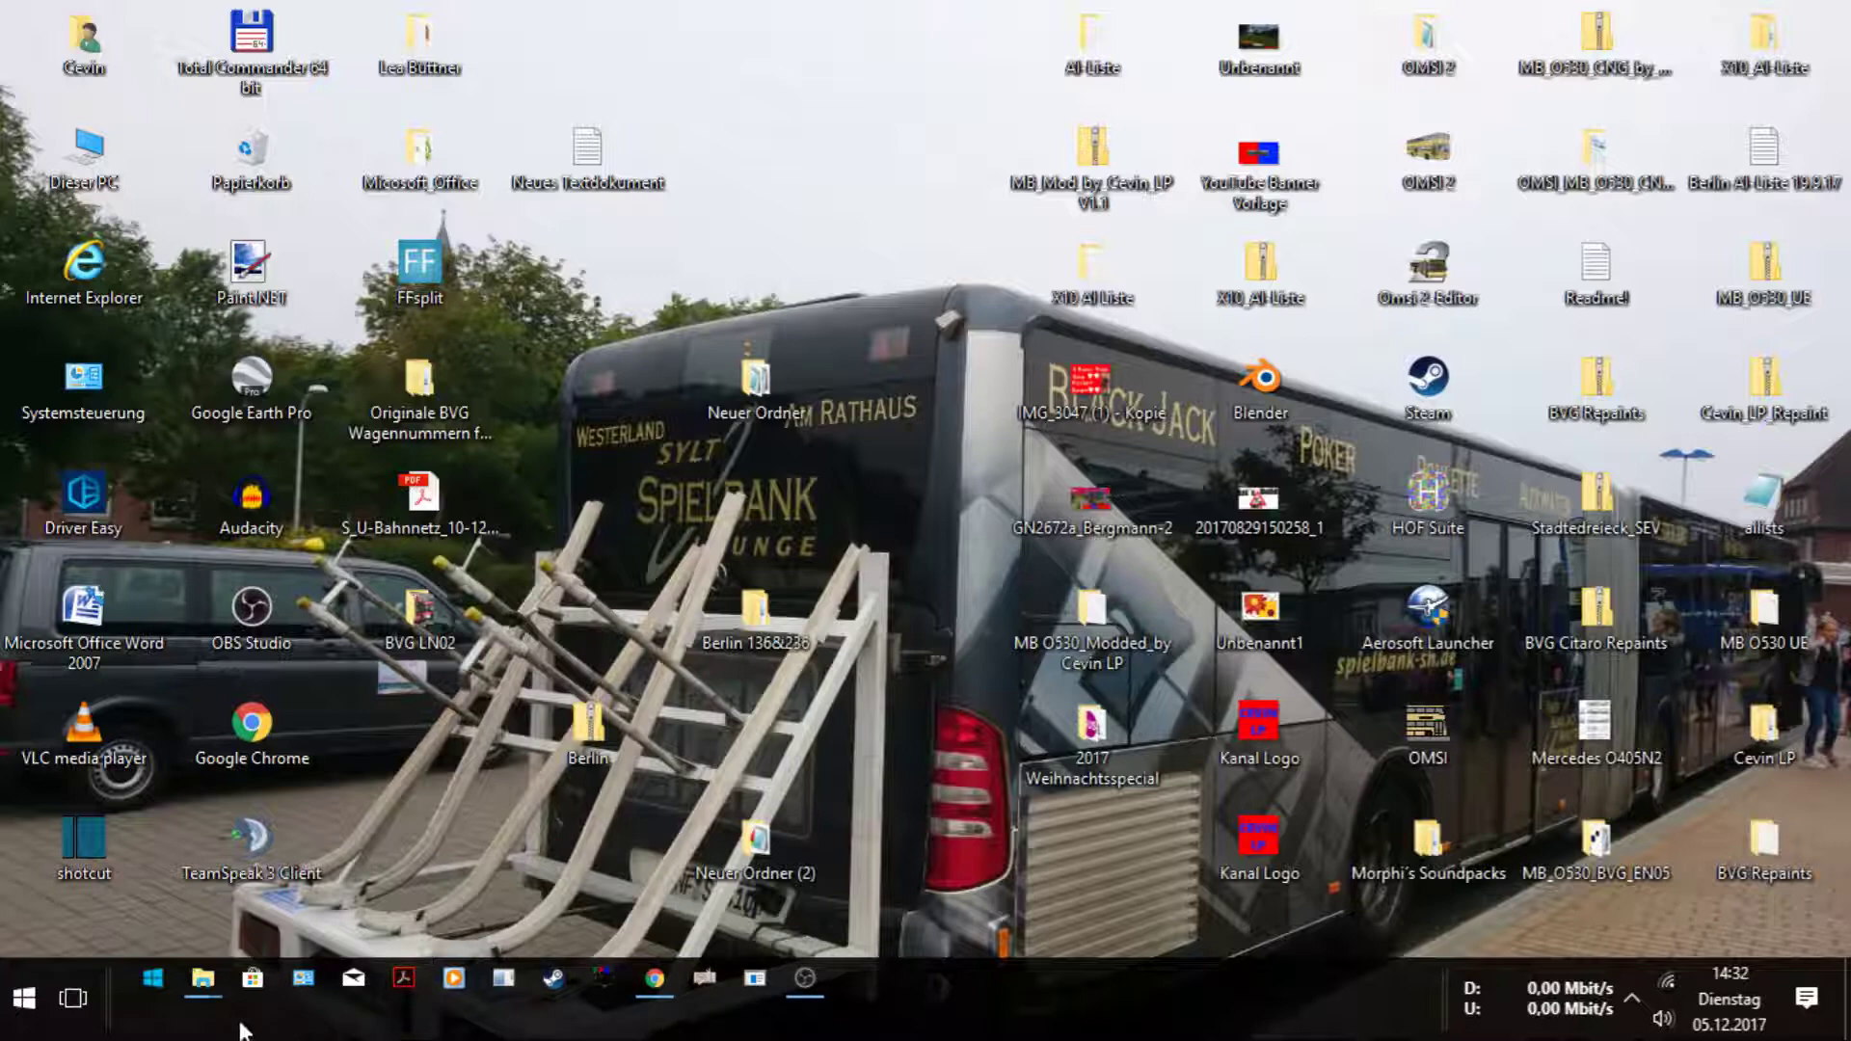
Switch to the OMSI 2 installation folder in File Explorer and open its Vehicles subfolder.
mouse_move(210, 987)
left_click(136, 884)
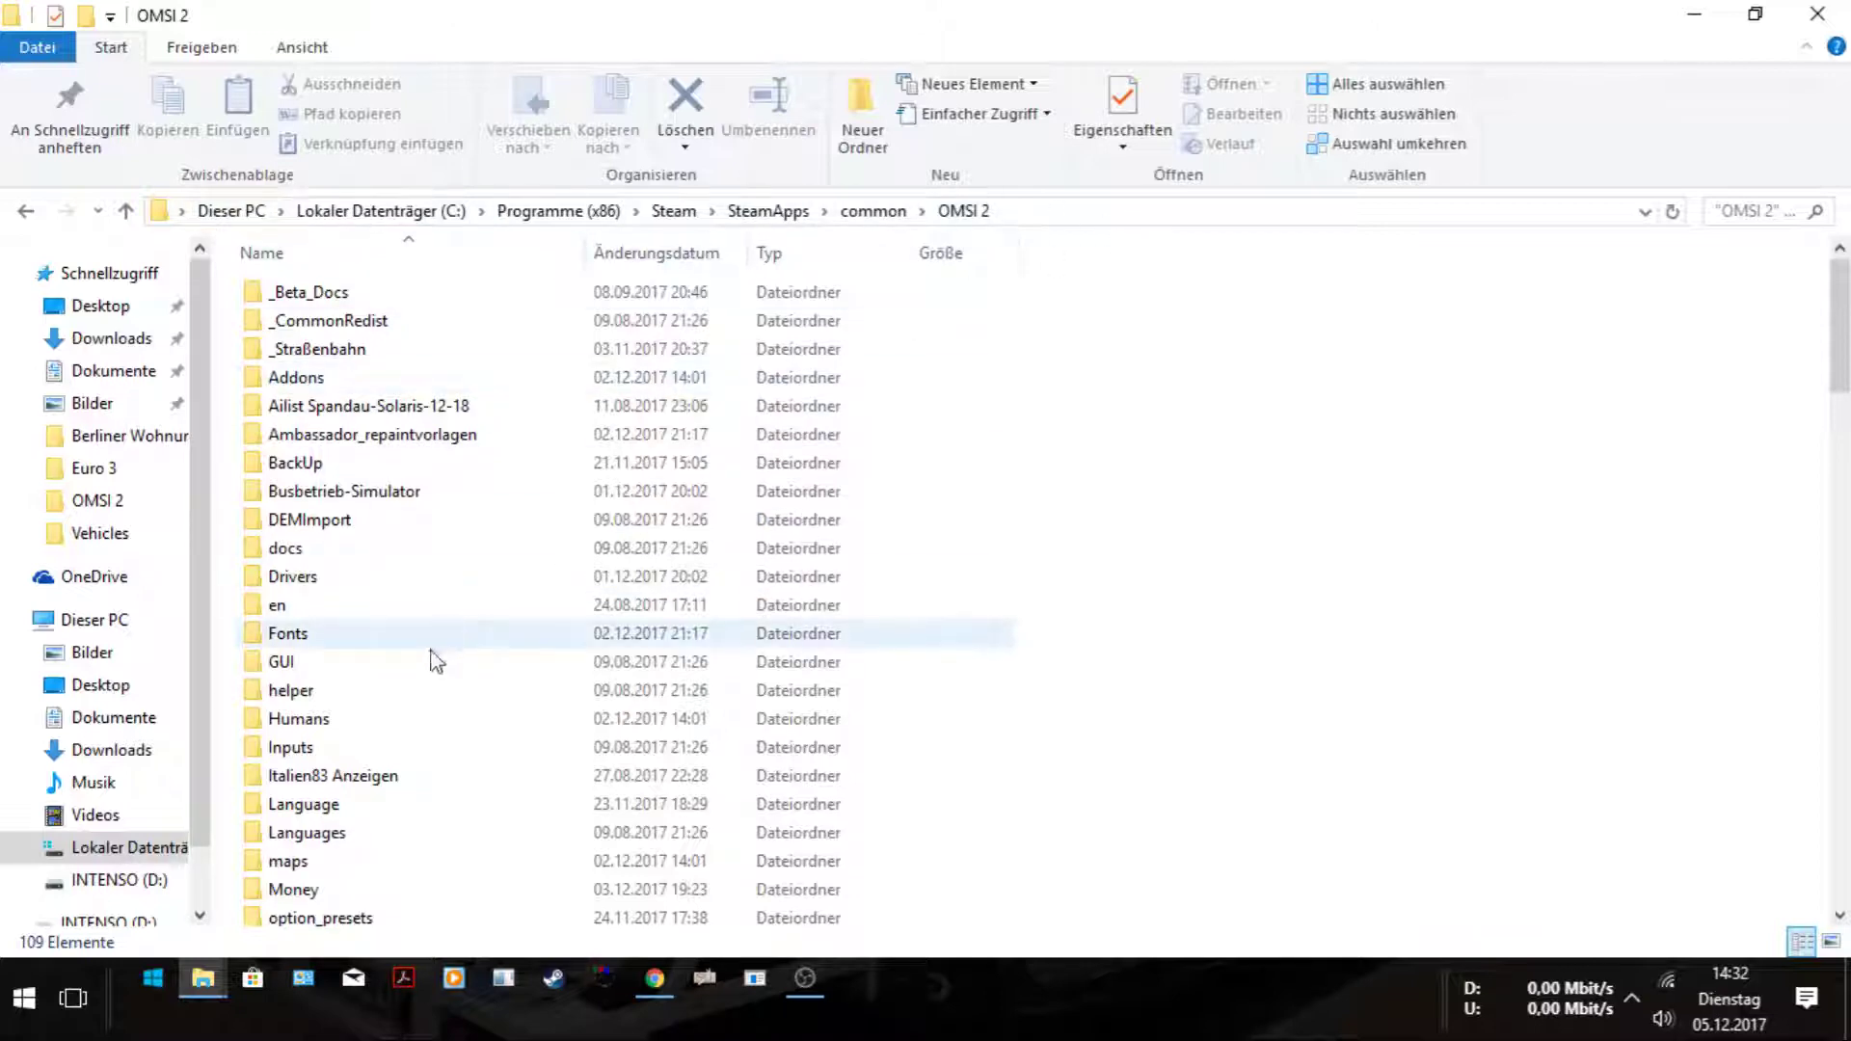
scroll(430, 653, "down", 8)
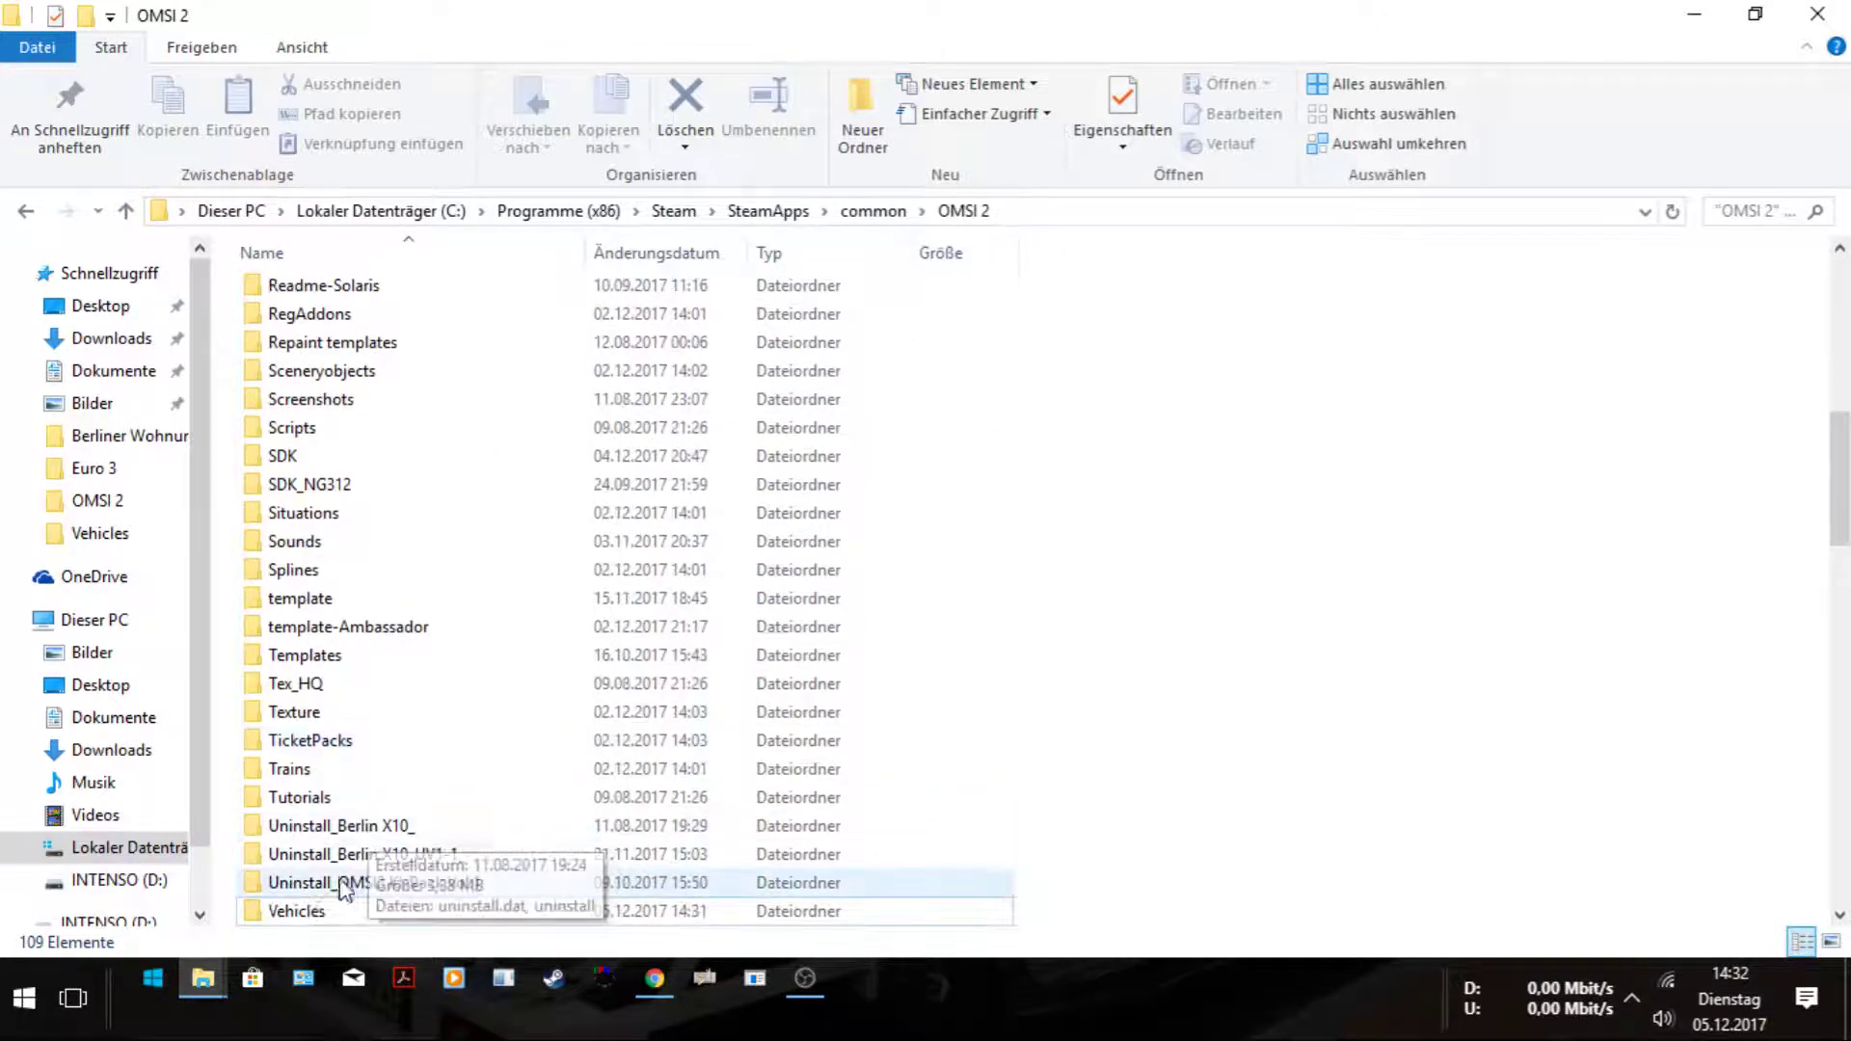
double_click(291, 911)
Rename the MB_O530_G vehicle folder to MB_O530_G_Modded and copy the _Modded suffix from its name.
scroll(347, 895, "down", 20)
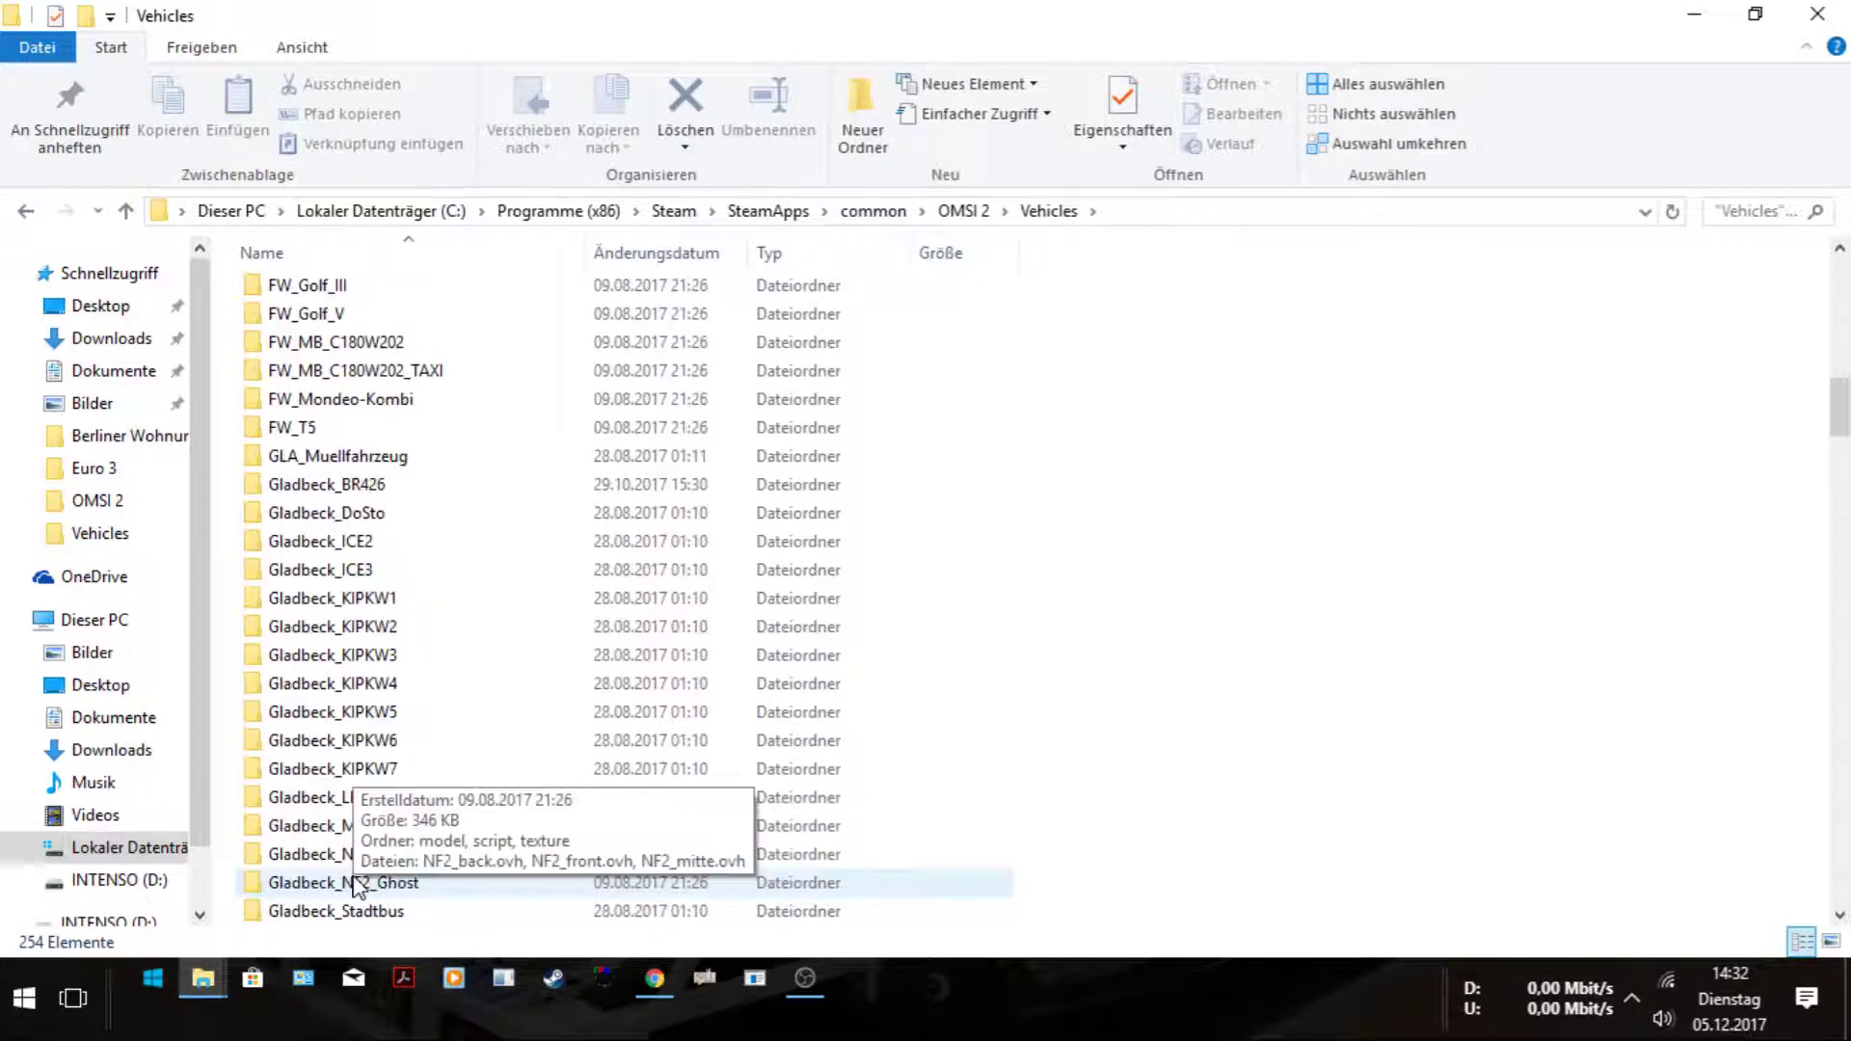
scroll(374, 889, "down", 12)
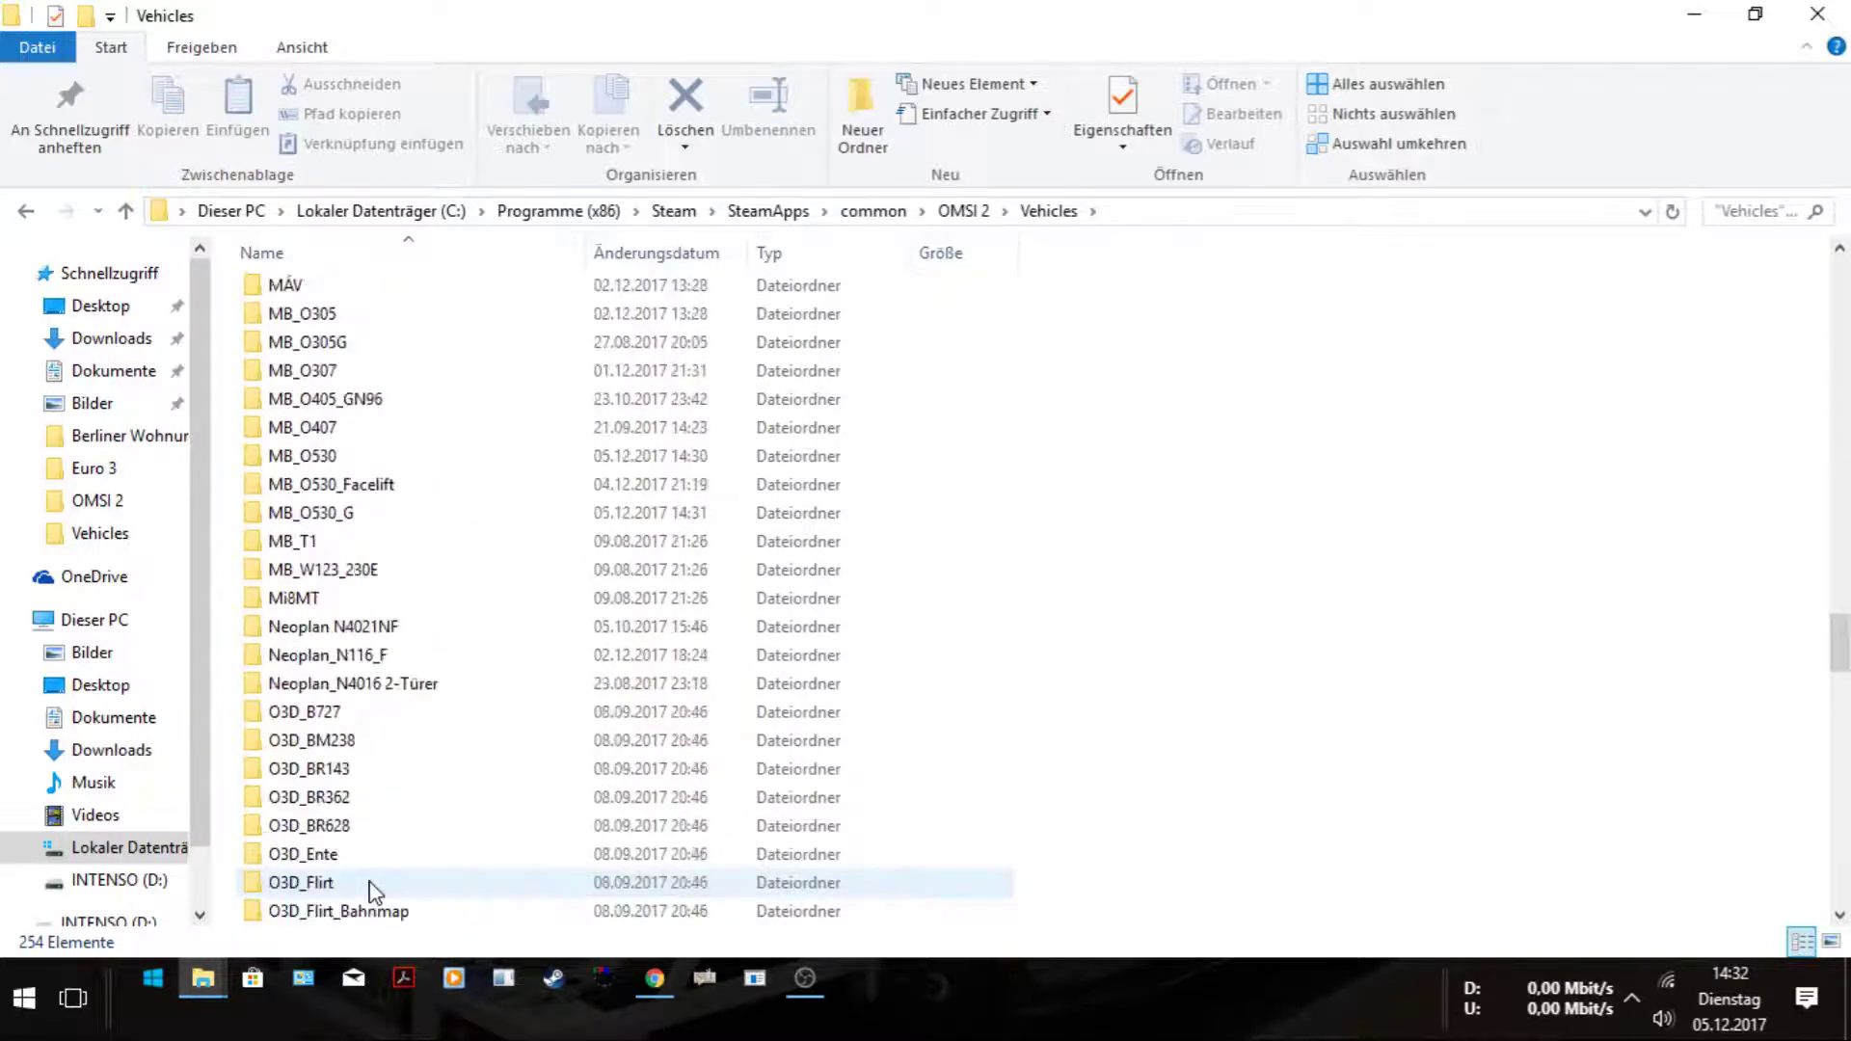
scroll(372, 848, "up", 8)
scroll(366, 810, "up", 7)
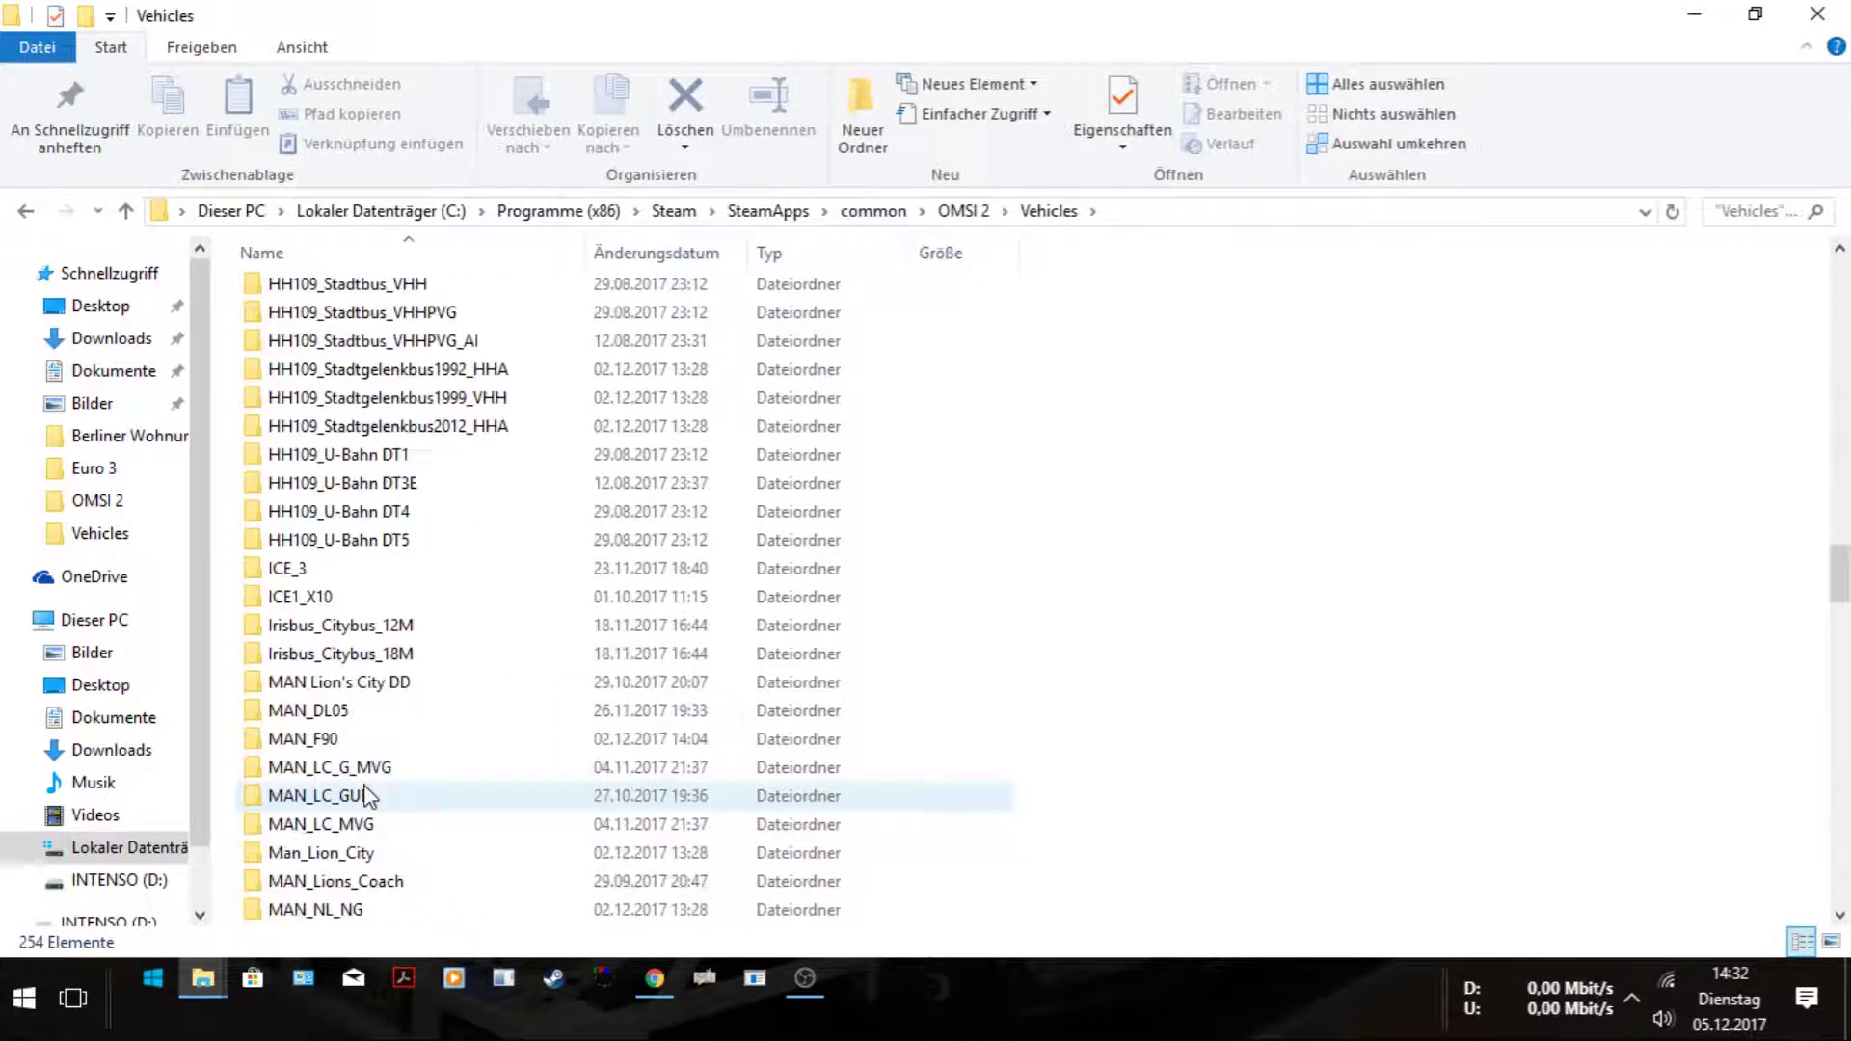
scroll(363, 790, "down", 10)
right_click(336, 602)
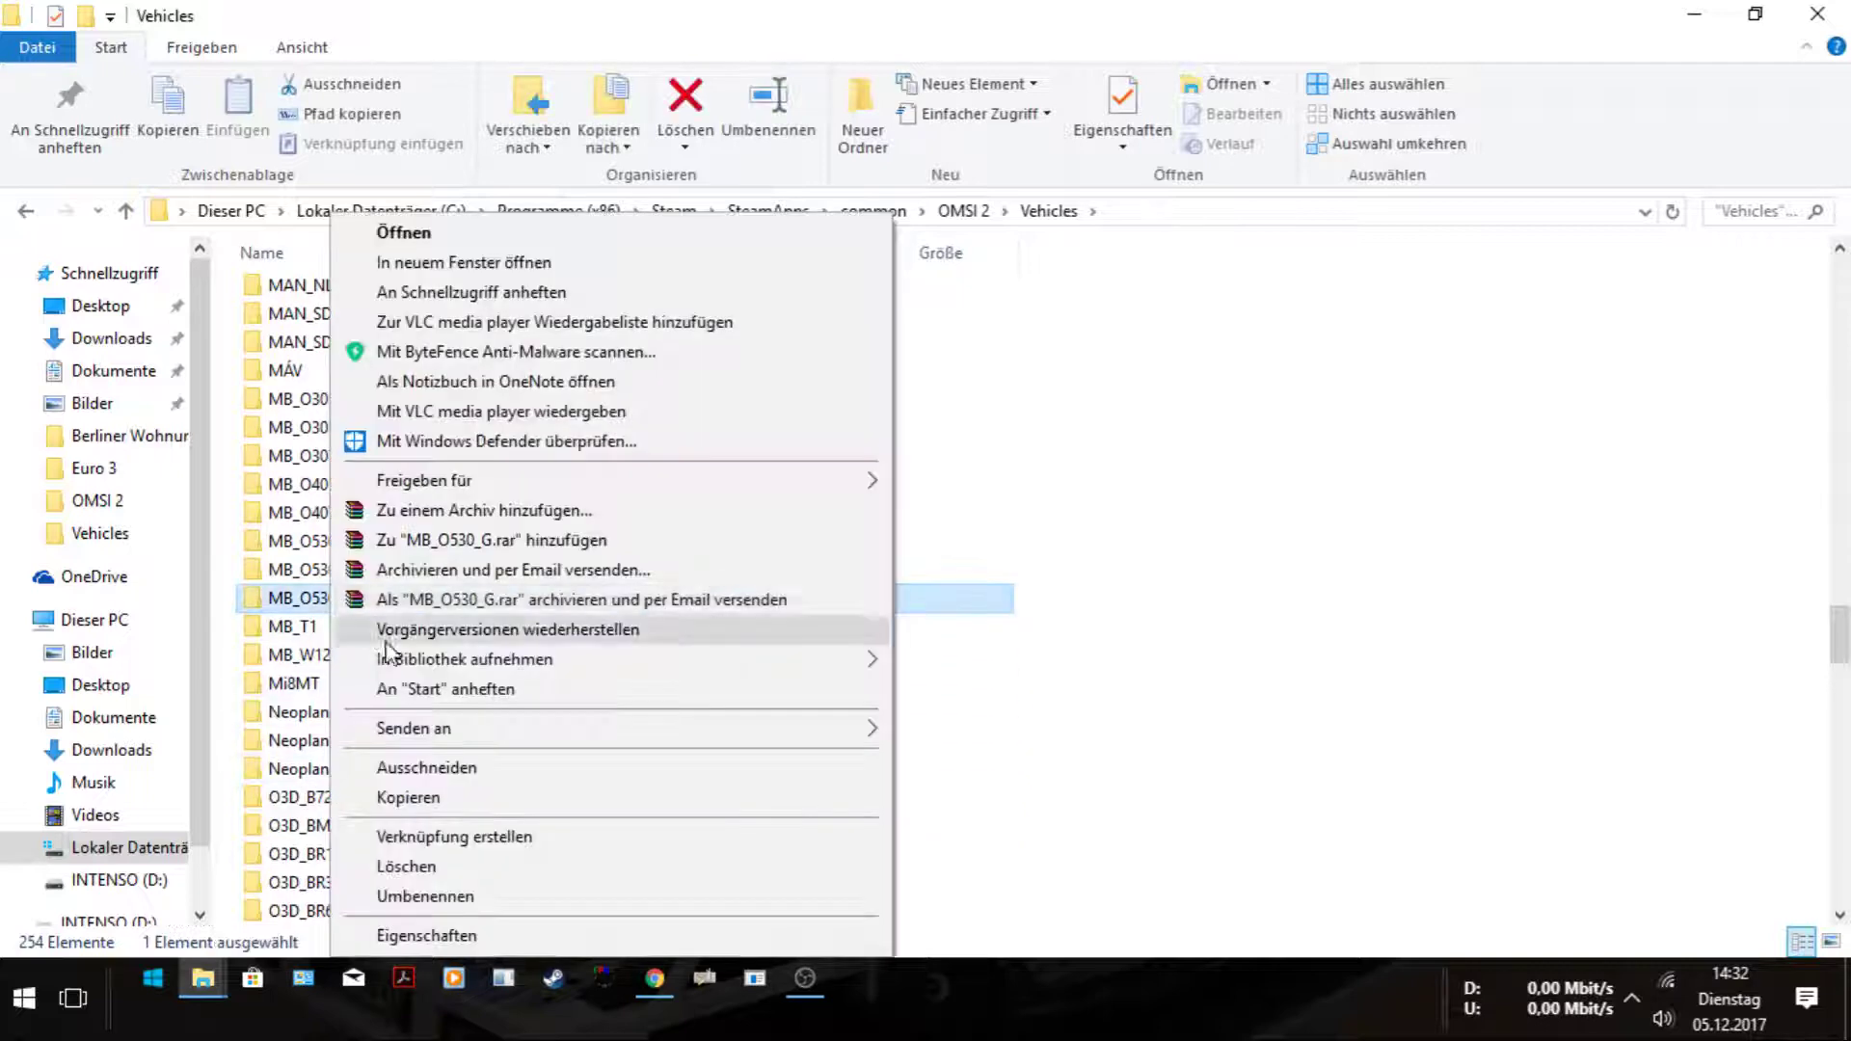
left_click(426, 895)
left_click(365, 595)
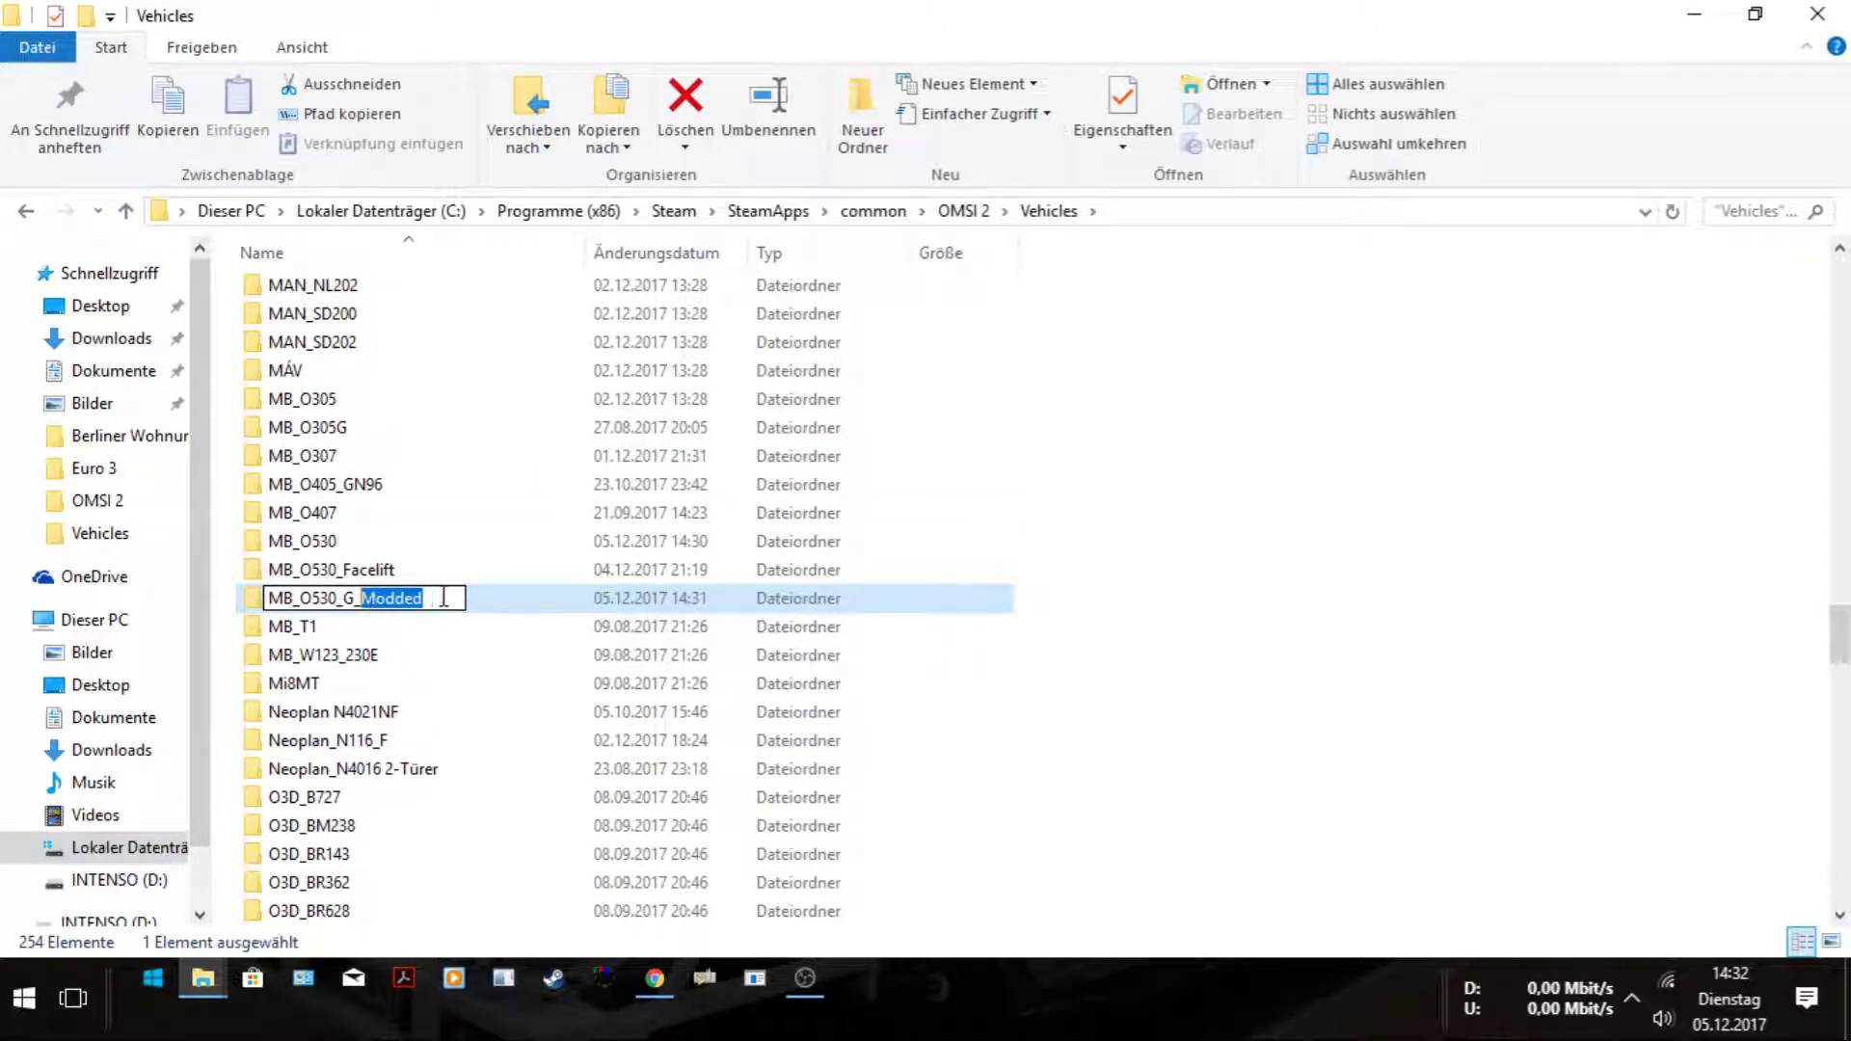
left_click_drag(444, 598, 378, 596)
right_click(368, 602)
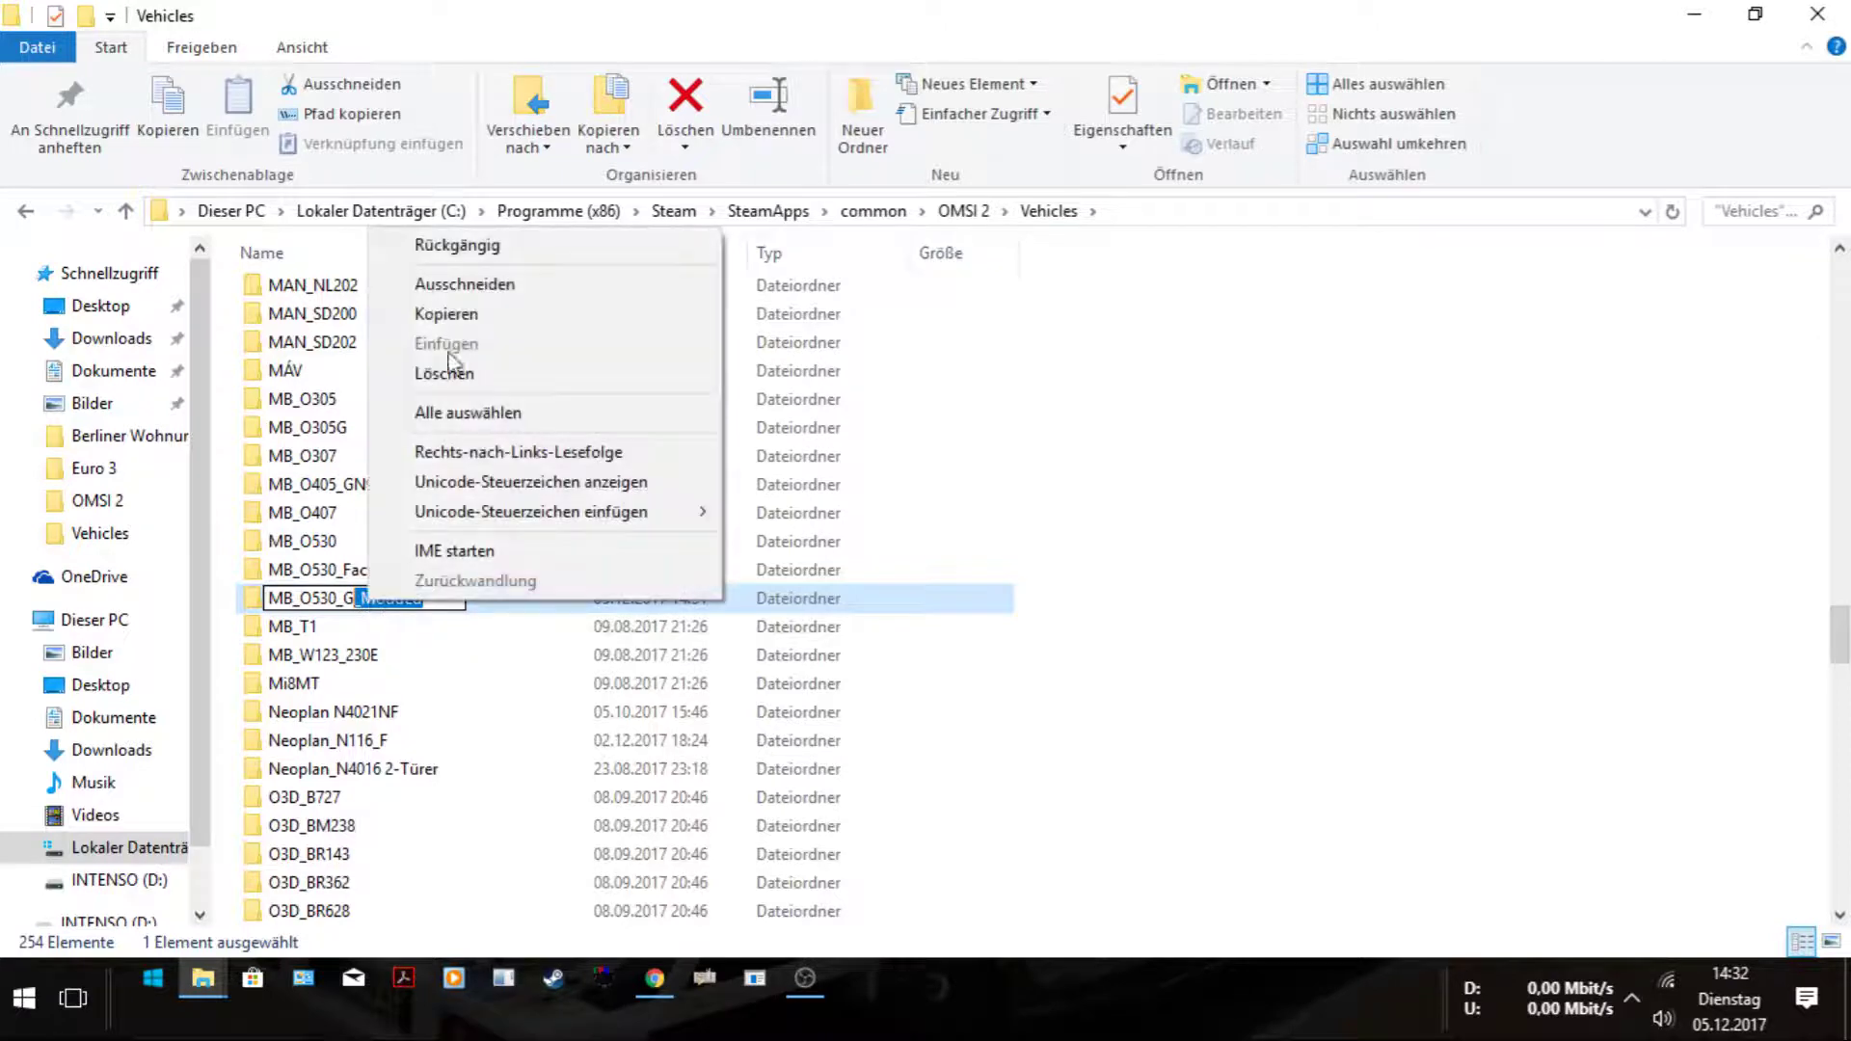
left_click(449, 315)
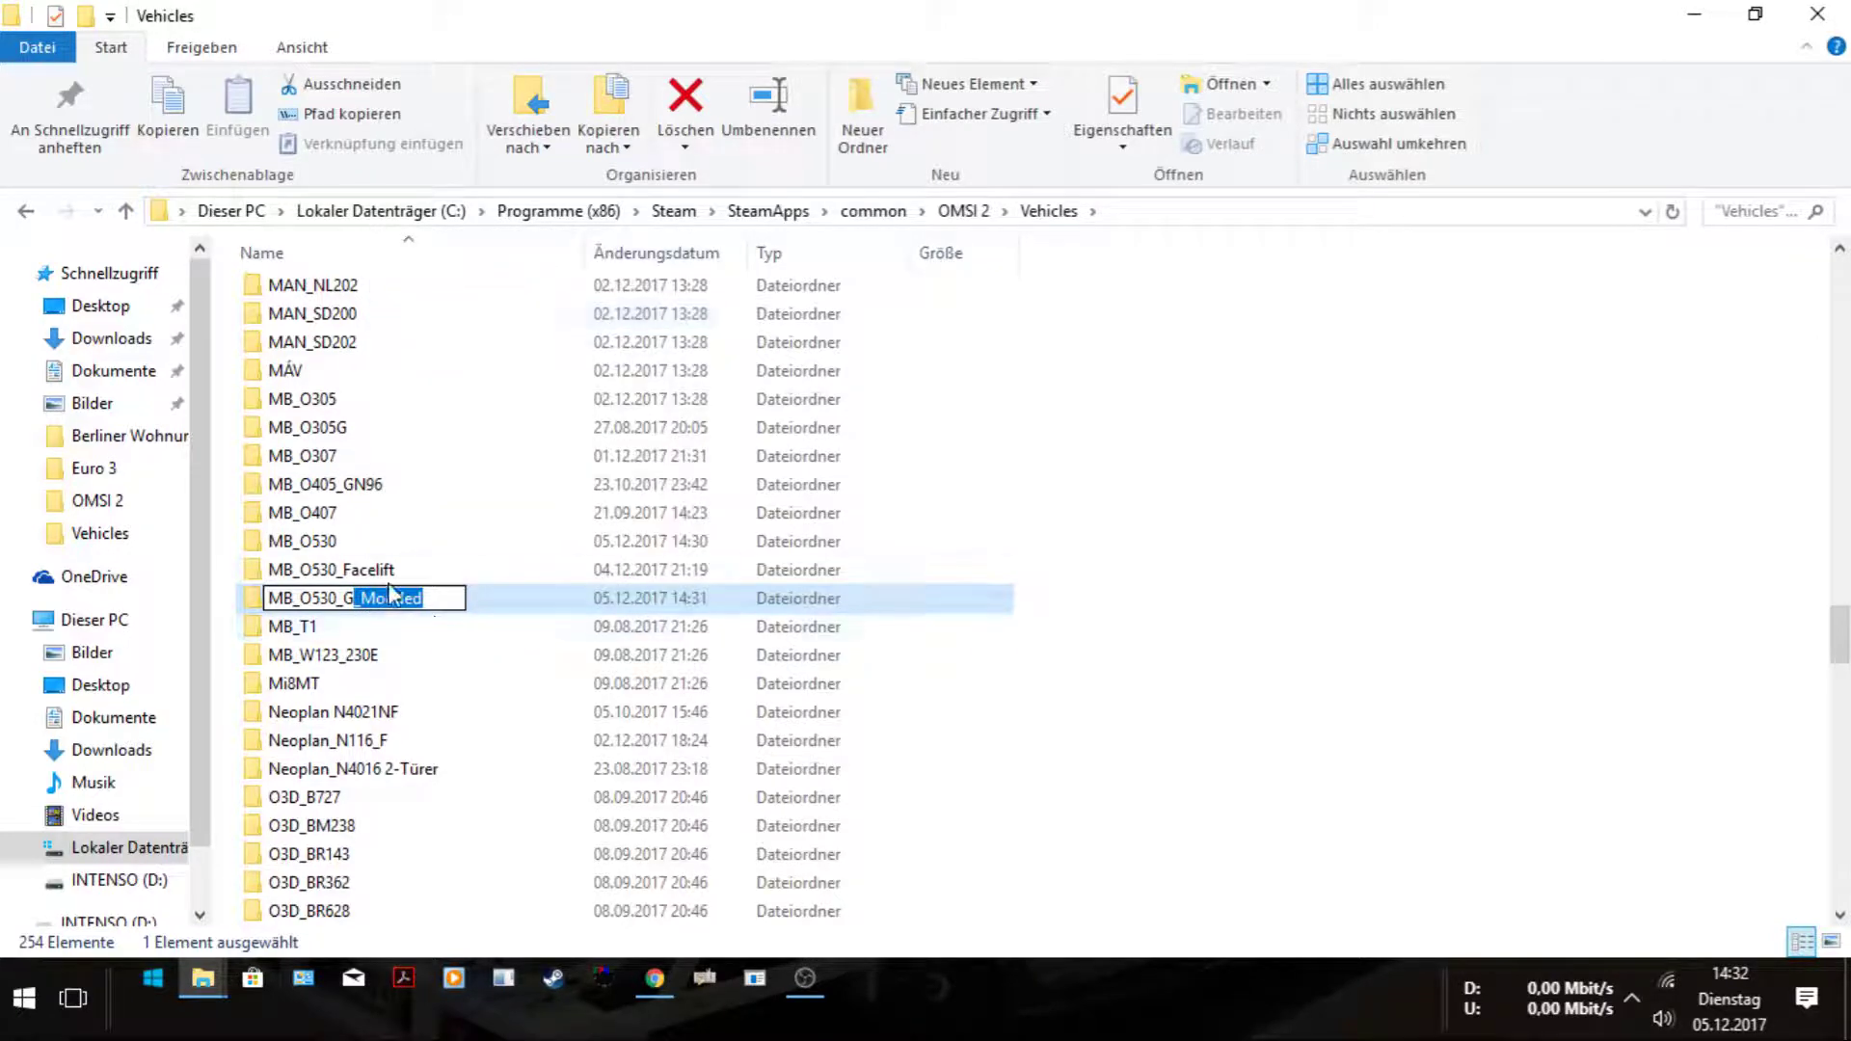
Rename the MB_O530 vehicle folder to MB_O530_Modded by appending the copied suffix.
right_click(329, 544)
left_click(455, 894)
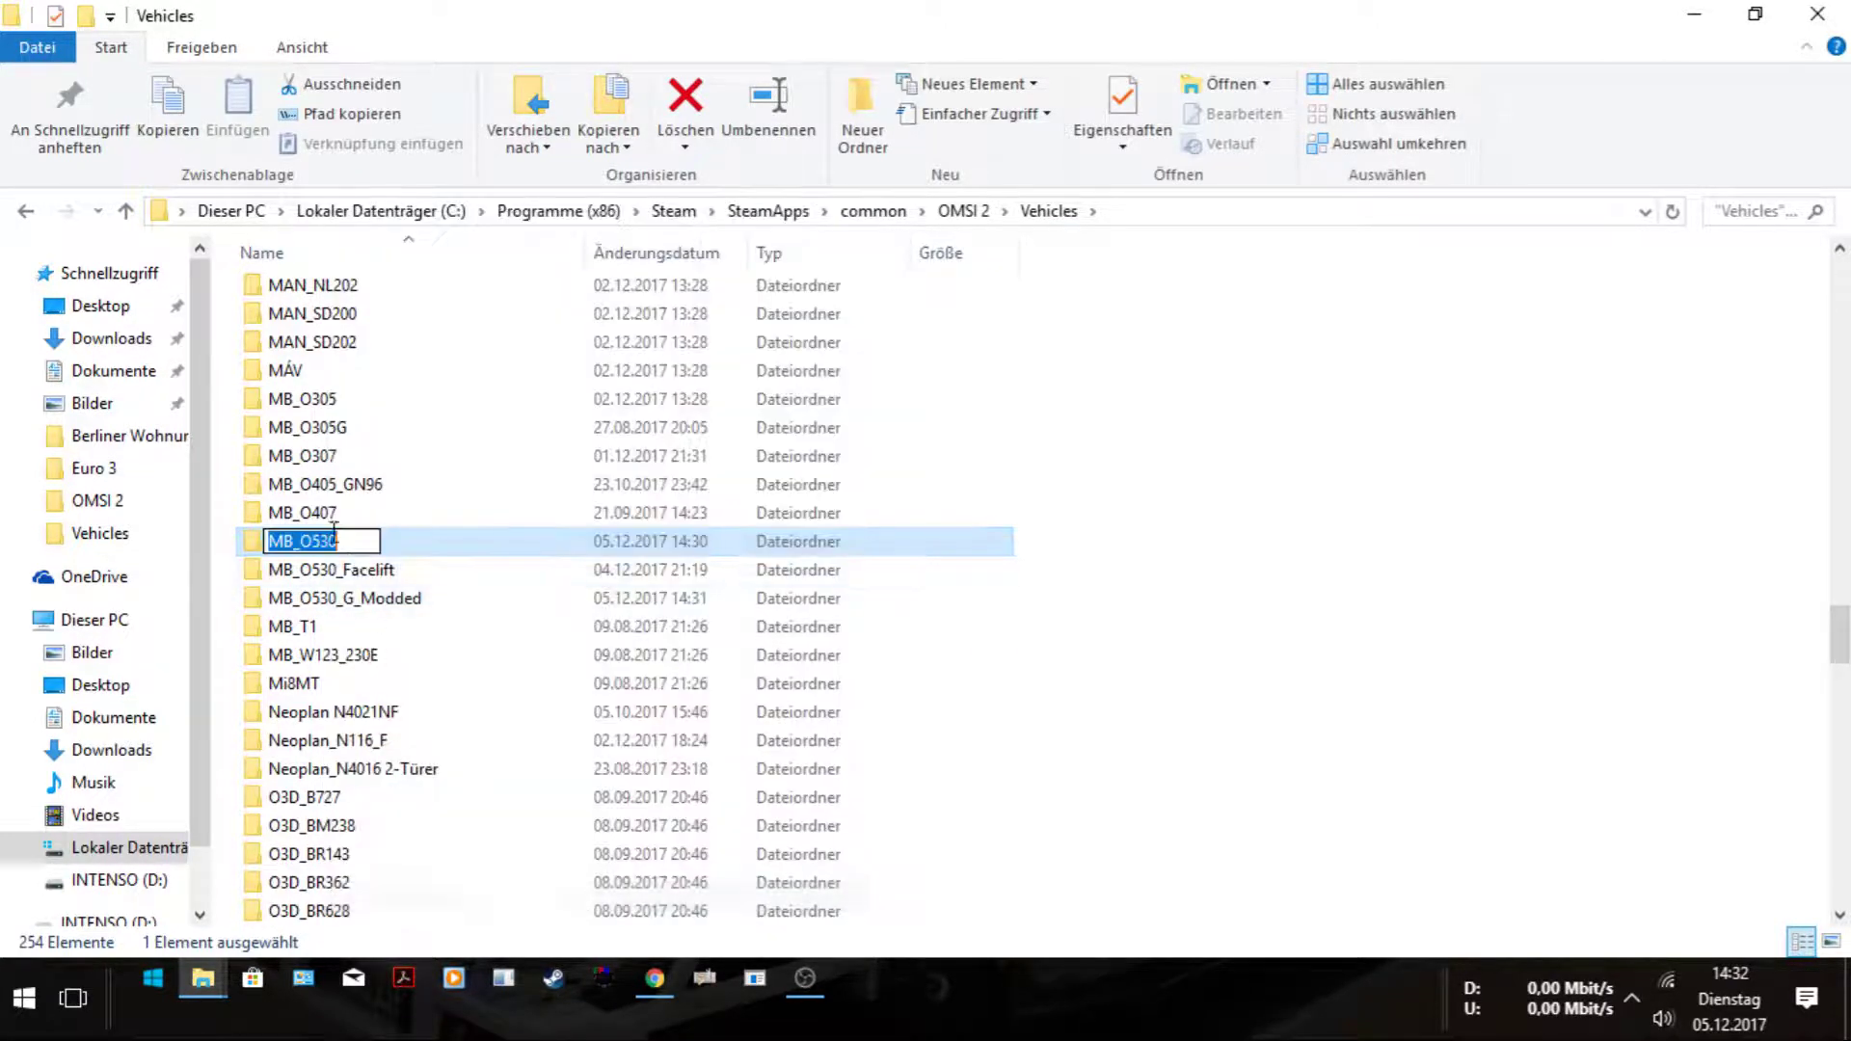
left_click(350, 541)
right_click(349, 540)
left_click(432, 653)
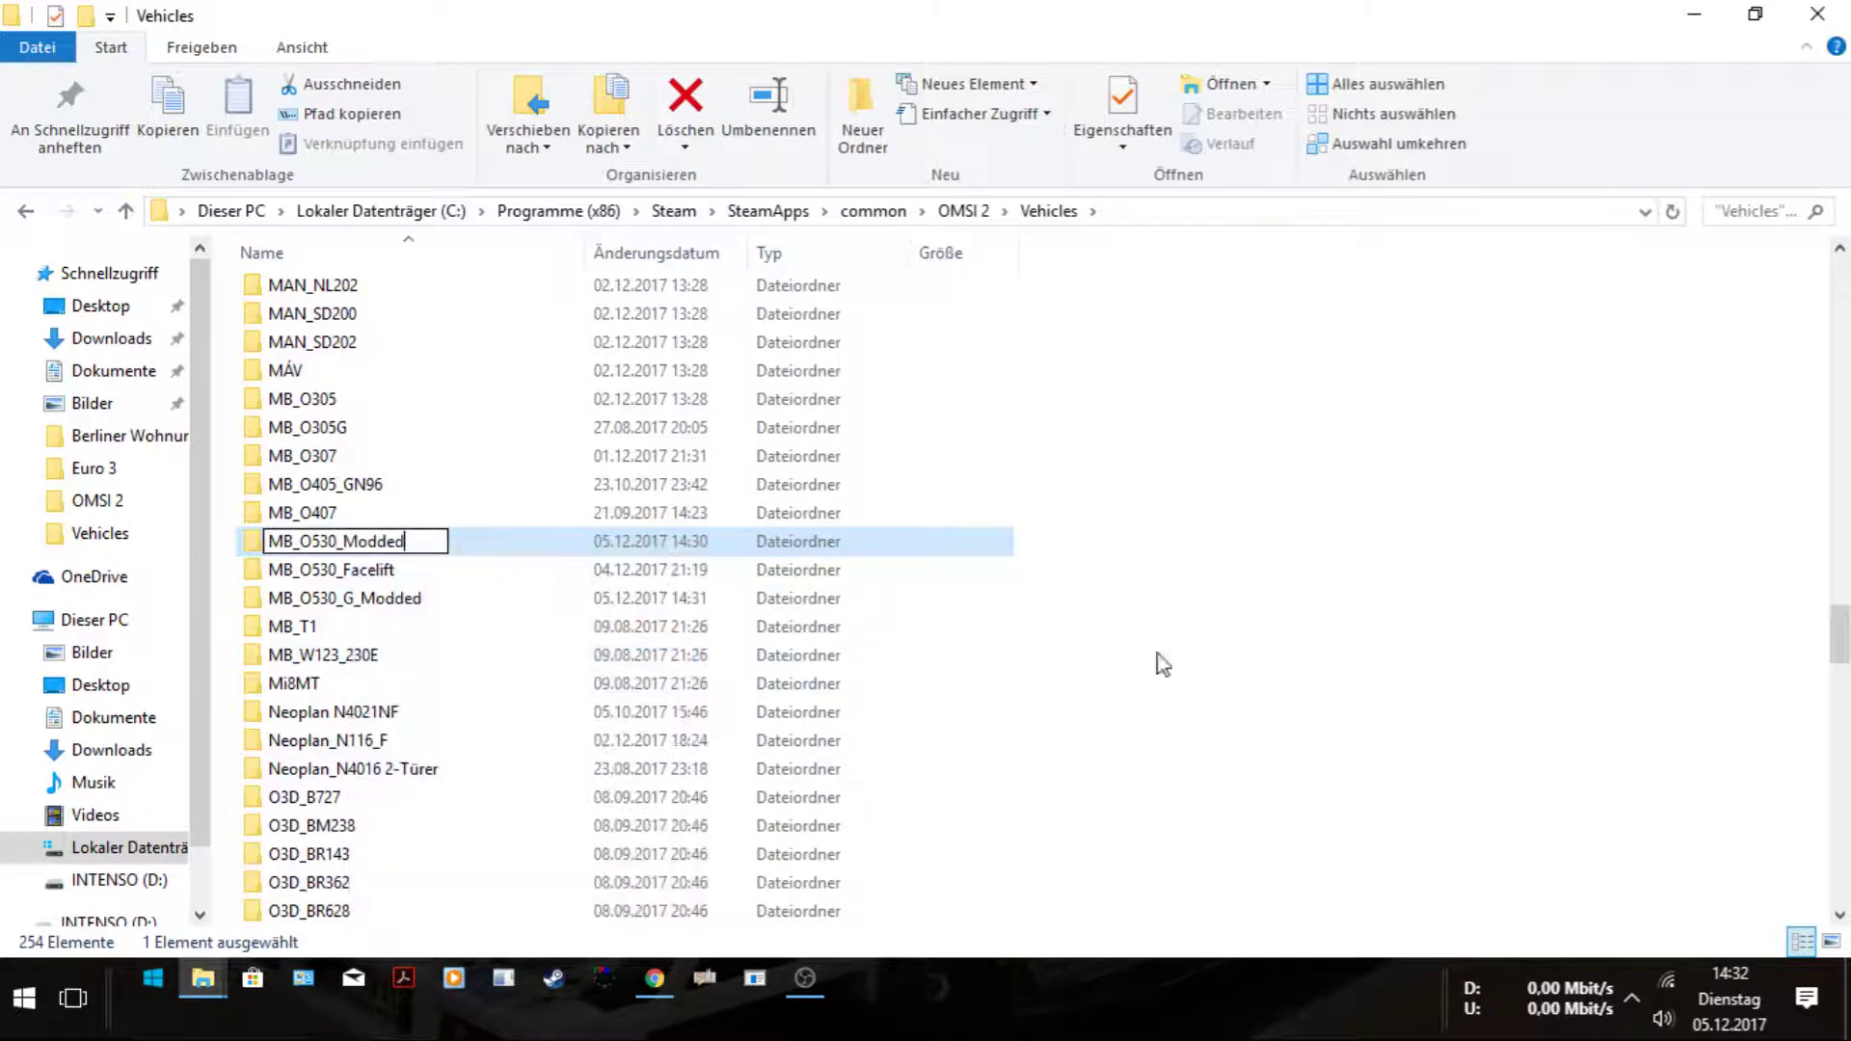
key("Return")
left_click(1587, 611)
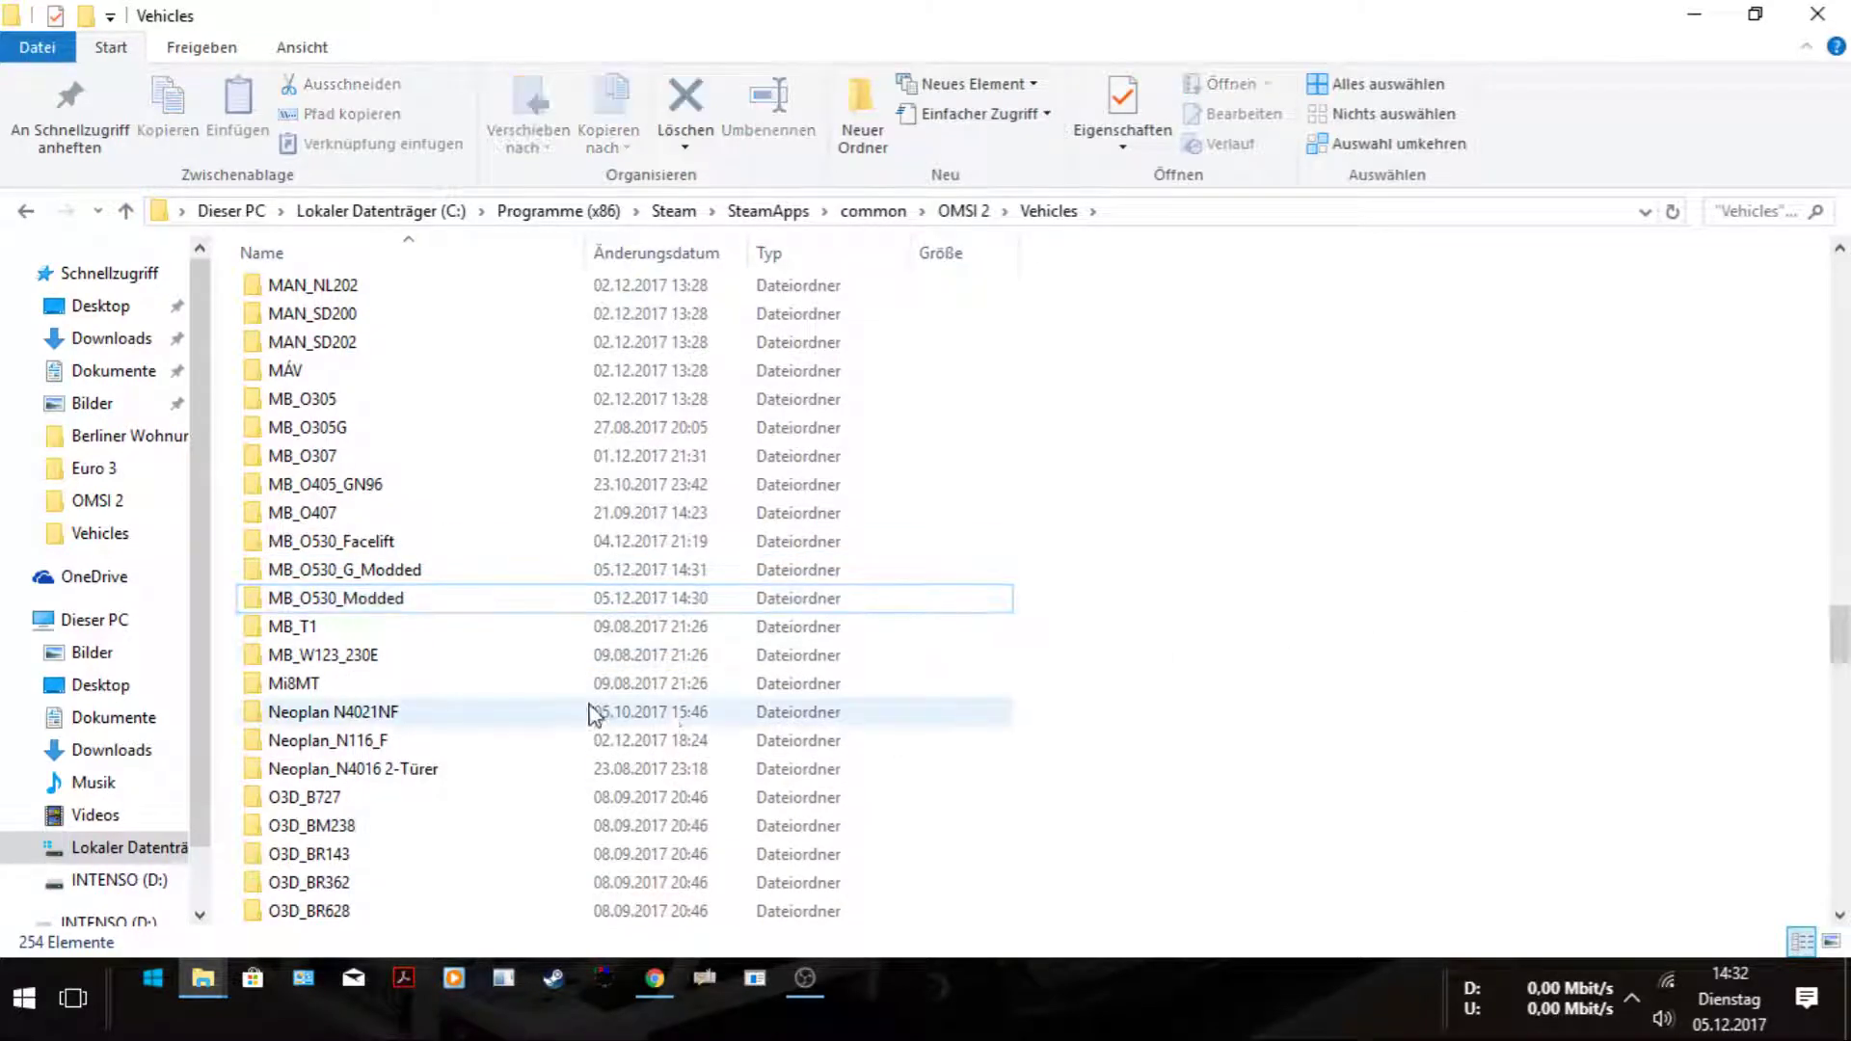
Delete the BUS files MB_O530 3 Doors and MB_O530 from the MB_O530_Modded folder.
double_click(361, 599)
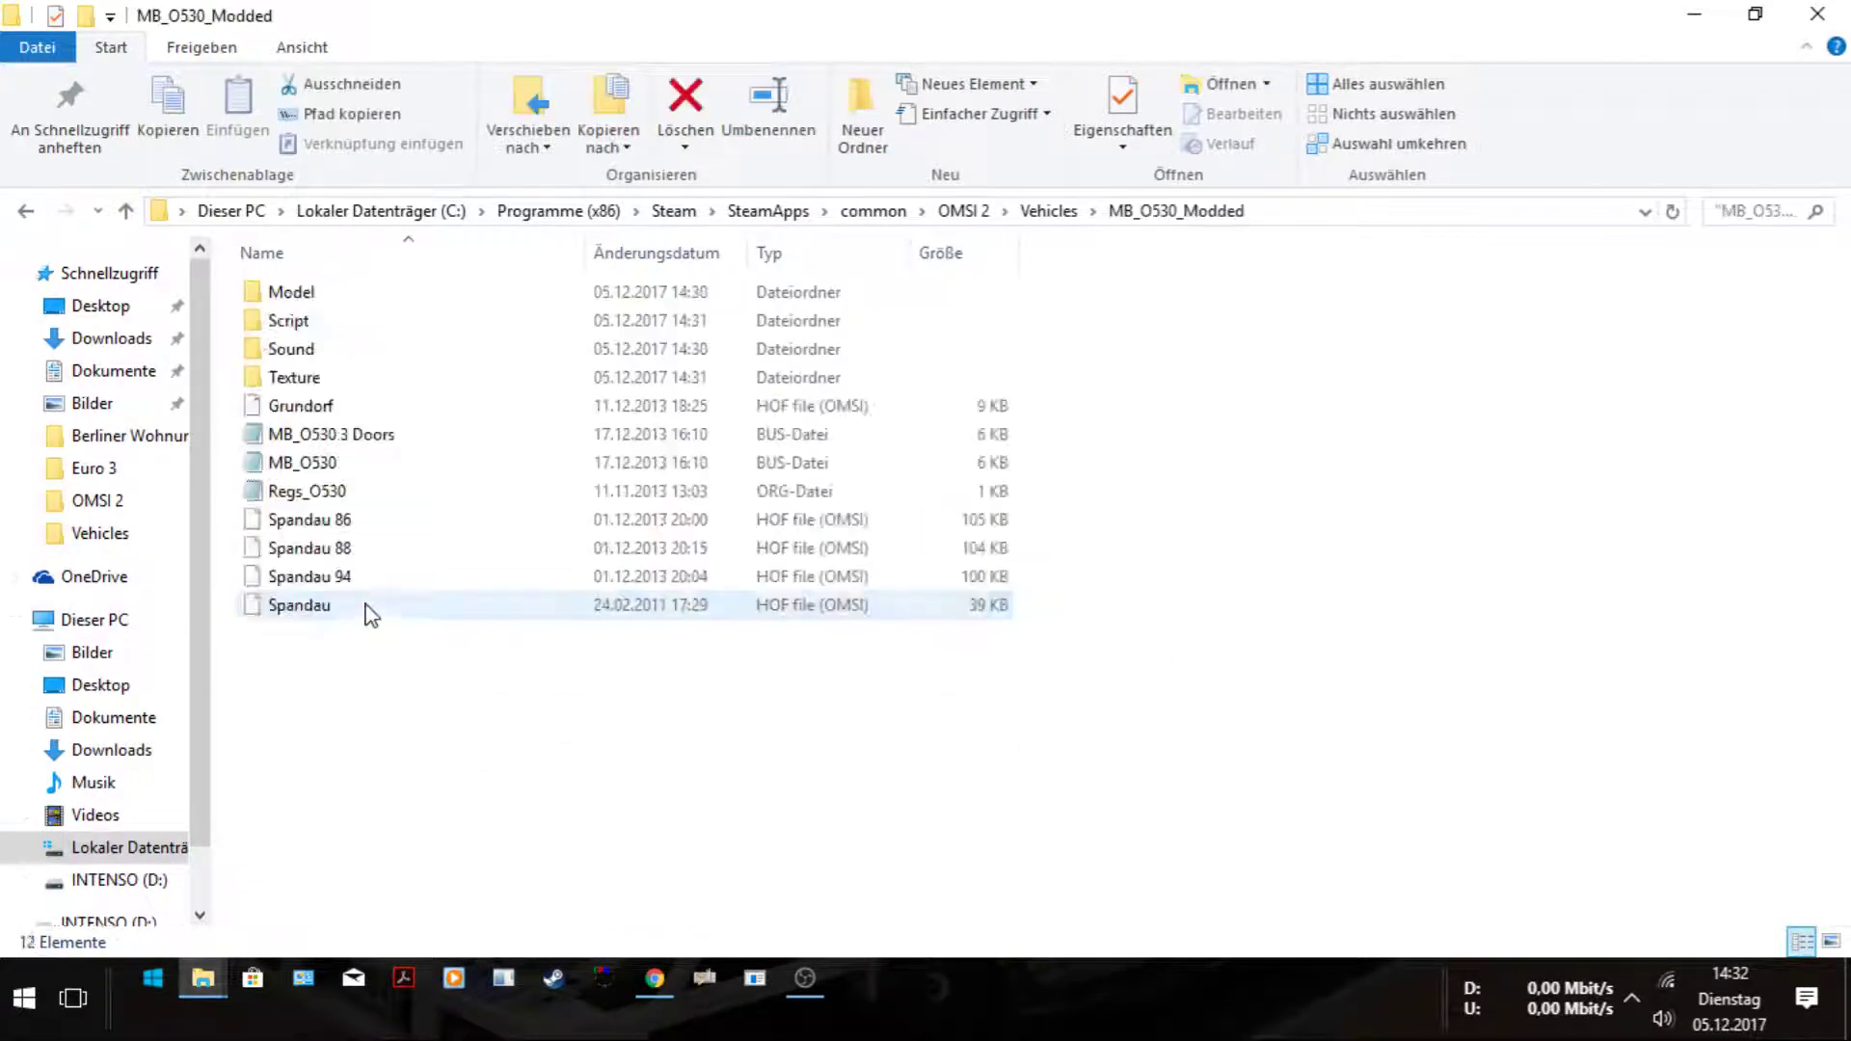
left_click_drag(235, 438, 328, 459)
right_click(328, 459)
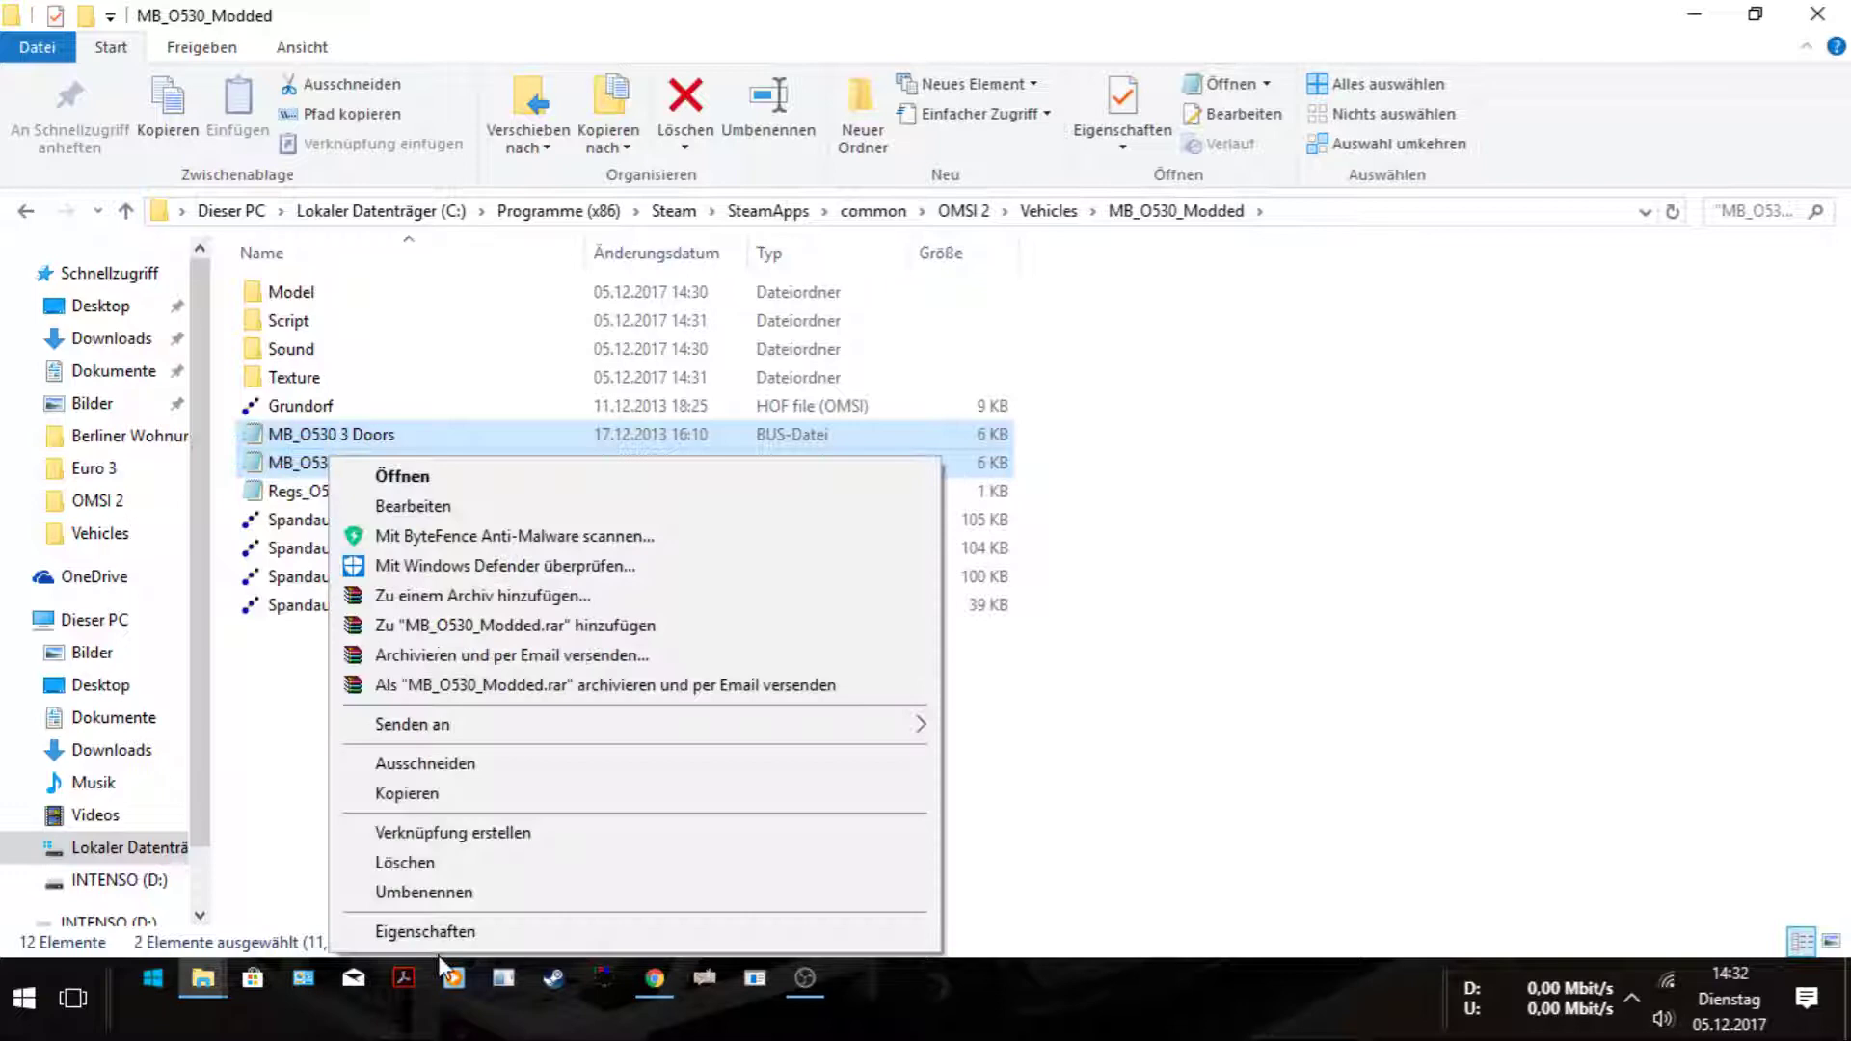
left_click(405, 861)
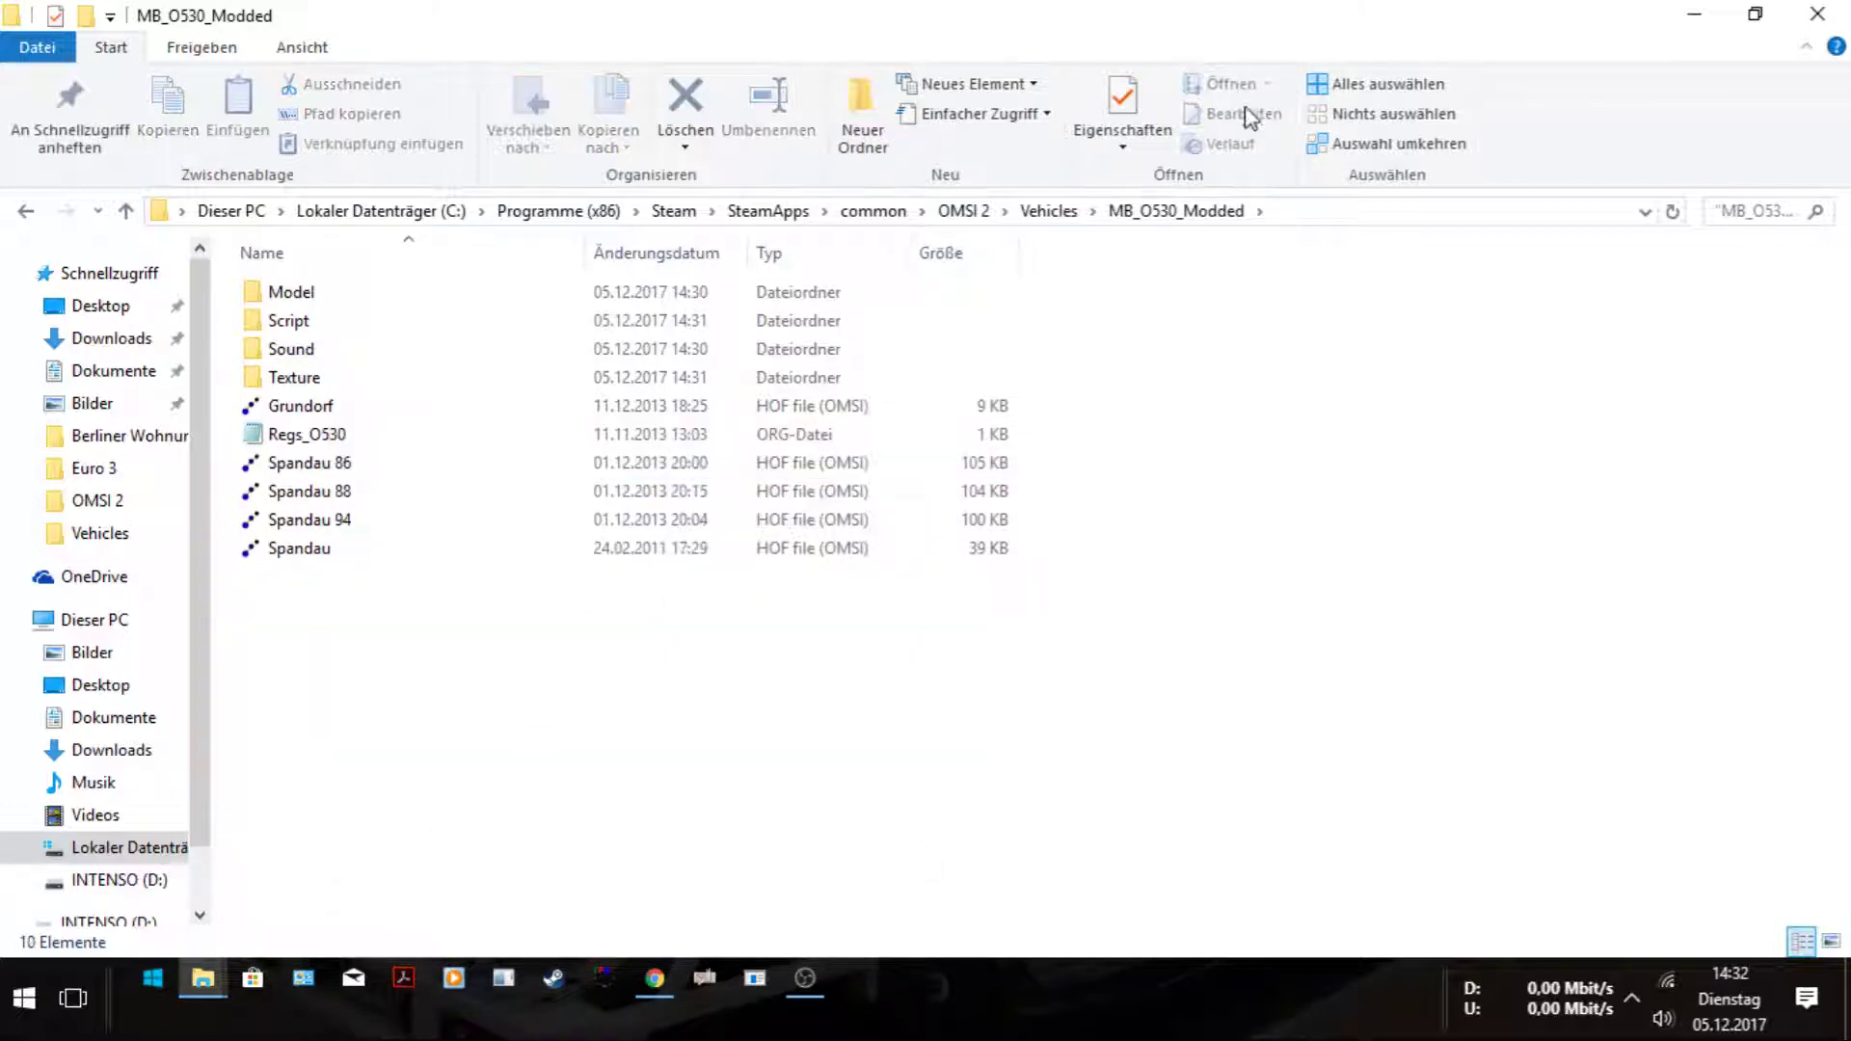
Delete the four MB_O530 G Main and Trail BUS files, including the 4 Doors versions, from the MB_O530_G_Modded folder.
left_click(1053, 211)
double_click(386, 885)
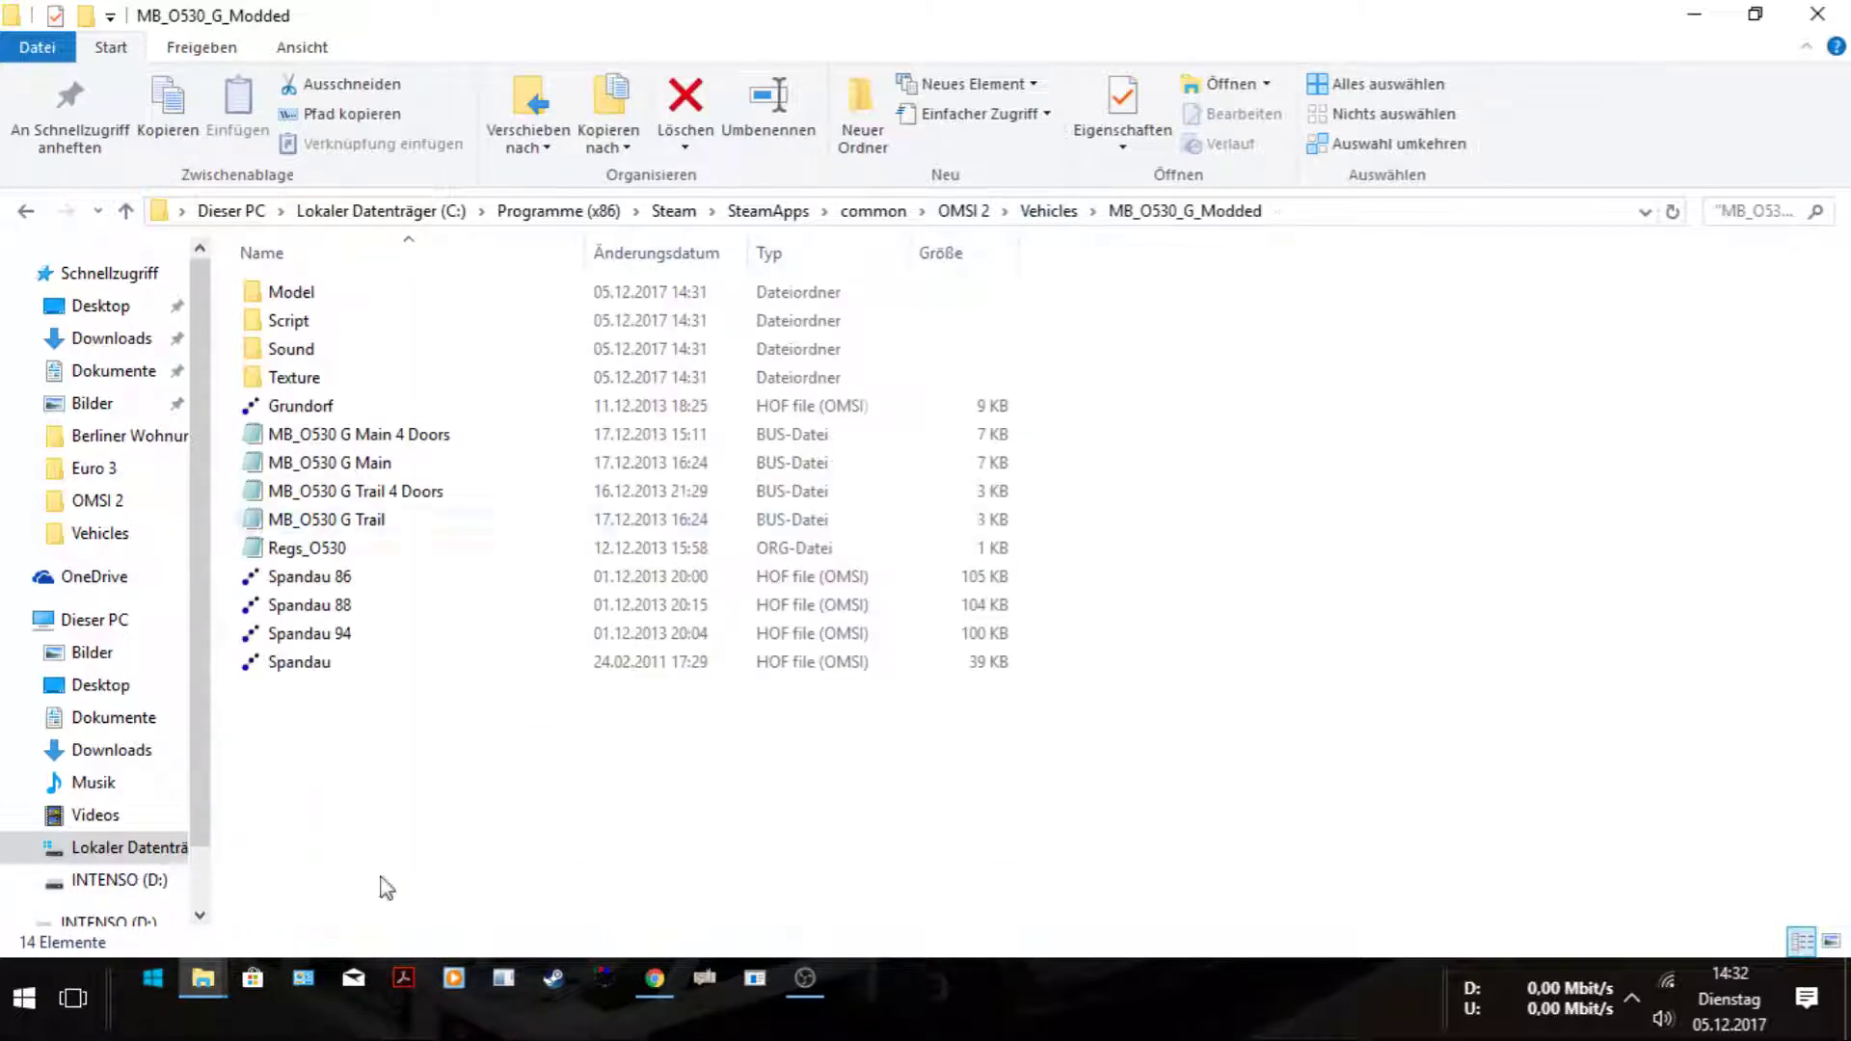
left_click_drag(233, 436, 367, 513)
right_click(376, 518)
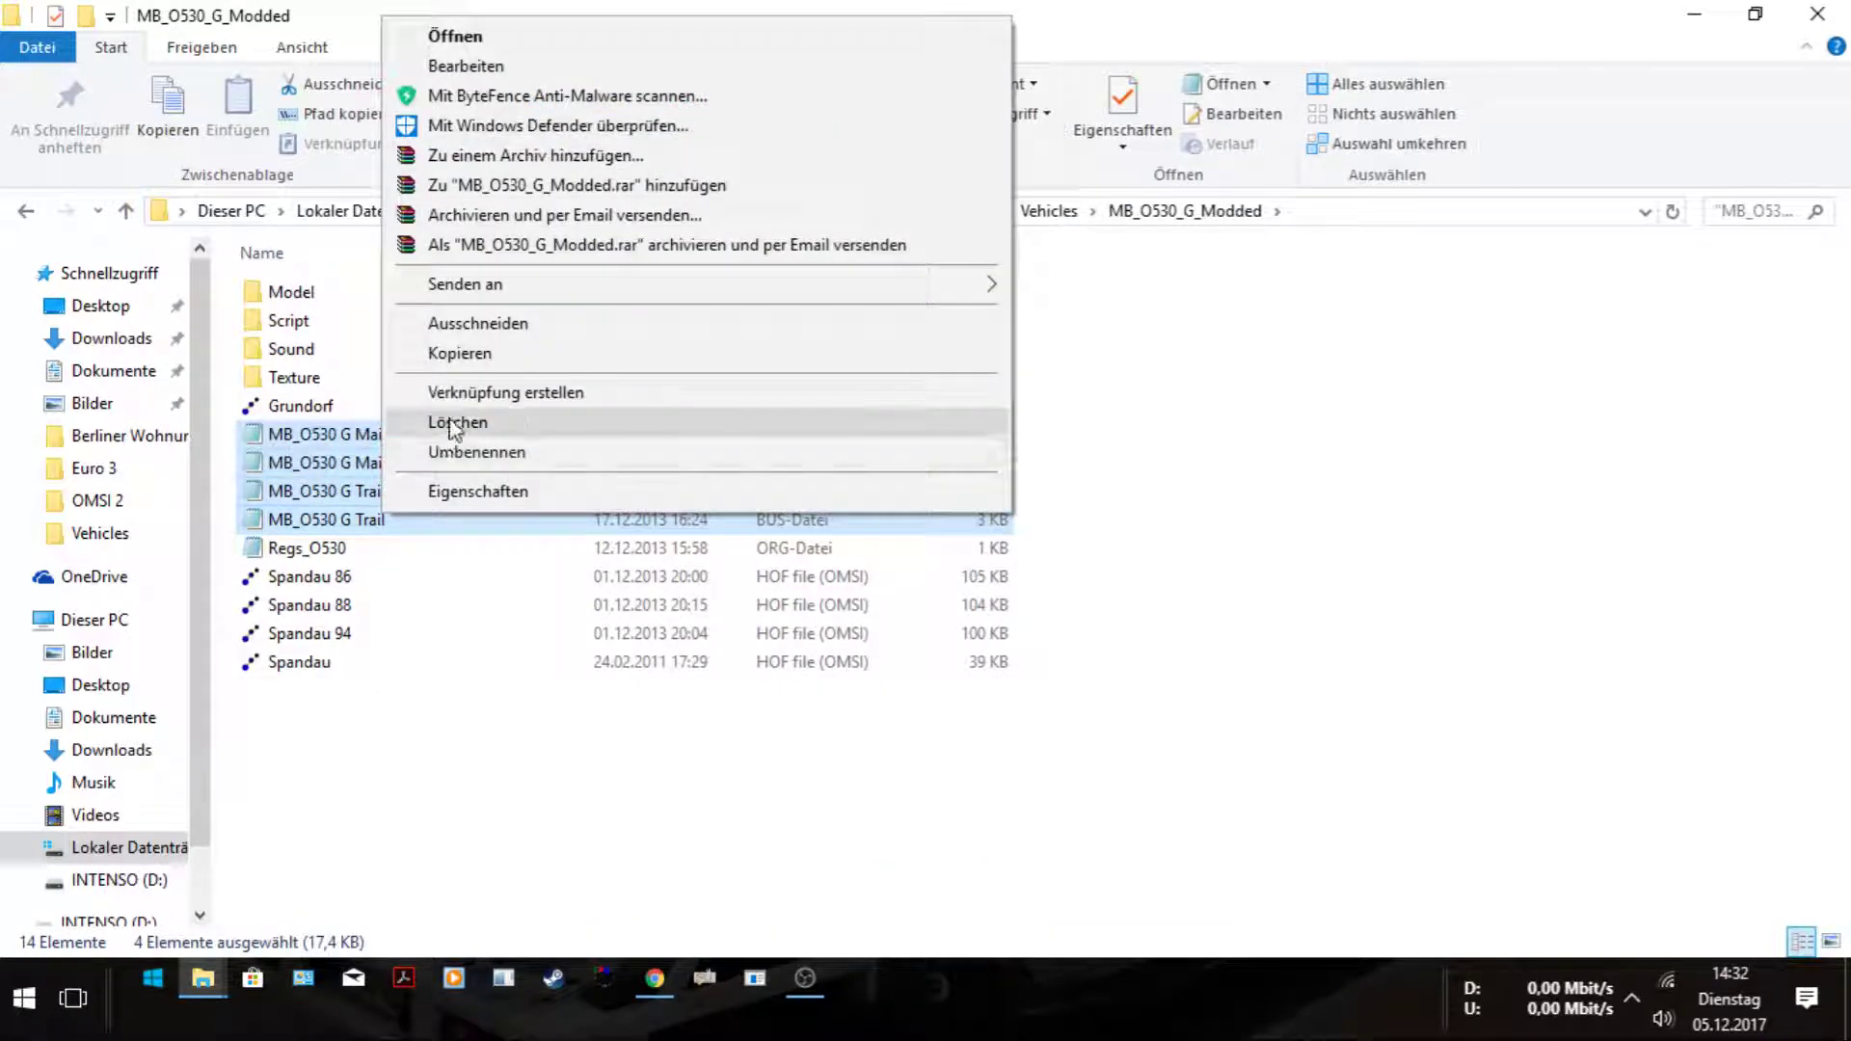
left_click(454, 425)
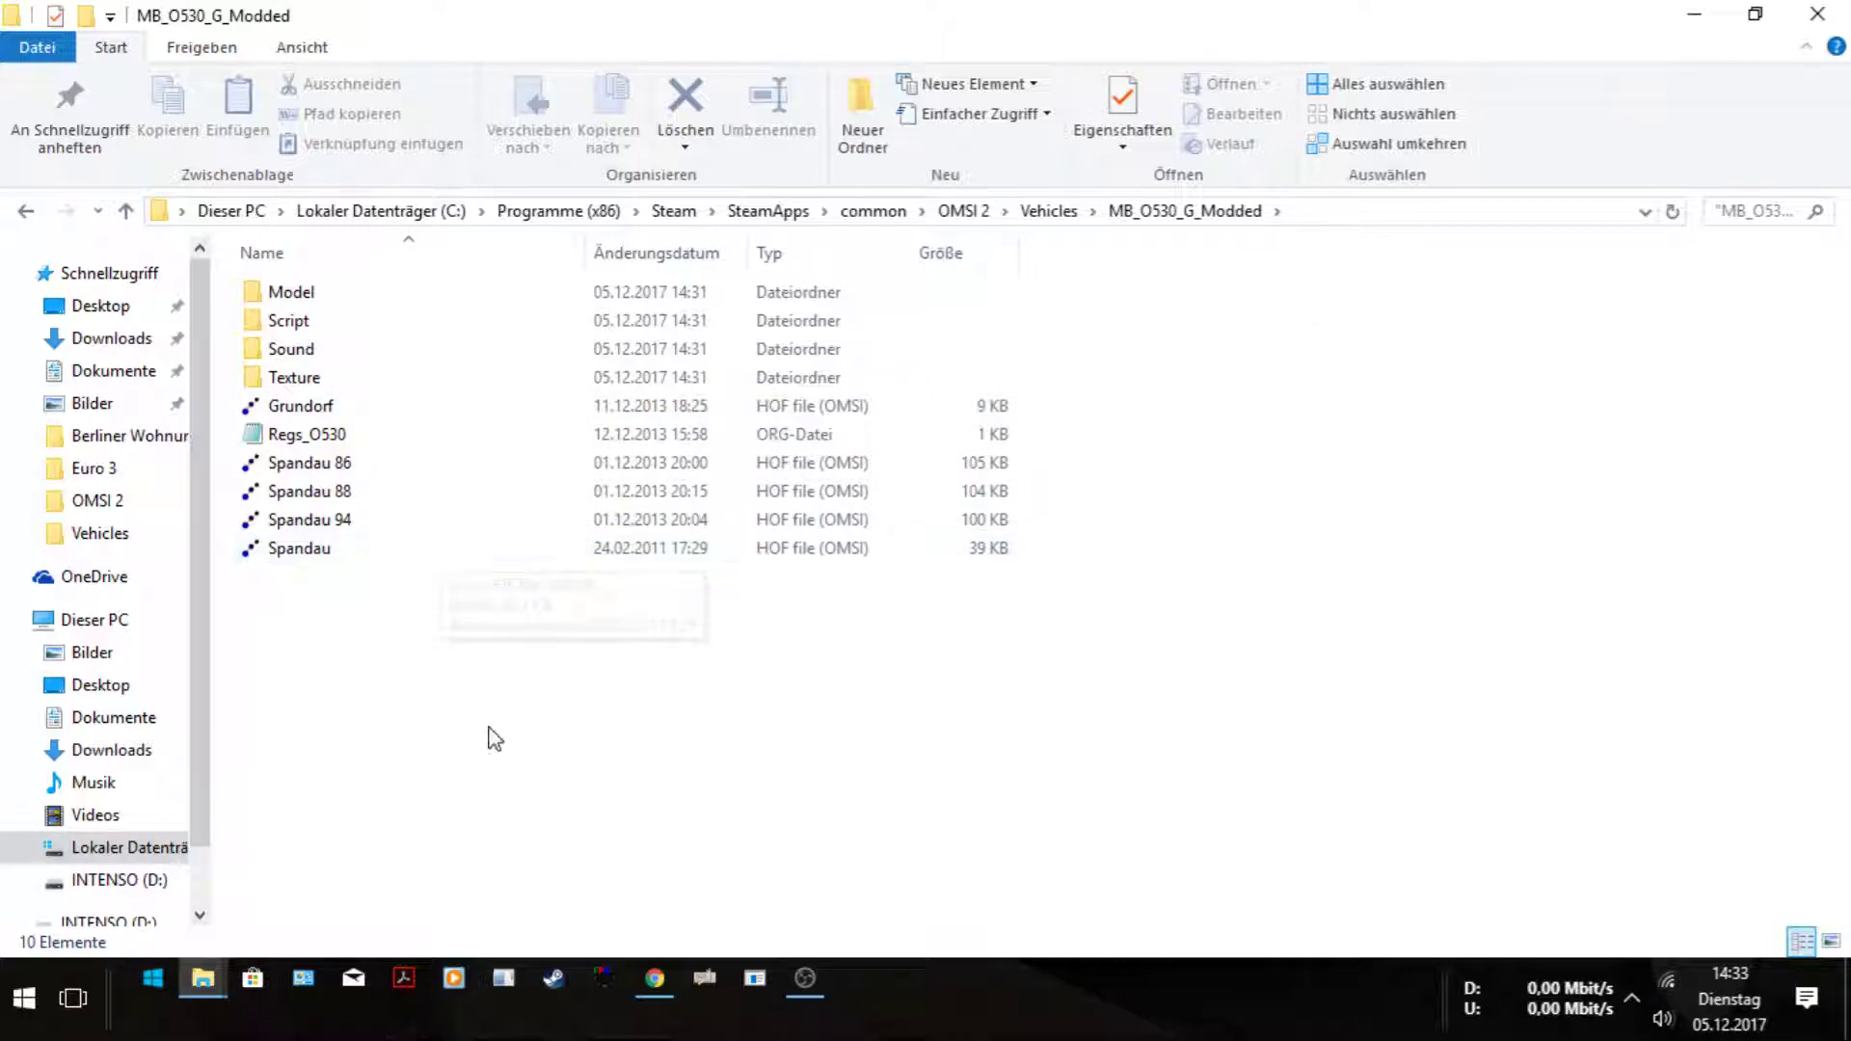
left_click_drag(334, 662, 486, 801)
right_click(486, 801)
left_click(1519, 600)
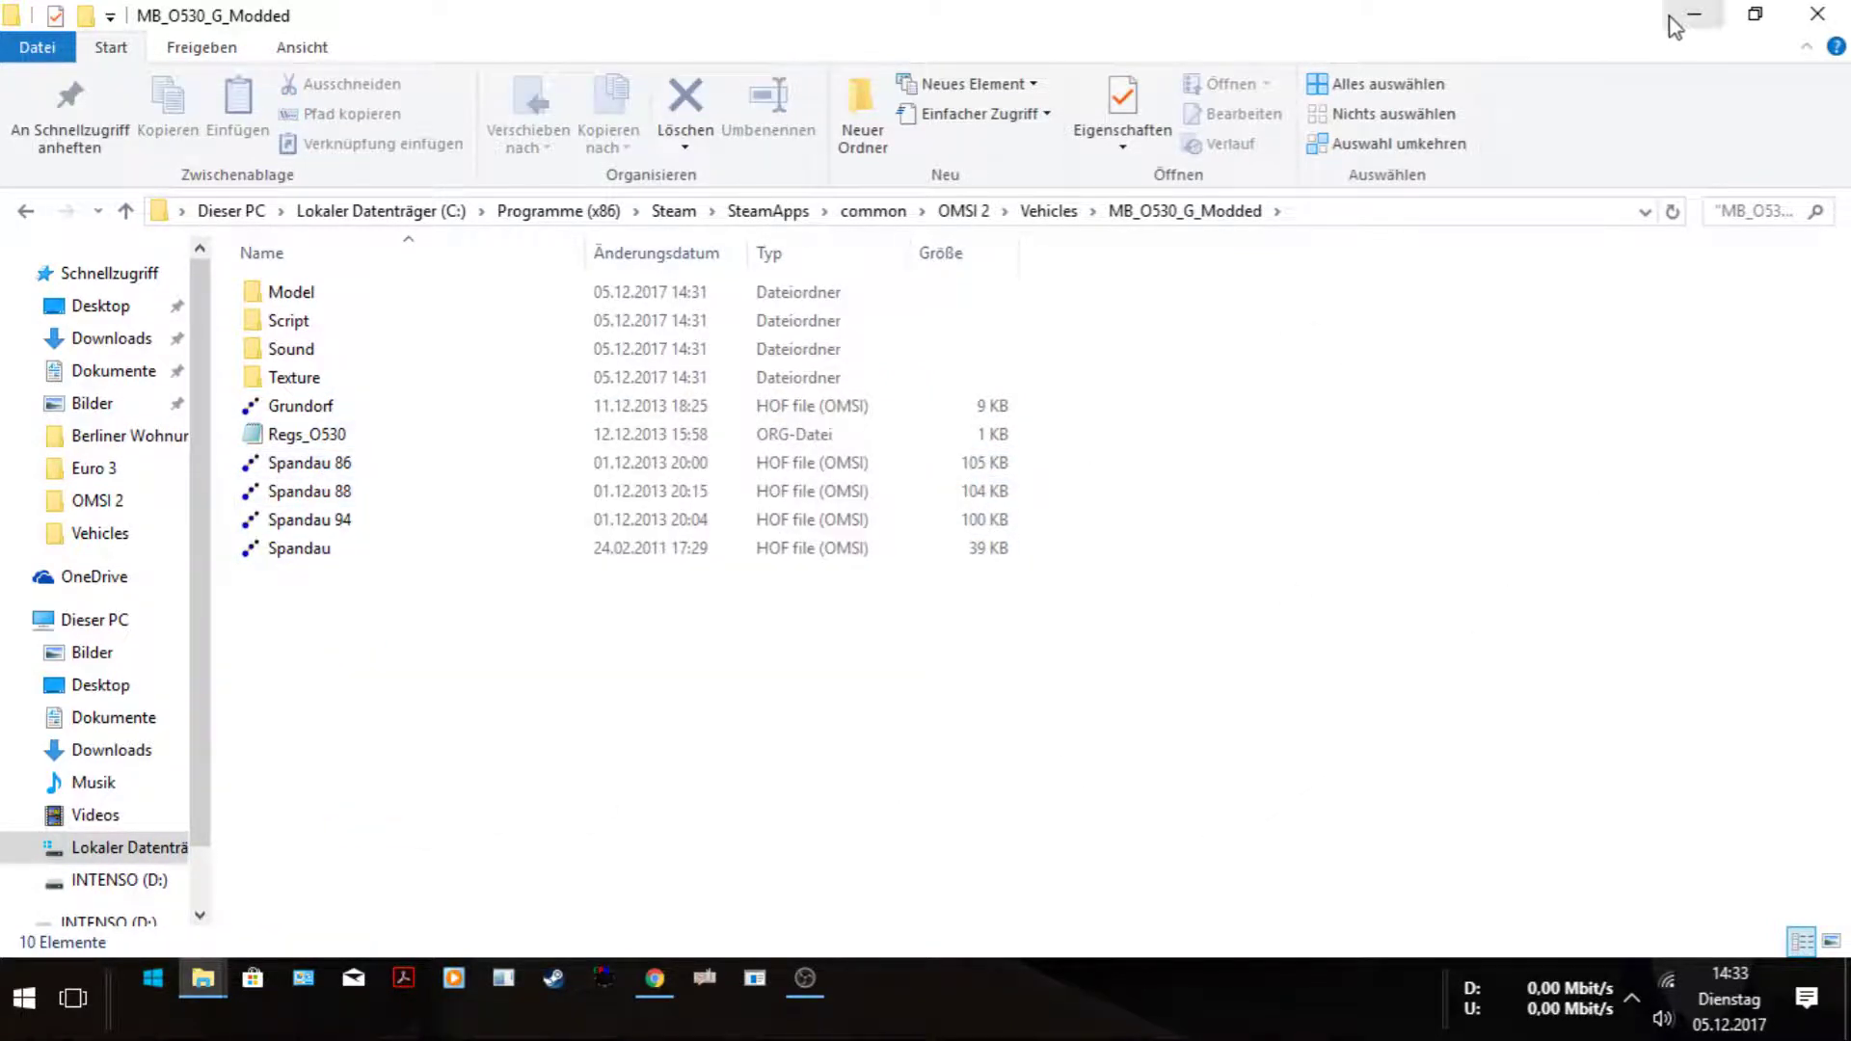
Return to the Downloads folder, open the CitaroPack-V45 (1) archive in Total Commander and get past the shareware notice with option 2.
left_click(1719, 25)
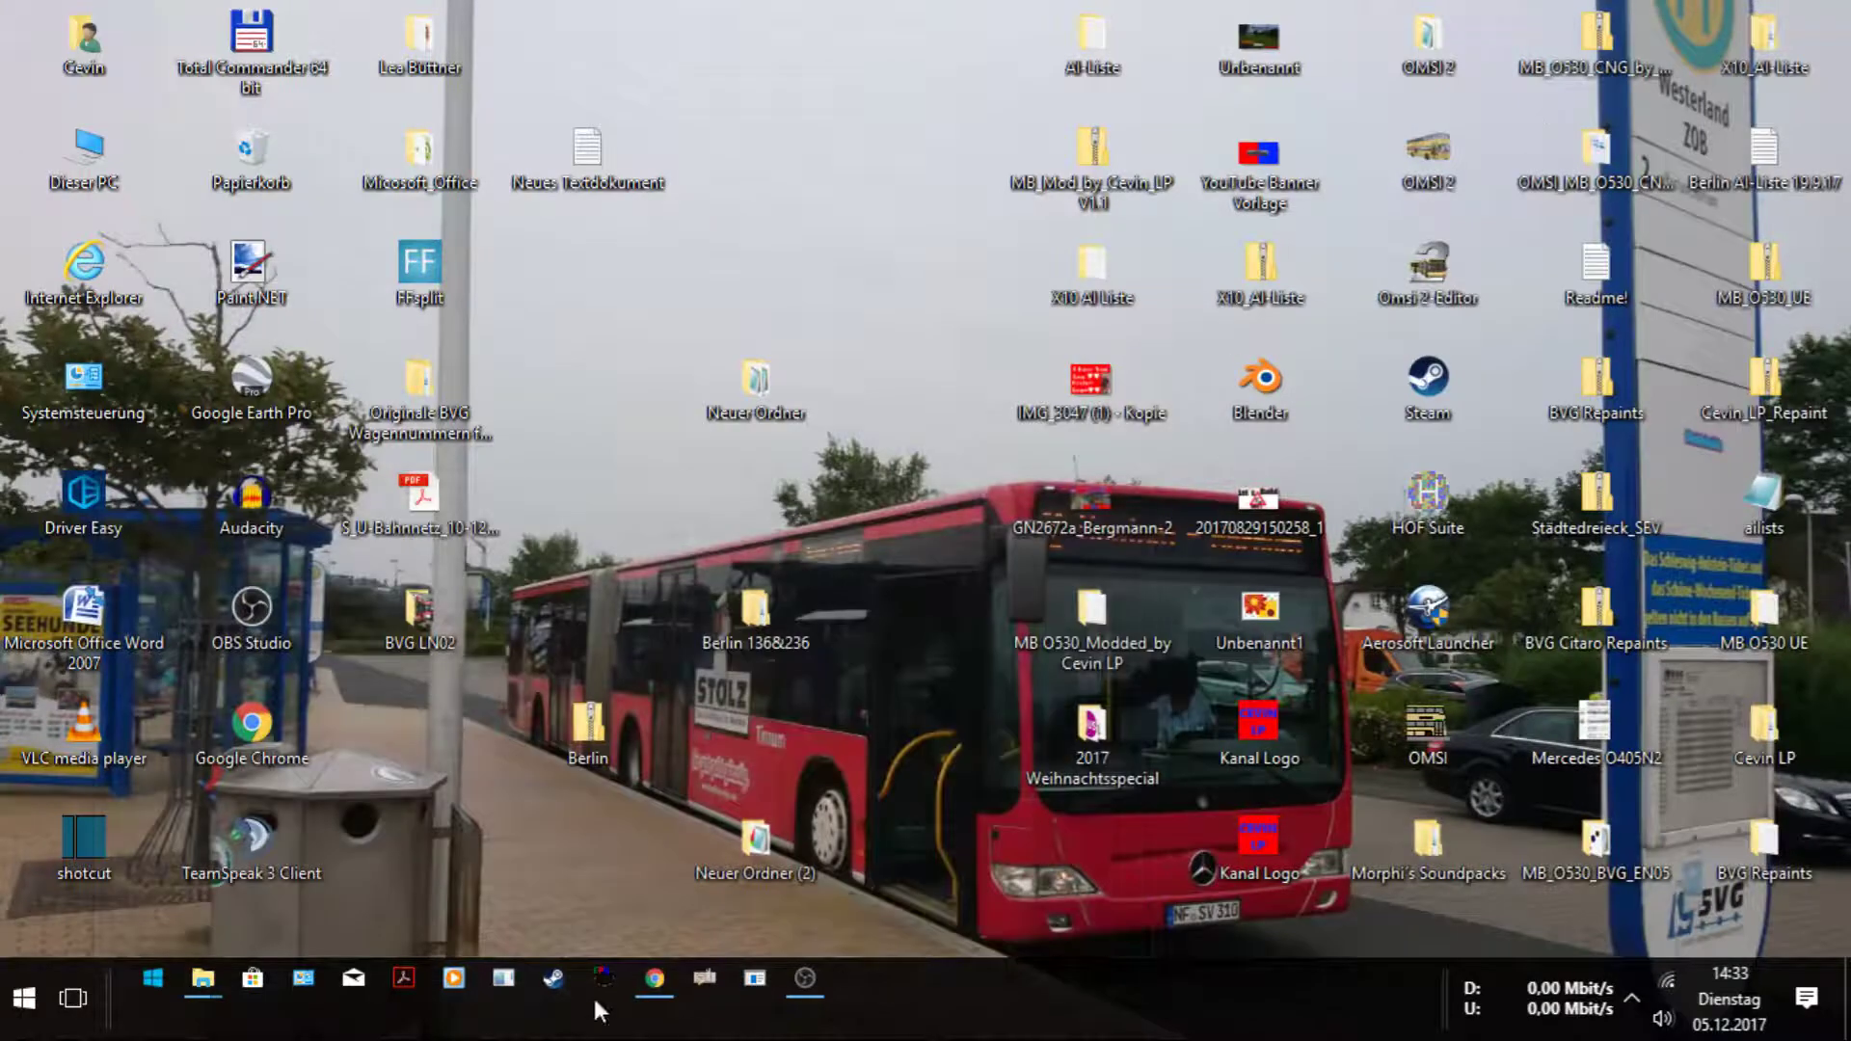
mouse_move(207, 993)
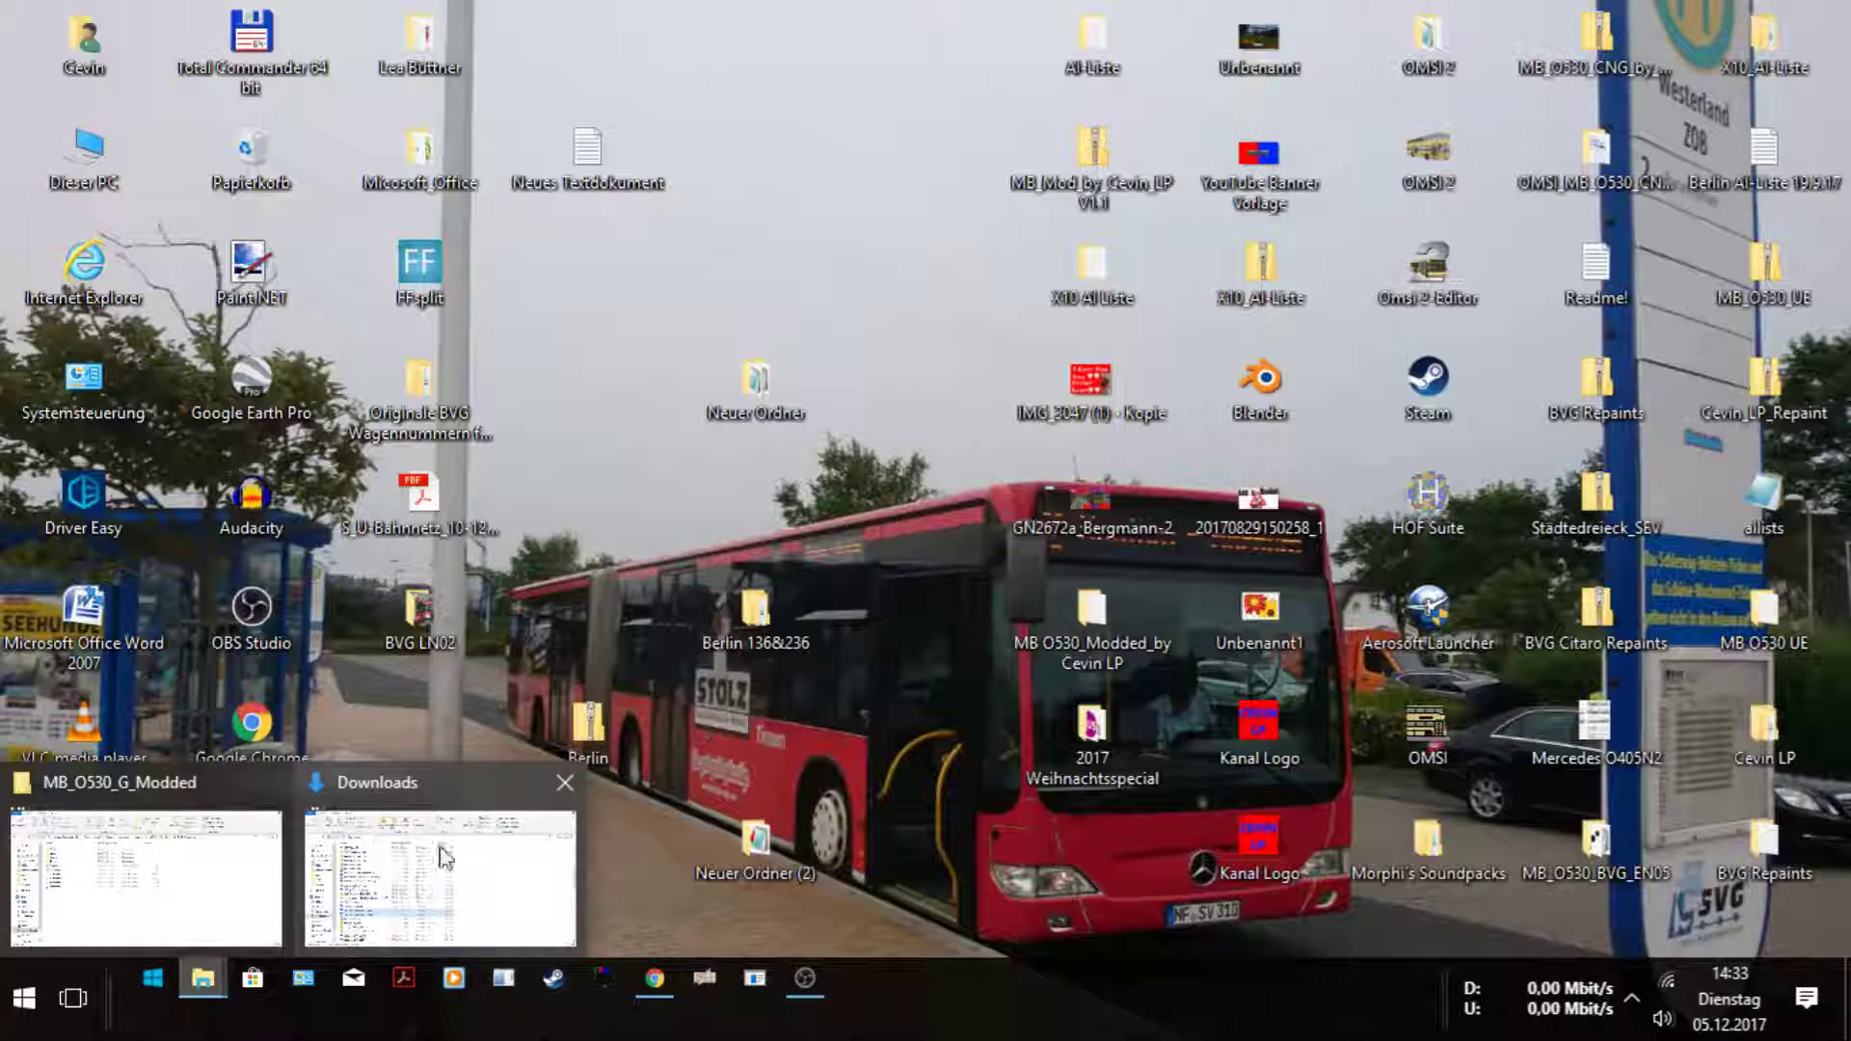
left_click(444, 856)
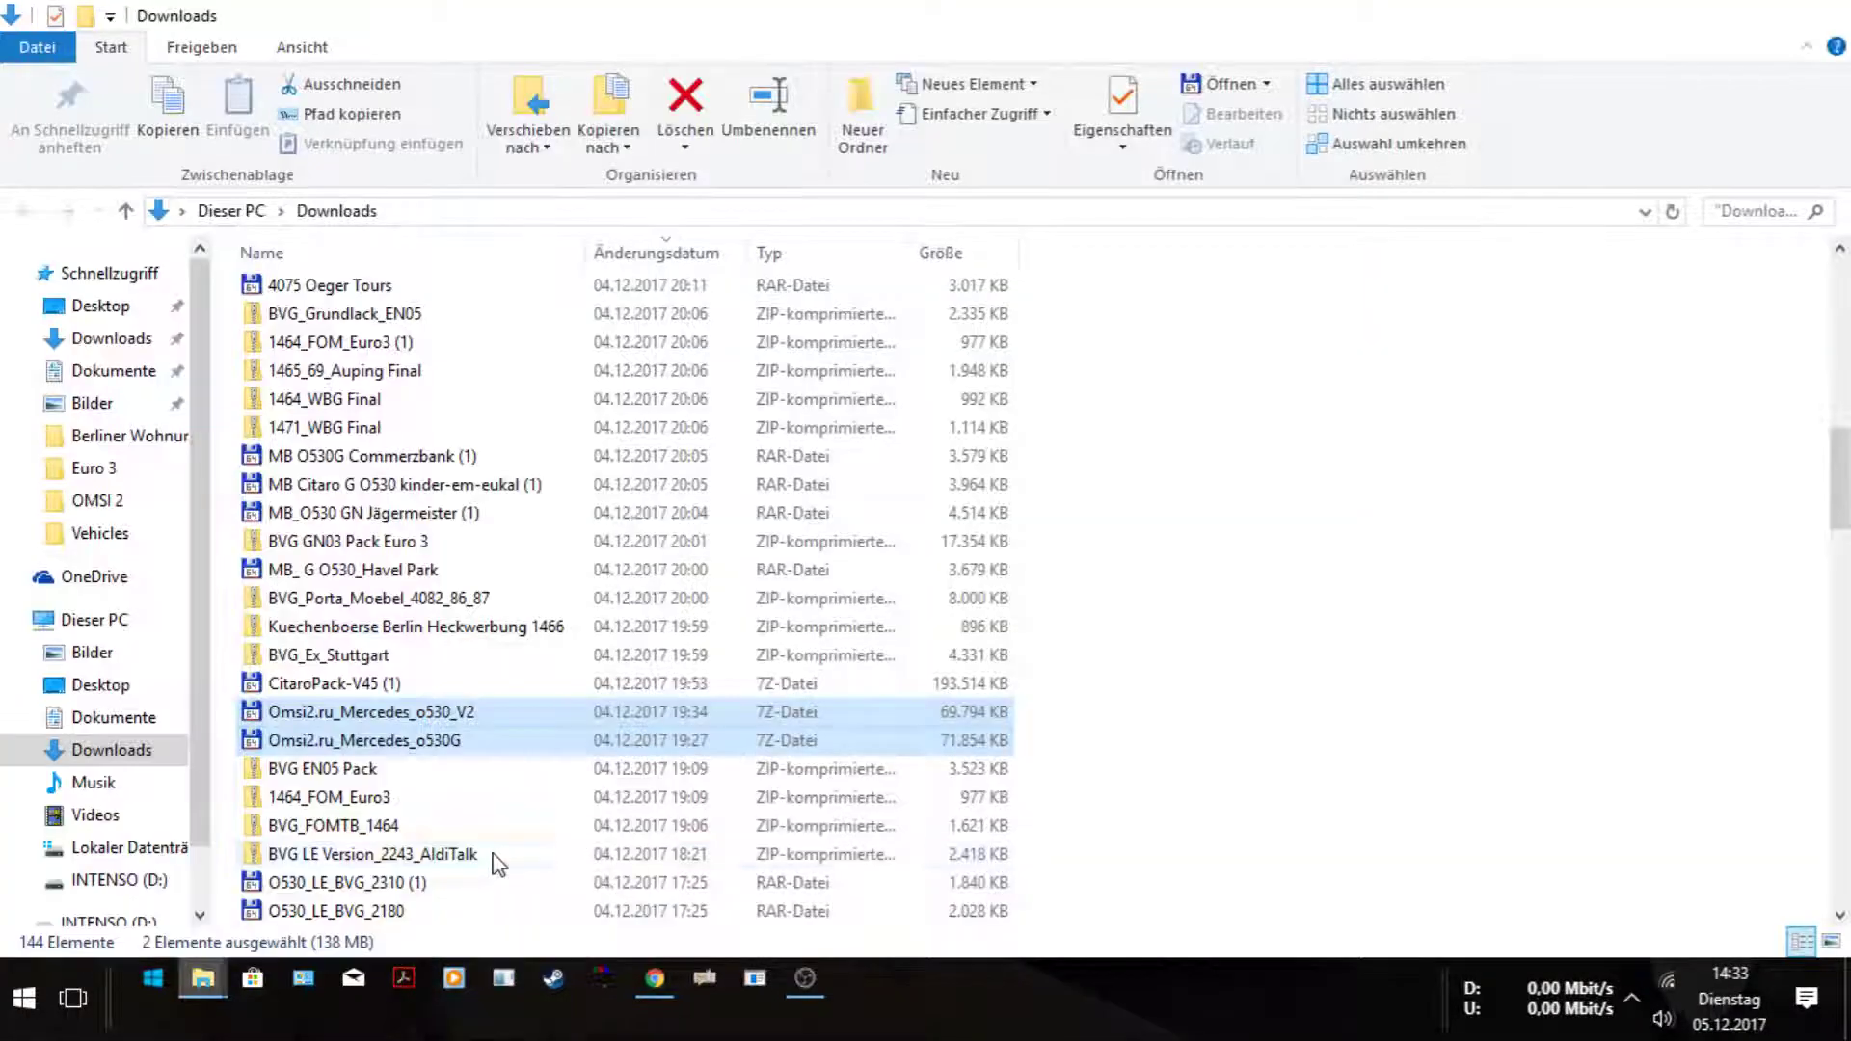
double_click(349, 693)
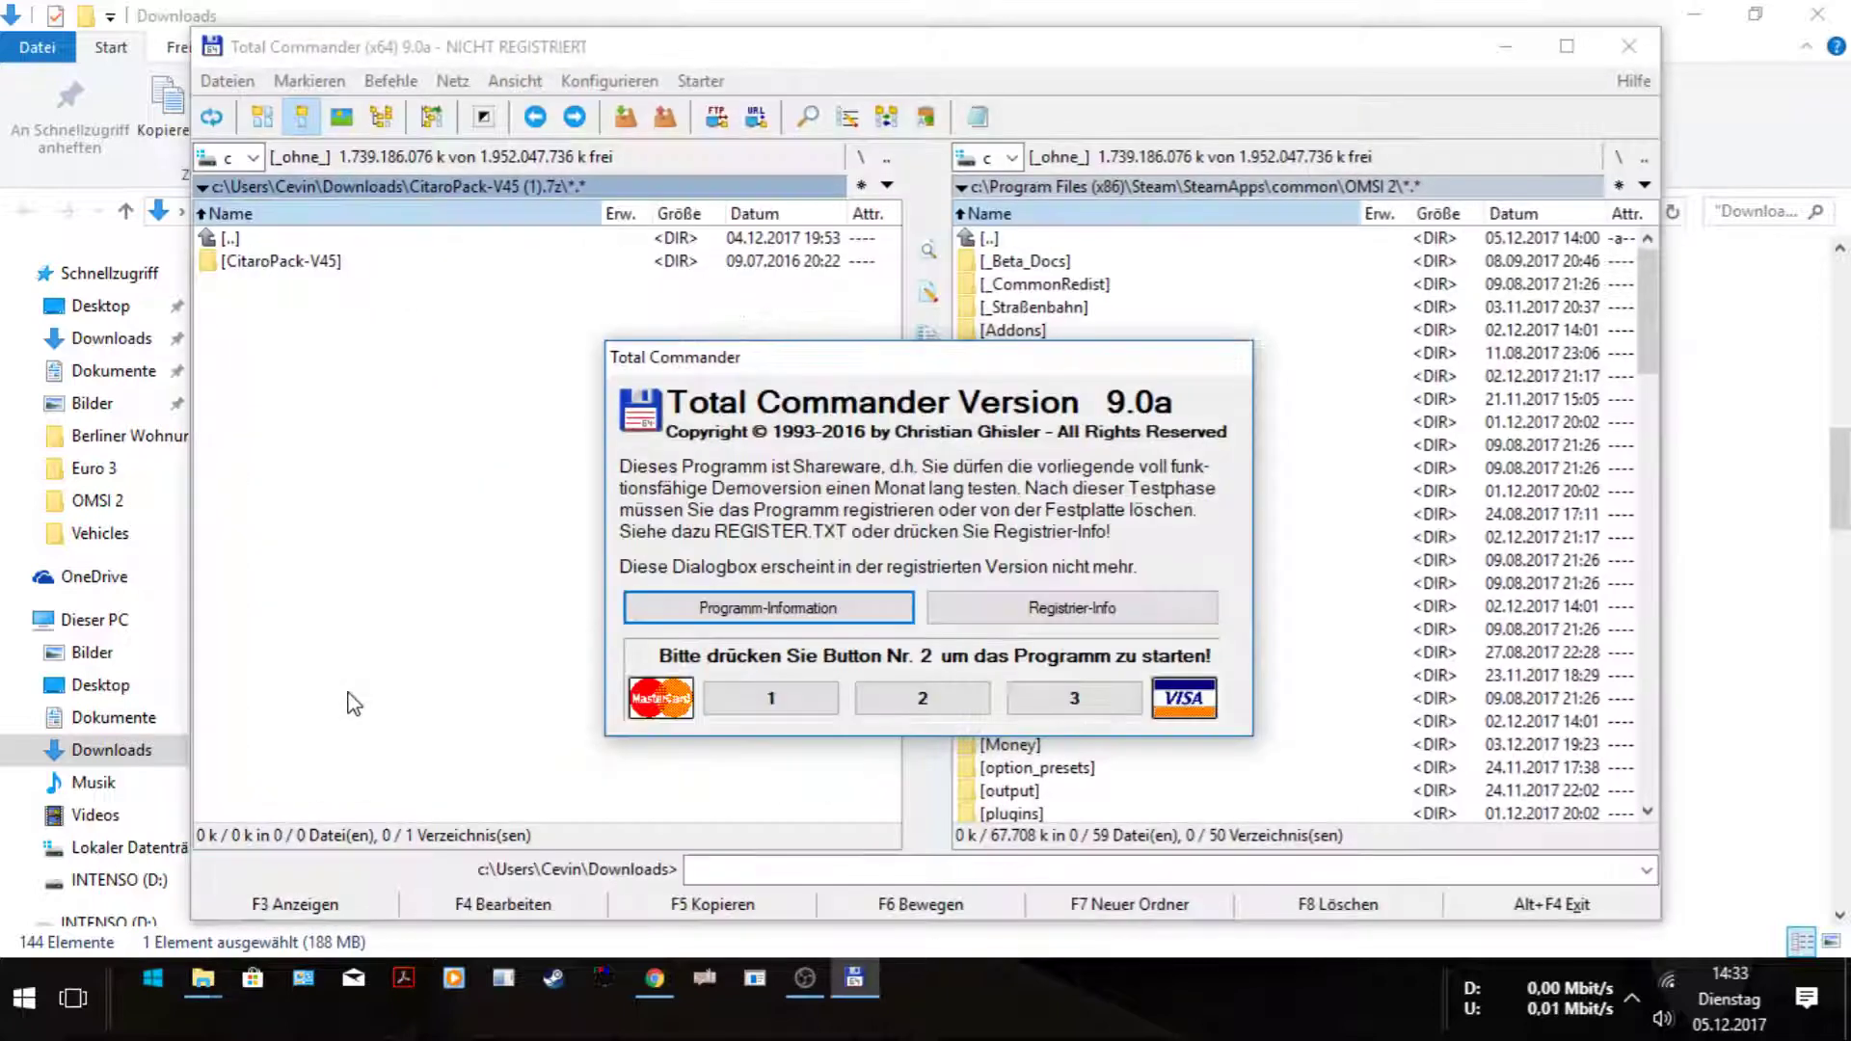
left_click(923, 698)
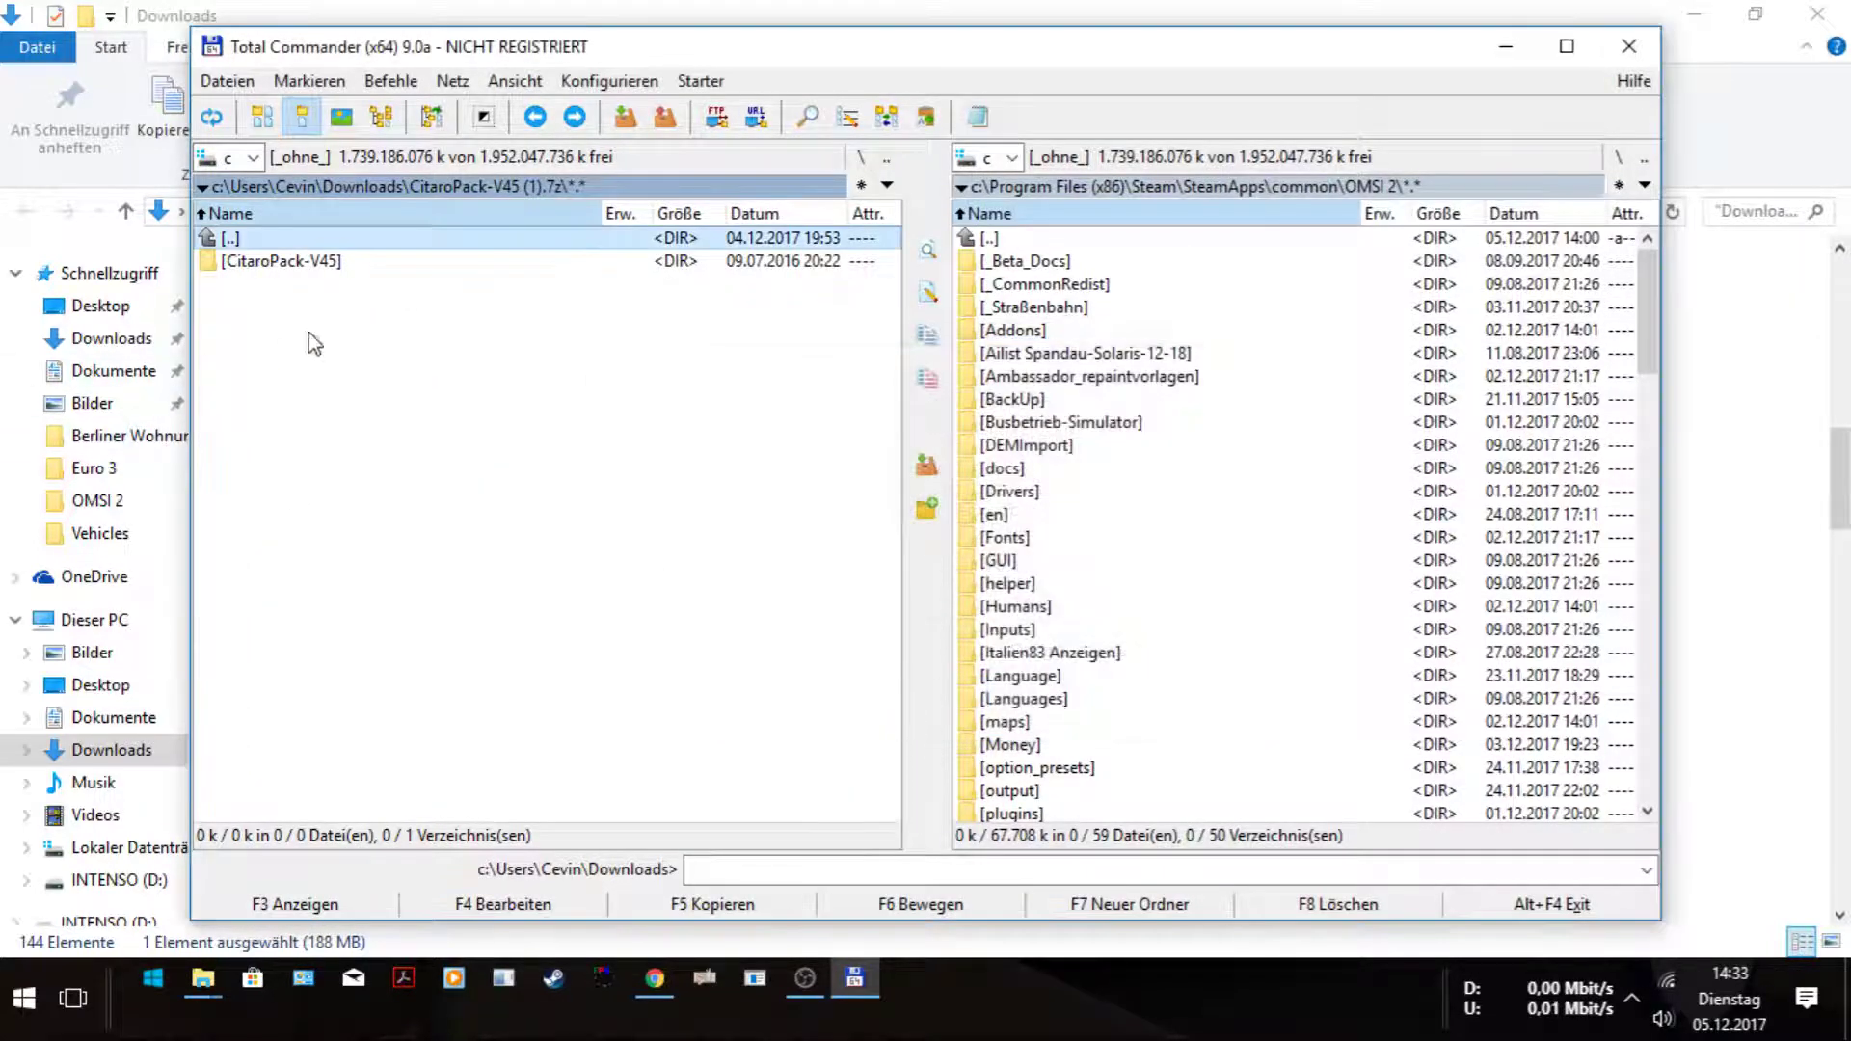
Extract the Fonts and Vehicles folders from the archive's CitaroPack-V45\OMSI 2 folder into the OMSI 2 game folder, keeping paths.
double_click(331, 260)
scroll(1053, 574, "down", 5)
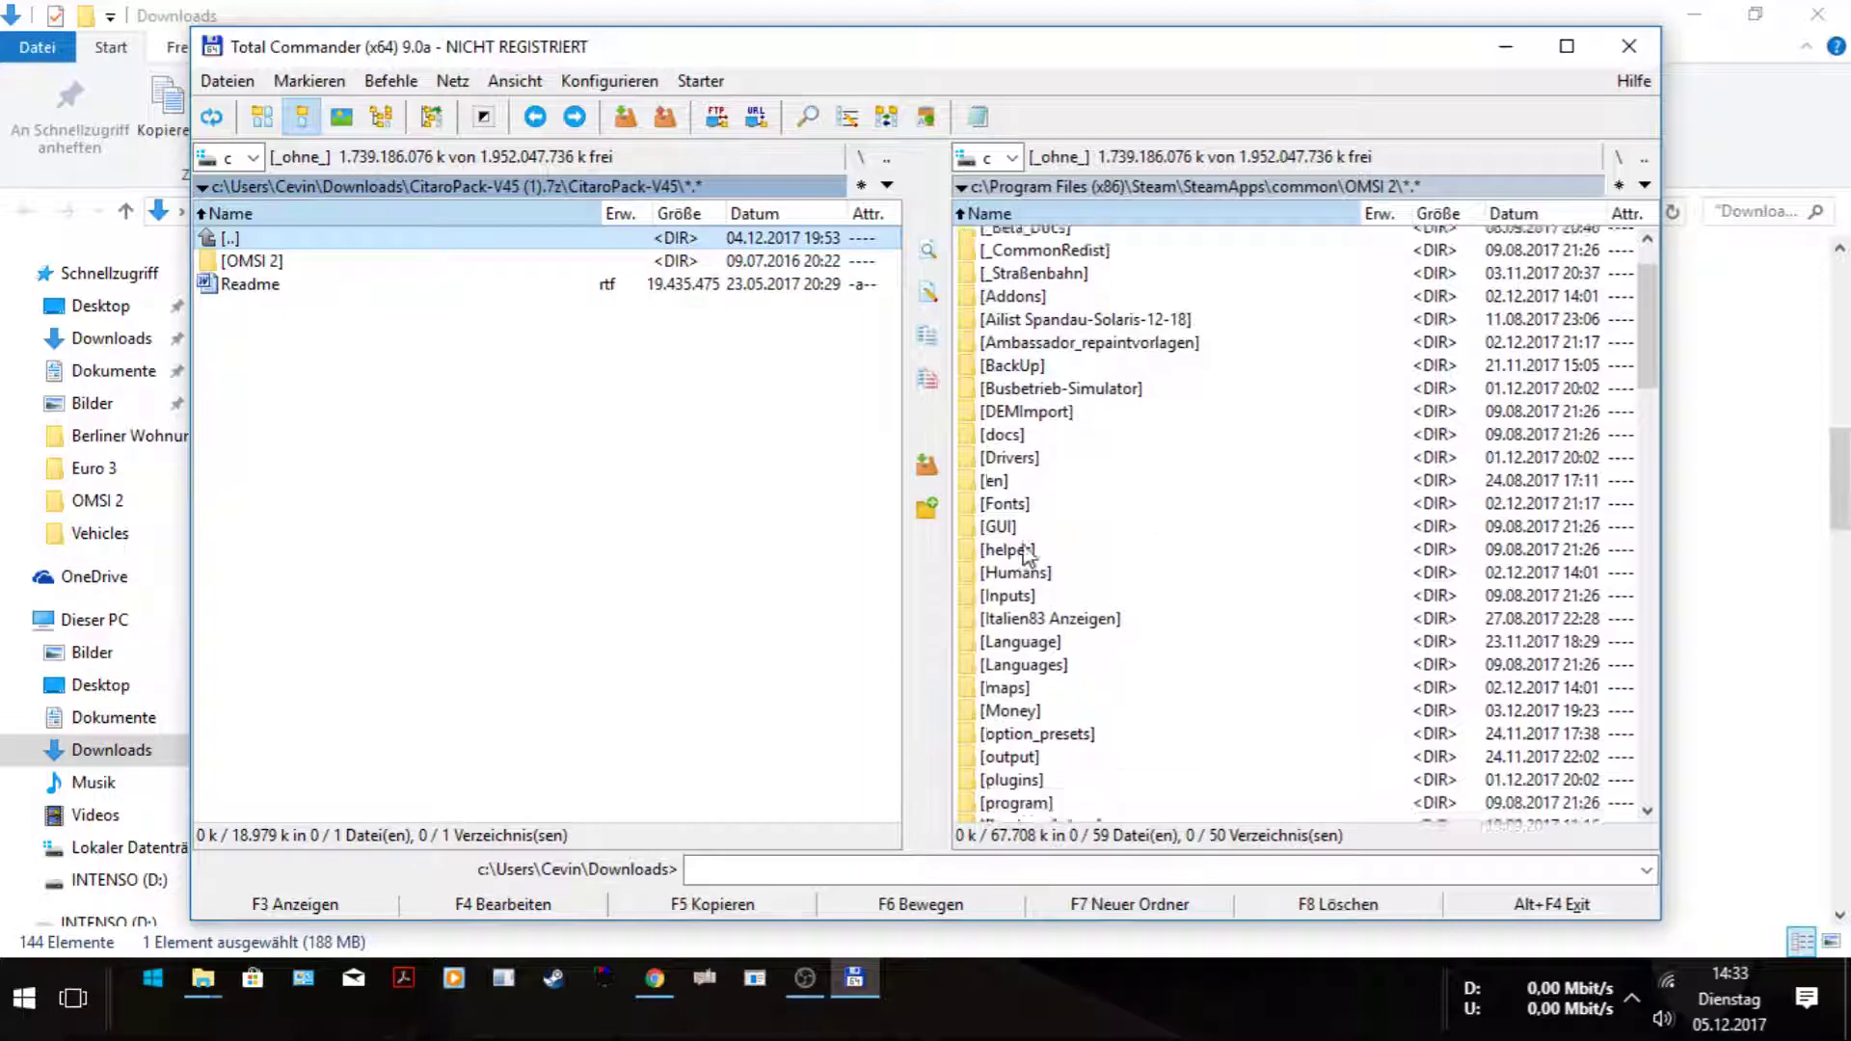
left_click(246, 262)
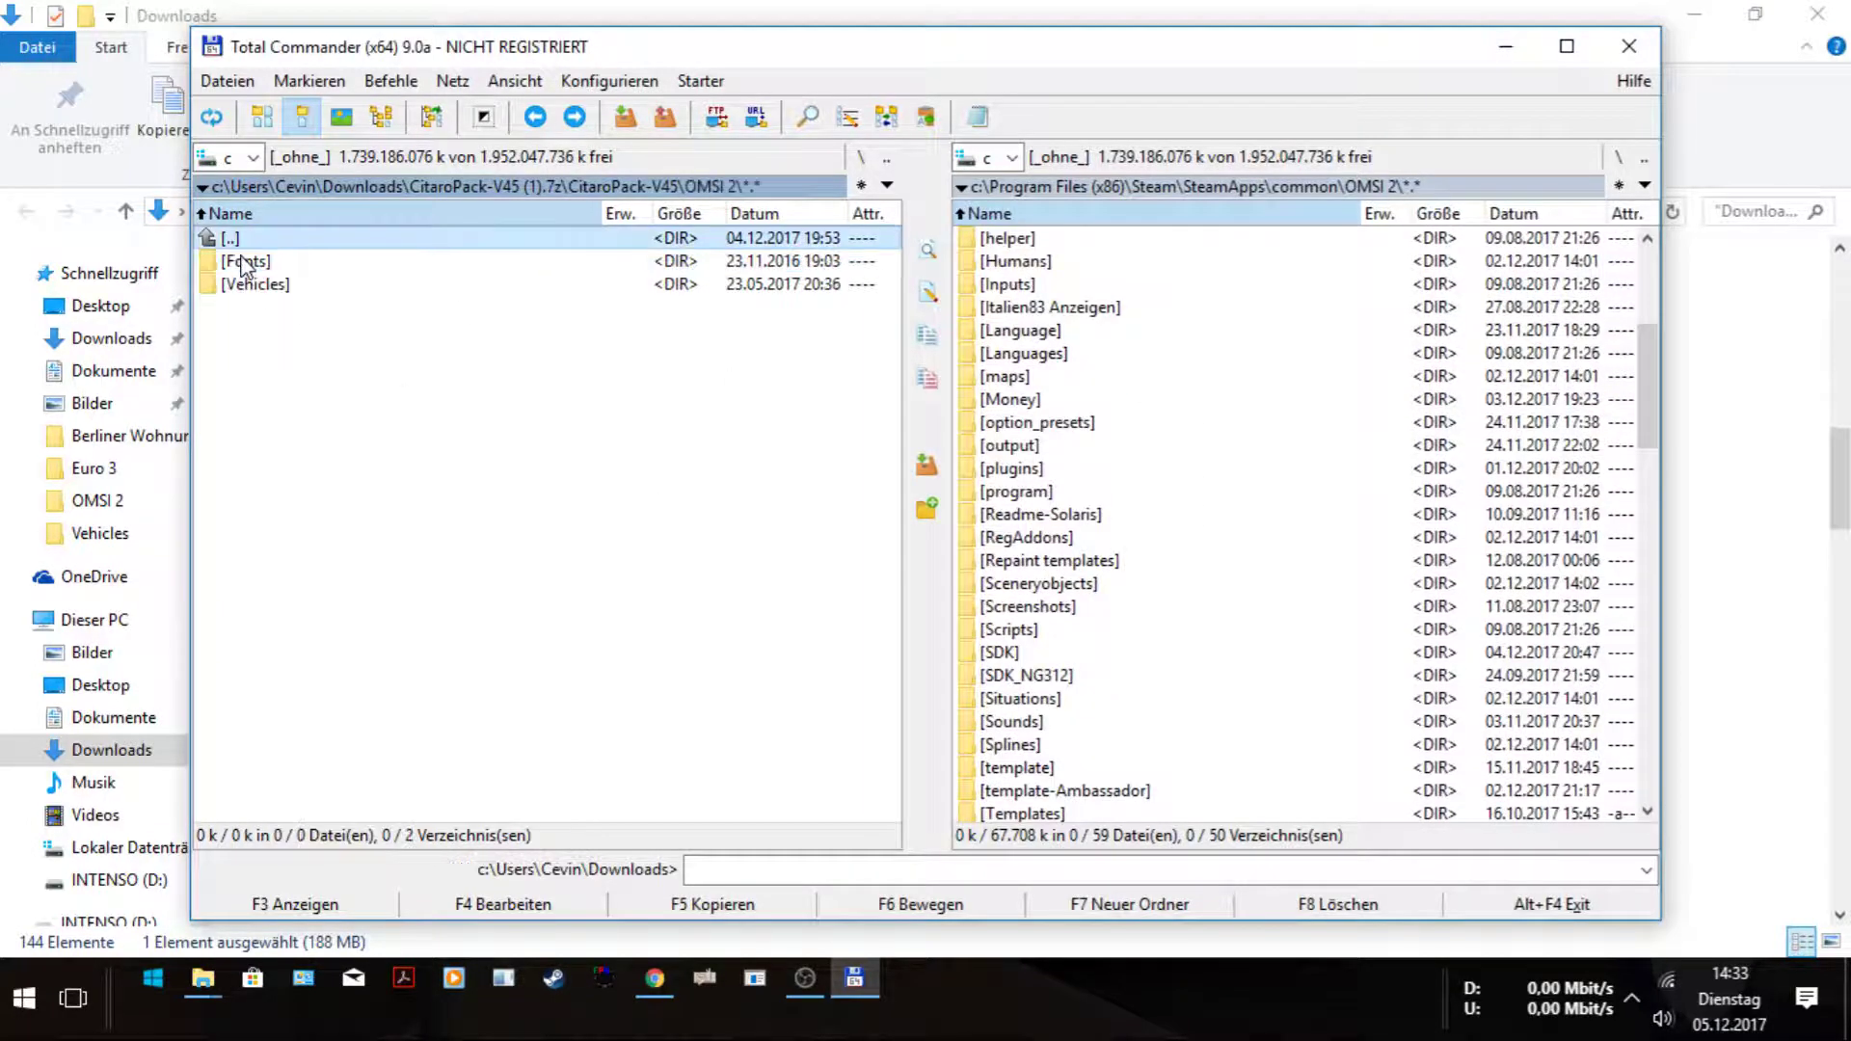
double_click(246, 263)
left_click(256, 283, "shift")
left_click(738, 910)
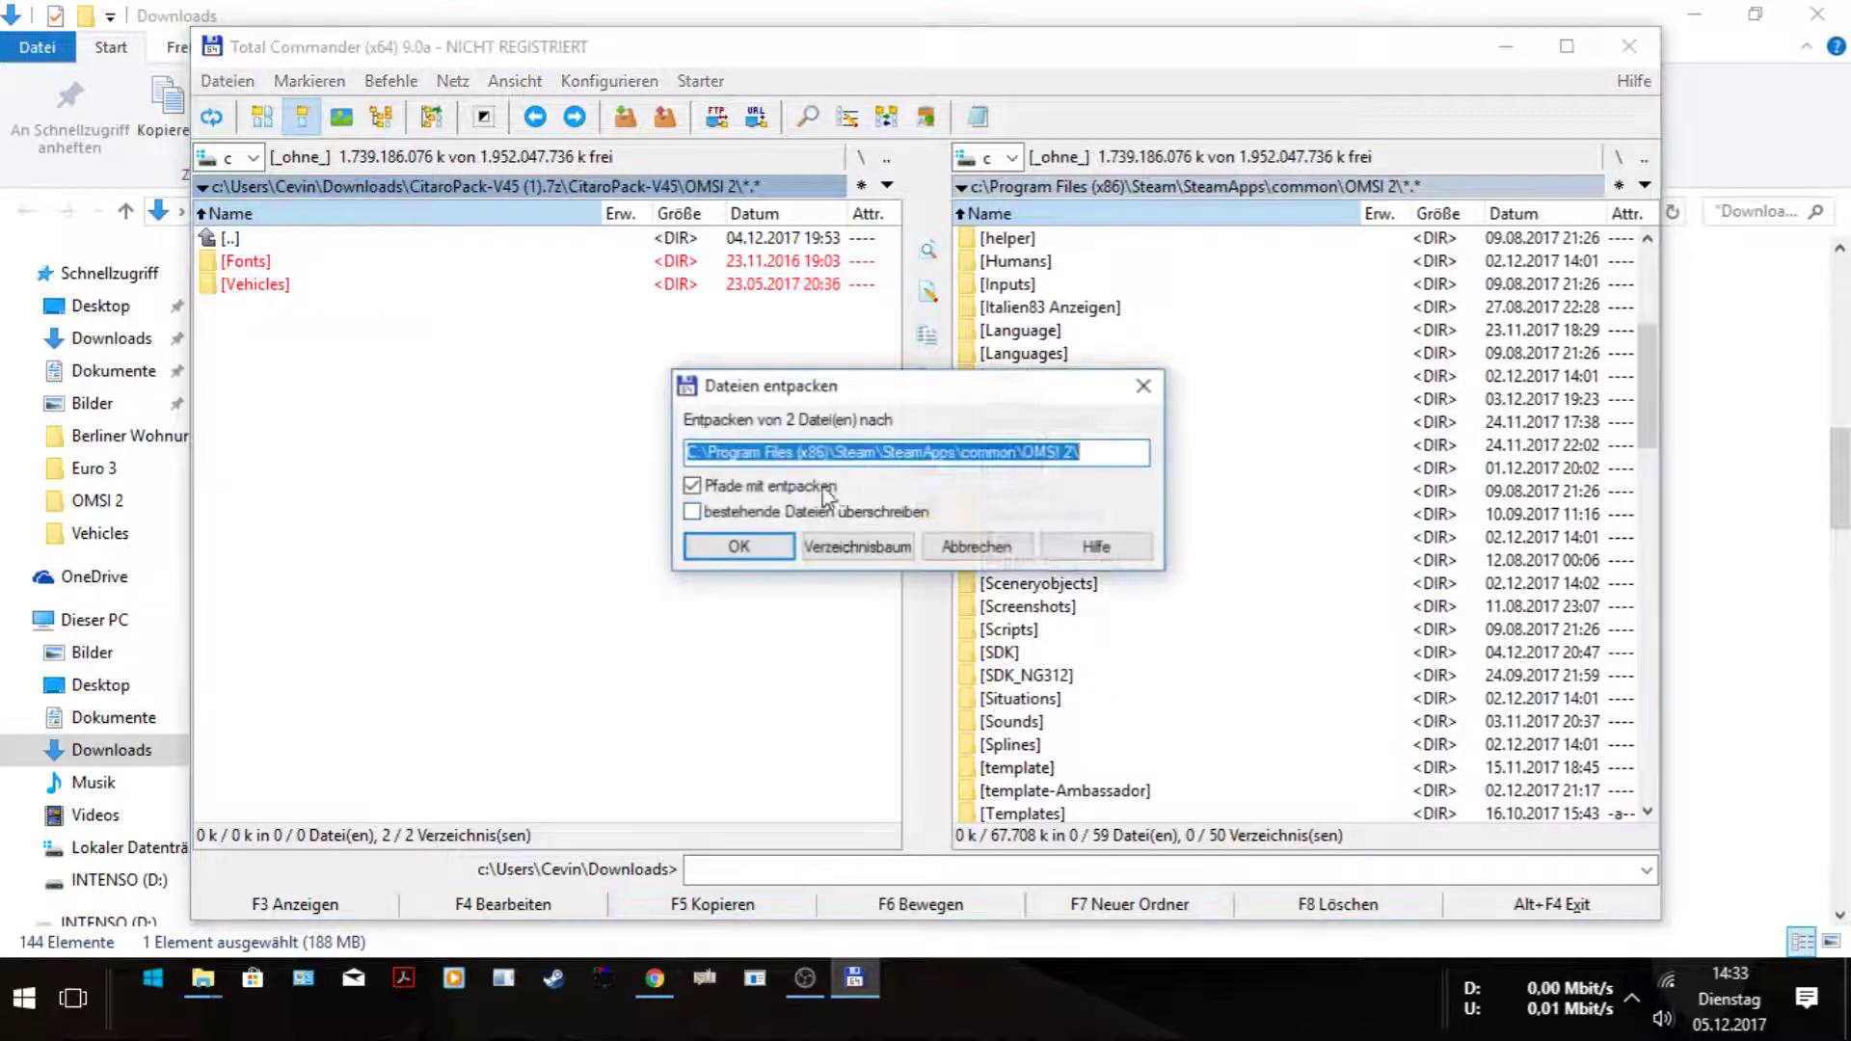
left_click(747, 541)
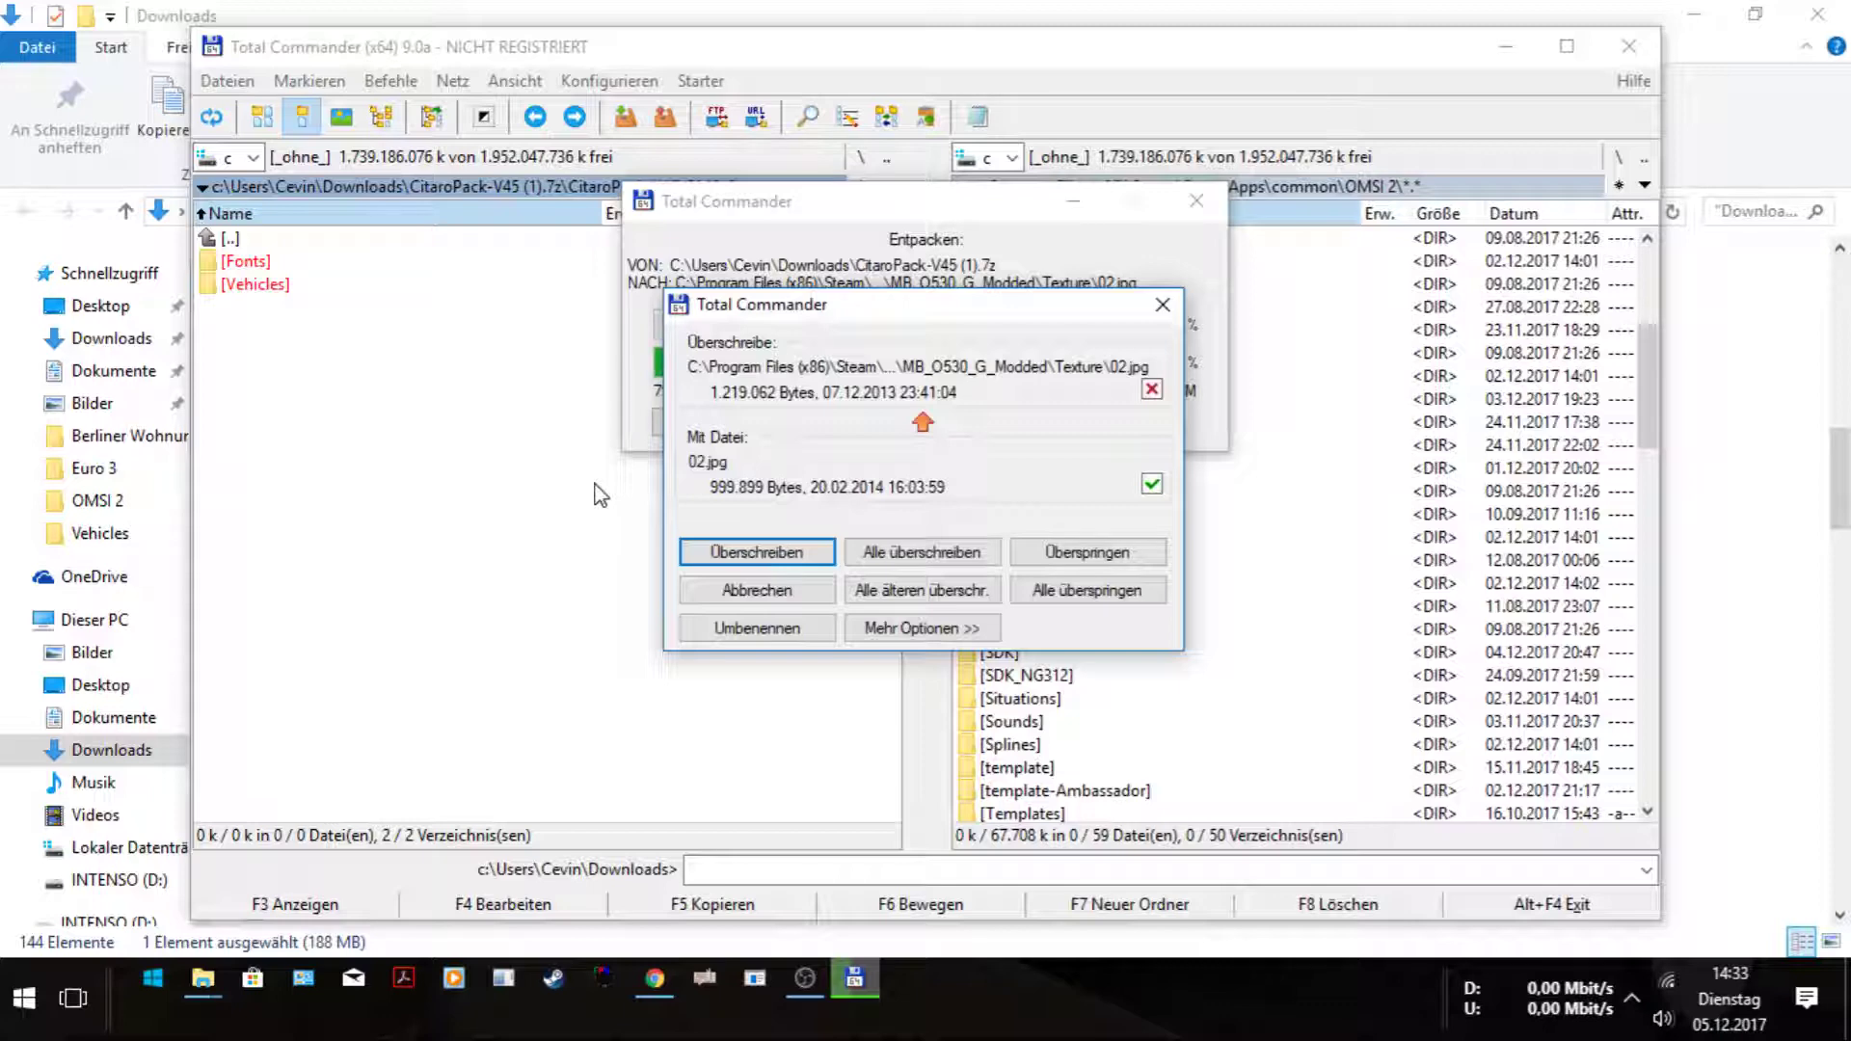
Overwrite all existing files during extraction, including the hidden or system Thumbs.db files, and close Total Commander once unpacking finishes.
left_click(906, 554)
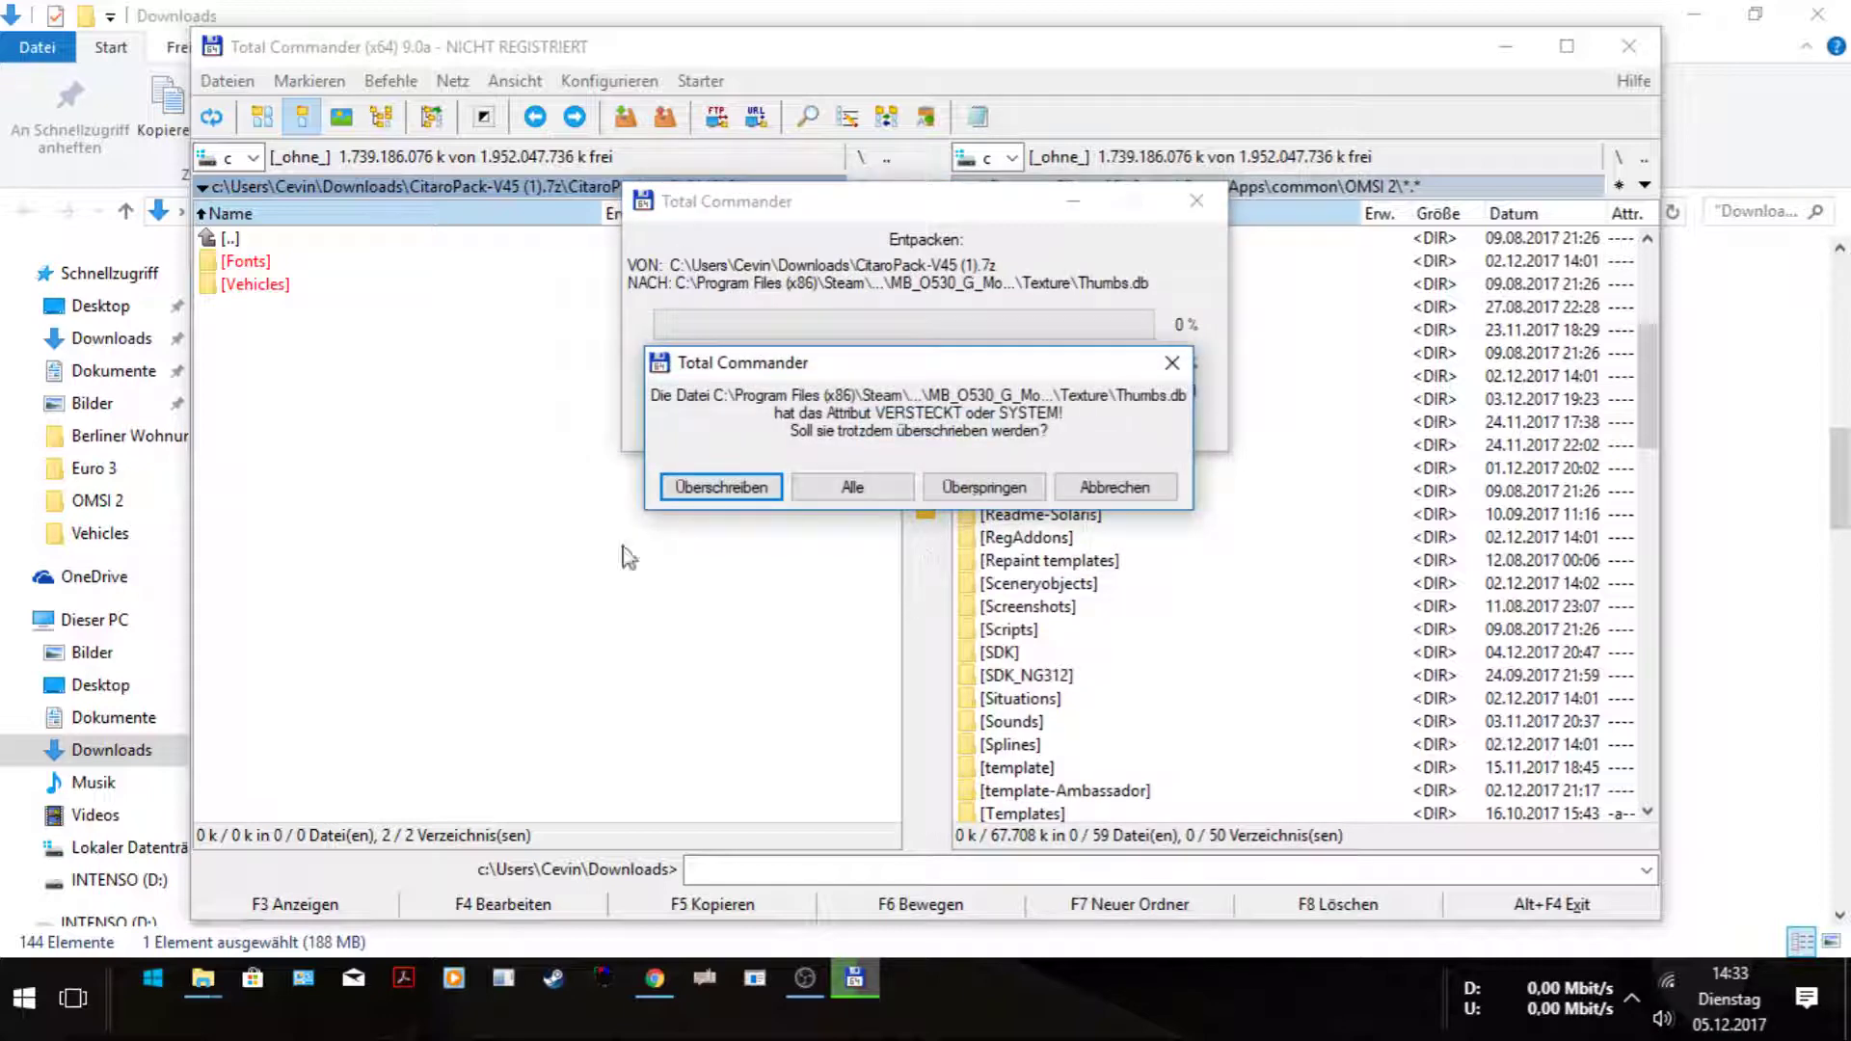
left_click(745, 488)
left_click(746, 488)
left_click(747, 489)
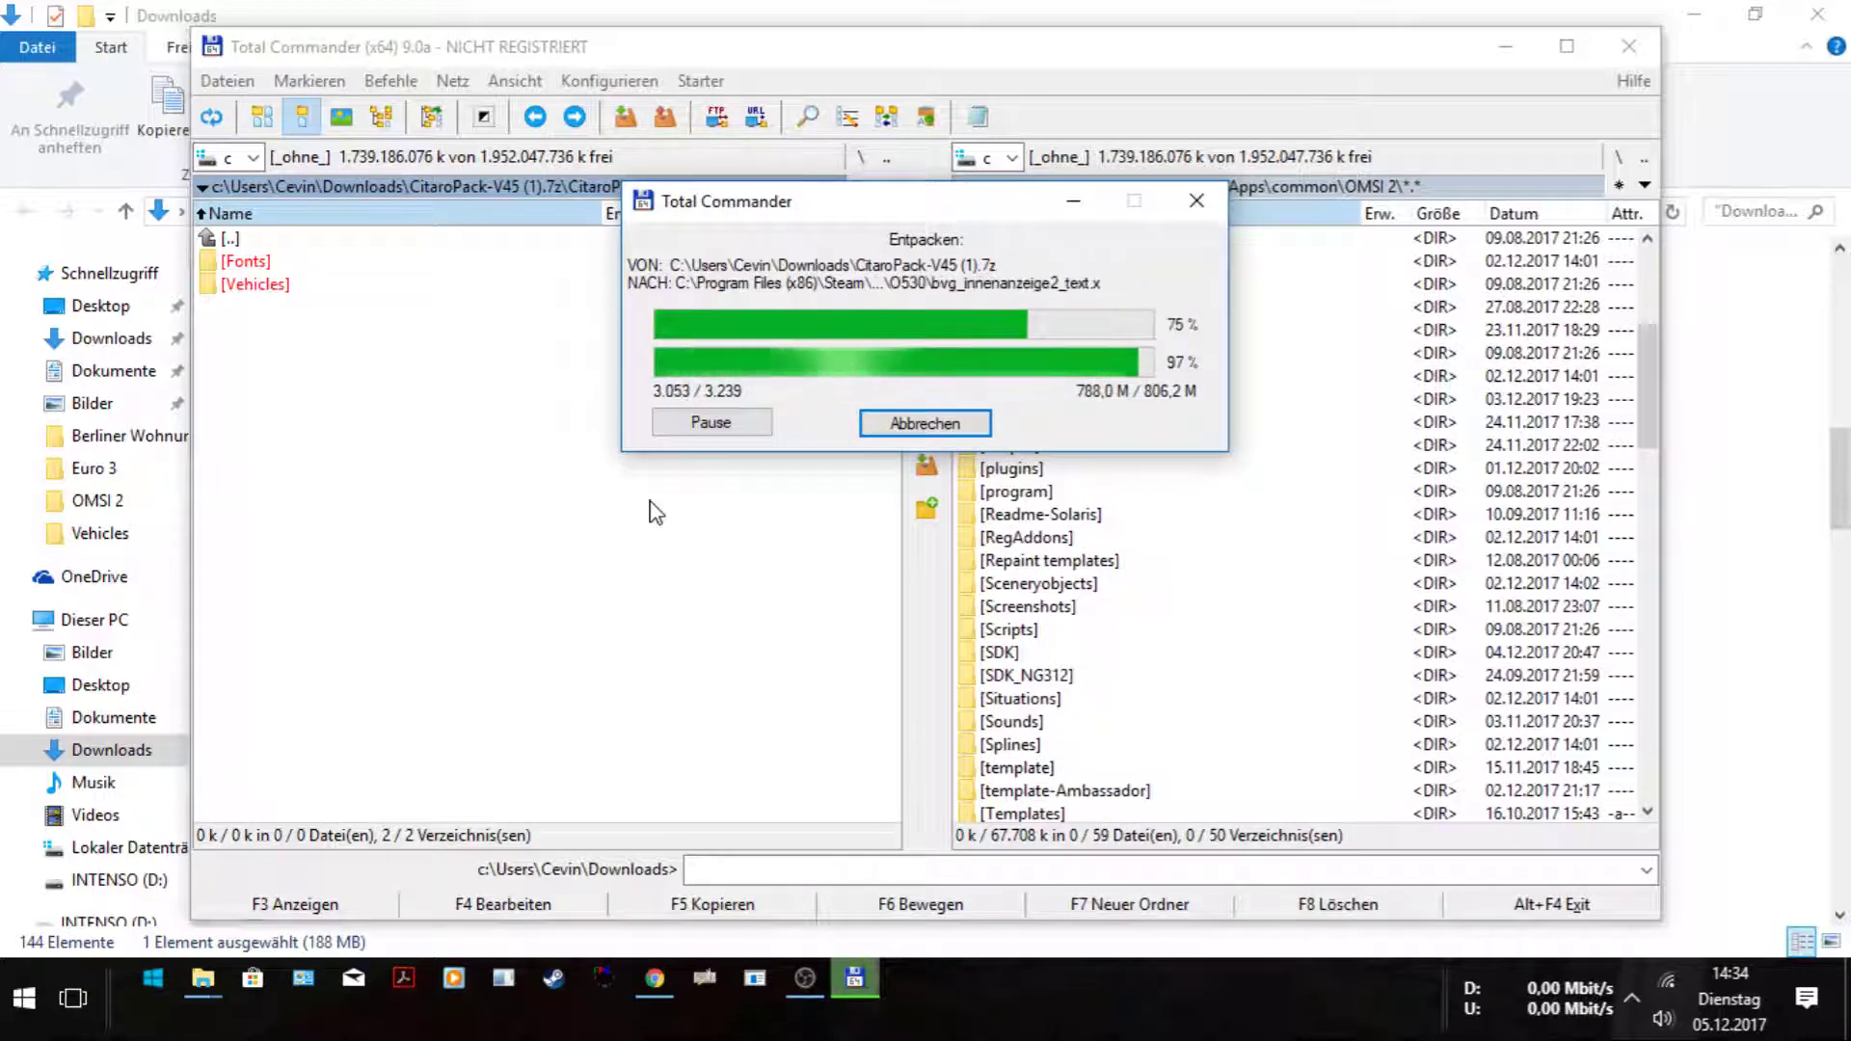
left_click(1628, 64)
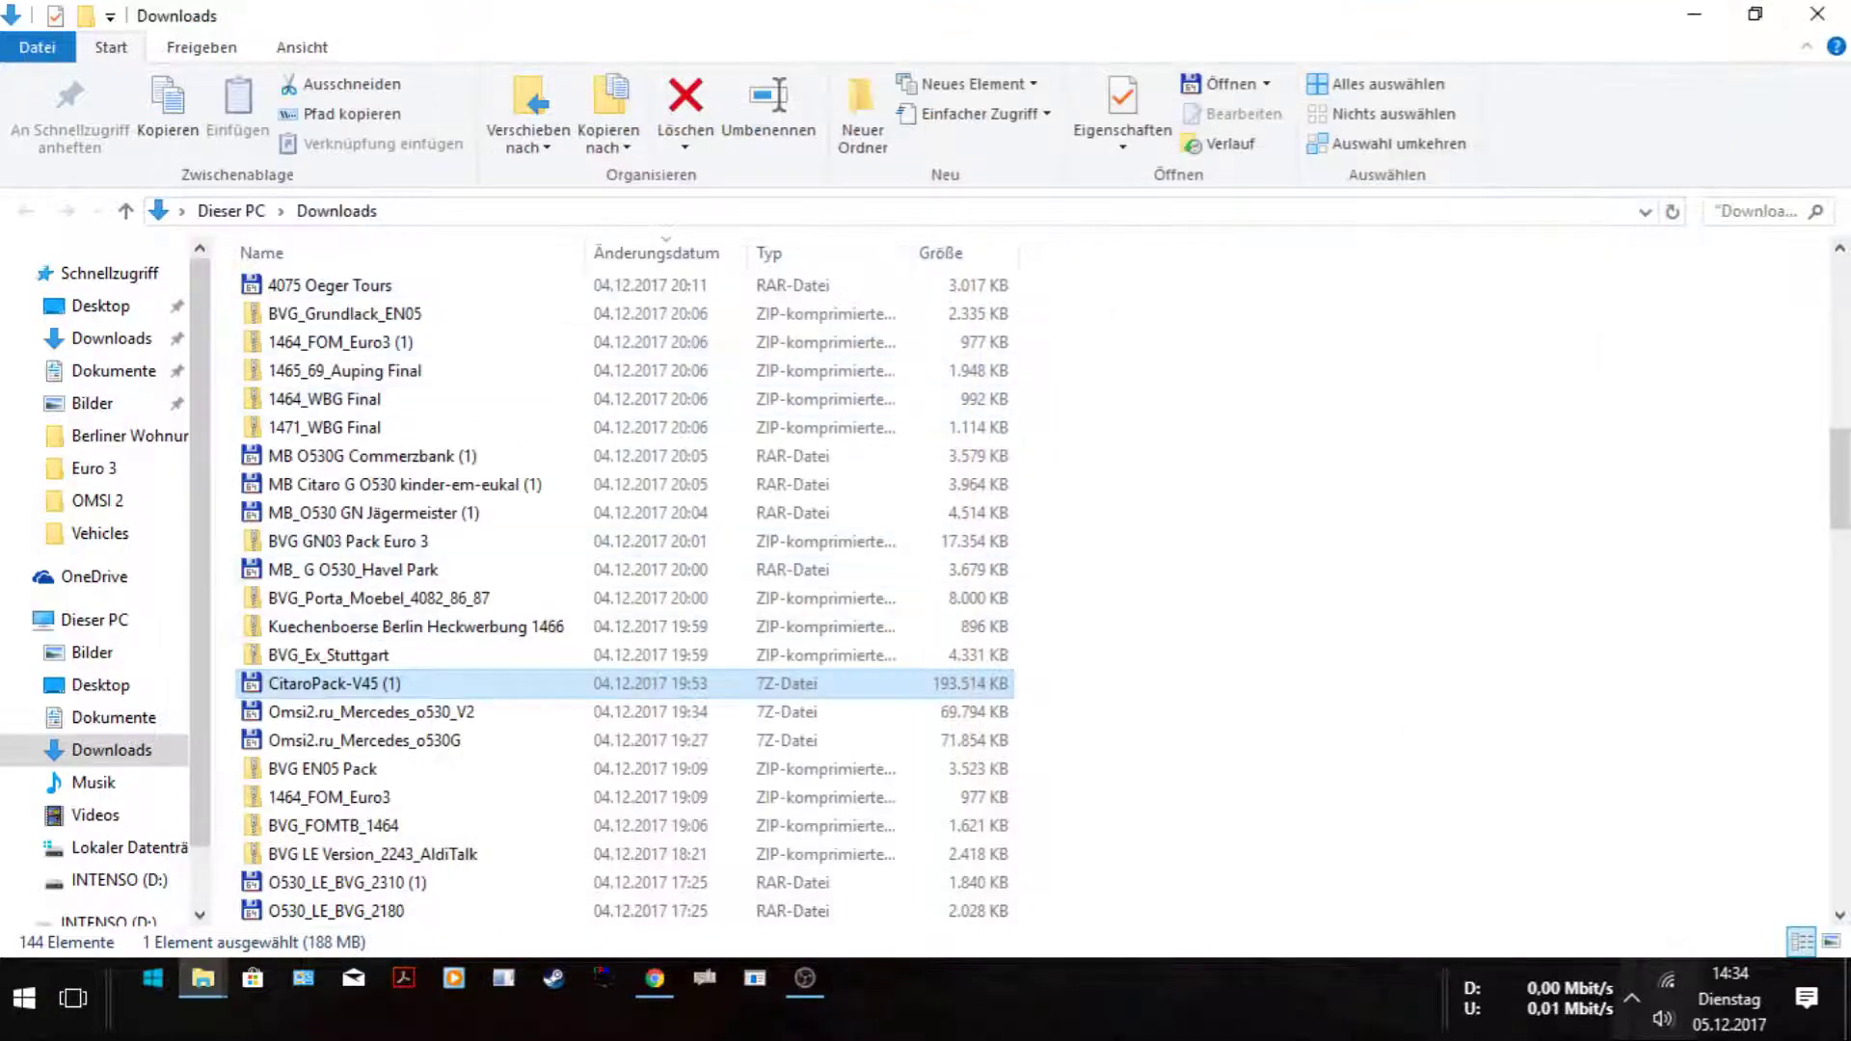
Check the contents of the MB_O530_G_Modded and MB_O530_Modded vehicle folders for the added bus files, and return to Vehicles.
mouse_move(183, 987)
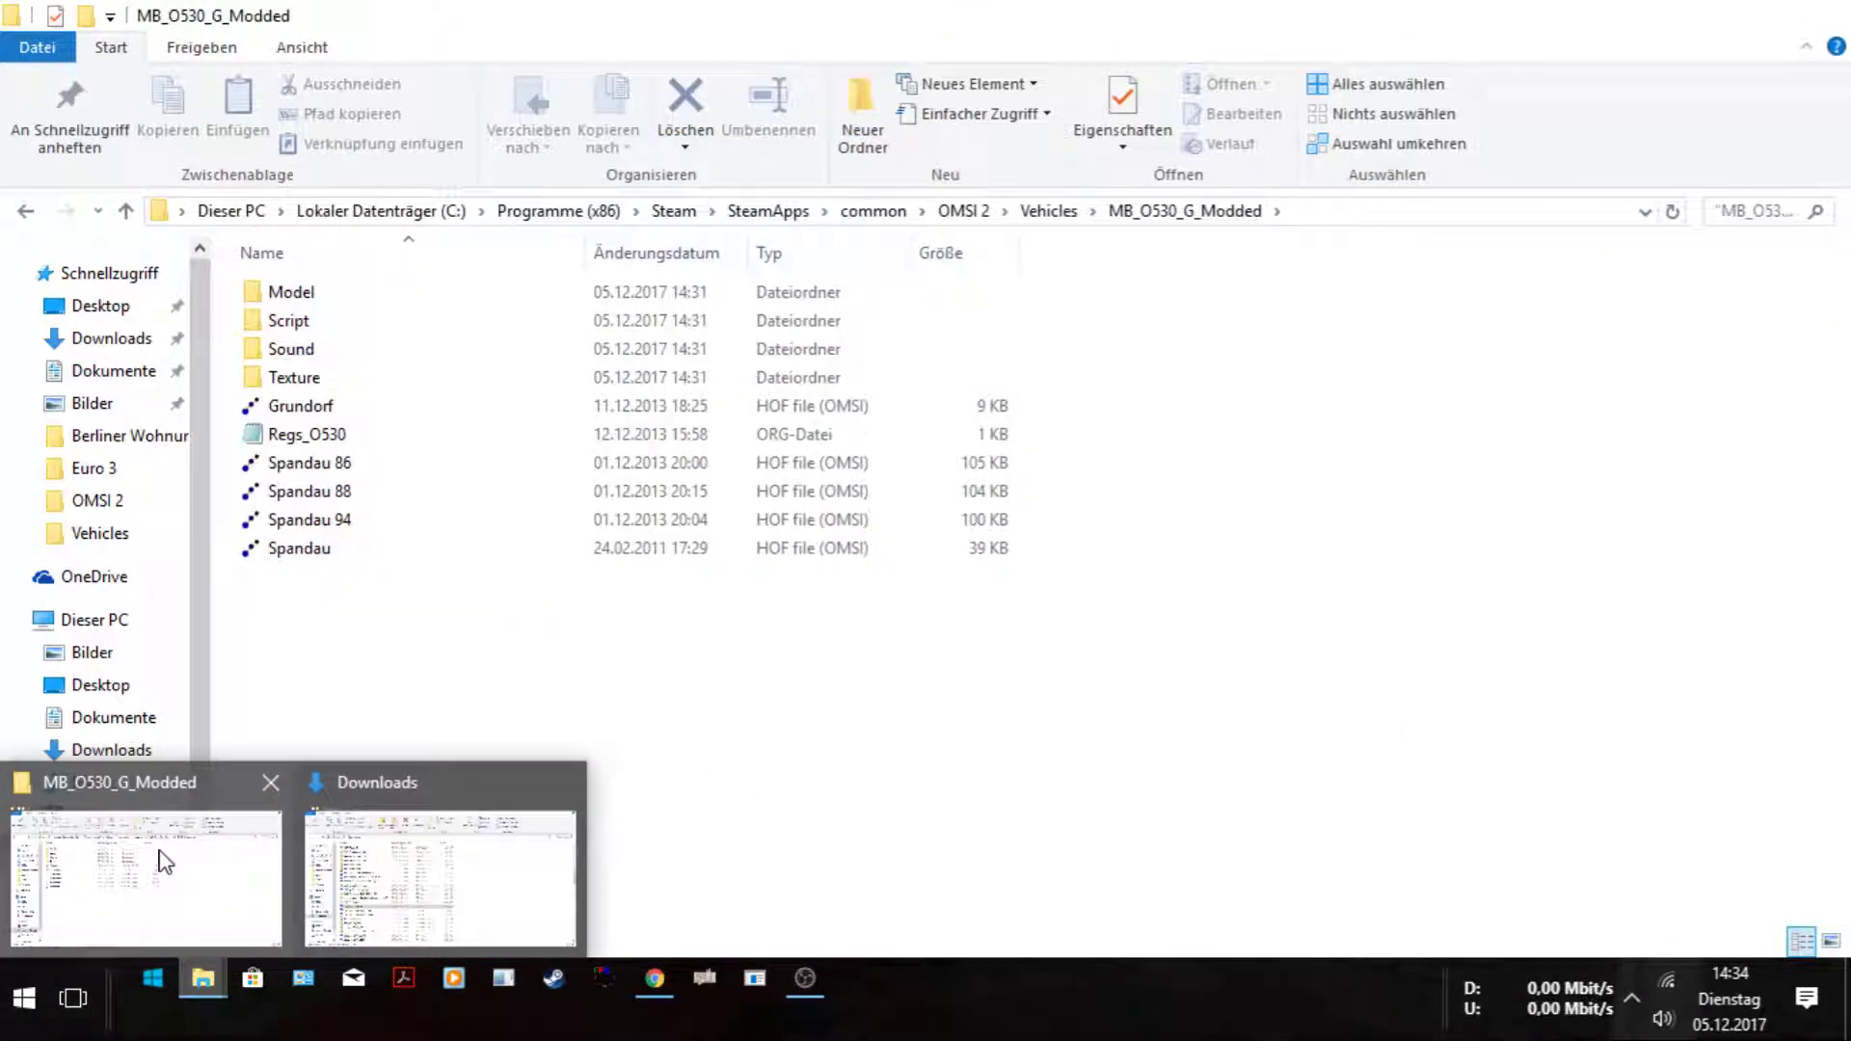
left_click(152, 863)
scroll(360, 728, "down", 3)
scroll(362, 695, "up", 3)
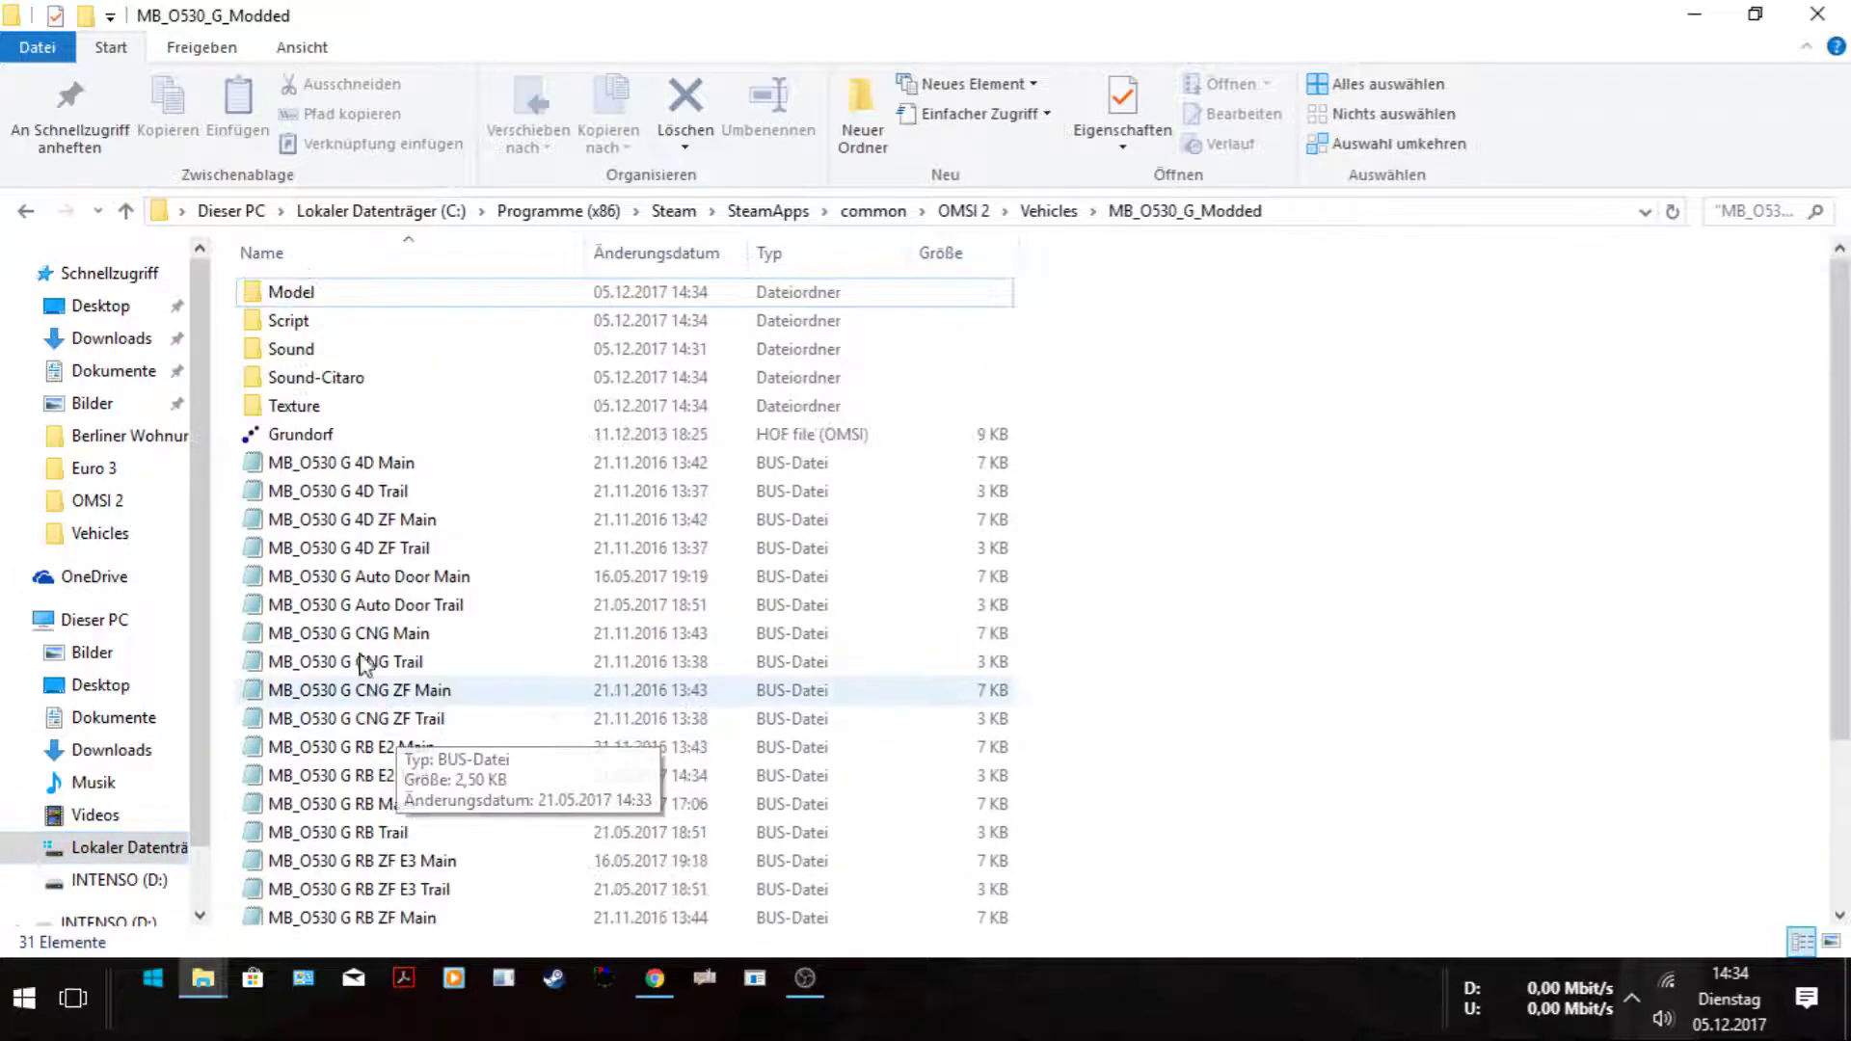
left_click(1056, 216)
scroll(319, 651, "down", 3)
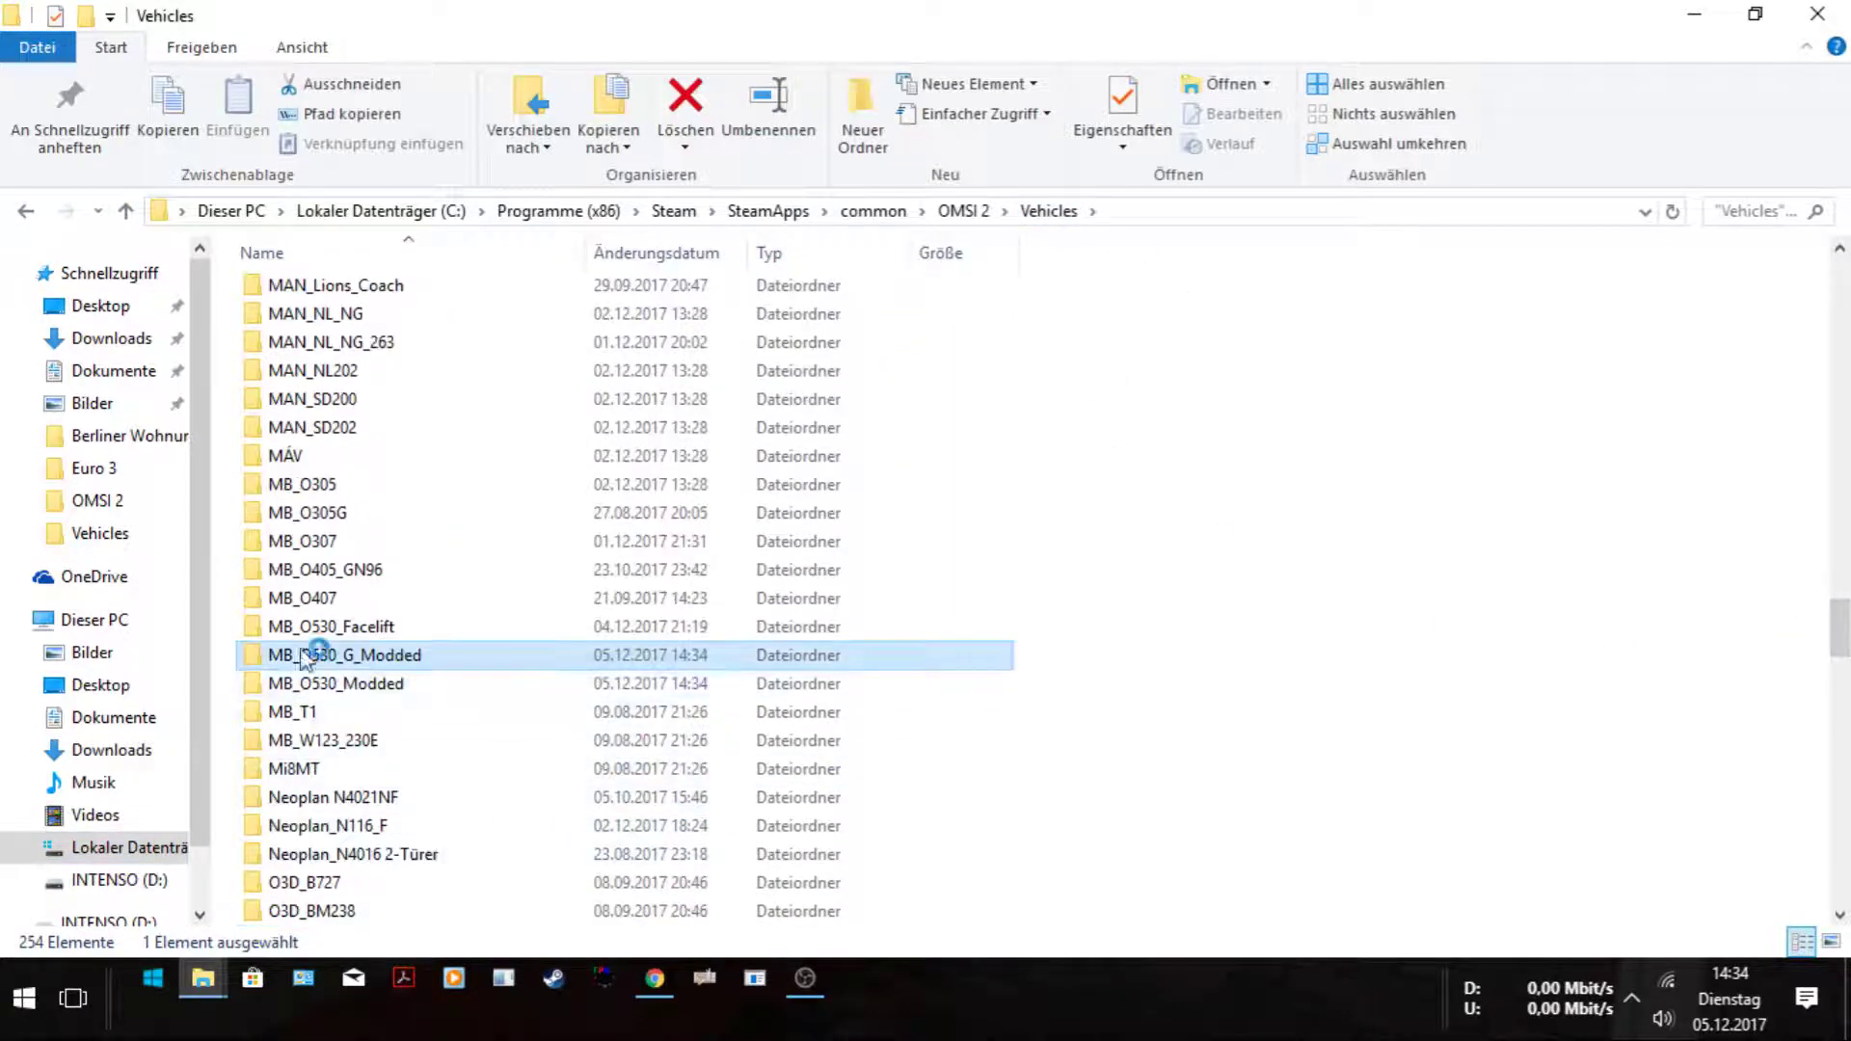
double_click(358, 683)
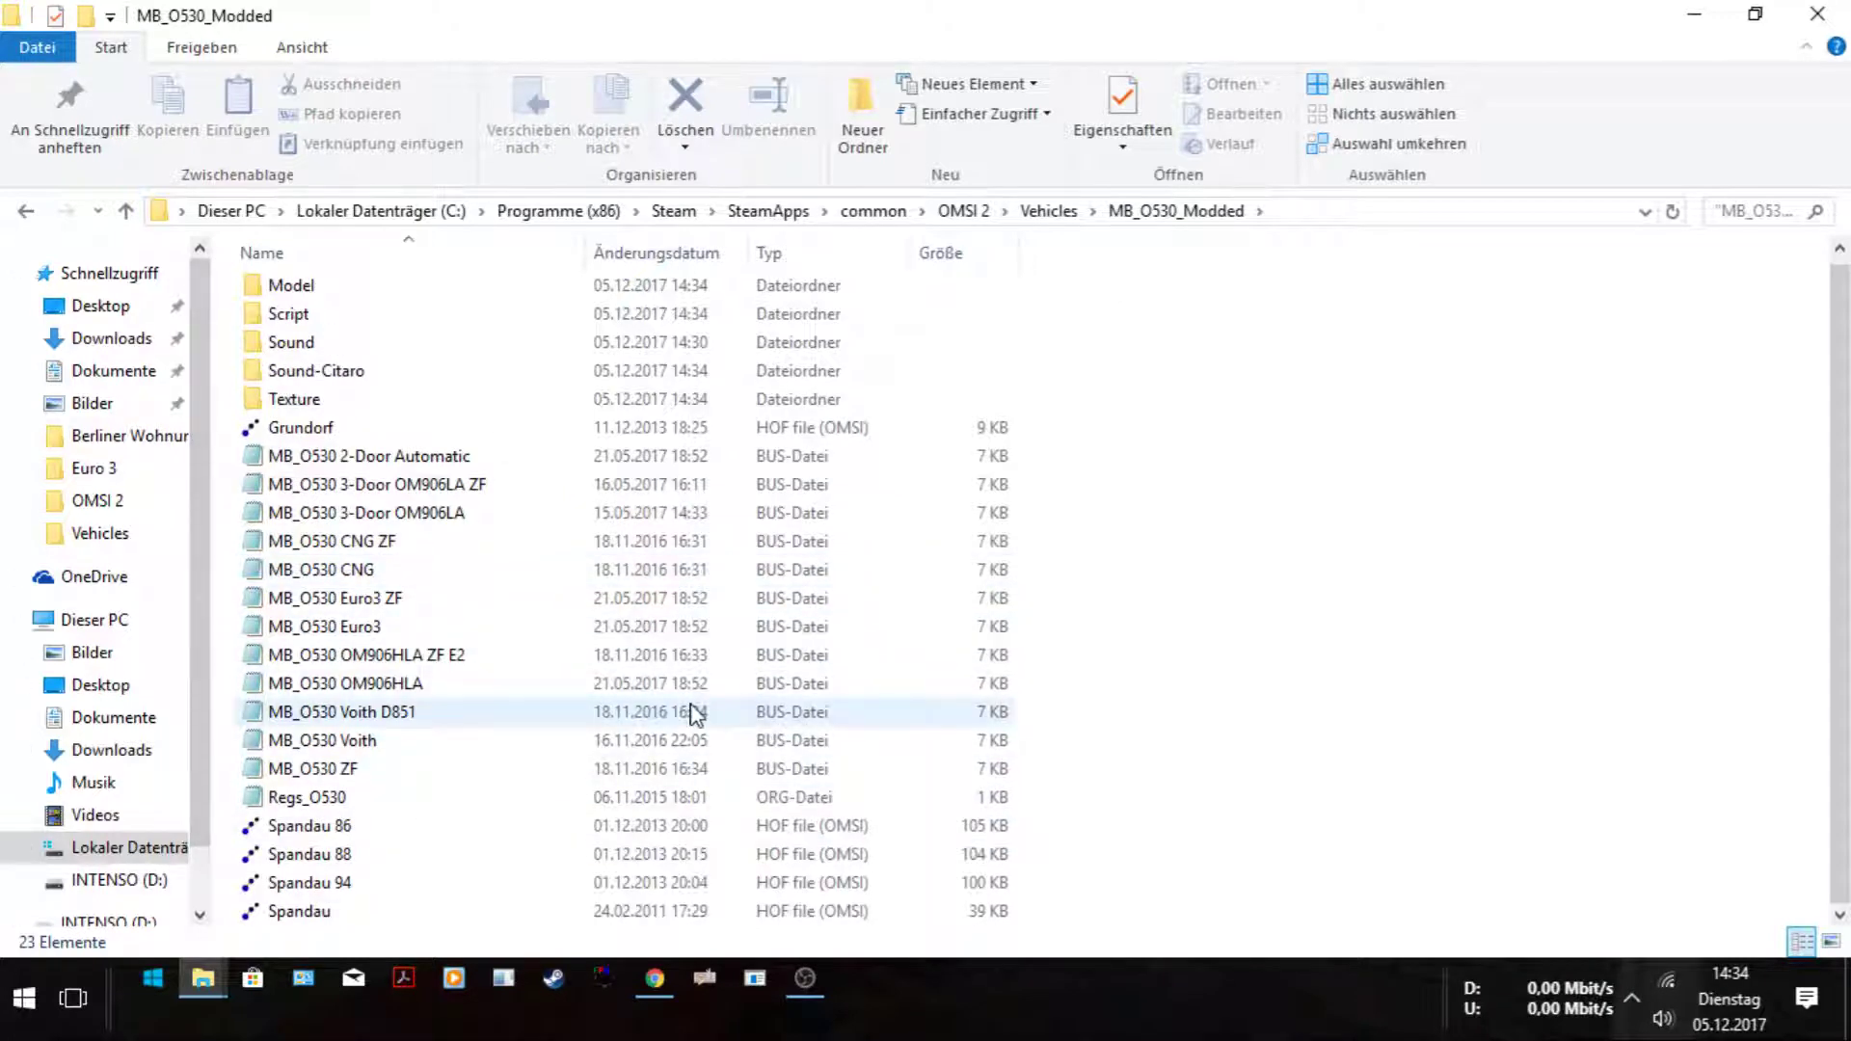
left_click(1066, 218)
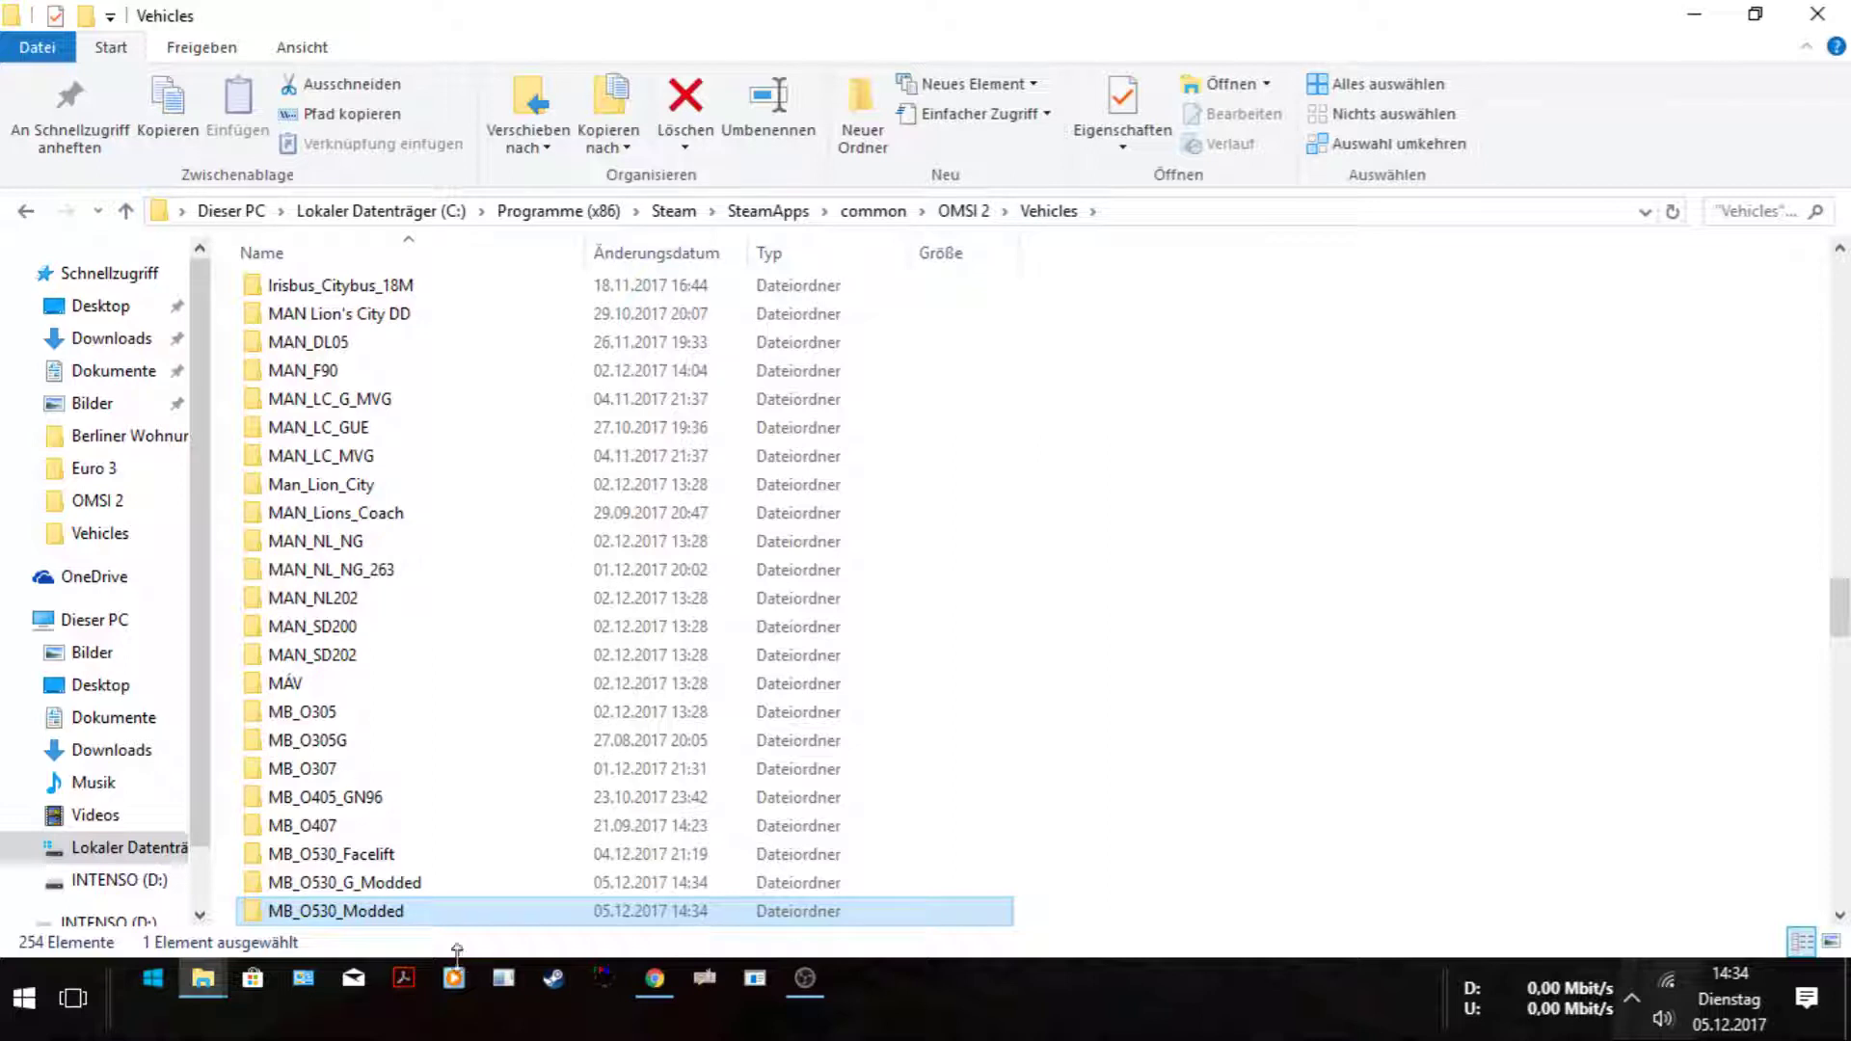
mouse_move(657, 979)
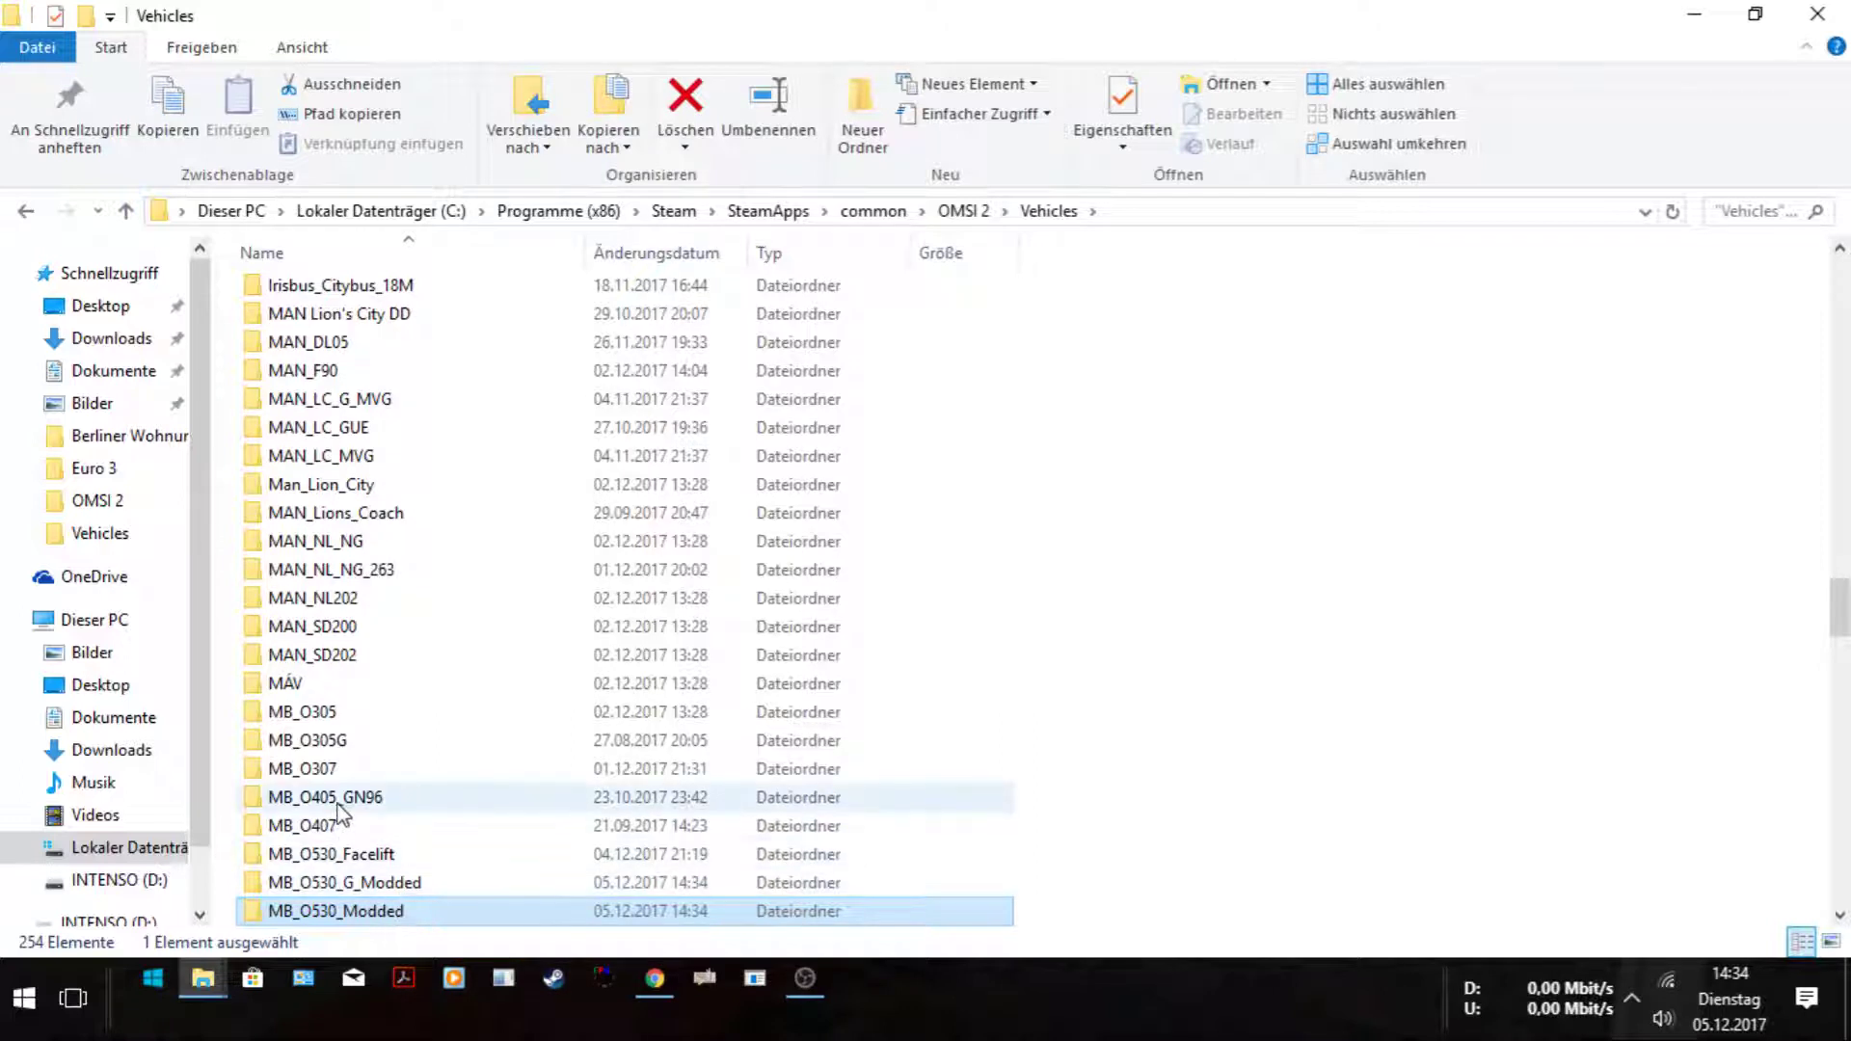
mouse_move(338, 813)
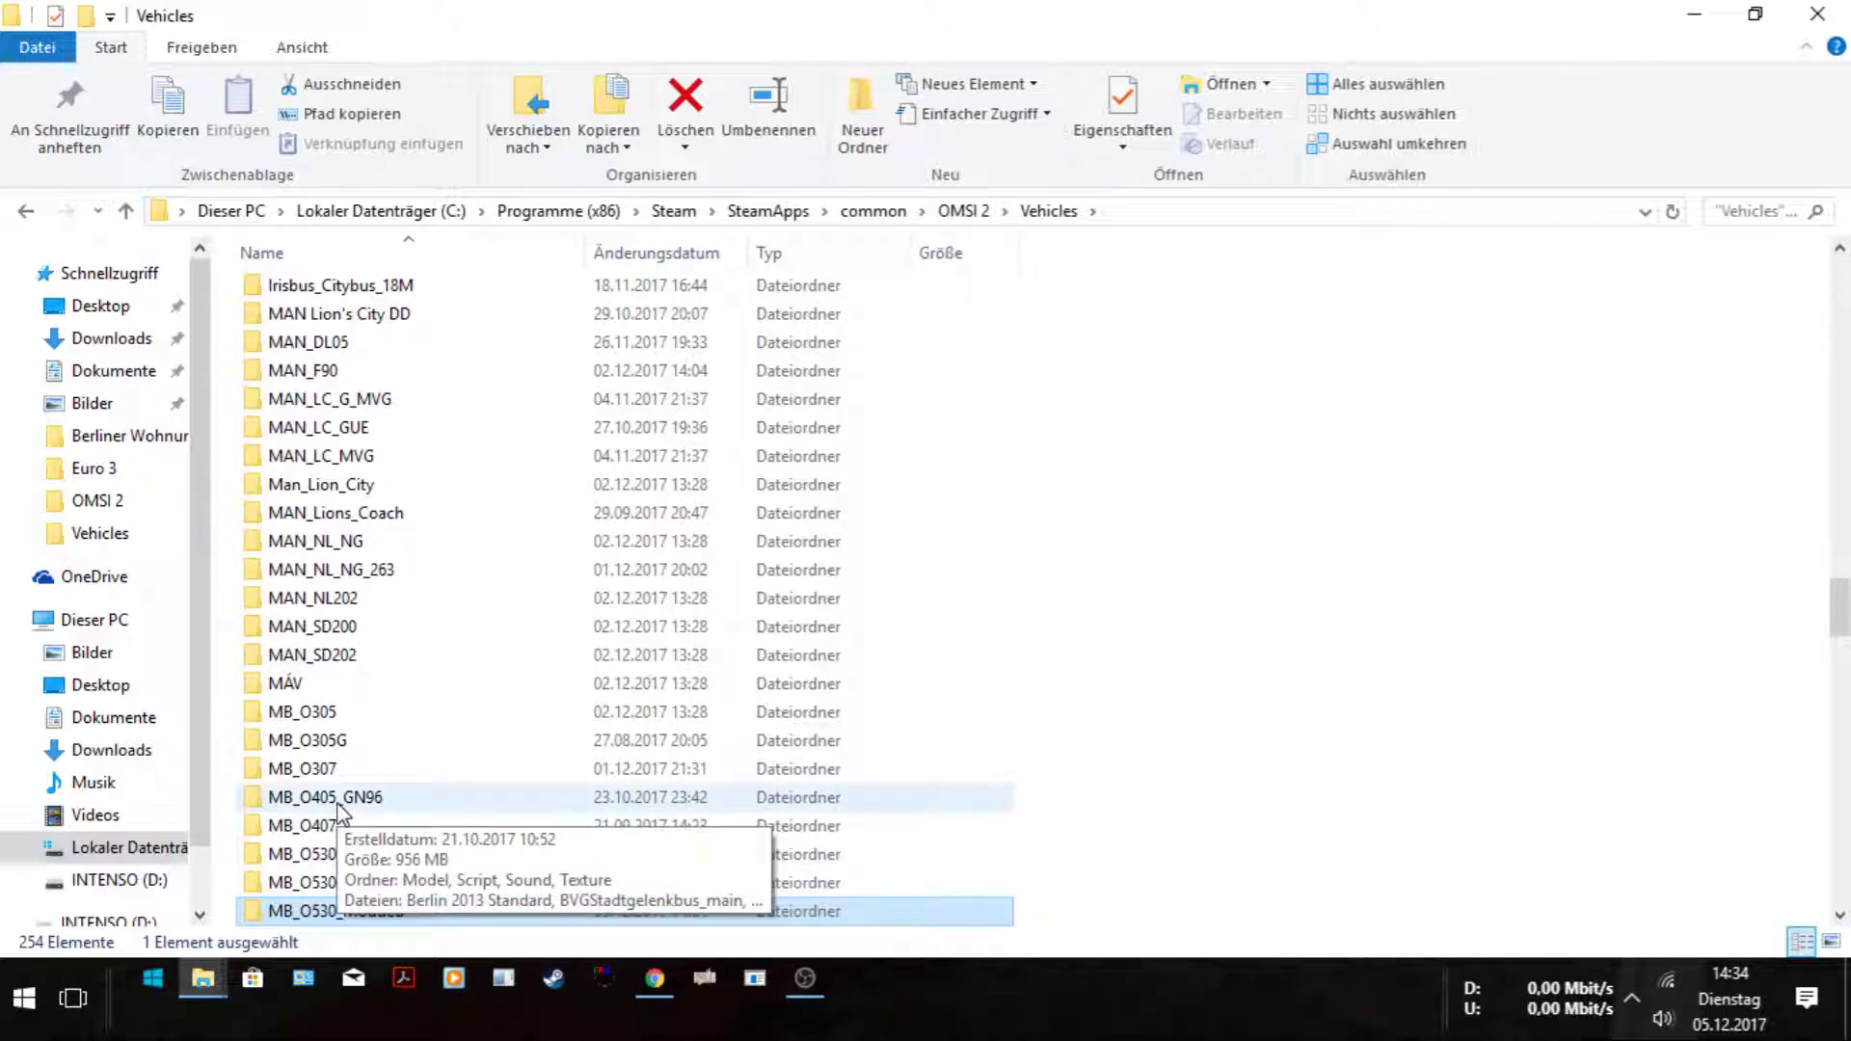
left_click(212, 986)
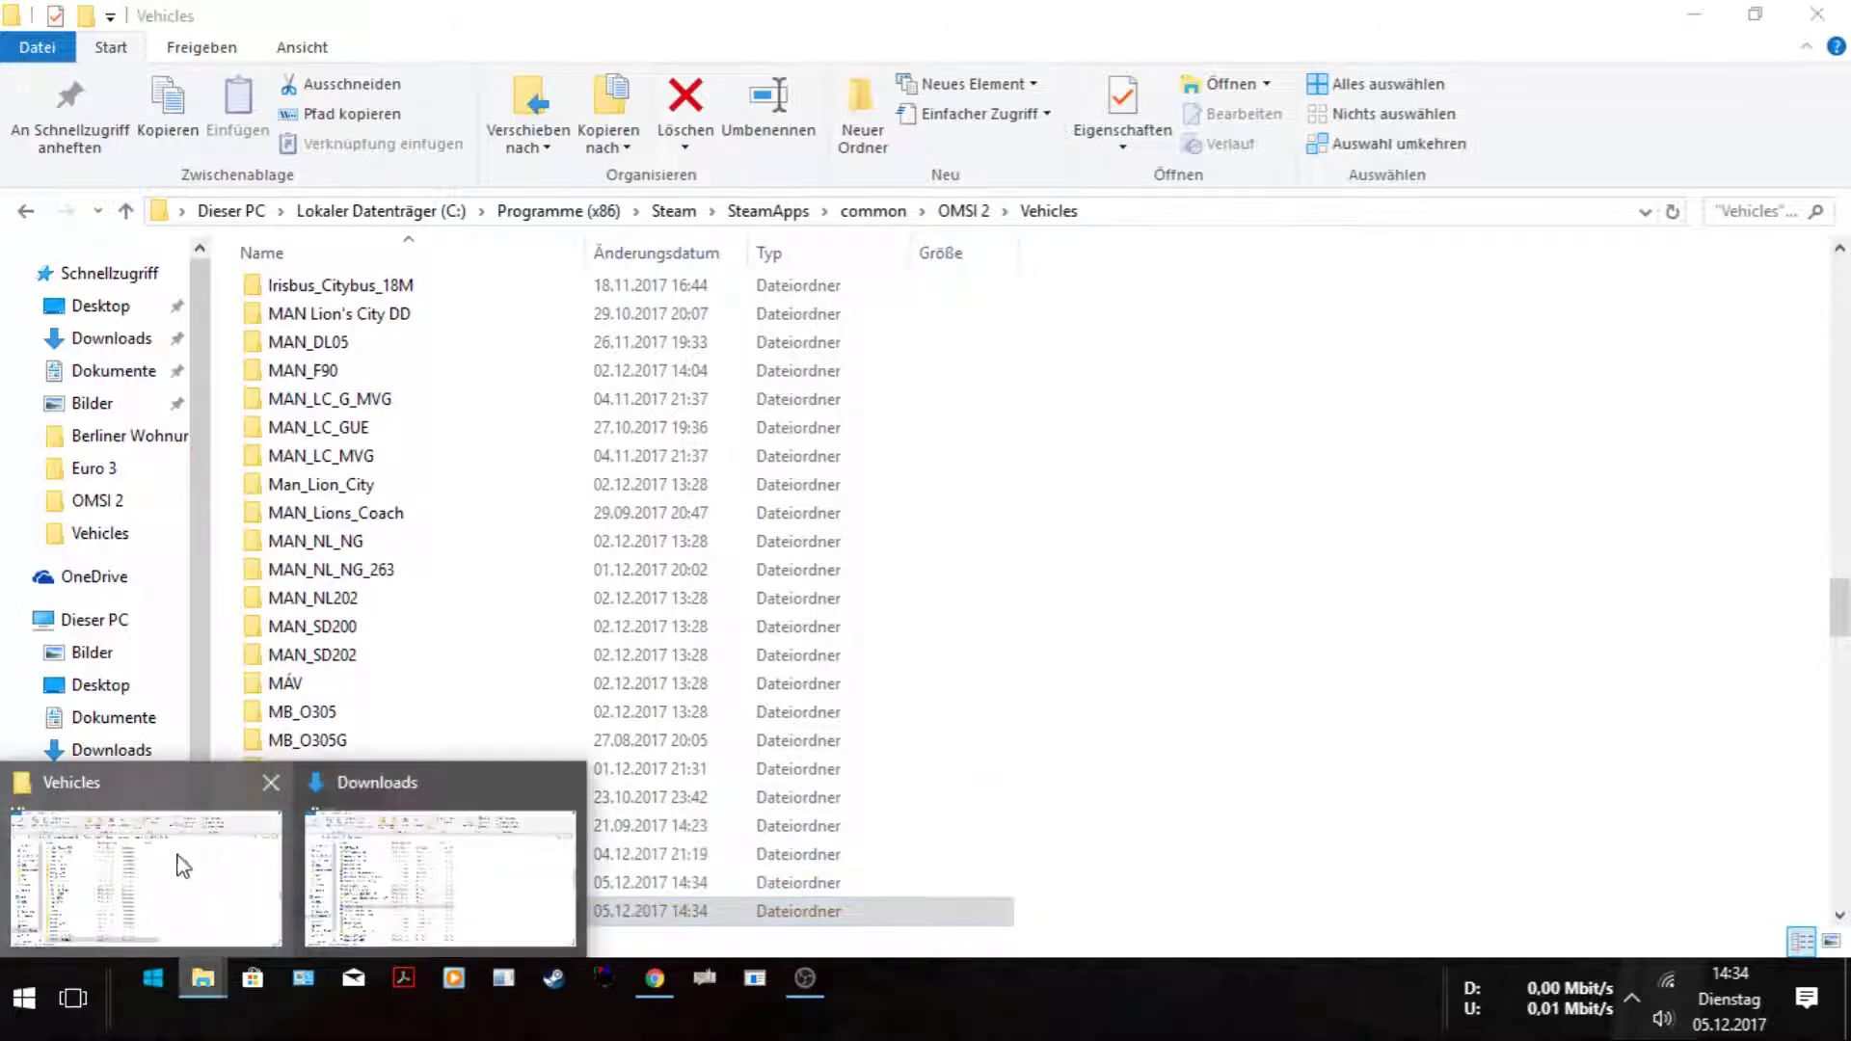
left_click(174, 859)
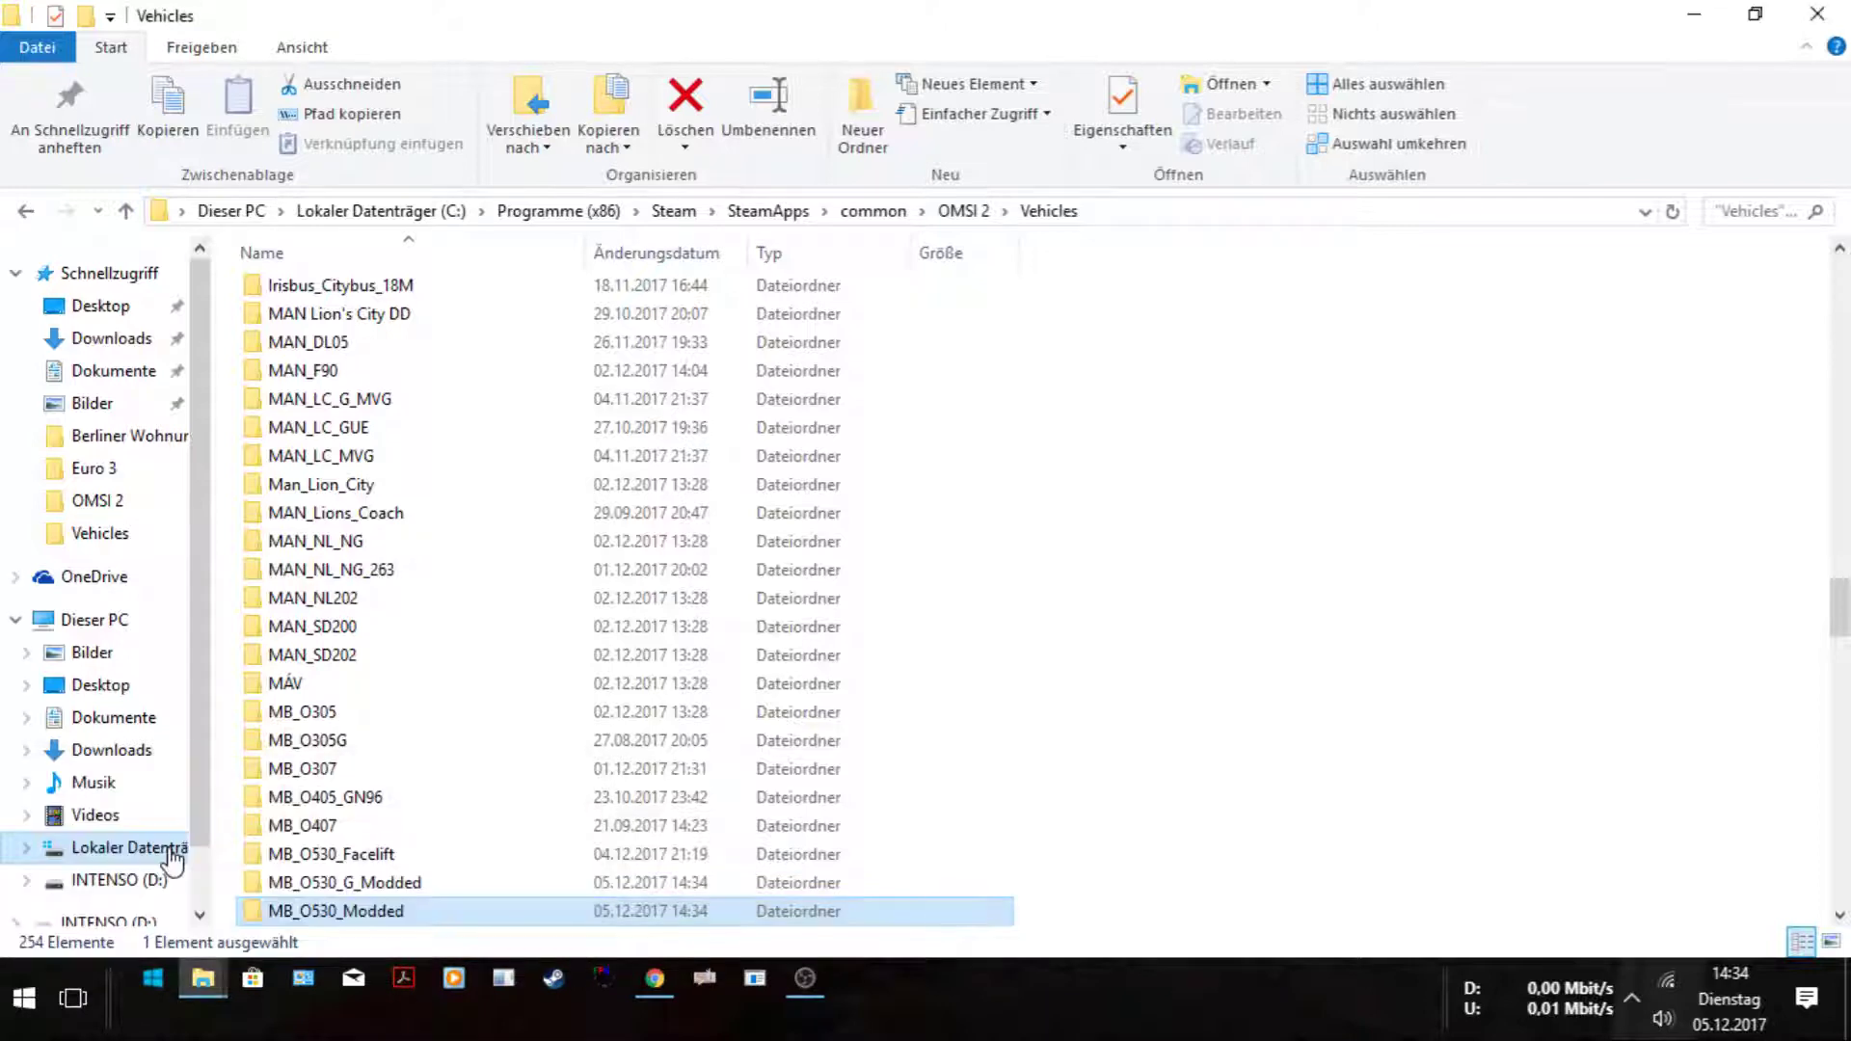
left_click(202, 980)
left_click(376, 878)
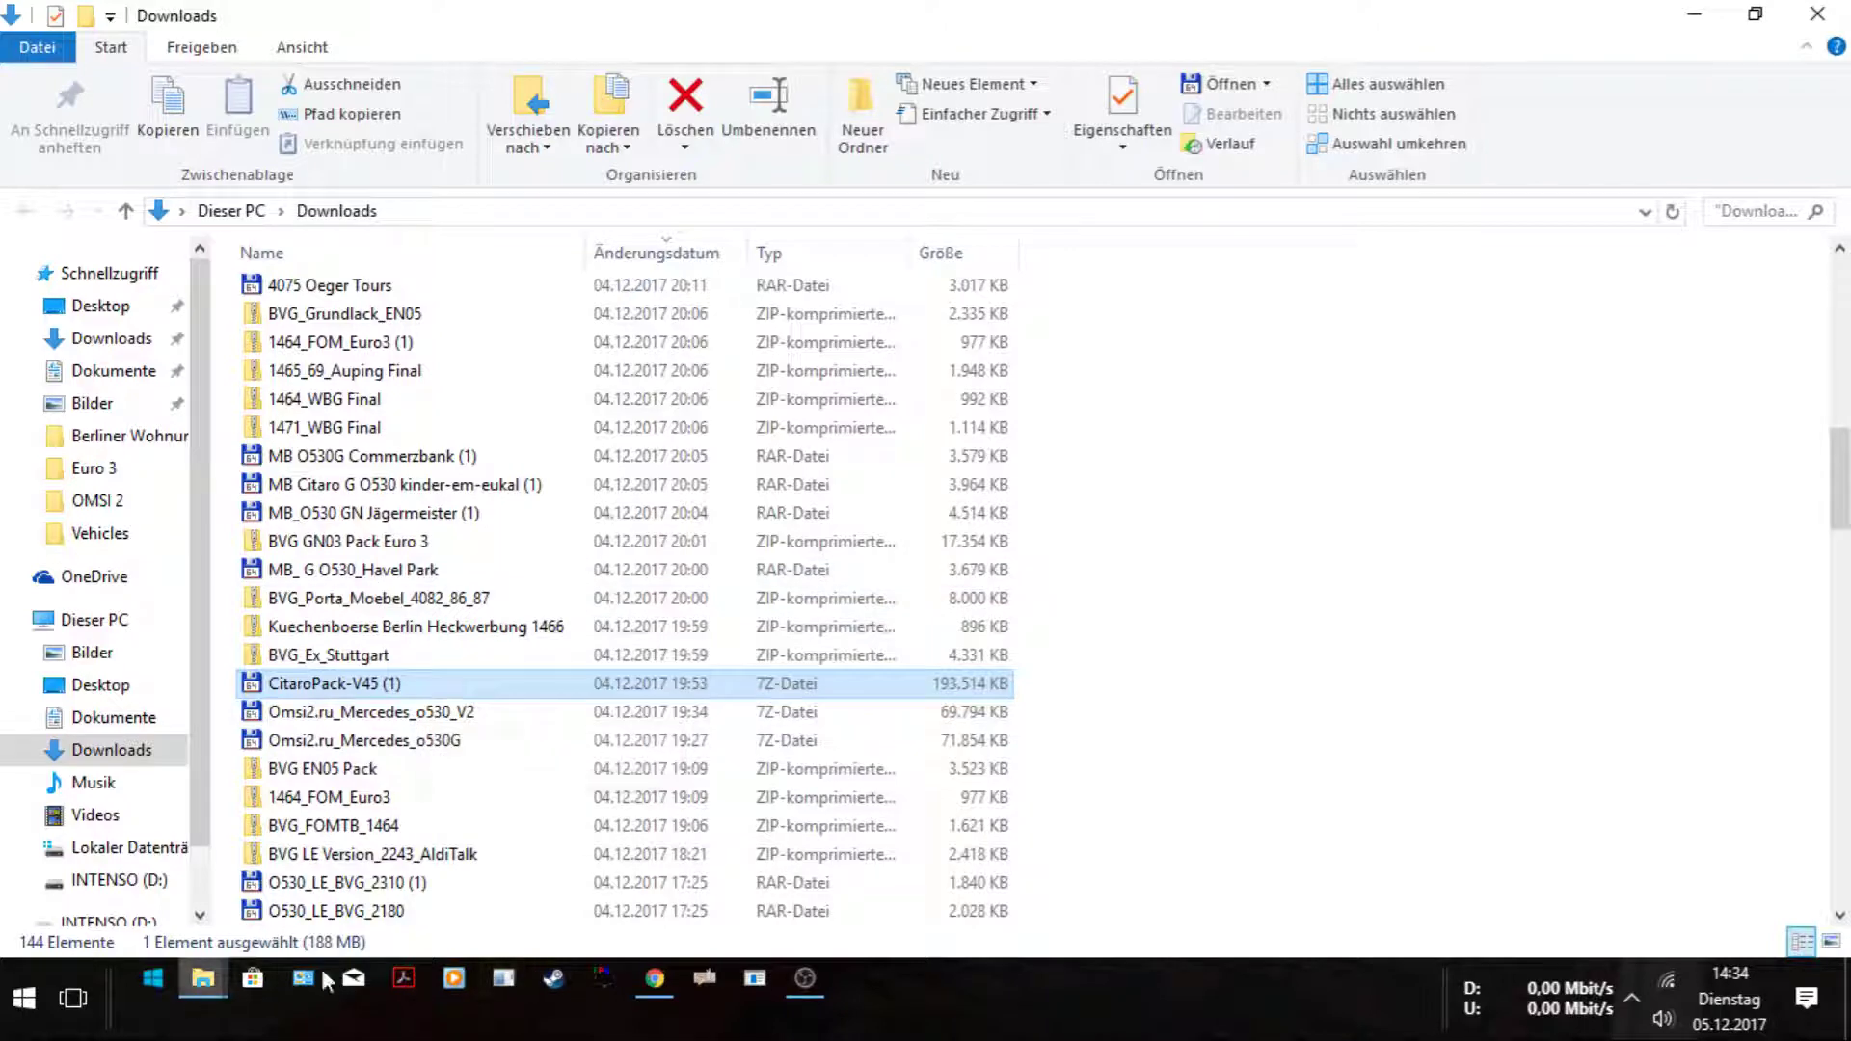
In Chrome, find the Mercedes Benz O530 "Citaro" entry in the mods and soundsets forum thread and examine its spoiler, then collapse it.
left_click(665, 983)
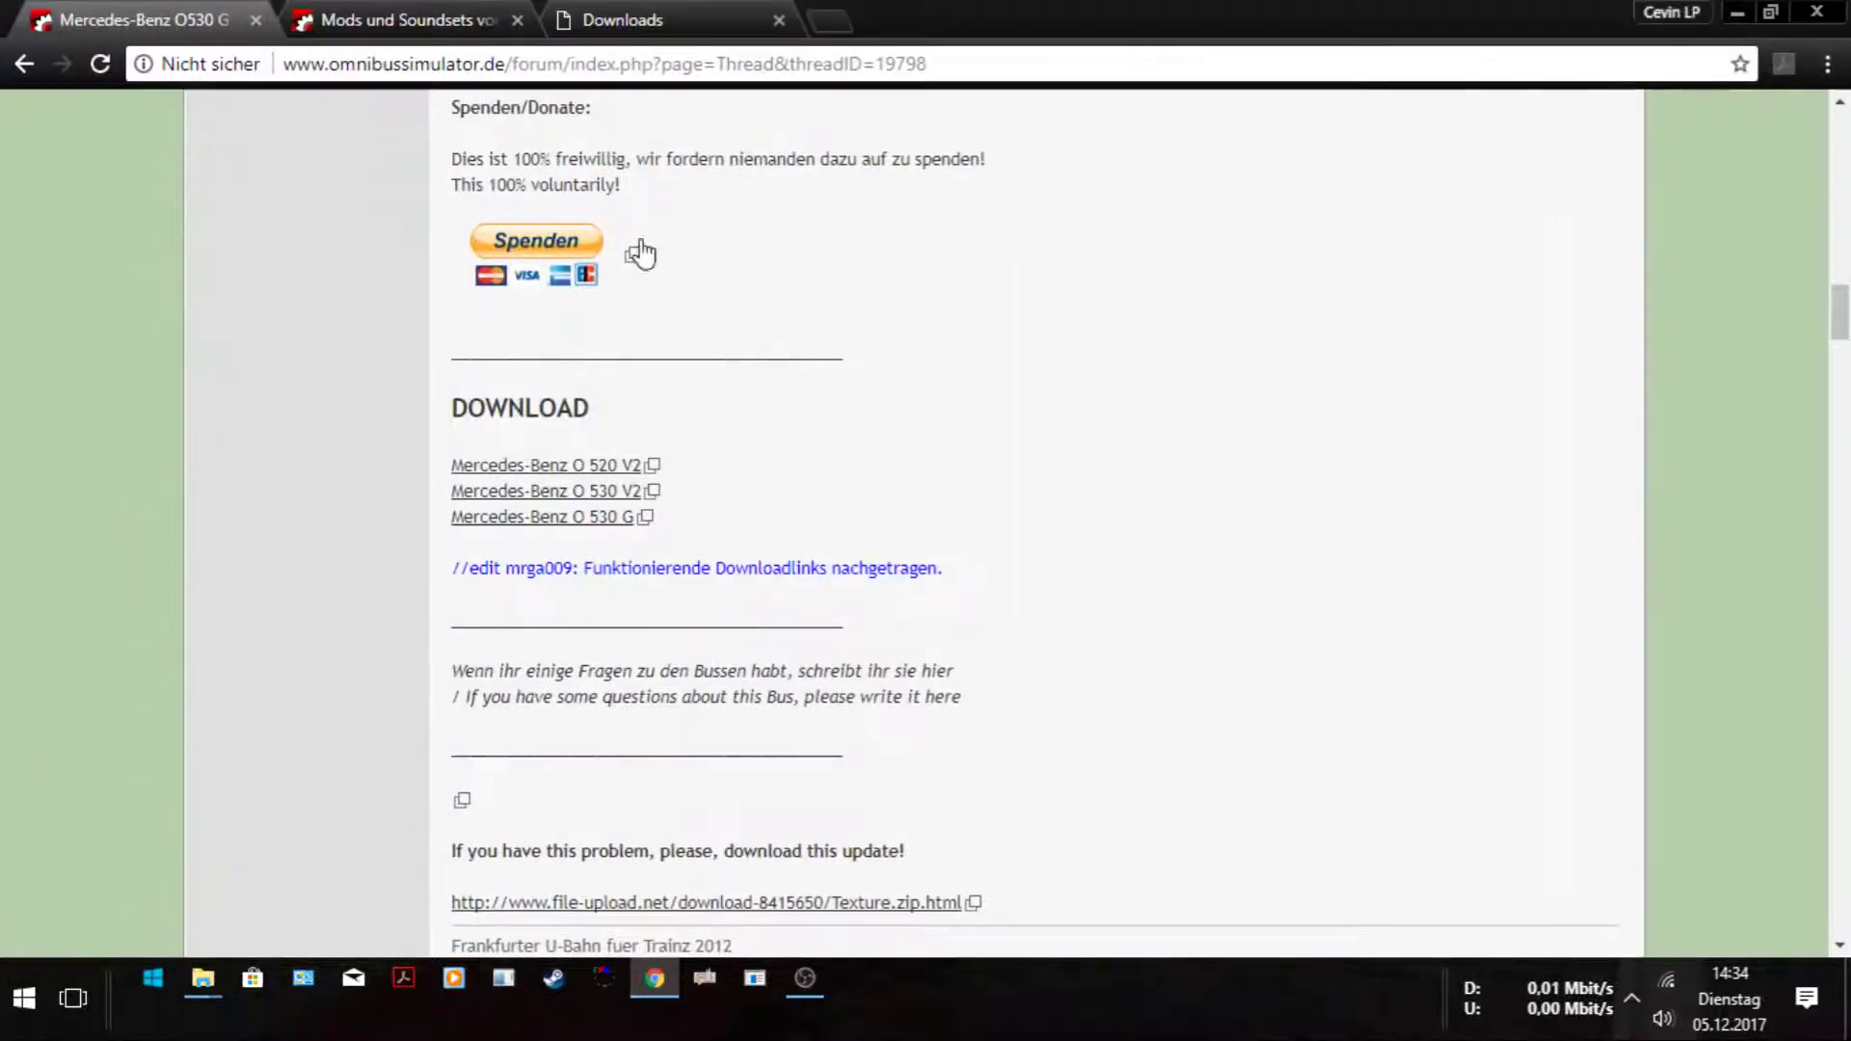
left_click(405, 19)
scroll(1016, 672, "up", 3)
scroll(987, 764, "up", 15)
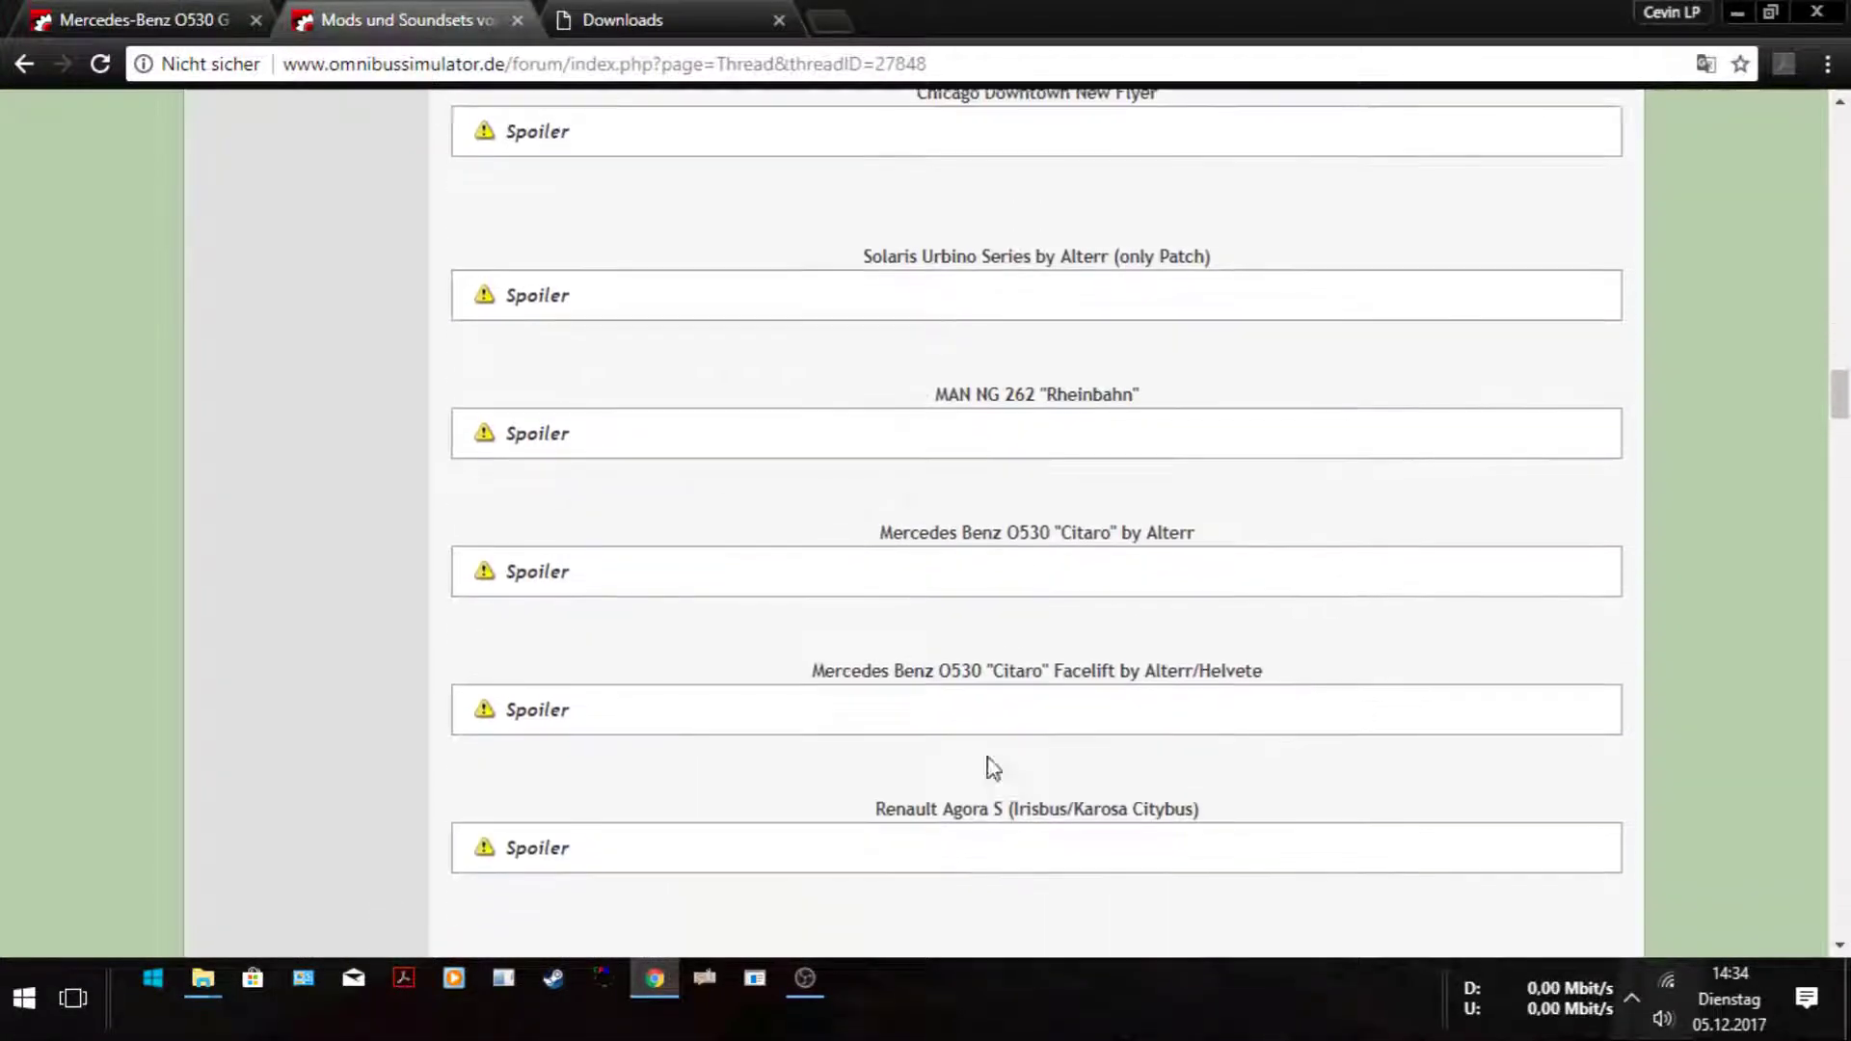
scroll(983, 771, "up", 3)
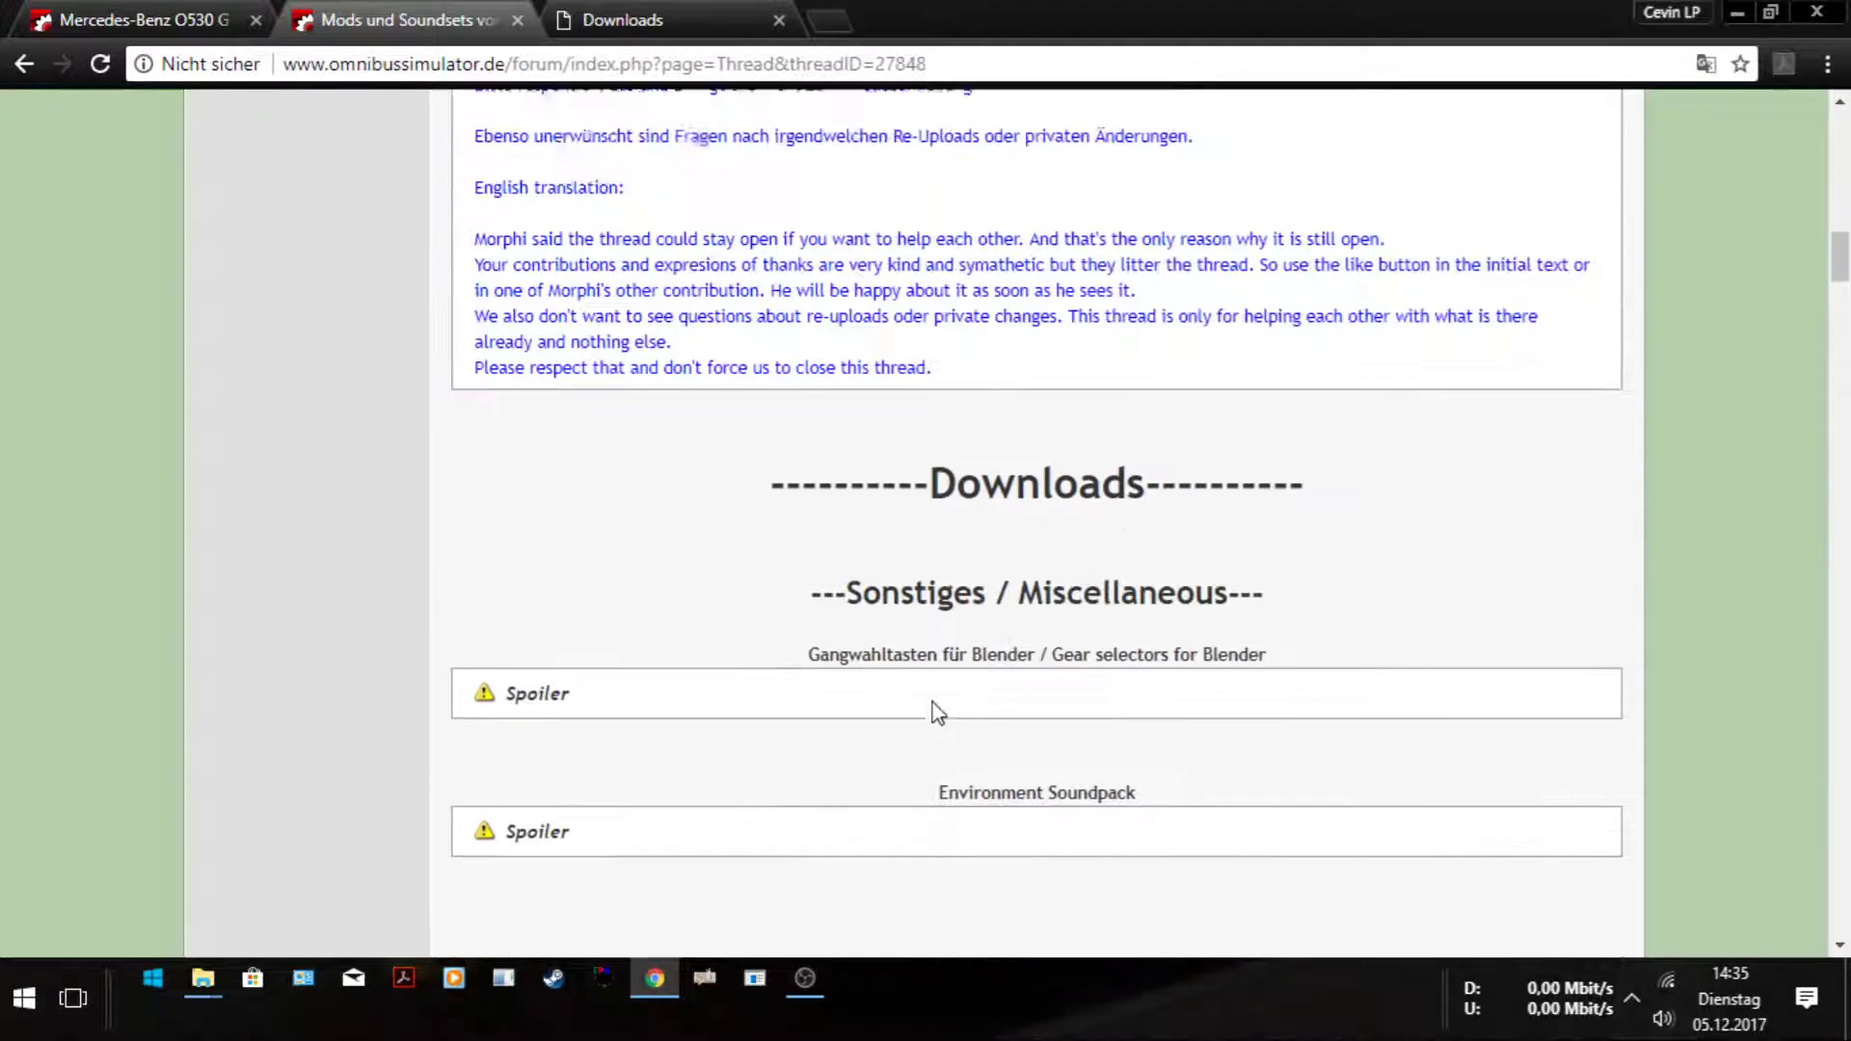
scroll(933, 711, "down", 4)
scroll(942, 462, "up", 1)
scroll(976, 431, "down", 6)
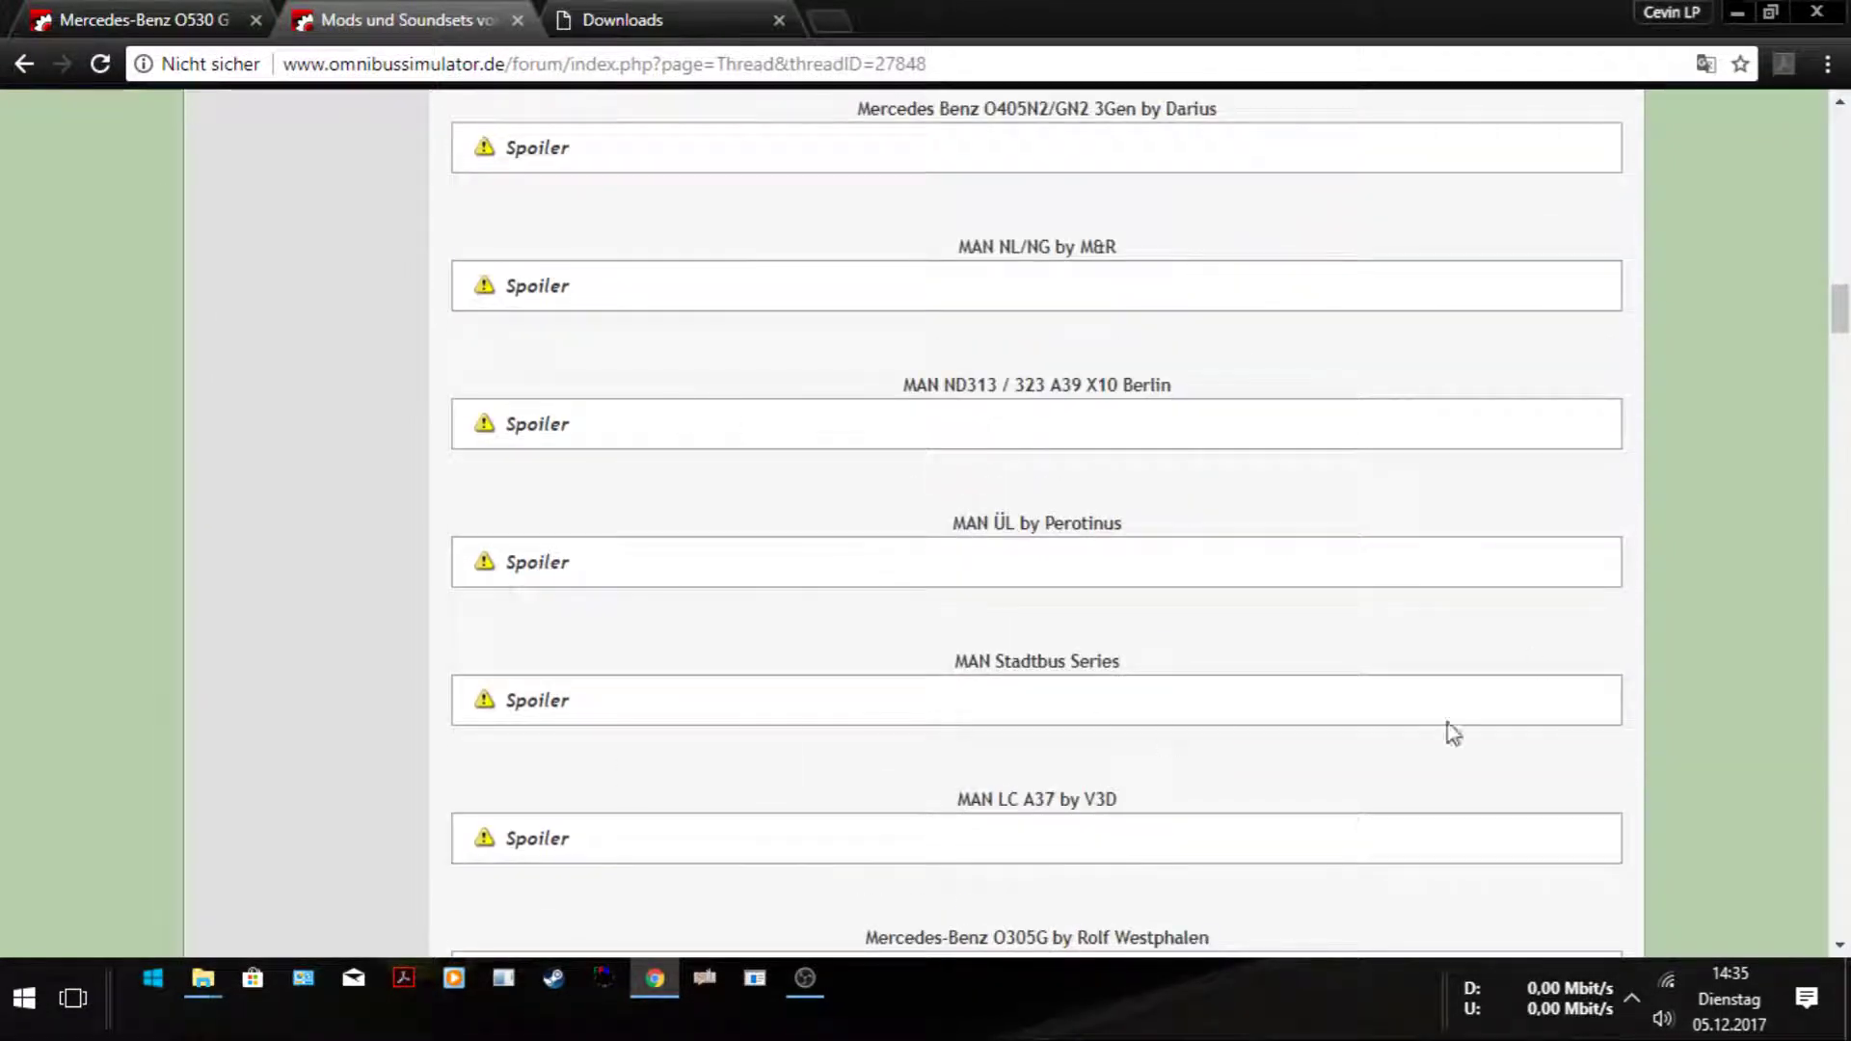
scroll(566, 657, "down", 10)
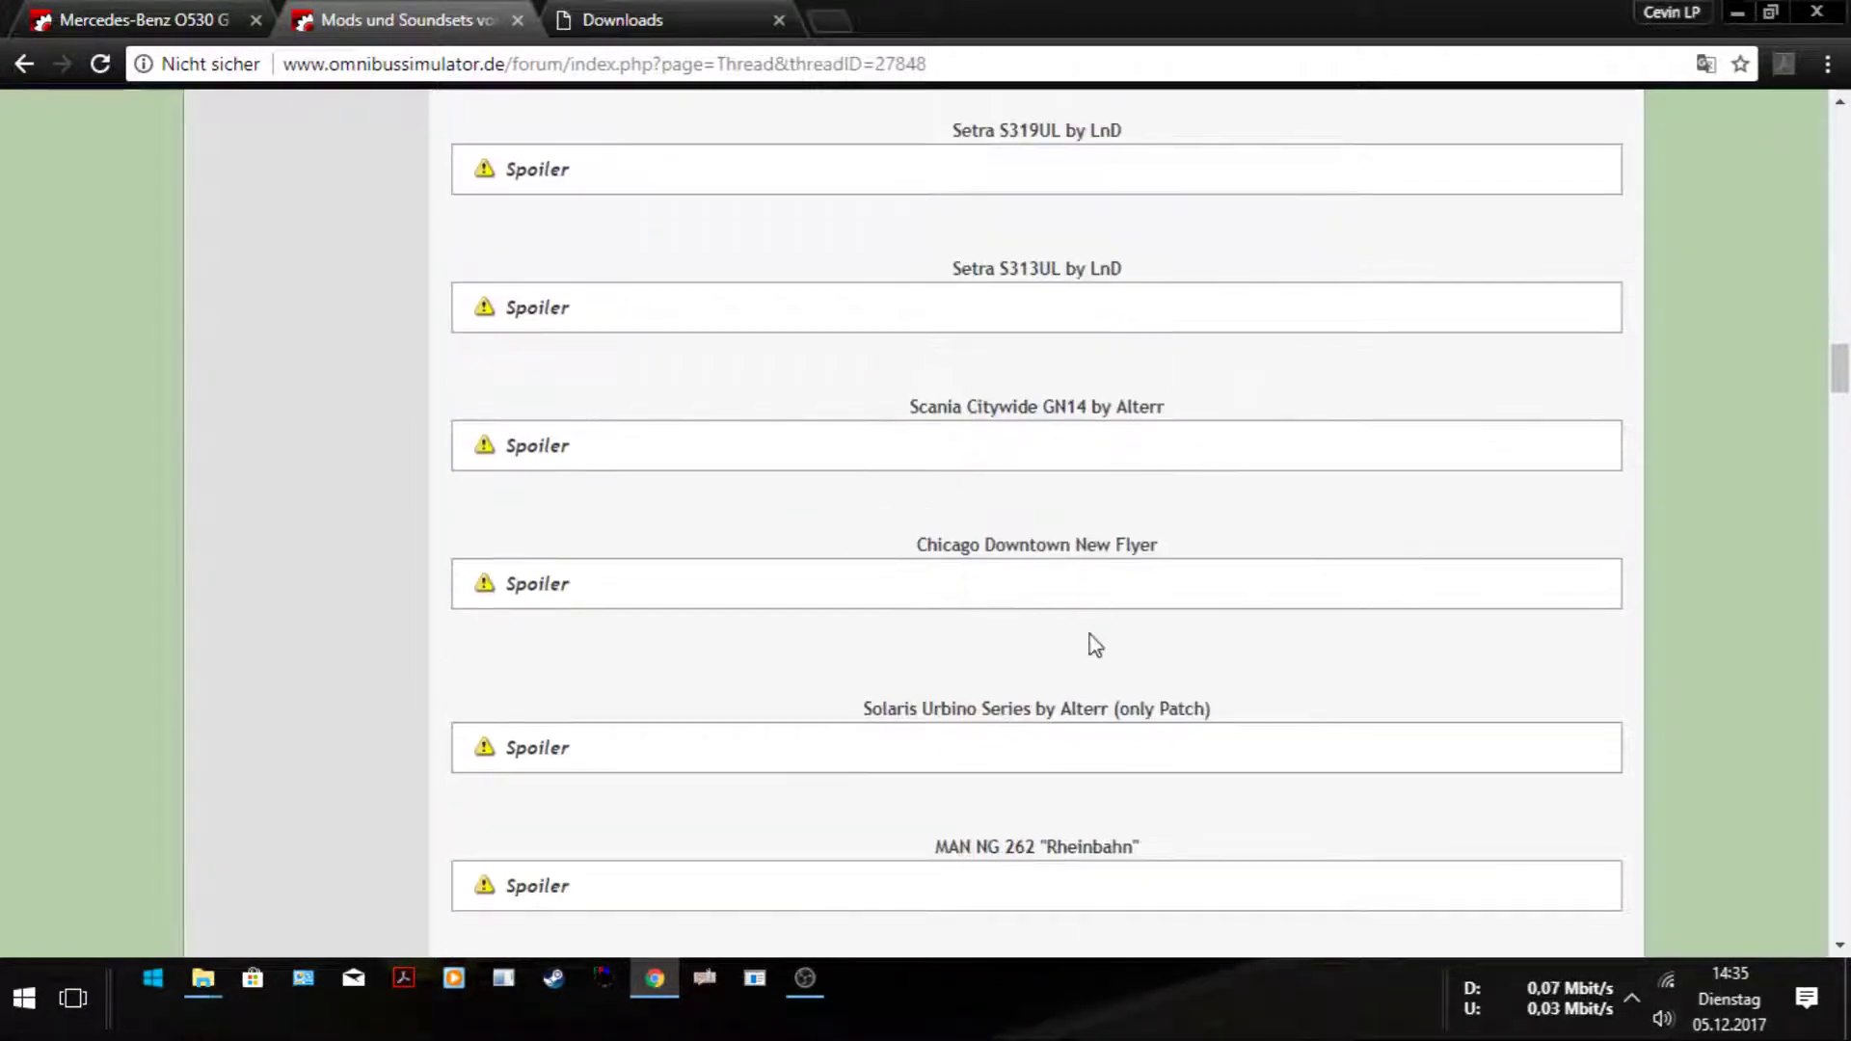
scroll(1028, 615, "down", 8)
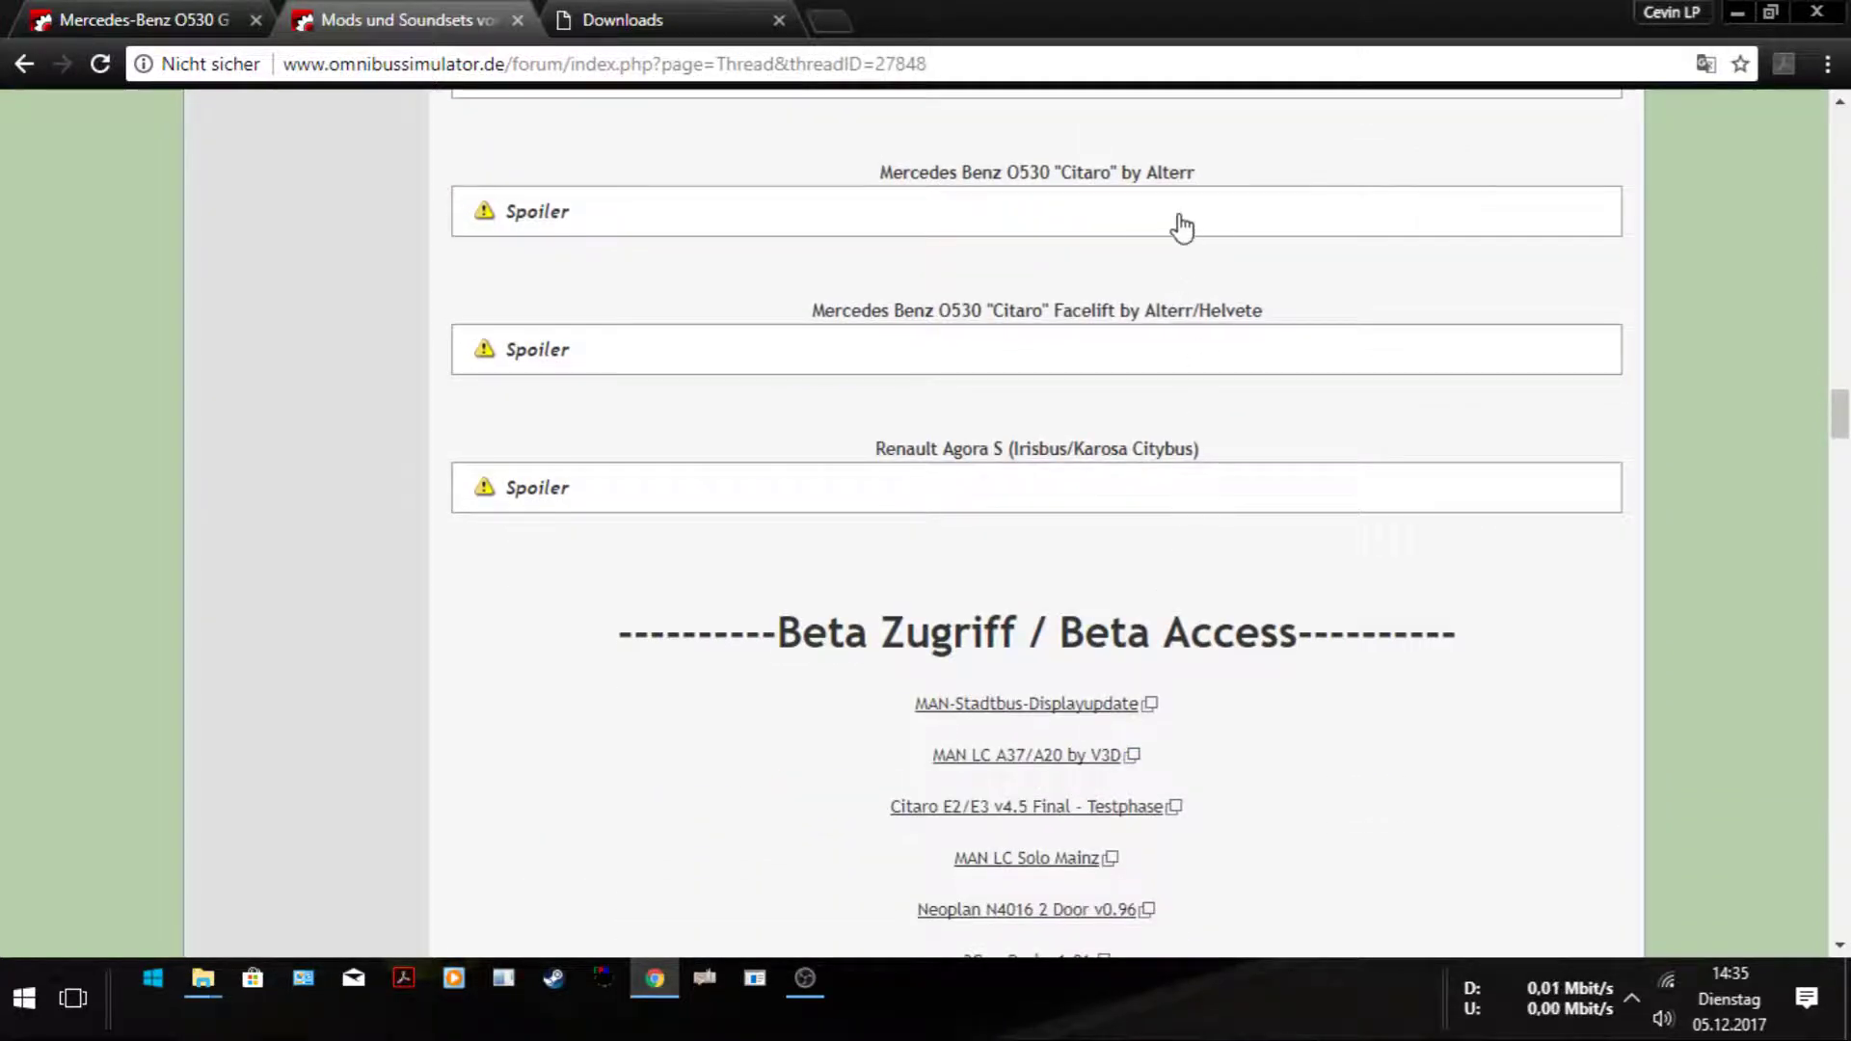
left_click(1180, 225)
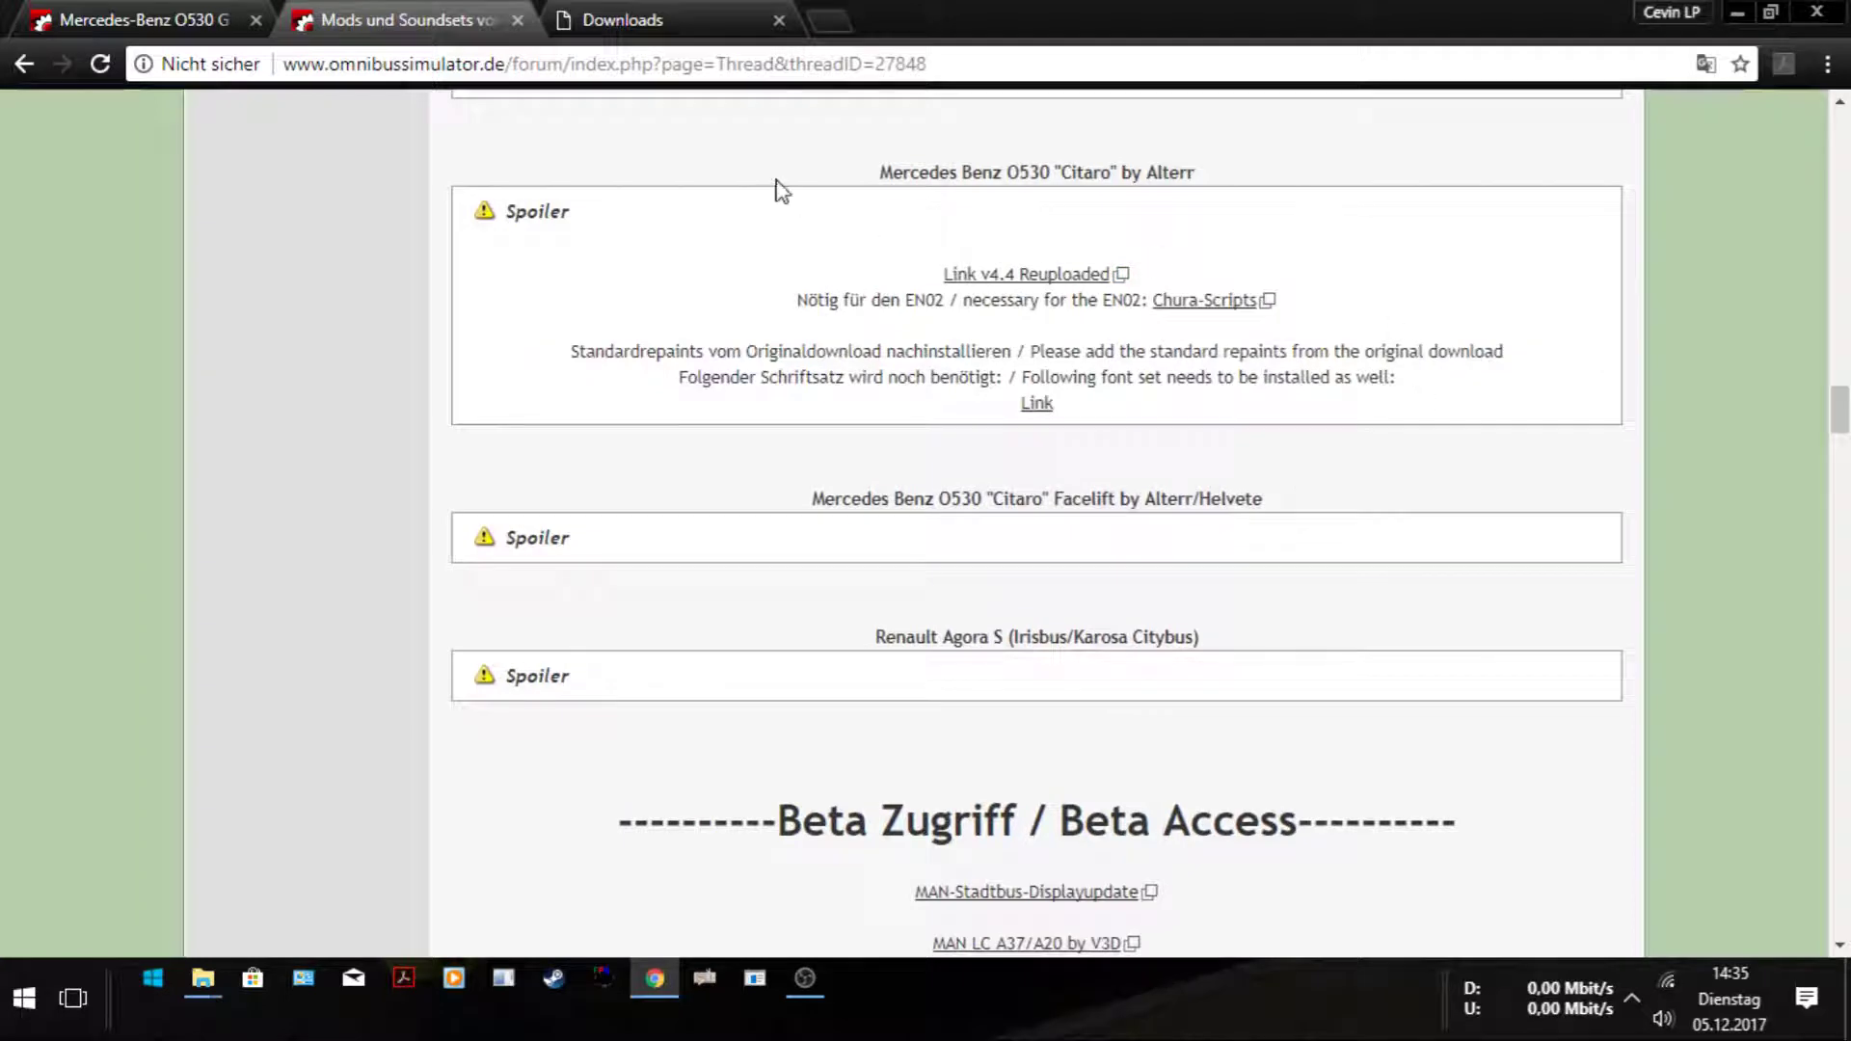
left_click(526, 214)
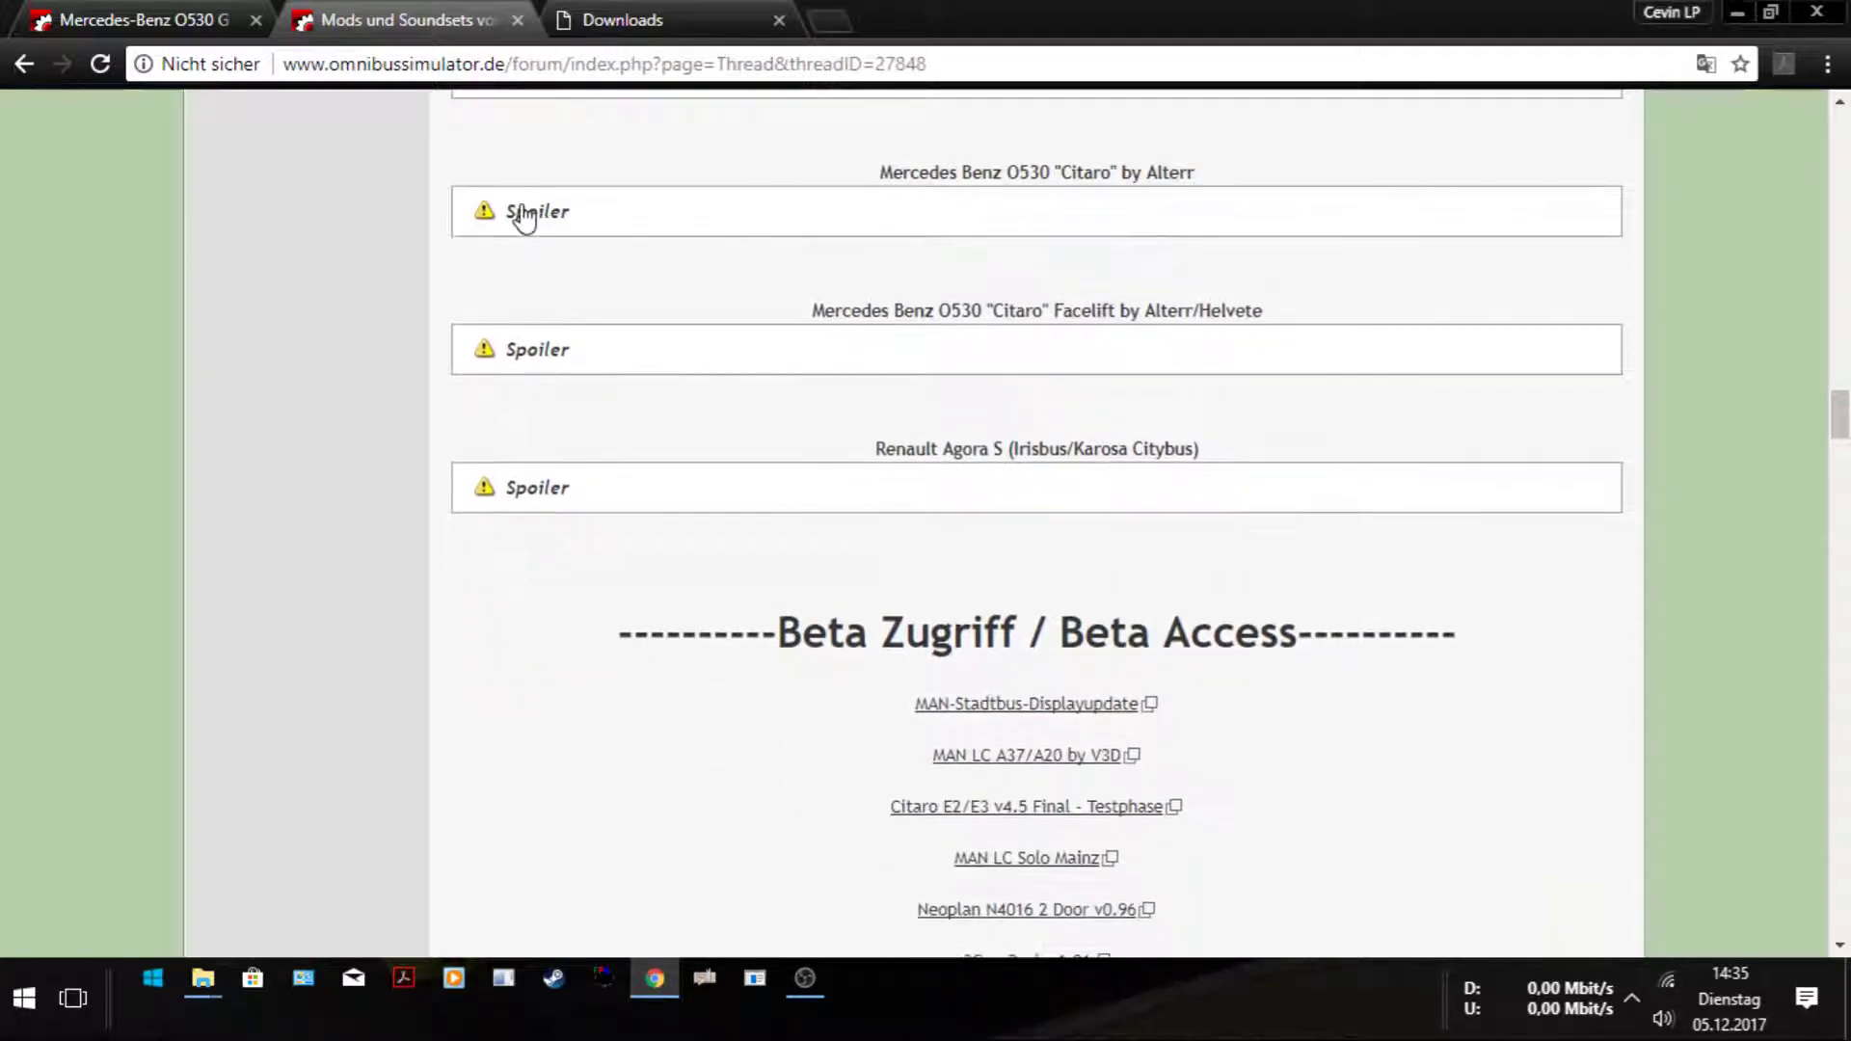
View the download page of Citaro E2/E3 v4.5 Final - Testphase from the Beta Access list in a separate tab and close it.
scroll(1070, 507, "down", 4)
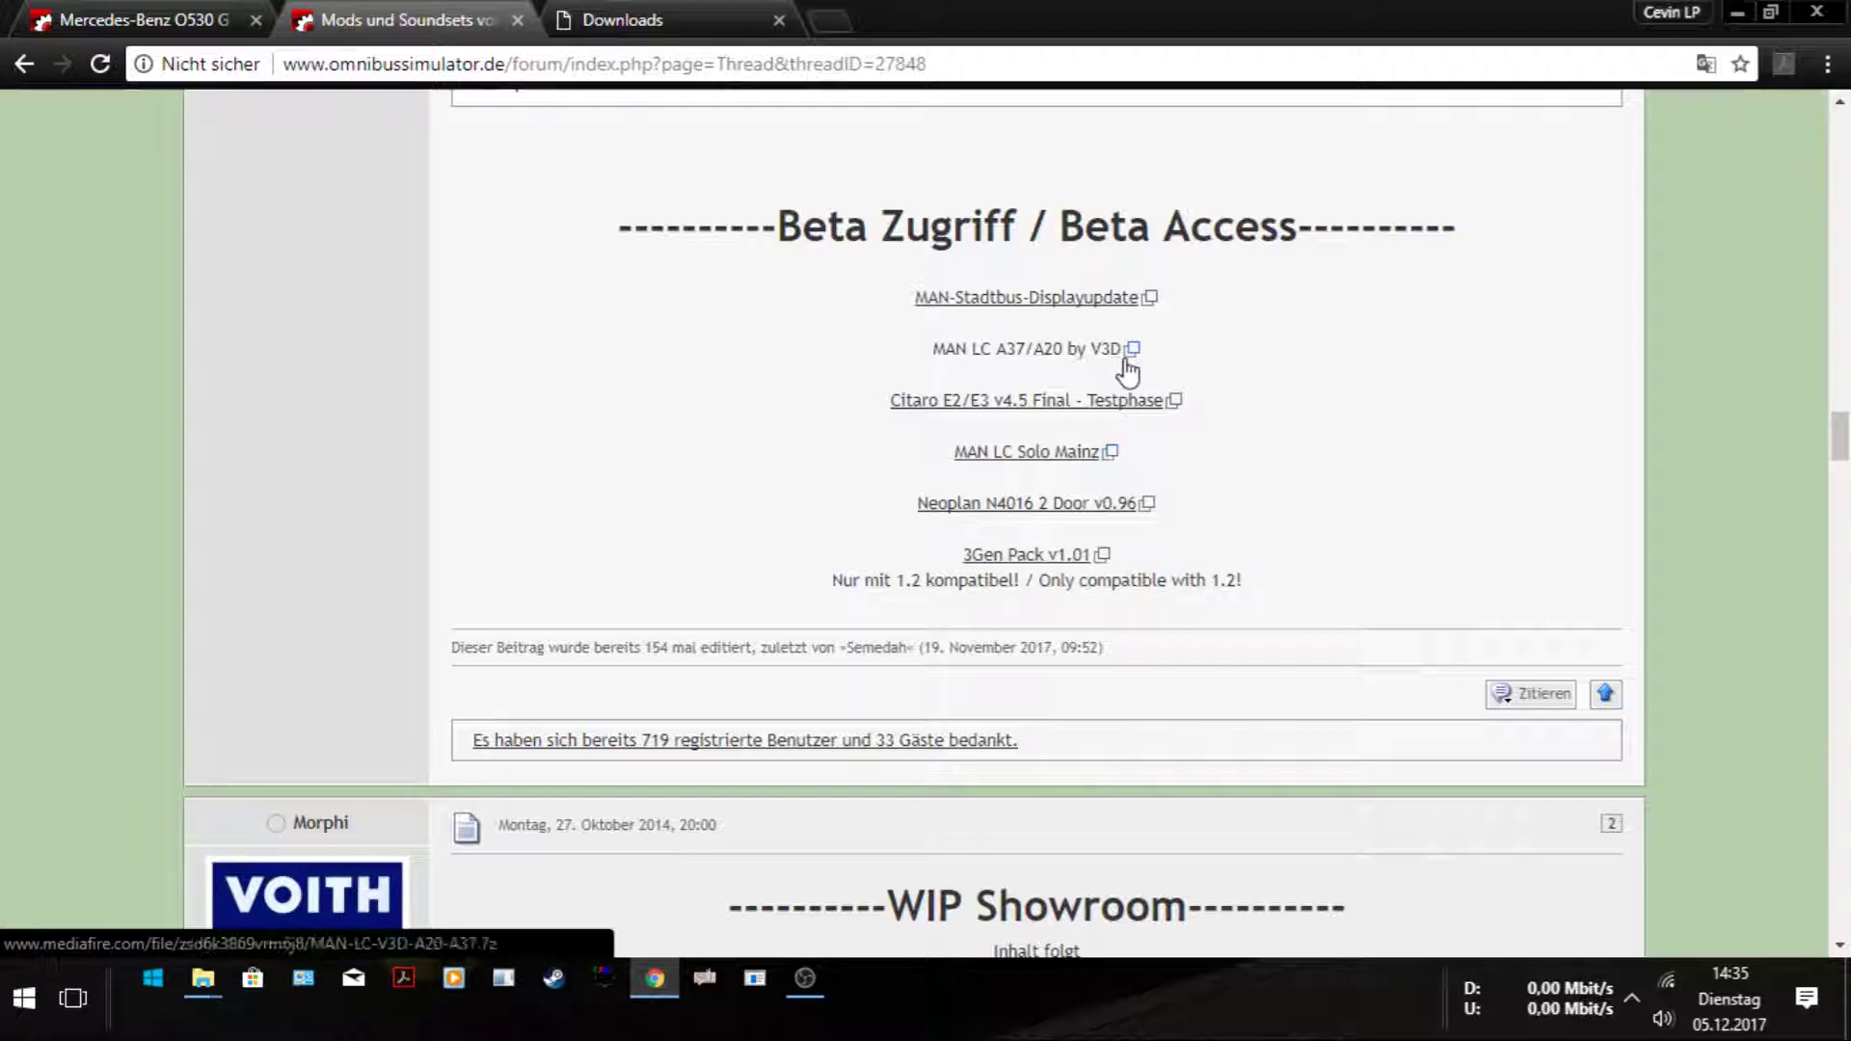
right_click(1112, 415)
right_click(1109, 403)
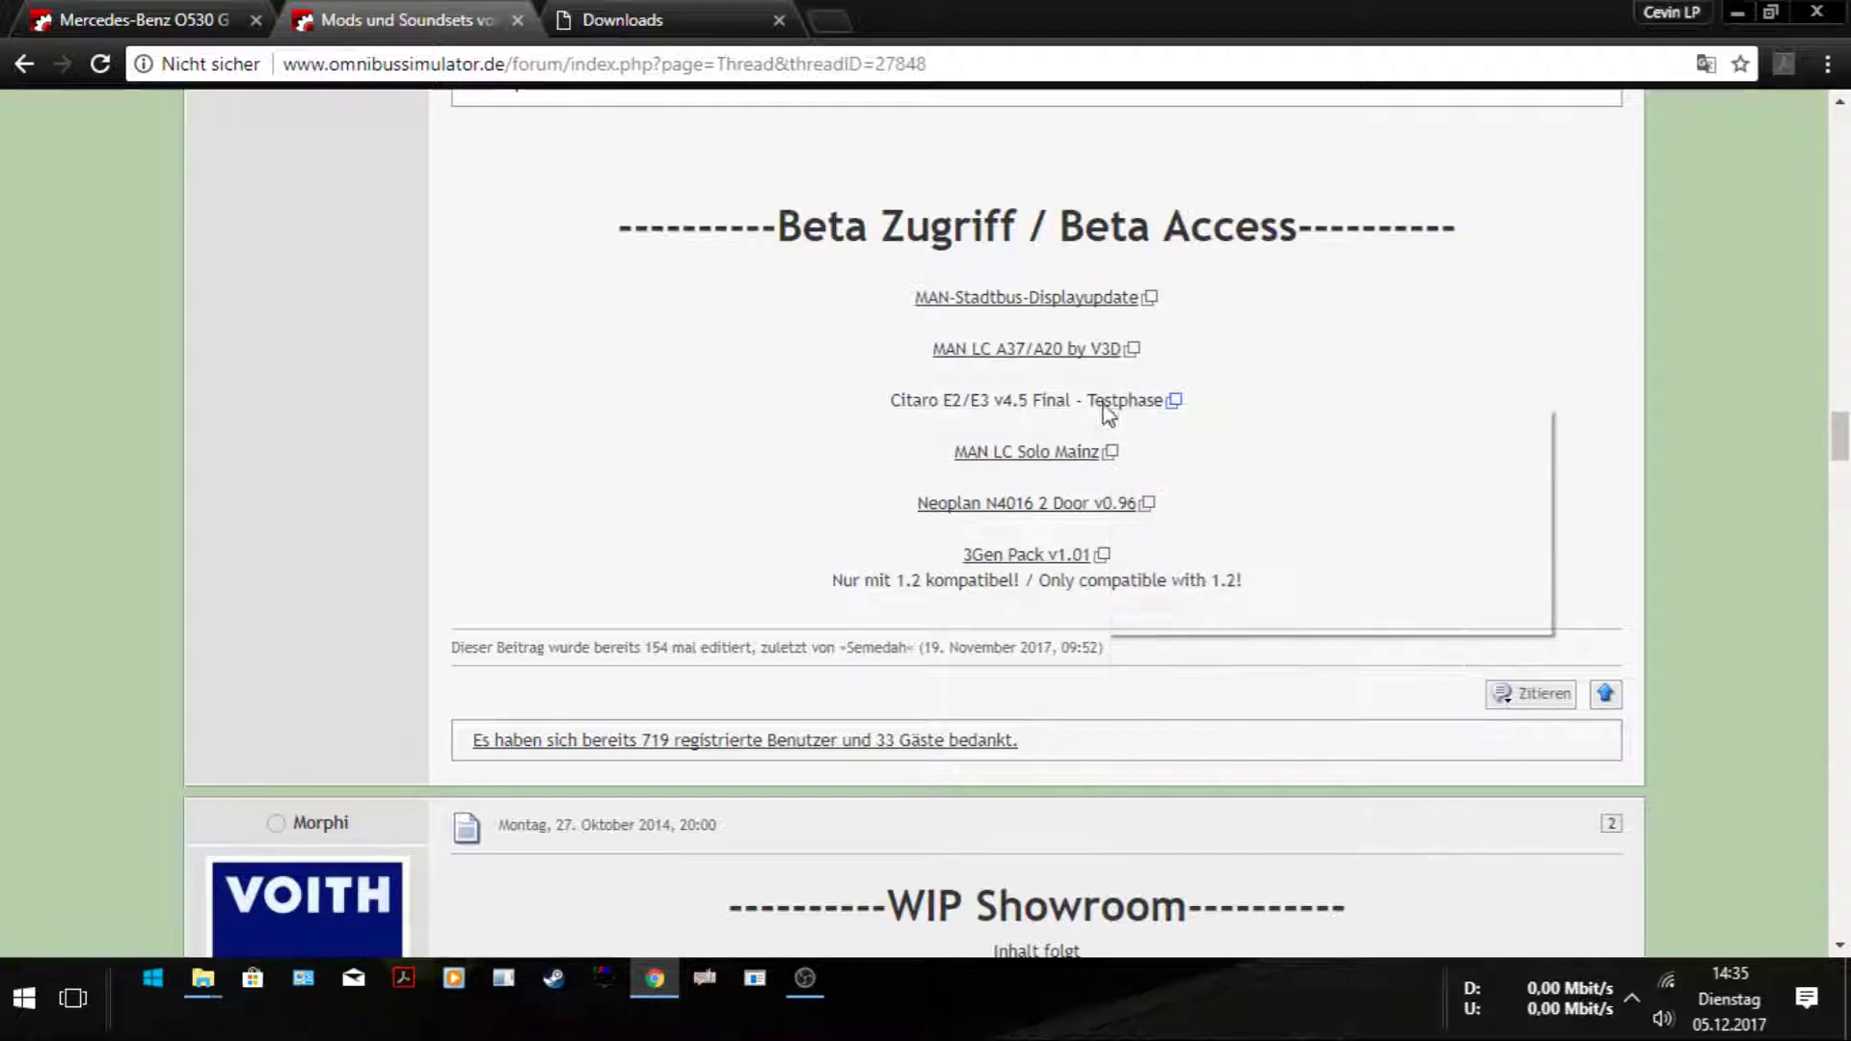
right_click(1118, 403)
left_click(1196, 424)
left_click(664, 14)
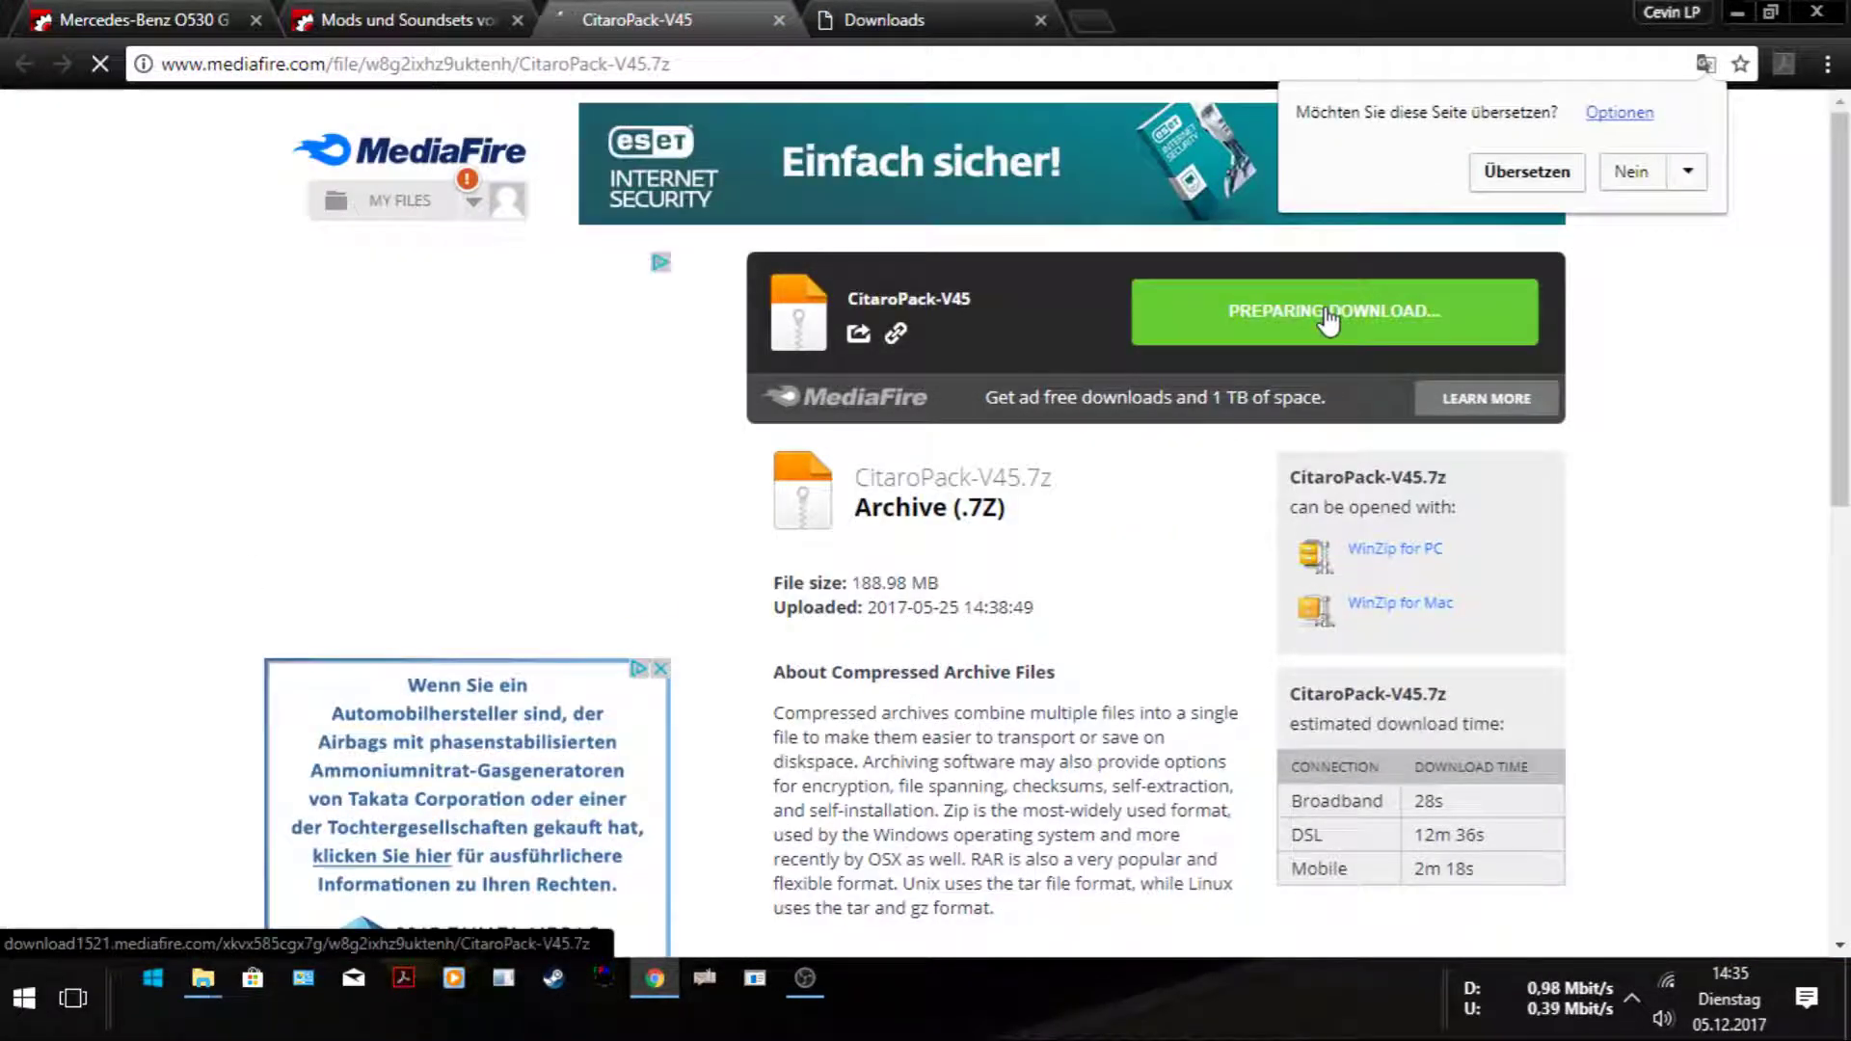
left_click(779, 20)
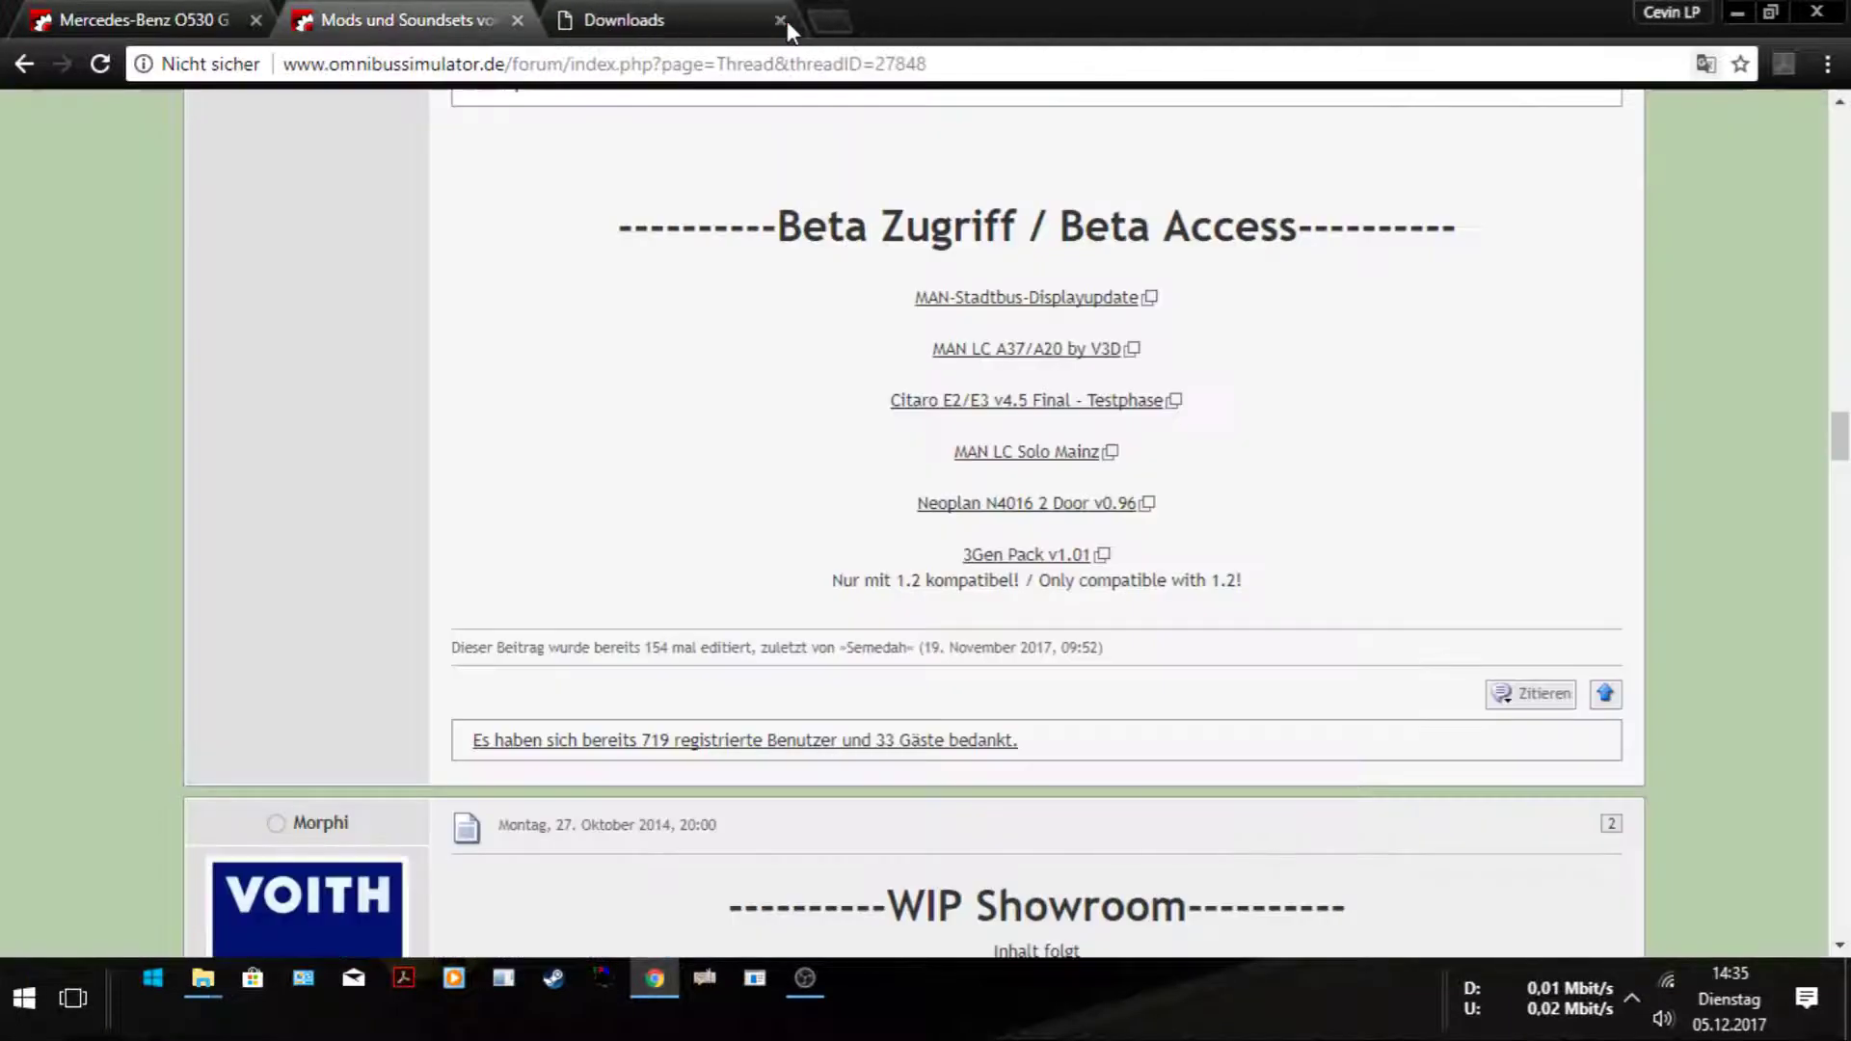
Look through the aj-modding.de downloads page for Citaro mods, down to the Citaro Ü & GÜ Pack for v4.5.
left_click(662, 13)
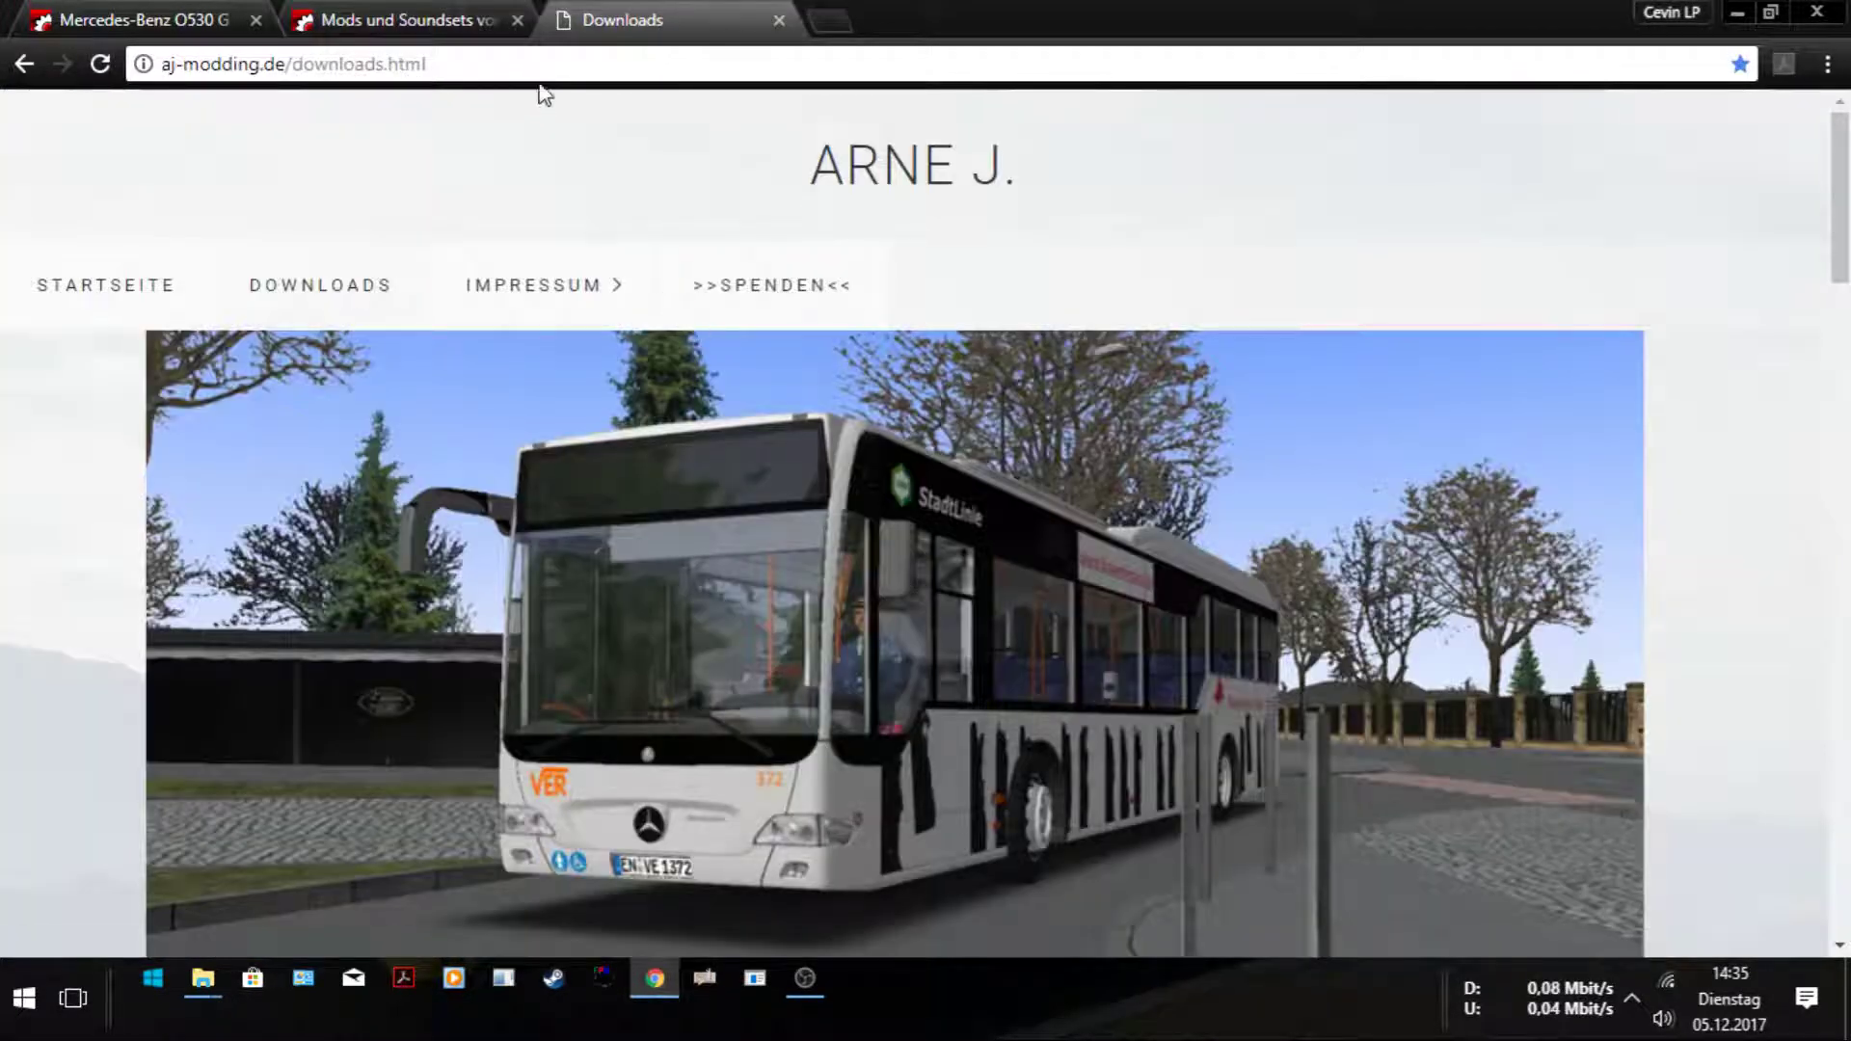
left_click_drag(402, 73, 172, 85)
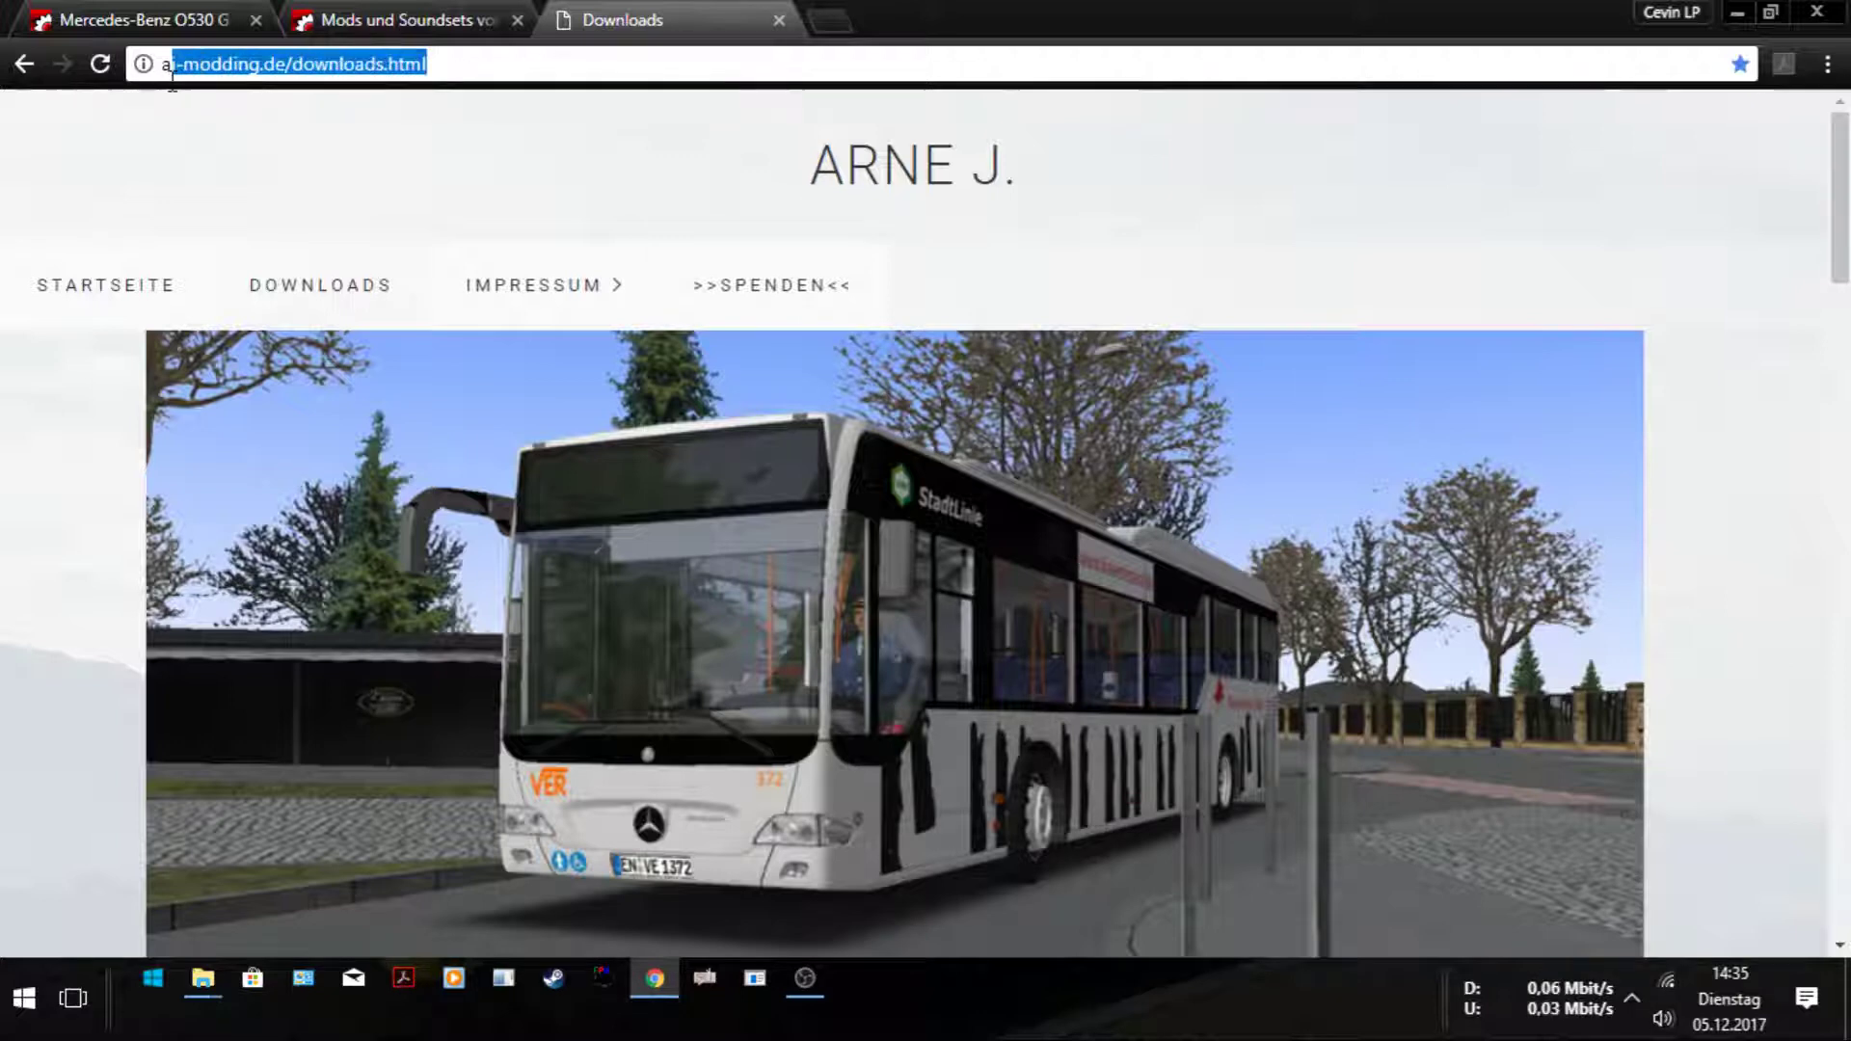
left_click(651, 147)
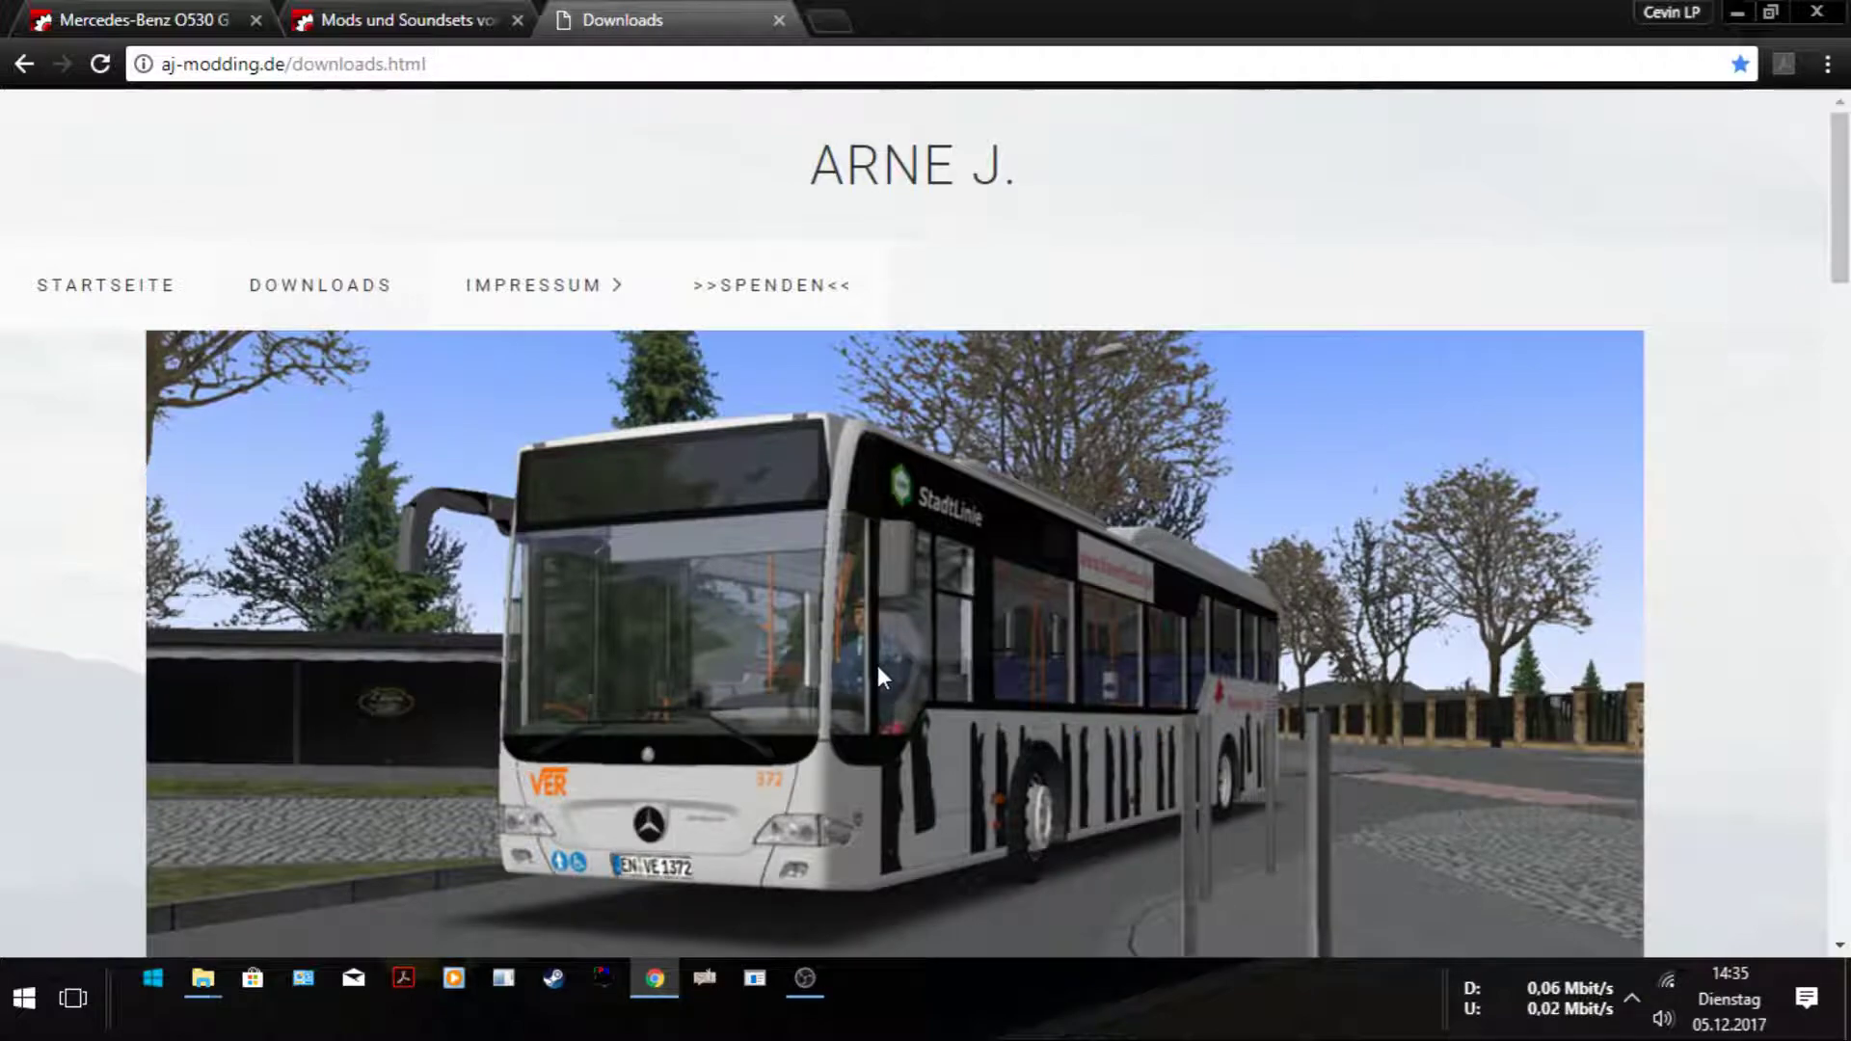
scroll(870, 713, "down", 8)
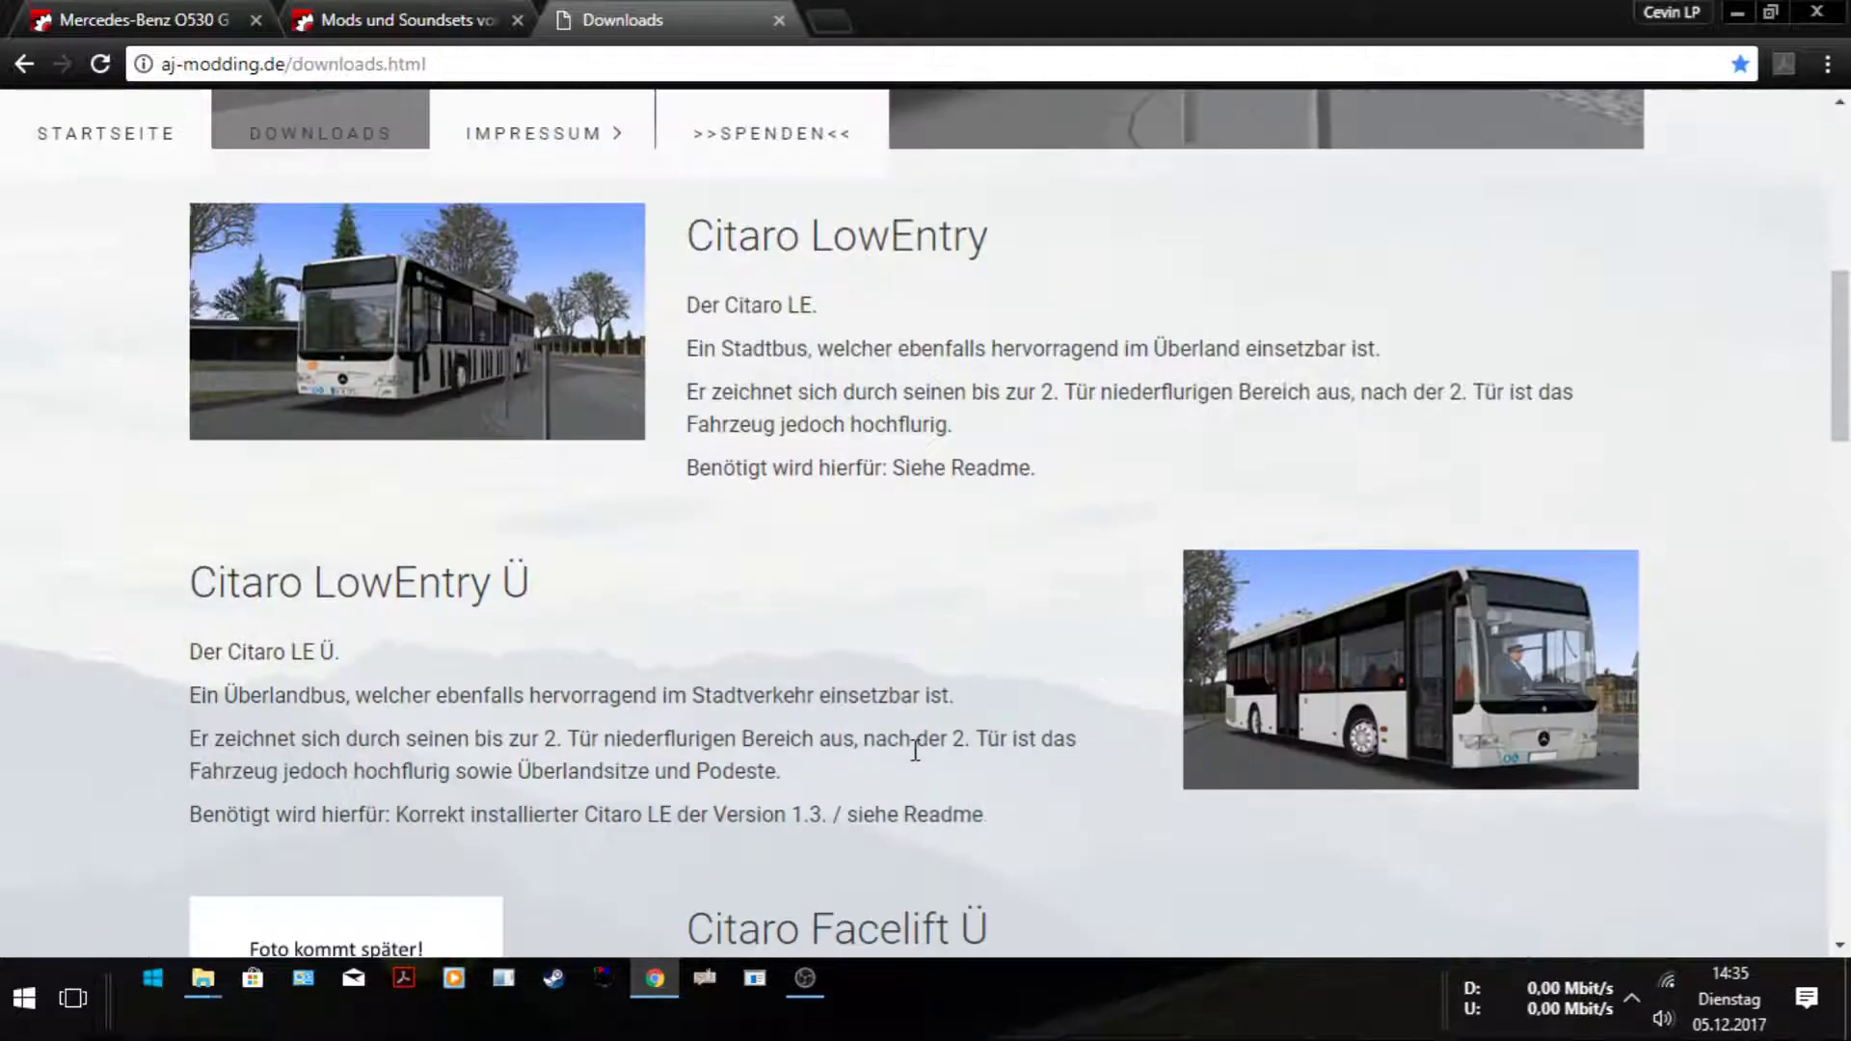
scroll(912, 730, "down", 12)
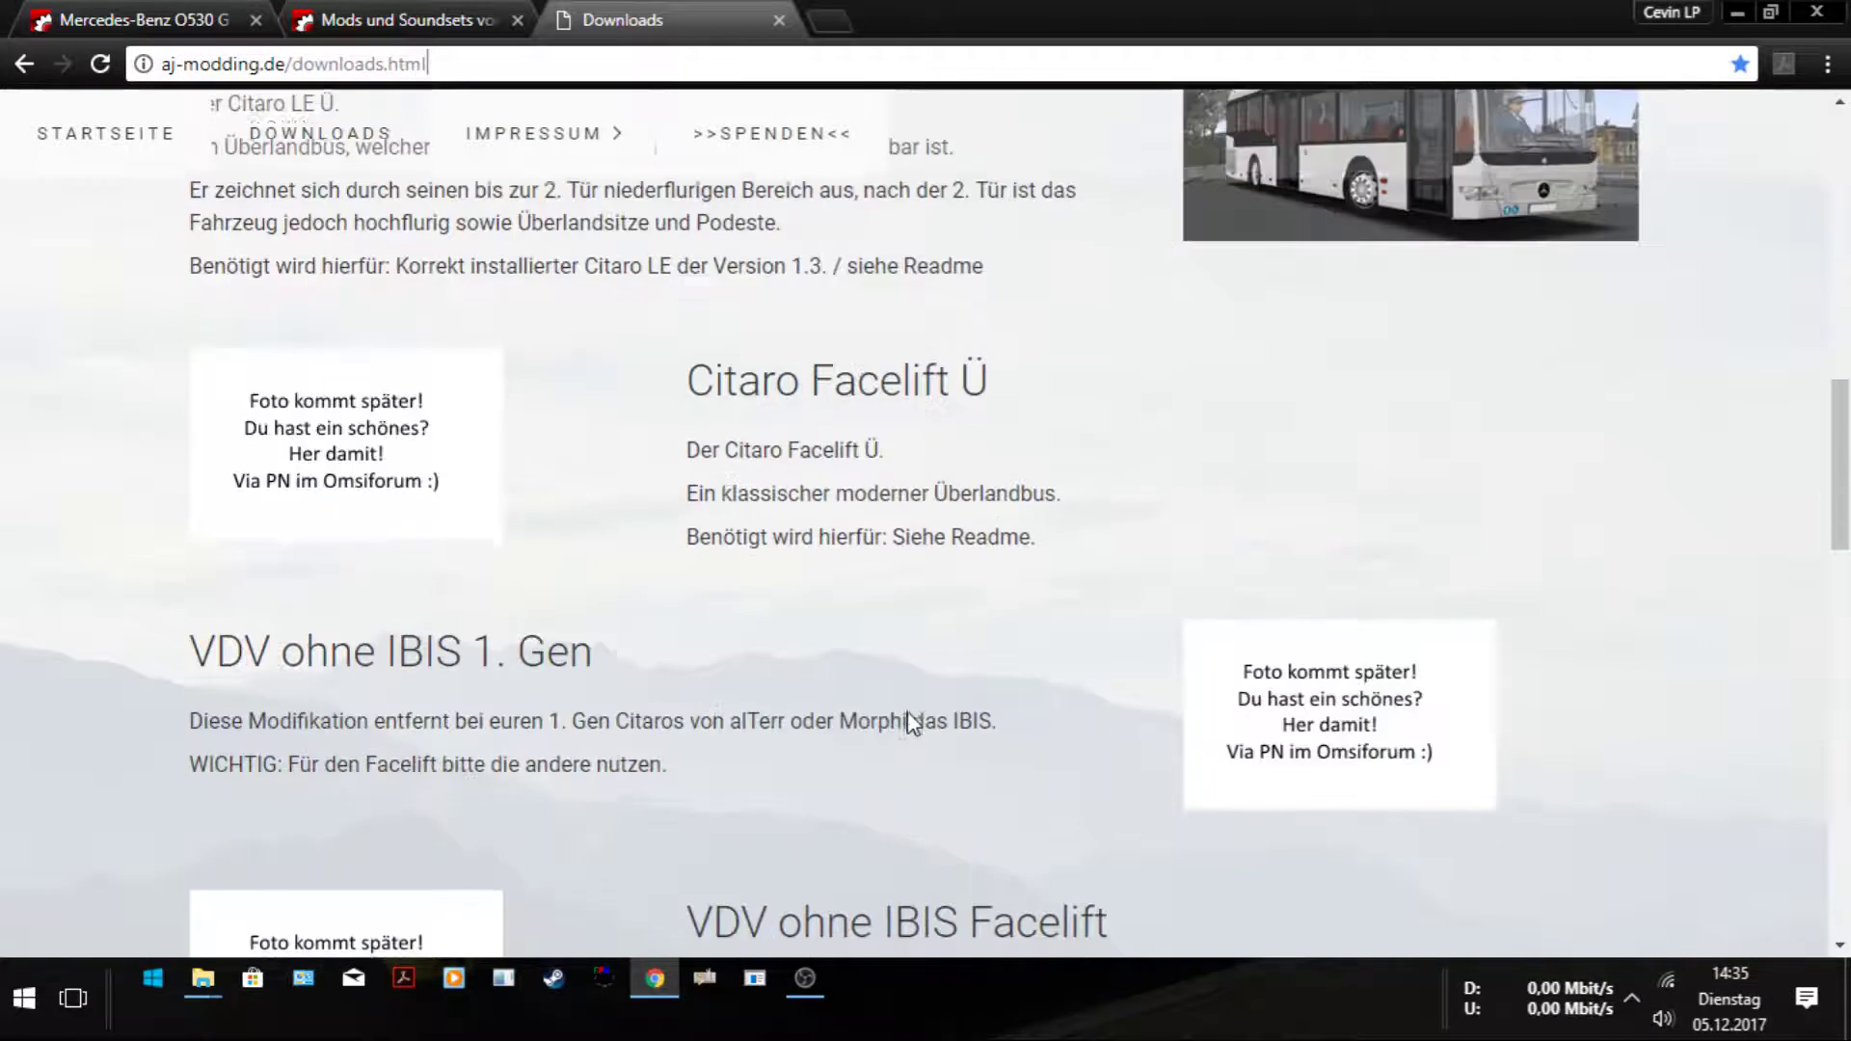
scroll(898, 712, "up", 3)
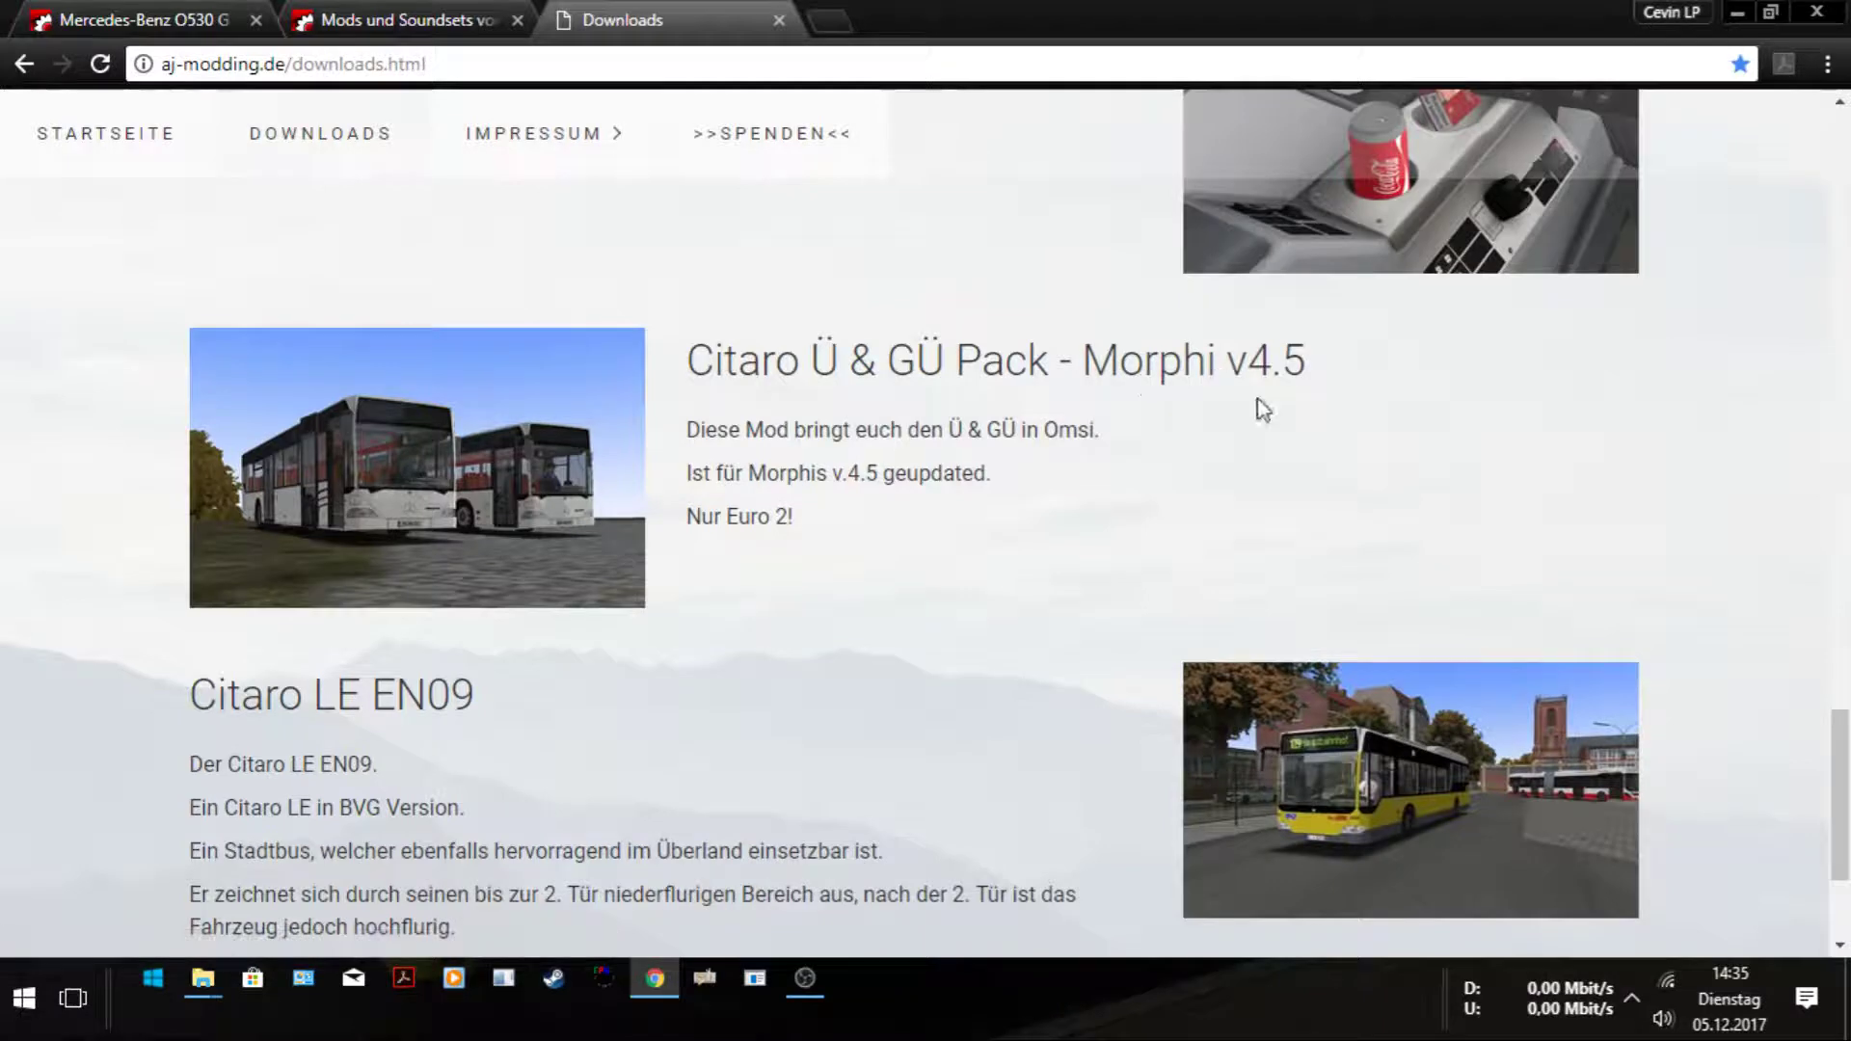
left_click(399, 511)
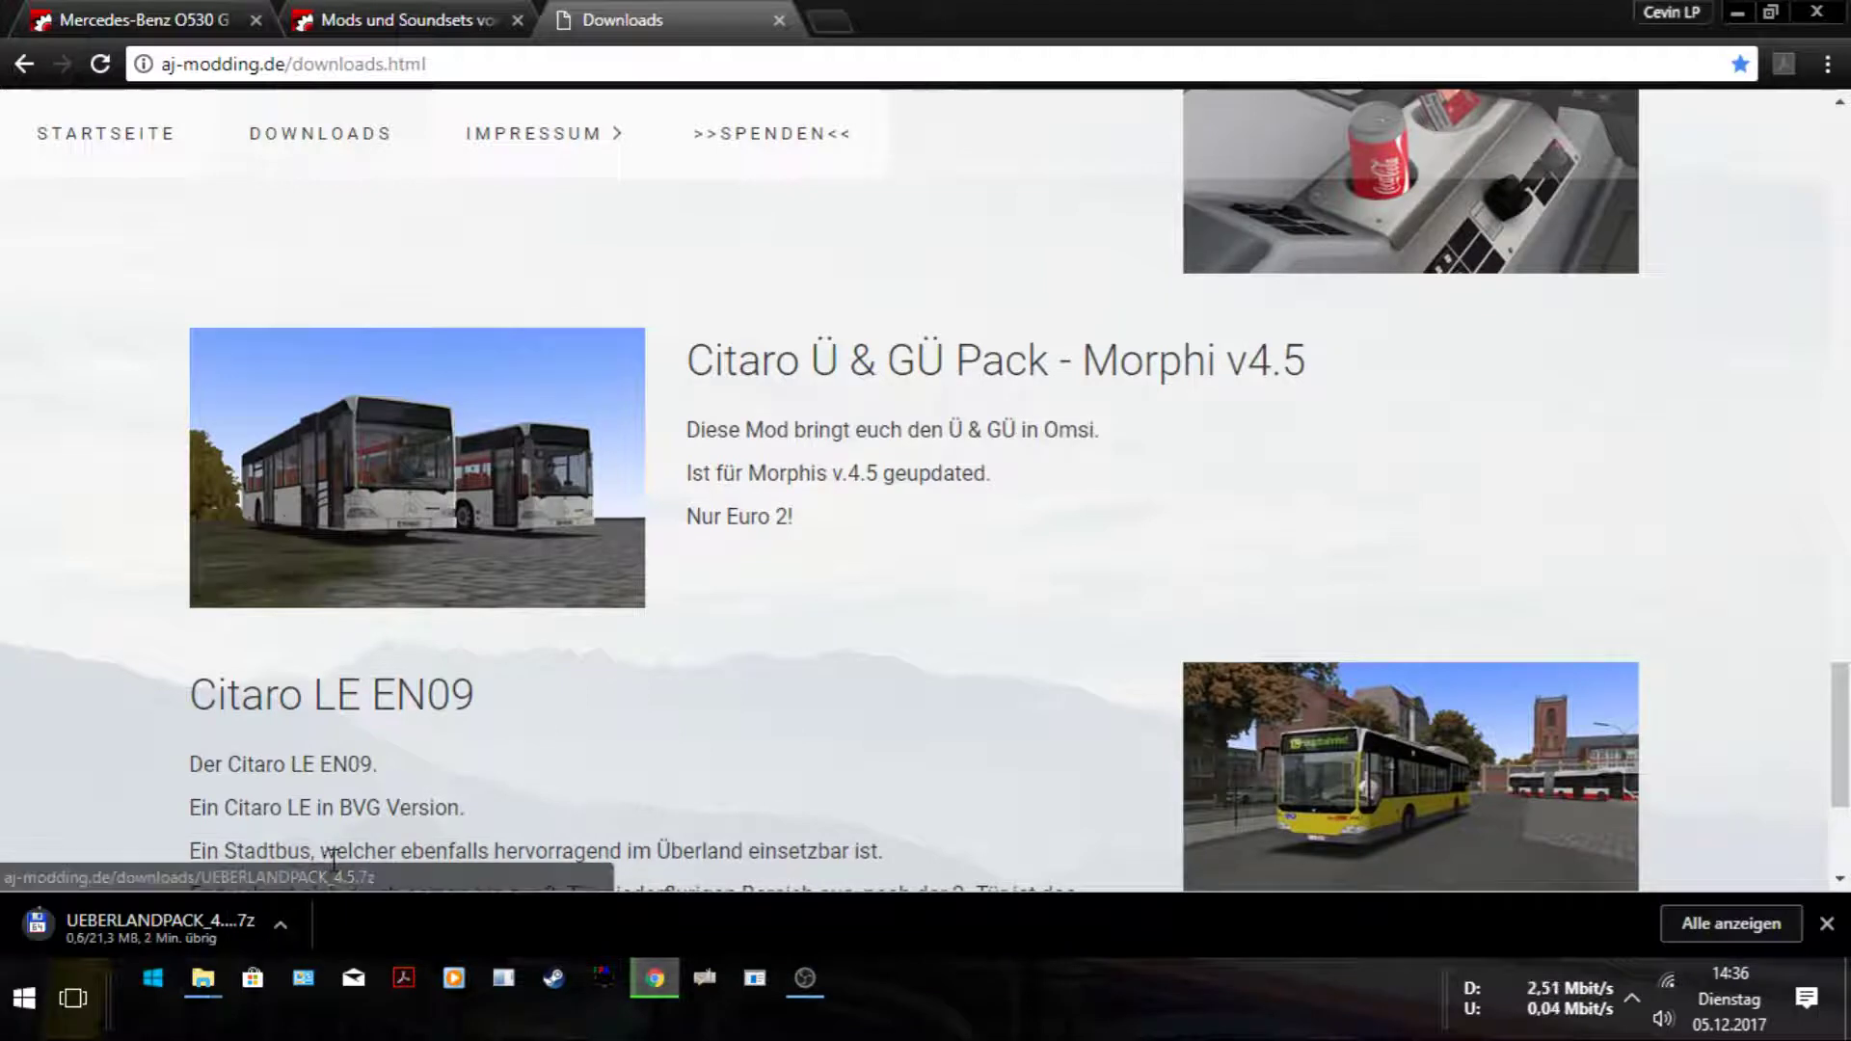
left_click(280, 923)
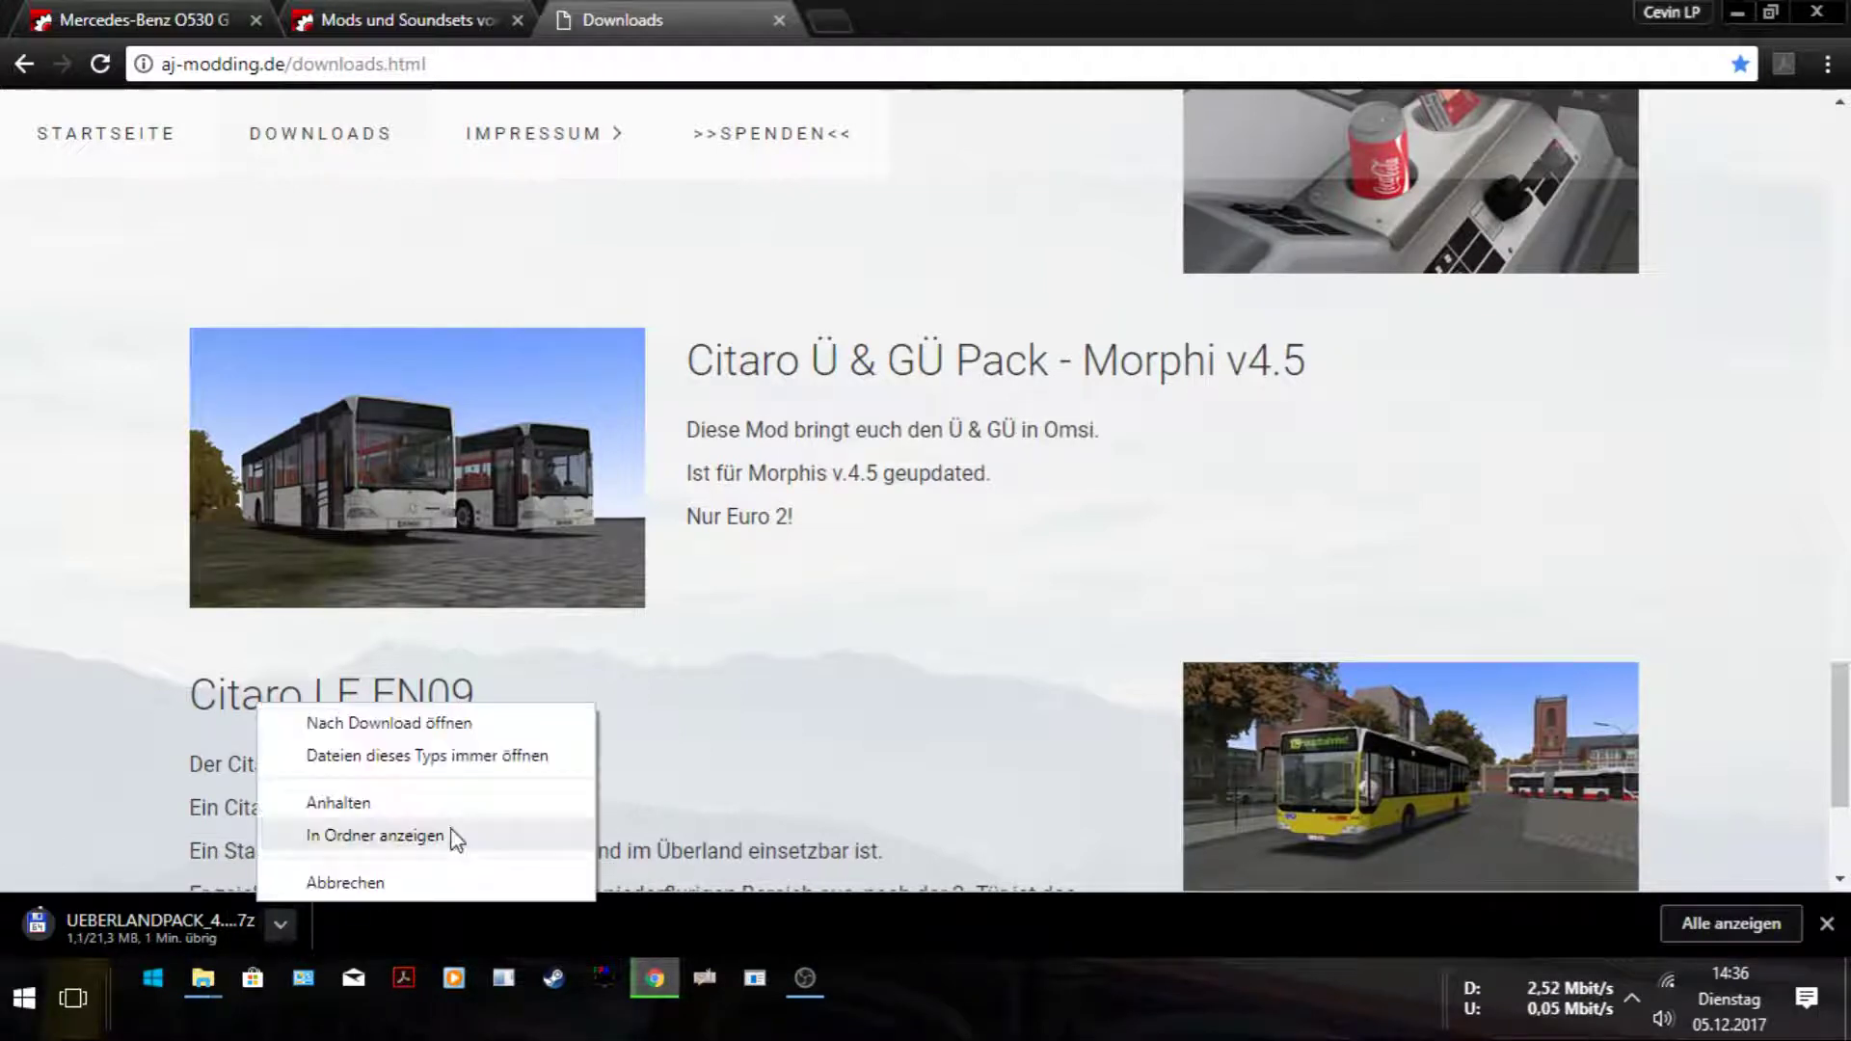
left_click(362, 881)
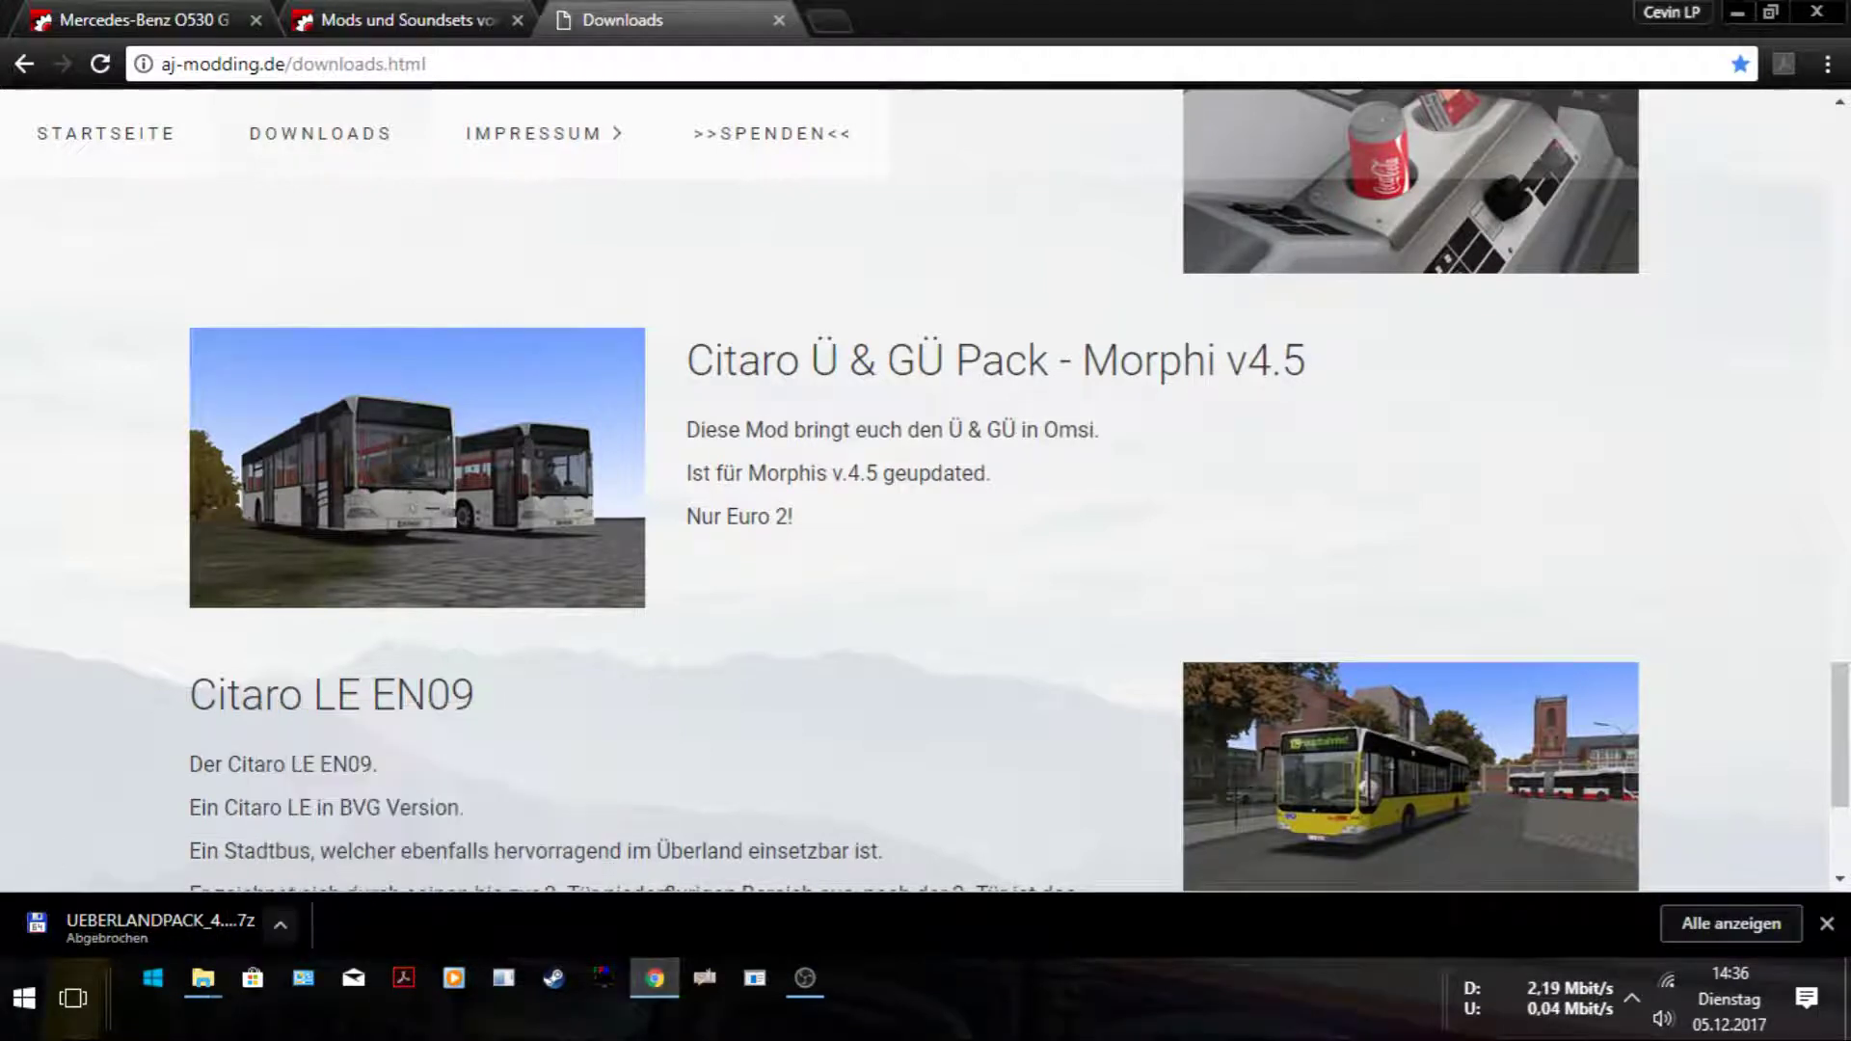
Close the downloads page, find the UEBERLANDPACK_4.5 archive in the Downloads folder and open its UEBERLANDPACK_4.5 folder in Total Commander.
left_click(779, 20)
left_click(203, 978)
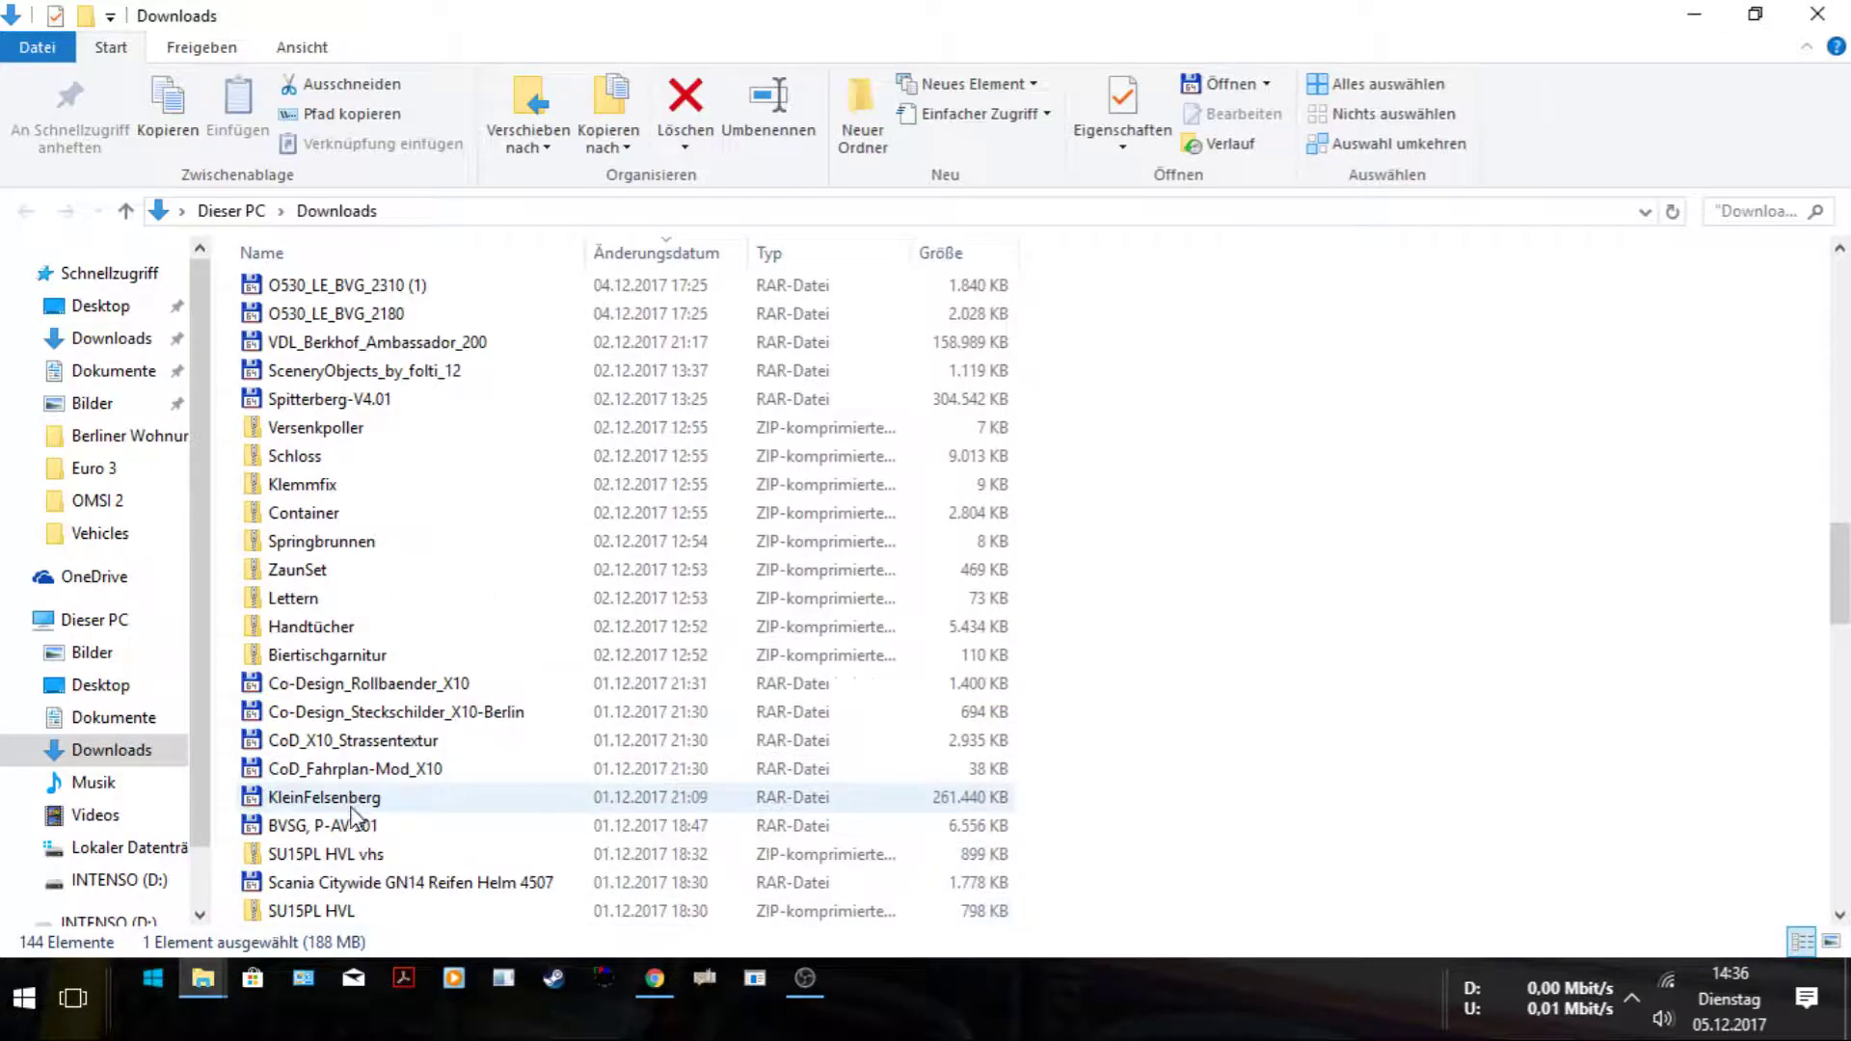
scroll(357, 820, "down", 17)
scroll(391, 827, "up", 9)
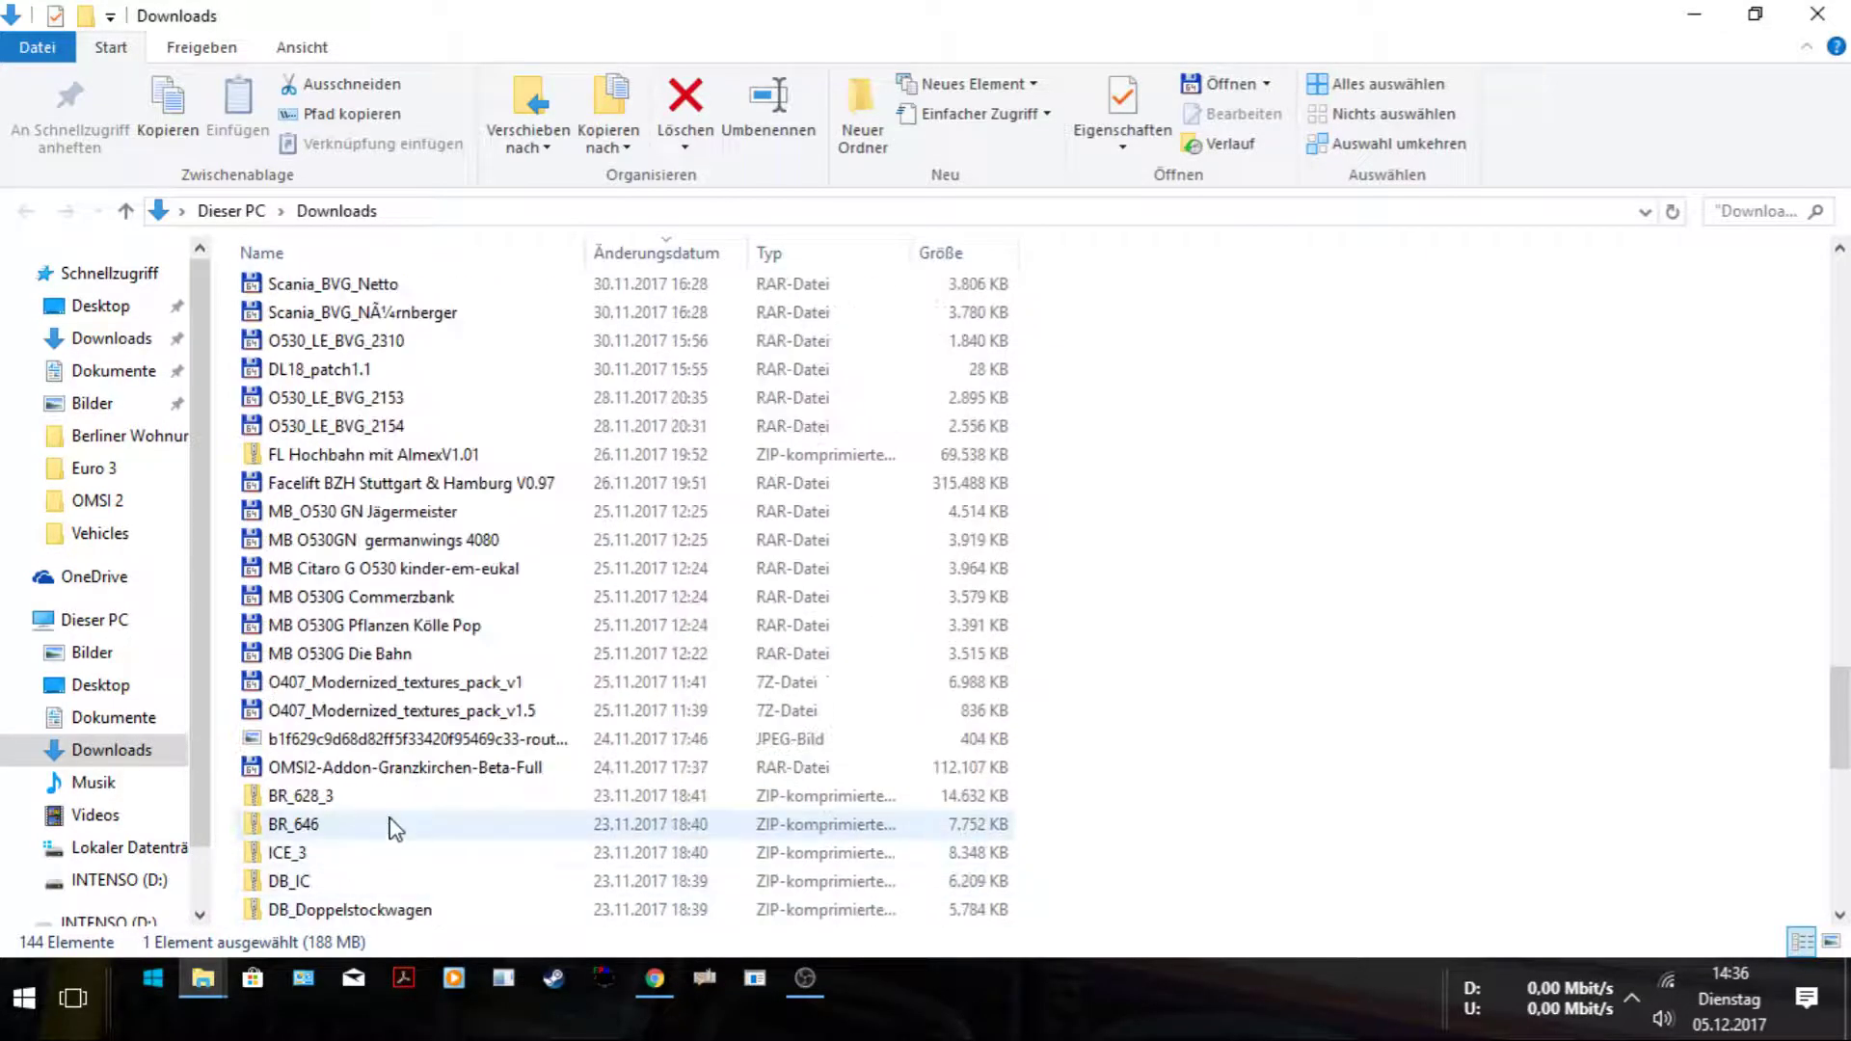
scroll(394, 829, "up", 18)
scroll(371, 791, "down", 7)
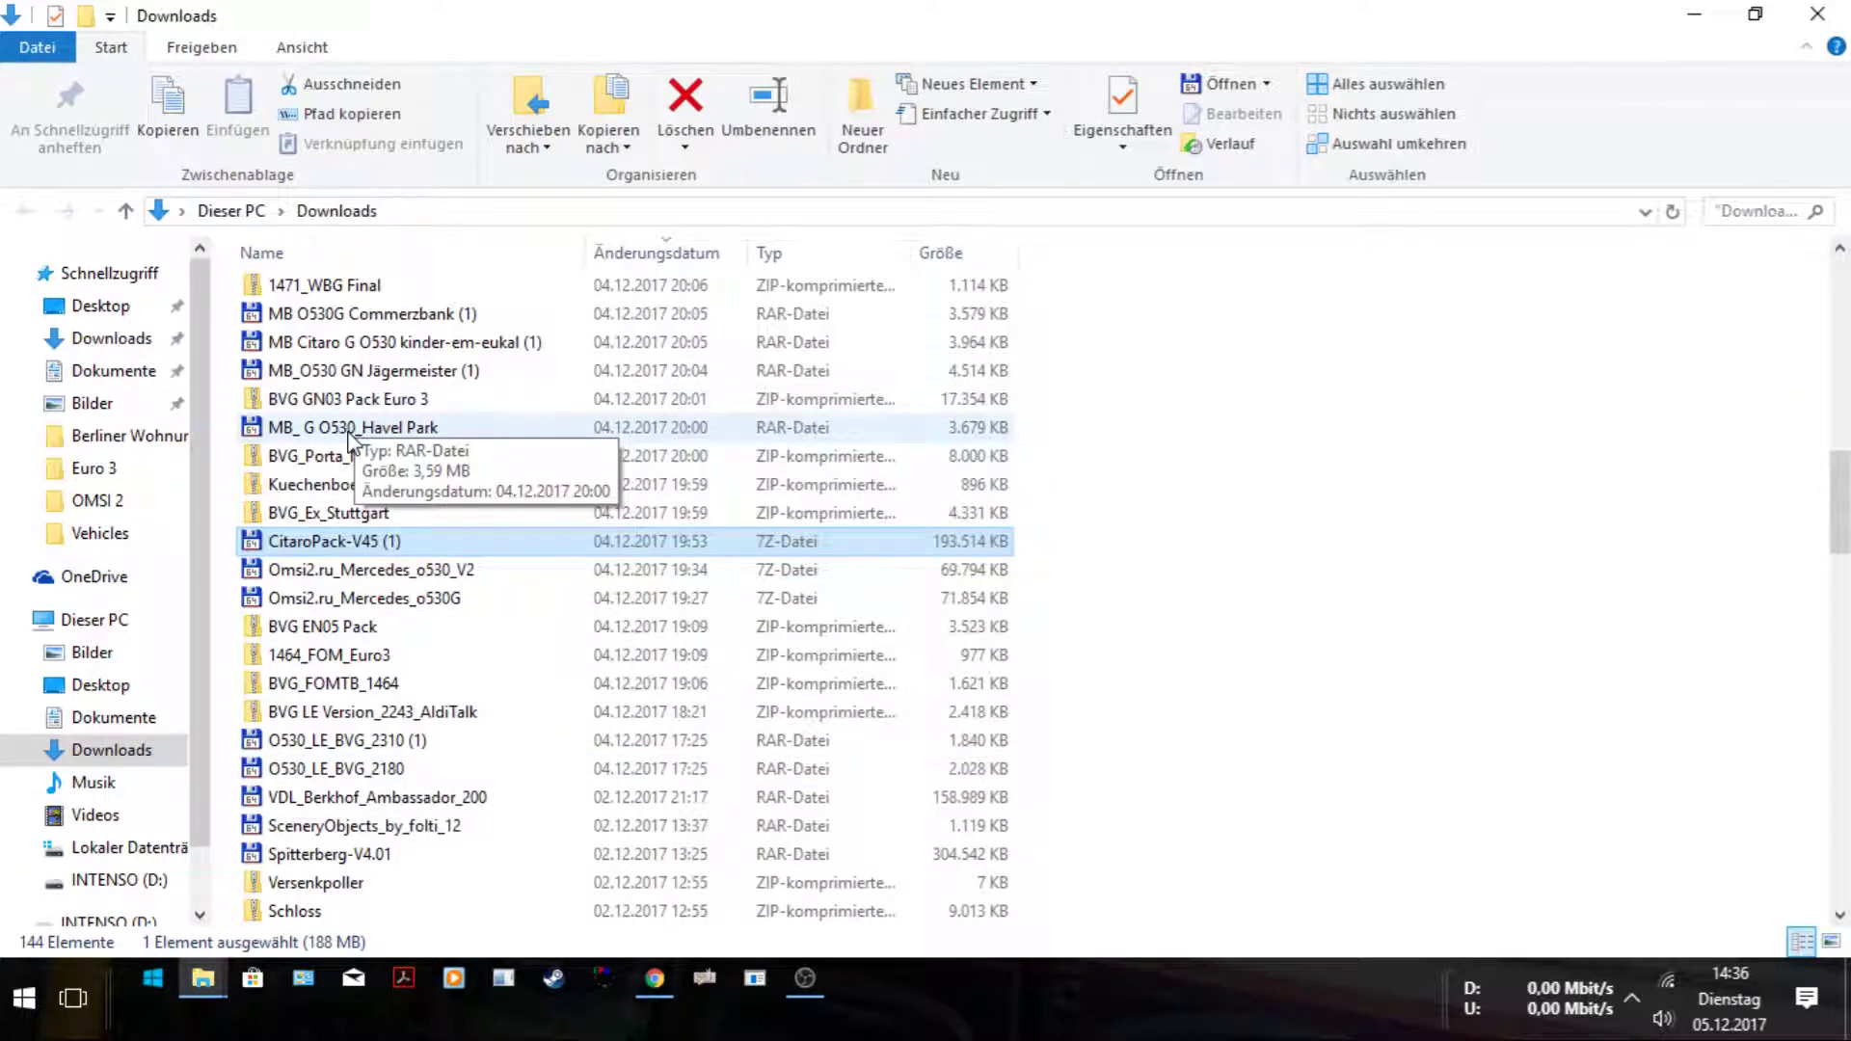
scroll(349, 435, "up", 4)
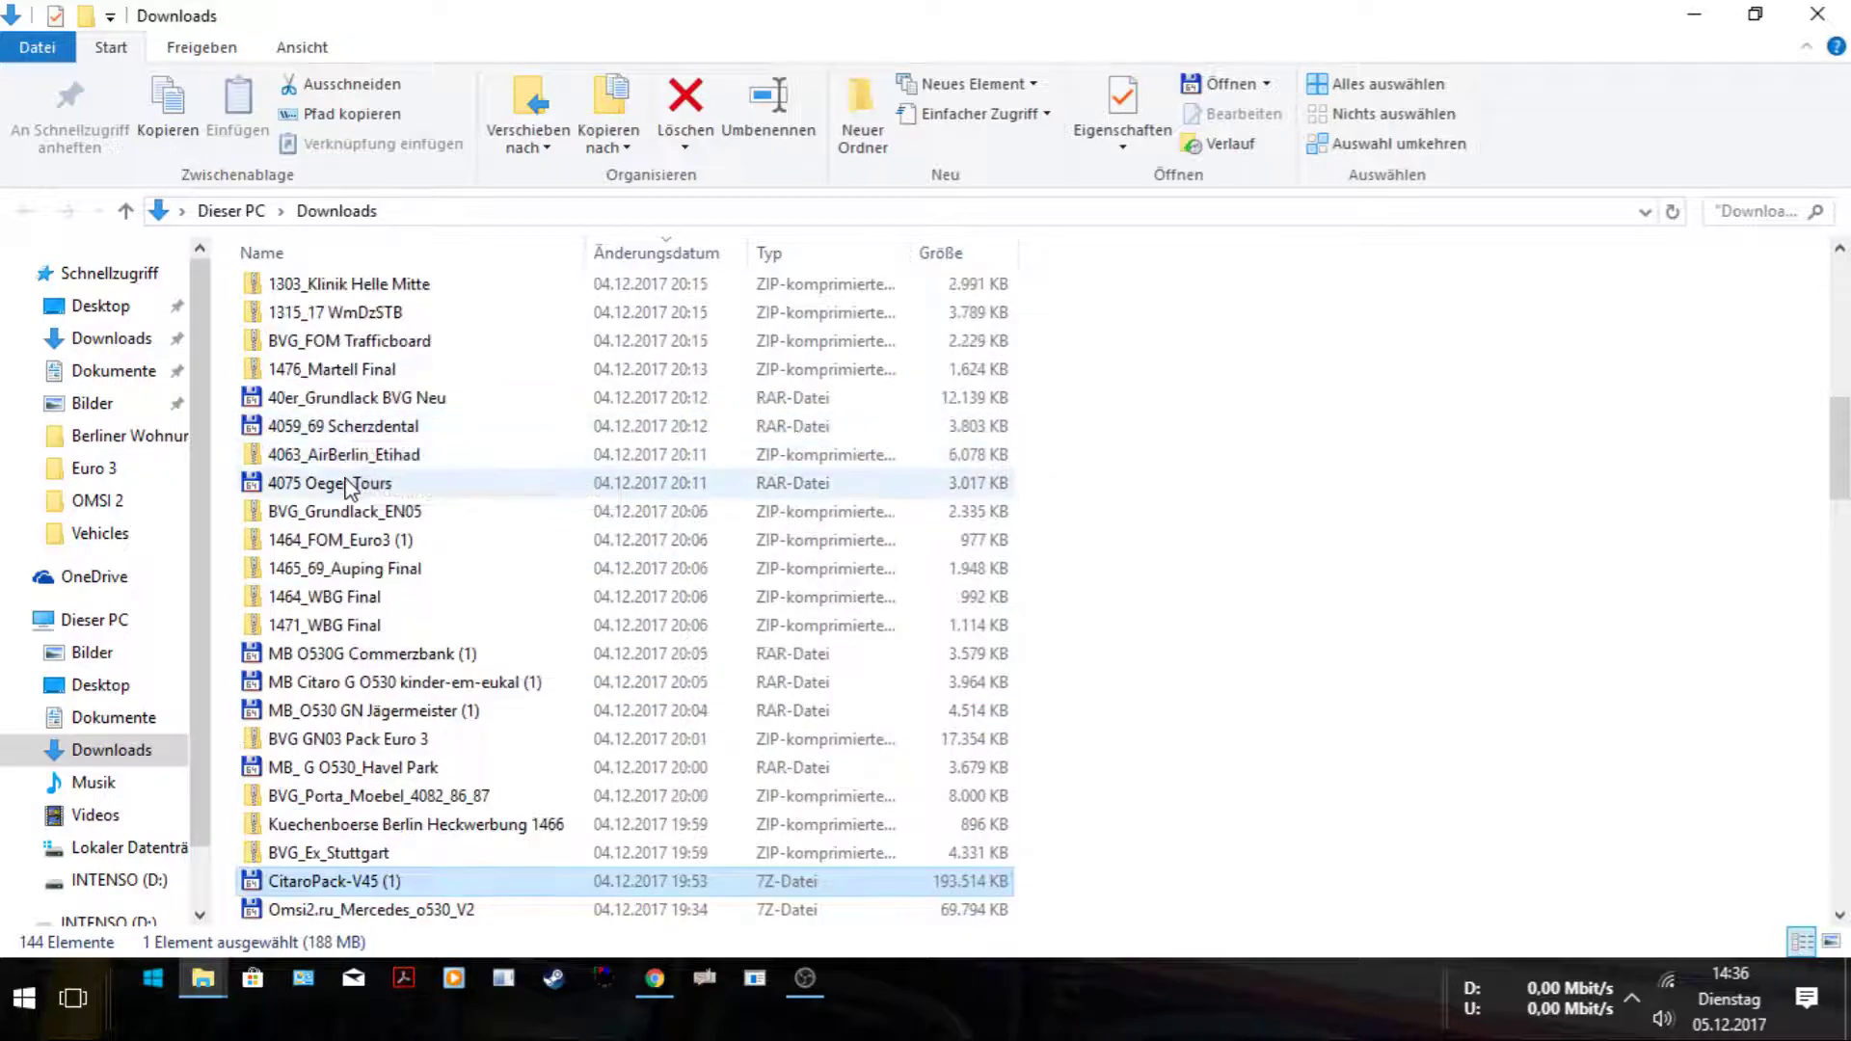
scroll(349, 487, "up", 6)
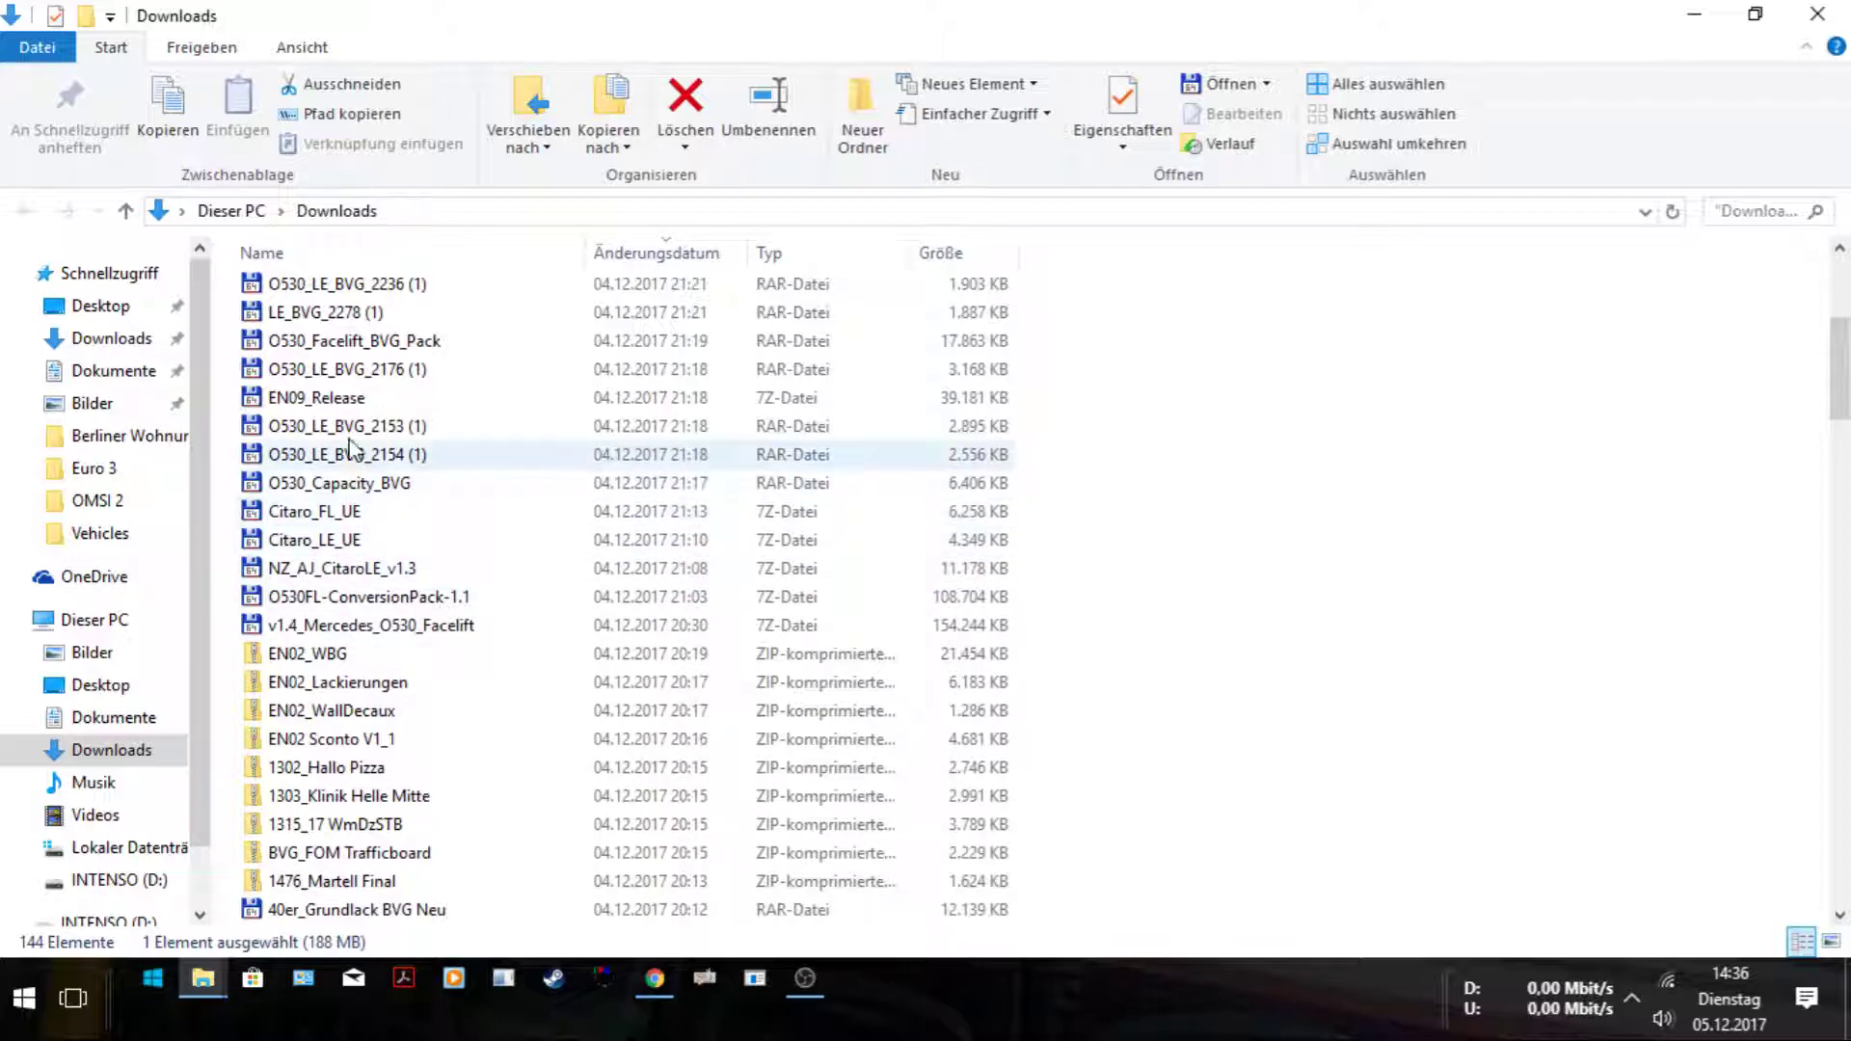
scroll(351, 429, "up", 3)
scroll(353, 415, "up", 2)
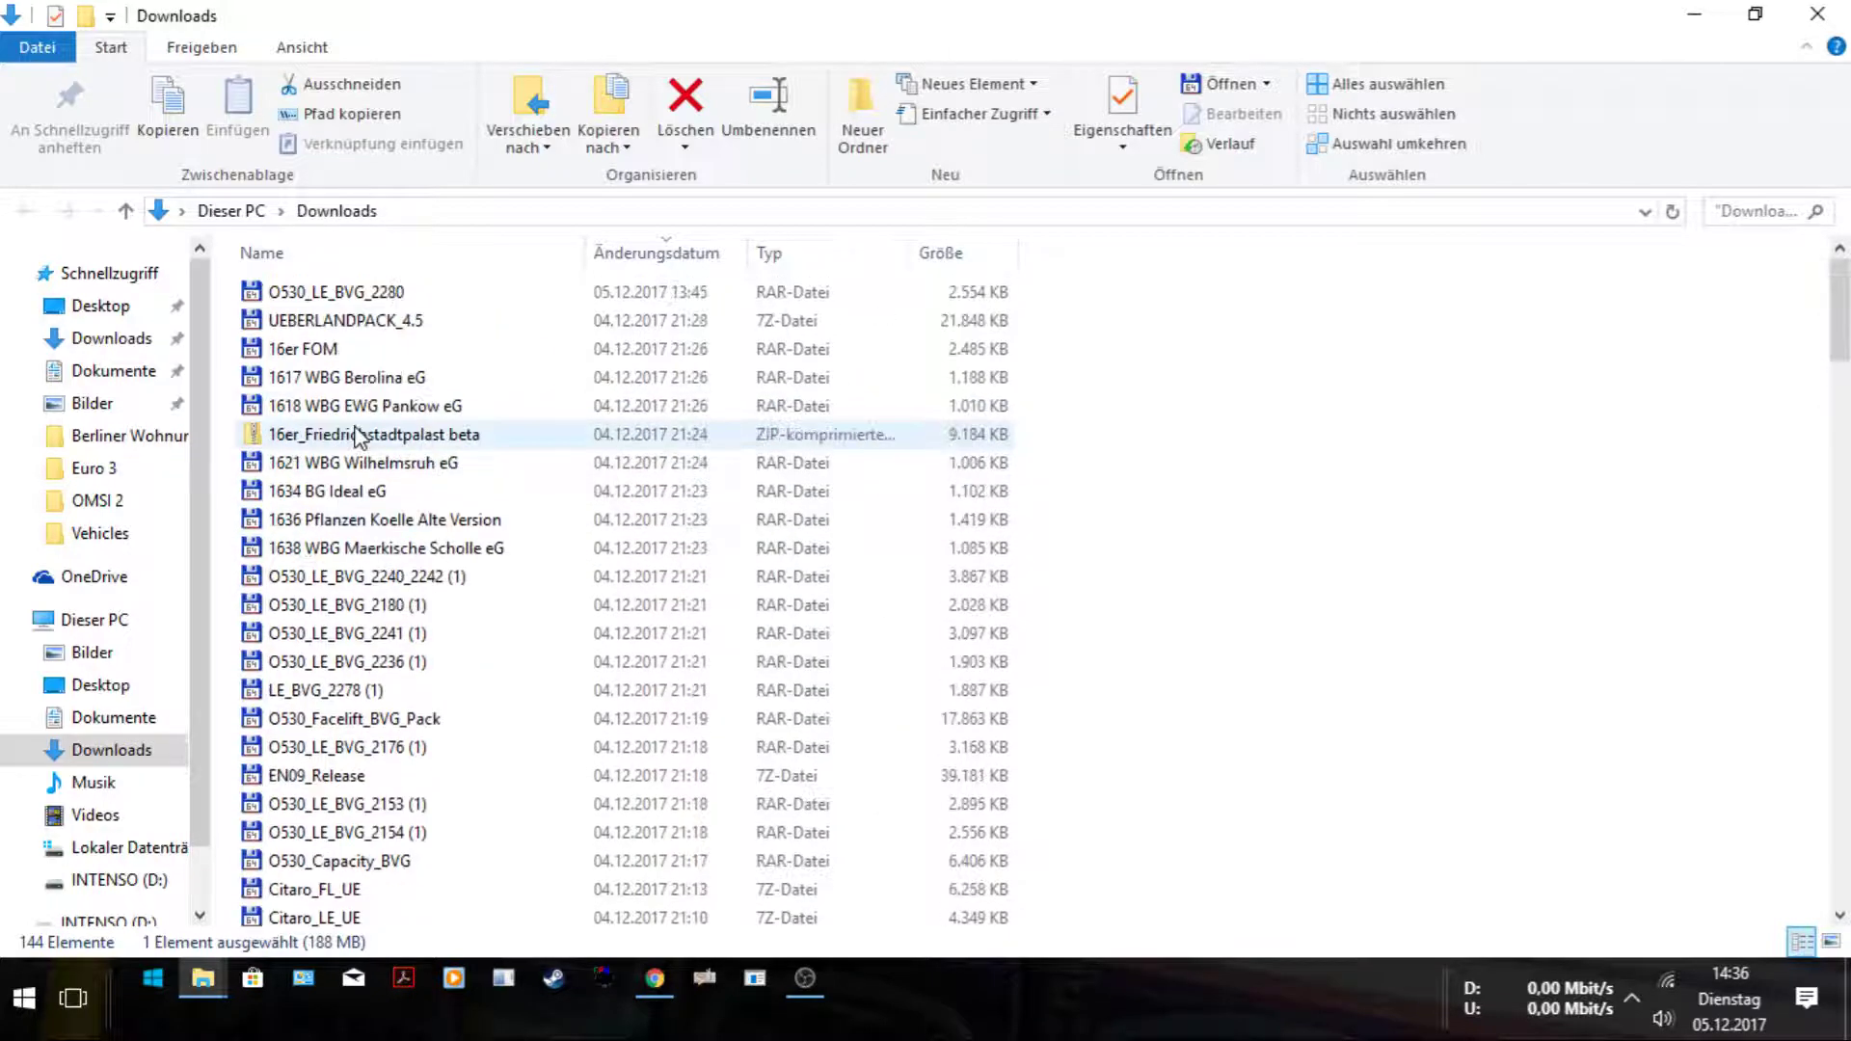
double_click(370, 322)
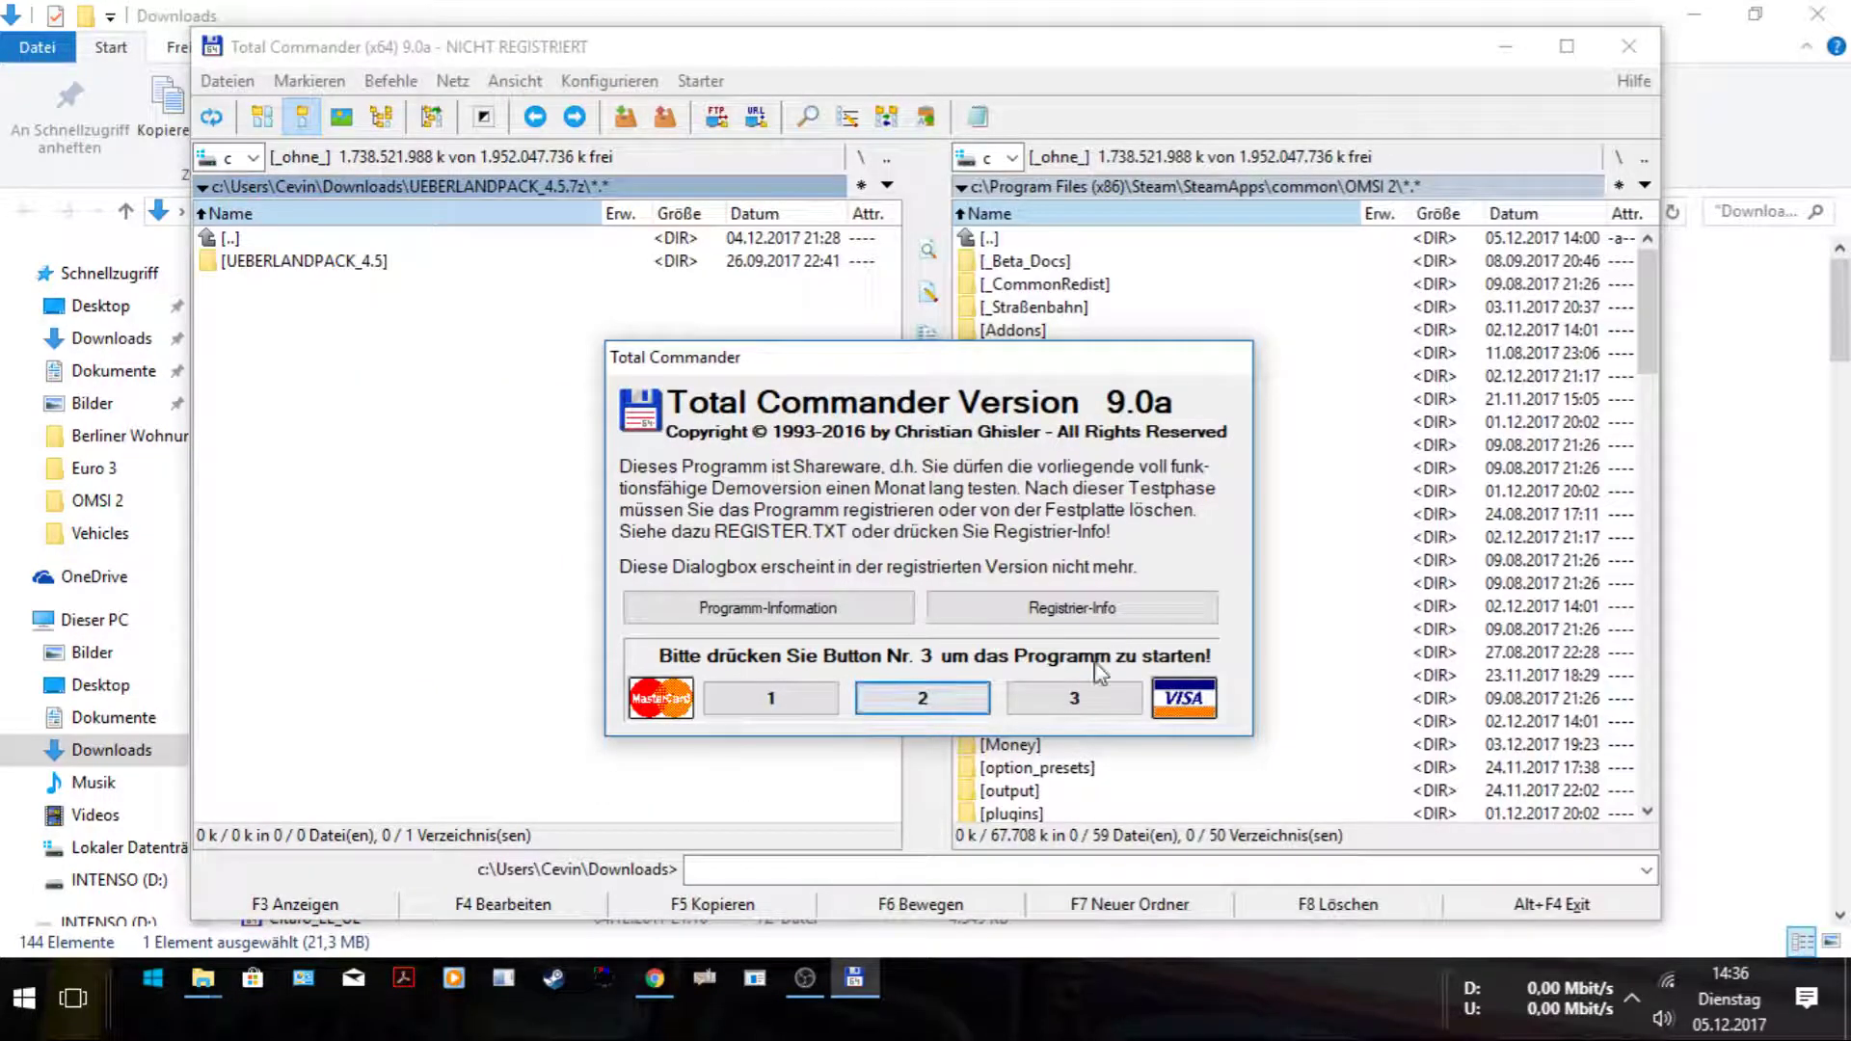
left_click(1076, 698)
double_click(338, 269)
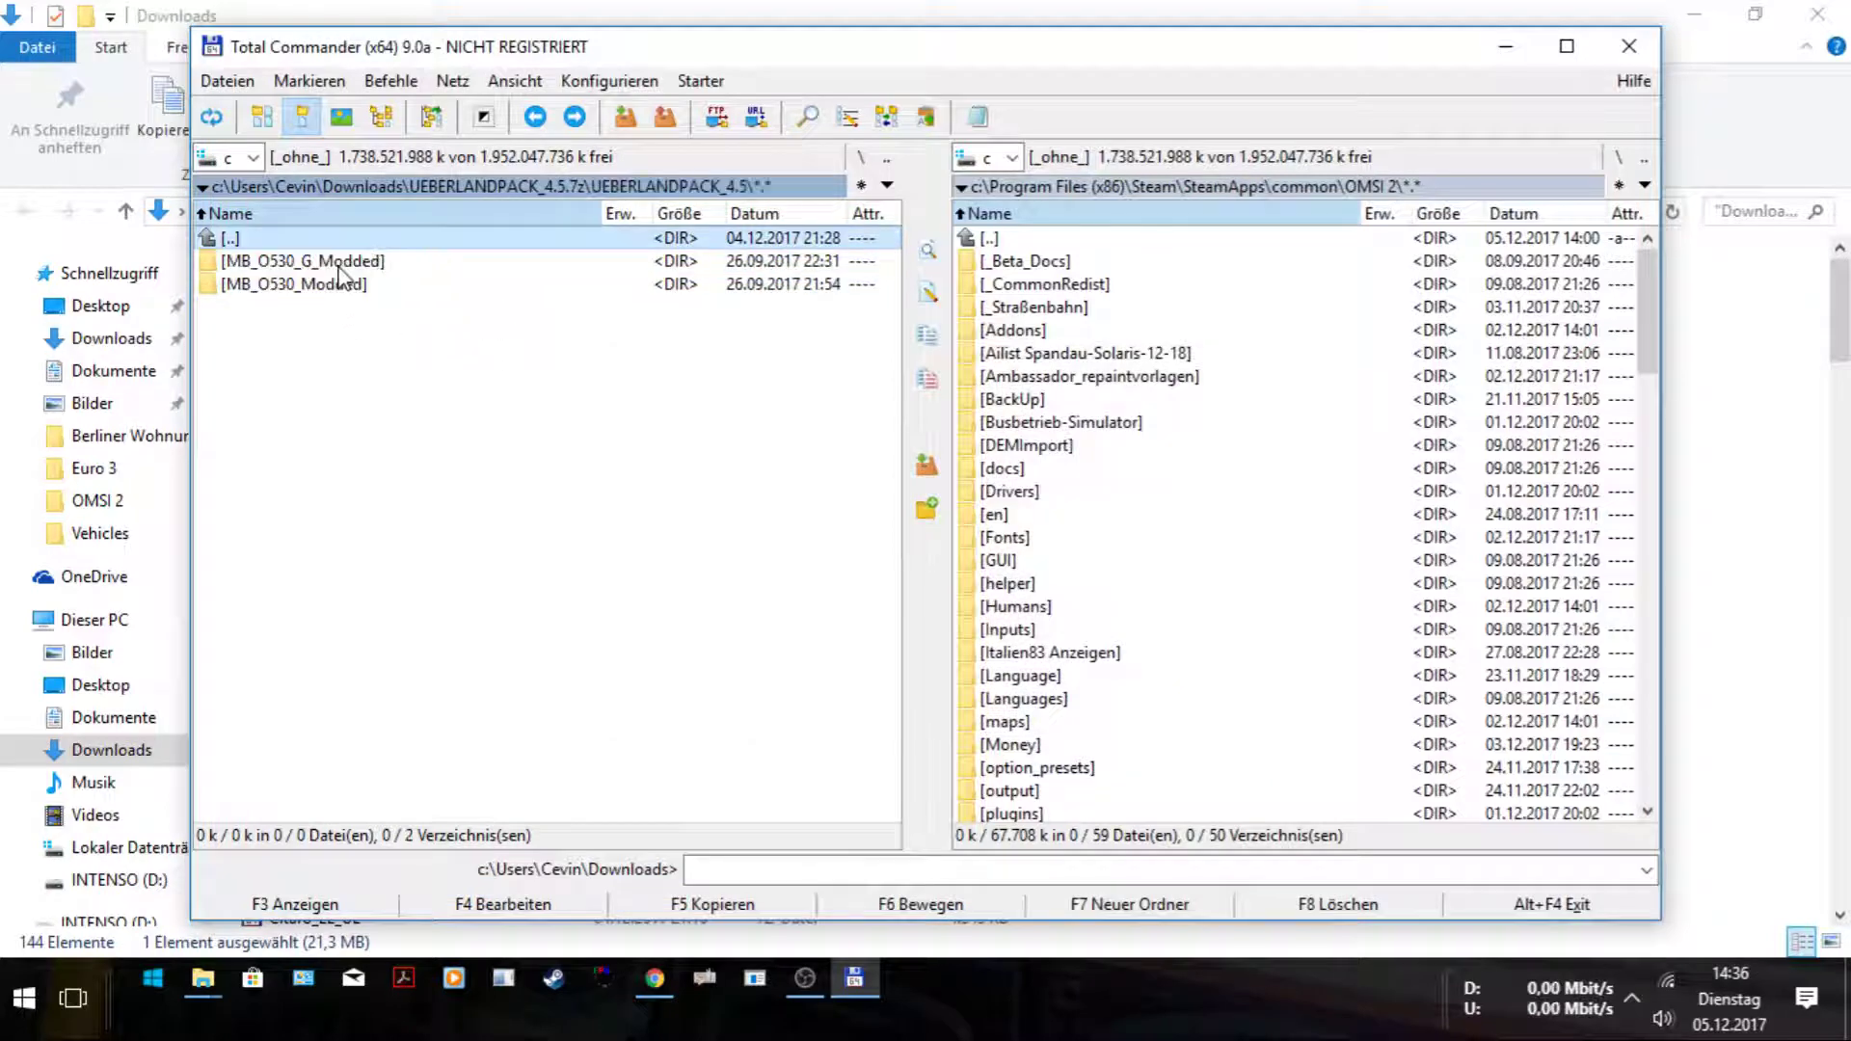
Unpack MB_O530_G_Modded and MB_O530_Modded into the OMSI 2 Vehicles folder, overwriting all existing files.
left_click(338, 261)
left_click(351, 286, "ctrl")
scroll(1186, 640, "down", 10)
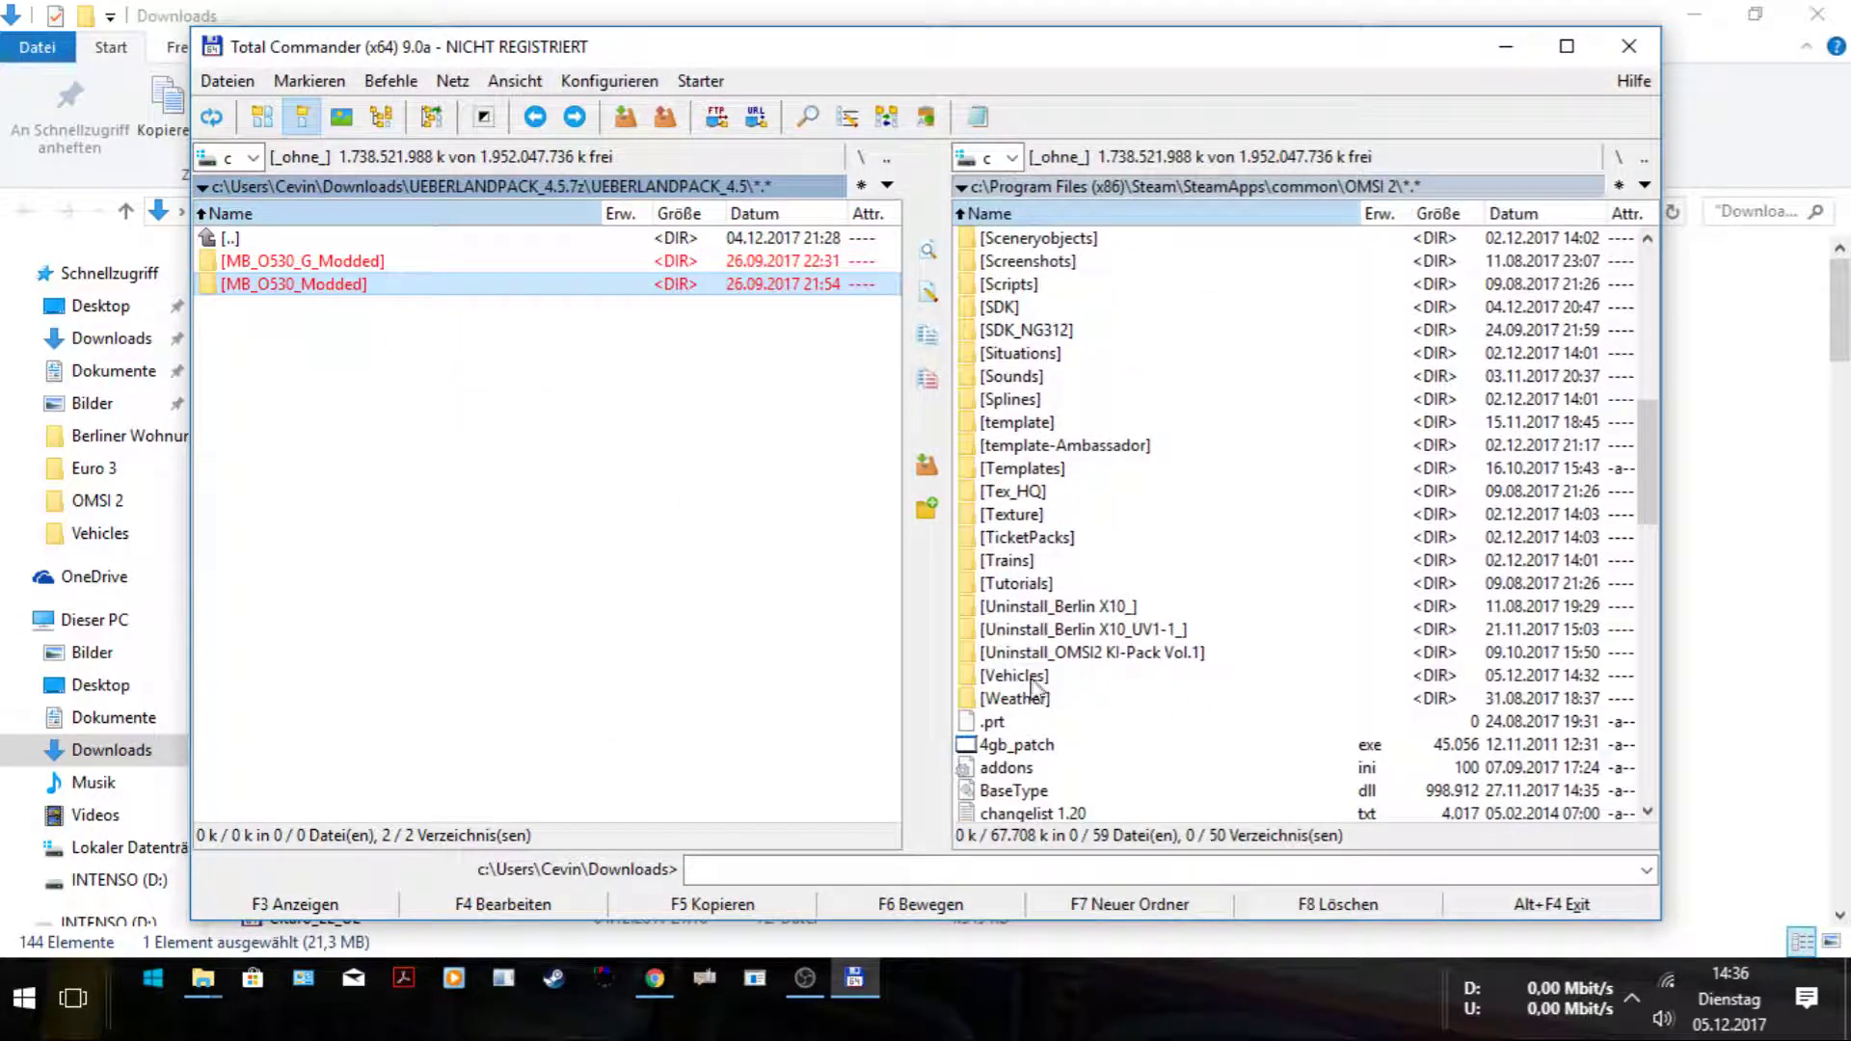
double_click(1033, 686)
left_click(360, 467)
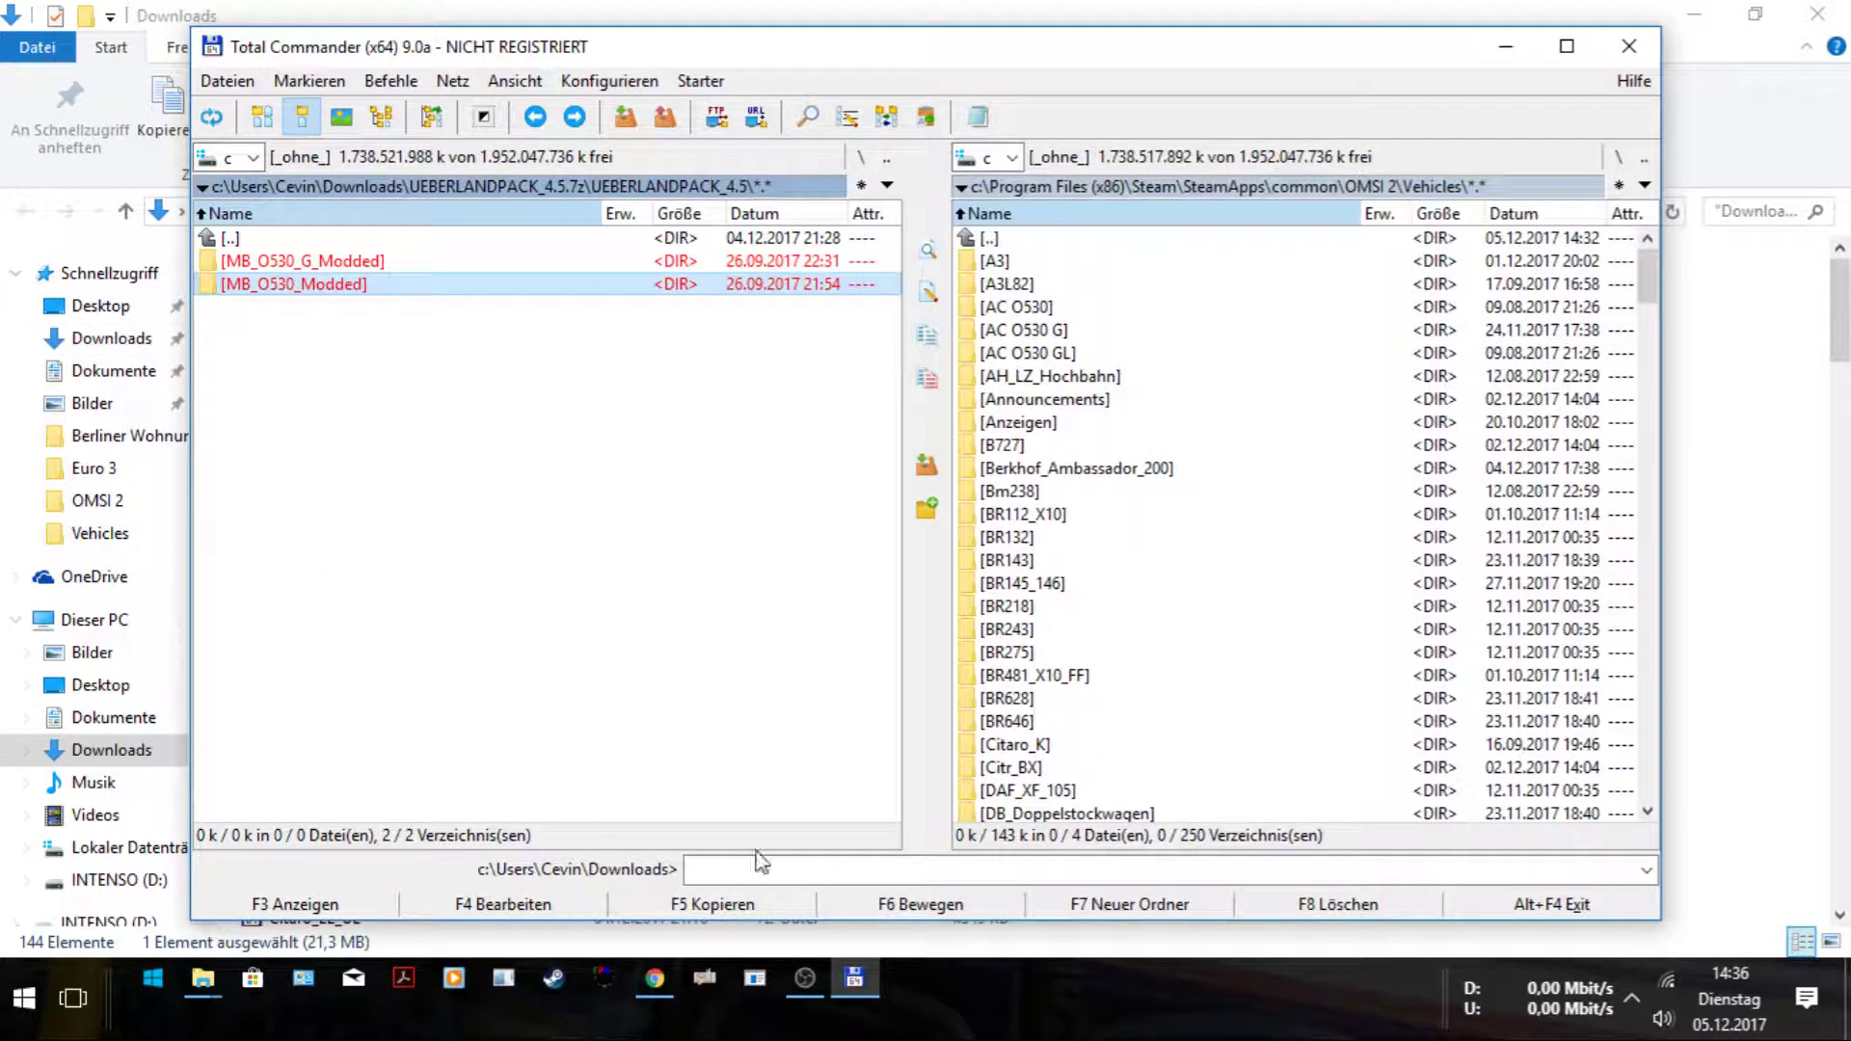
left_click(734, 906)
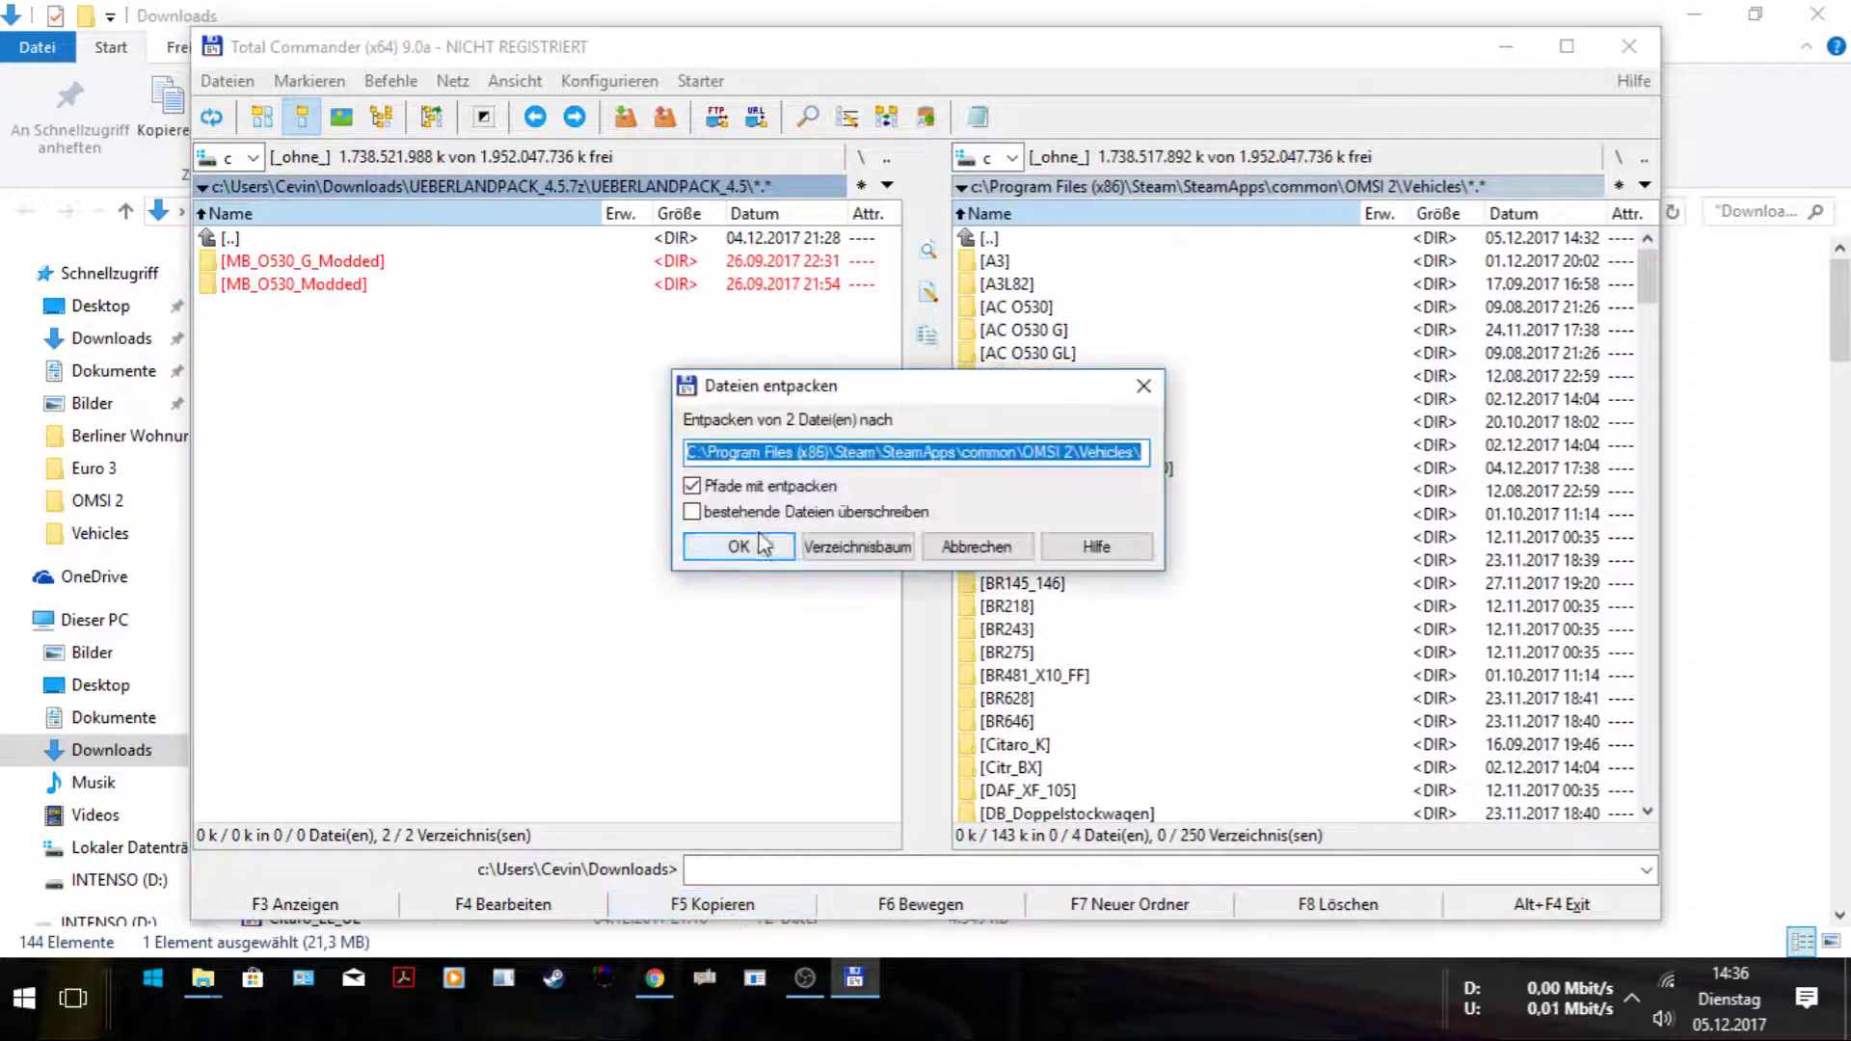
left_click(760, 546)
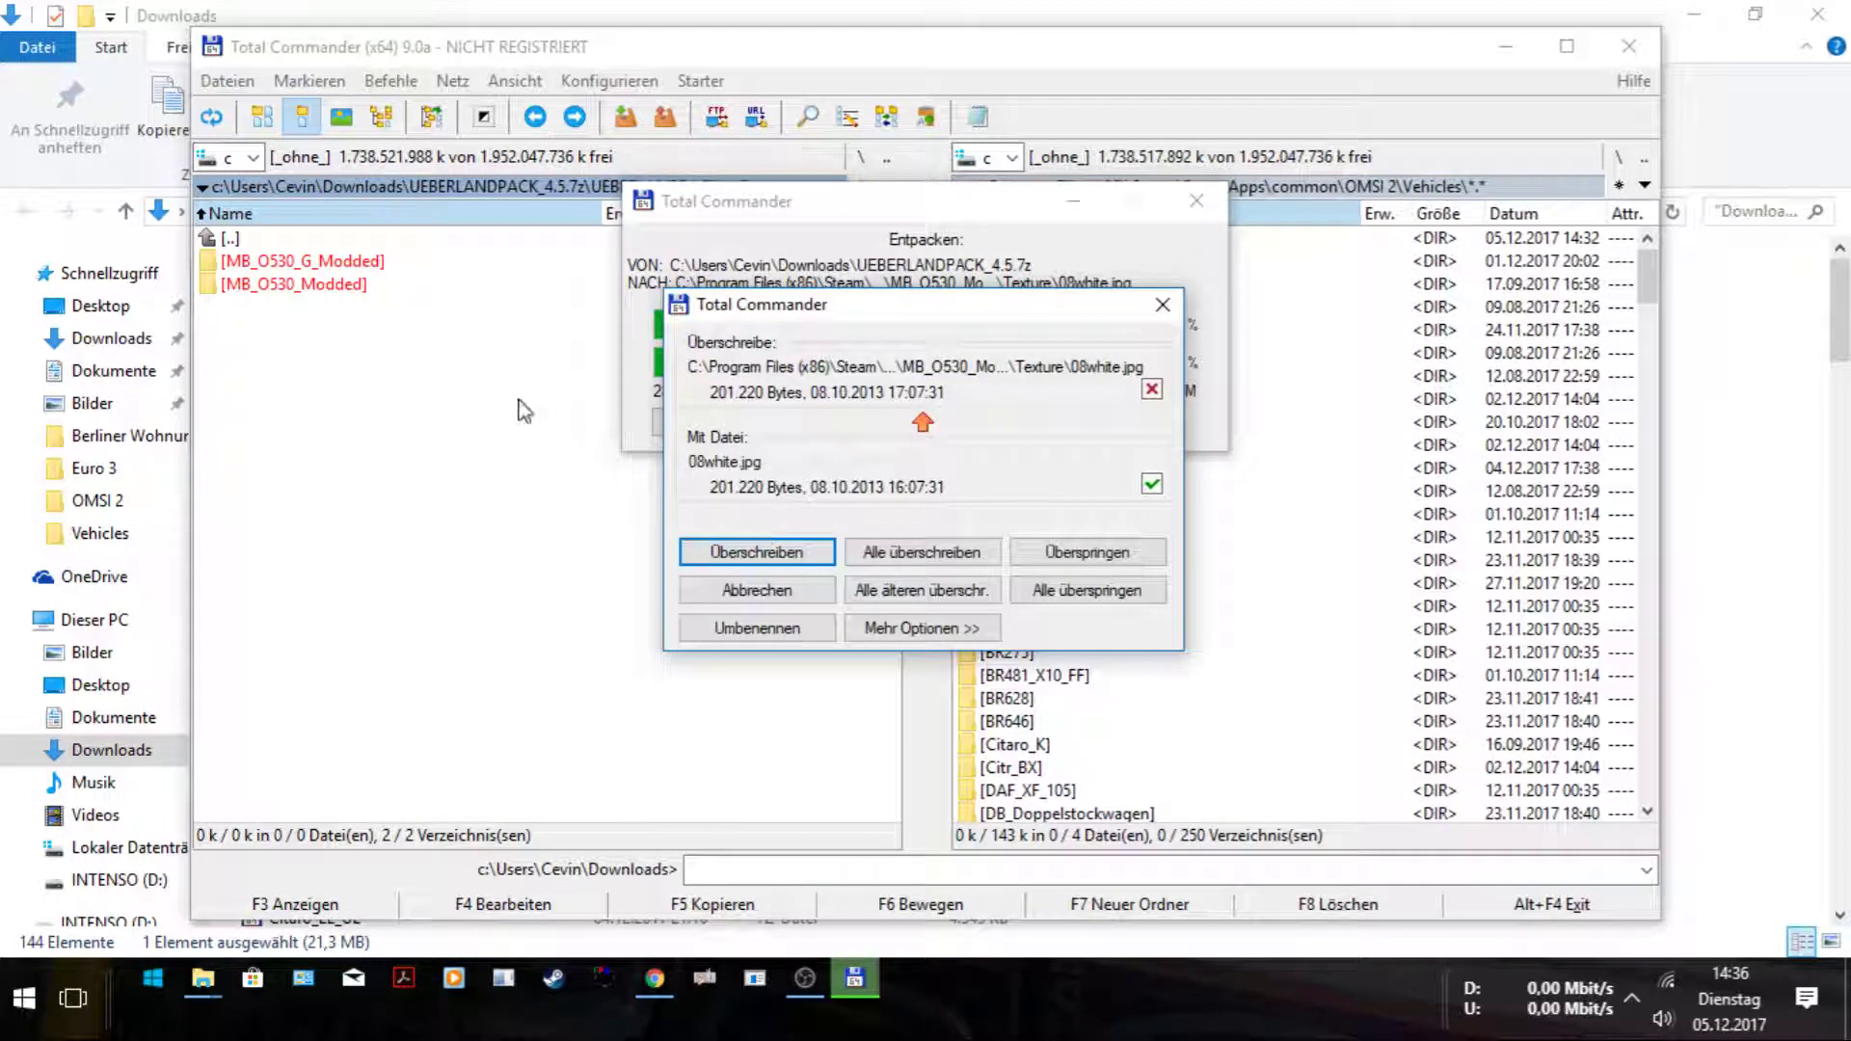
left_click(922, 552)
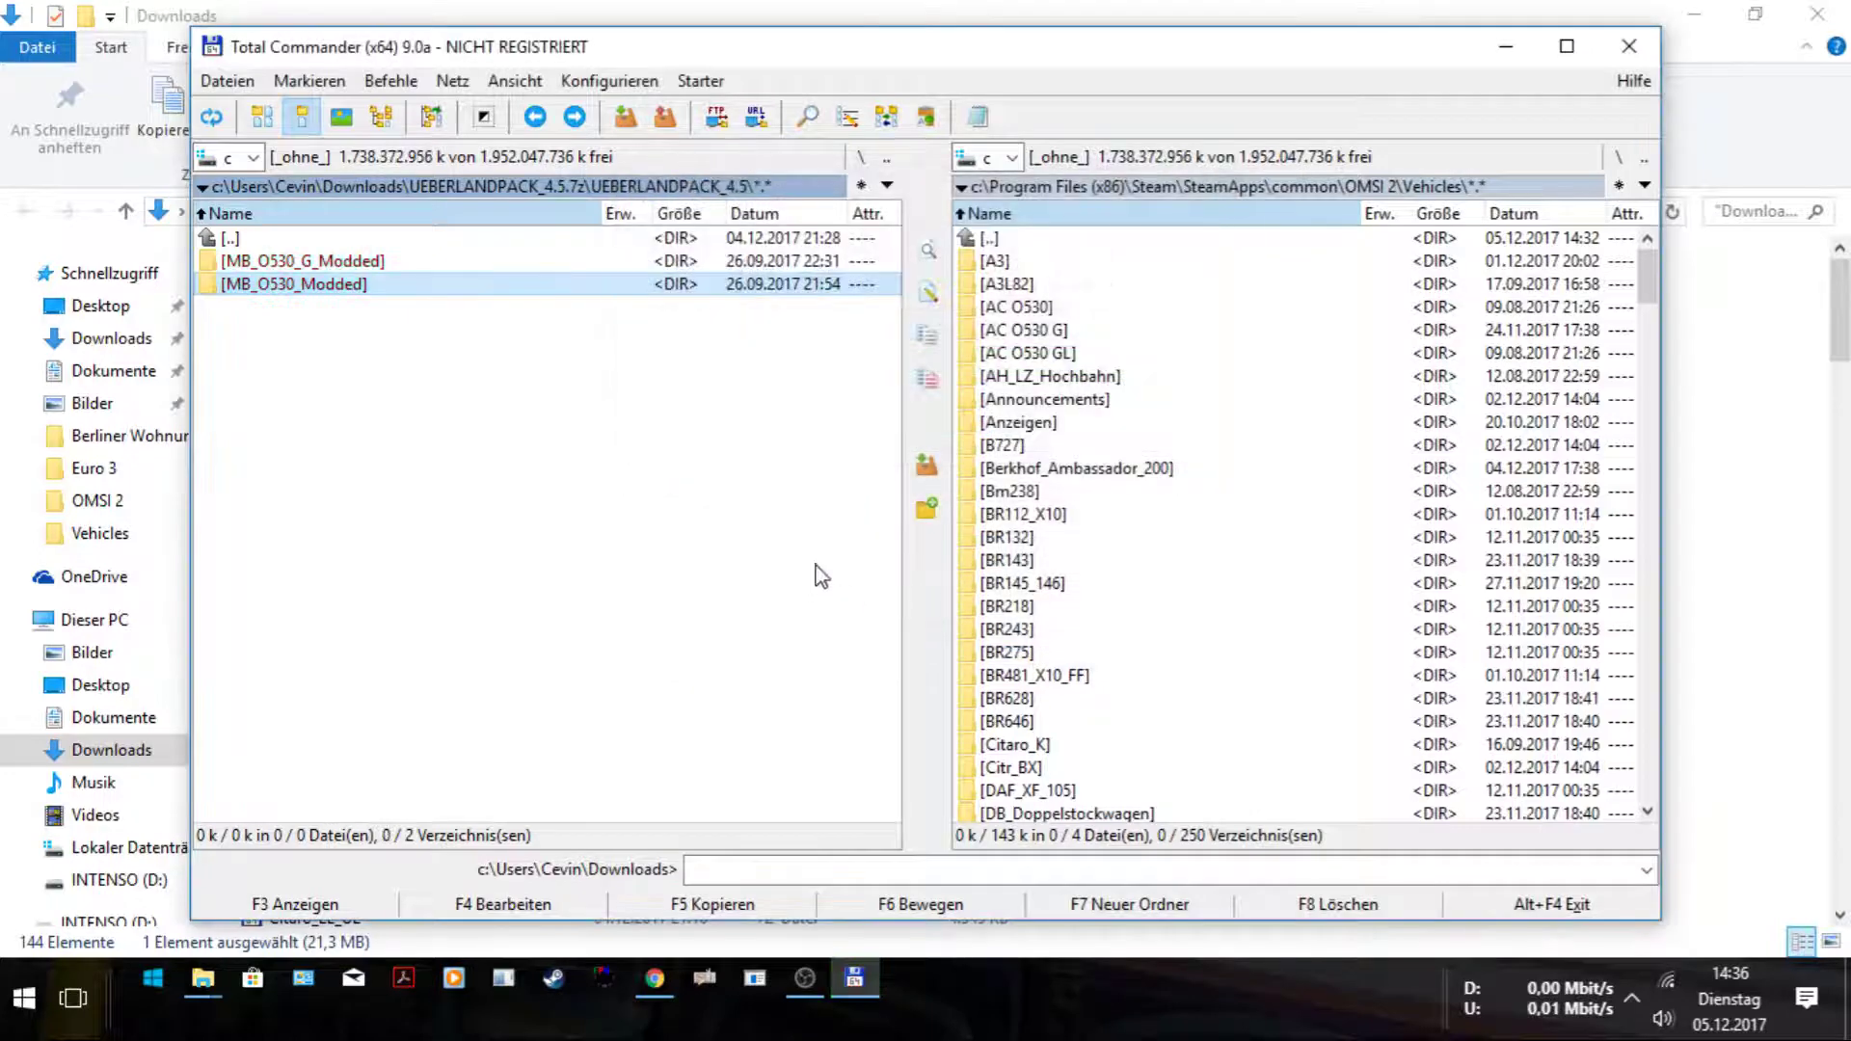
Close Total Commander and the Downloads window, and minimize the Vehicles window to reach the desktop.
double_click(1374, 193)
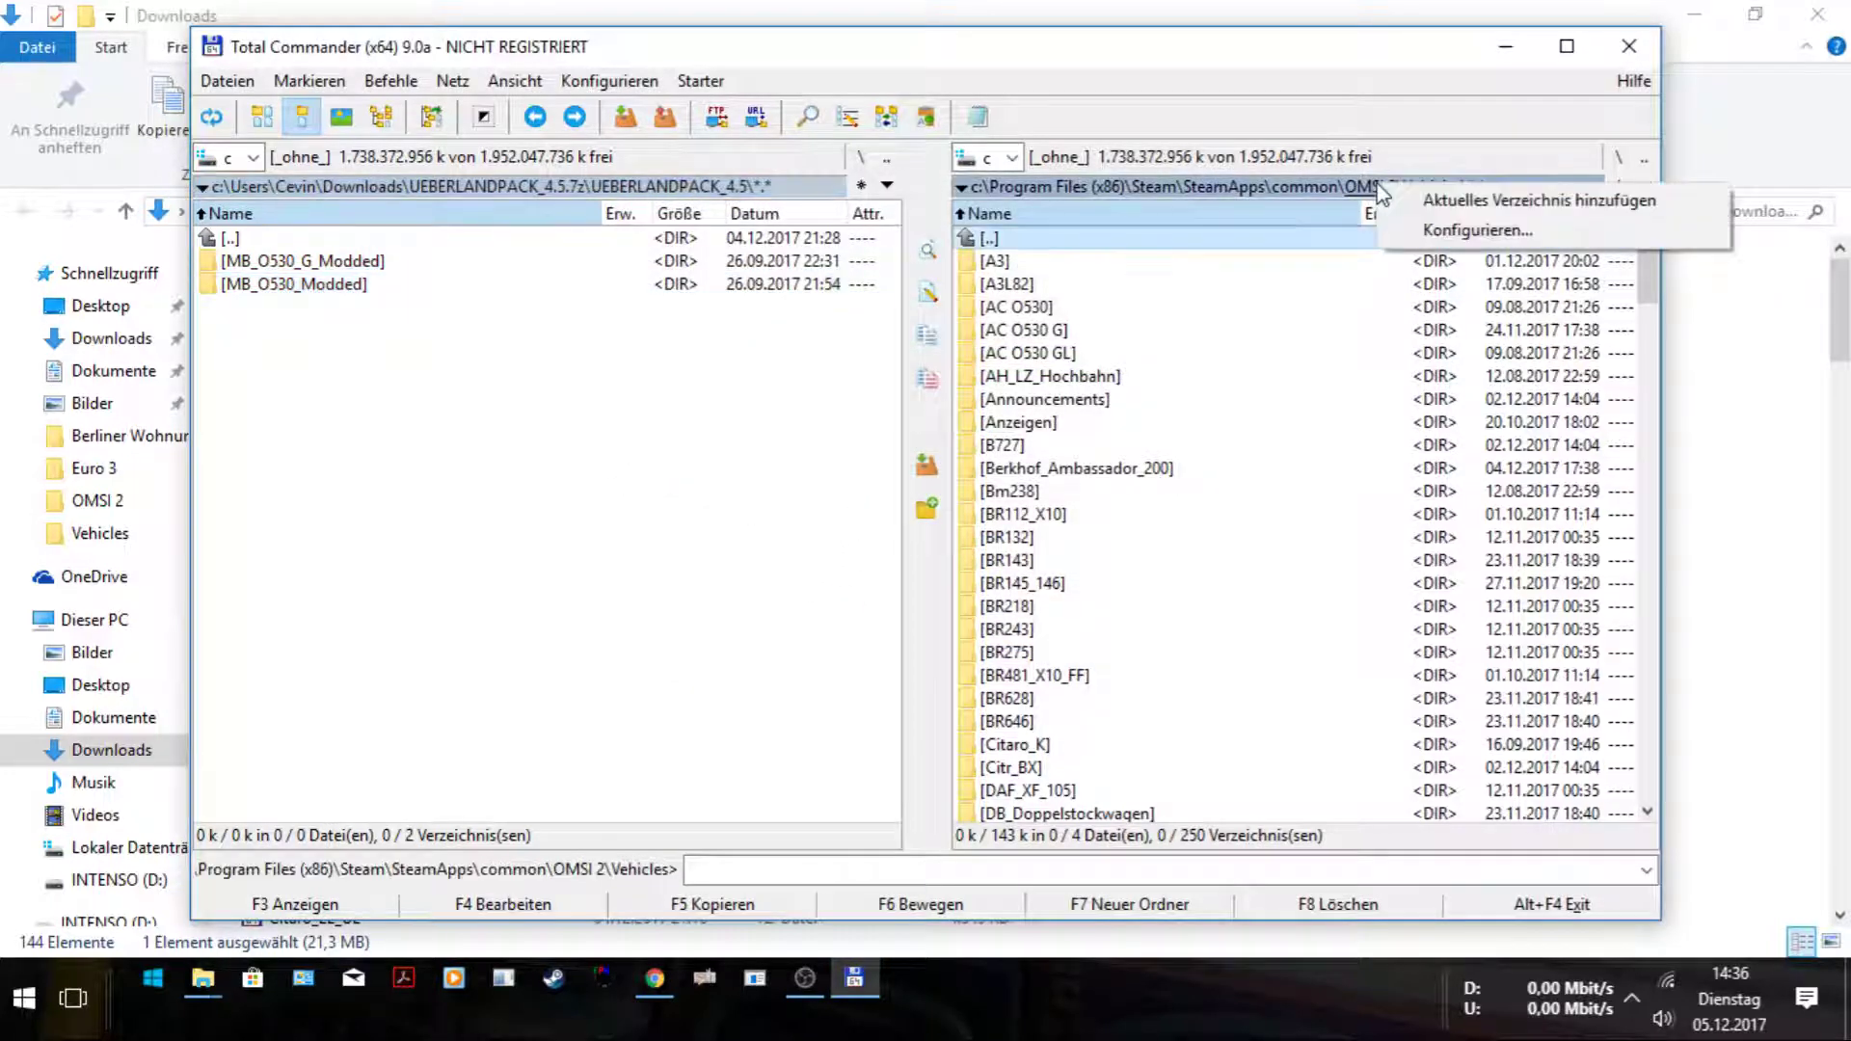
left_click(1374, 192)
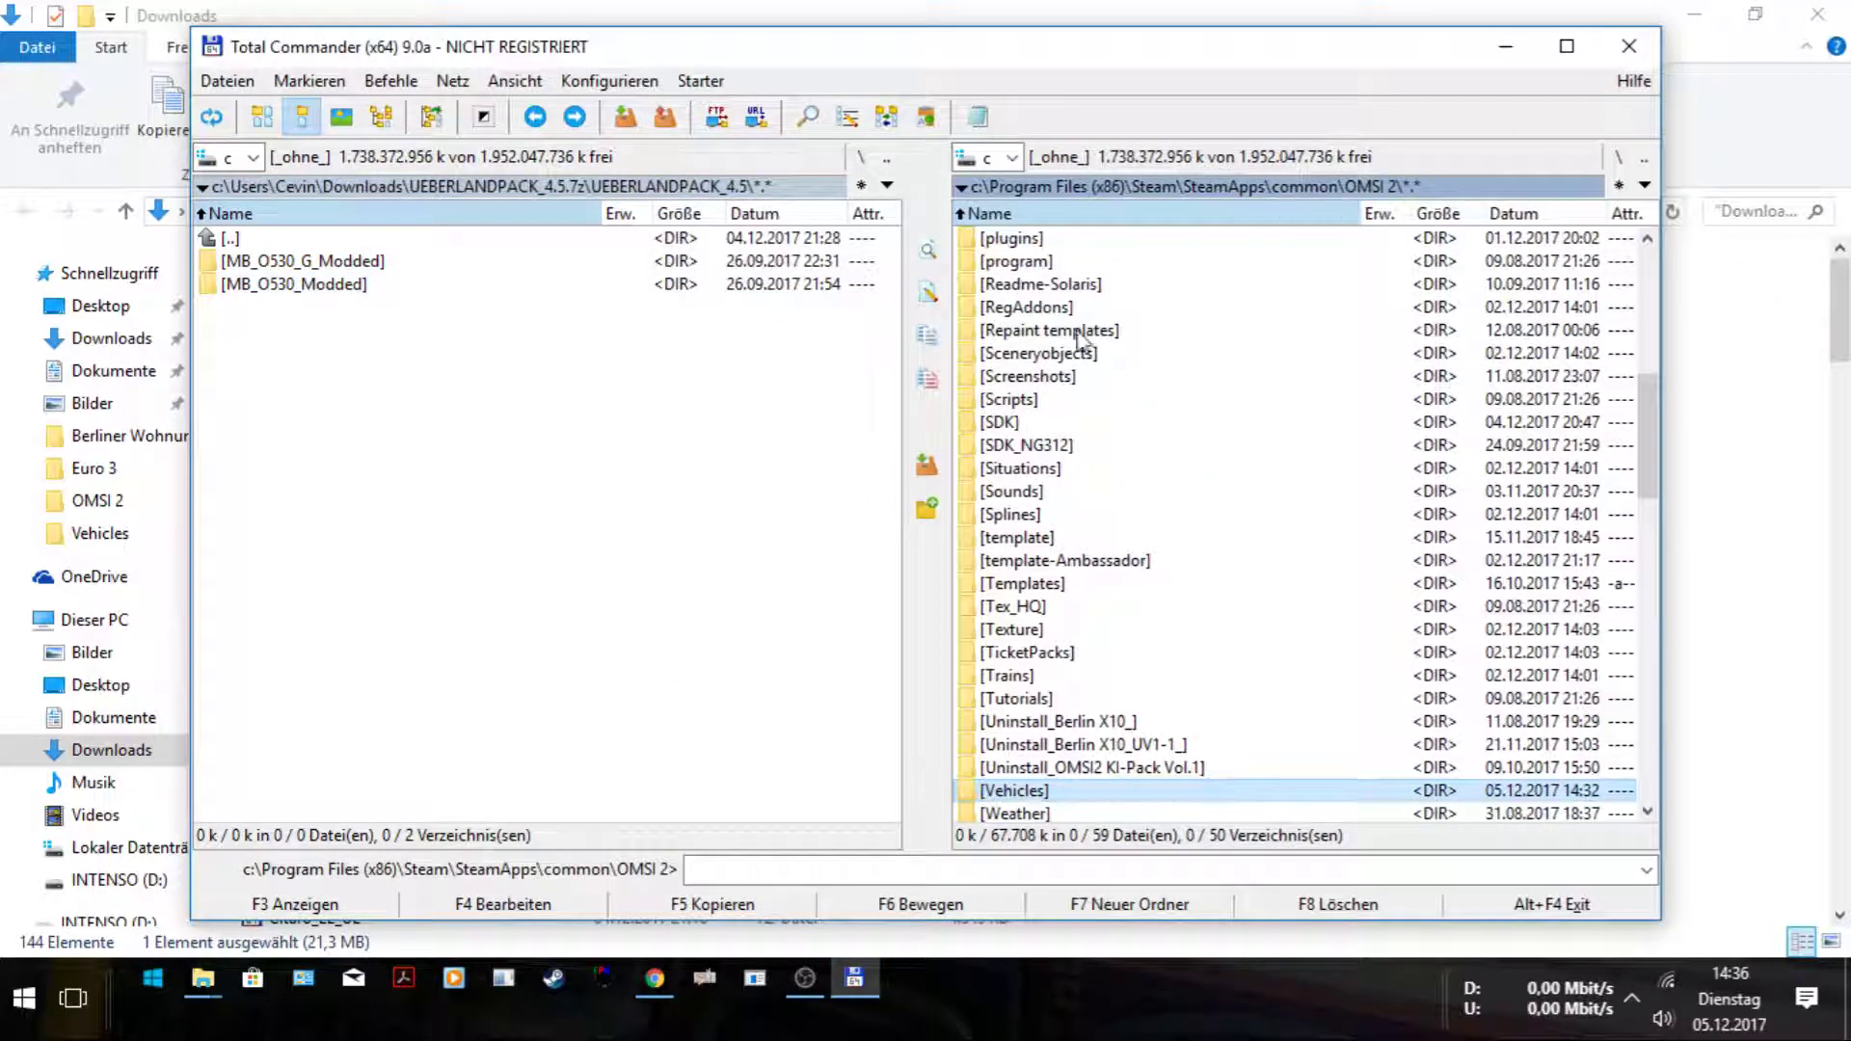
left_click(1639, 58)
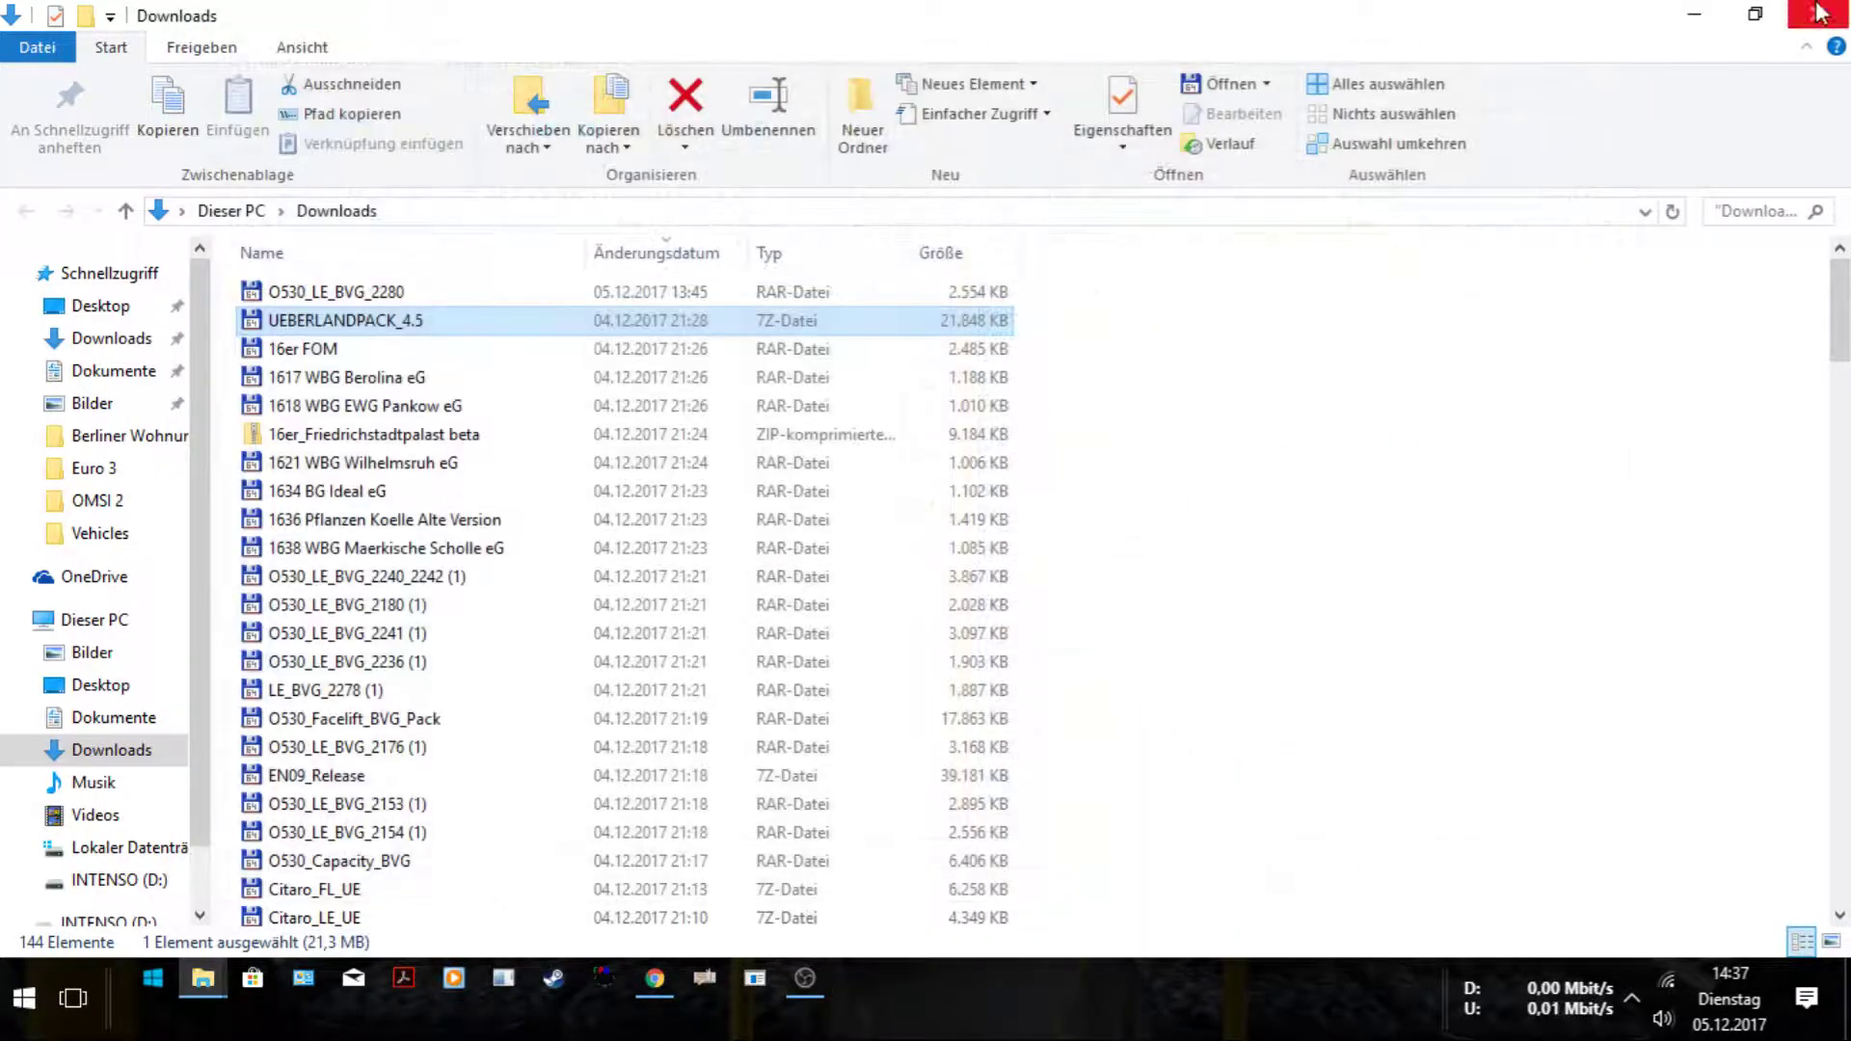
left_click(1819, 12)
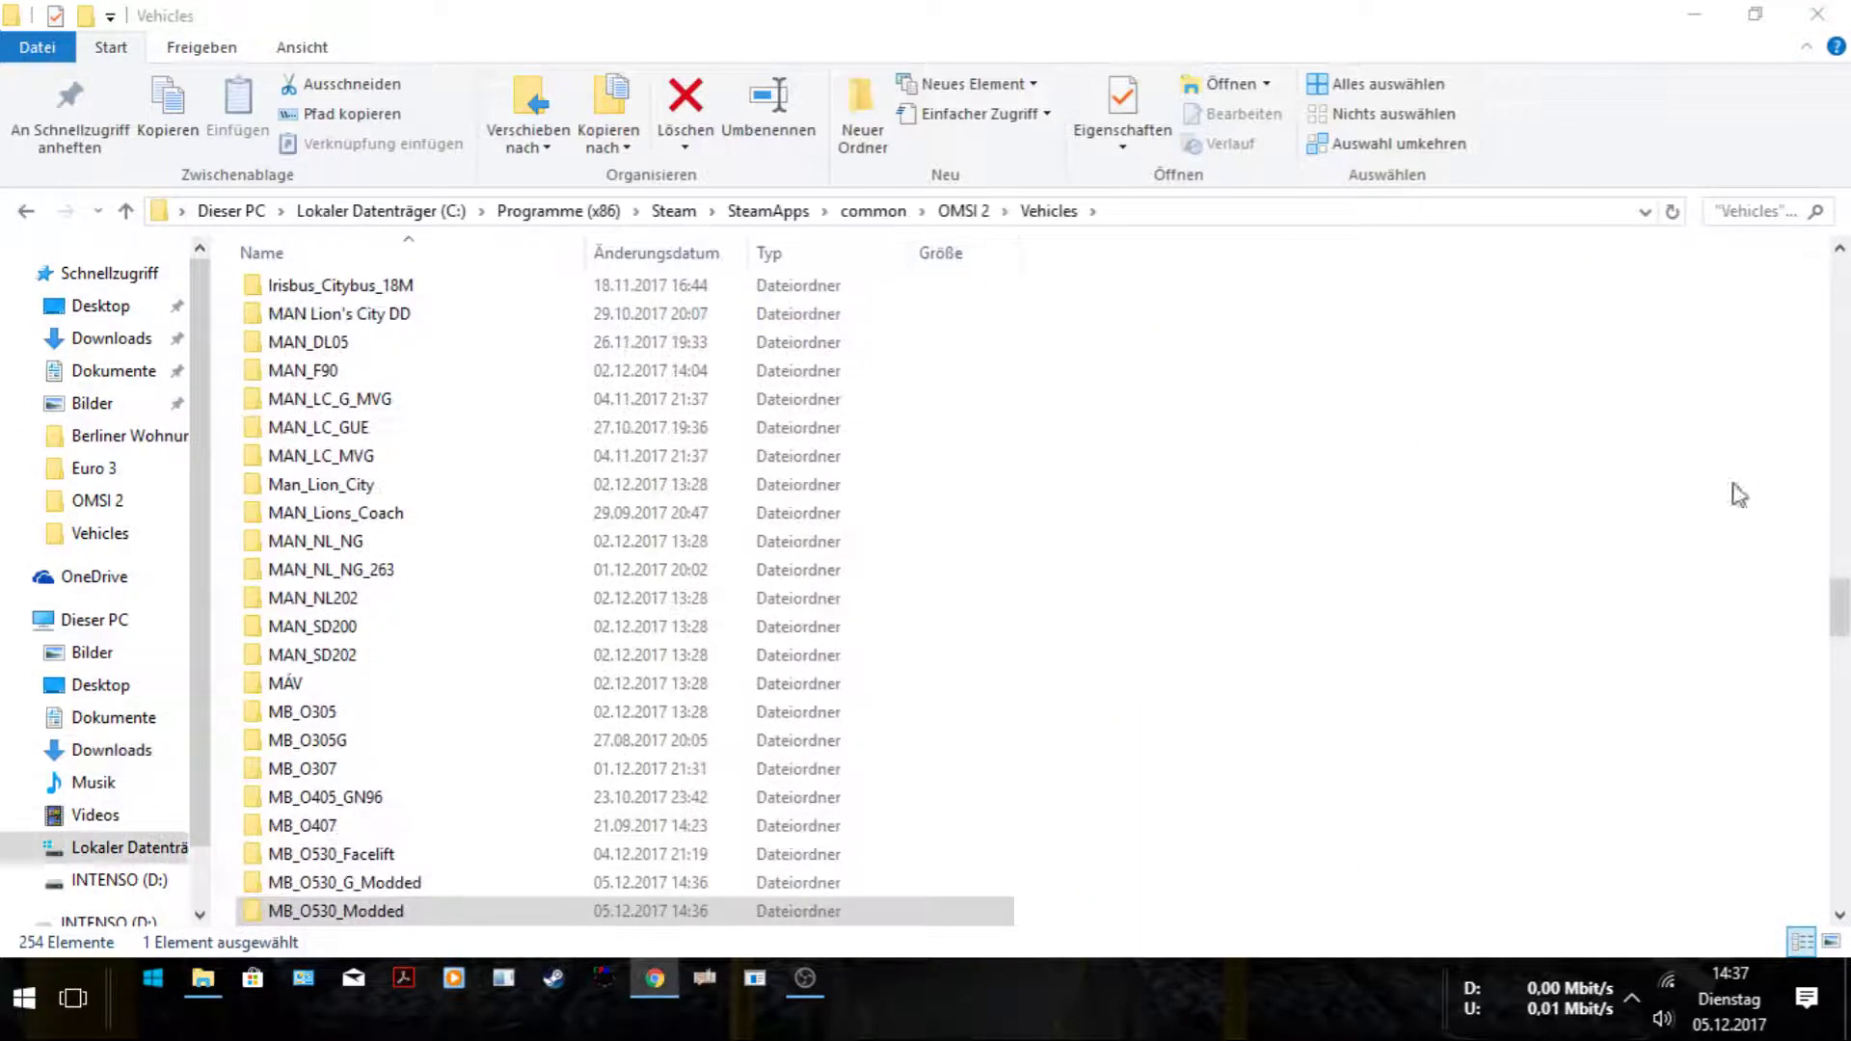
left_click(1694, 14)
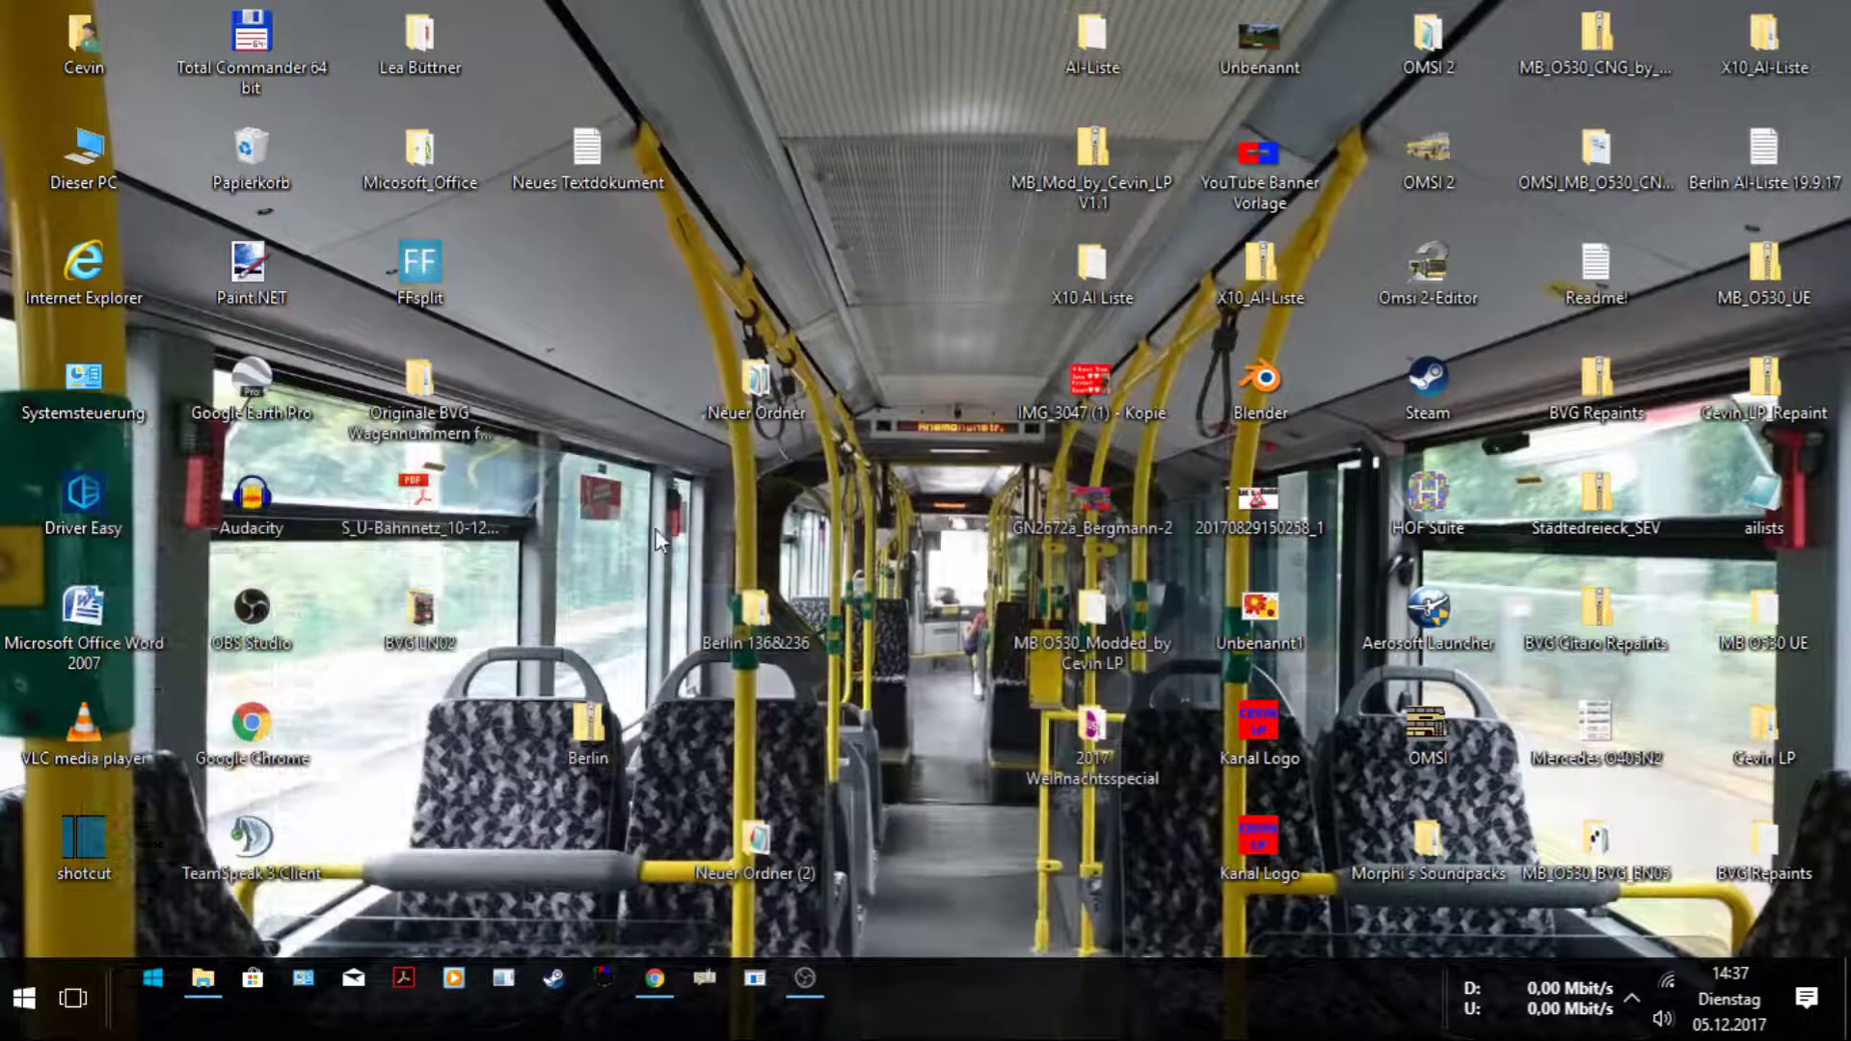
Cut the Regs_O530 file in the desktop folder Neuer Ordner (2), view its number list in the editor and close it.
double_click(762, 864)
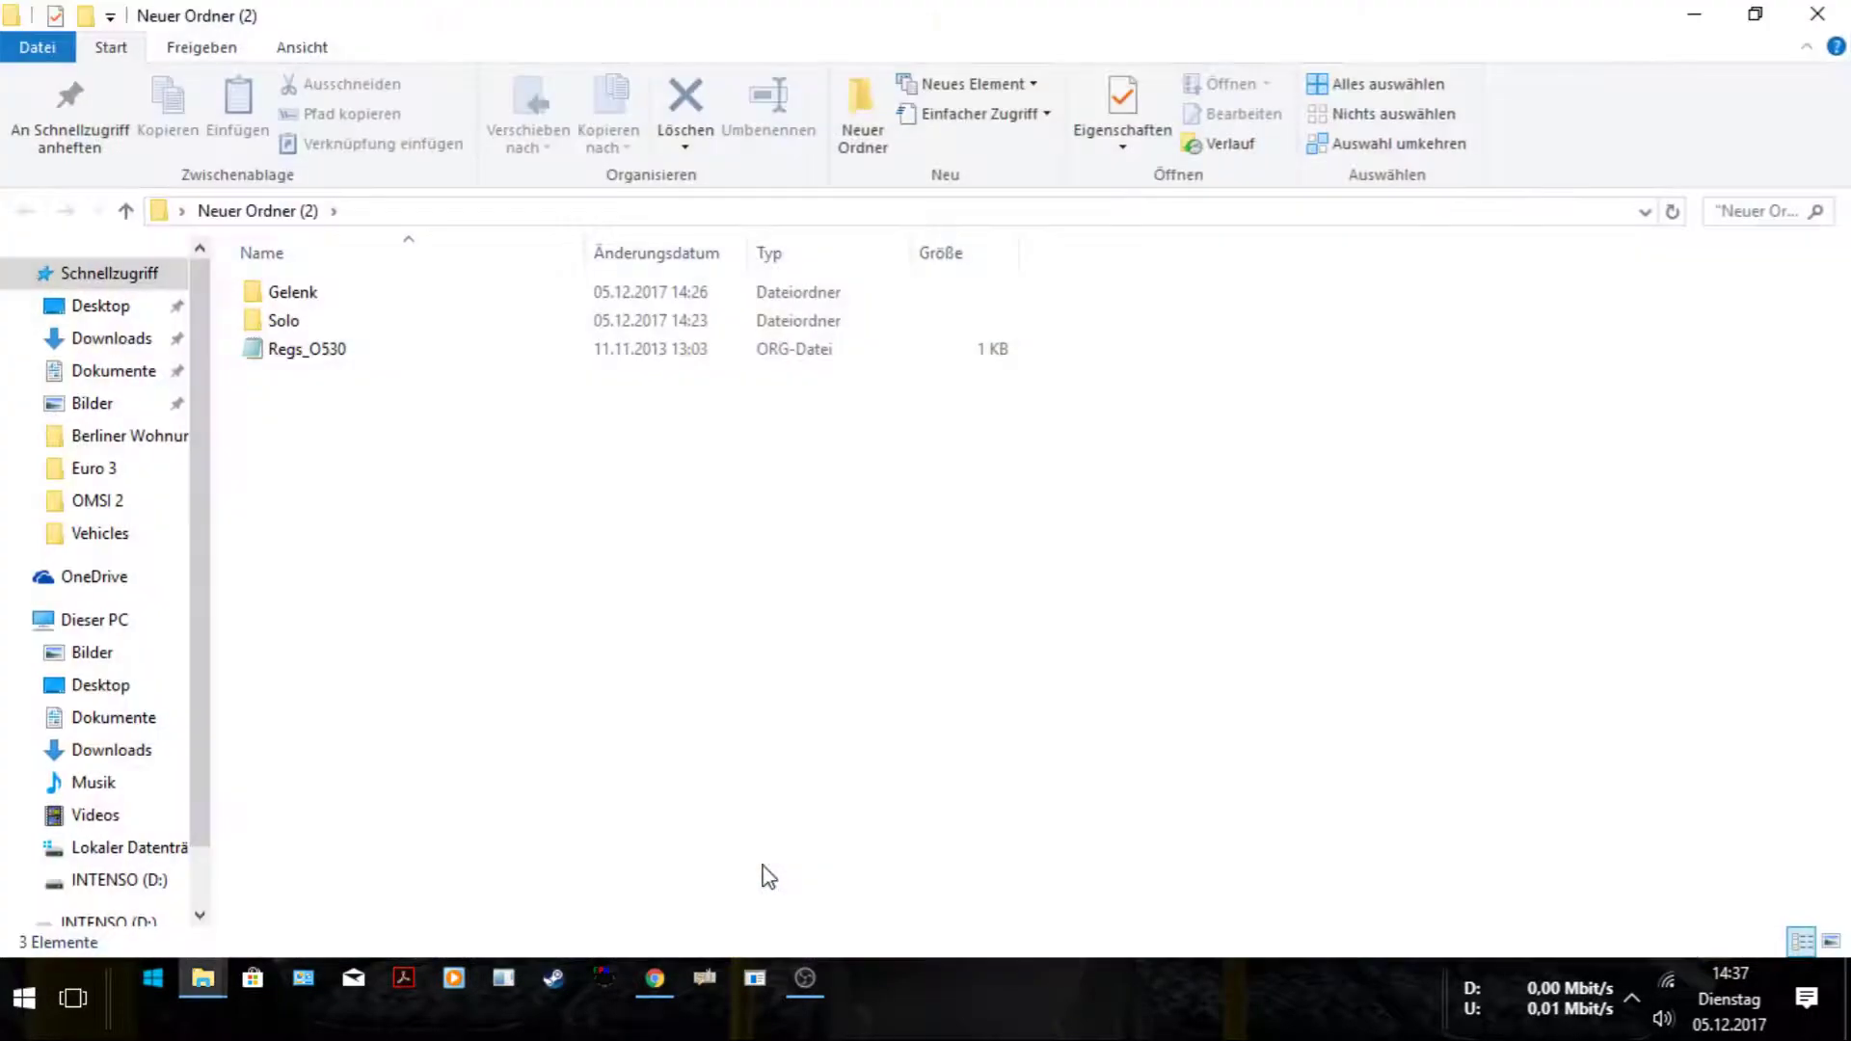
right_click(320, 350)
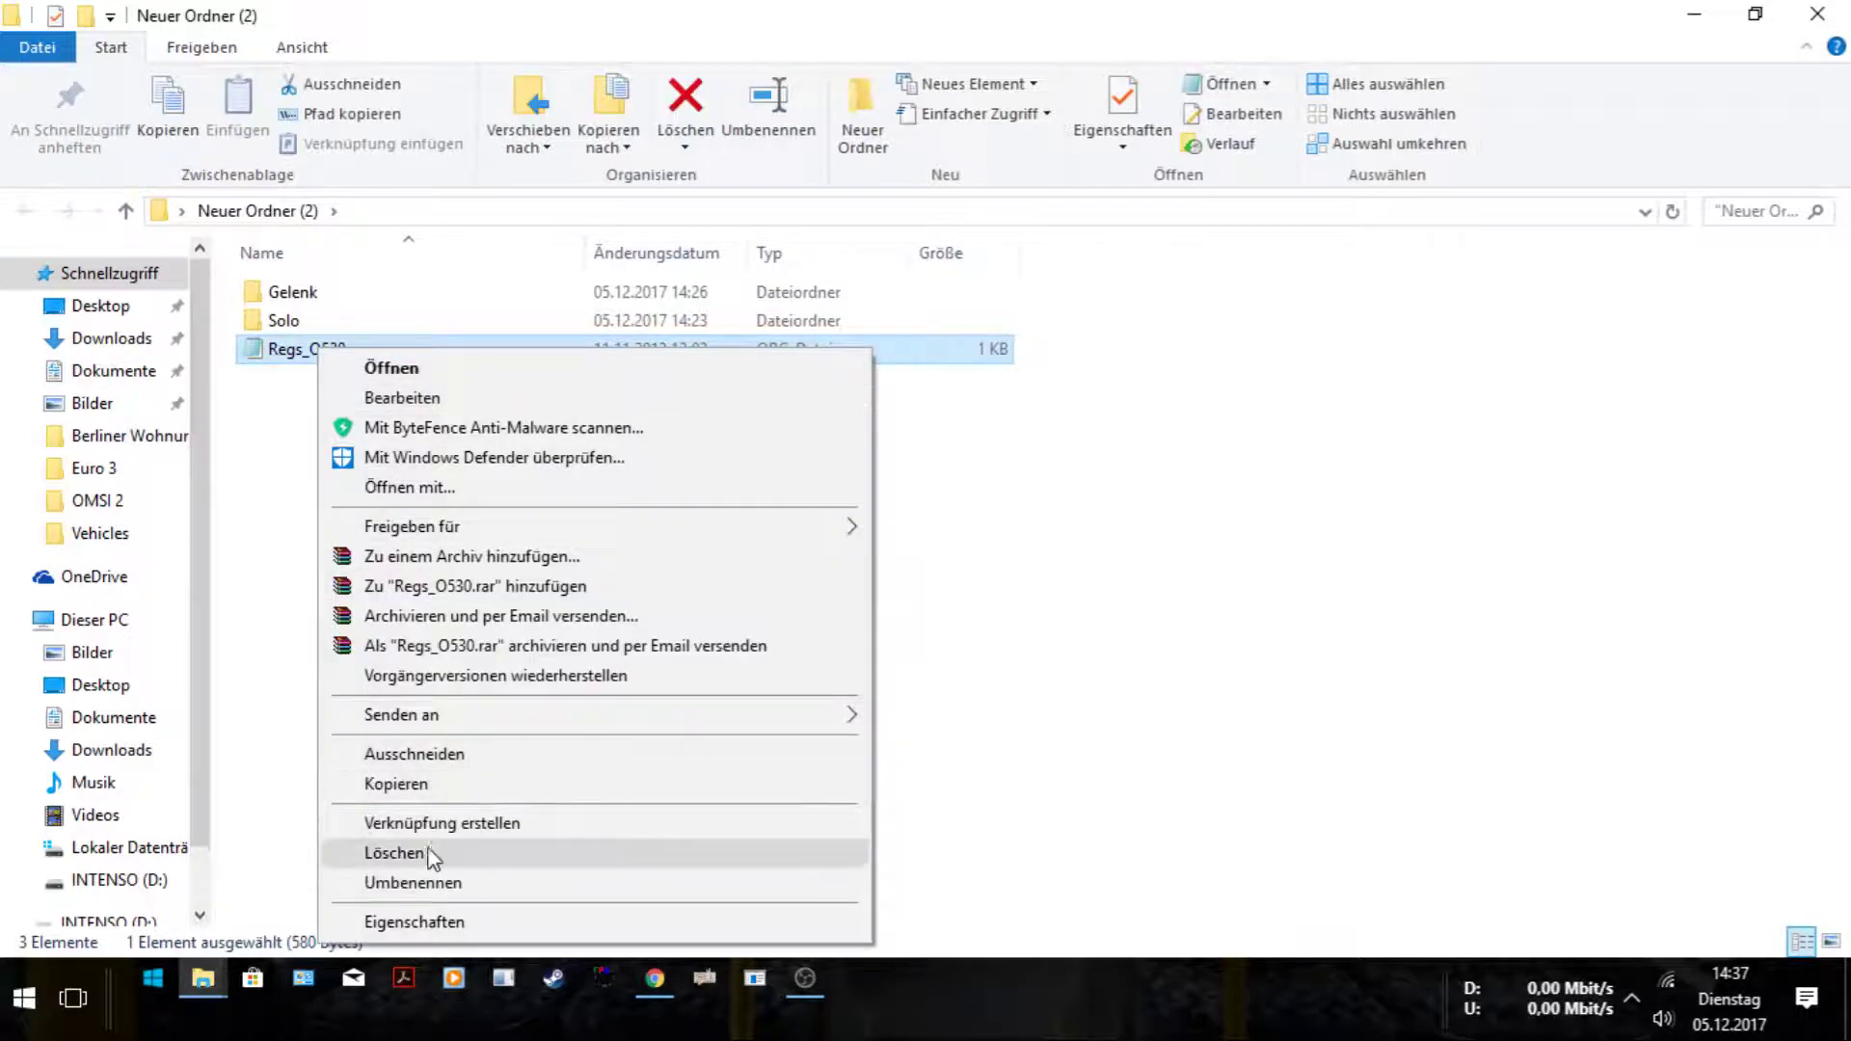
left_click(448, 764)
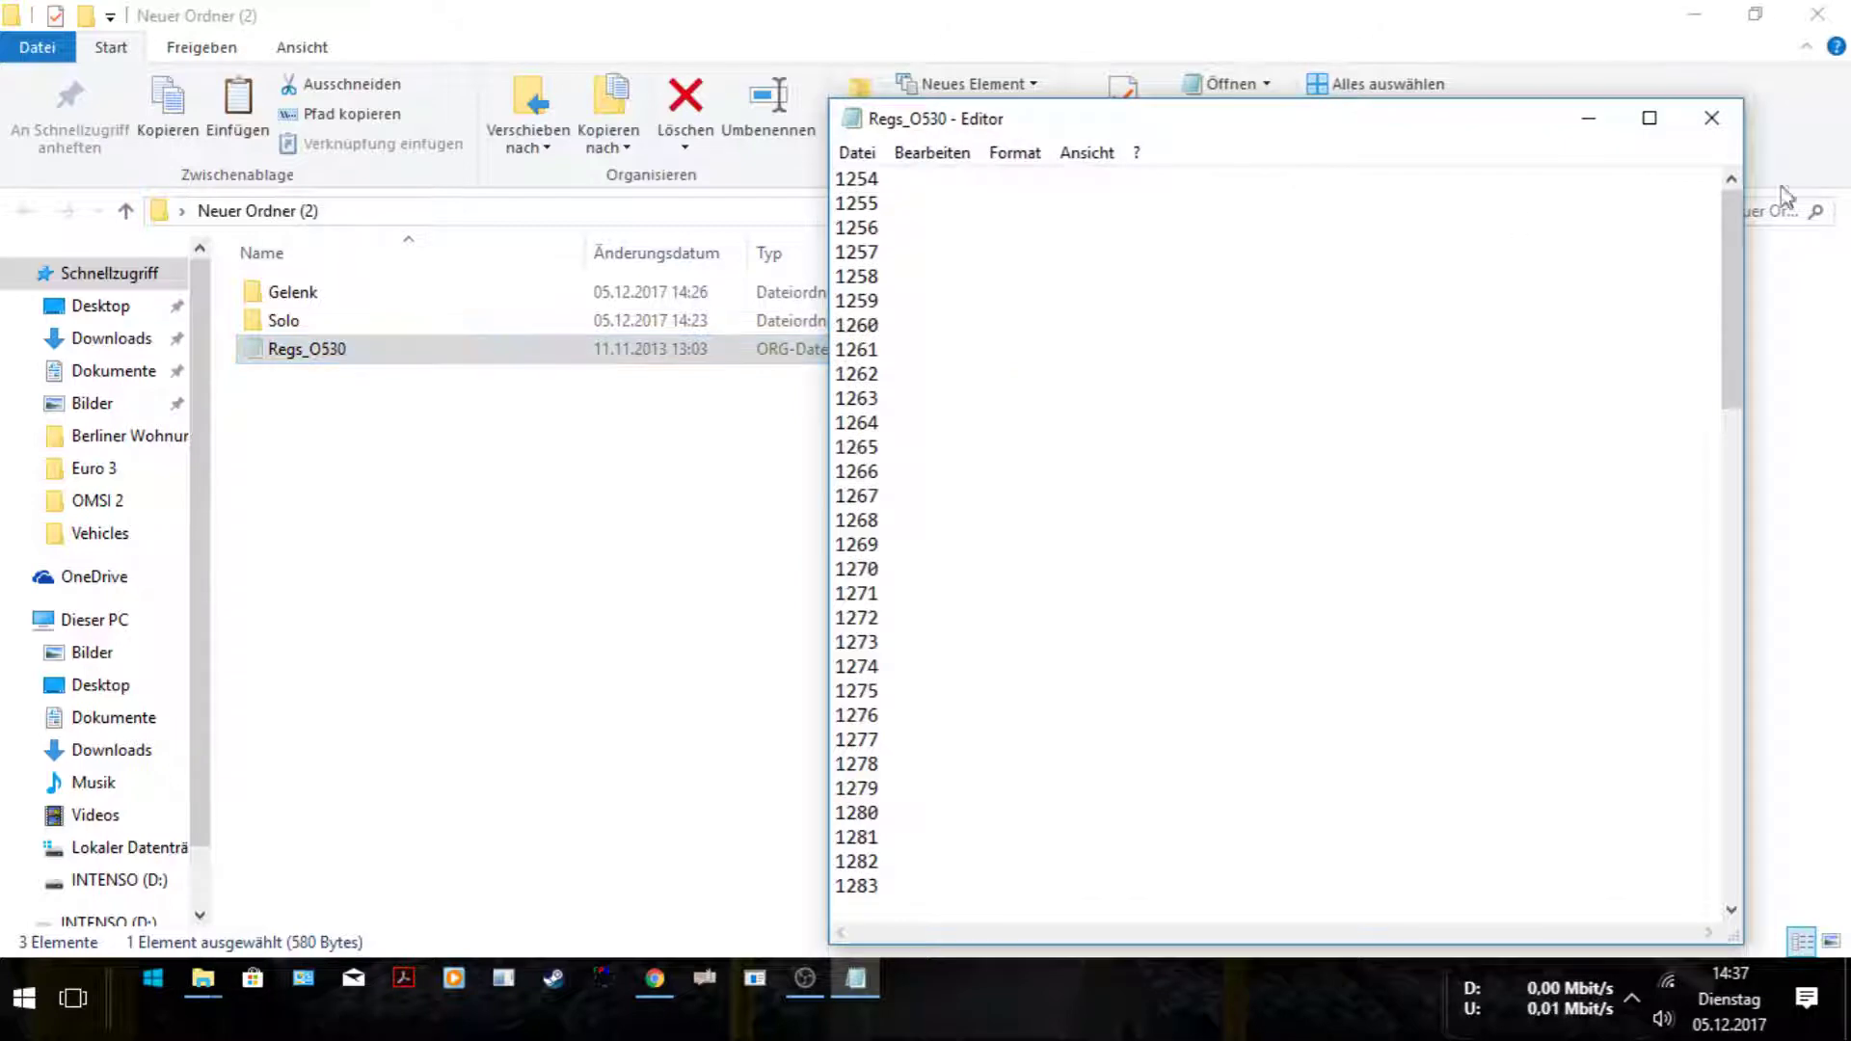
key("alt+F4")
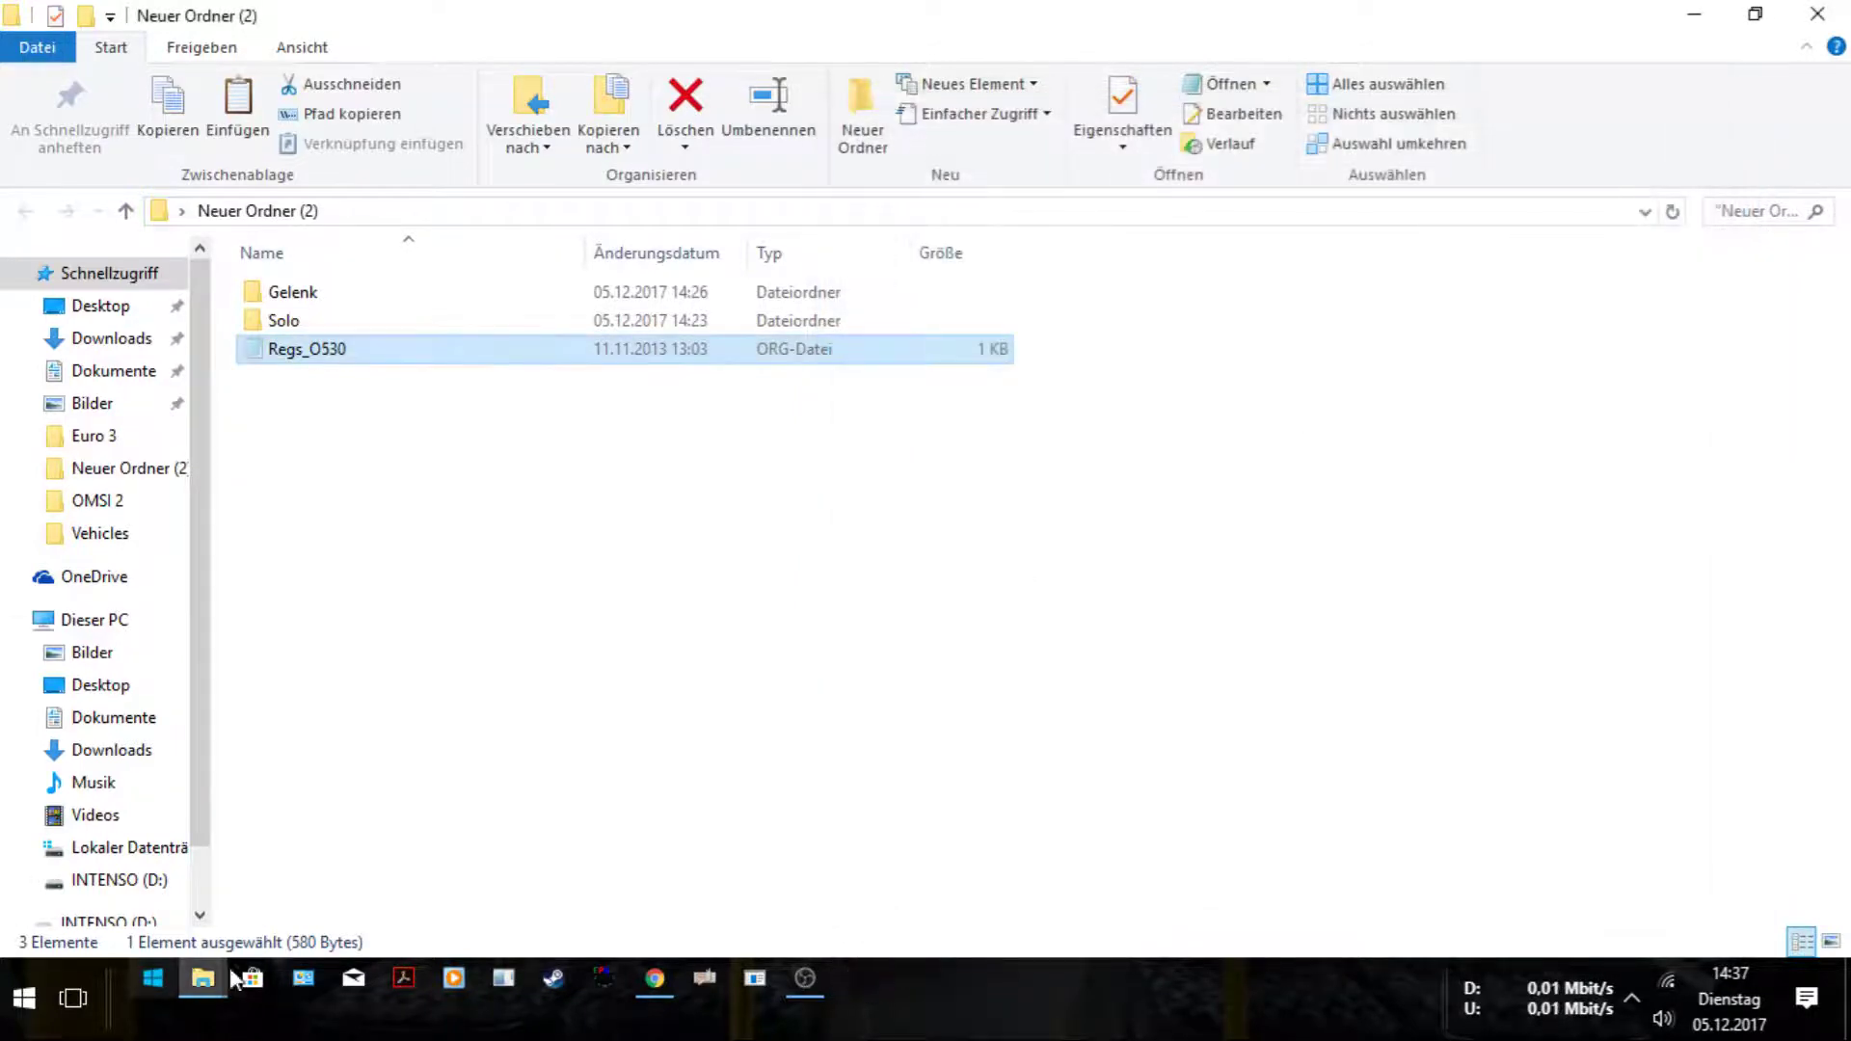
Paste Regs_O530 into the MB_O530_Modded folder under Vehicles, replacing the existing file.
mouse_move(200, 984)
left_click(80, 813)
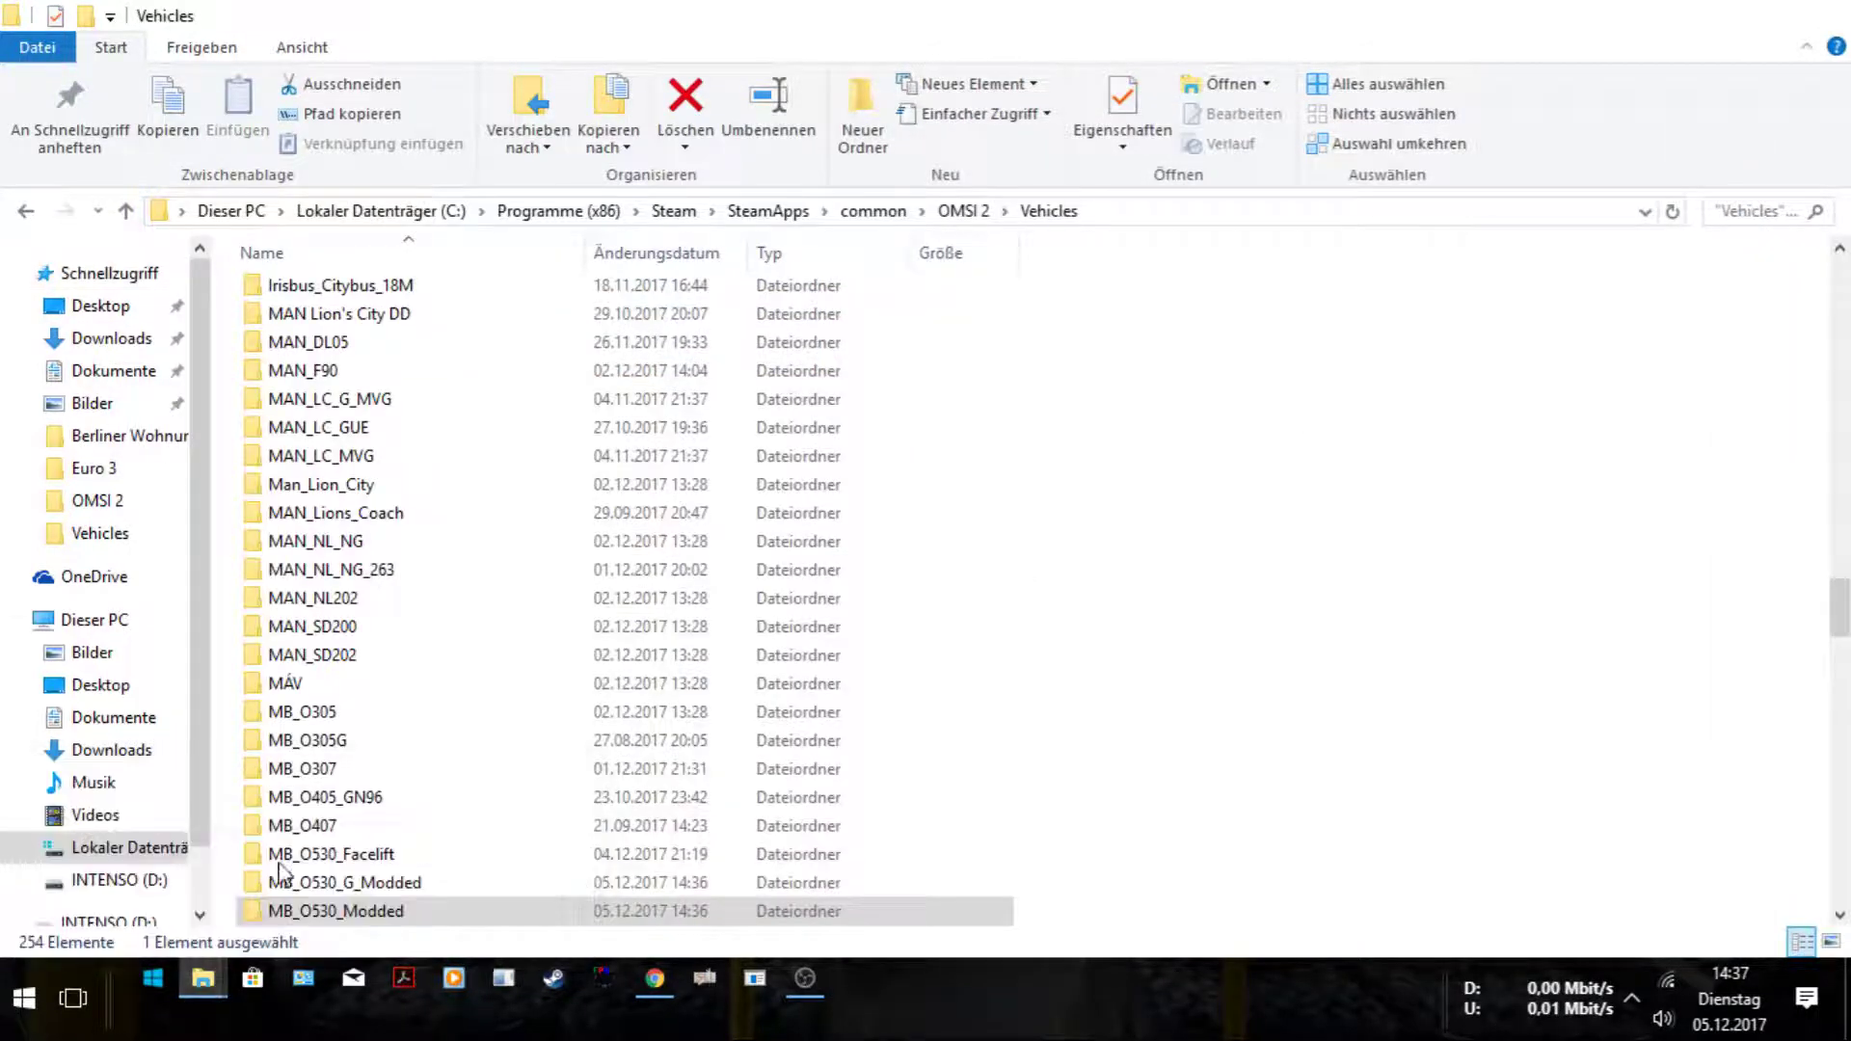
double_click(323, 911)
right_click(1299, 584)
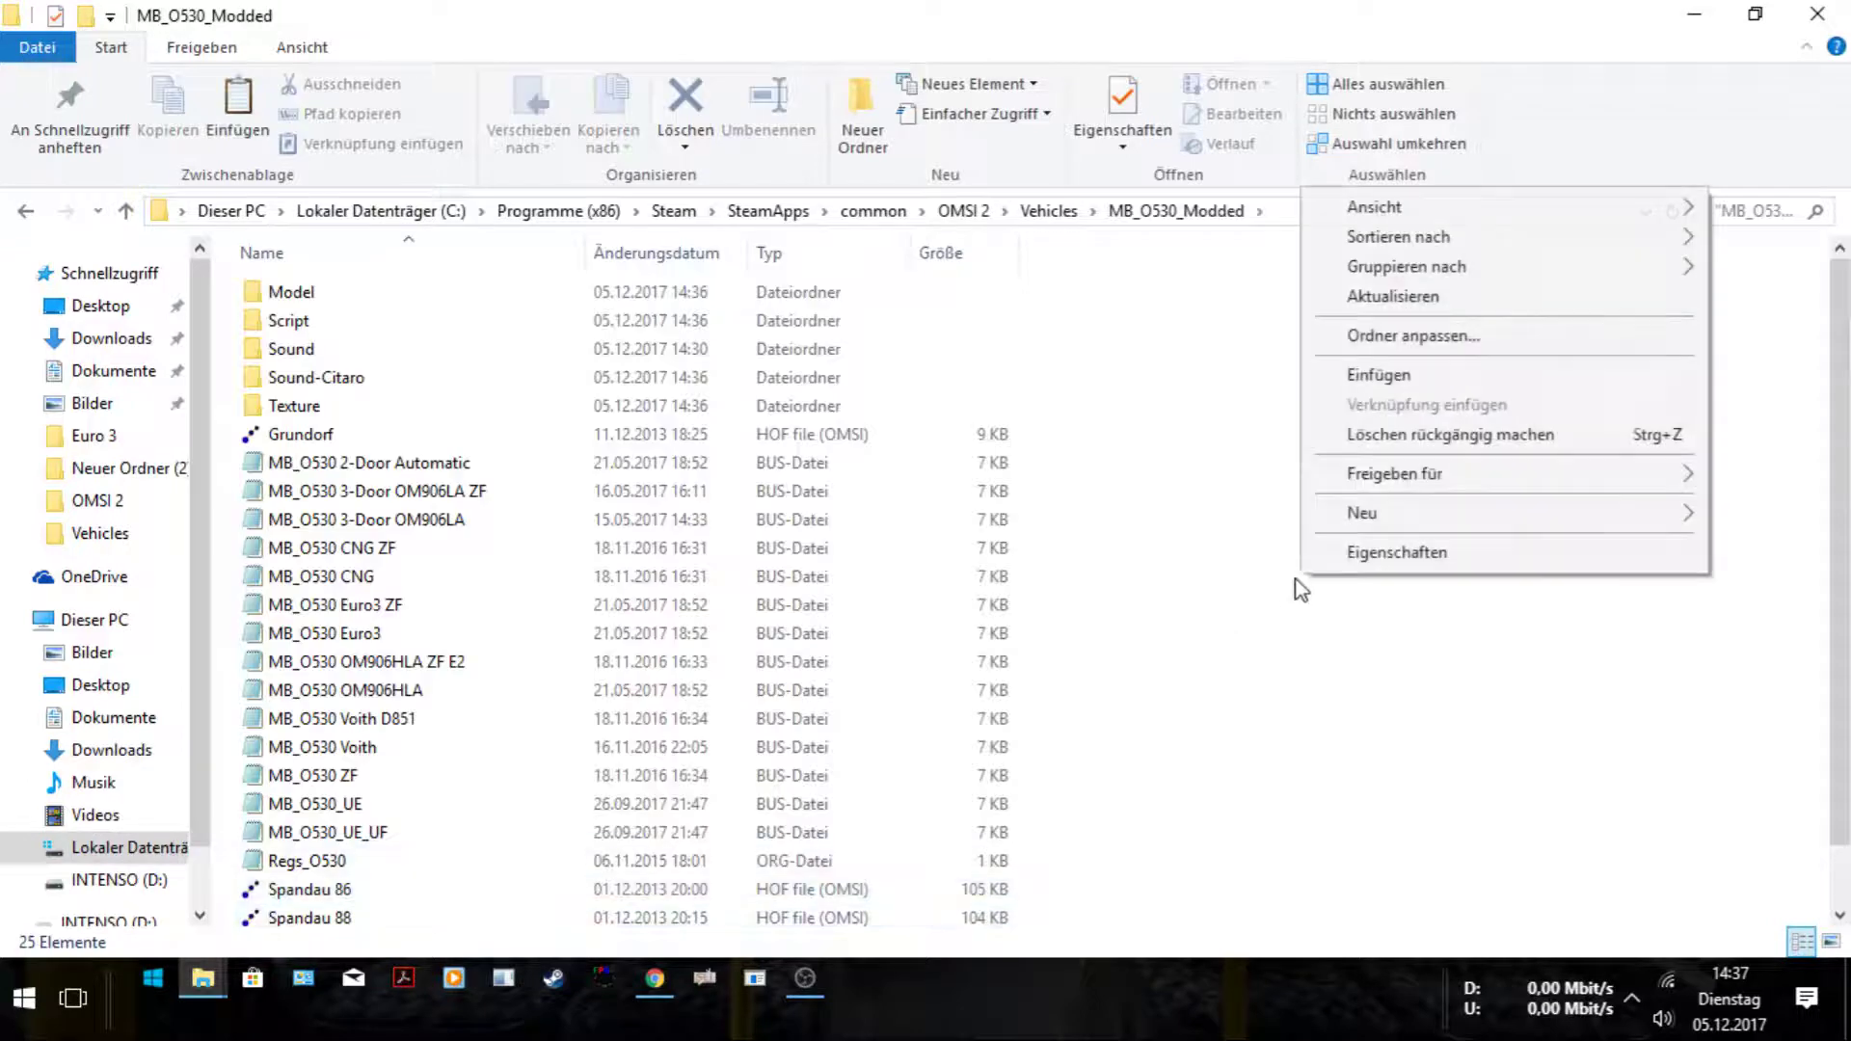
left_click(1380, 376)
left_click(1028, 291)
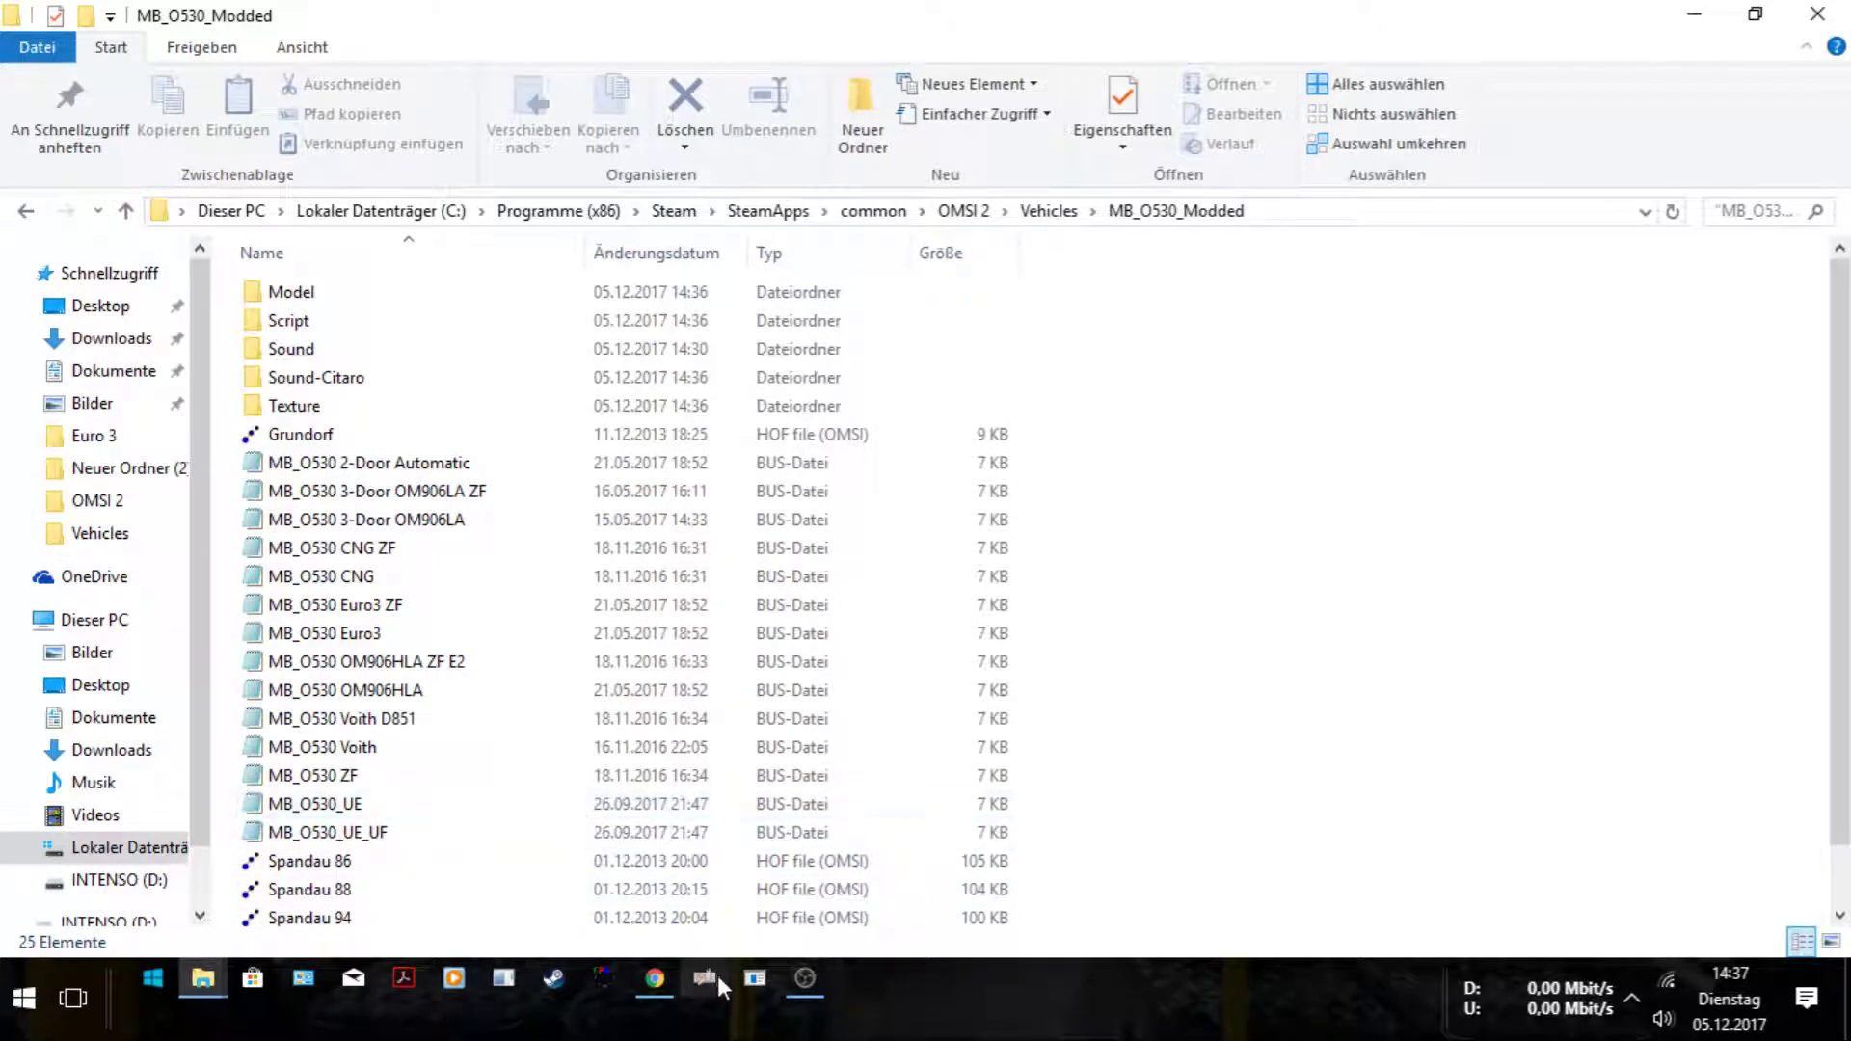
Minimize the MB_O530_Modded window and cut all repaint folders and files from the Solo folder in Neuer Ordner (2).
left_click(1694, 21)
double_click(283, 322)
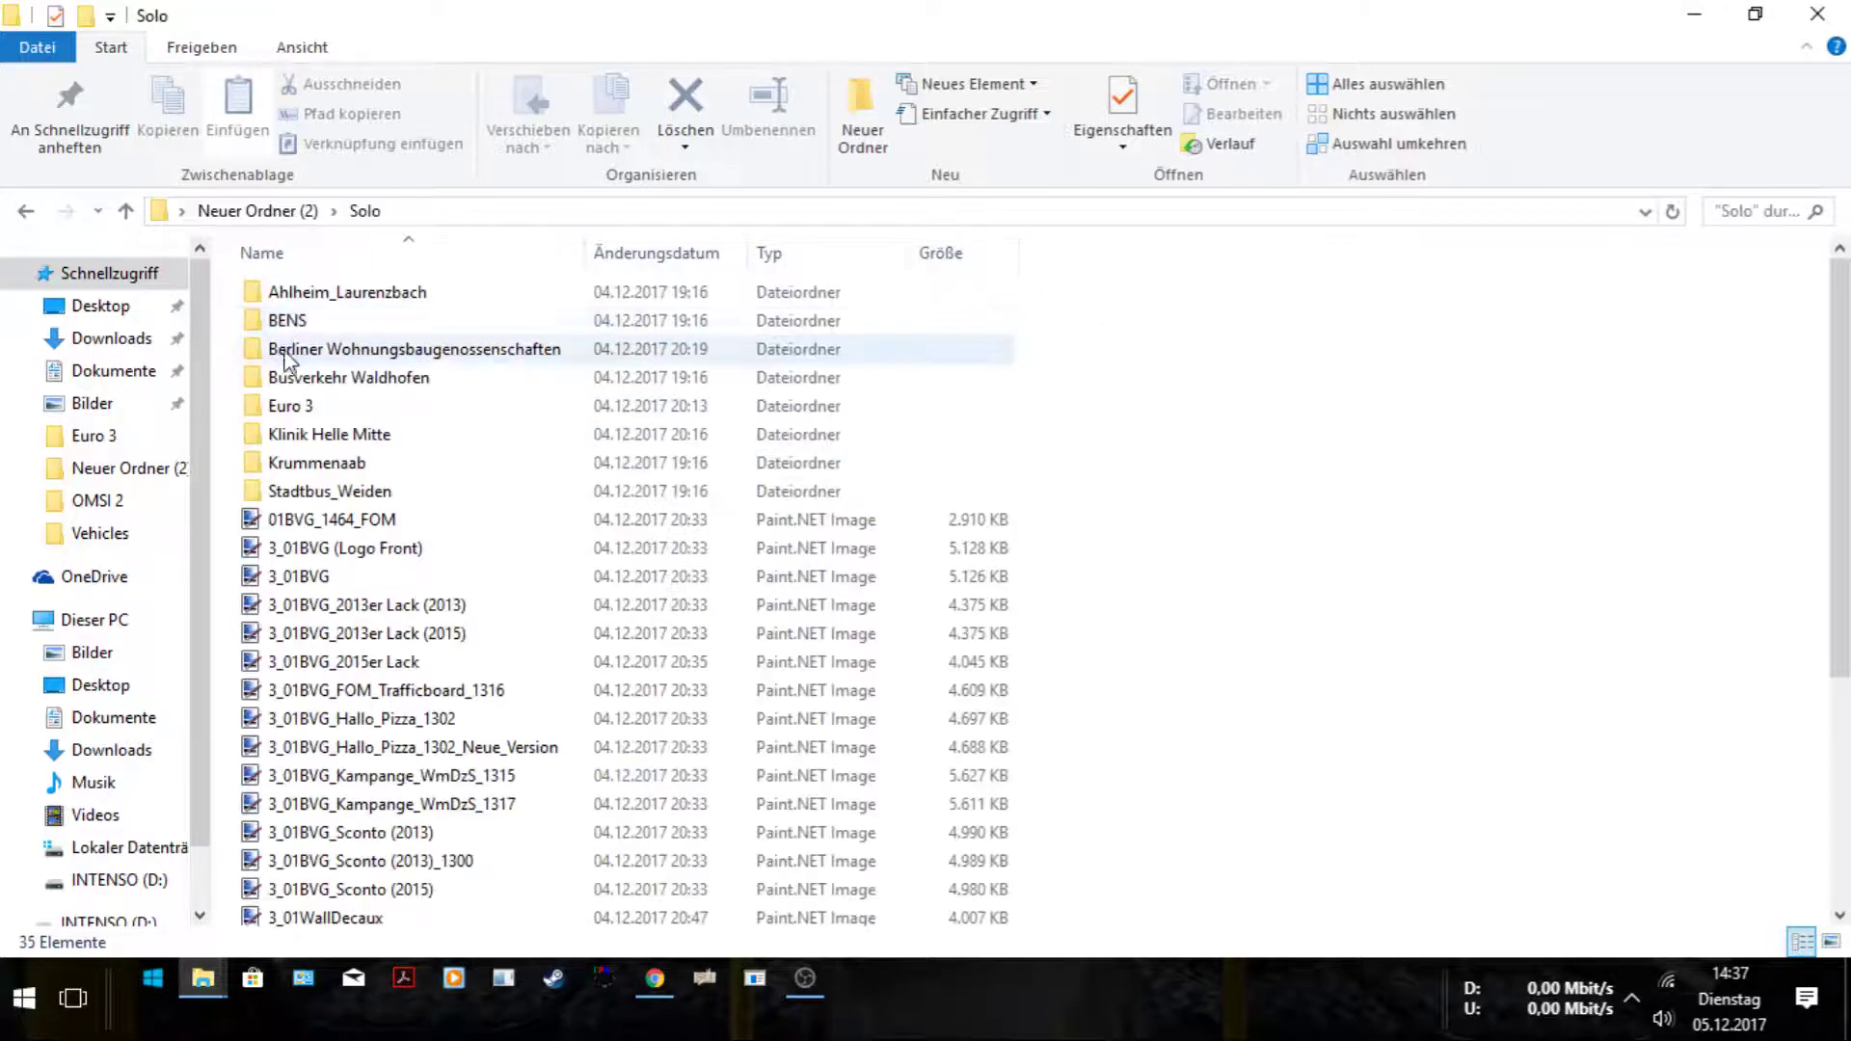
left_click_drag(241, 290, 432, 930)
right_click(432, 925)
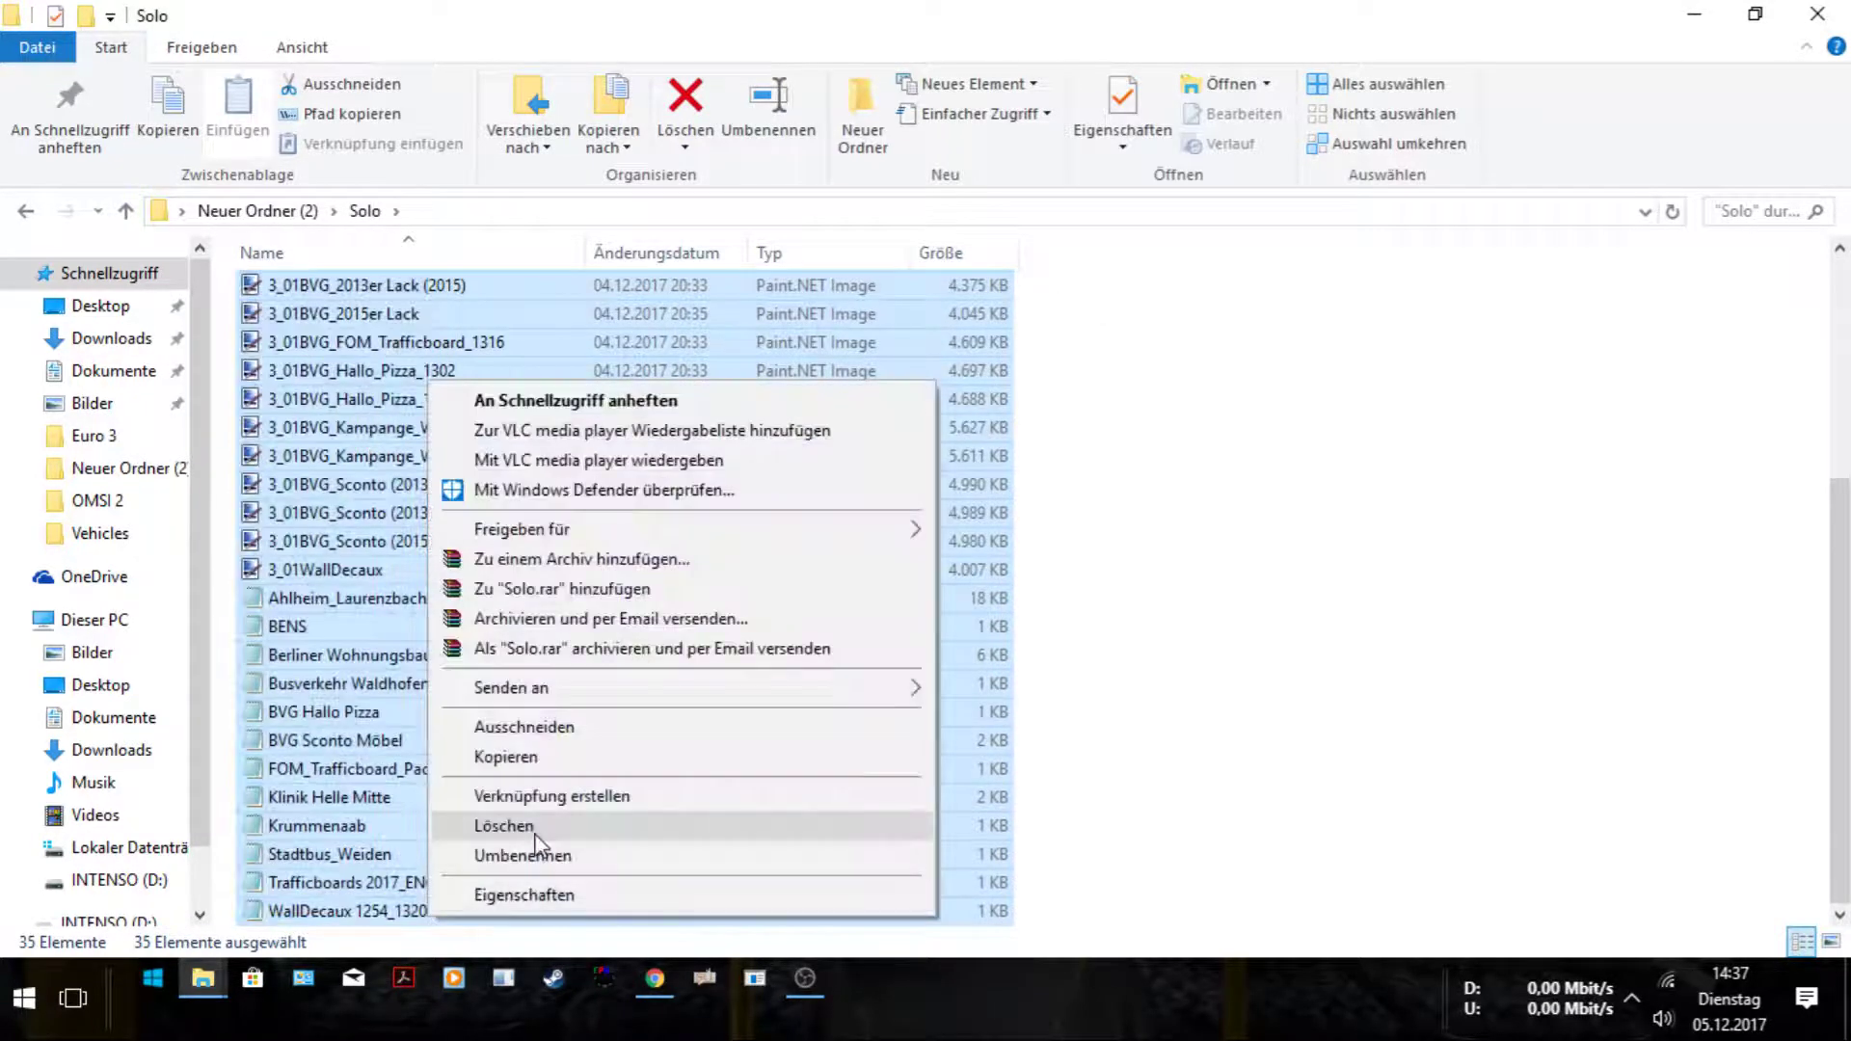
left_click(521, 727)
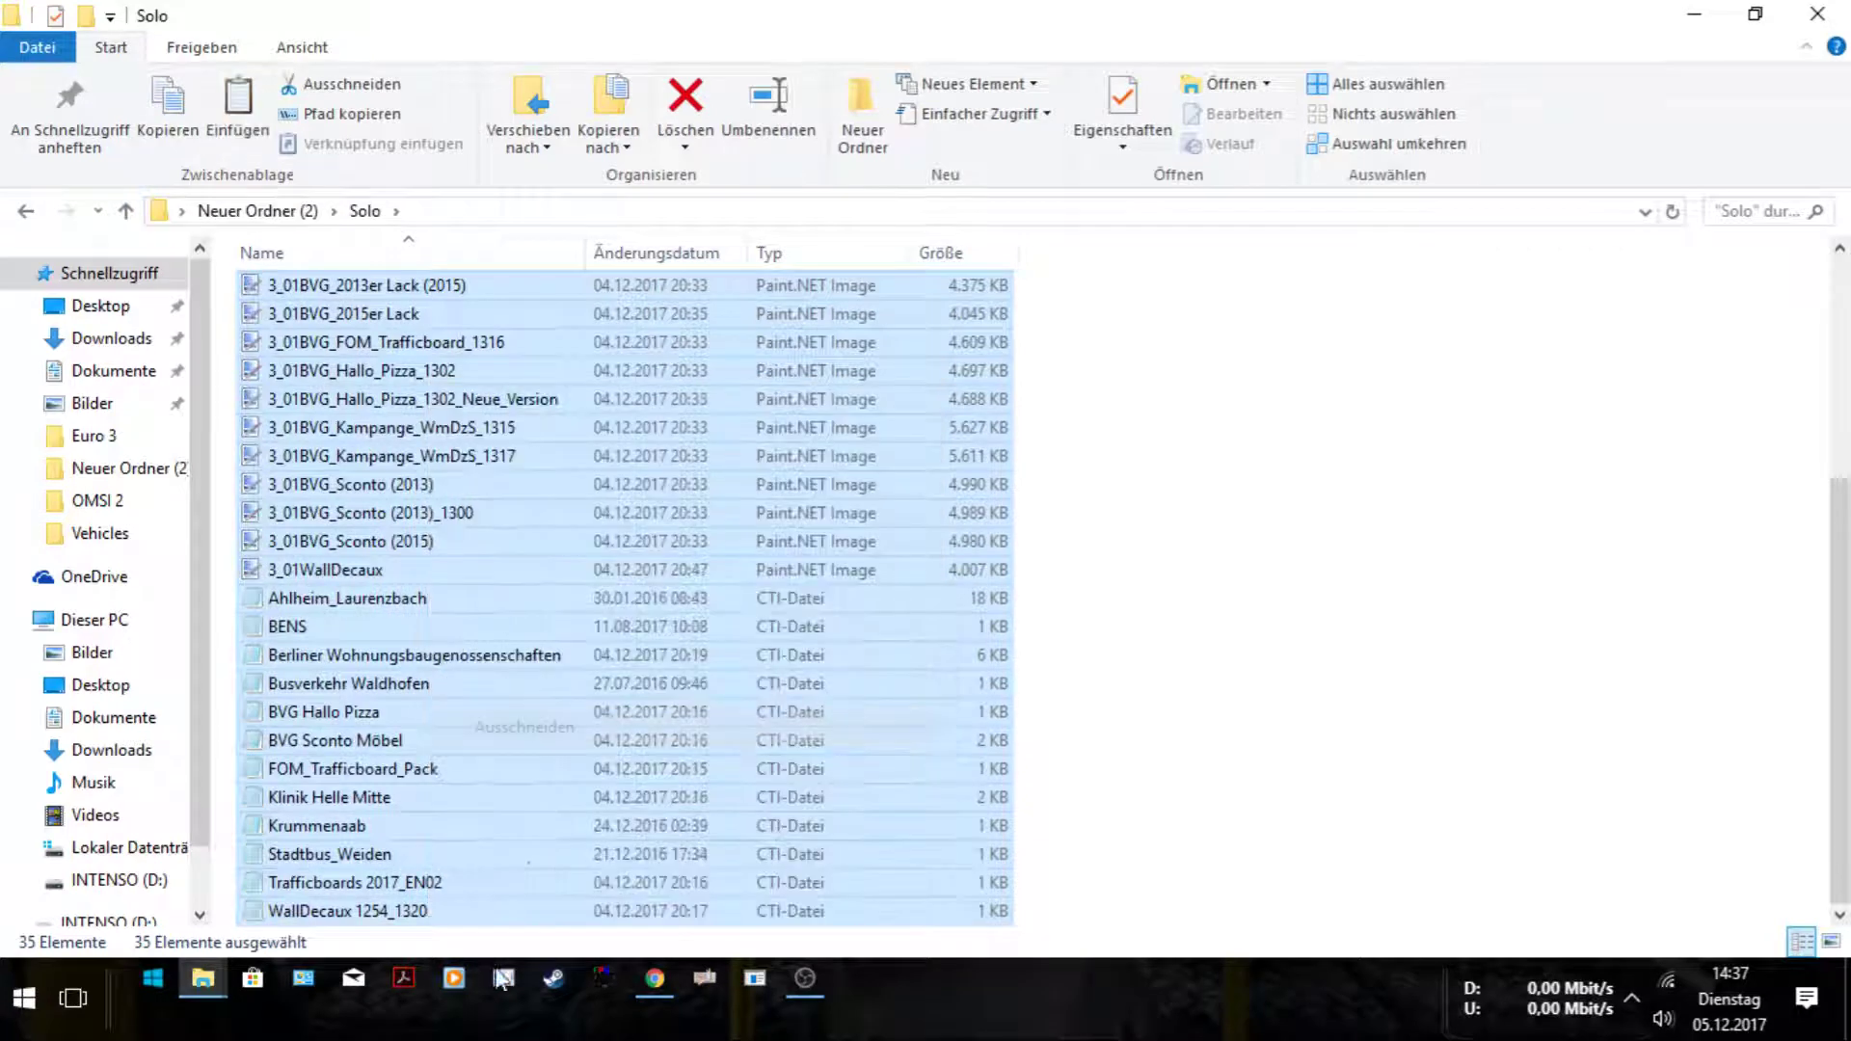
Paste the cut solo repaints into the Texture\rep folder of MB_O530_Modded, replacing the existing files.
mouse_move(203, 981)
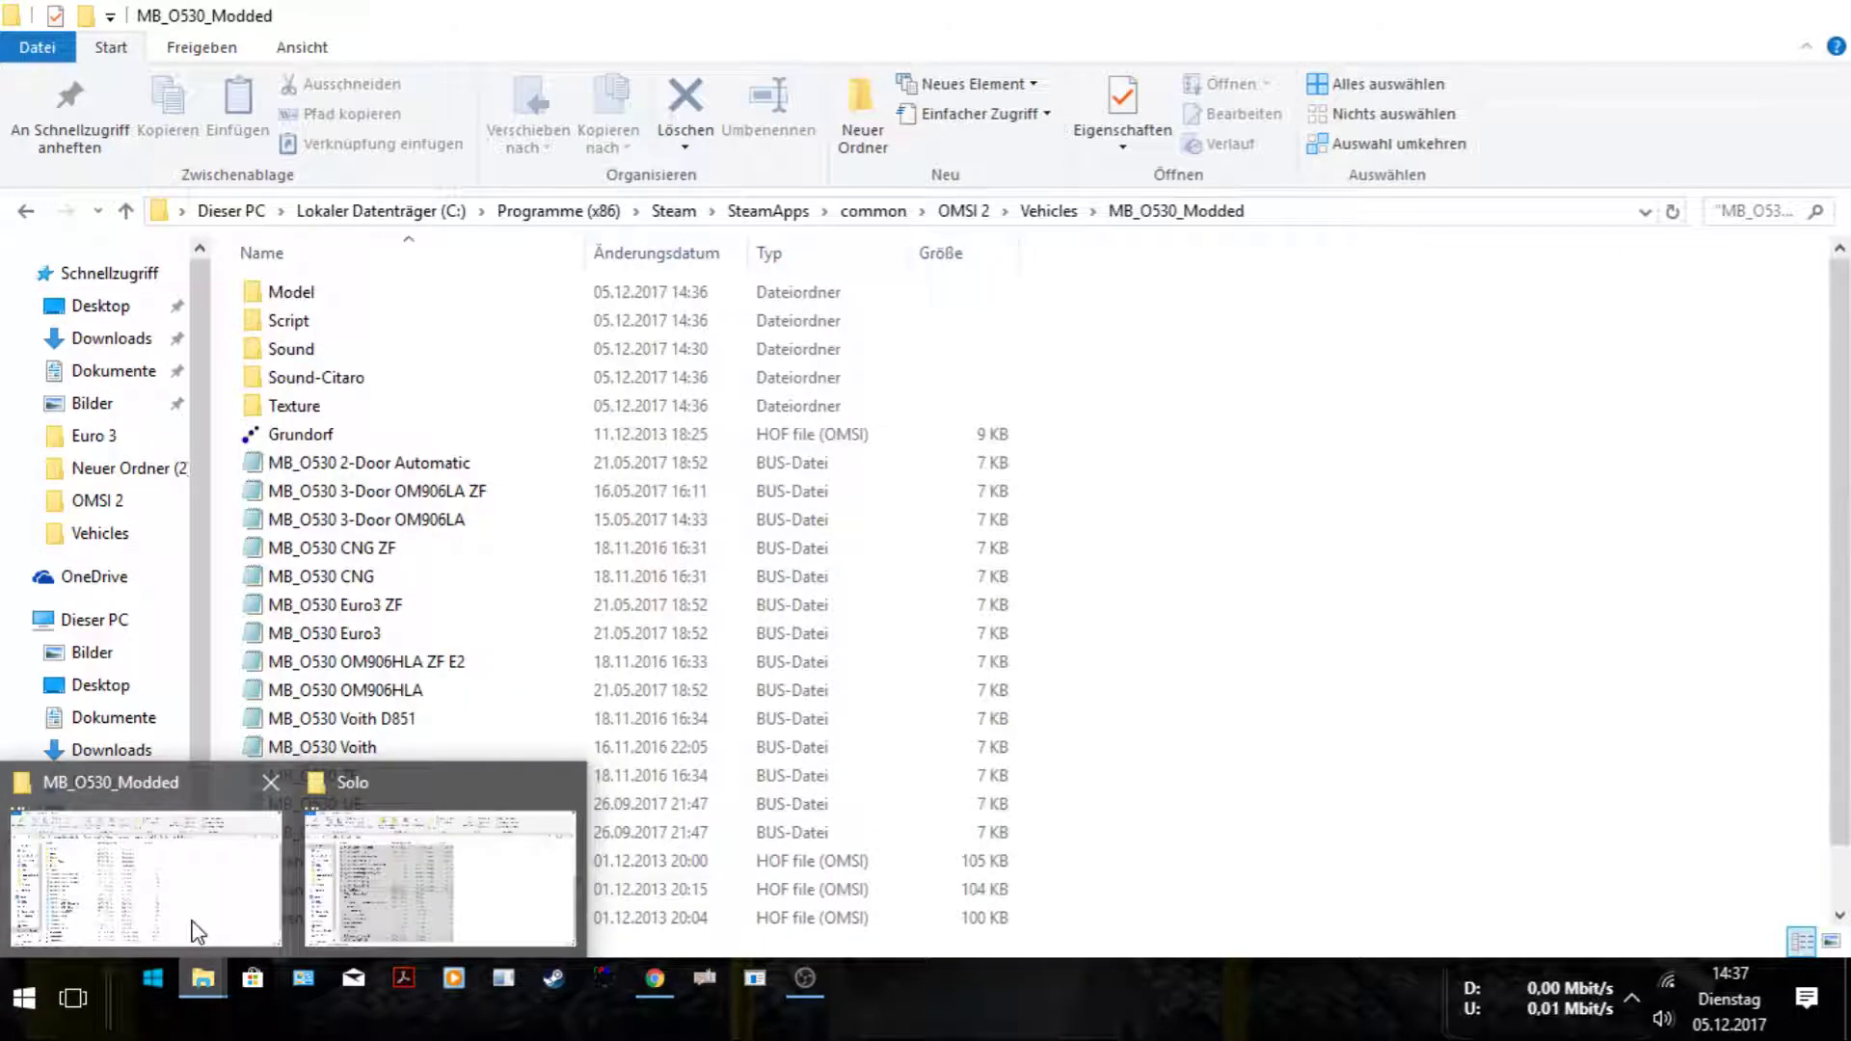
left_click(197, 930)
double_click(307, 409)
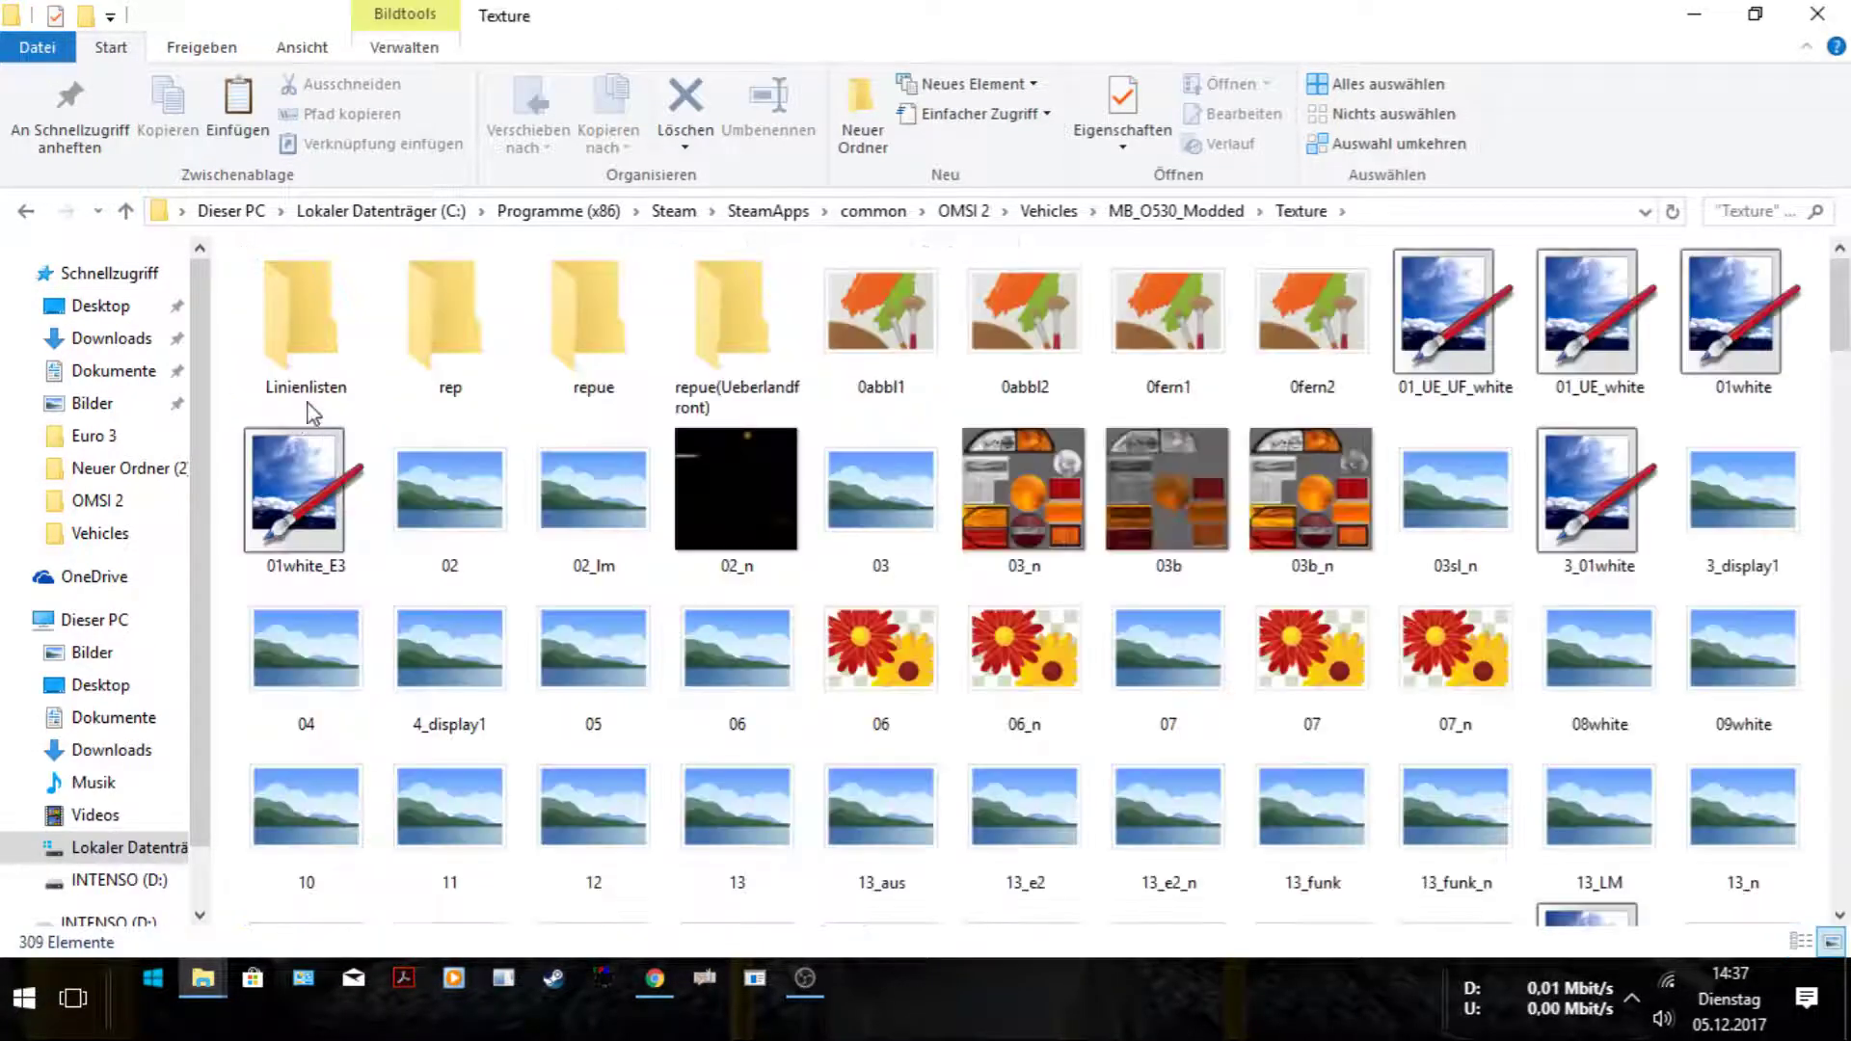
double_click(433, 358)
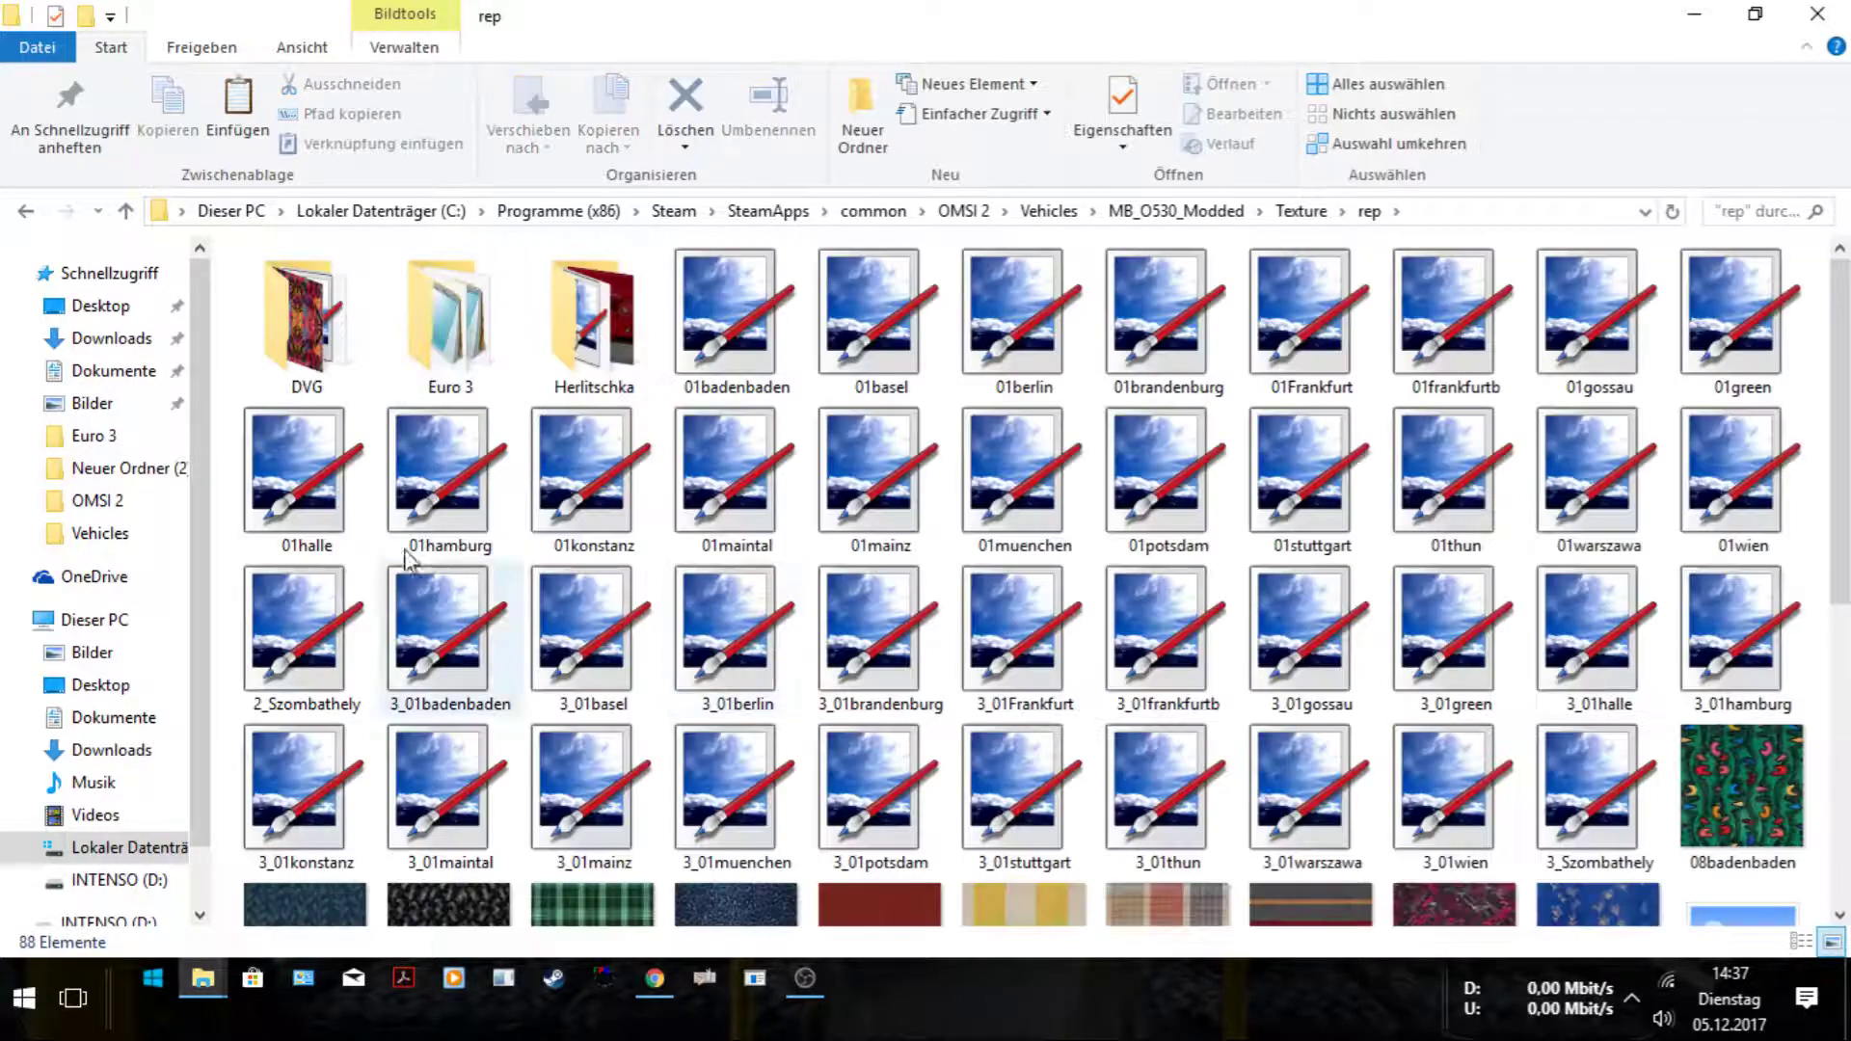
right_click(224, 502)
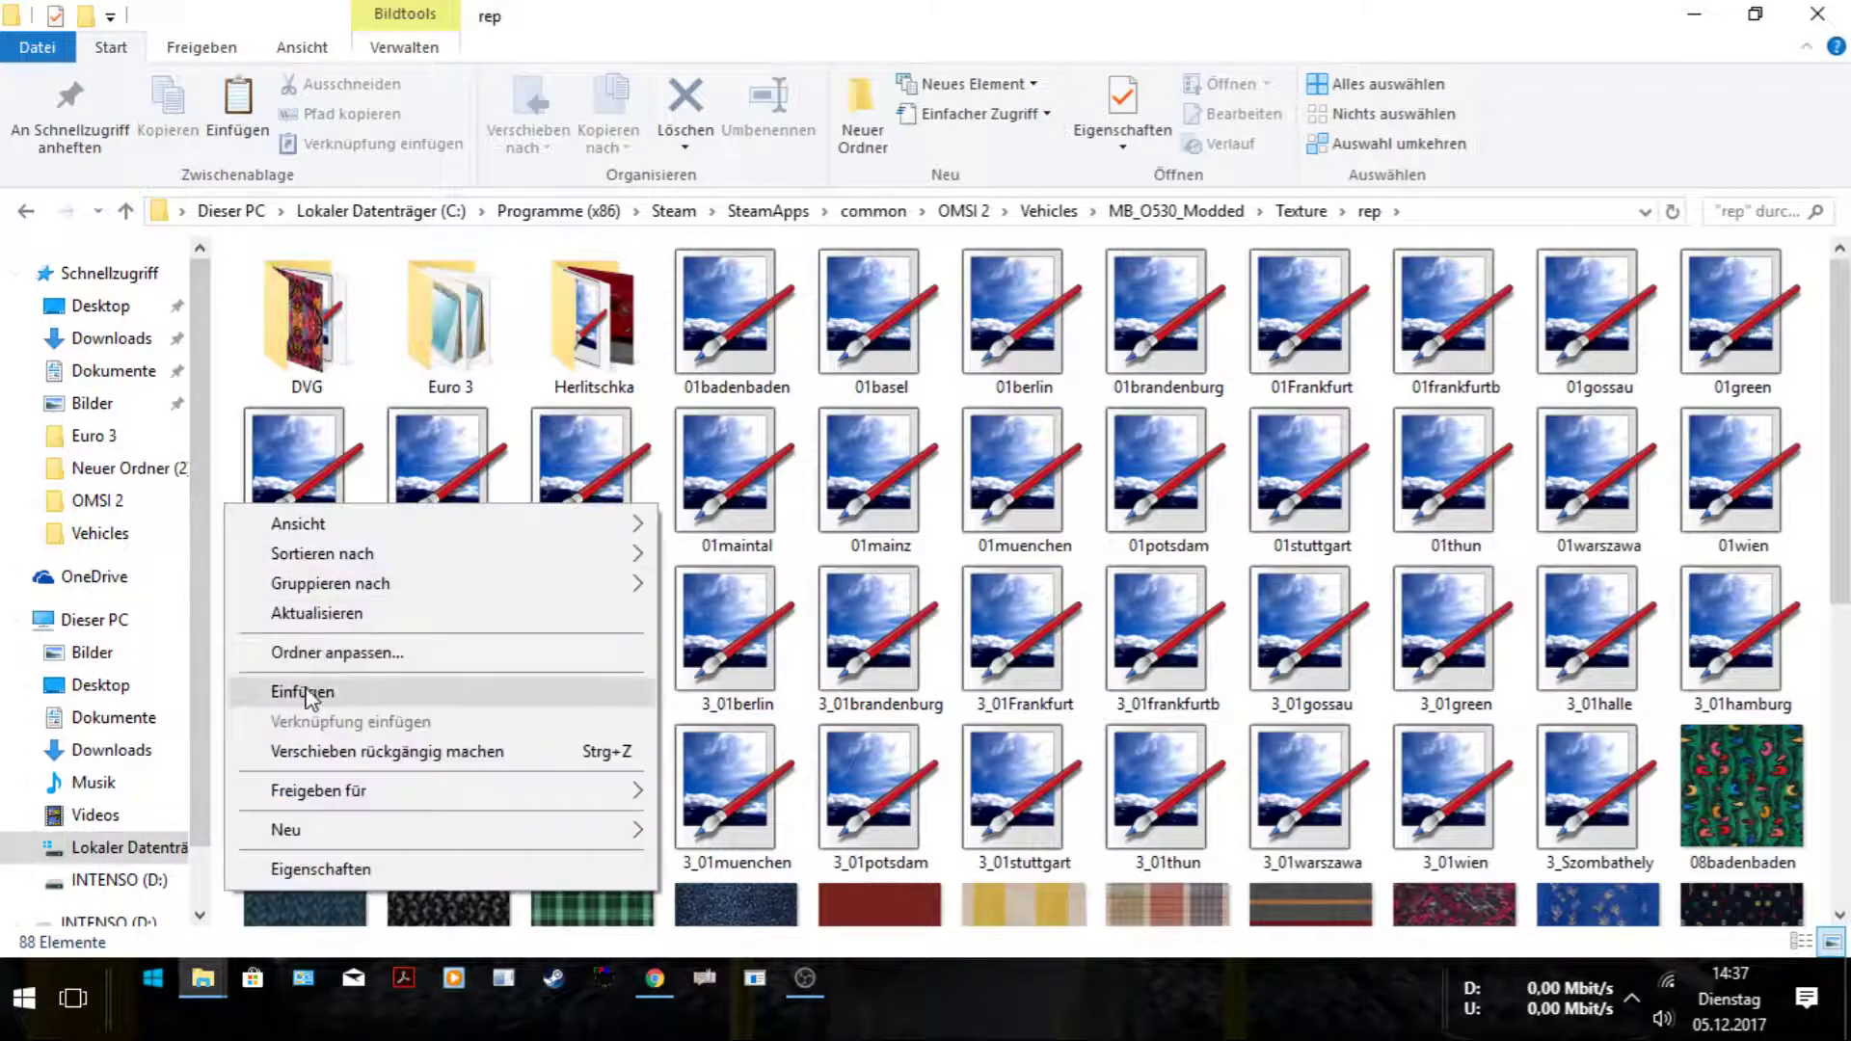
left_click(303, 692)
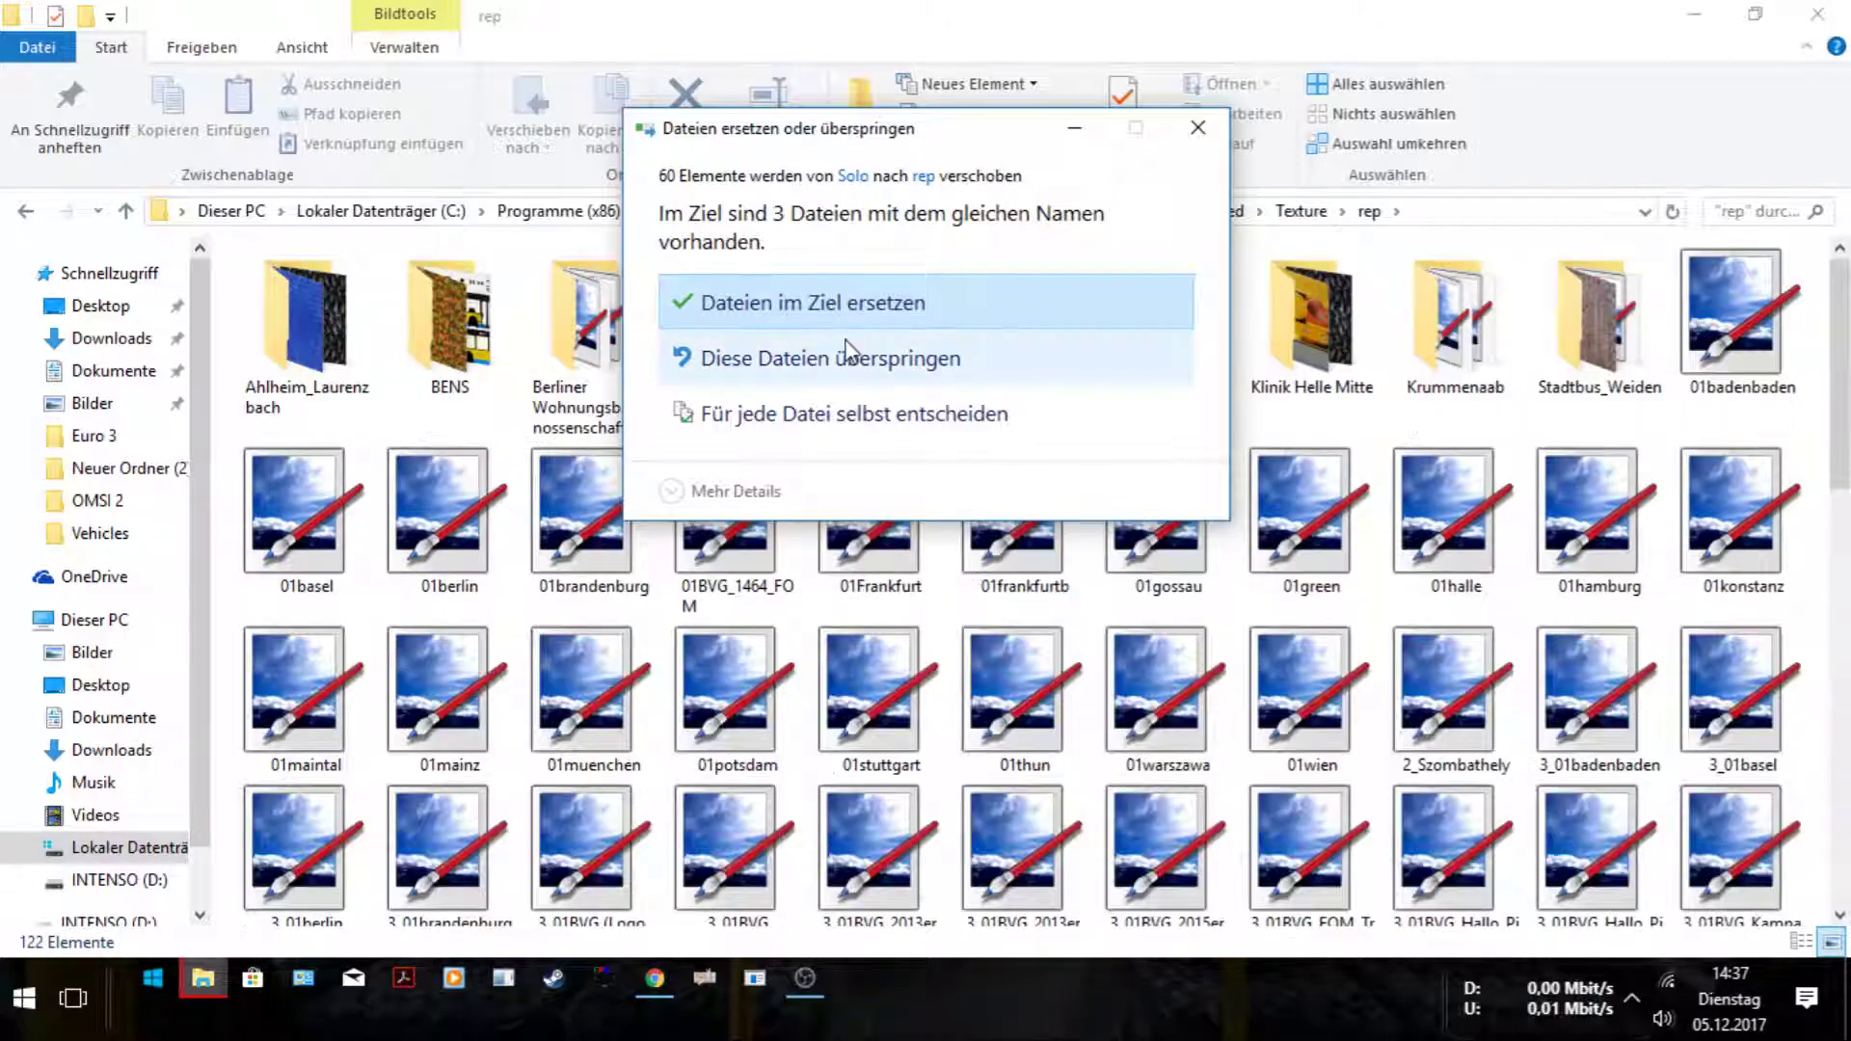
left_click(852, 313)
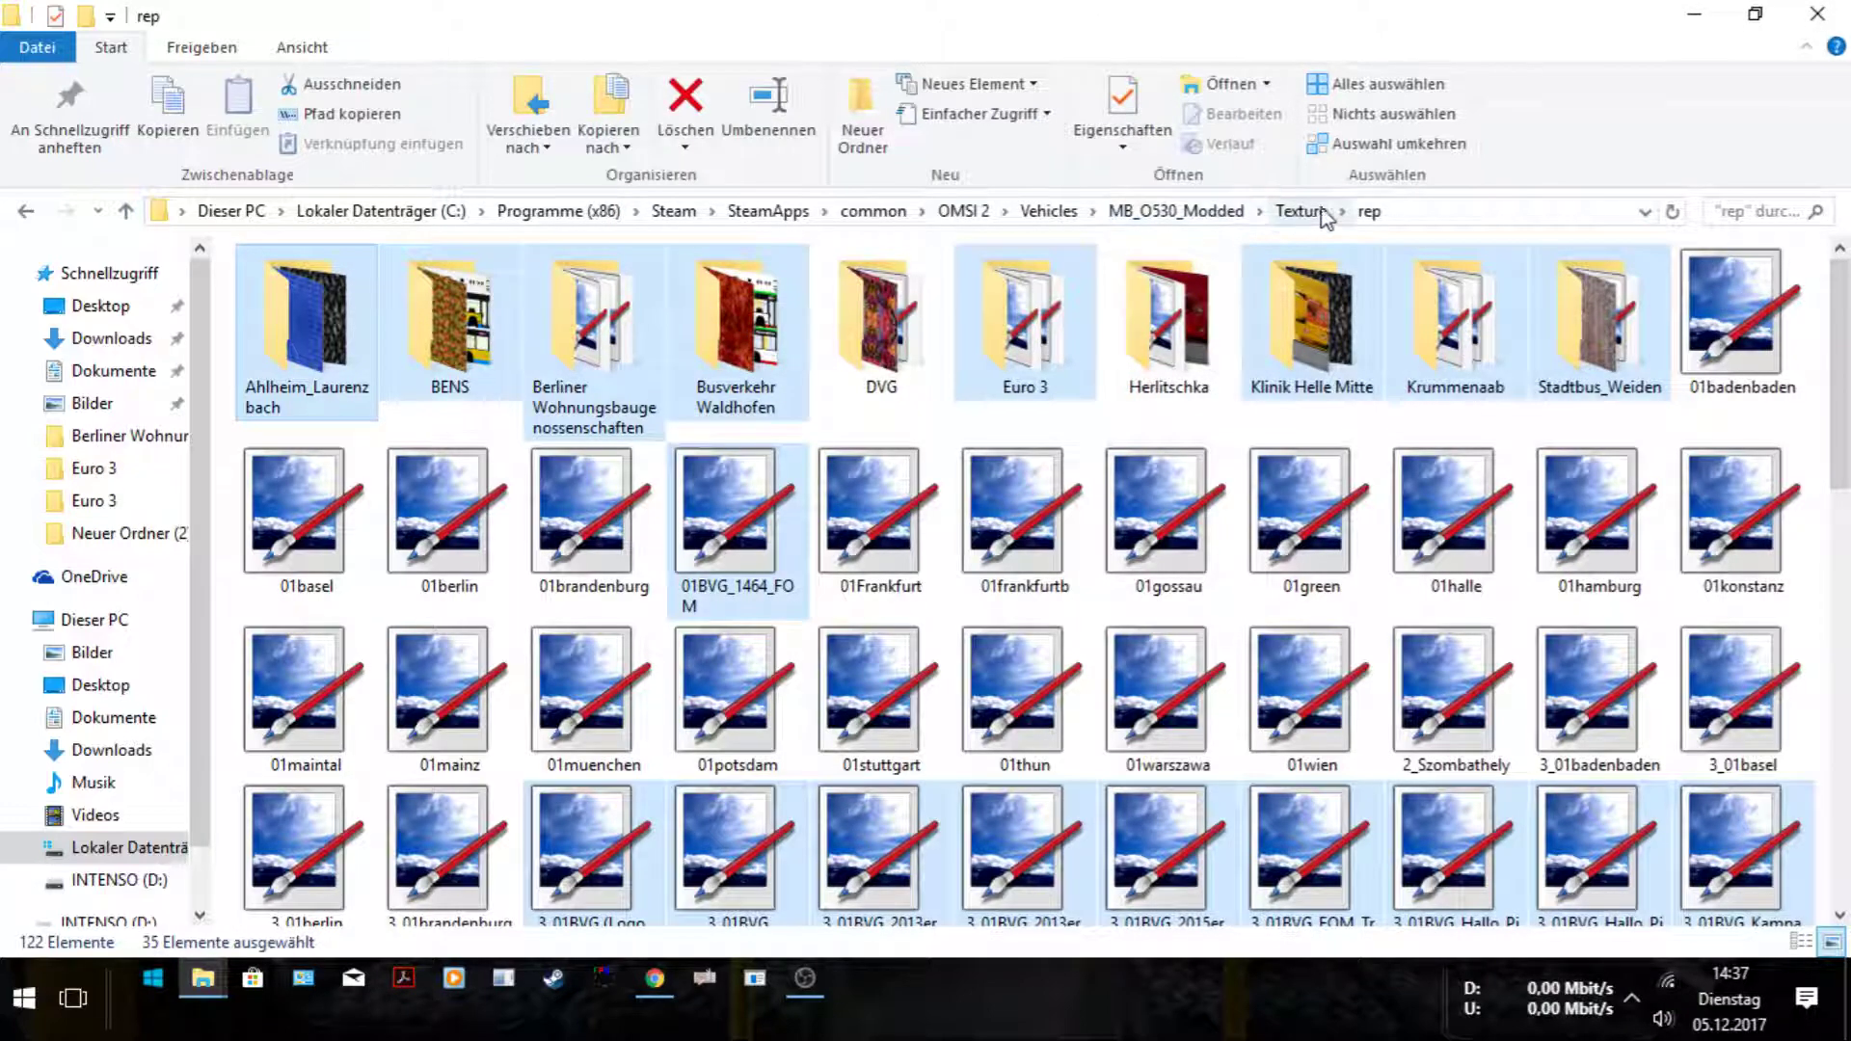
Go back to Vehicles, open the Texture folder of MB_O530_G_Modded and minimize its window.
left_click(1313, 216)
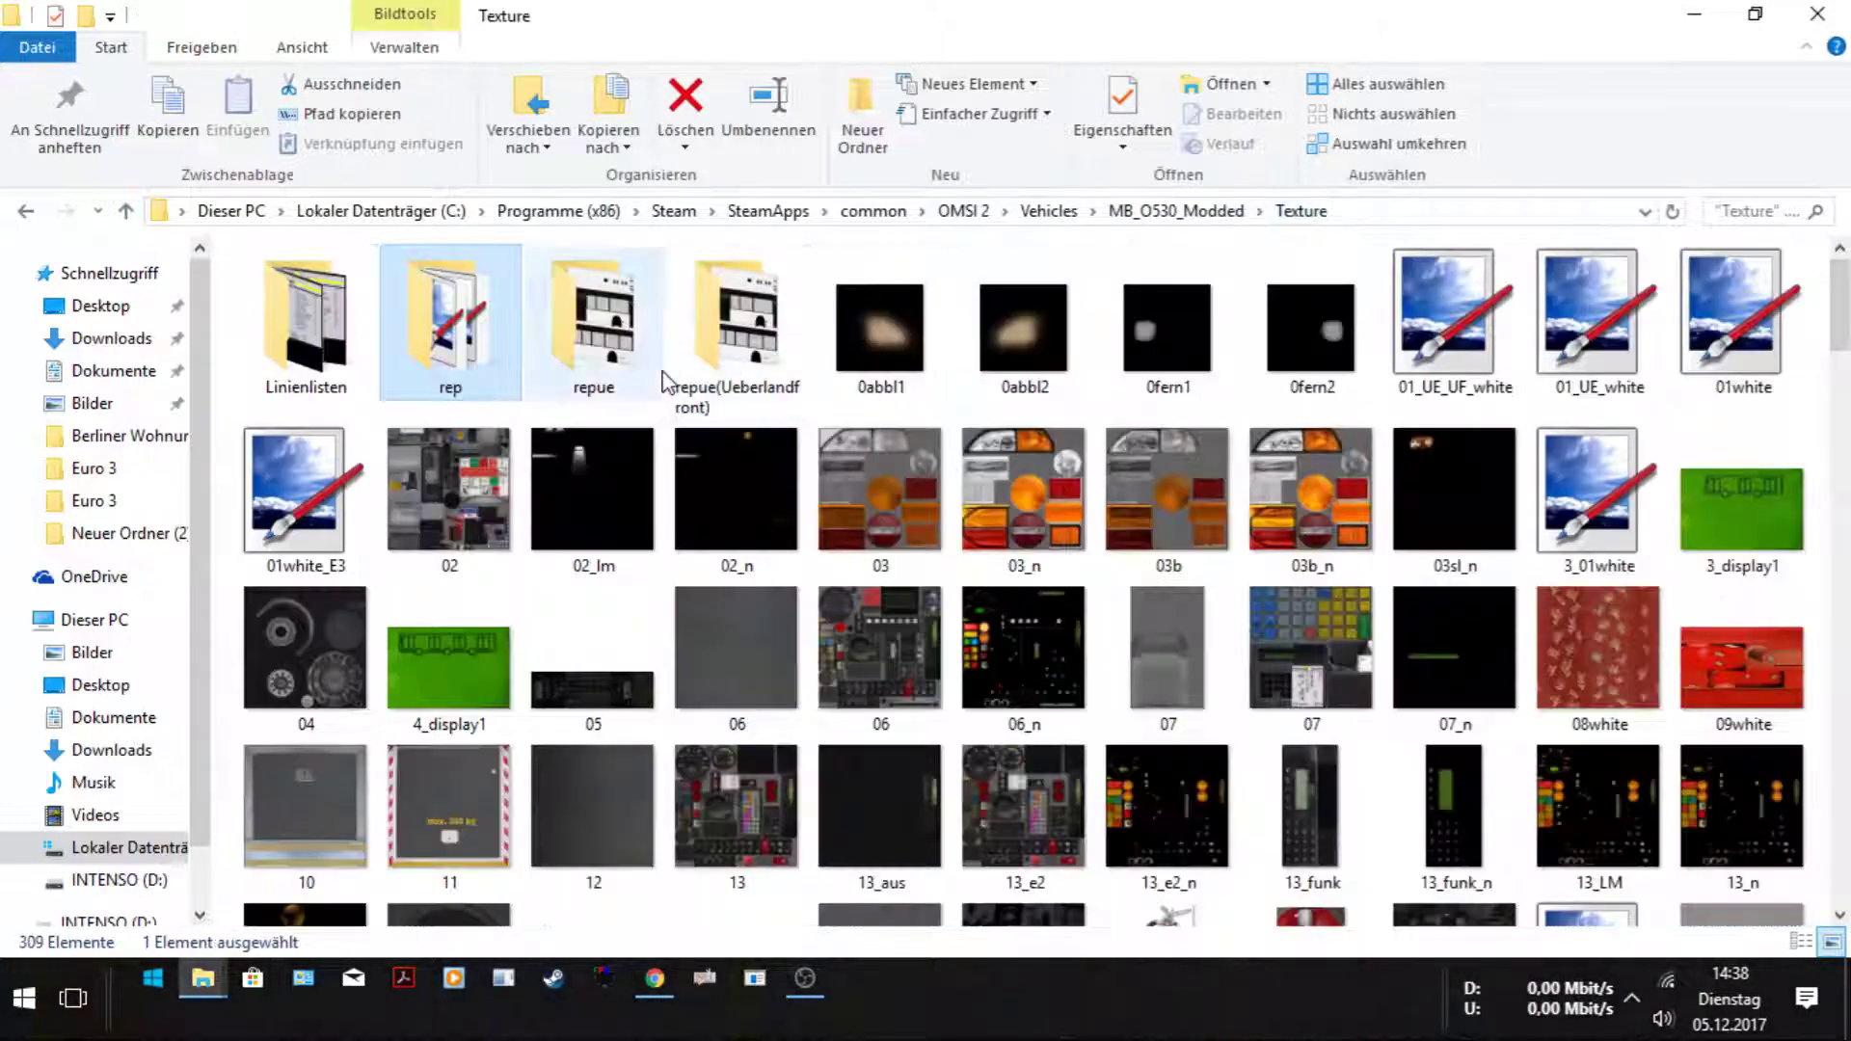
left_click(1178, 212)
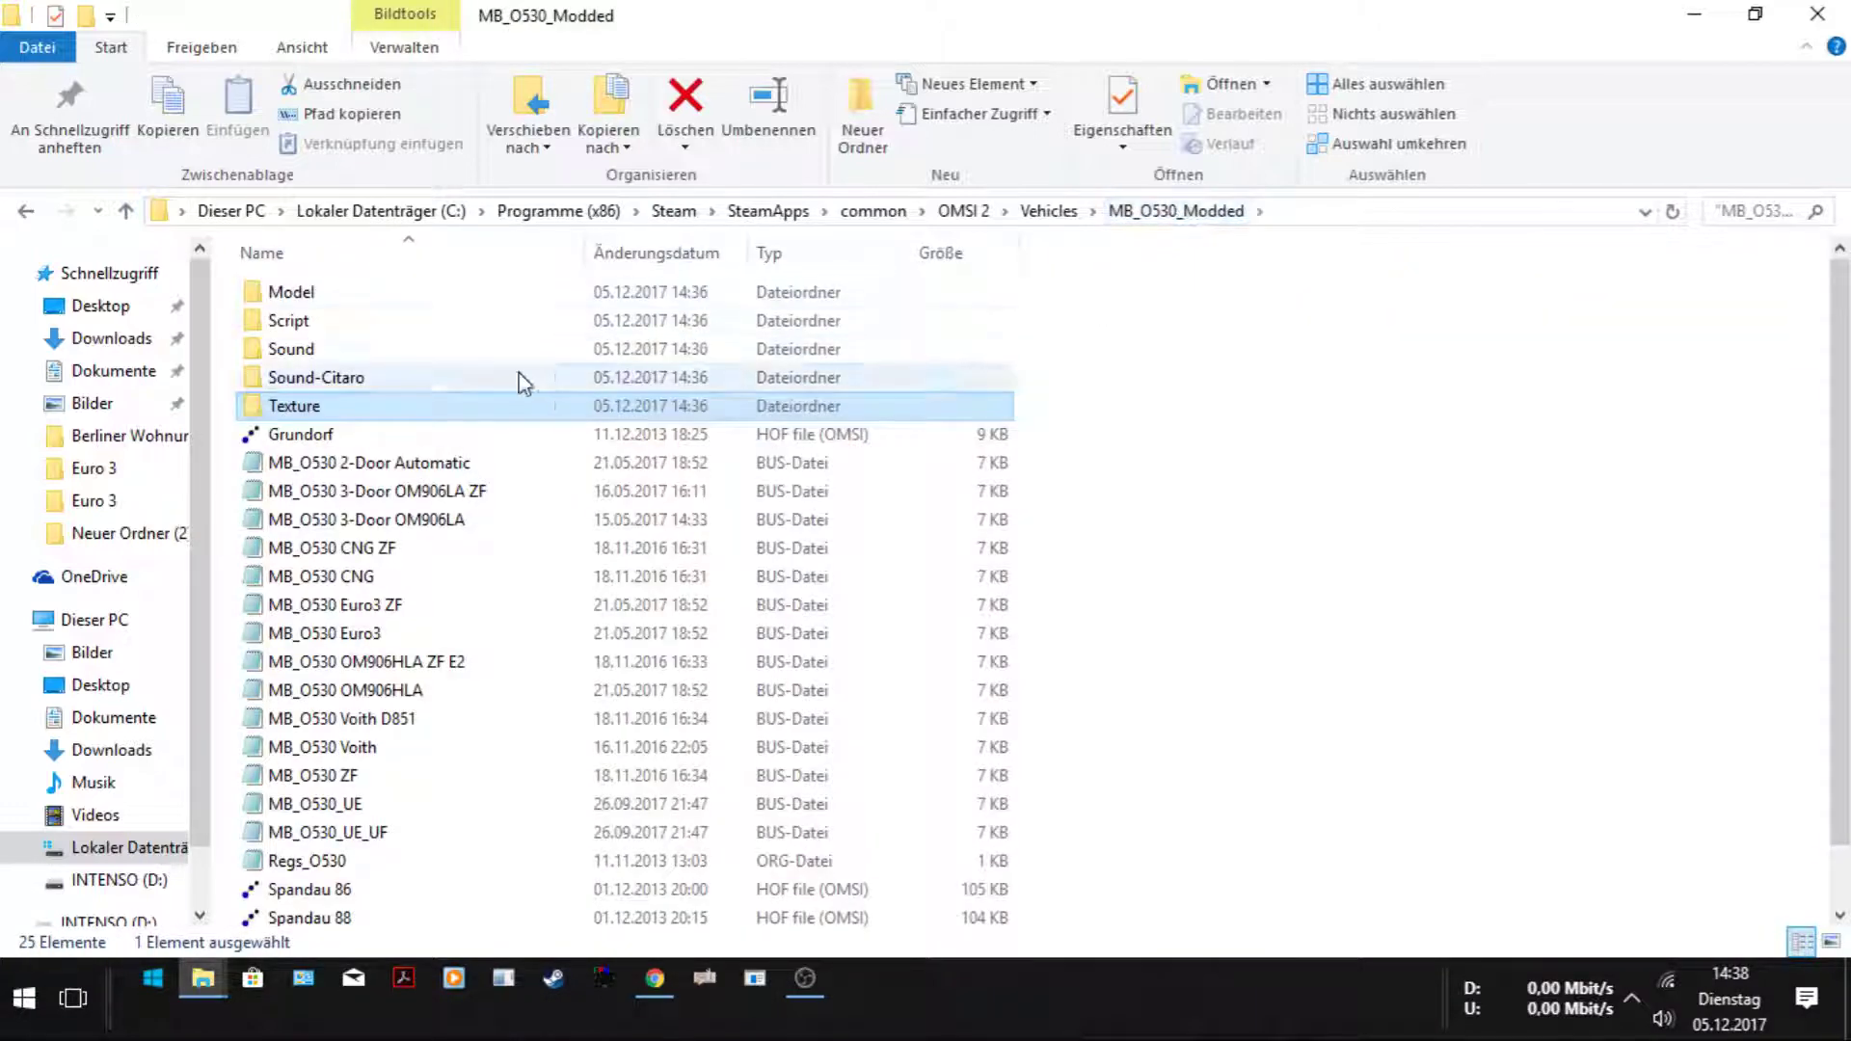
left_click(1049, 211)
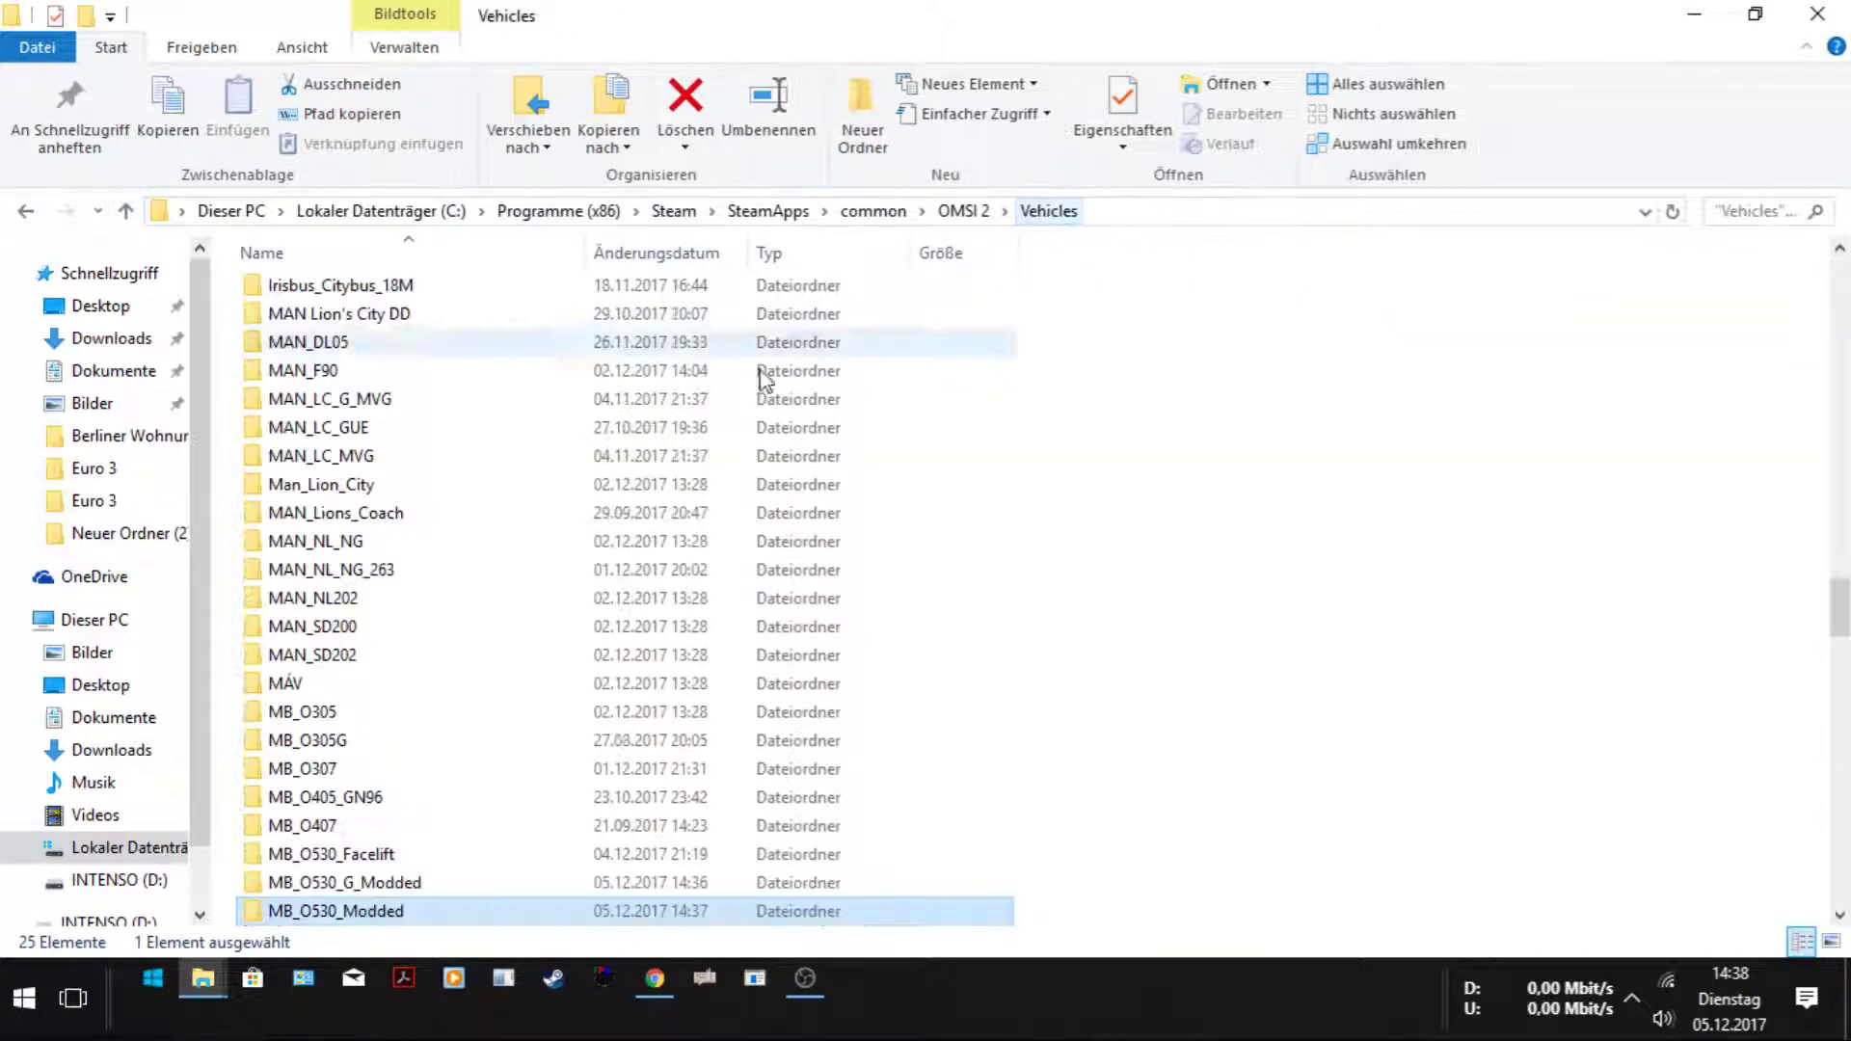
scroll(456, 806, "down", 4)
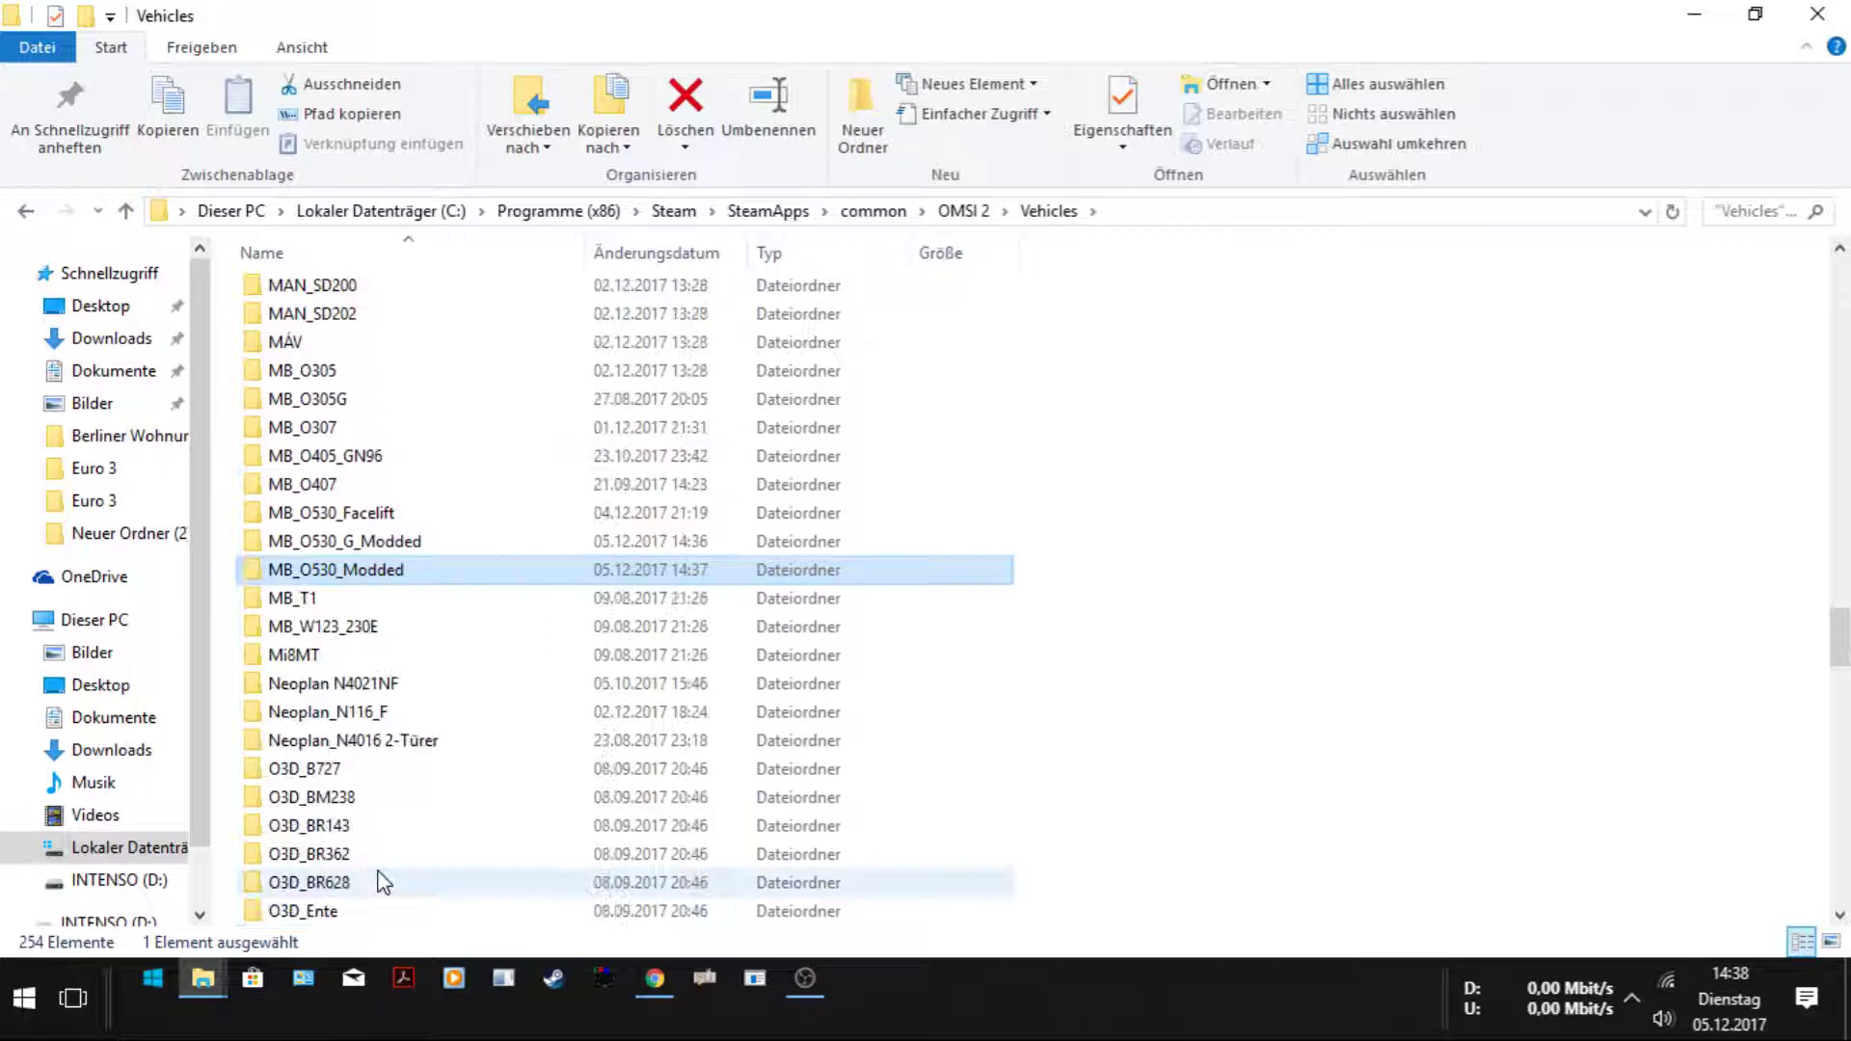
double_click(413, 547)
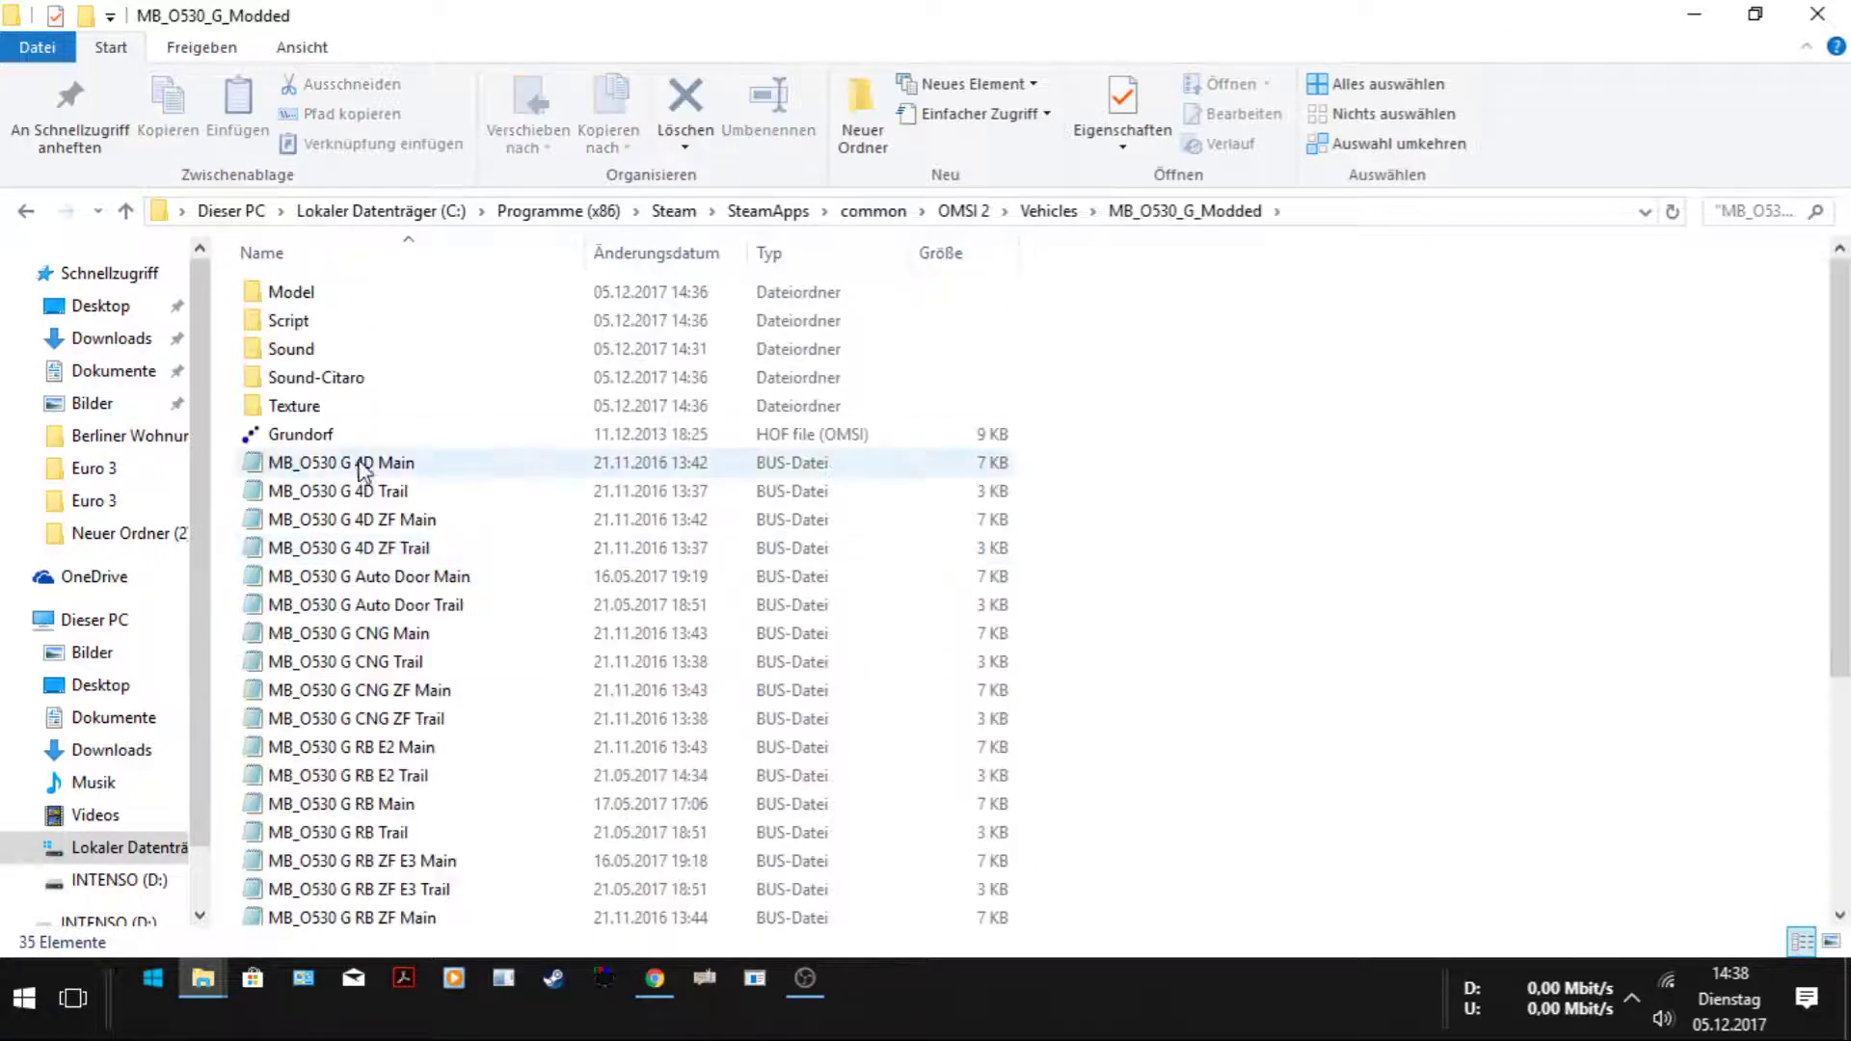
double_click(344, 411)
left_click(1694, 14)
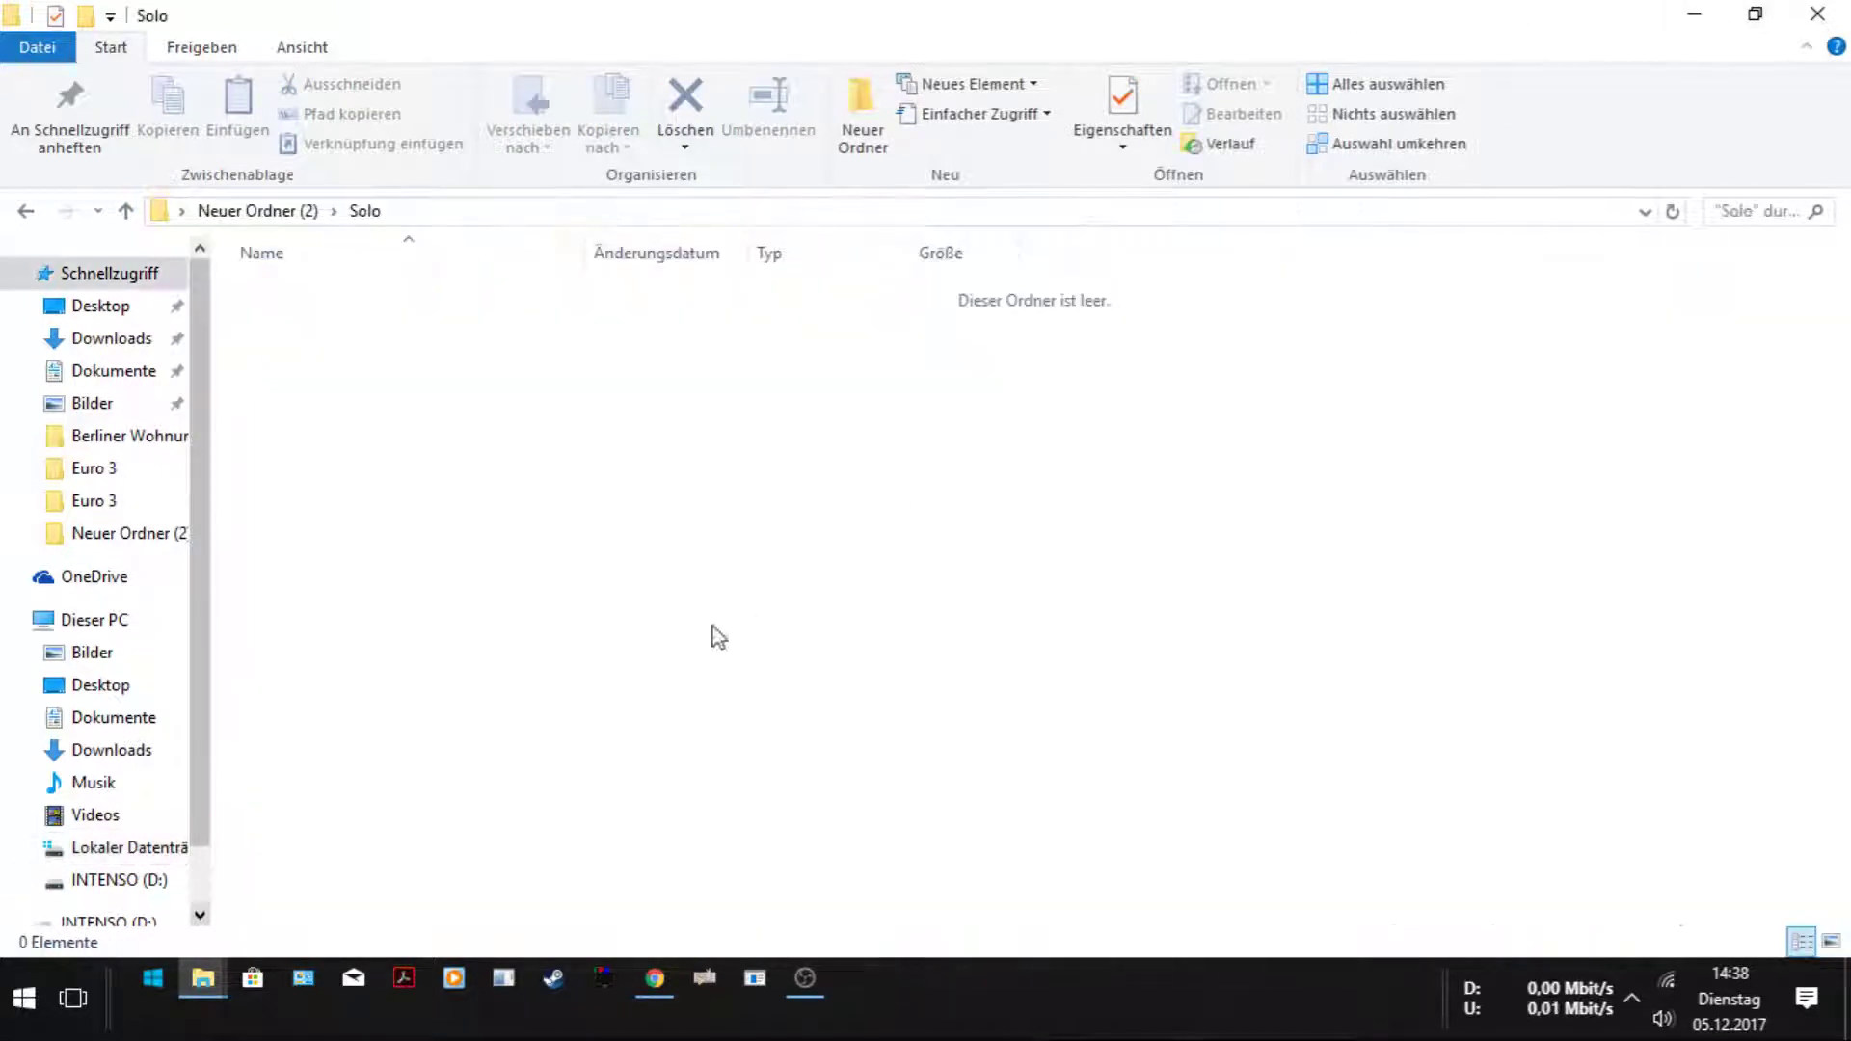
Cut all repaint folders and files except folder 1 from the Gelenk folder in Neuer Ordner (2).
left_click(258, 210)
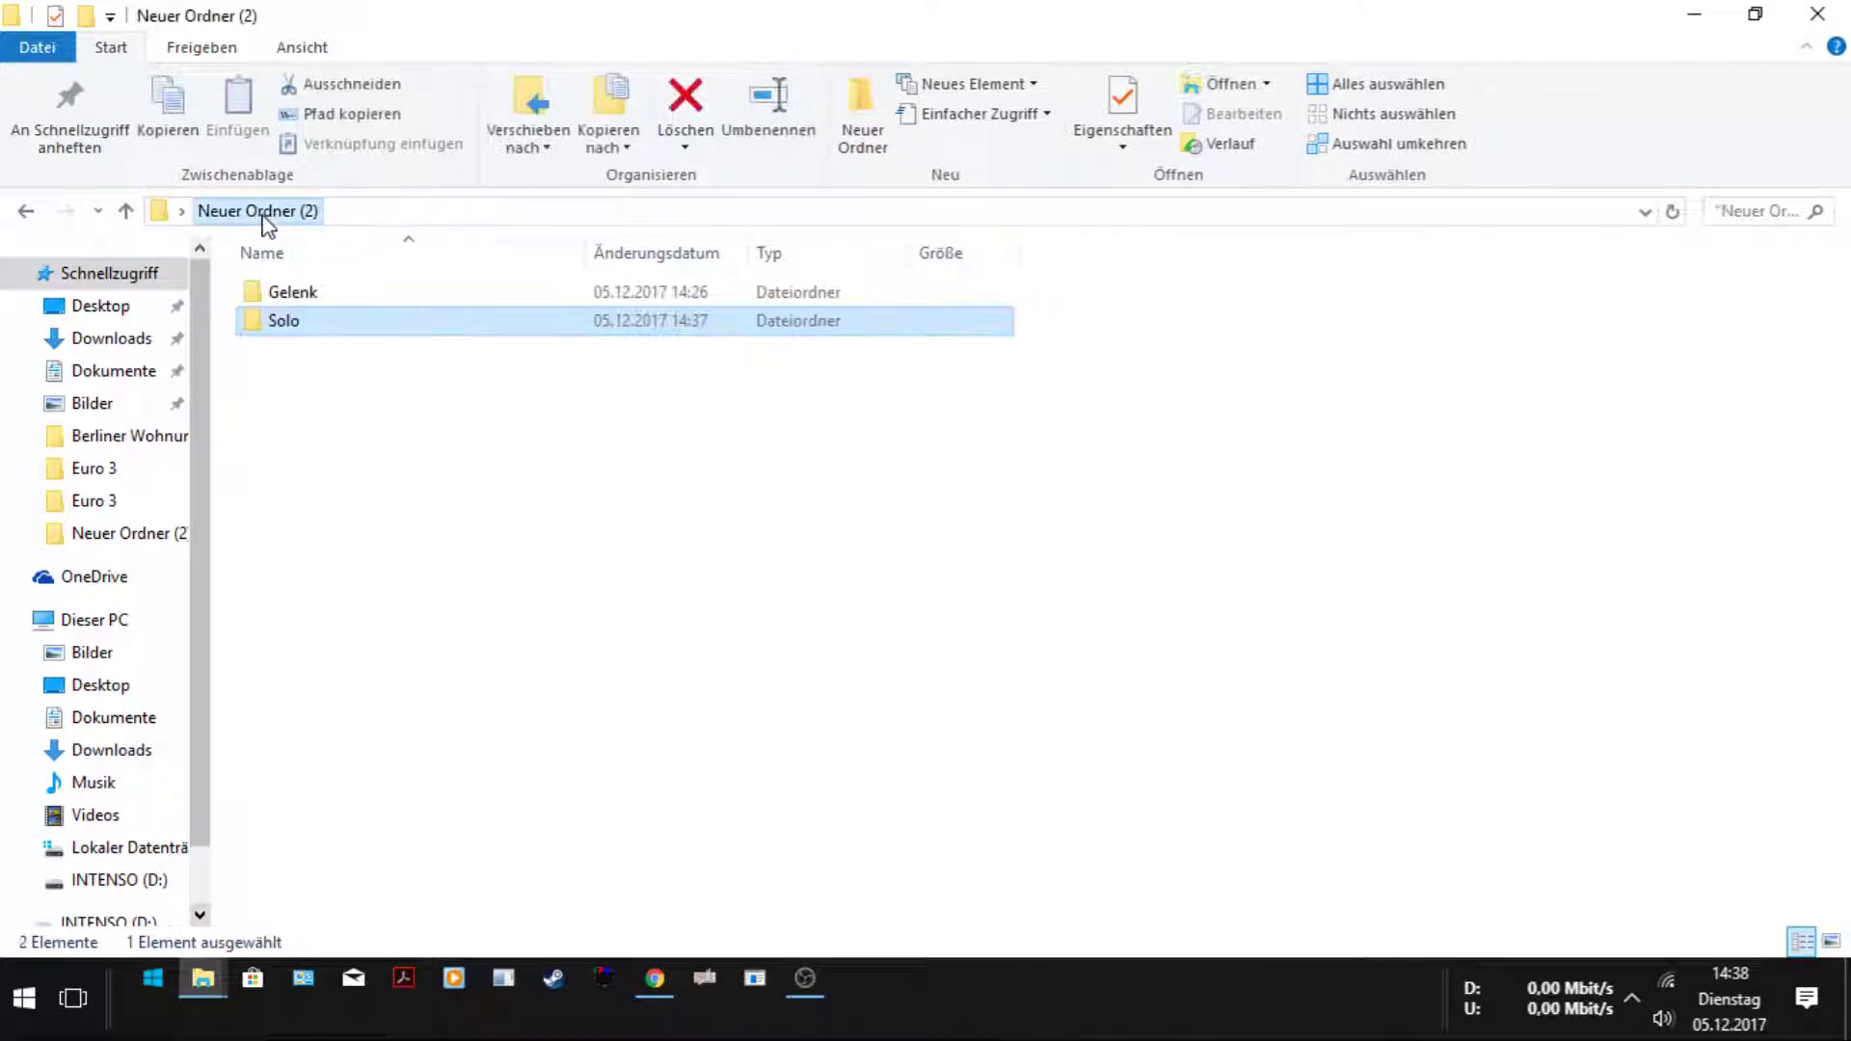
left_click(306, 294)
double_click(292, 292)
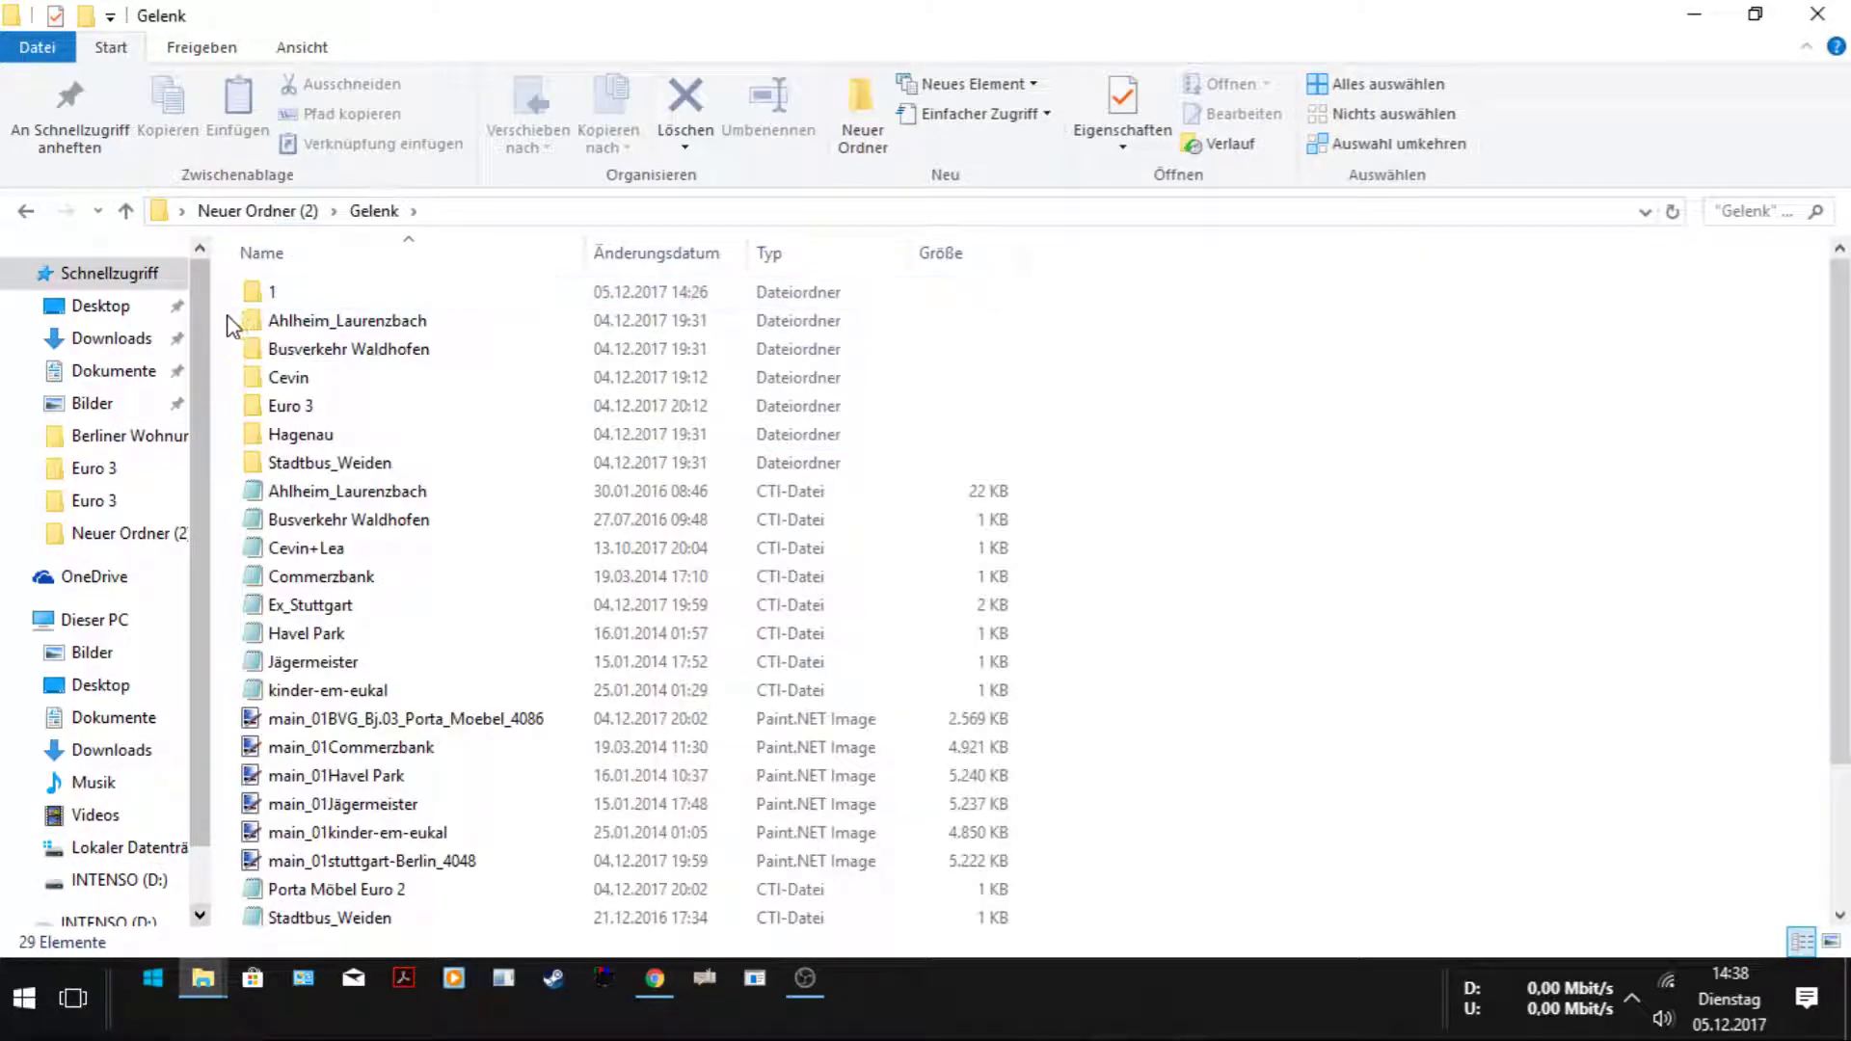
left_click_drag(462, 306, 434, 914)
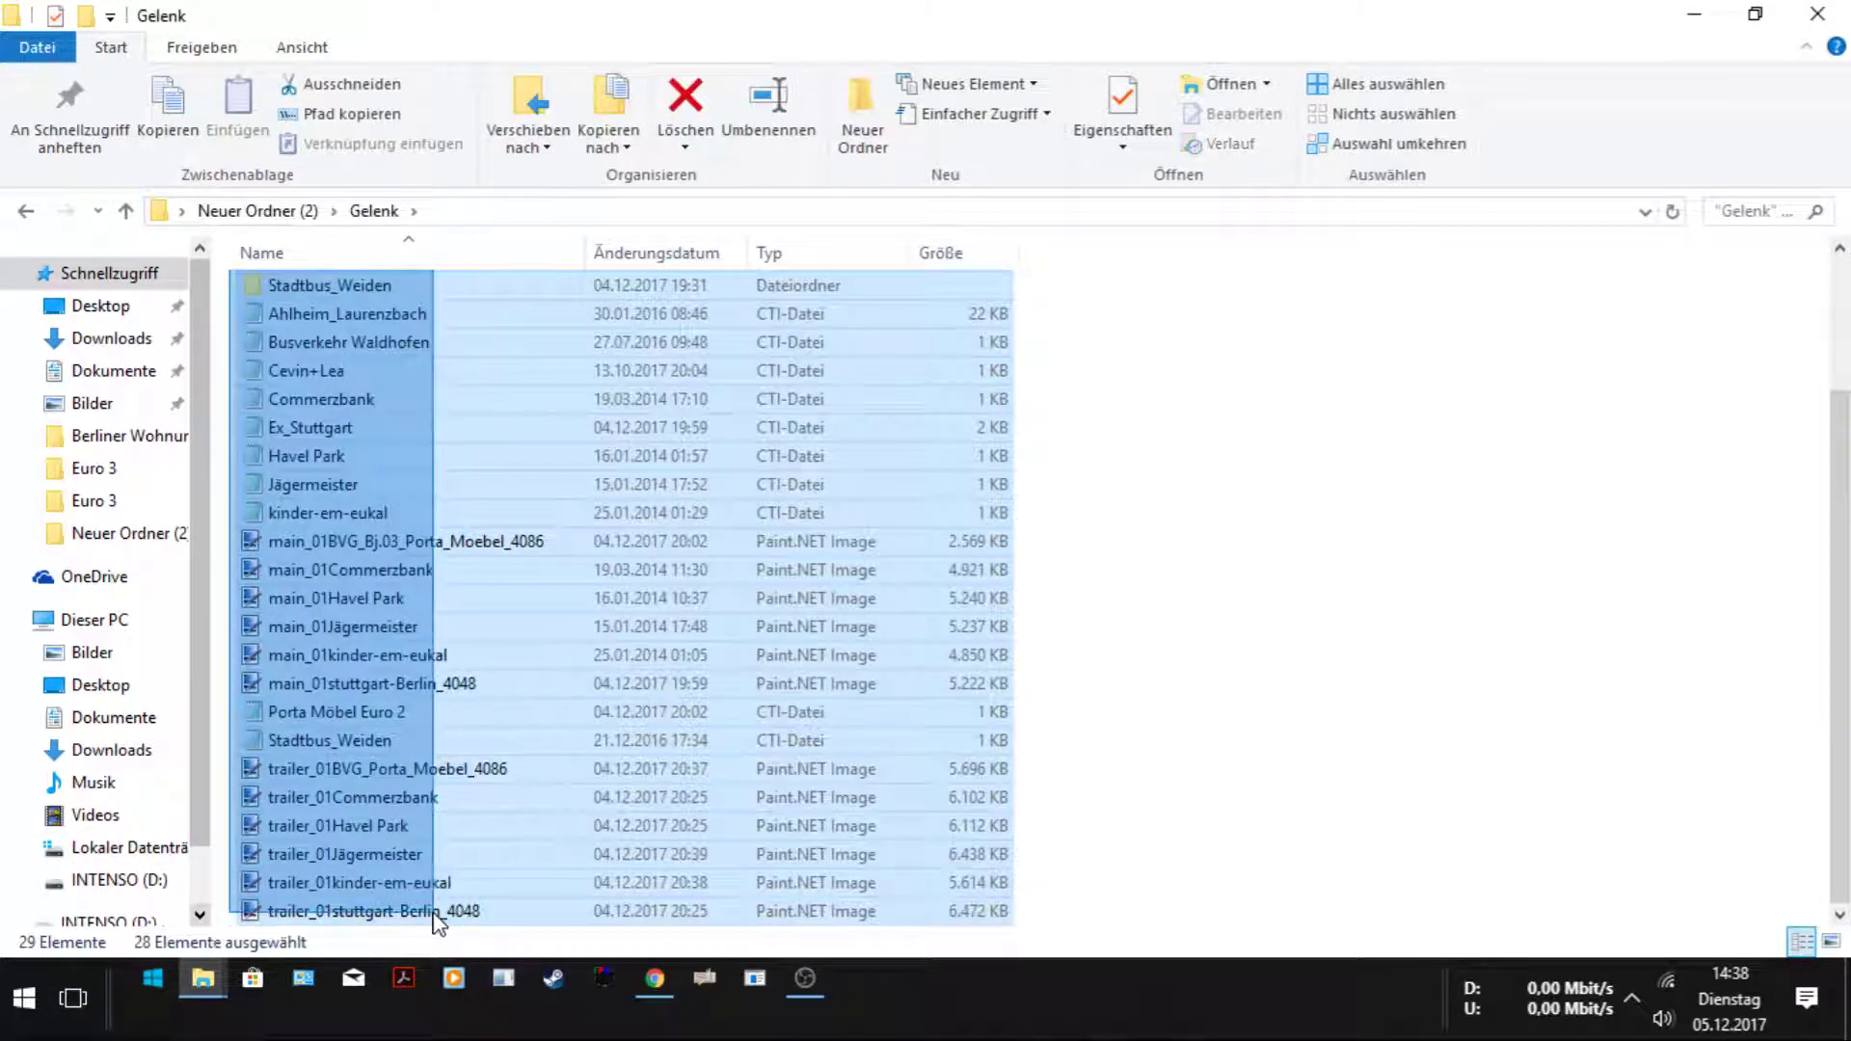
right_click(434, 911)
left_click(564, 752)
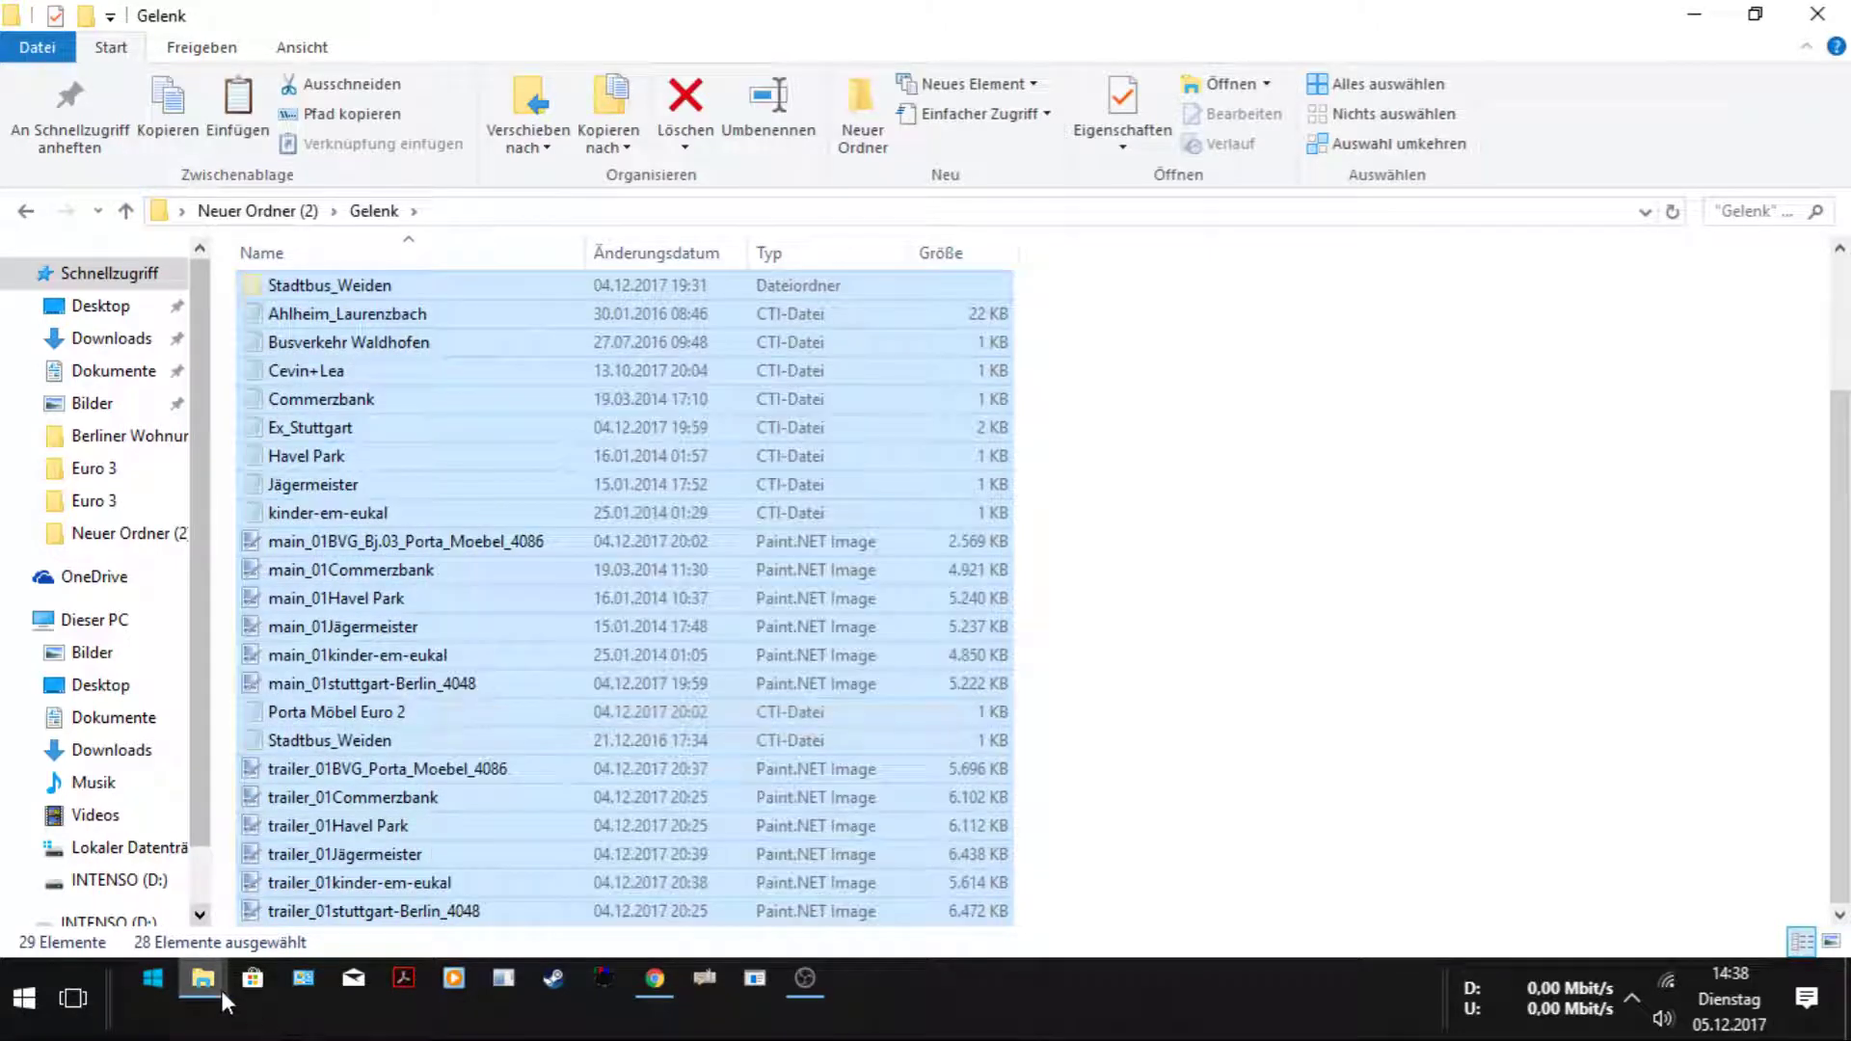
Paste the cut Gelenk repaints into the Texture folder of MB_O530_G_Modded and return to the Gelenk folder.
mouse_move(204, 983)
left_click(178, 931)
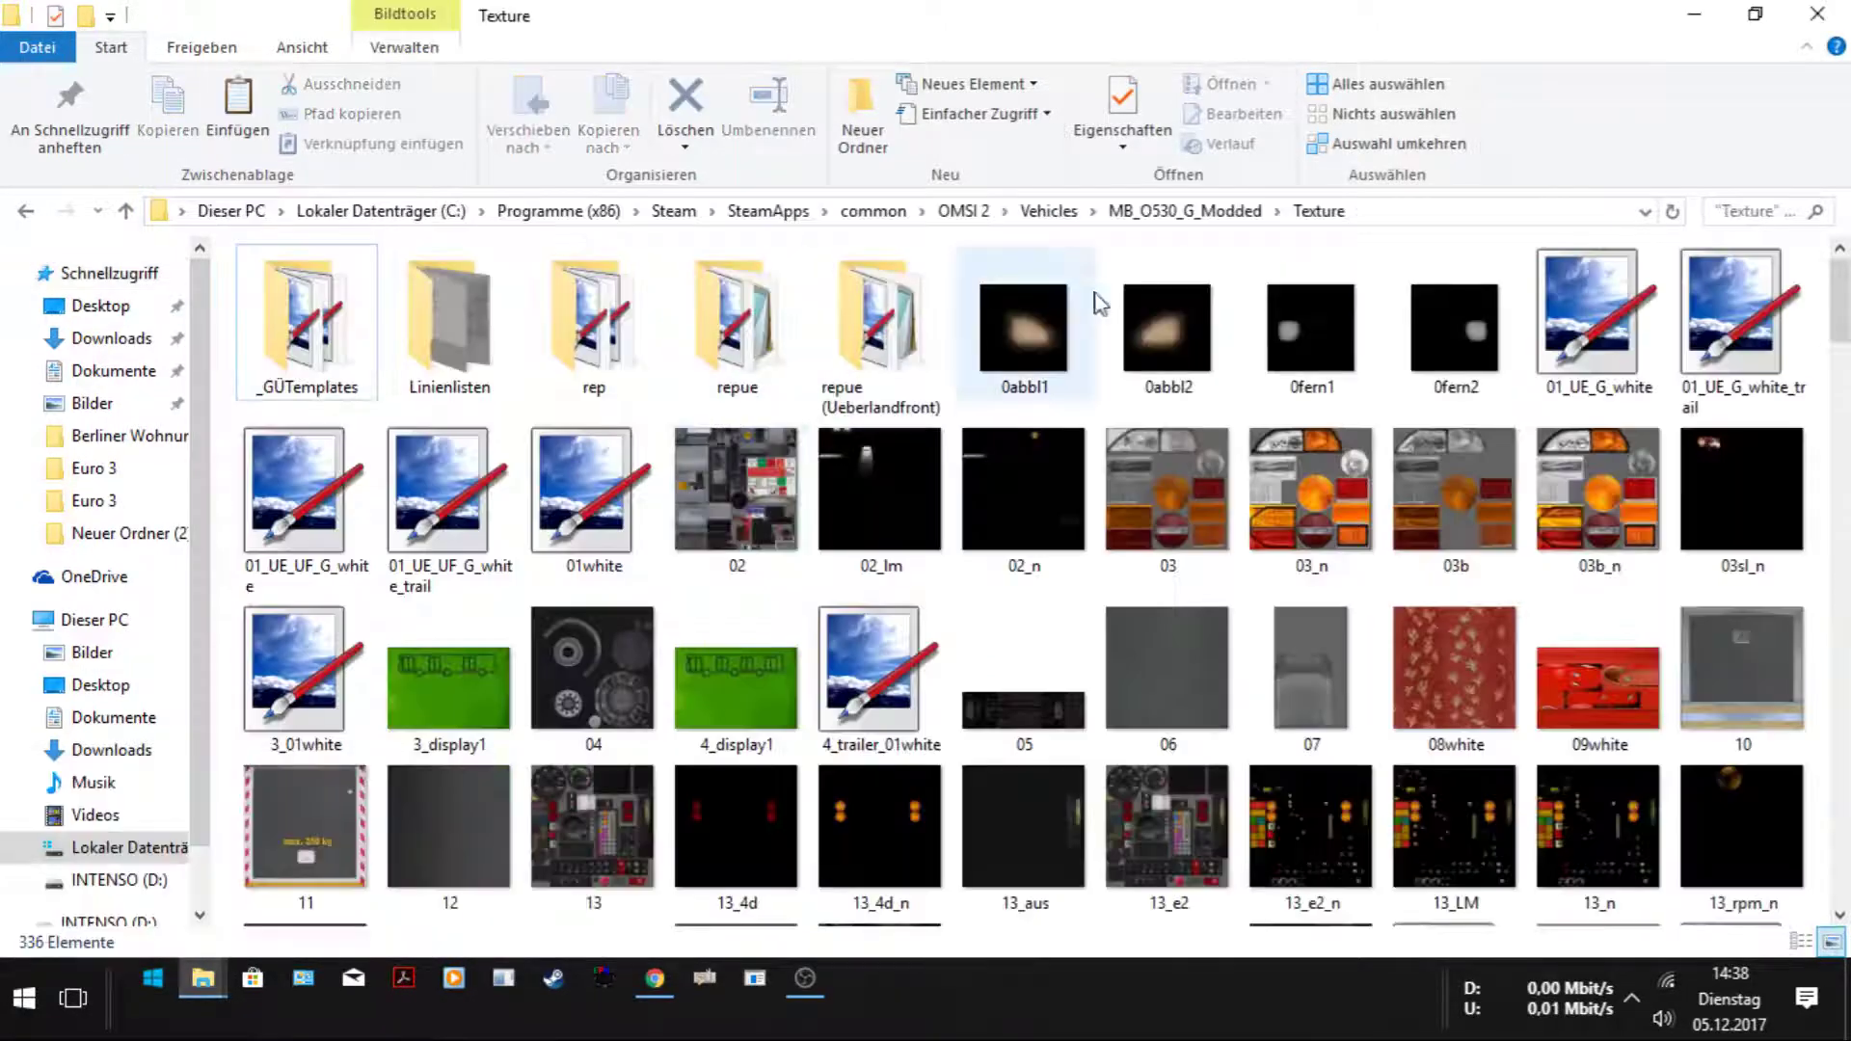
right_click(227, 472)
left_click(291, 656)
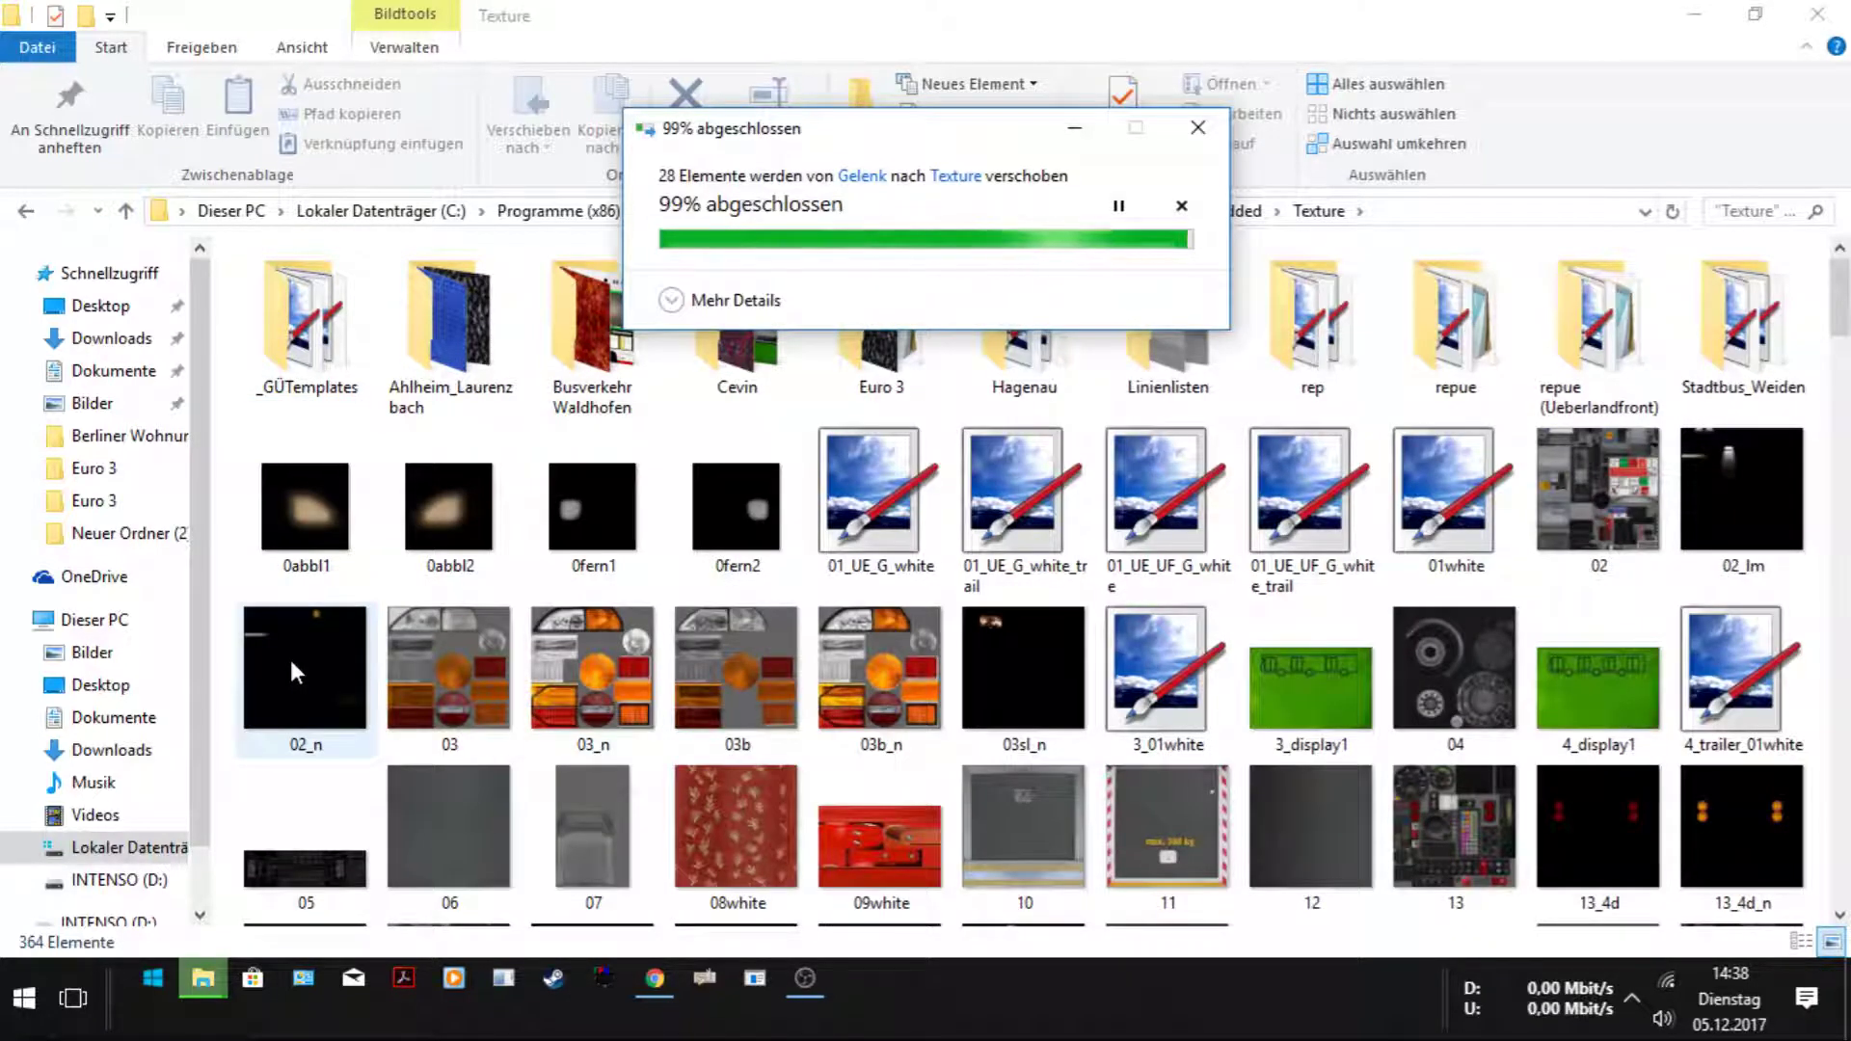
left_click(234, 417)
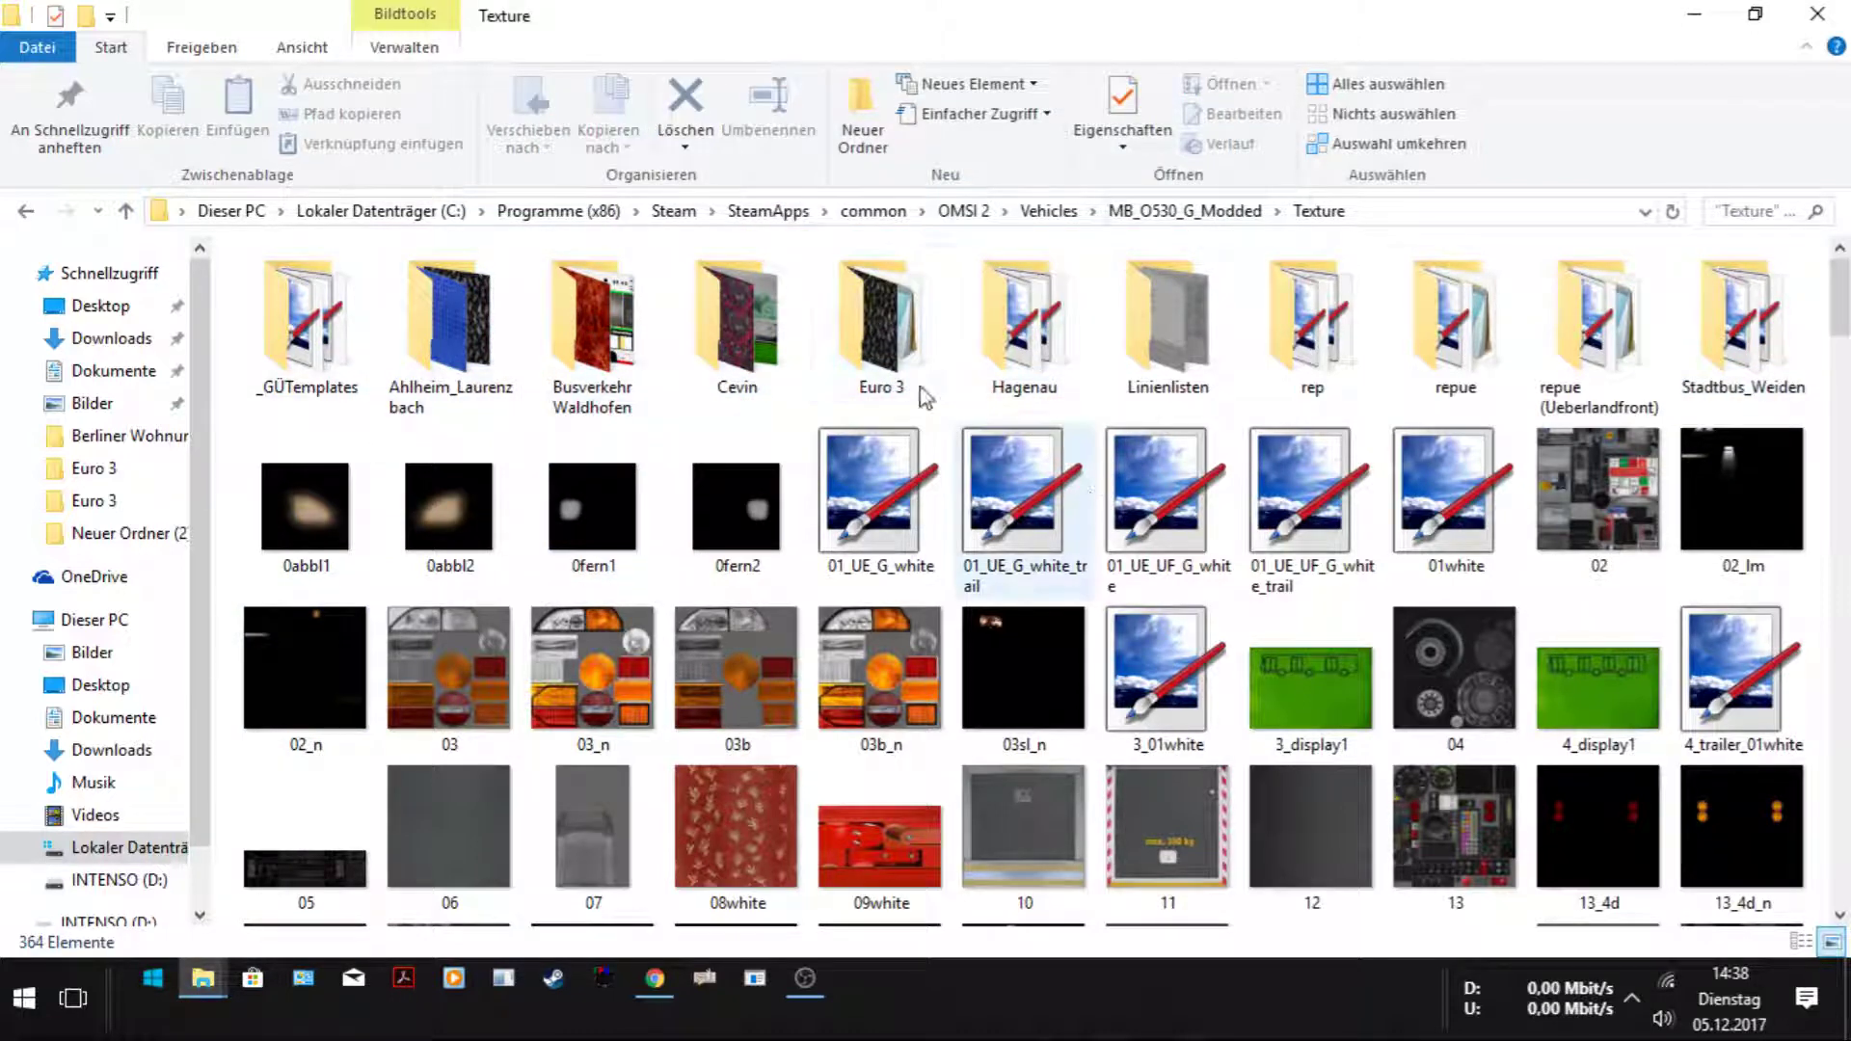
key("alt+Left")
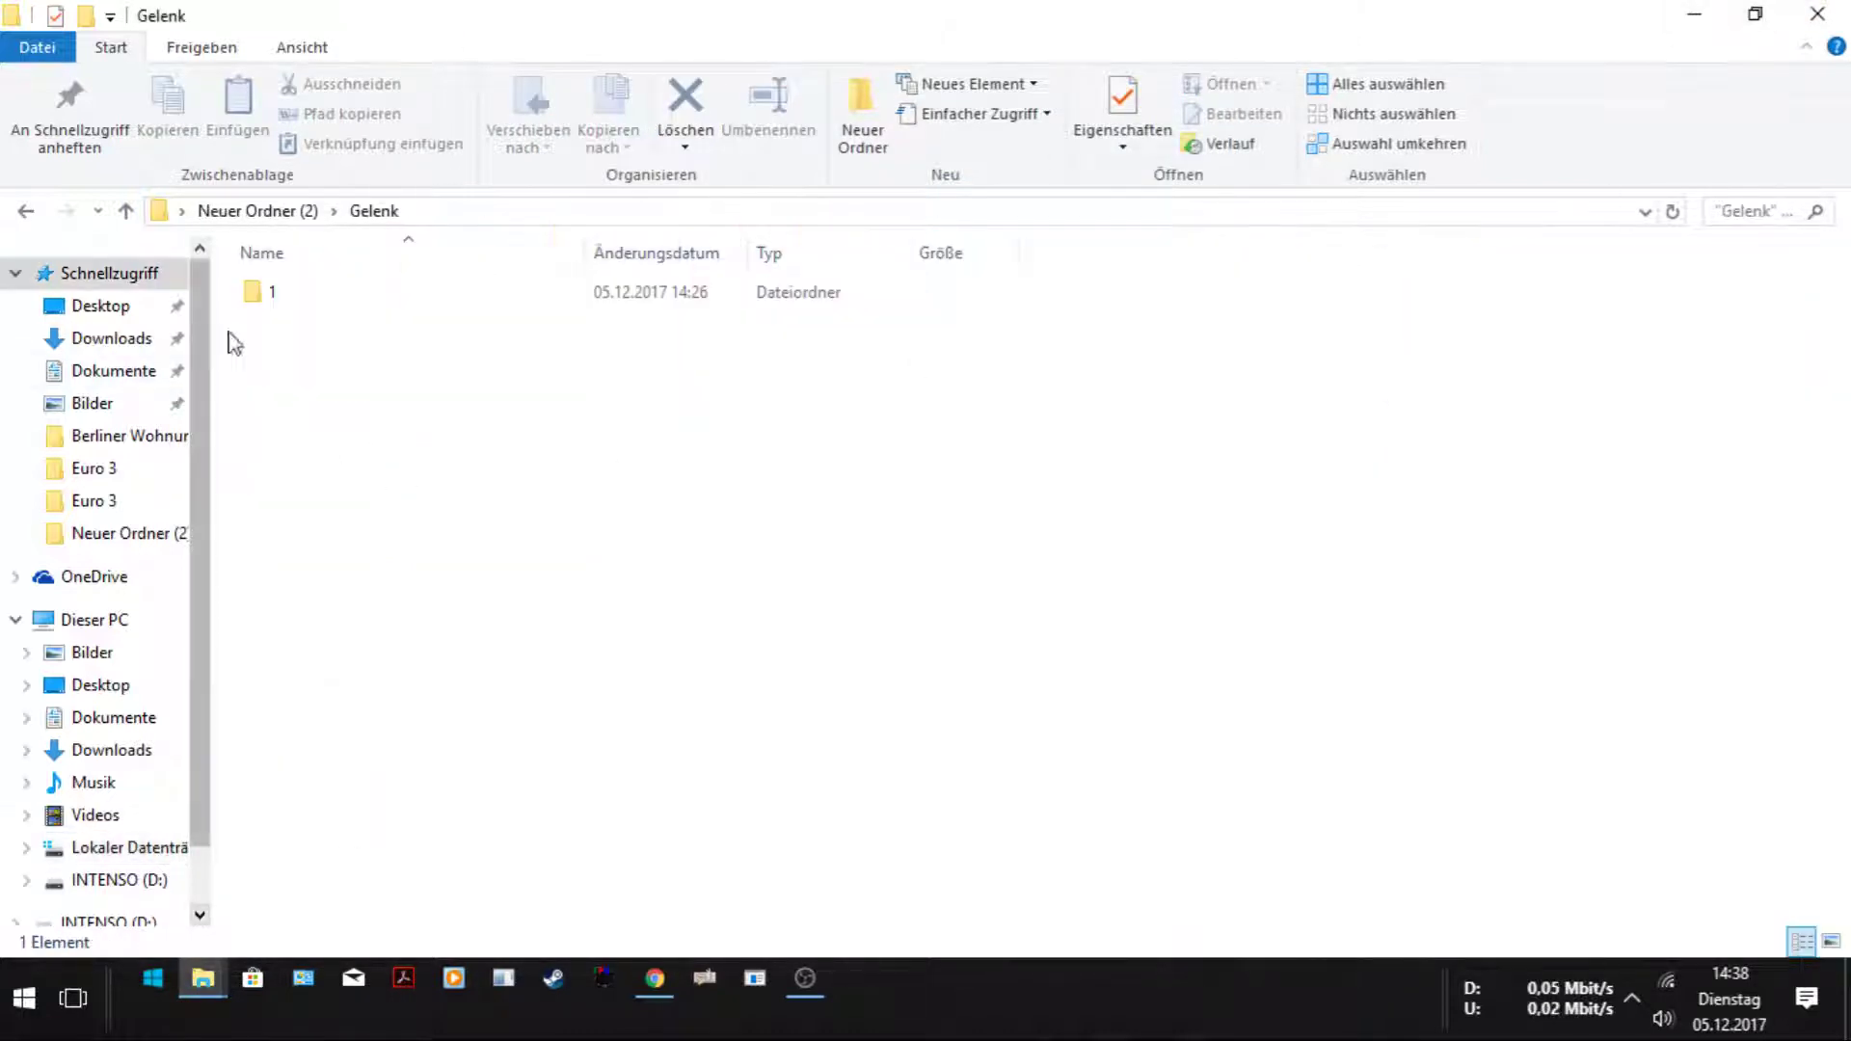
Open folder 1 inside Gelenk and cut the Regs_O530 file.
left_click(273, 299)
double_click(273, 299)
left_click(270, 297)
right_click(270, 298)
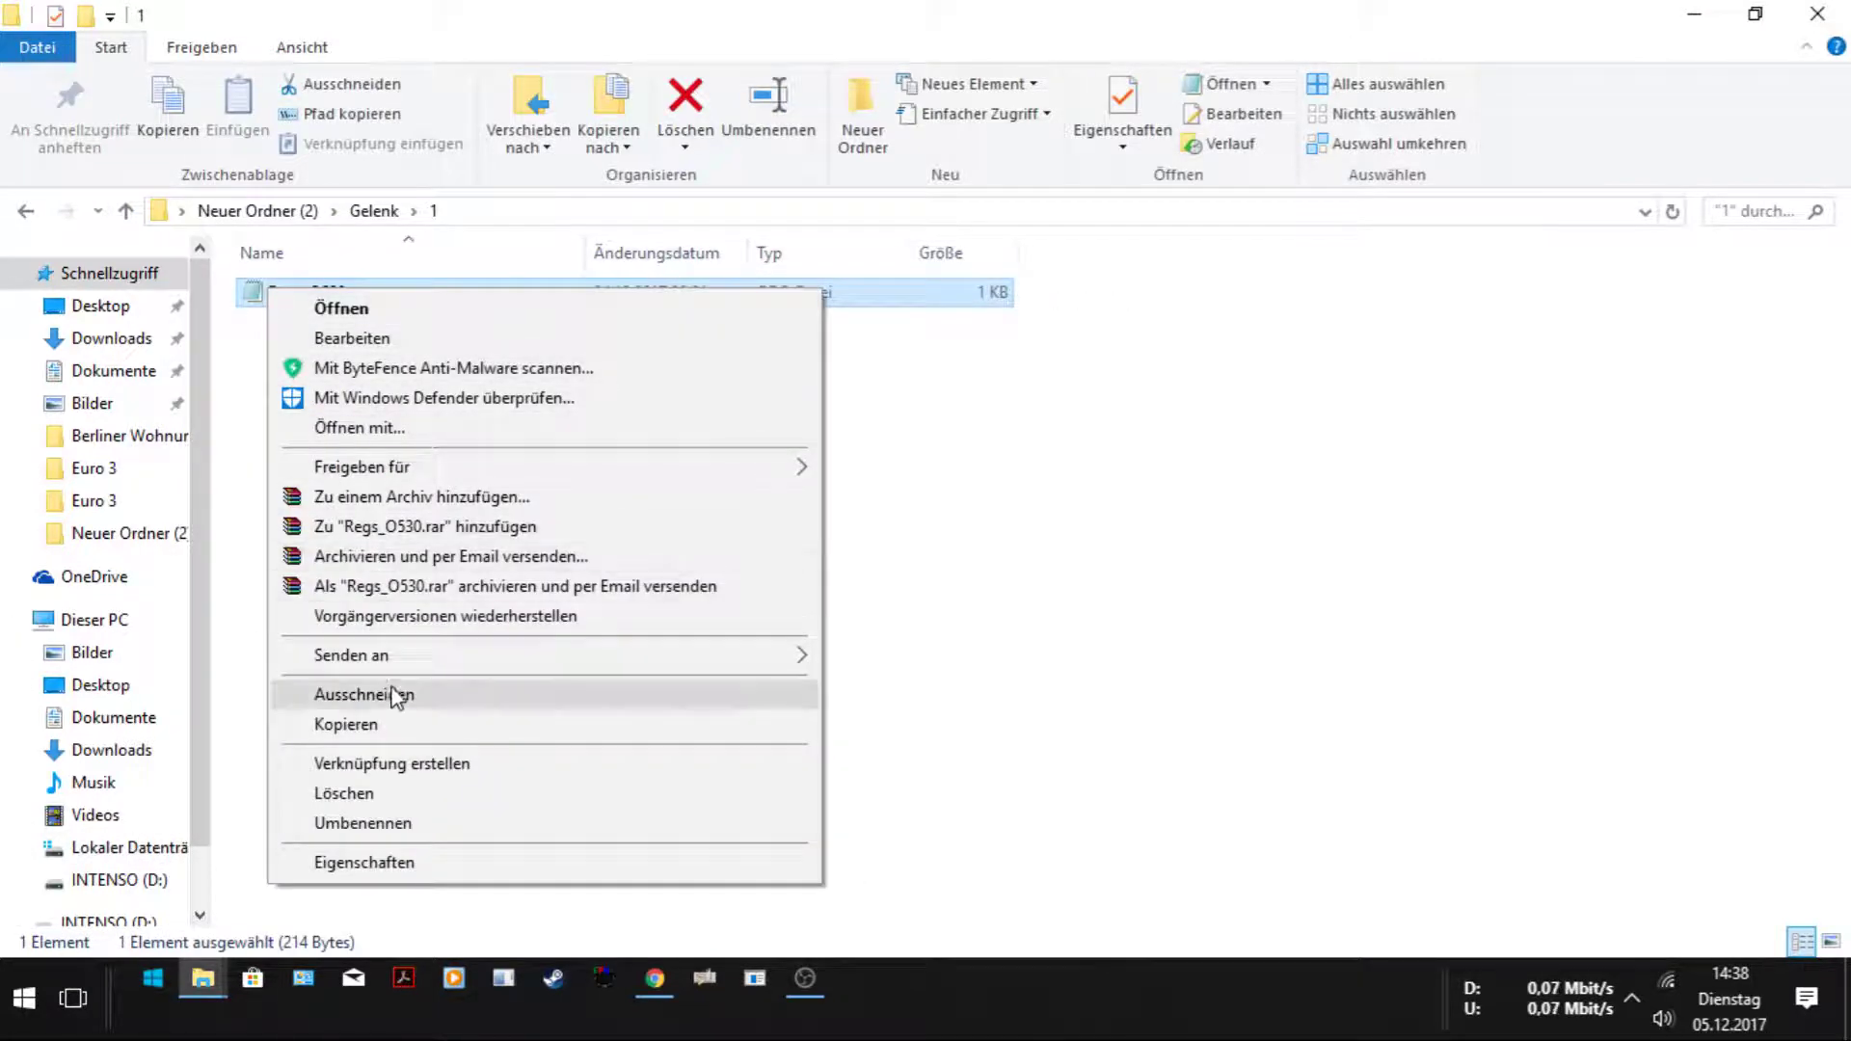
left_click(394, 692)
Show the desktop and delete the Neuer Ordner (2) folder.
key("super+d")
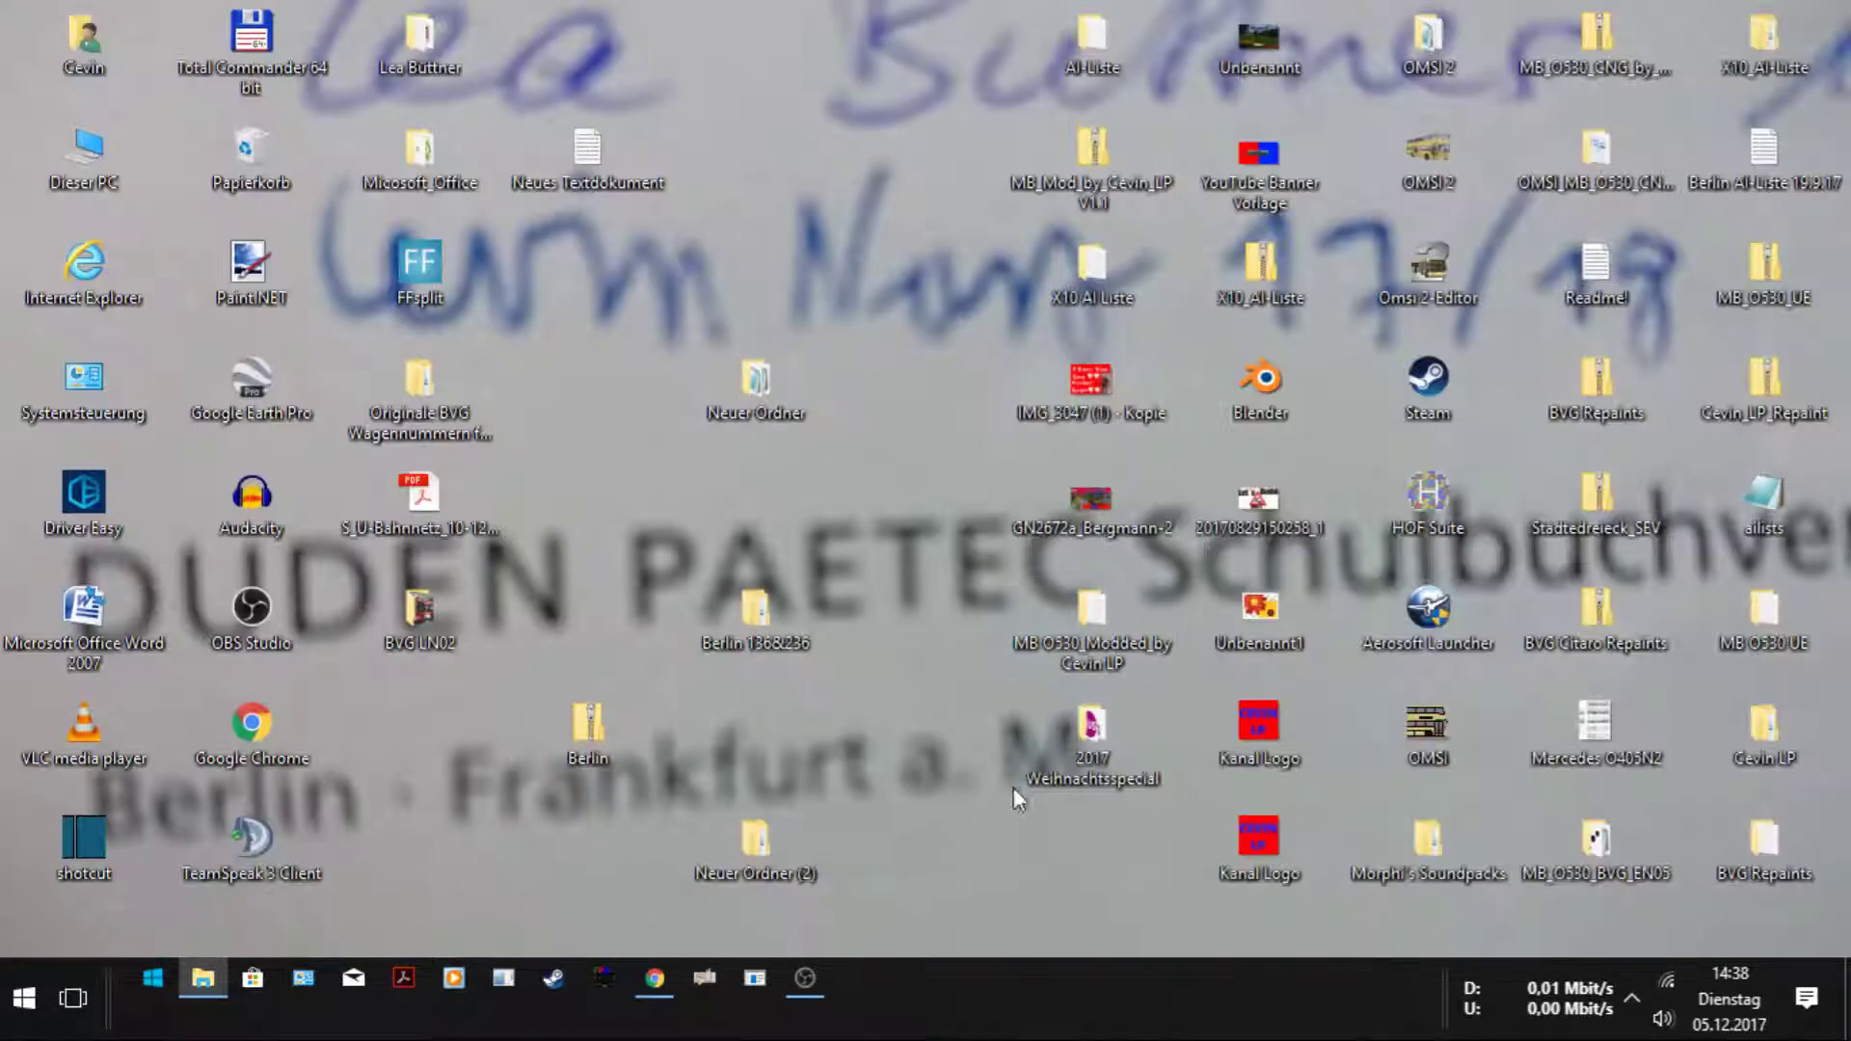
right_click(777, 848)
left_click(847, 763)
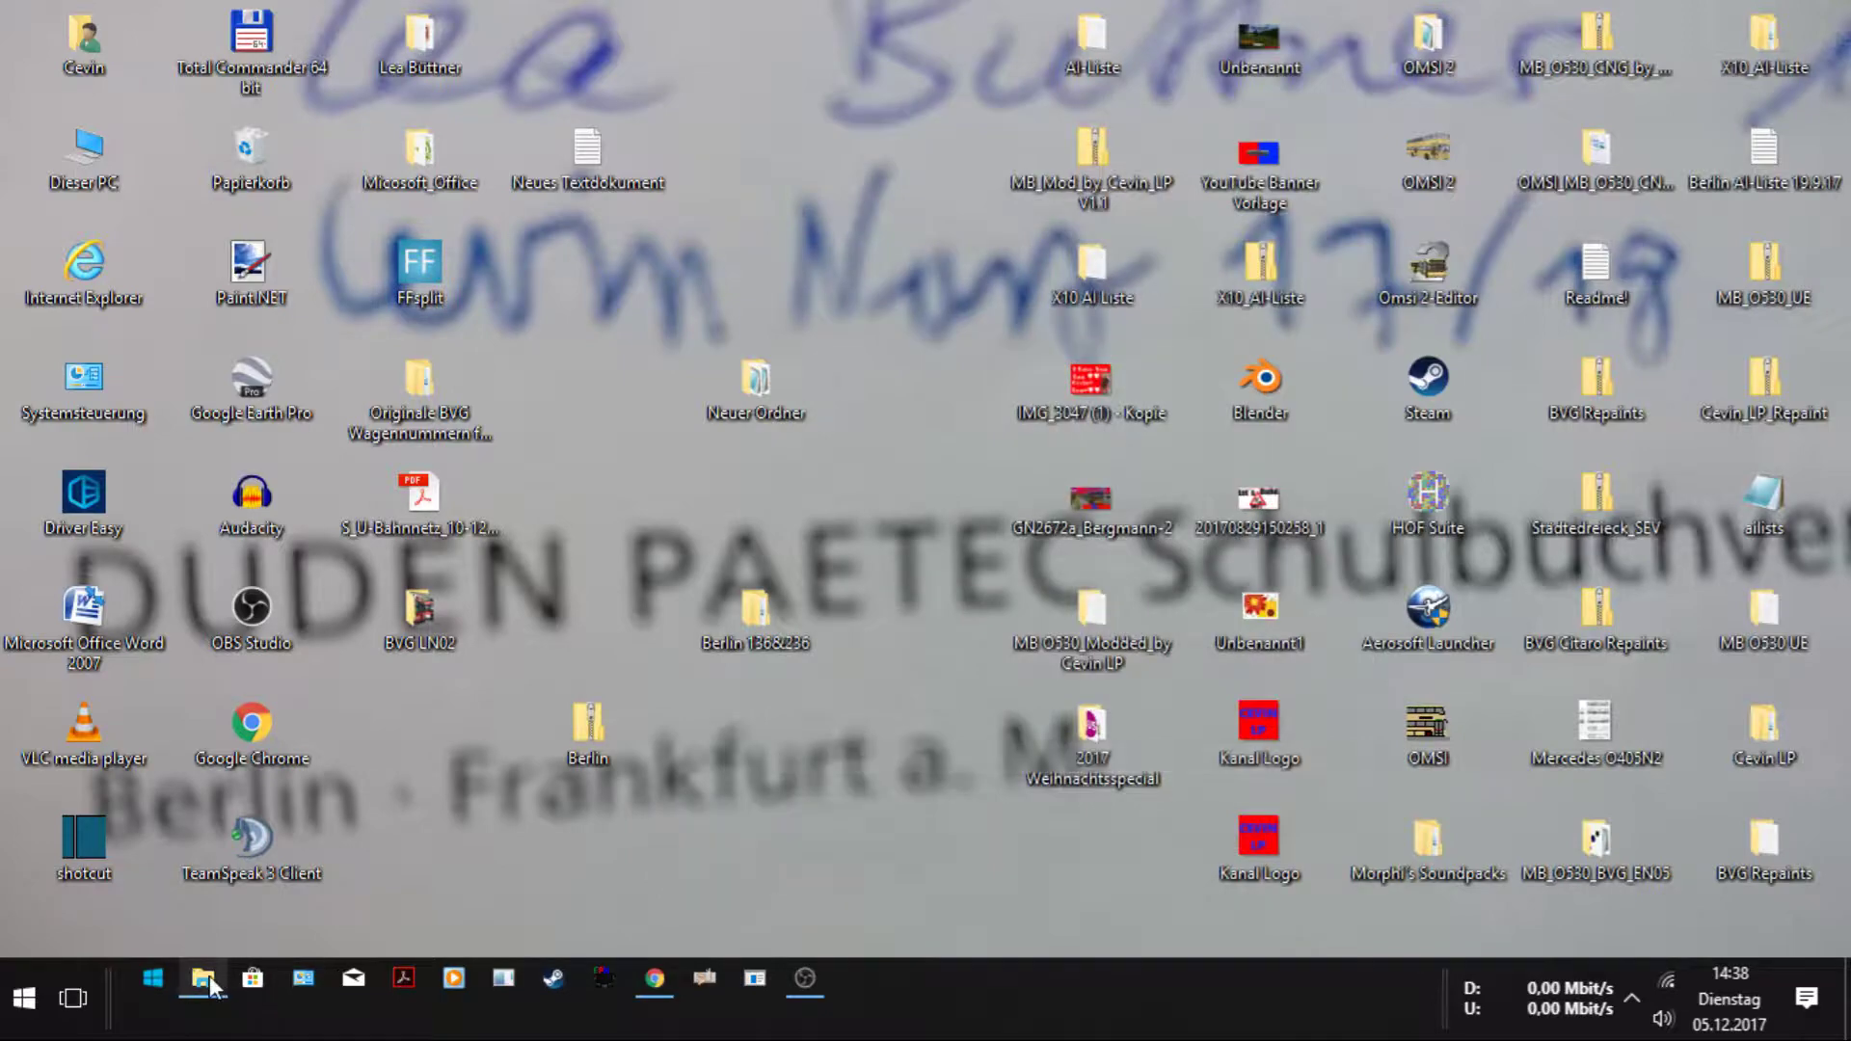
Try to paste Regs_O530 into the MB_O530_G_Modded folder under Vehicles and retry the move.
left_click(203, 979)
left_click(1113, 213)
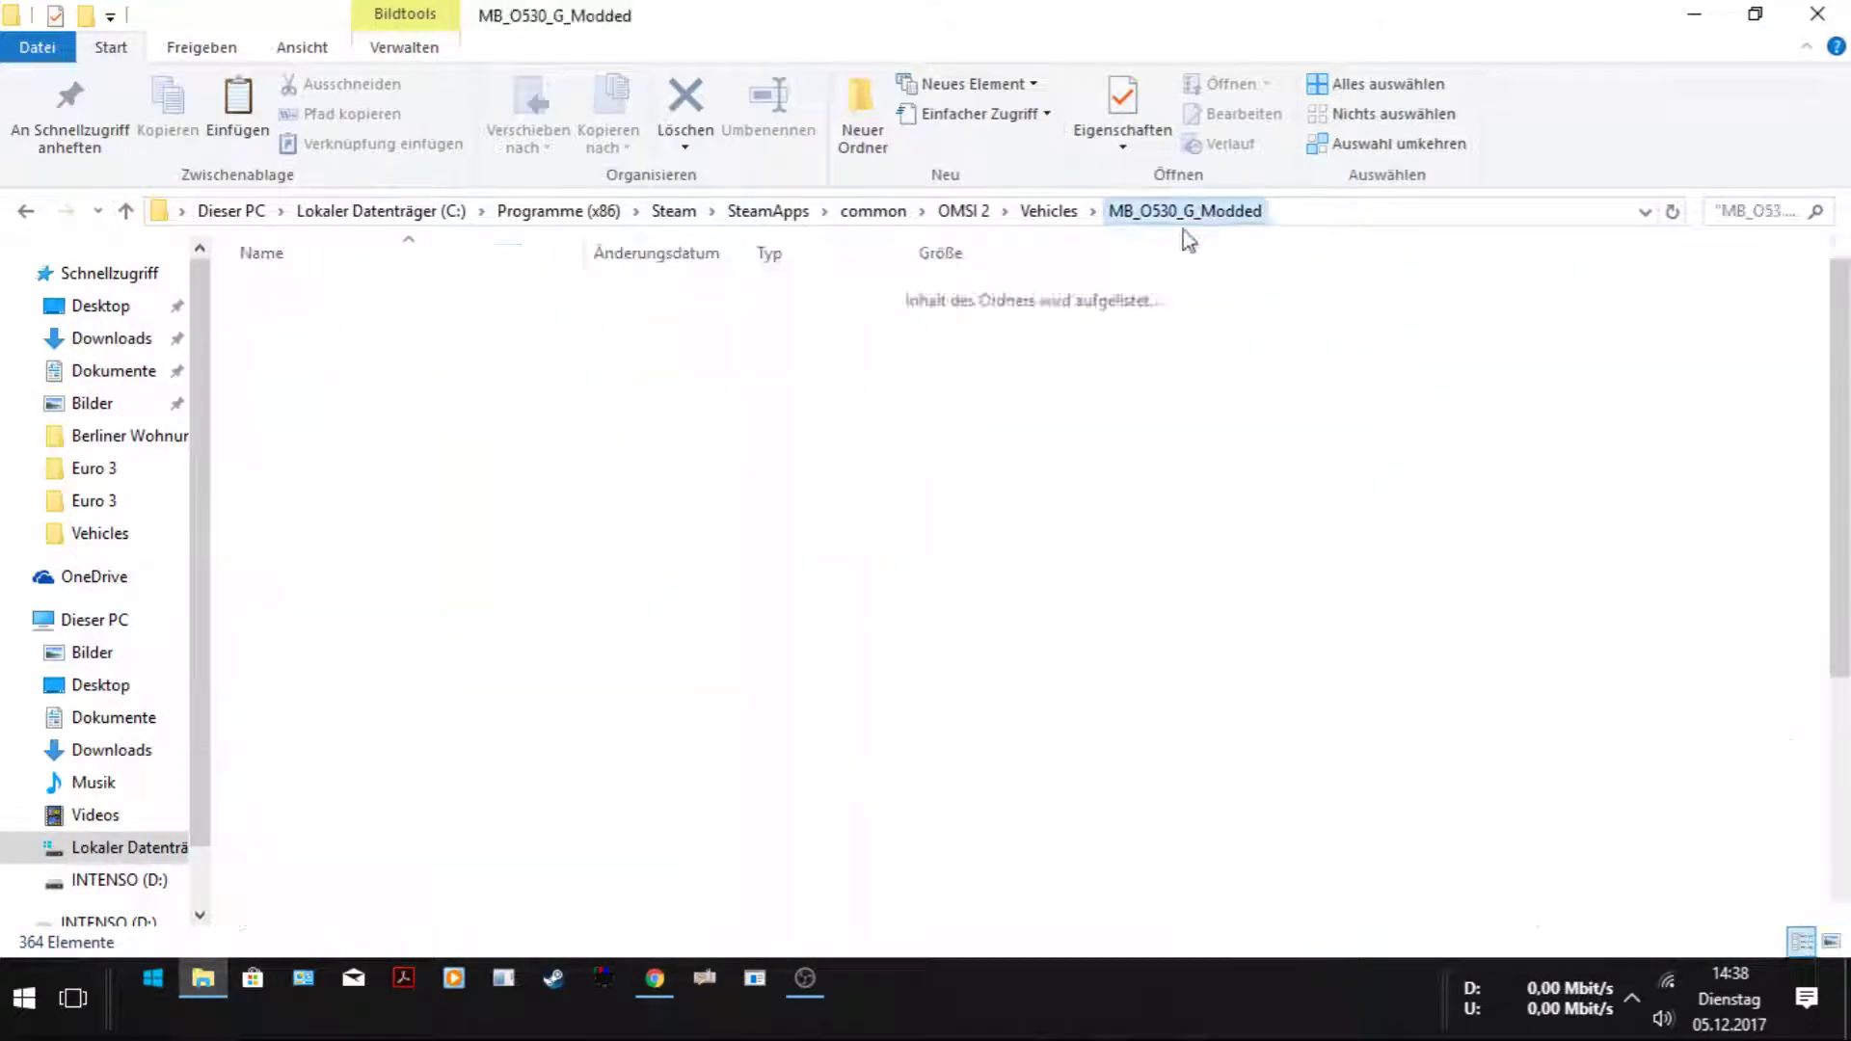
right_click(1355, 641)
left_click(1464, 440)
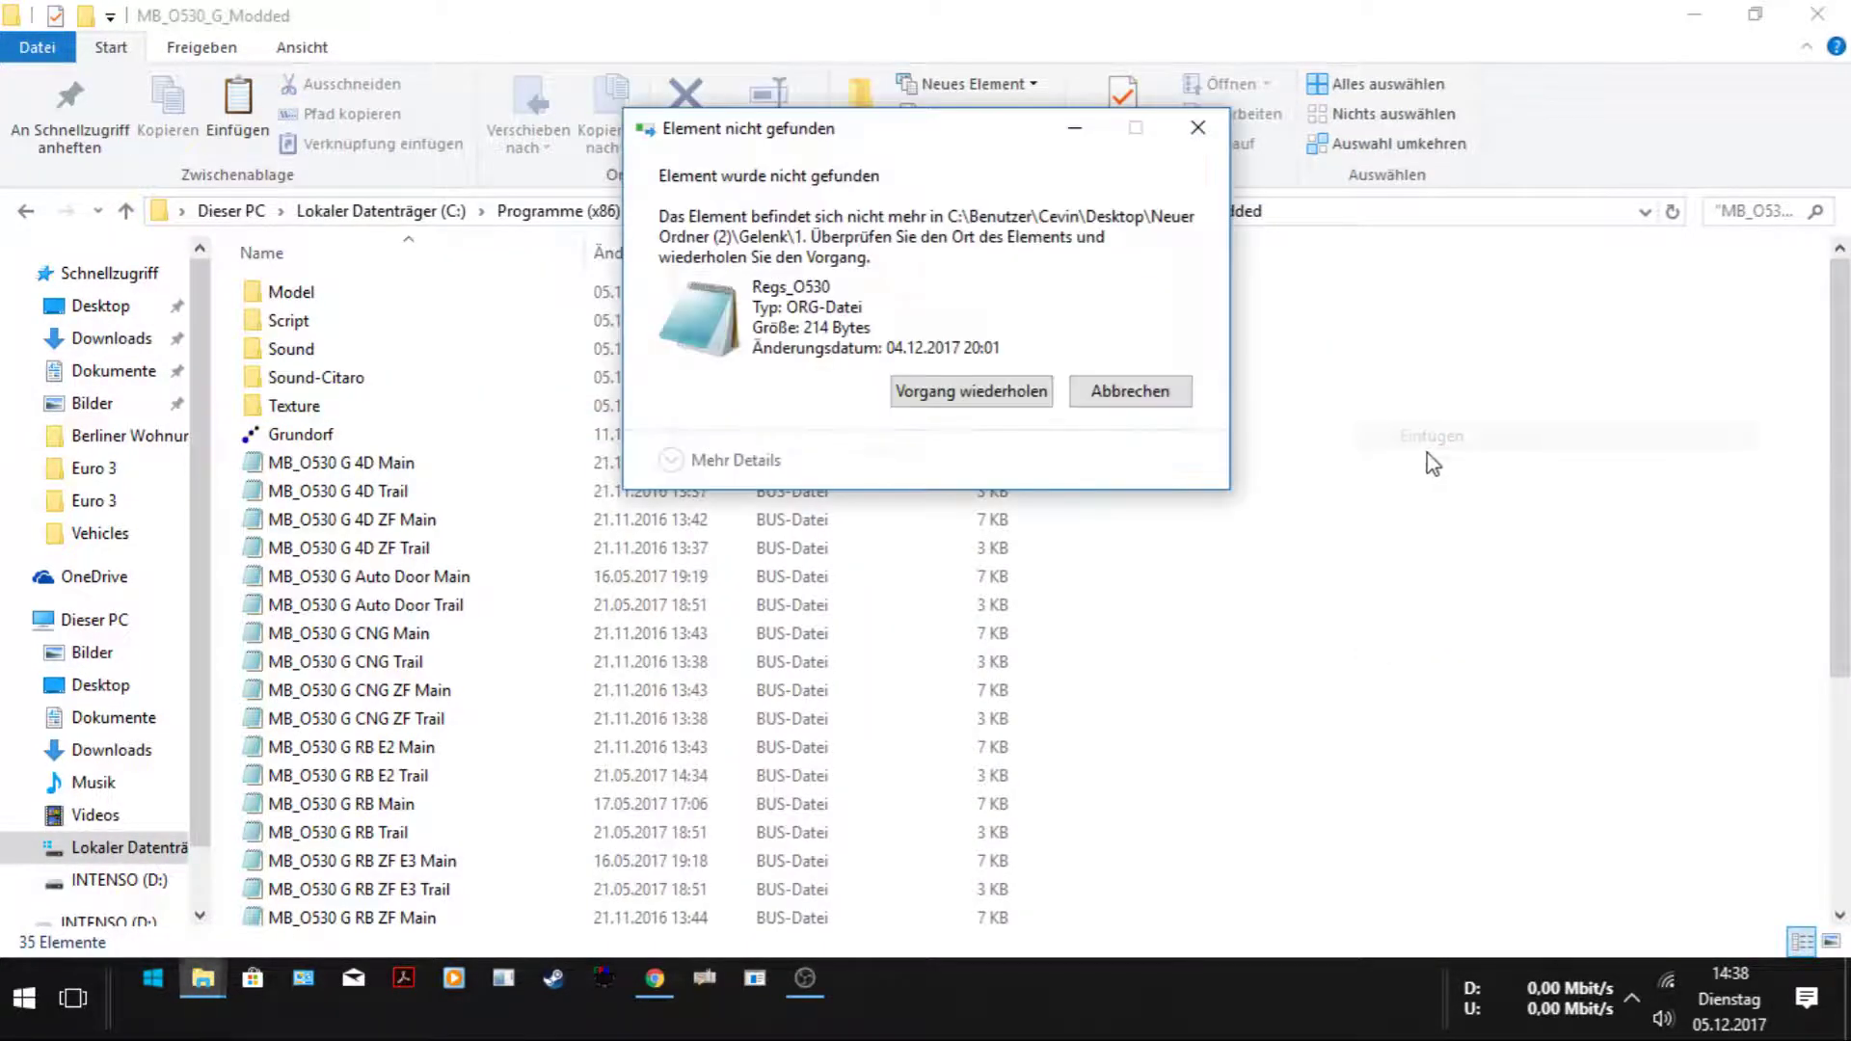
left_click(976, 393)
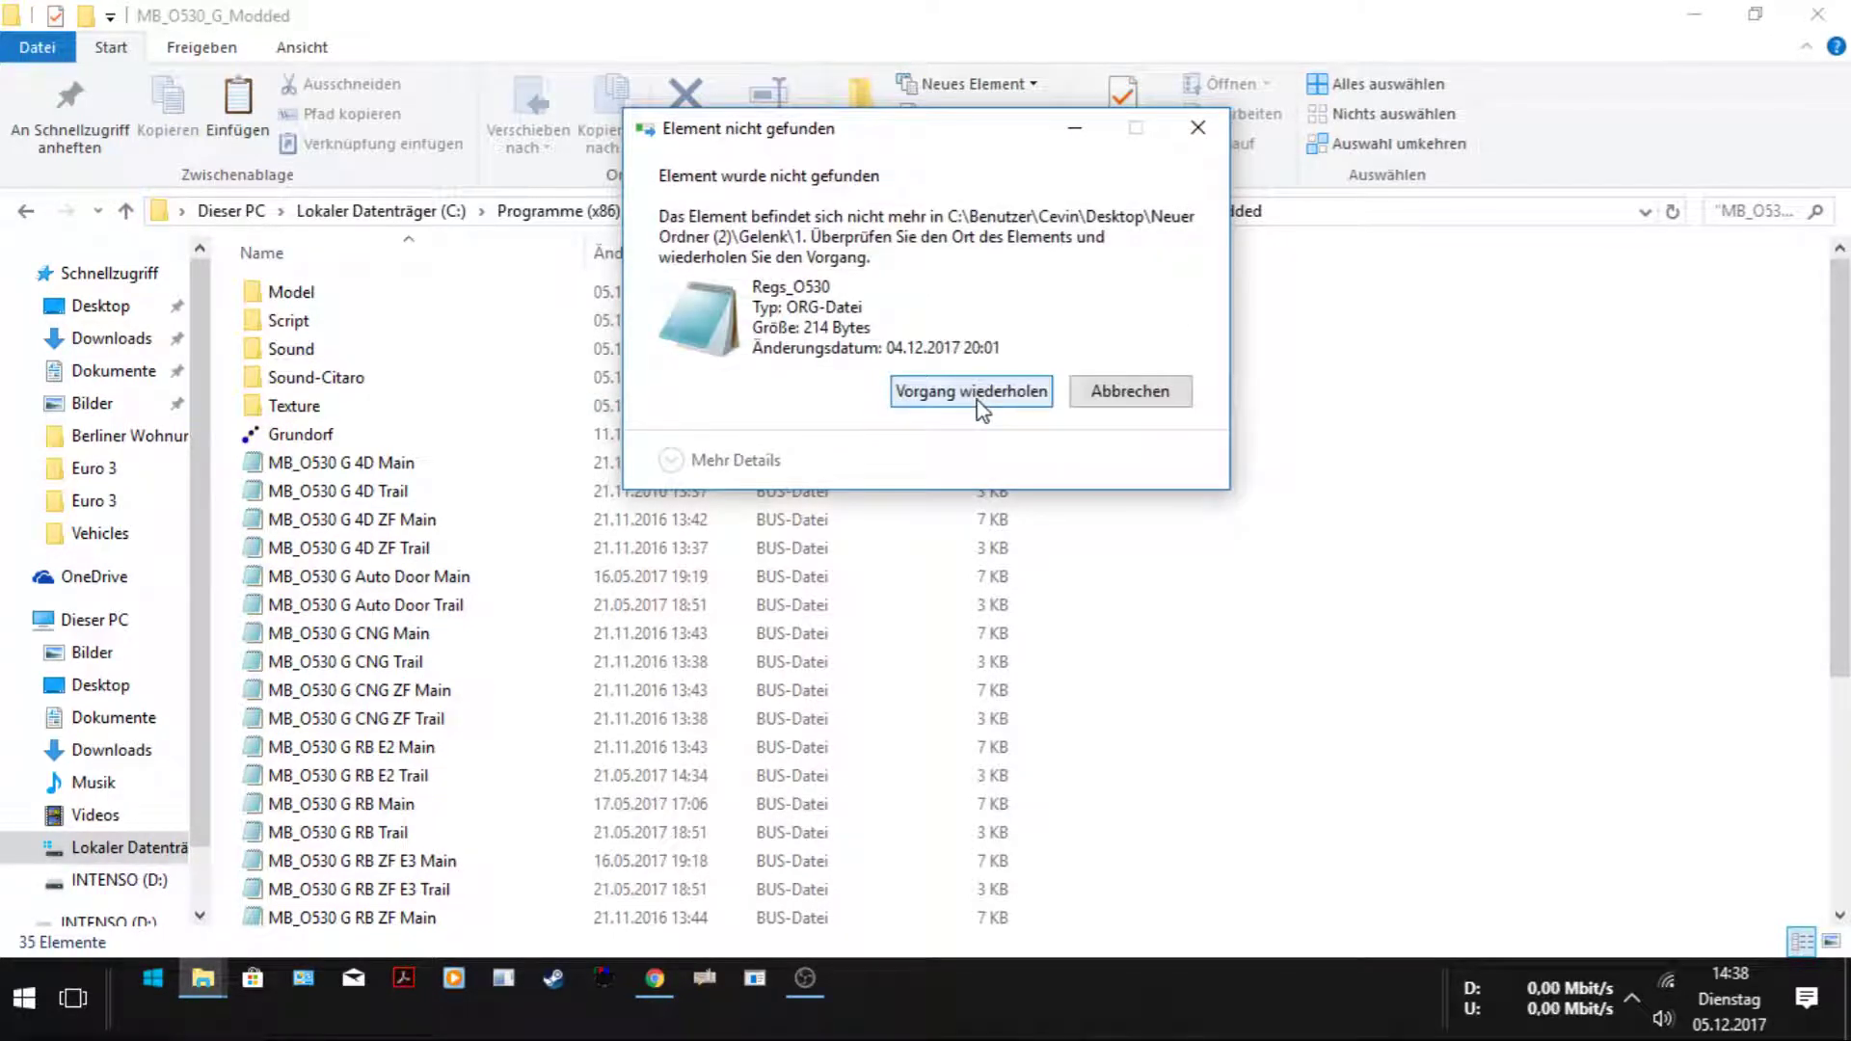
Open the recycle bin, find the deleted folder Neuer Ordner (2) and restore it to the desktop.
left_click(1694, 13)
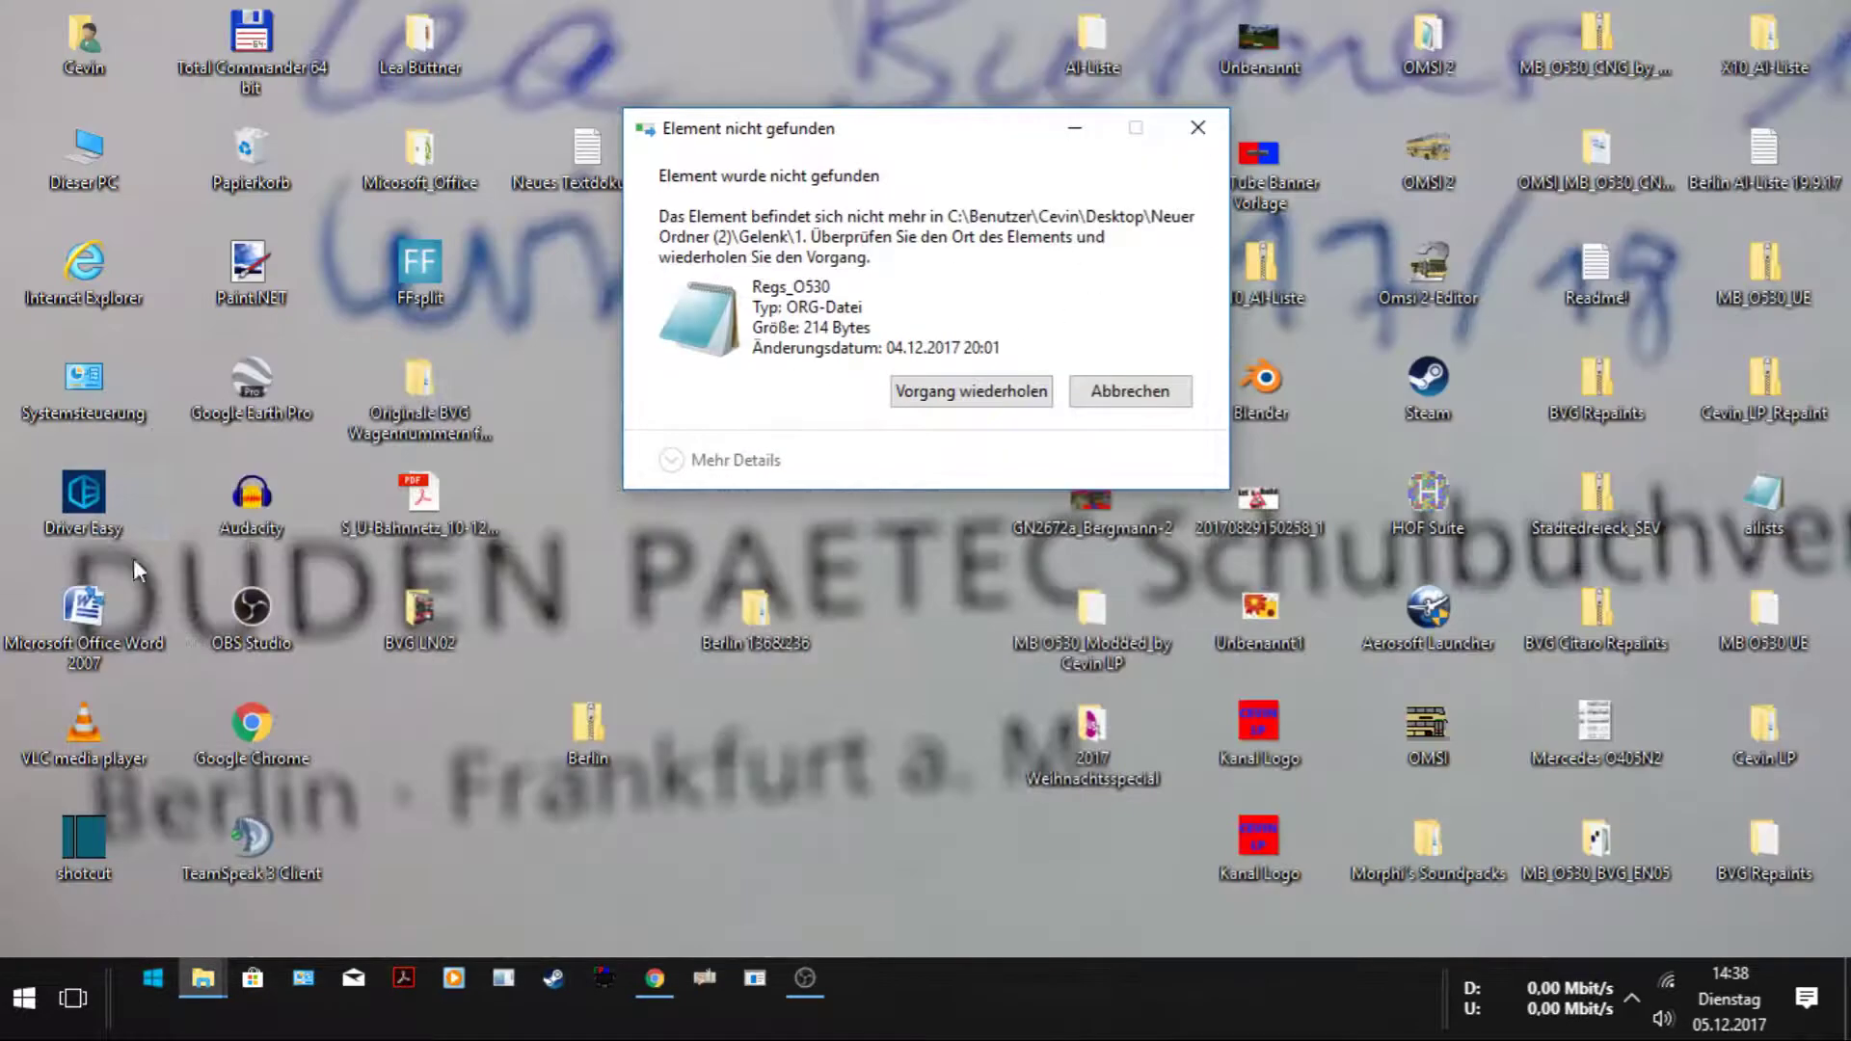
double_click(259, 169)
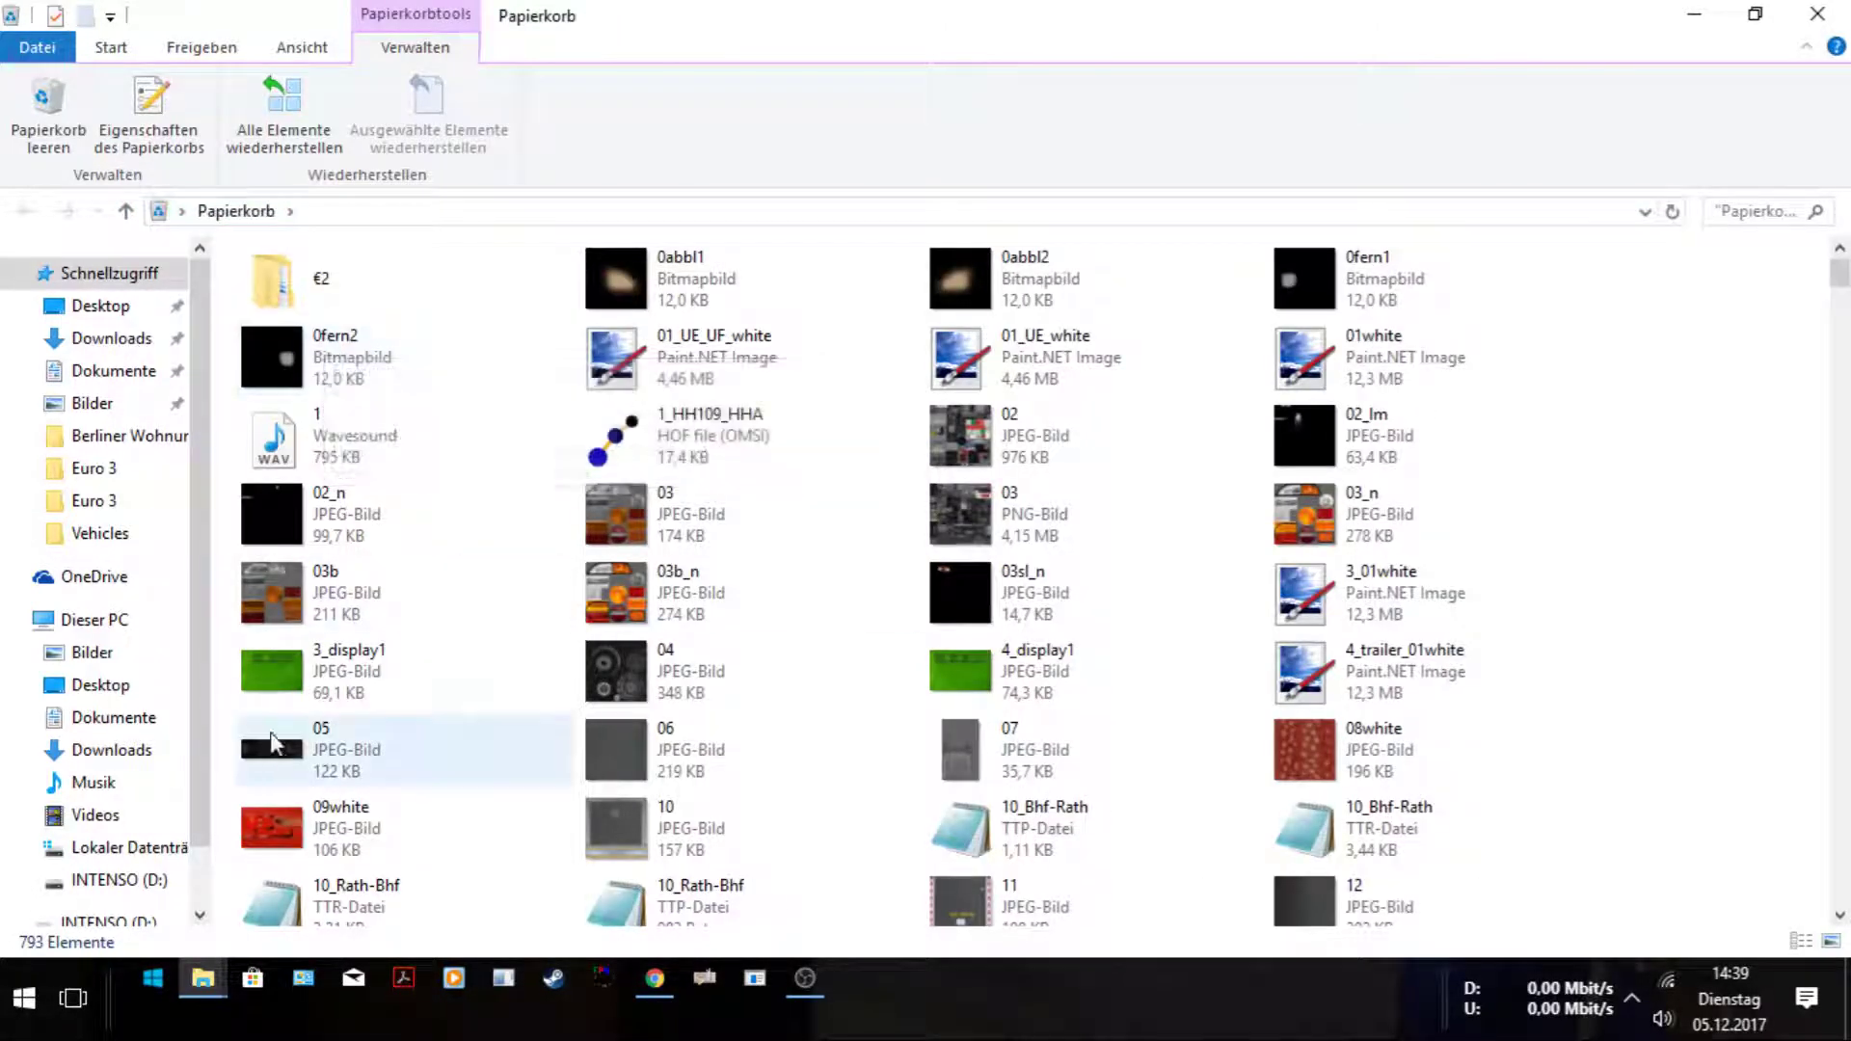
mouse_move(680, 771)
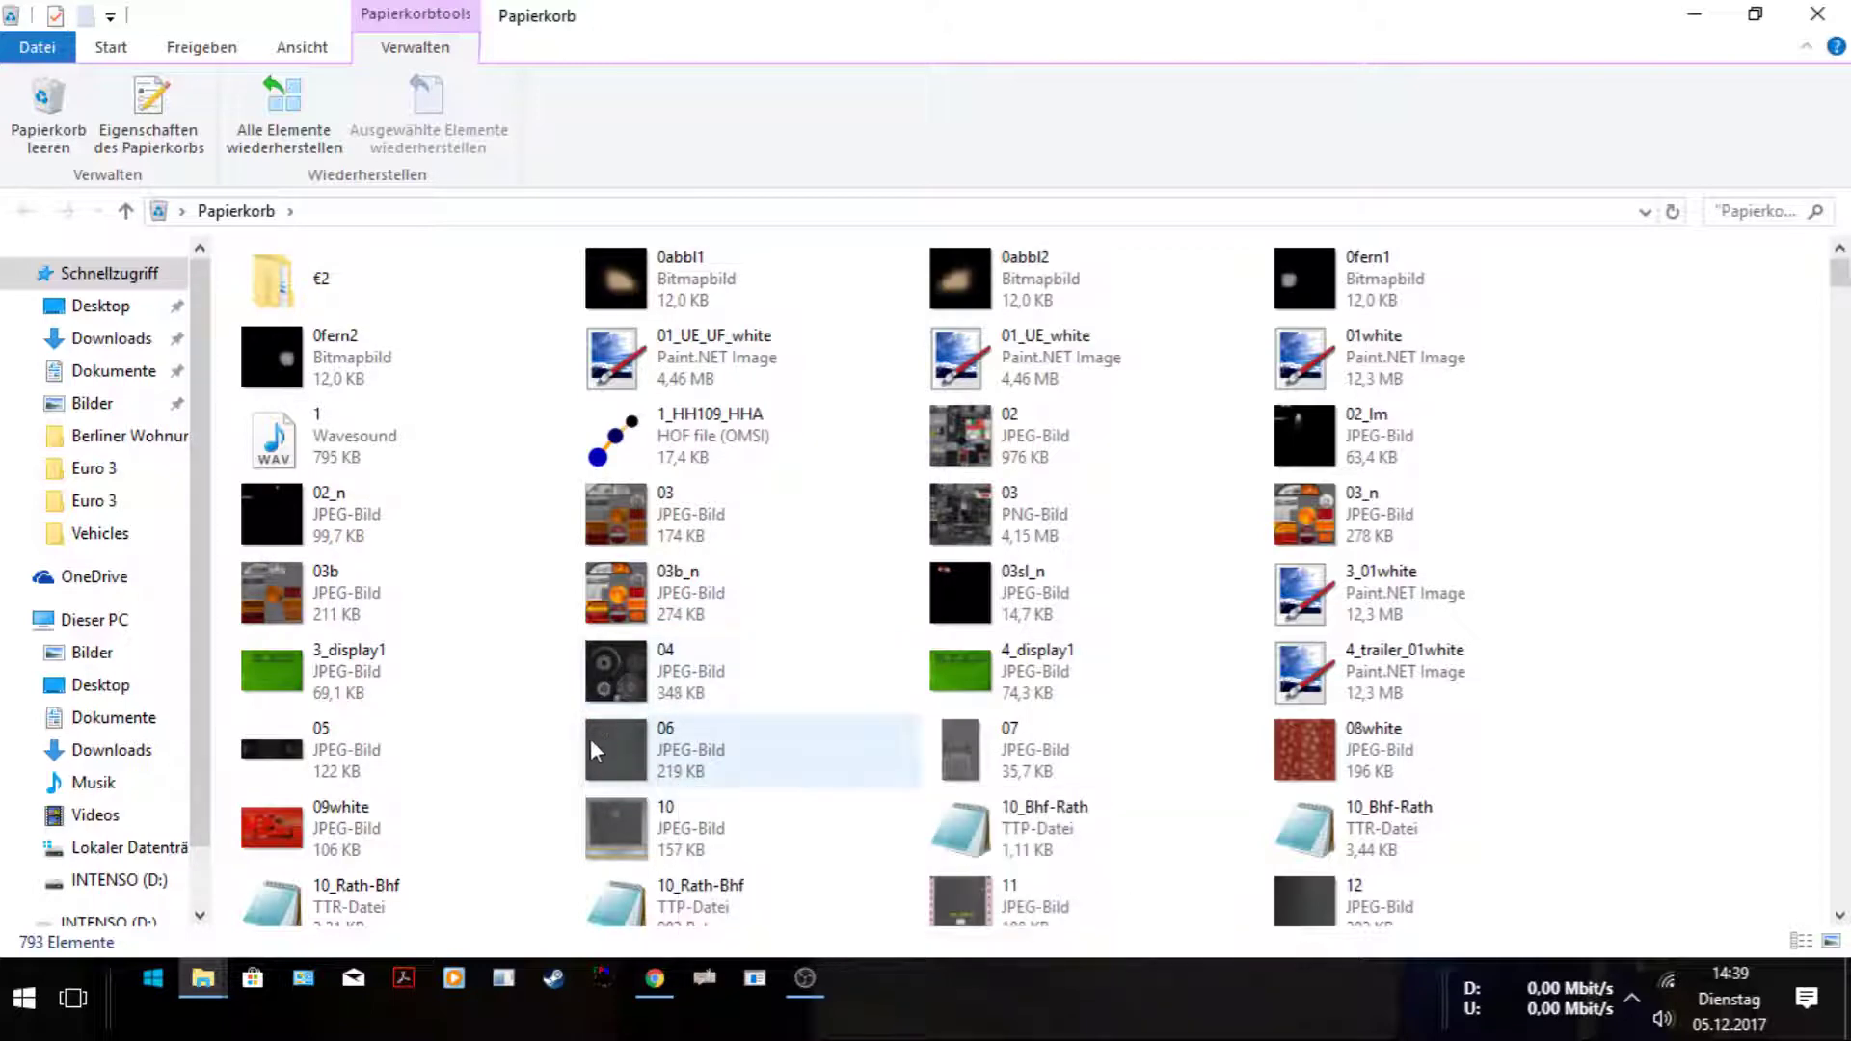
mouse_move(582, 742)
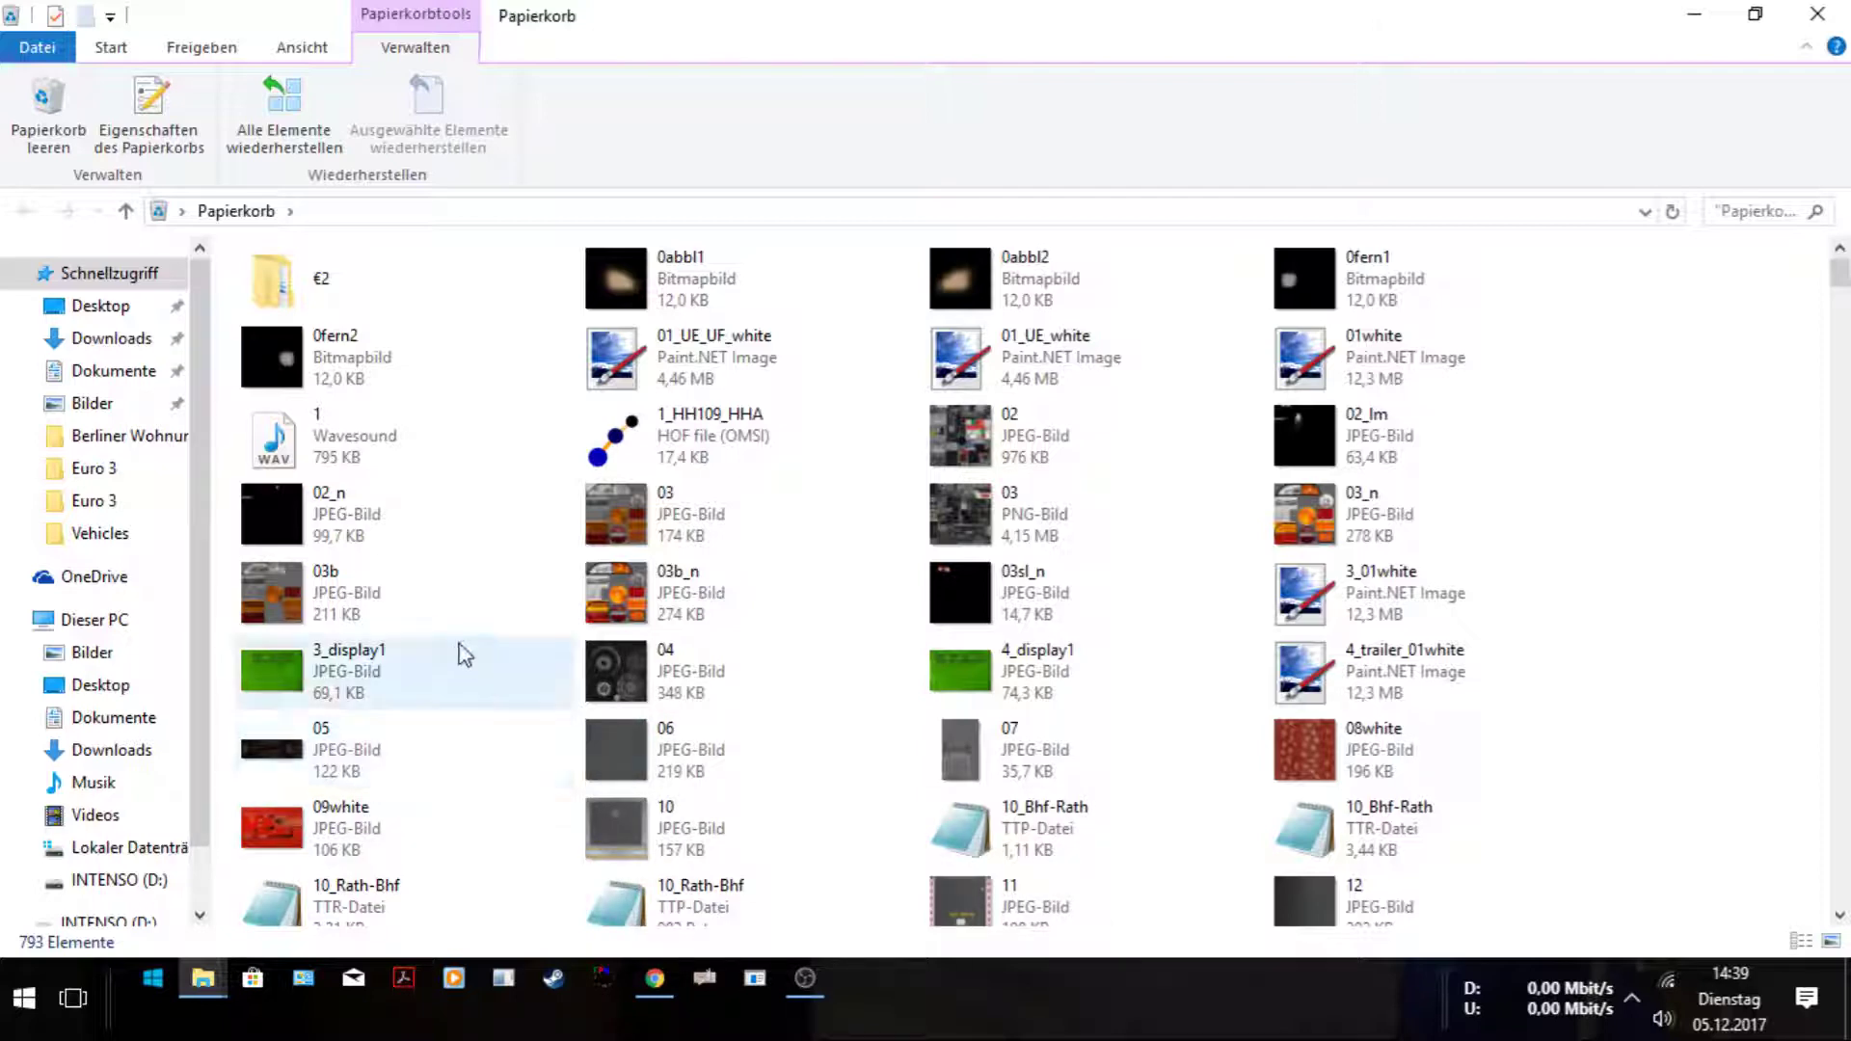
mouse_move(464, 655)
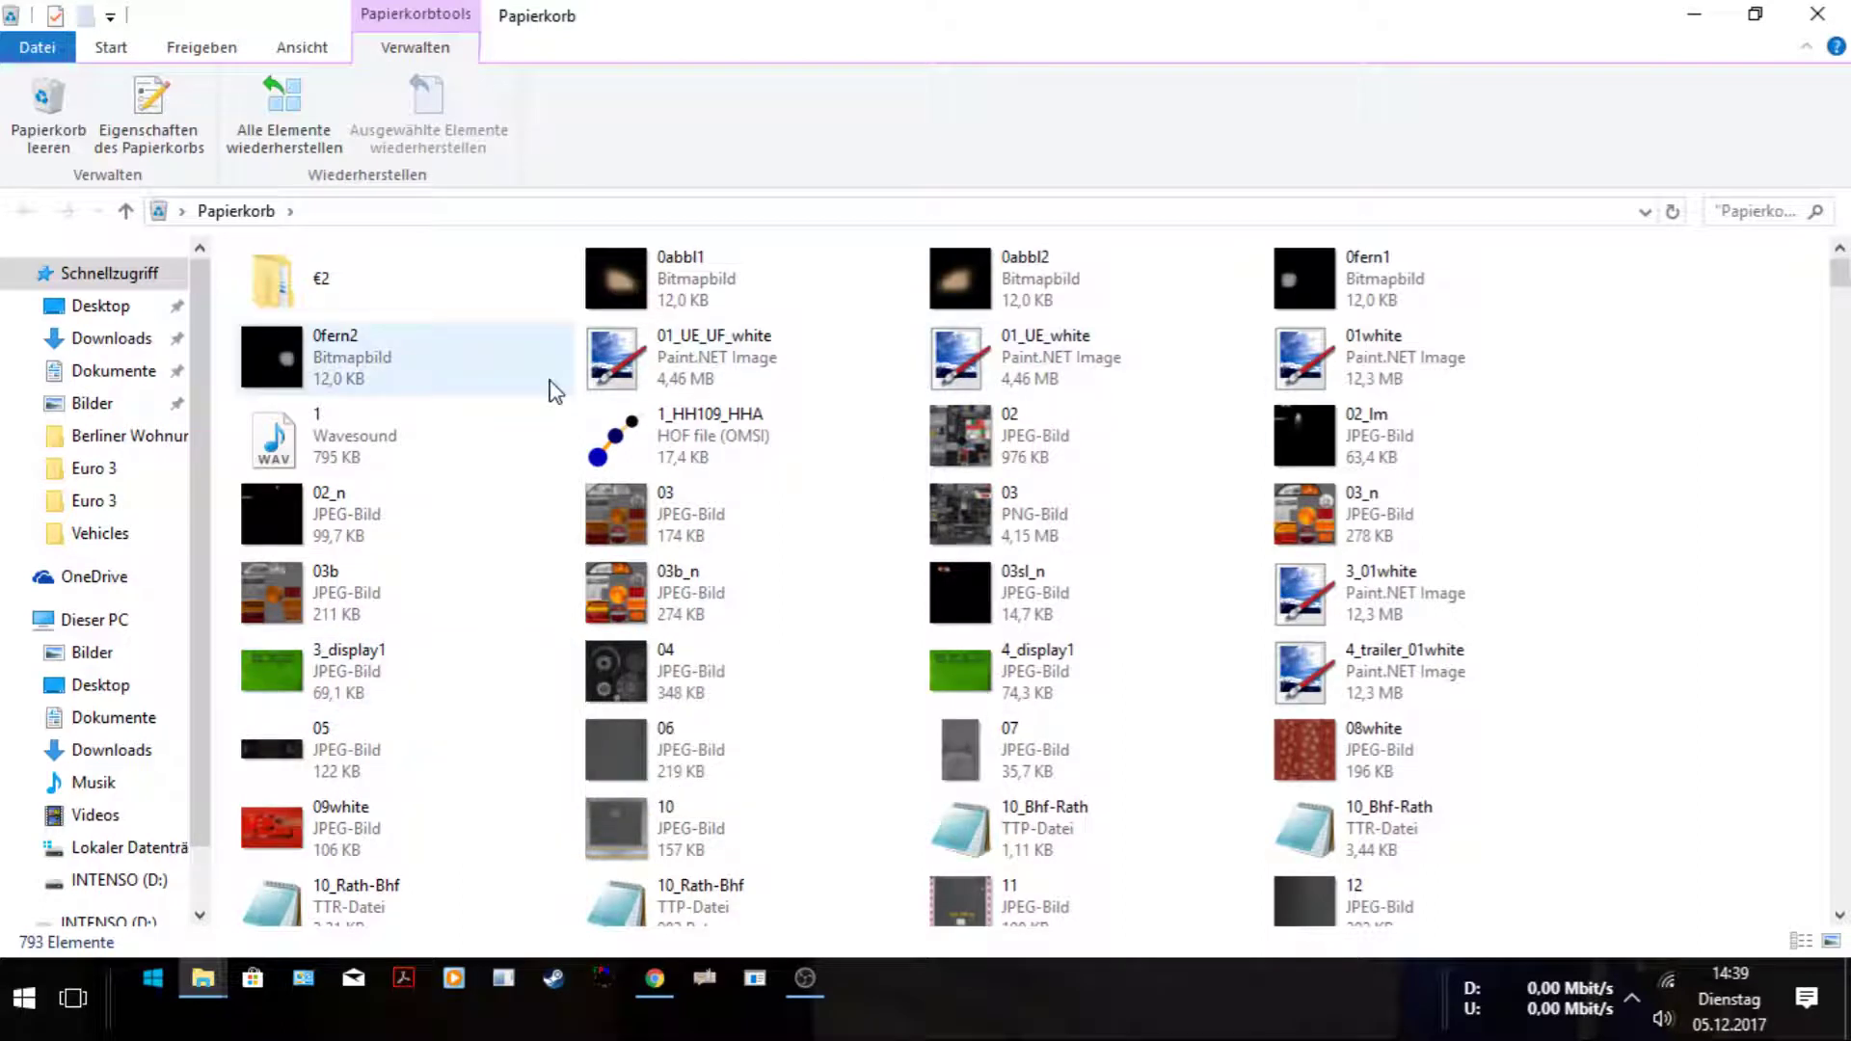
mouse_move(556, 390)
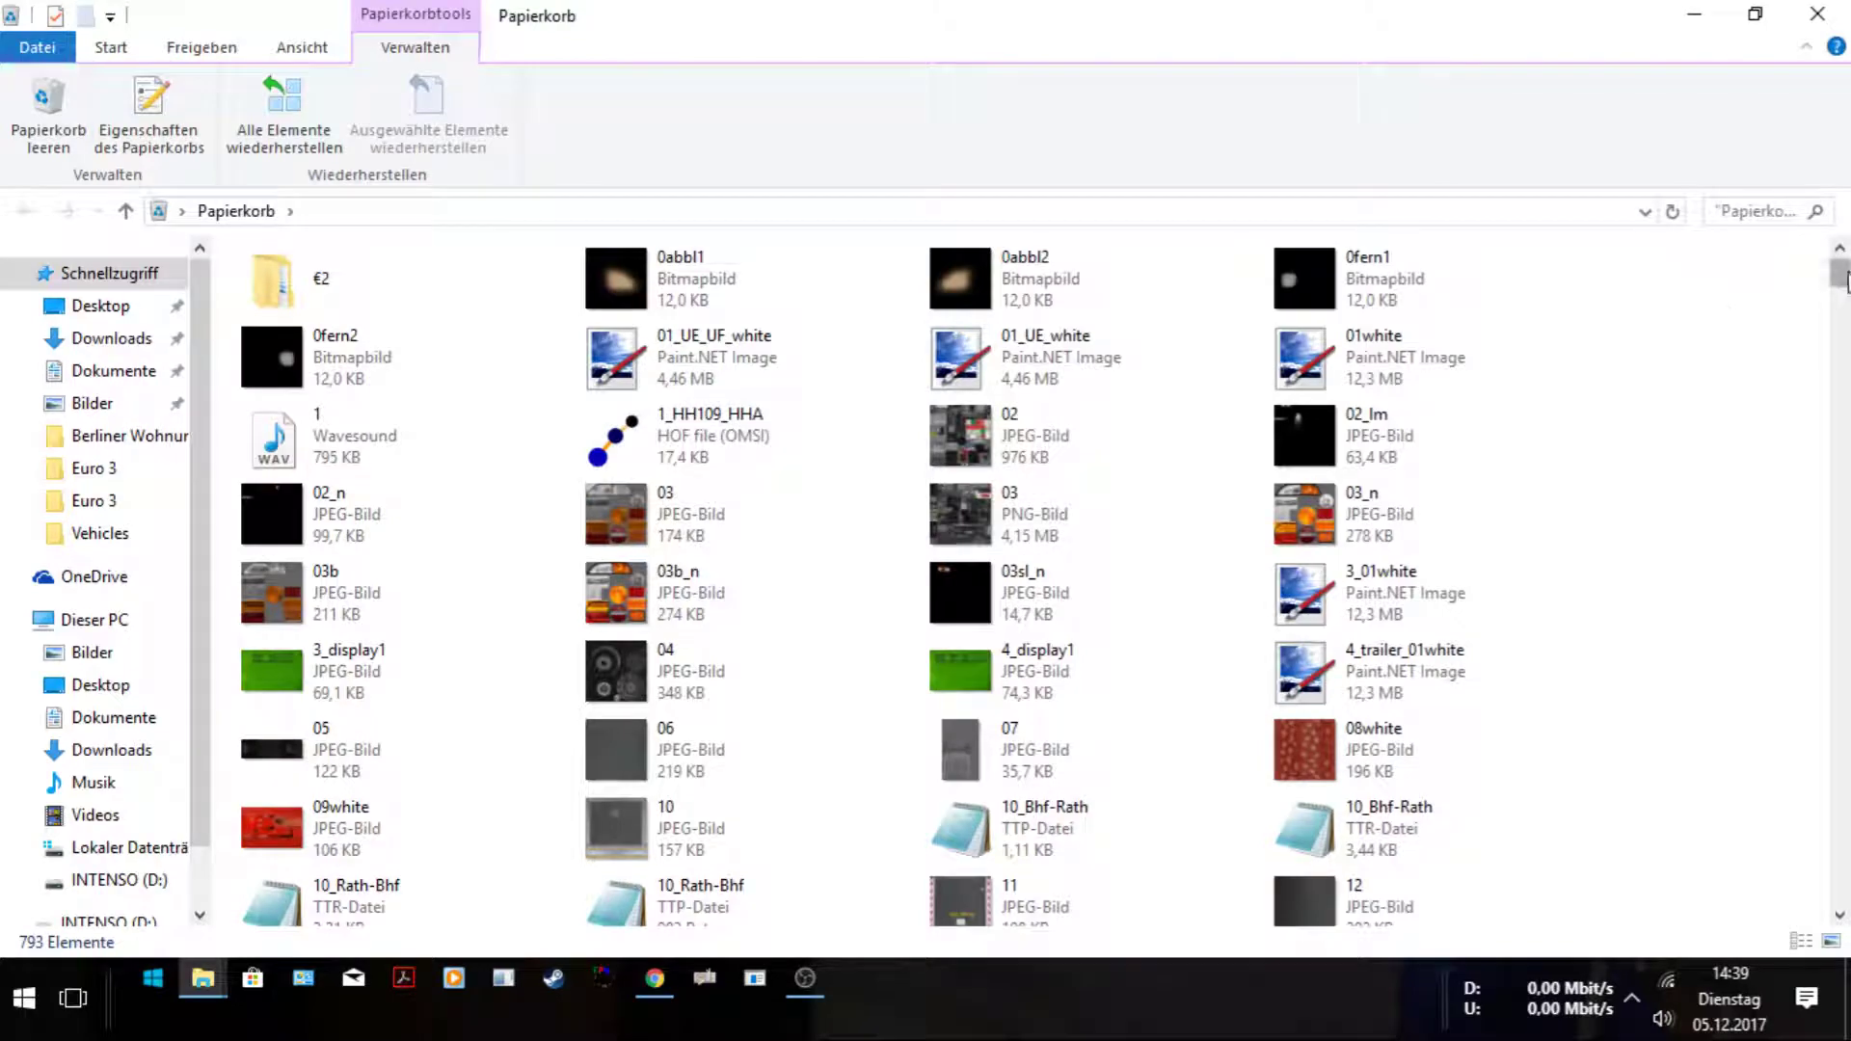
left_click_drag(1842, 279, 1753, 637)
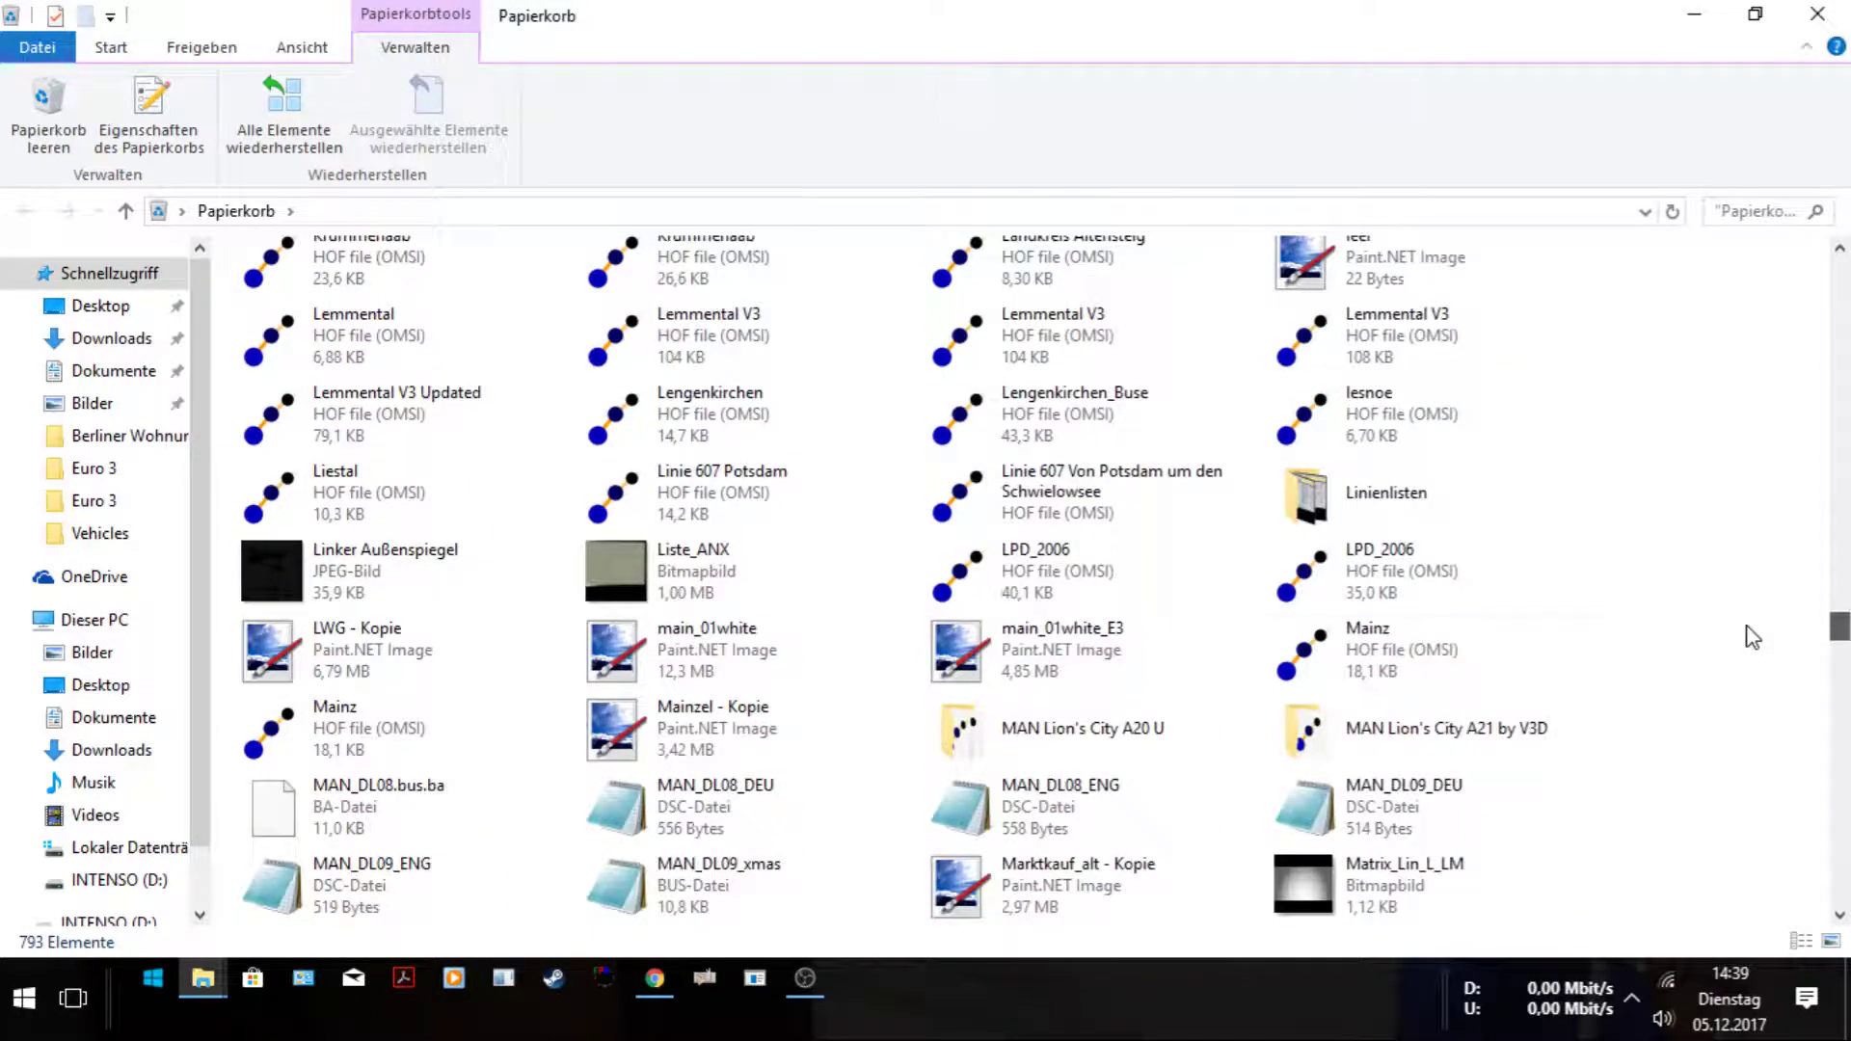
scroll(1231, 669, "down", 5)
scroll(279, 467, "down", 5)
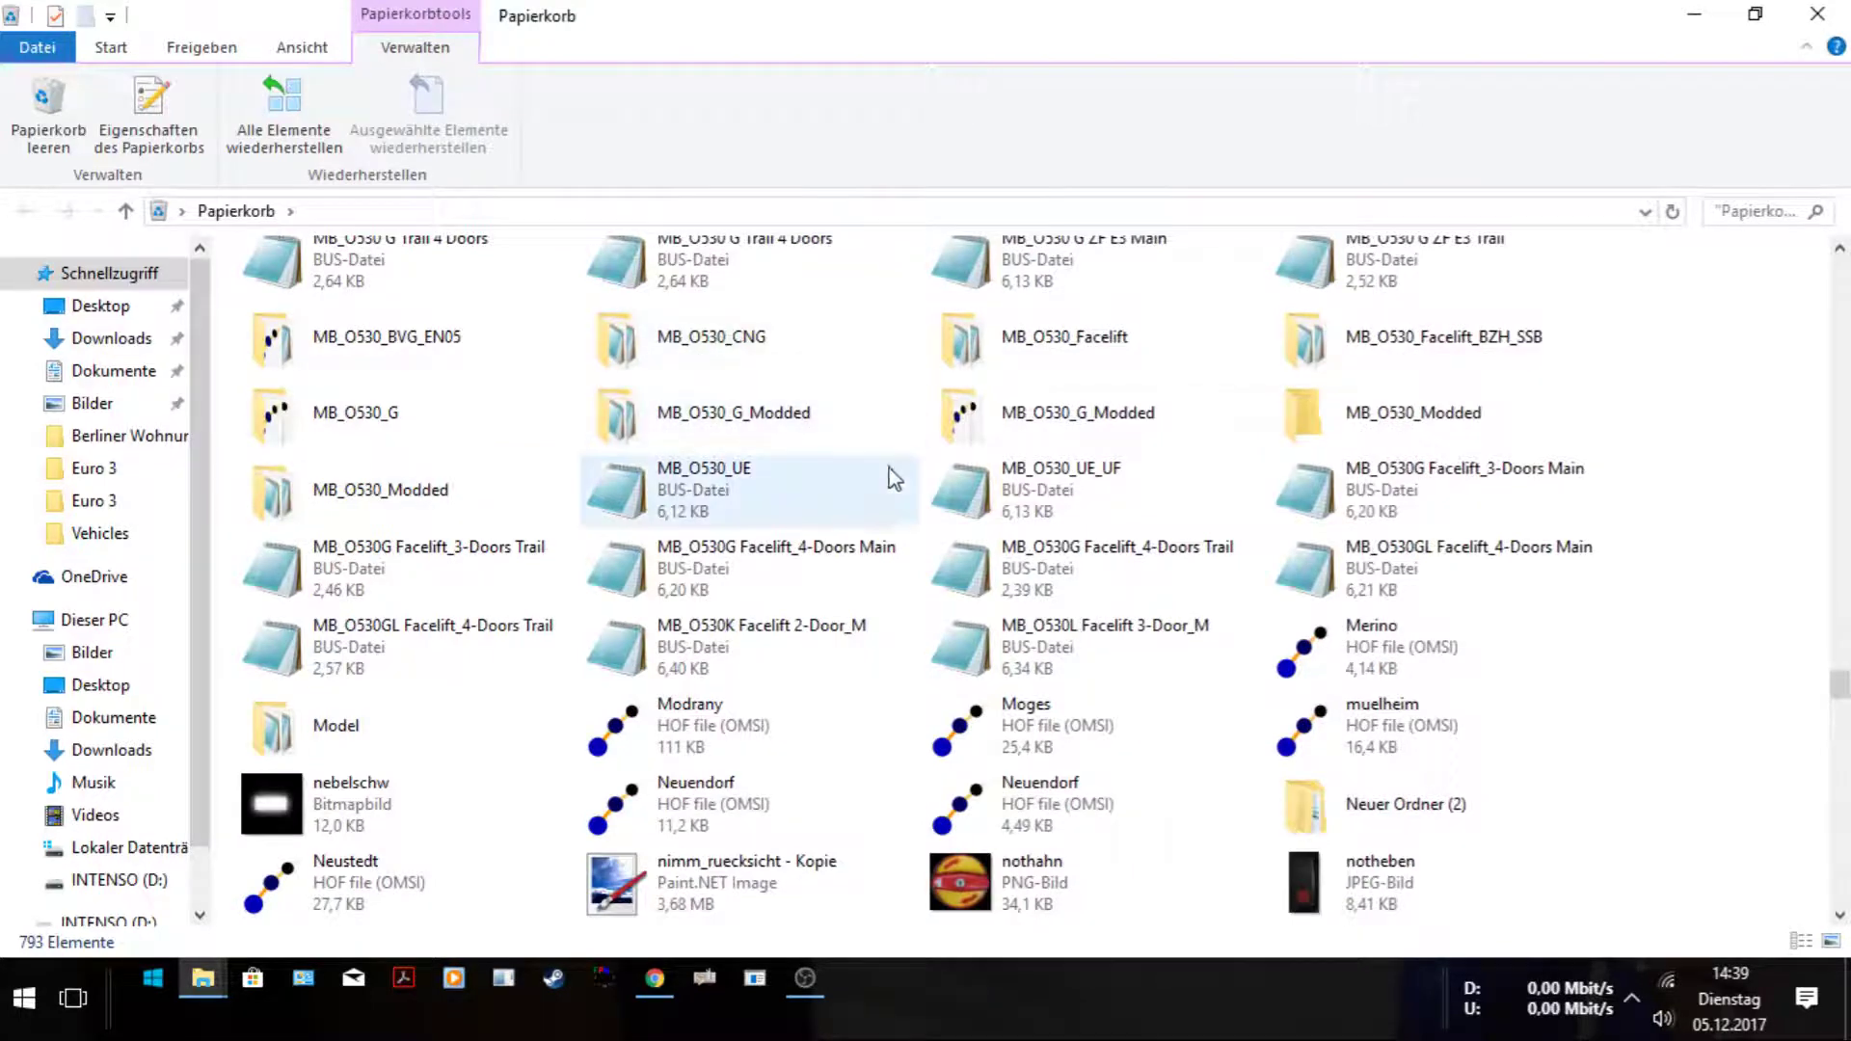
scroll(887, 482, "down", 3)
double_click(1443, 356)
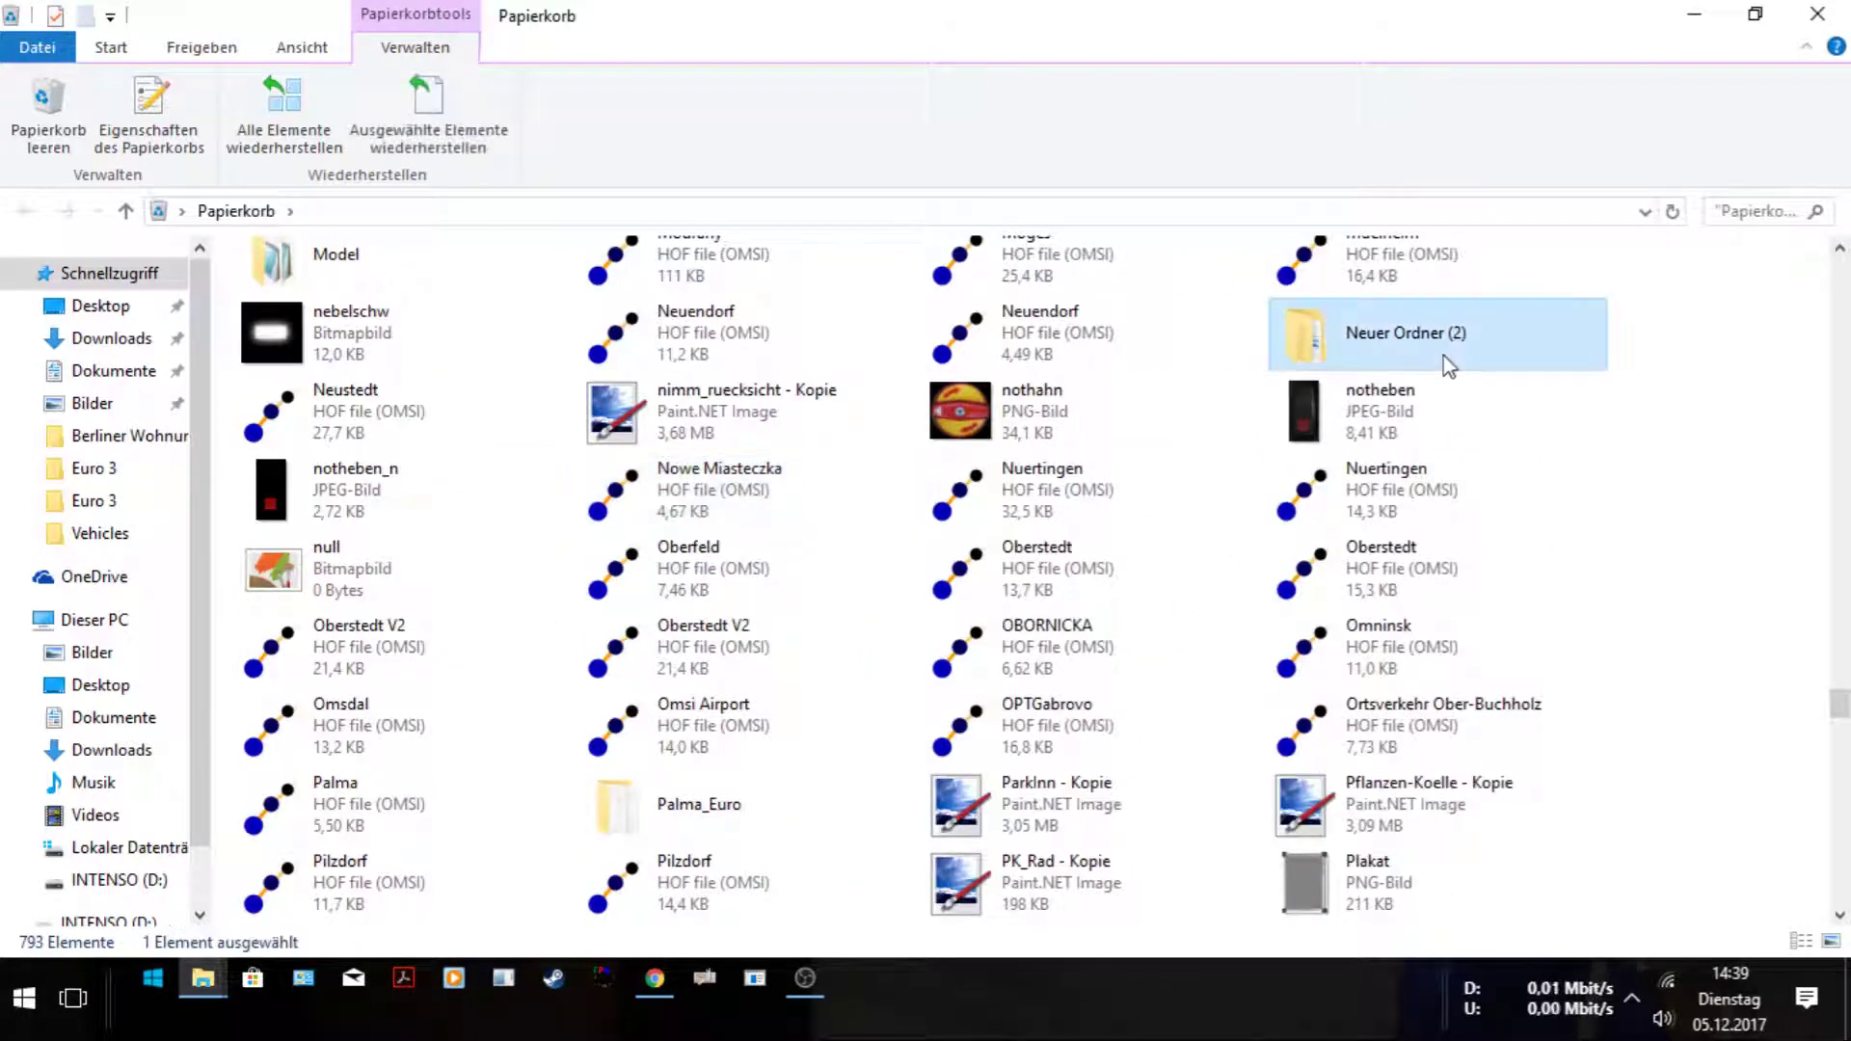
left_click(1748, 856)
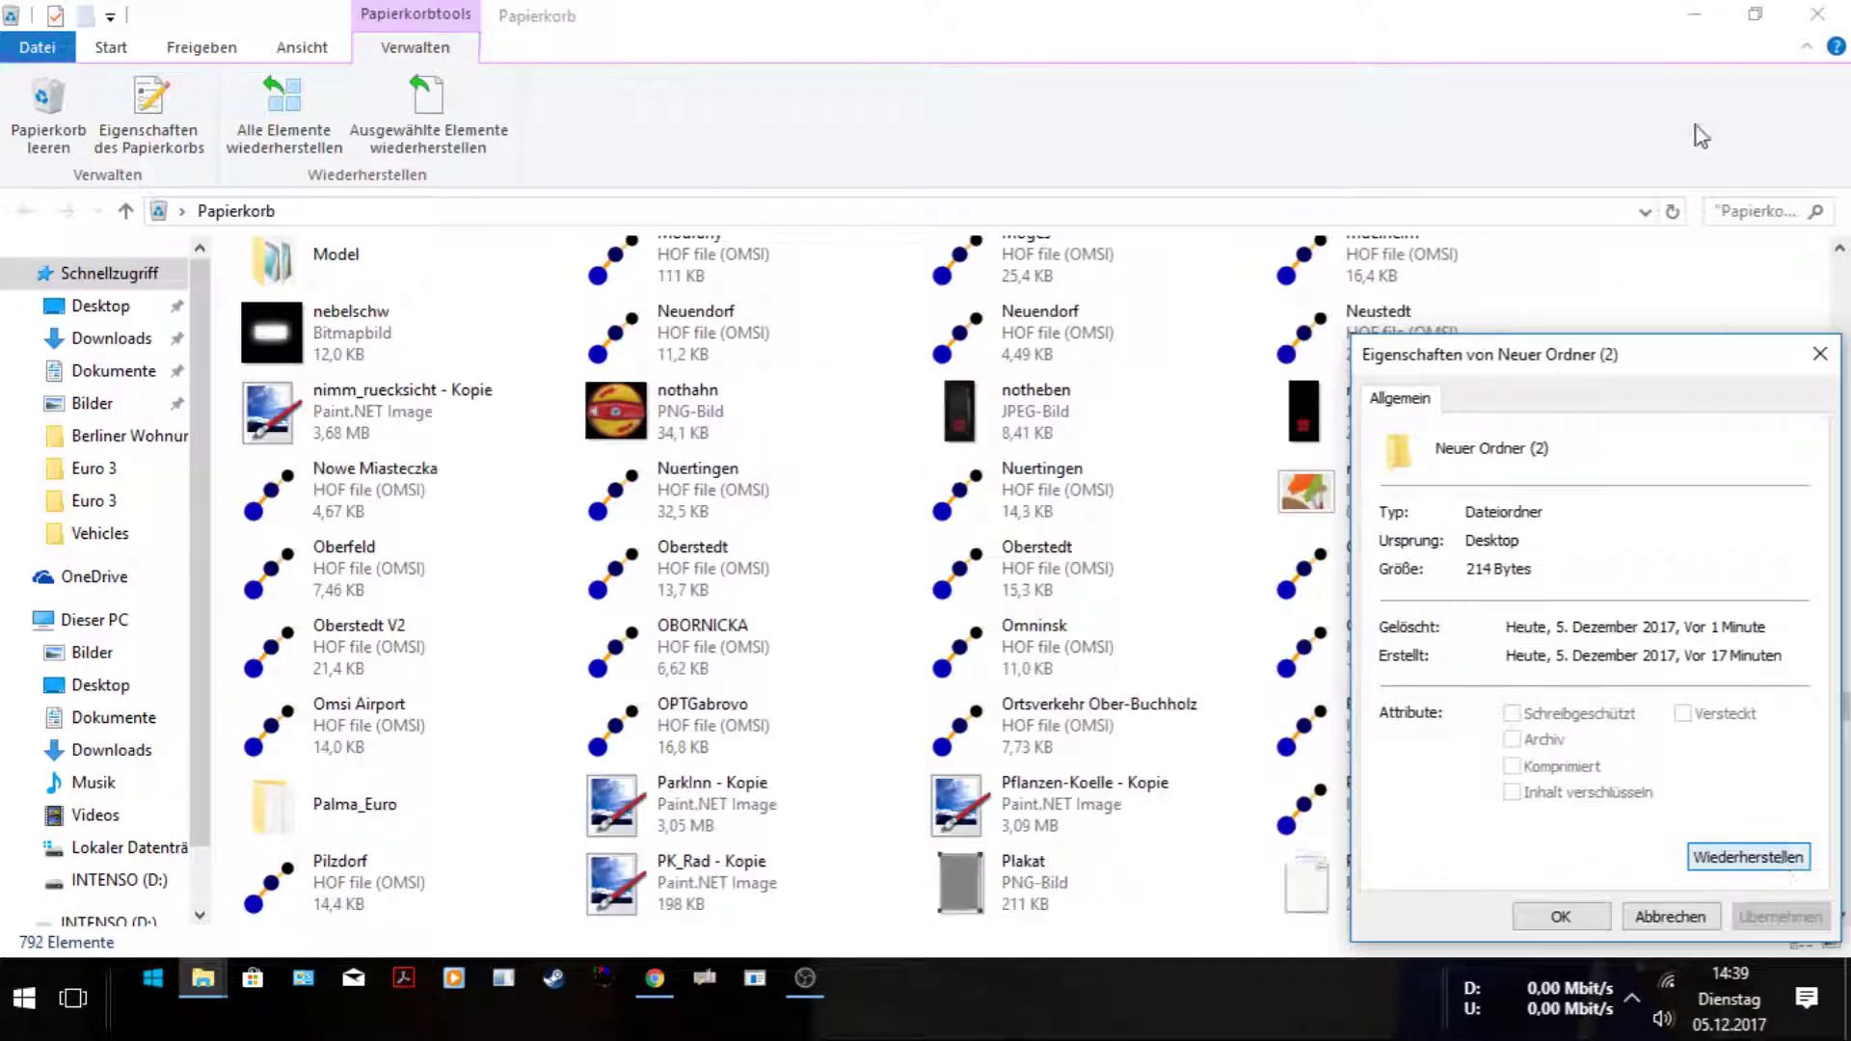
Retry the pending move of Regs_O530 and replace the existing file in MB_O530_G_Modded.
left_click(1694, 14)
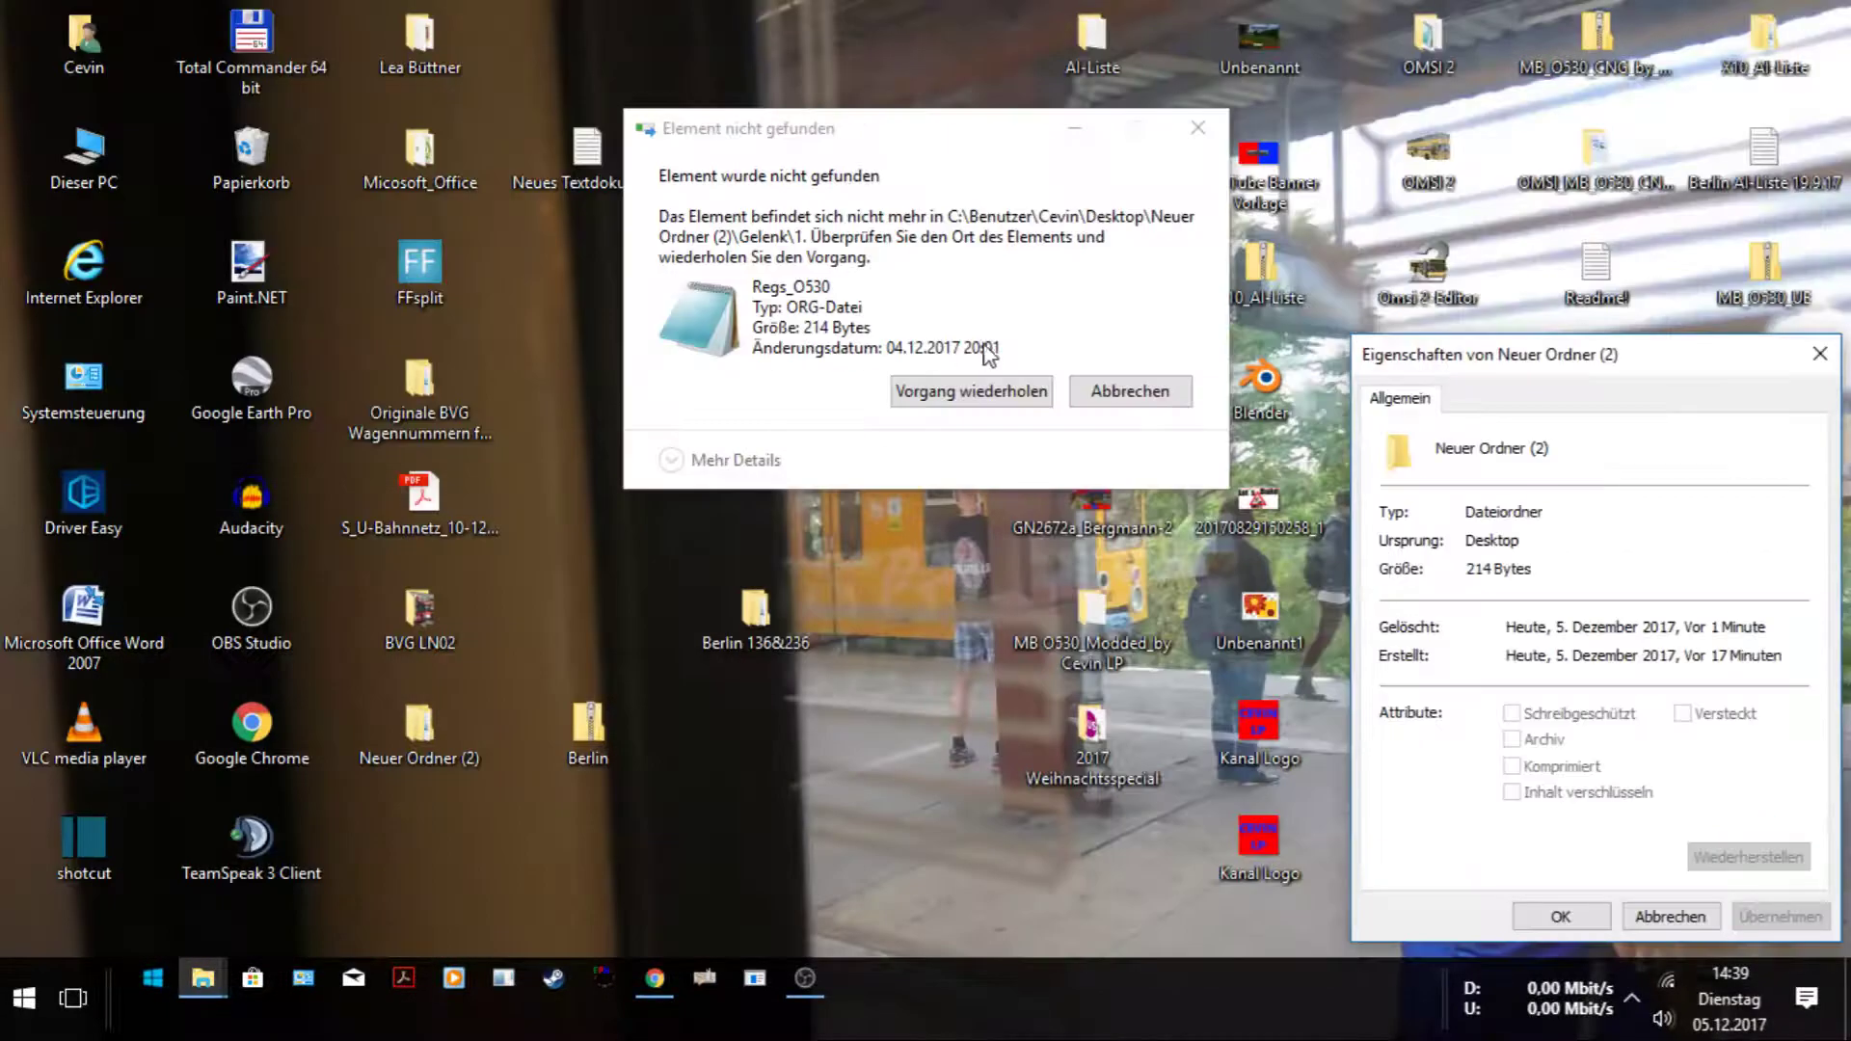
left_click(998, 403)
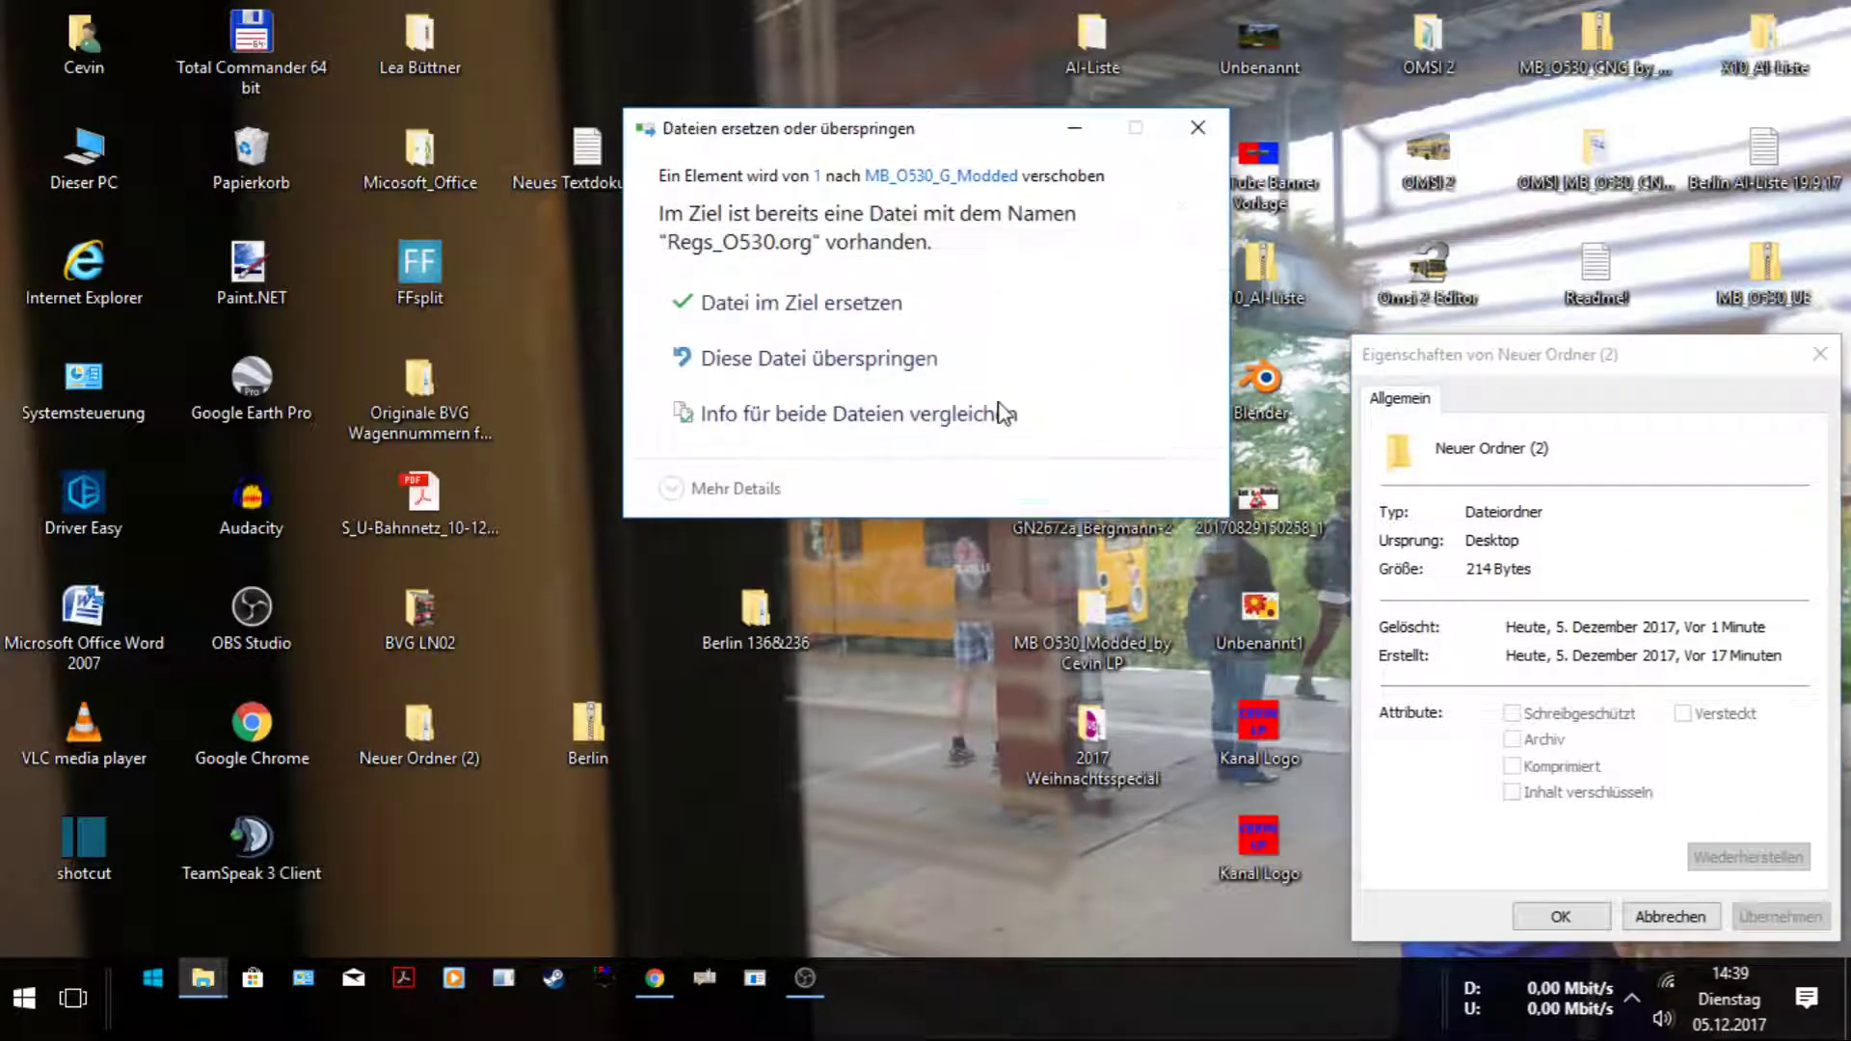
left_click(835, 306)
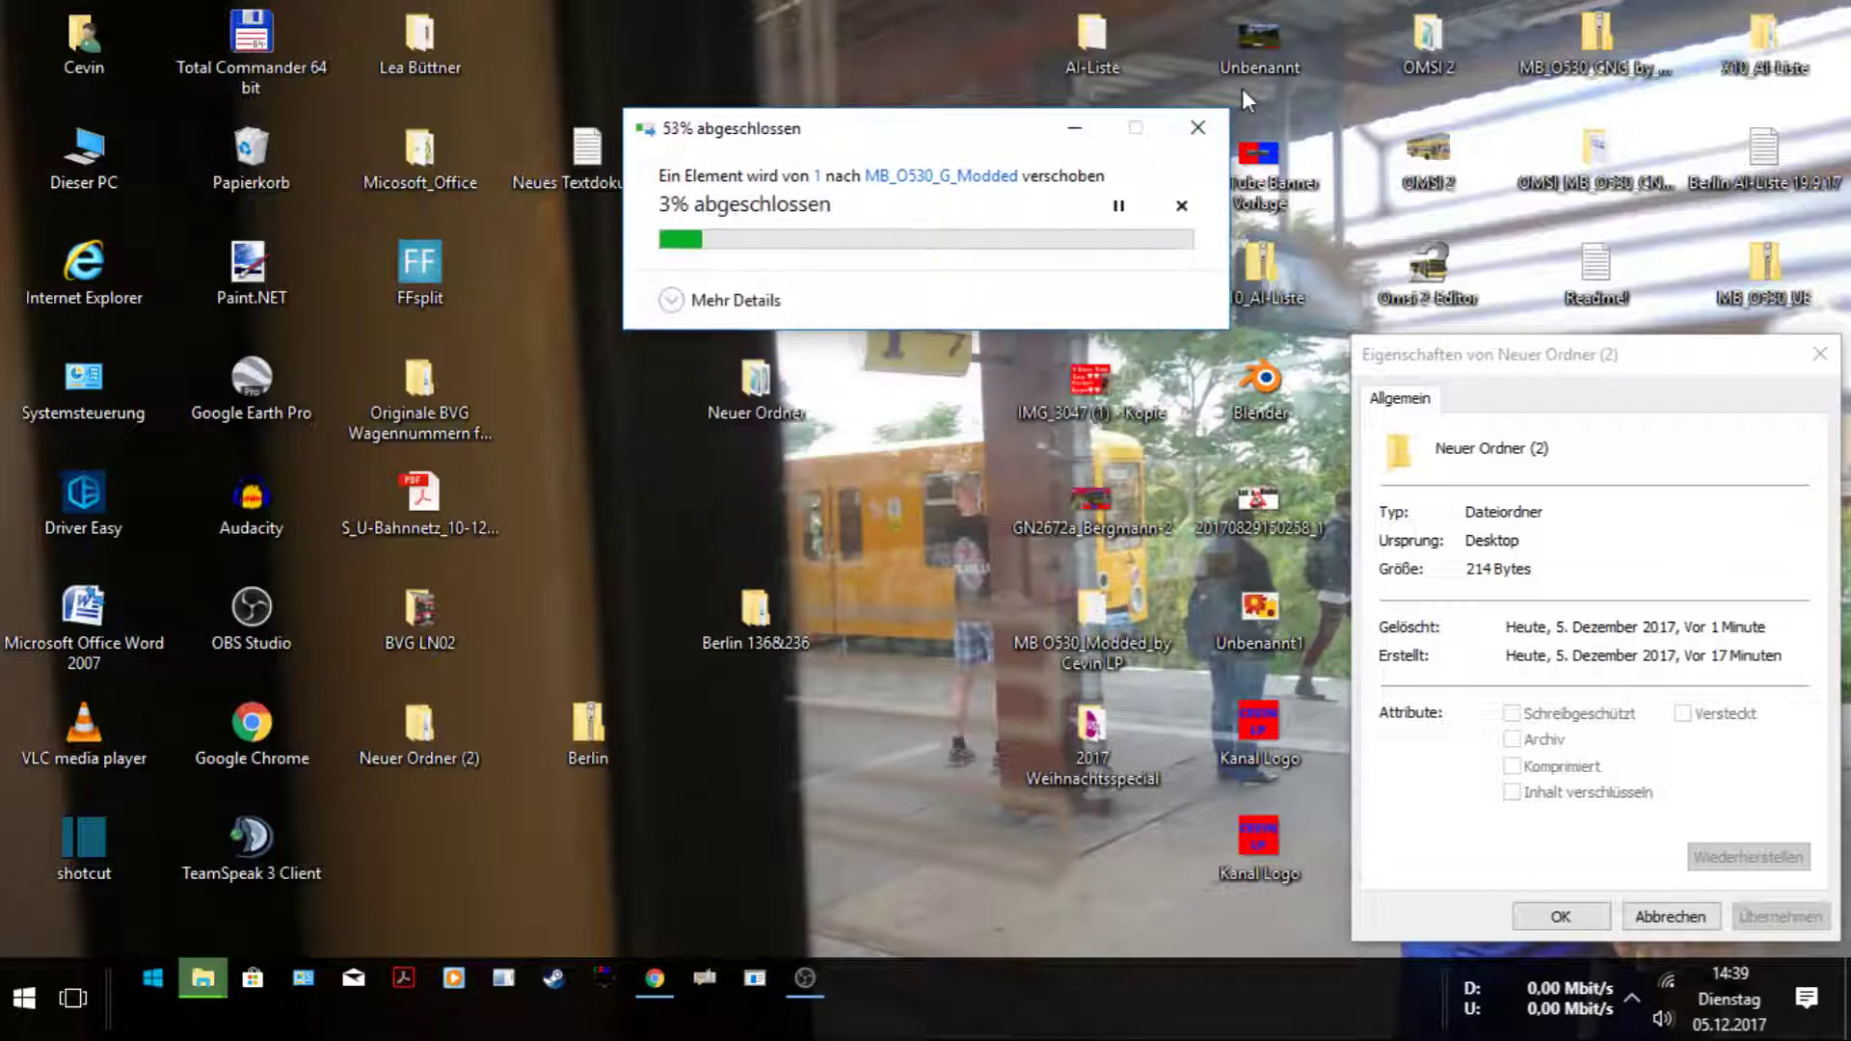
Delete the Neuer Ordner (2) folder from the desktop and close its properties window.
right_click(470, 767)
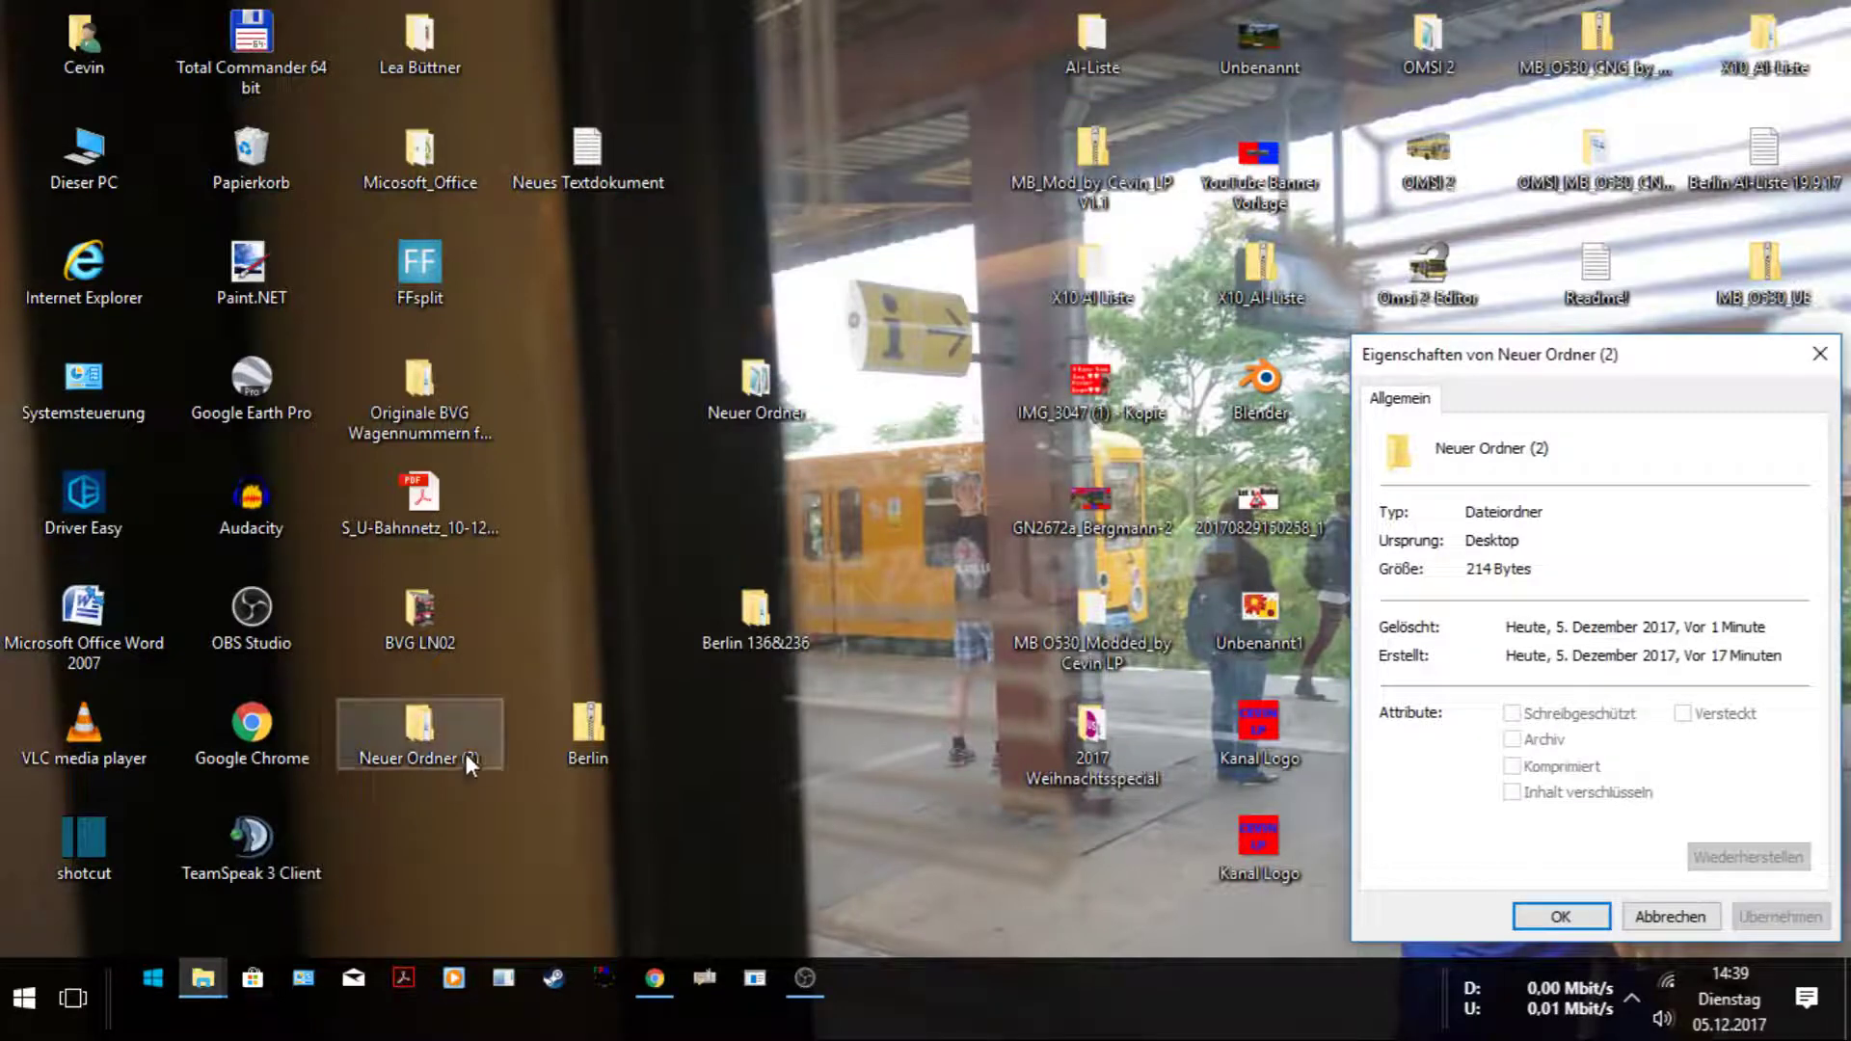
left_click(532, 663)
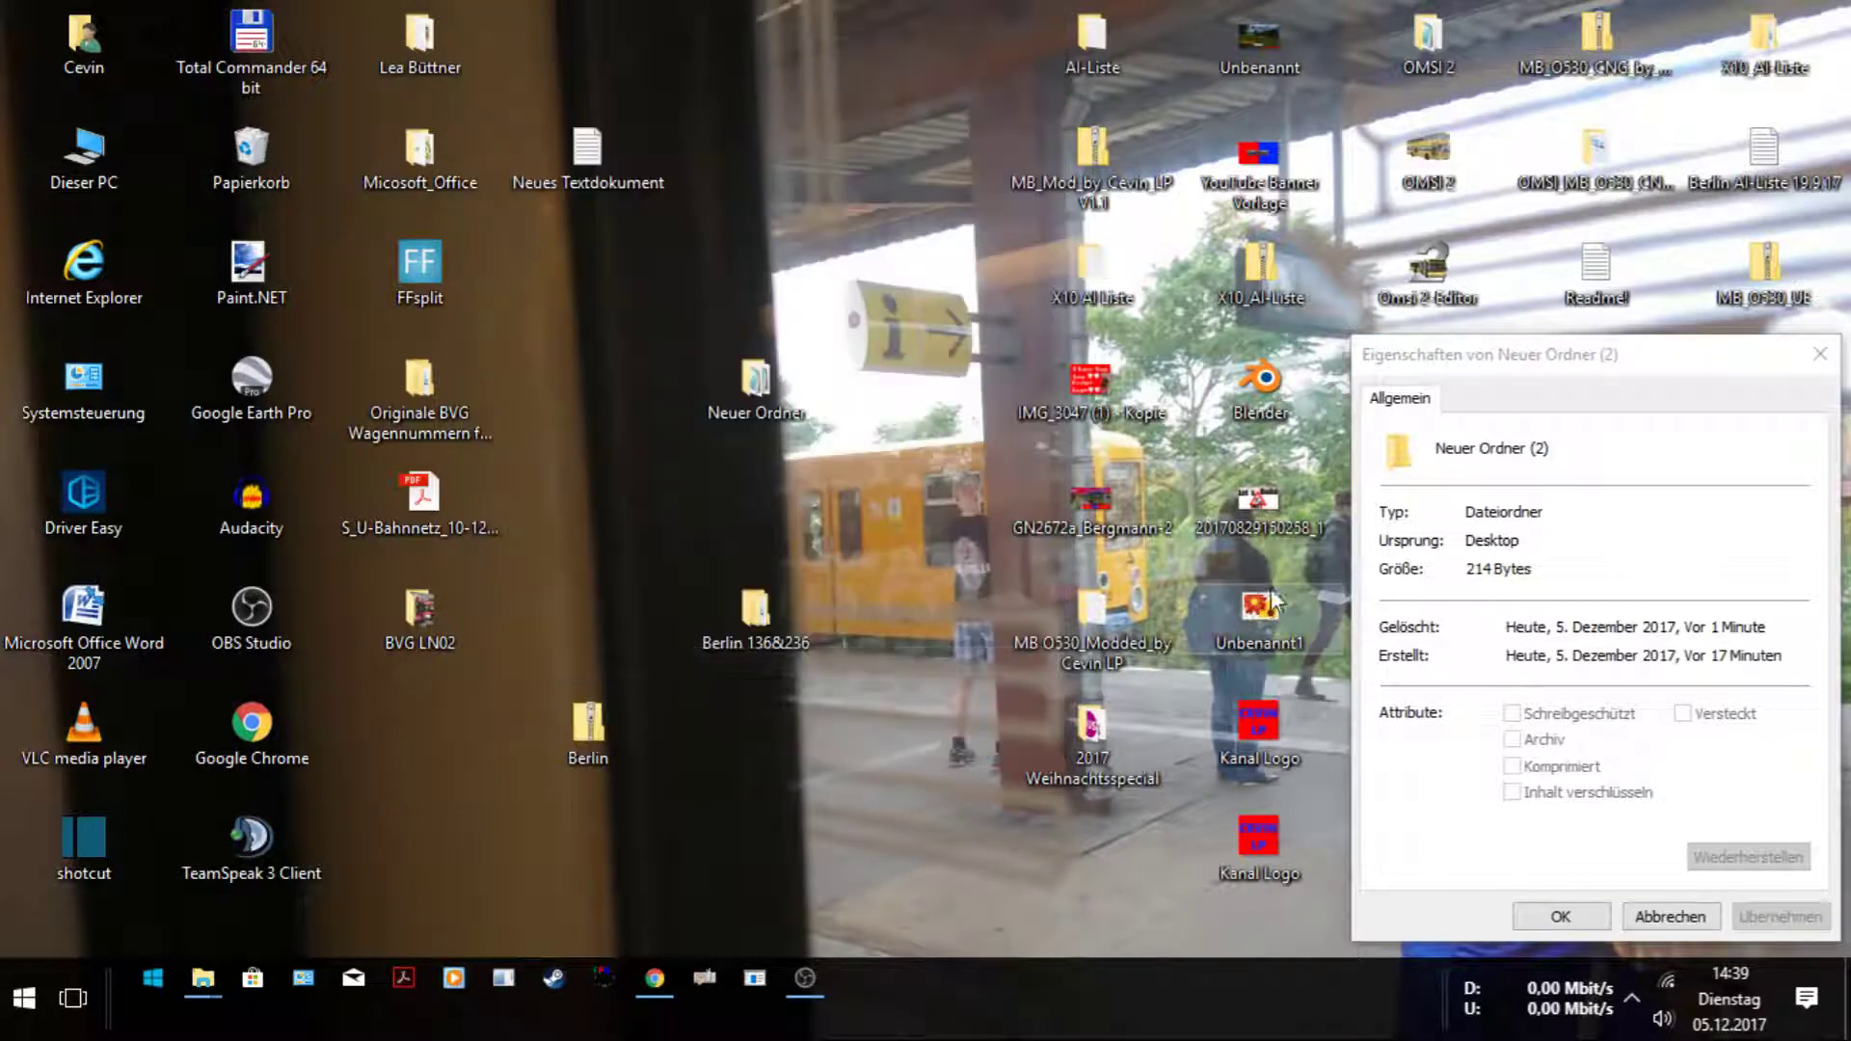
left_click(1820, 353)
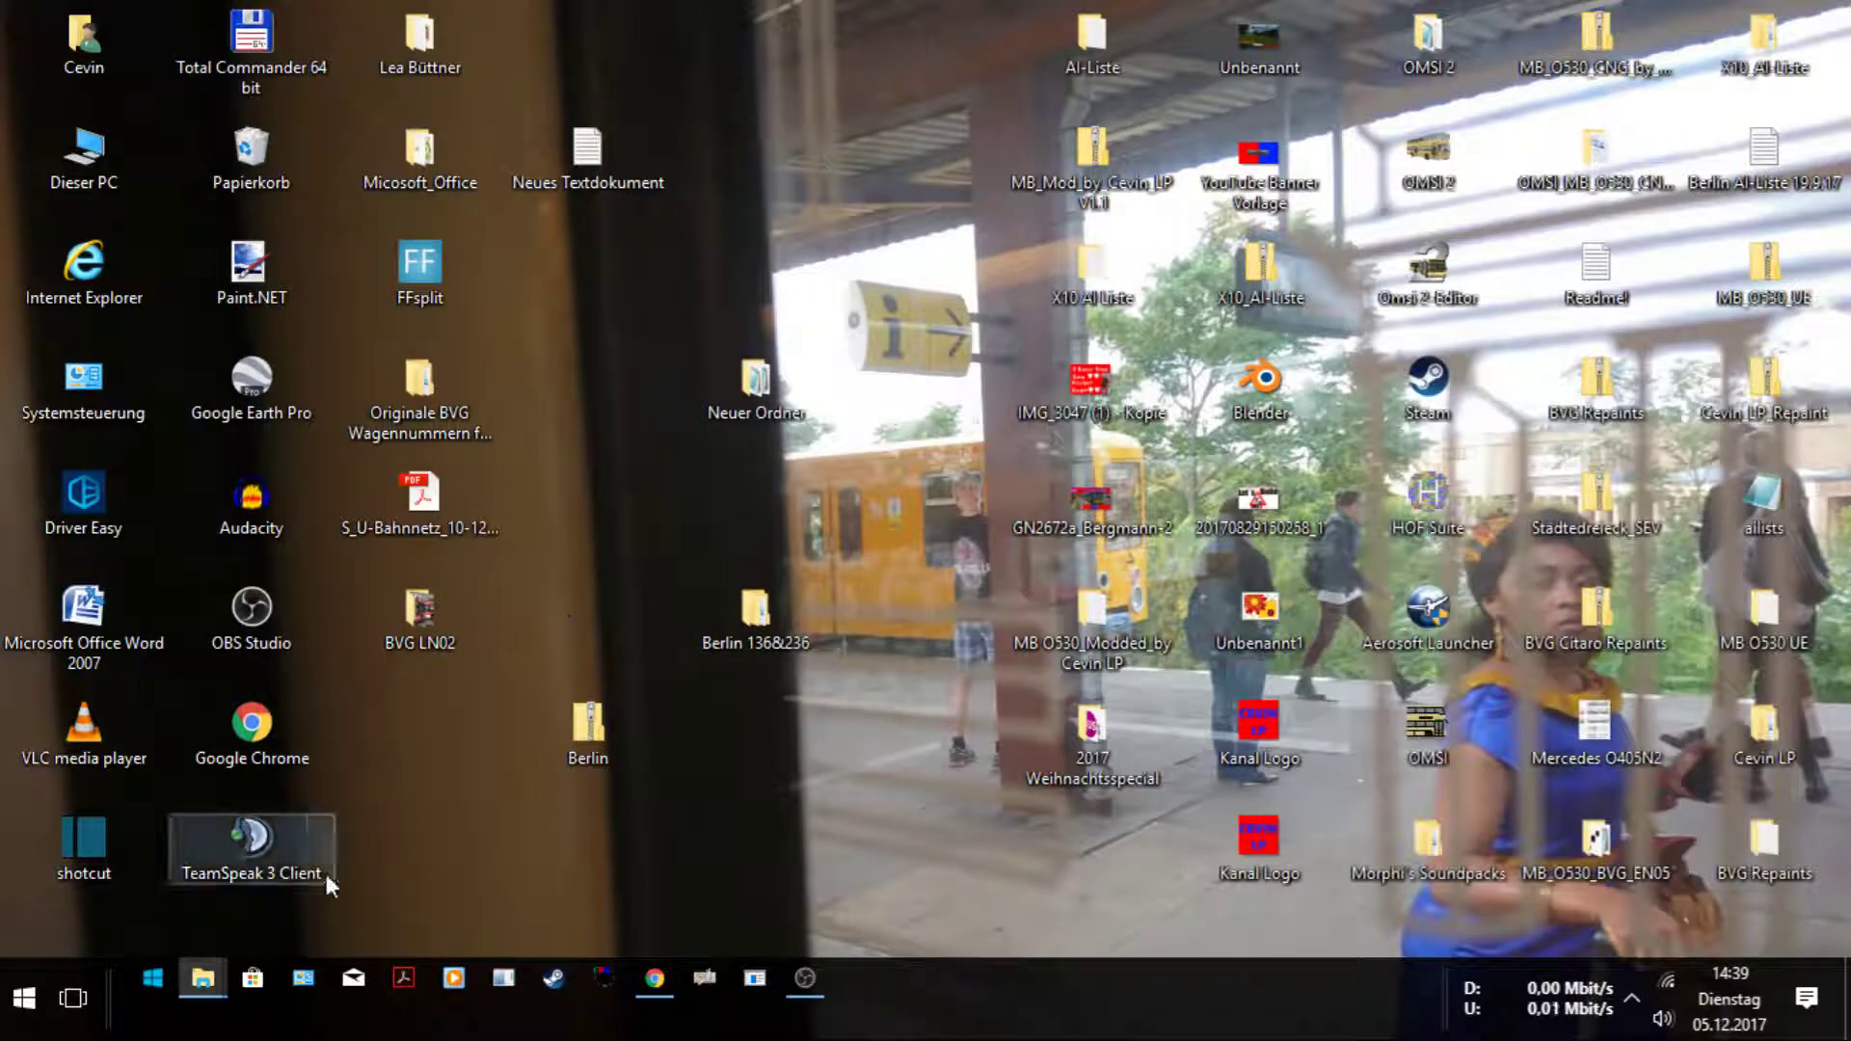
Return to the recycle bin, permanently delete all its contents and minimize its window.
mouse_move(198, 990)
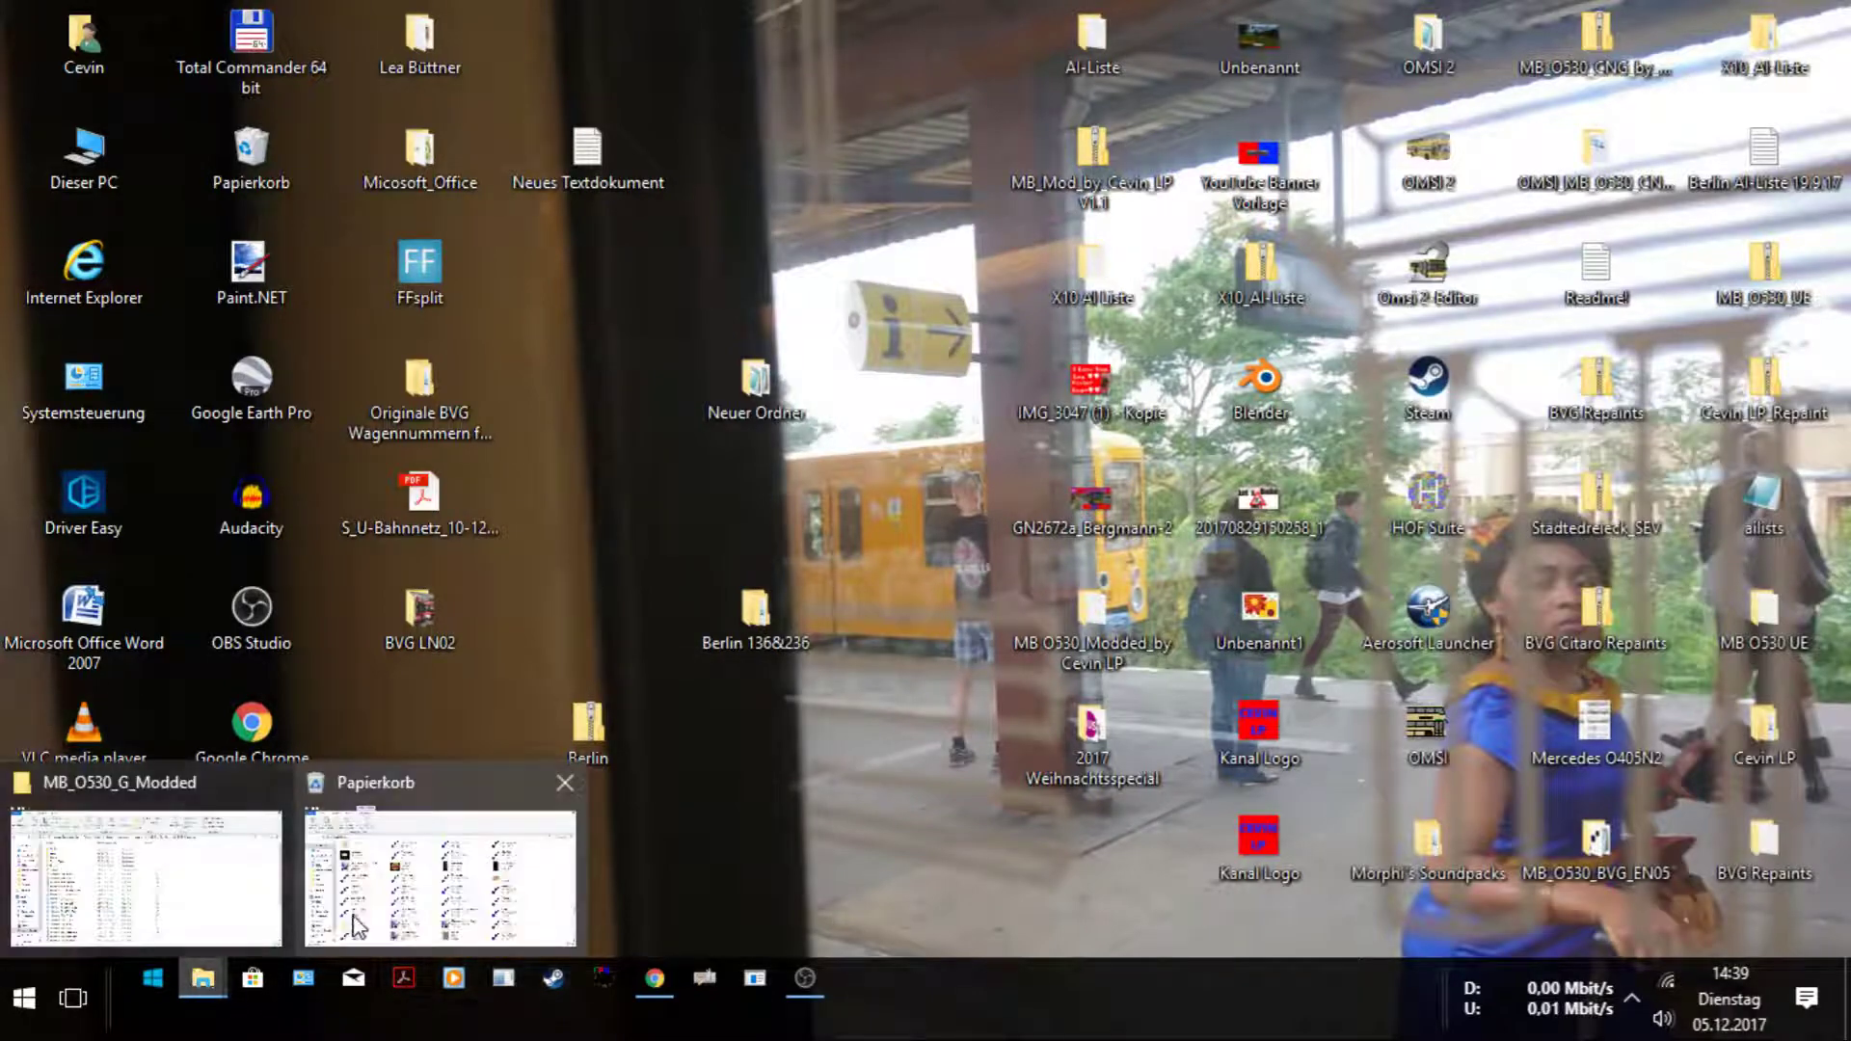
left_click(358, 924)
scroll(656, 453, "down", 10)
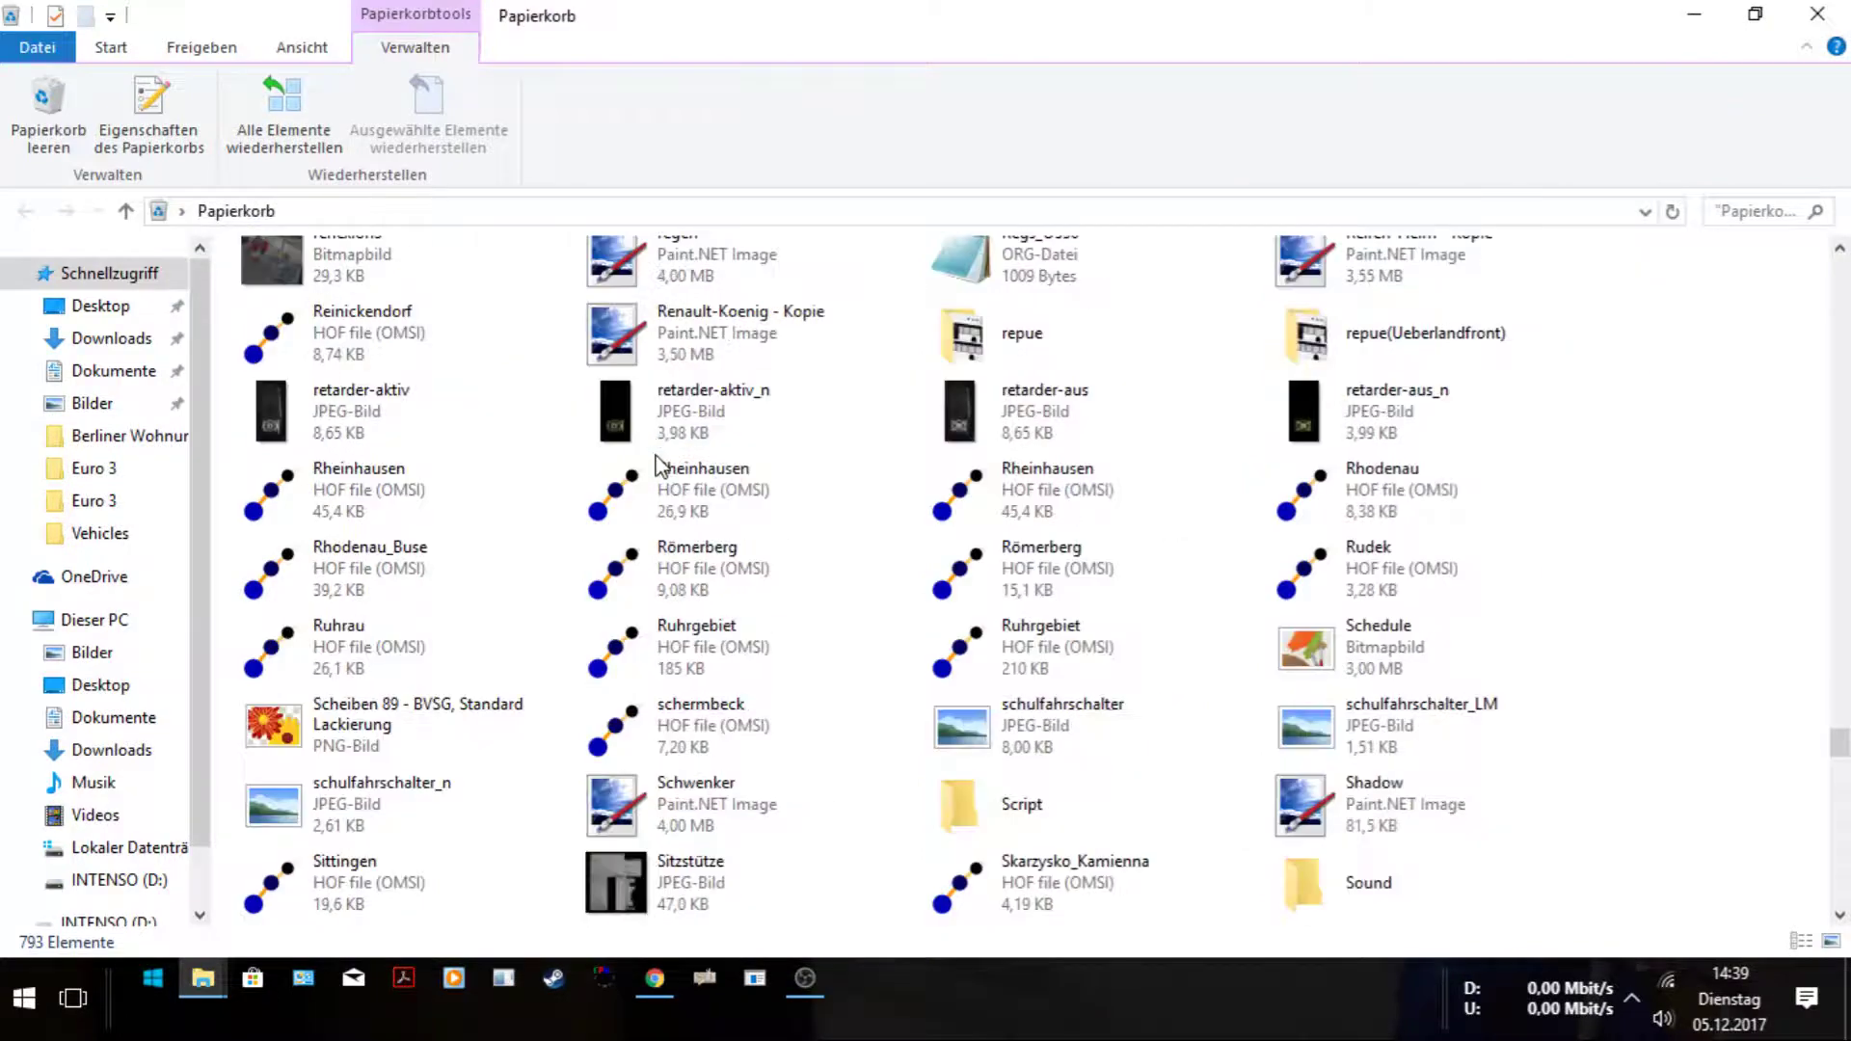
scroll(655, 454, "up", 15)
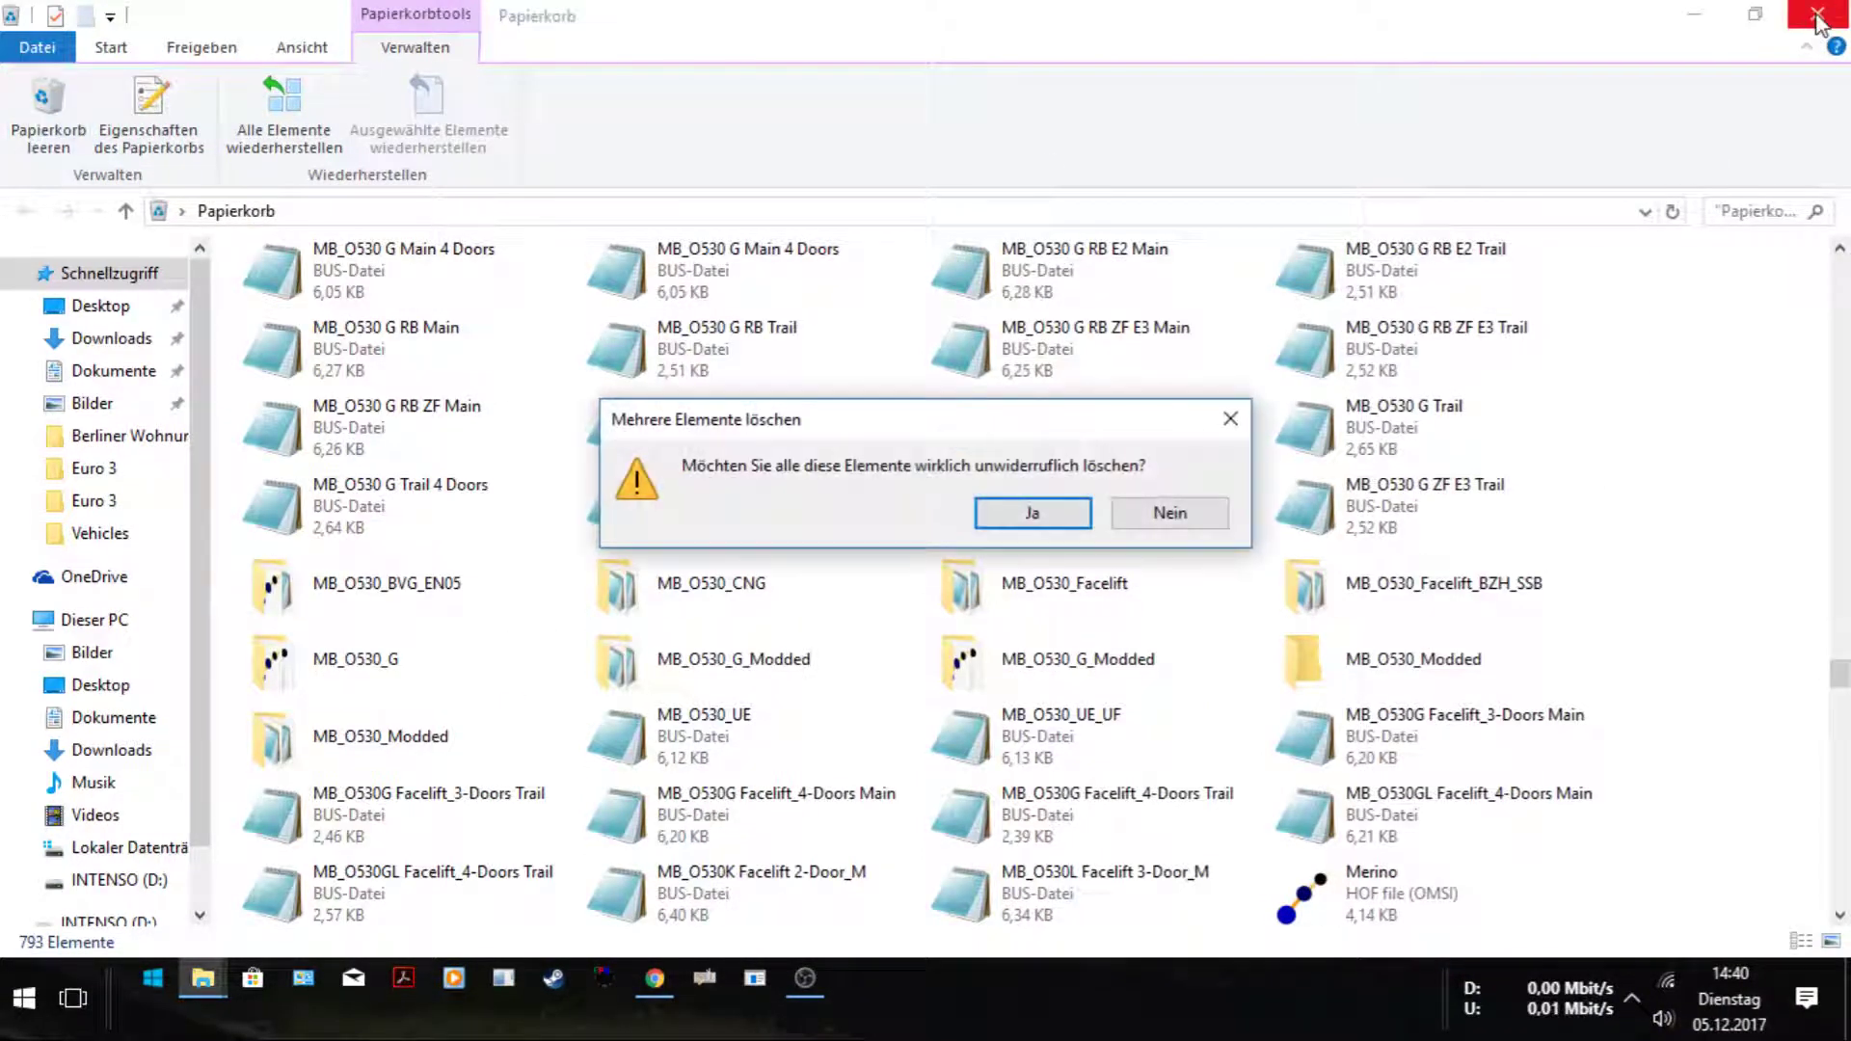
left_click(1033, 511)
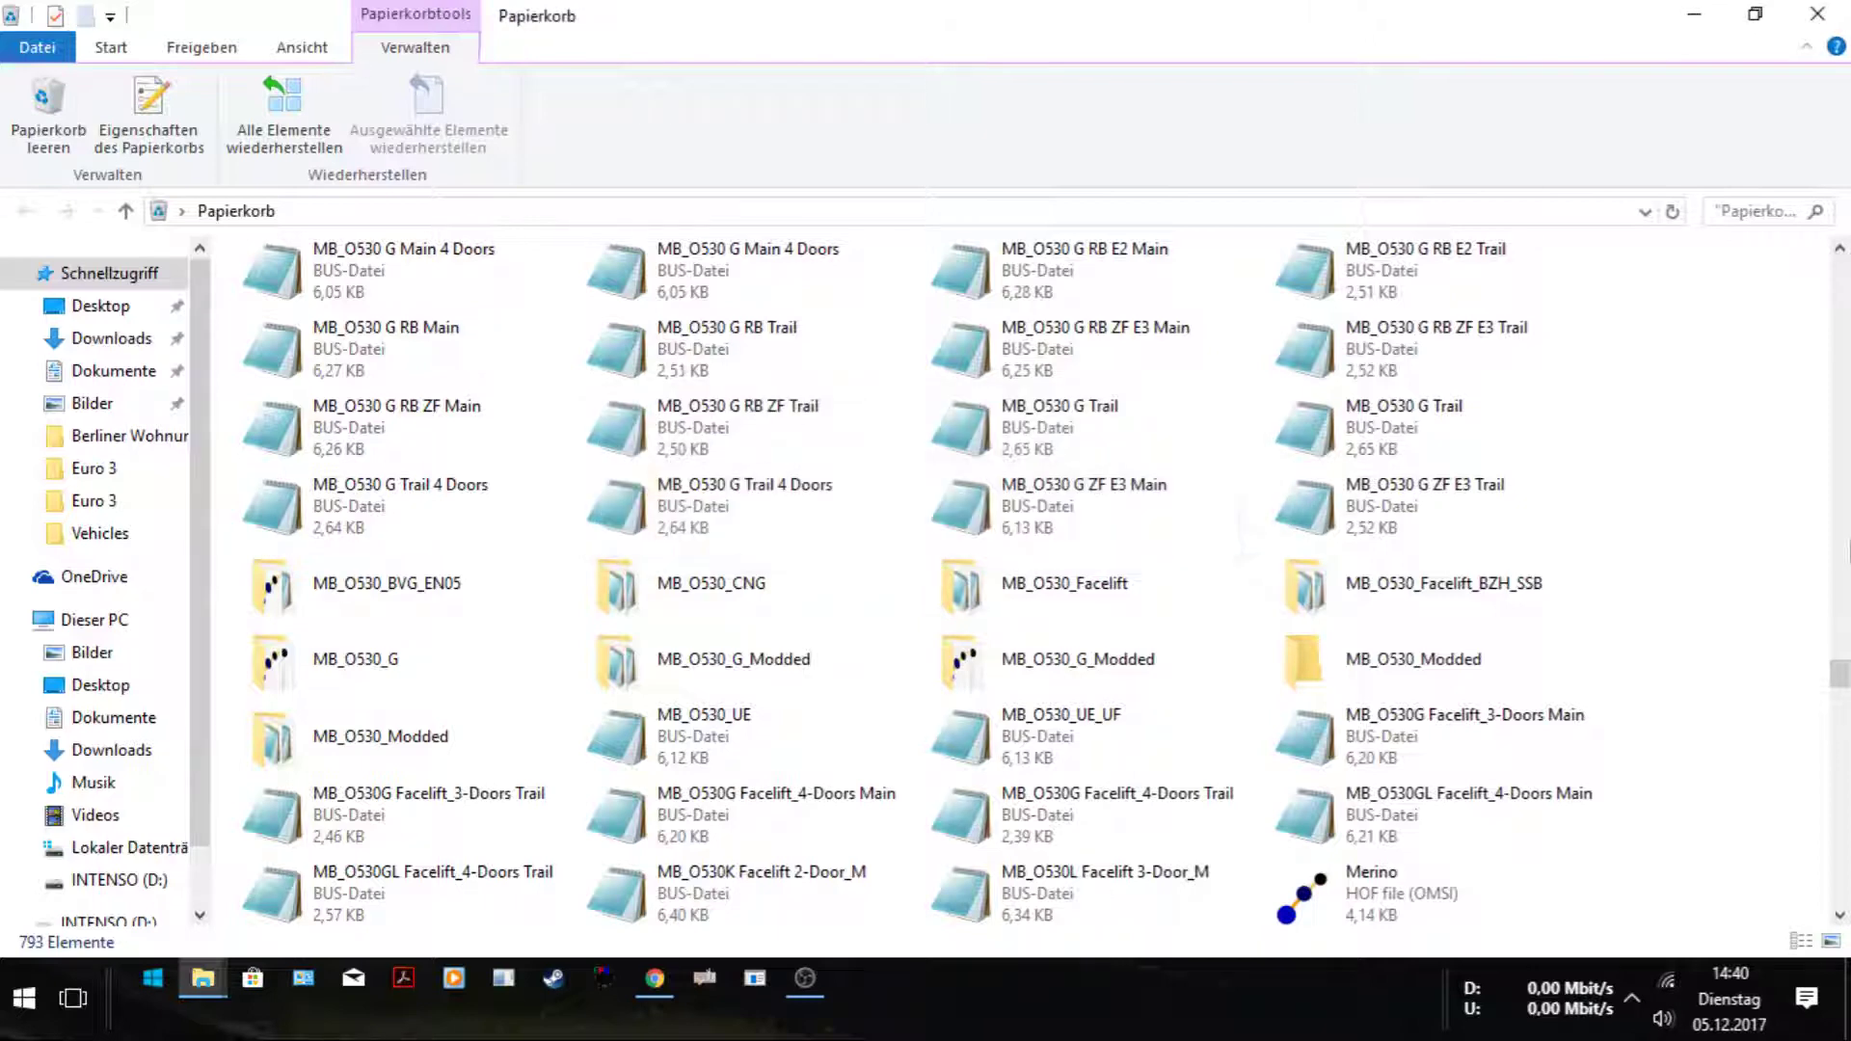
left_click(1694, 13)
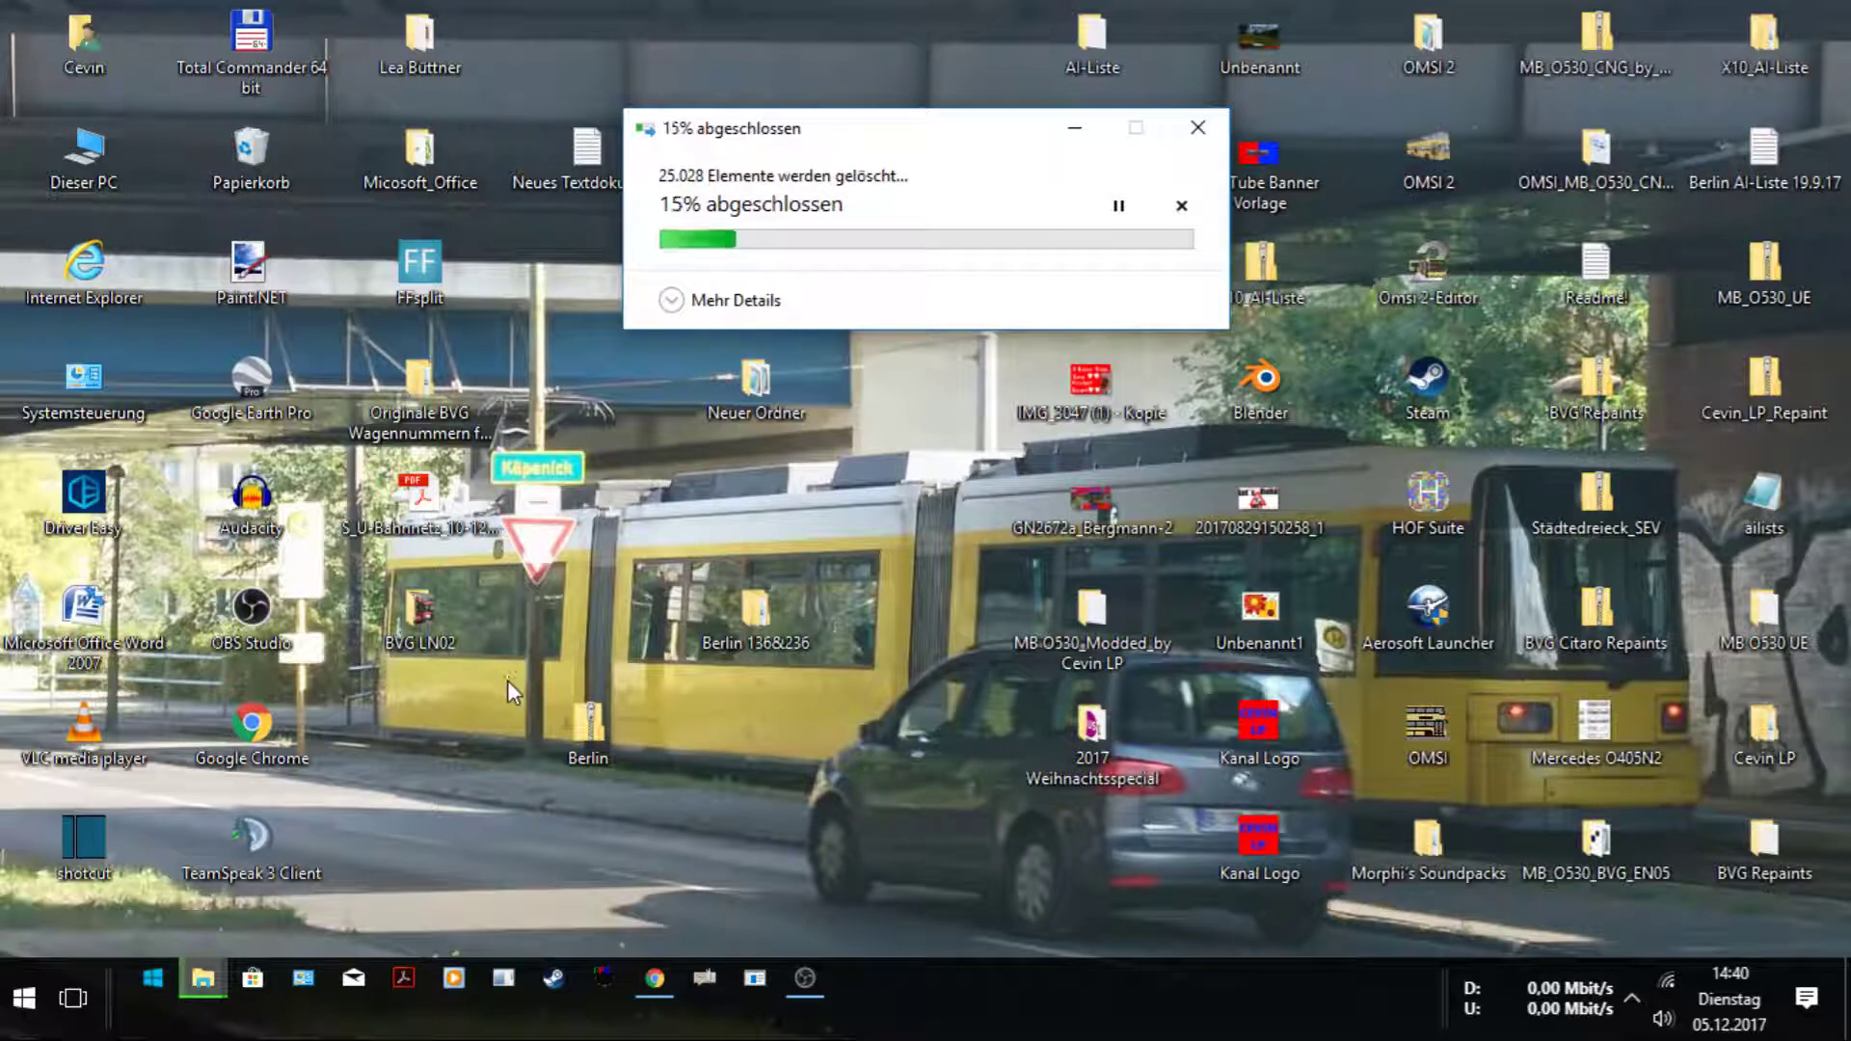
Bring the MB_O530_G_Modded folder window back up and look over its files.
mouse_move(185, 975)
mouse_move(188, 858)
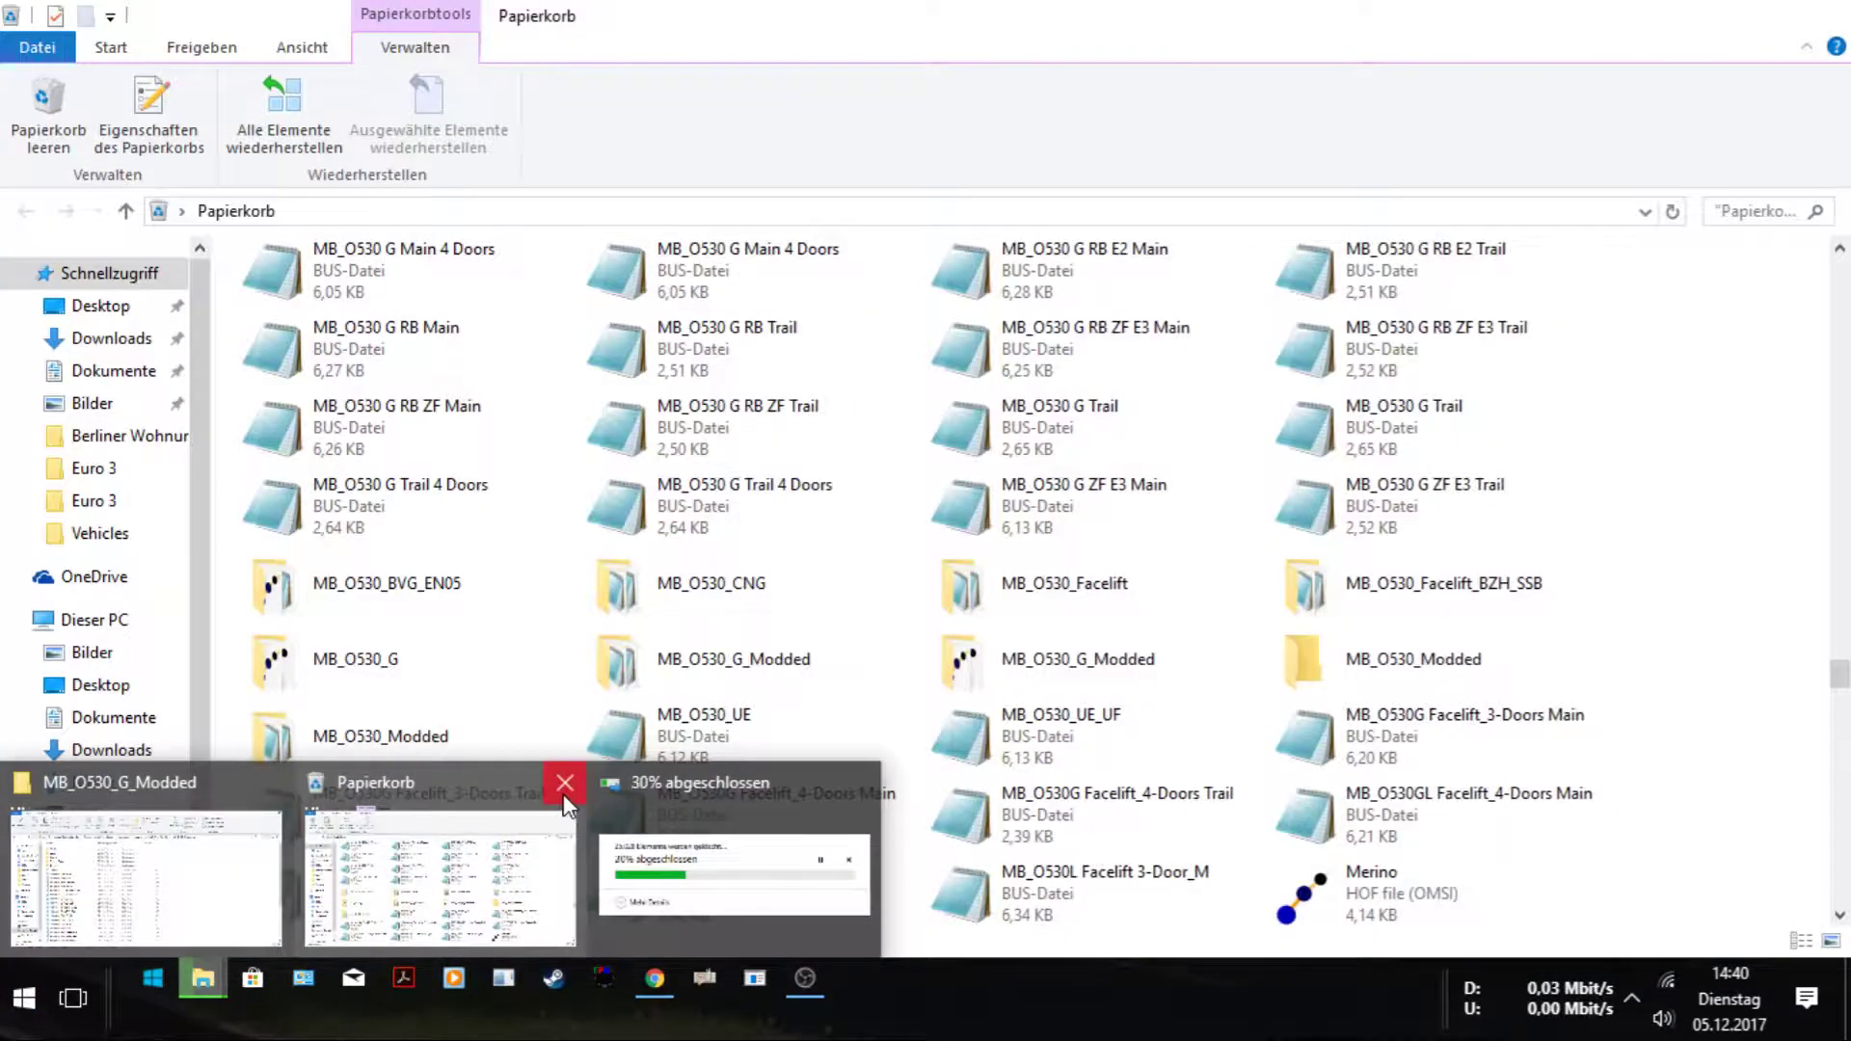
left_click(114, 872)
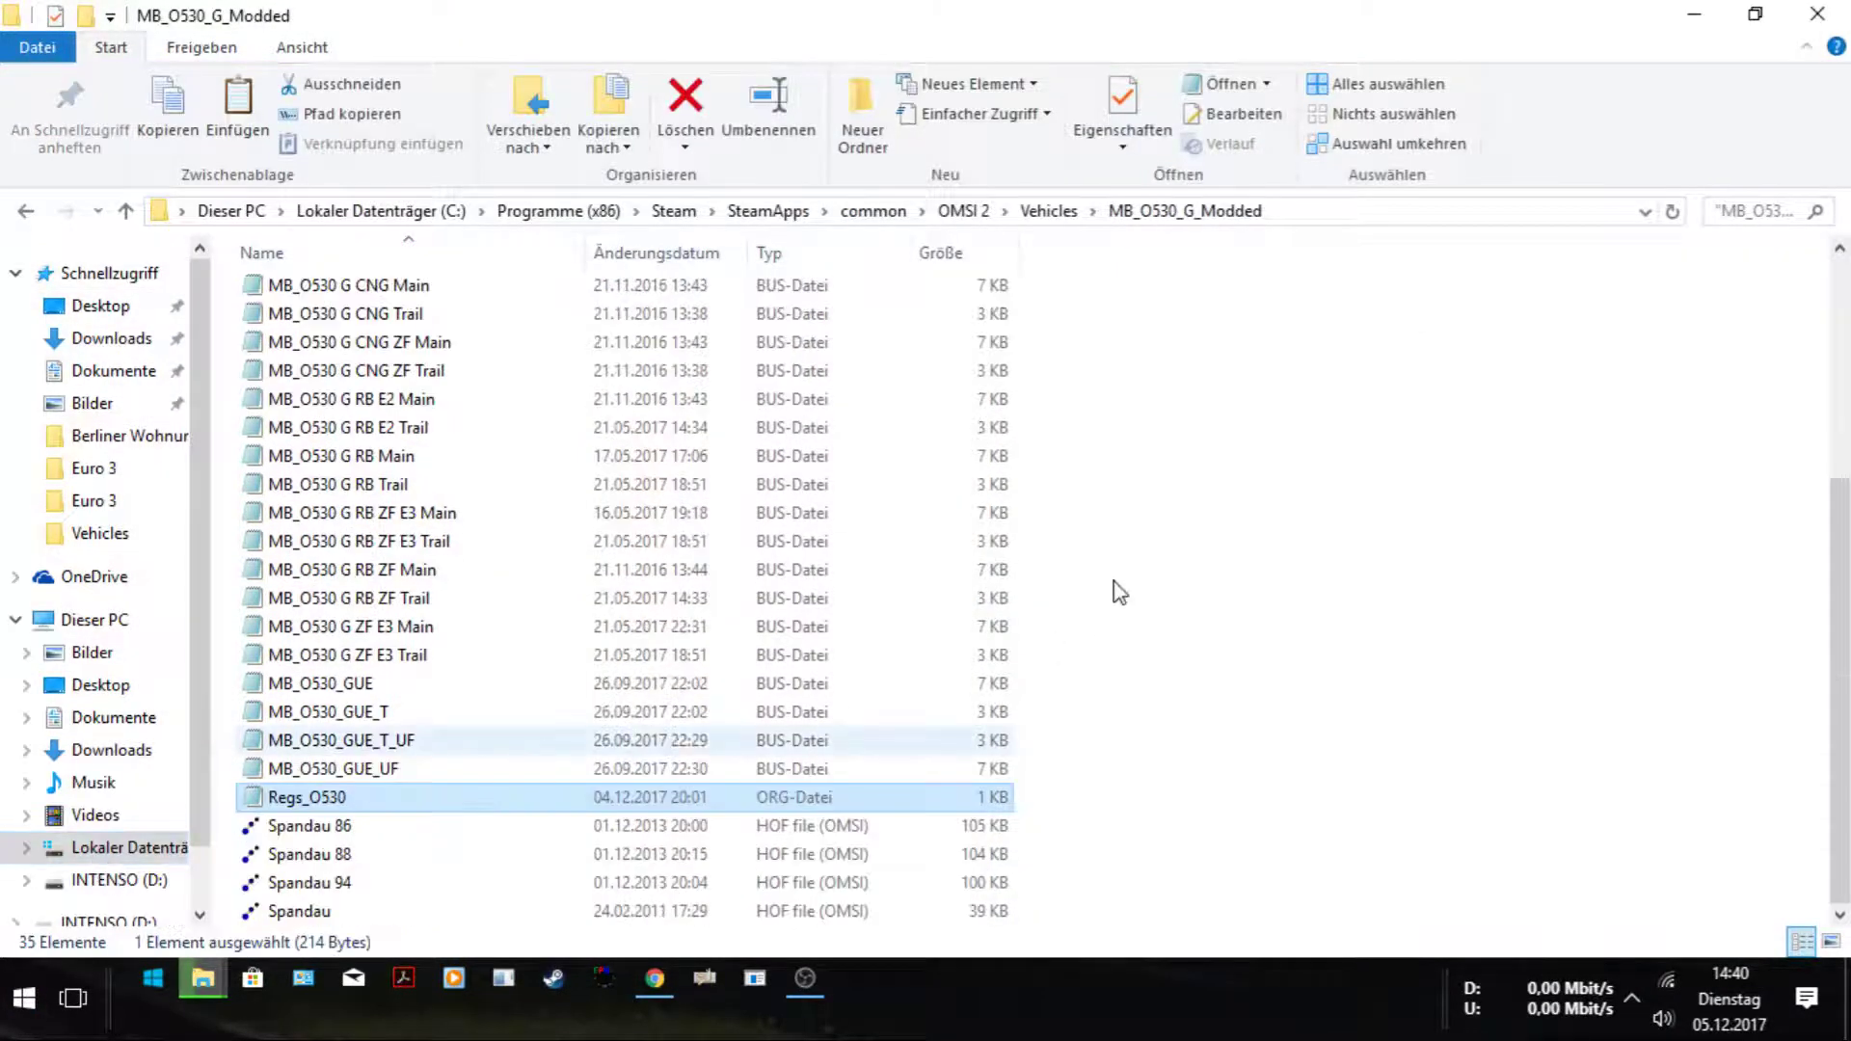
scroll(540, 487, "up", 4)
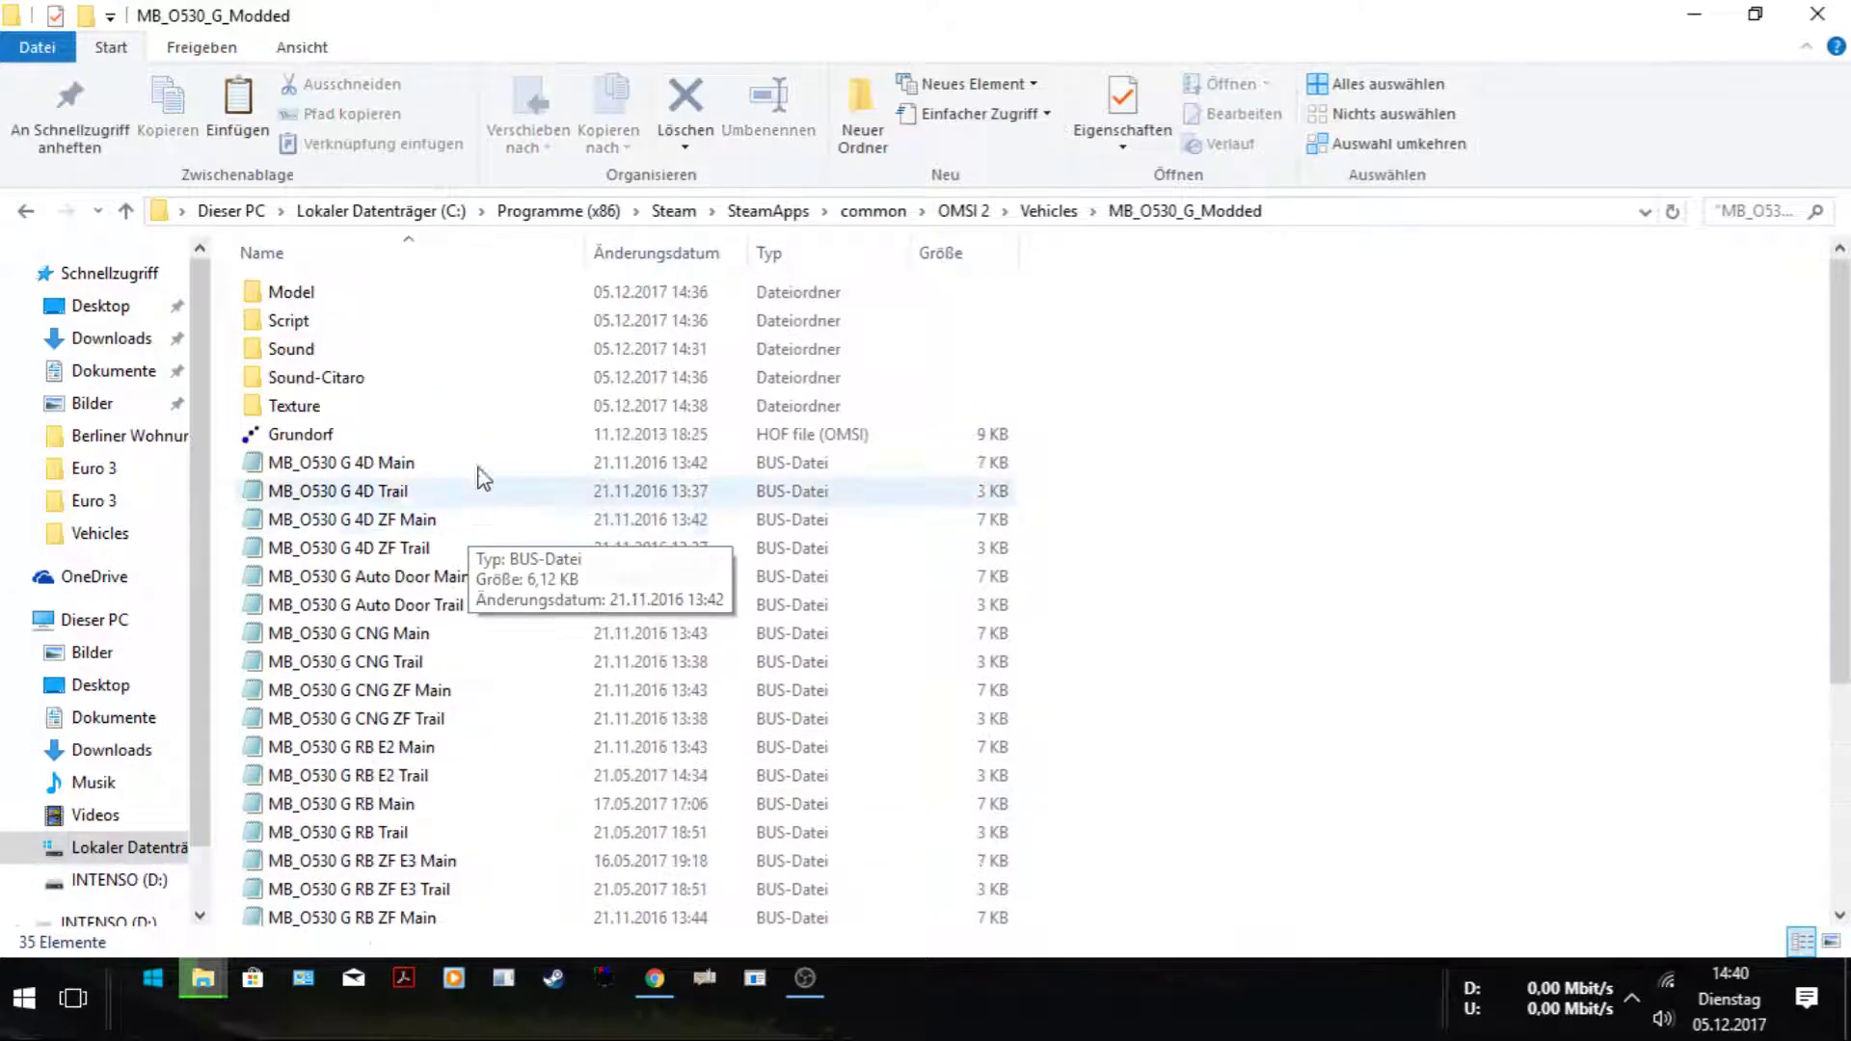
Go up to Vehicles, look at the HOF files in MAN_NL_NG_263 and return to Vehicles.
left_click(1051, 212)
scroll(675, 622, "down", 12)
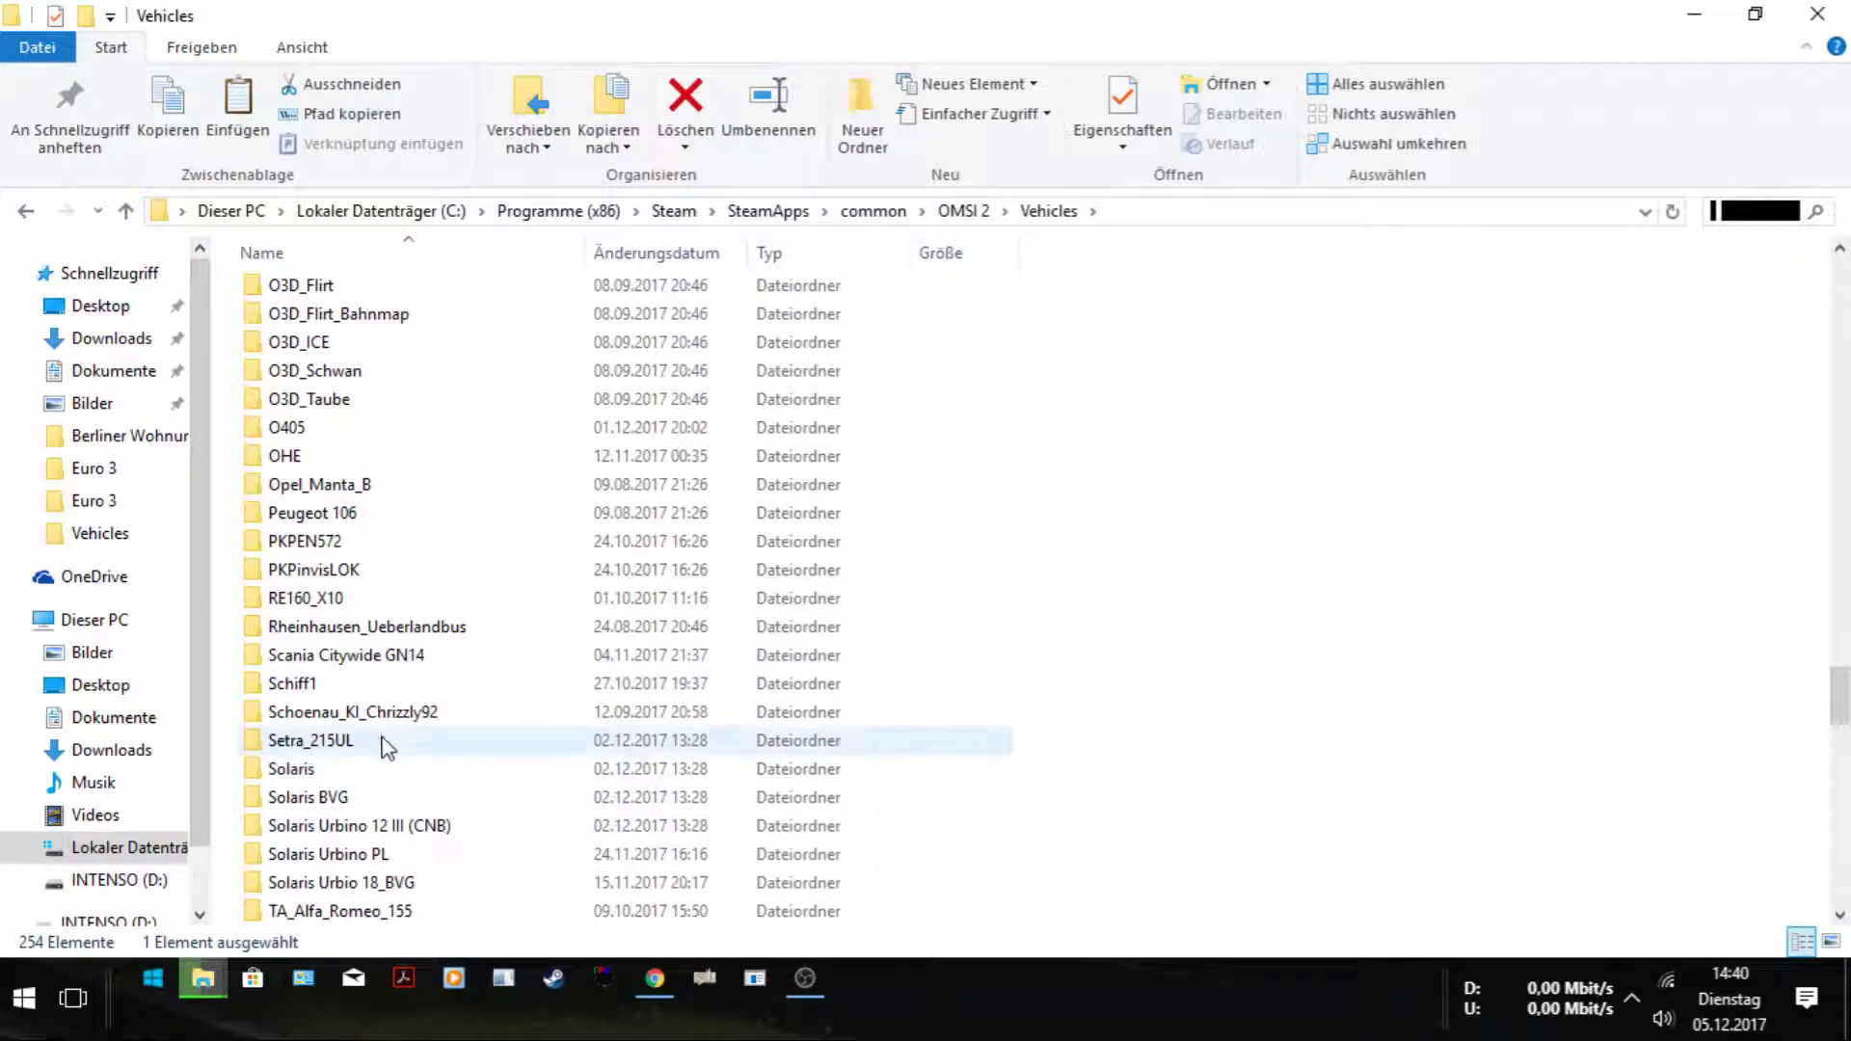
scroll(388, 675, "up", 7)
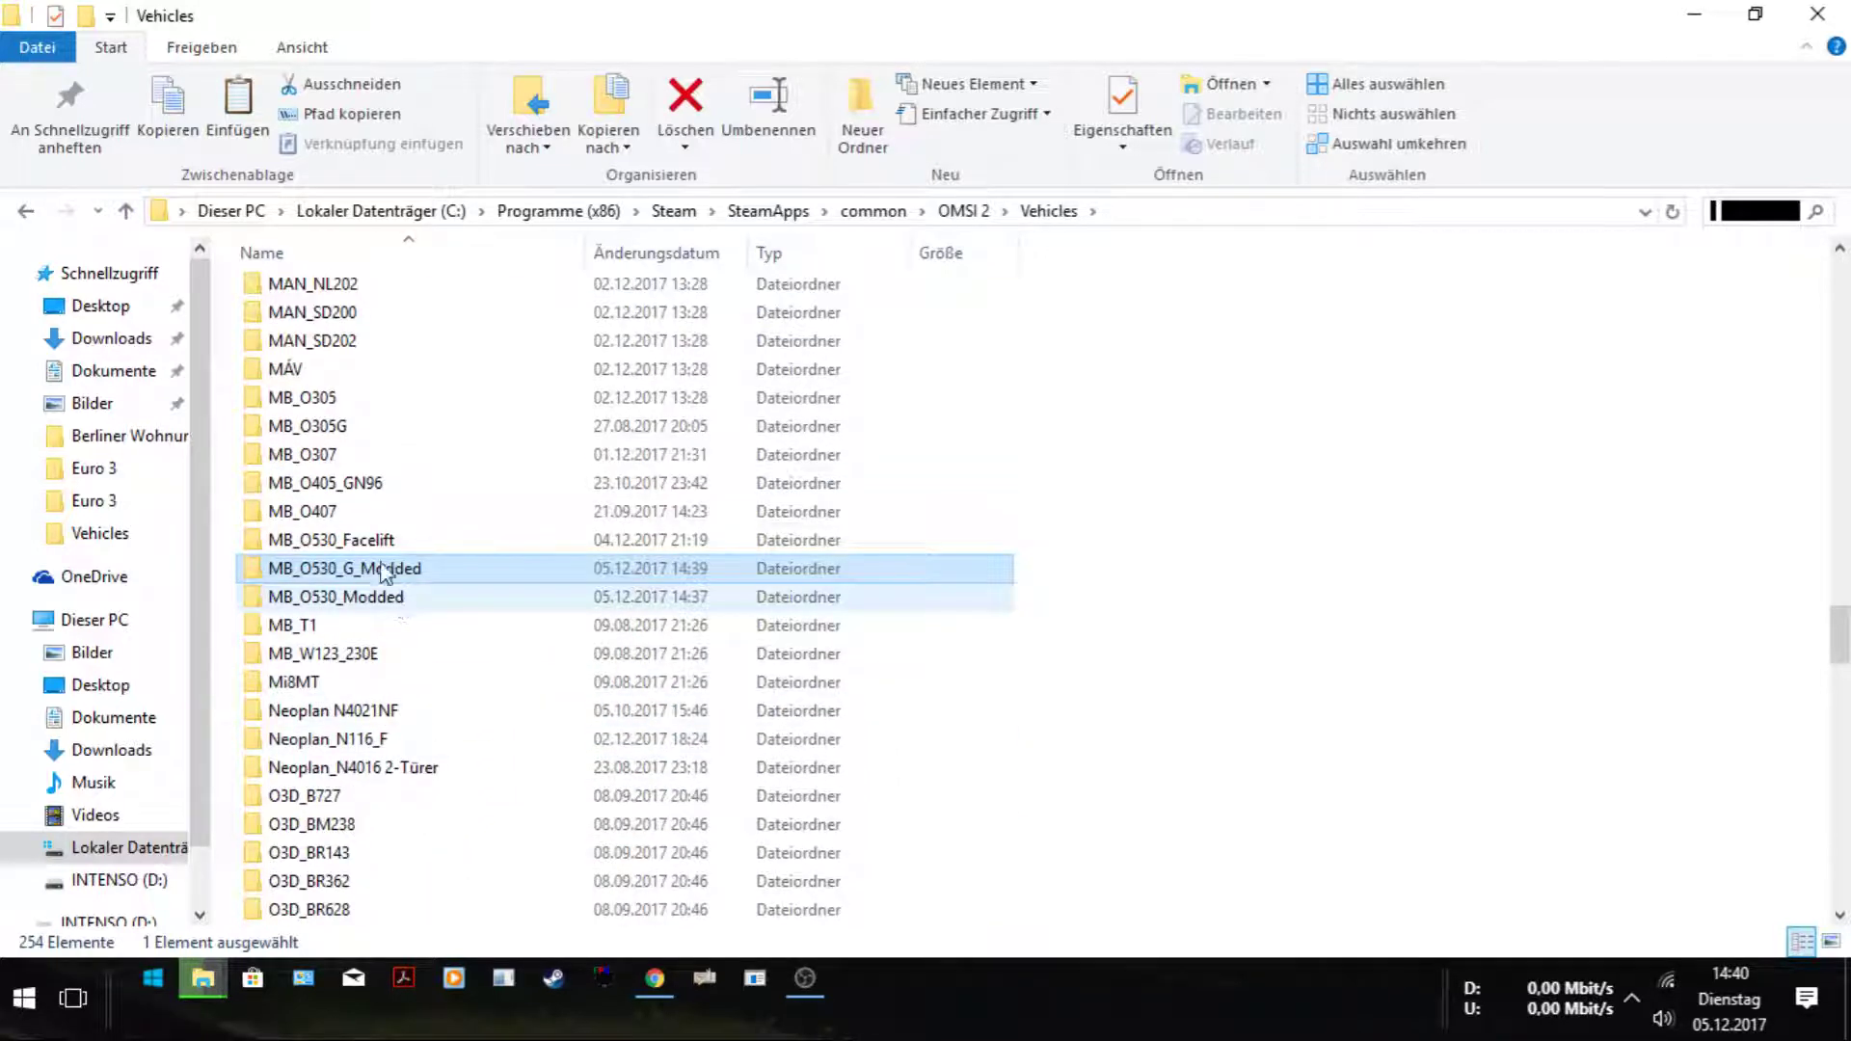
scroll(385, 539, "up", 4)
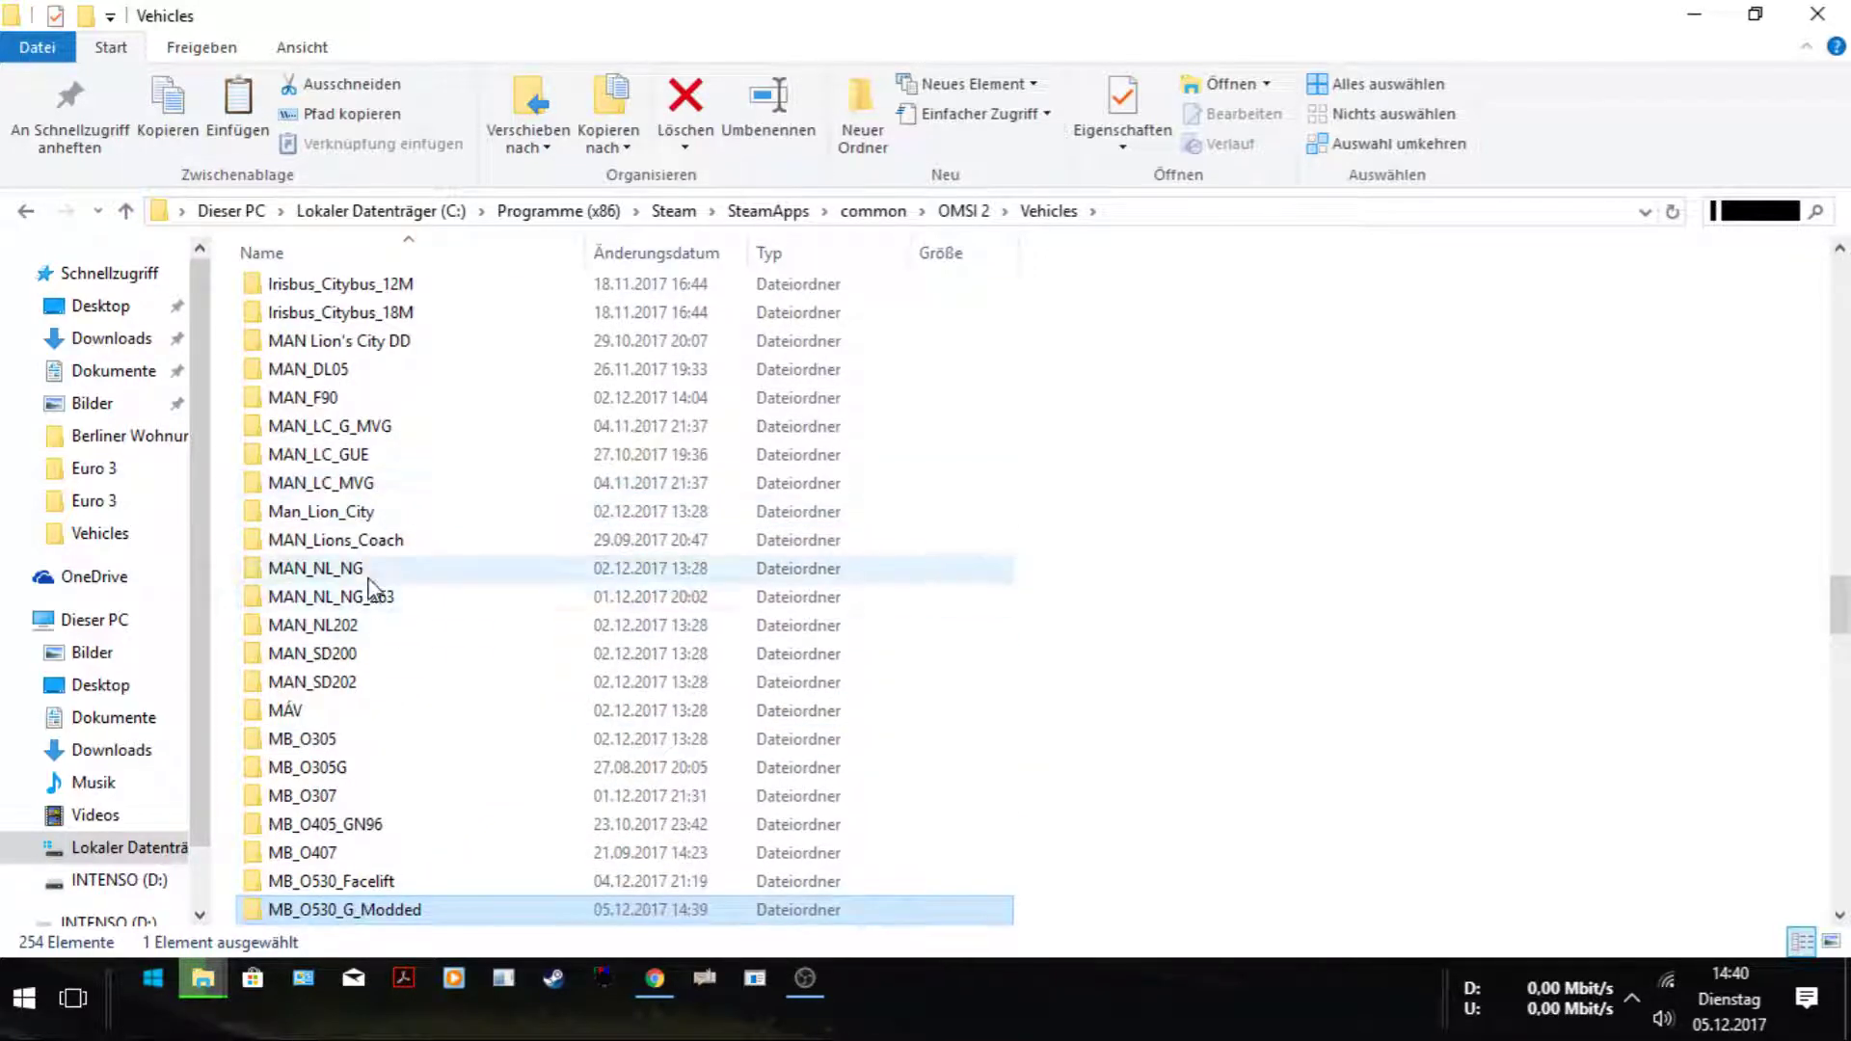
double_click(359, 605)
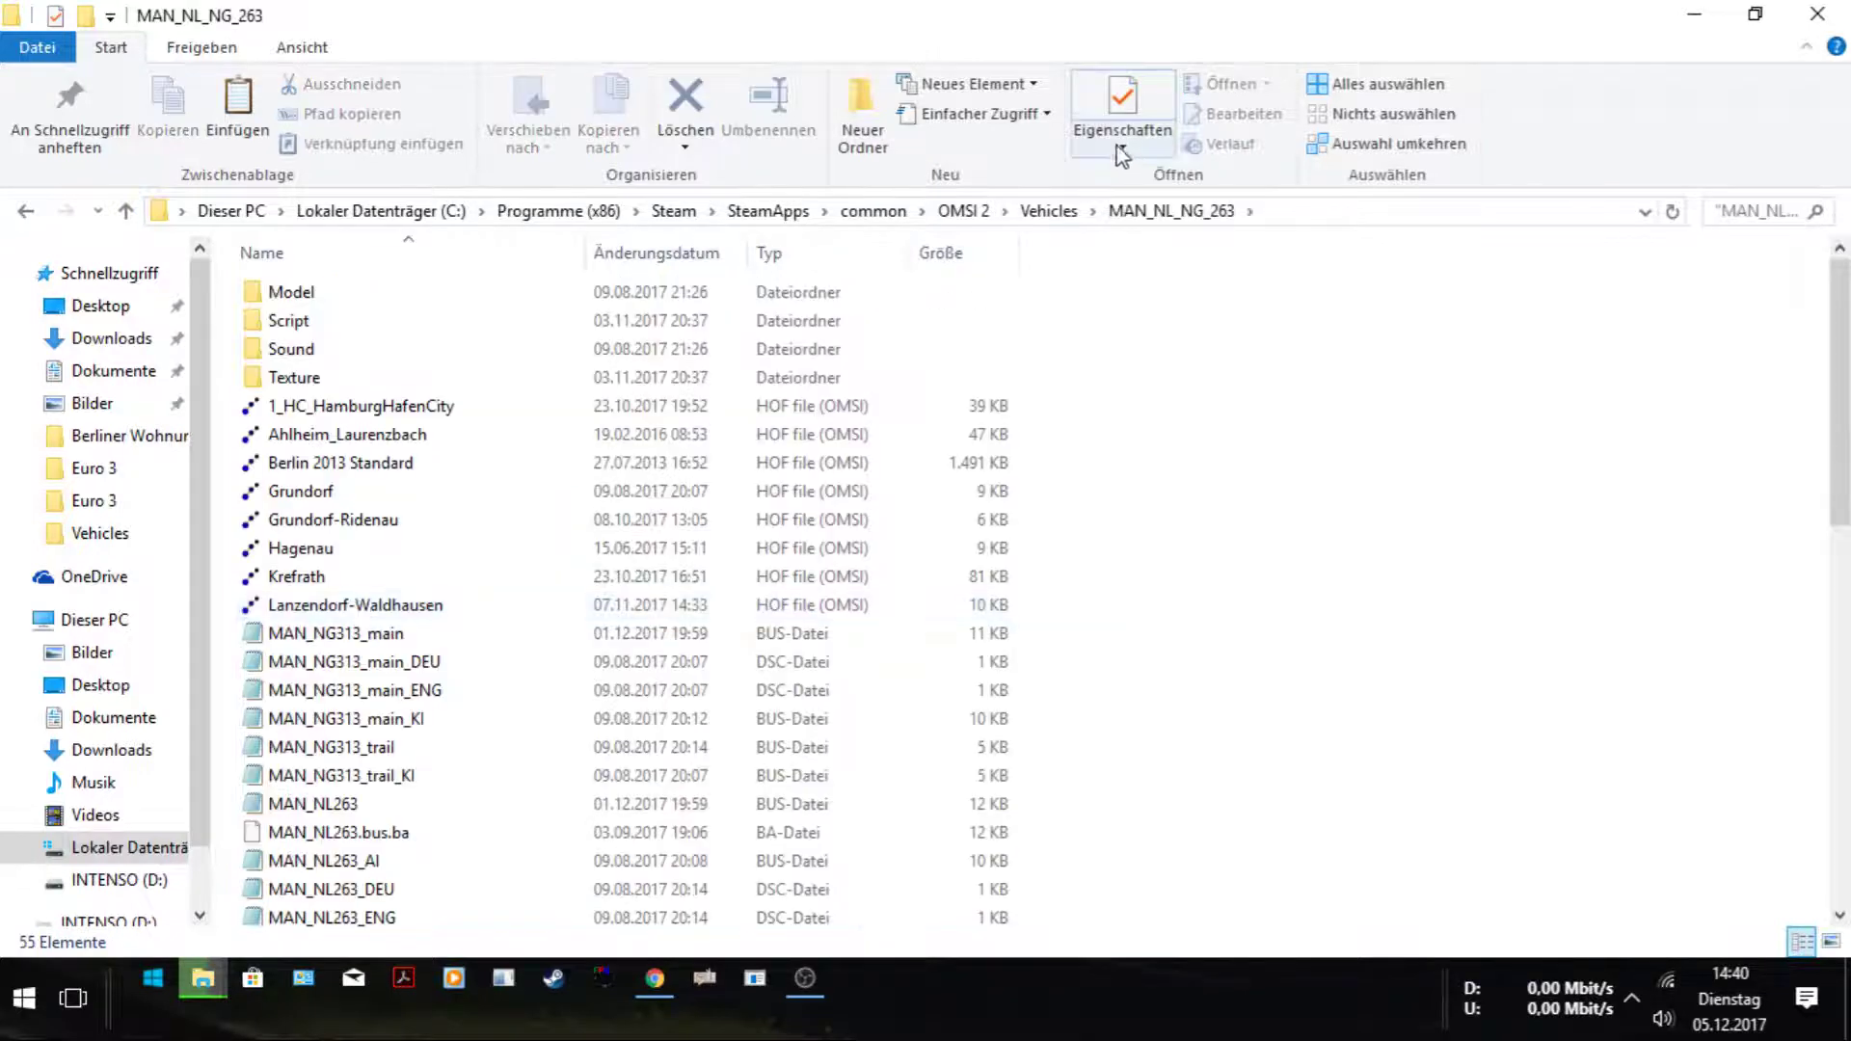
left_click(1051, 210)
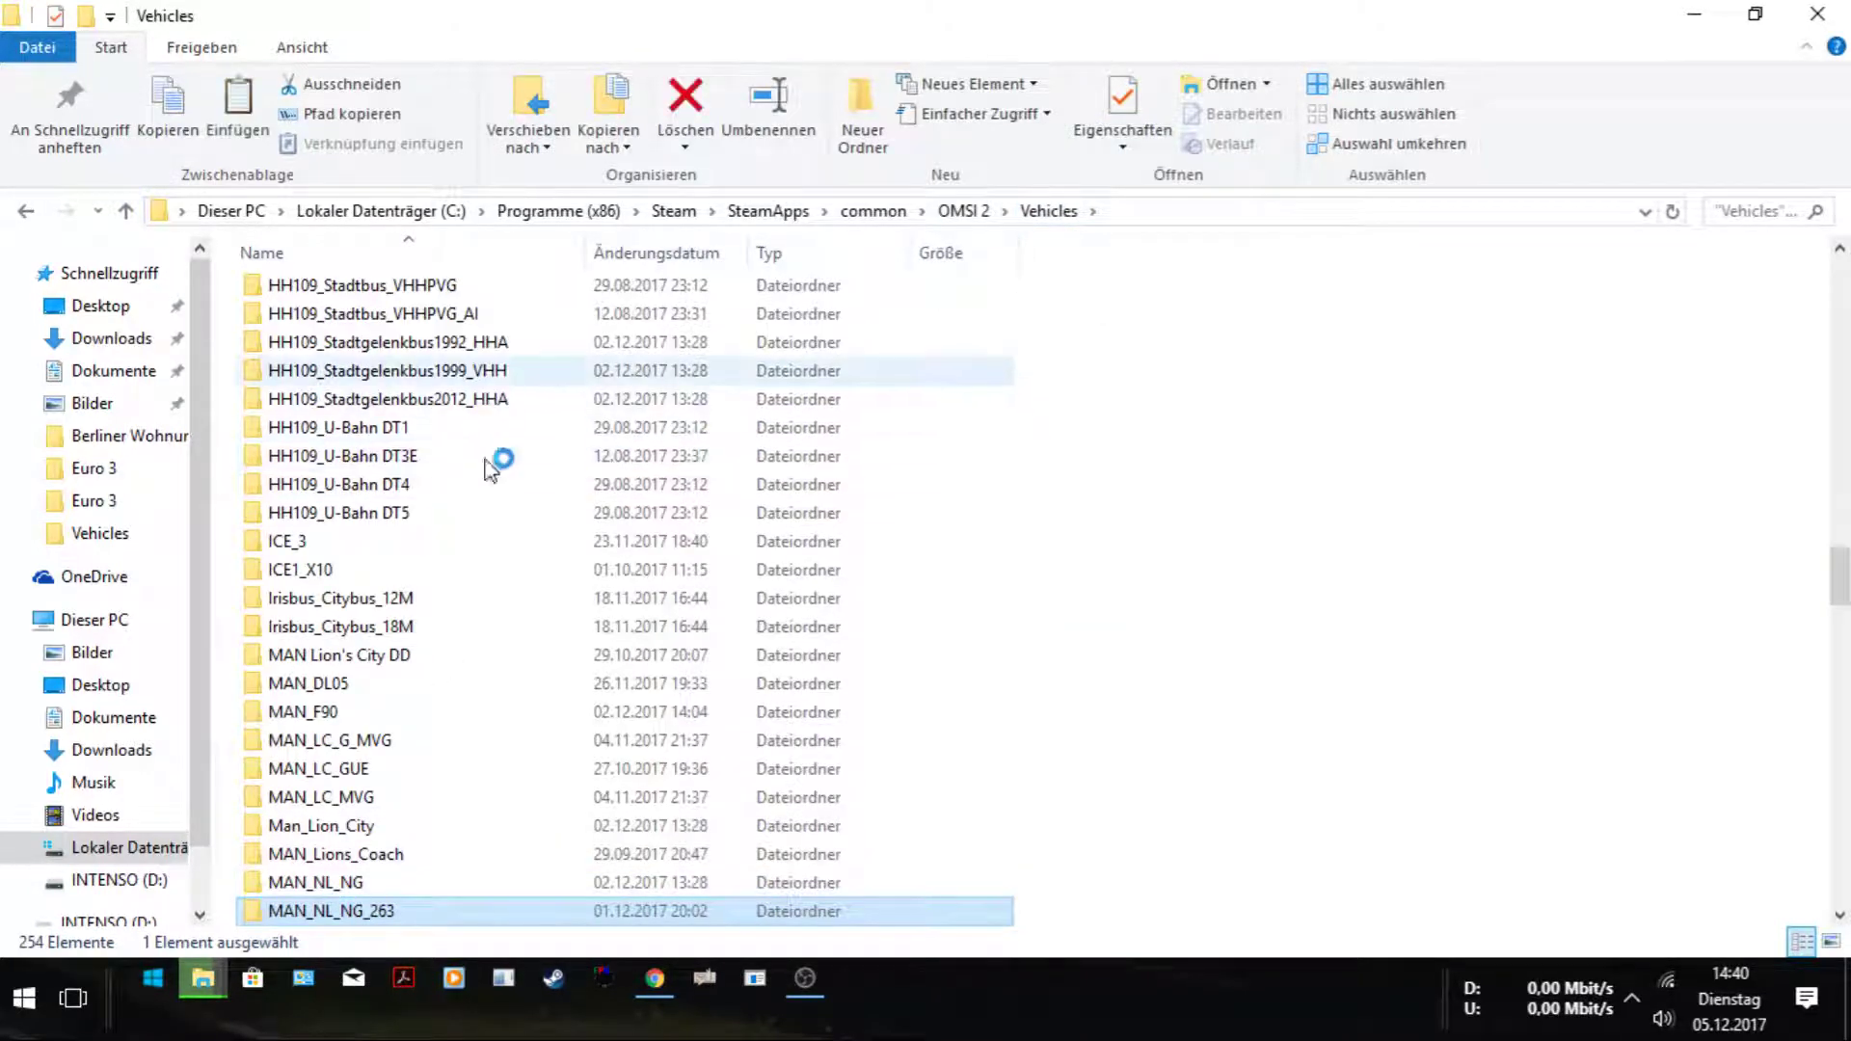
Copy seven HOF files from MAN_DL05: Ahlheim_Laurenzbach, Berlin 2013 Standard, Lanzendorf-Waldhausen, Spandau Modern M&Z, Spandau Real 136 236 V2, X10 Berlin and X10 Berlin_Red.
scroll(401, 827, "down", 3)
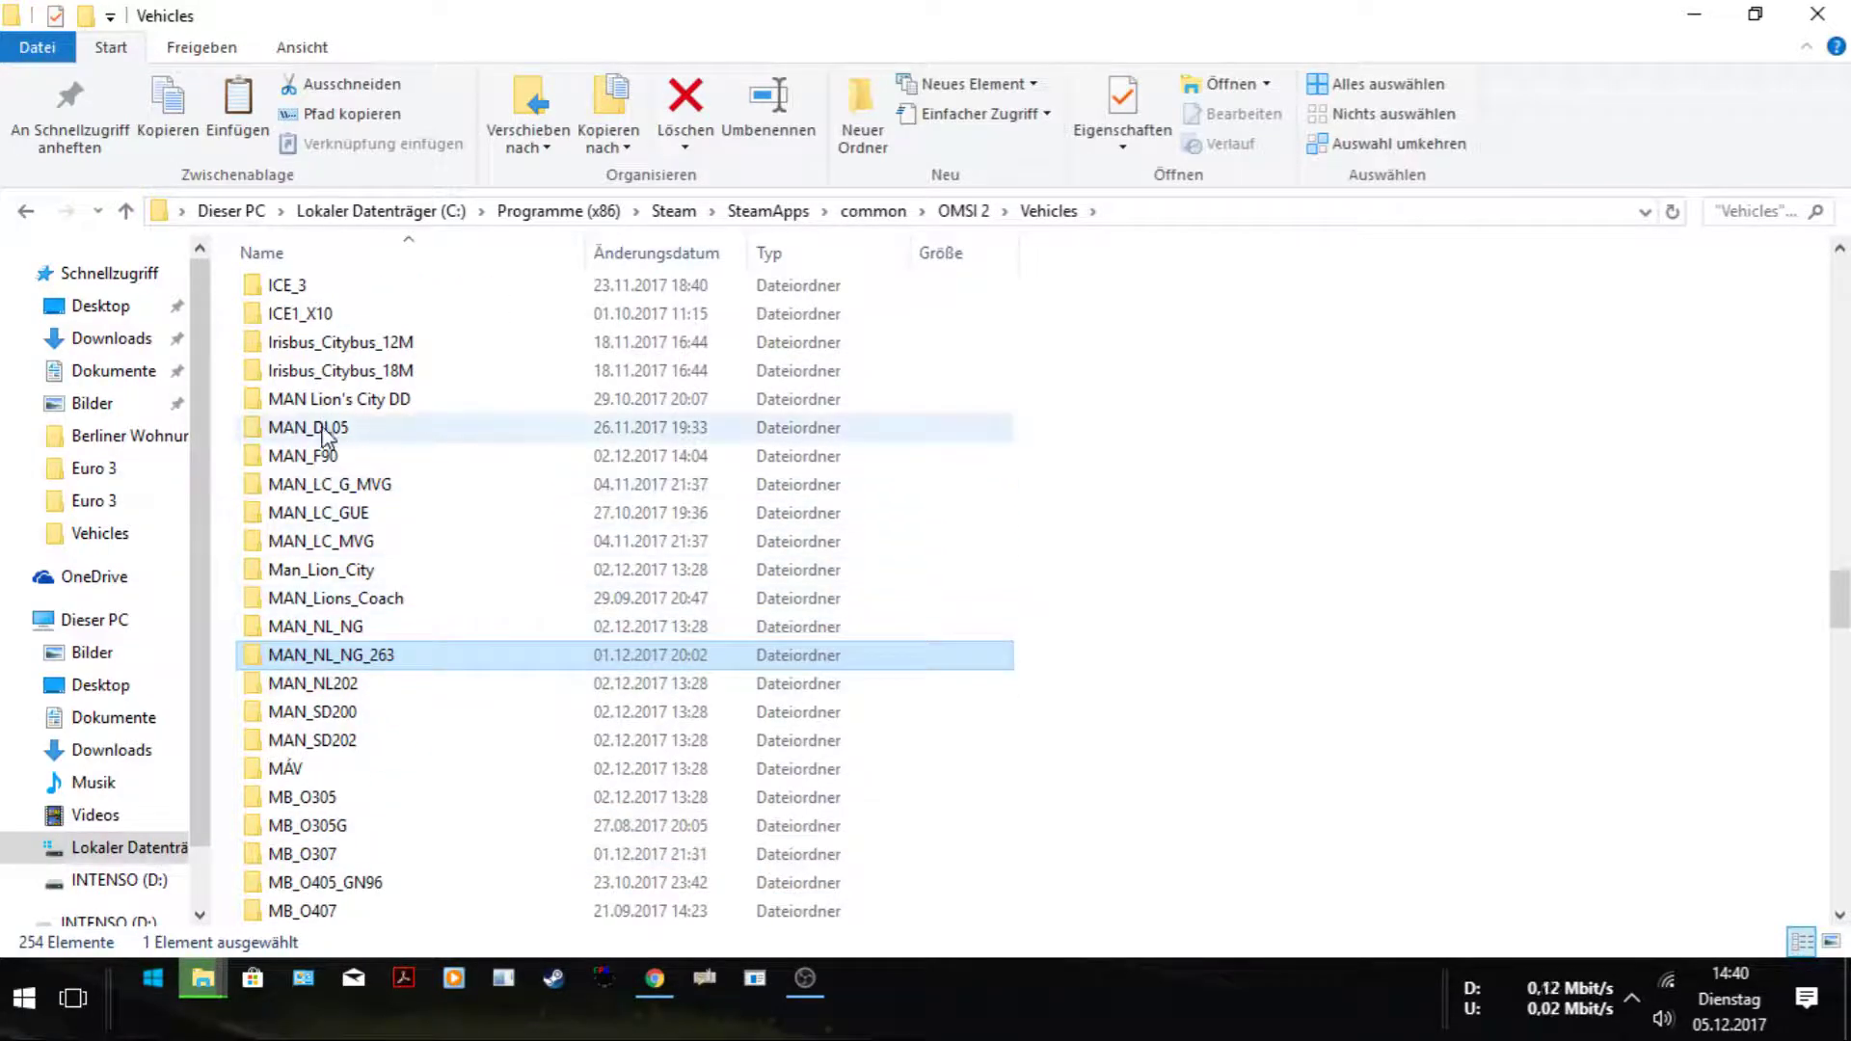
double_click(328, 427)
left_click(359, 431)
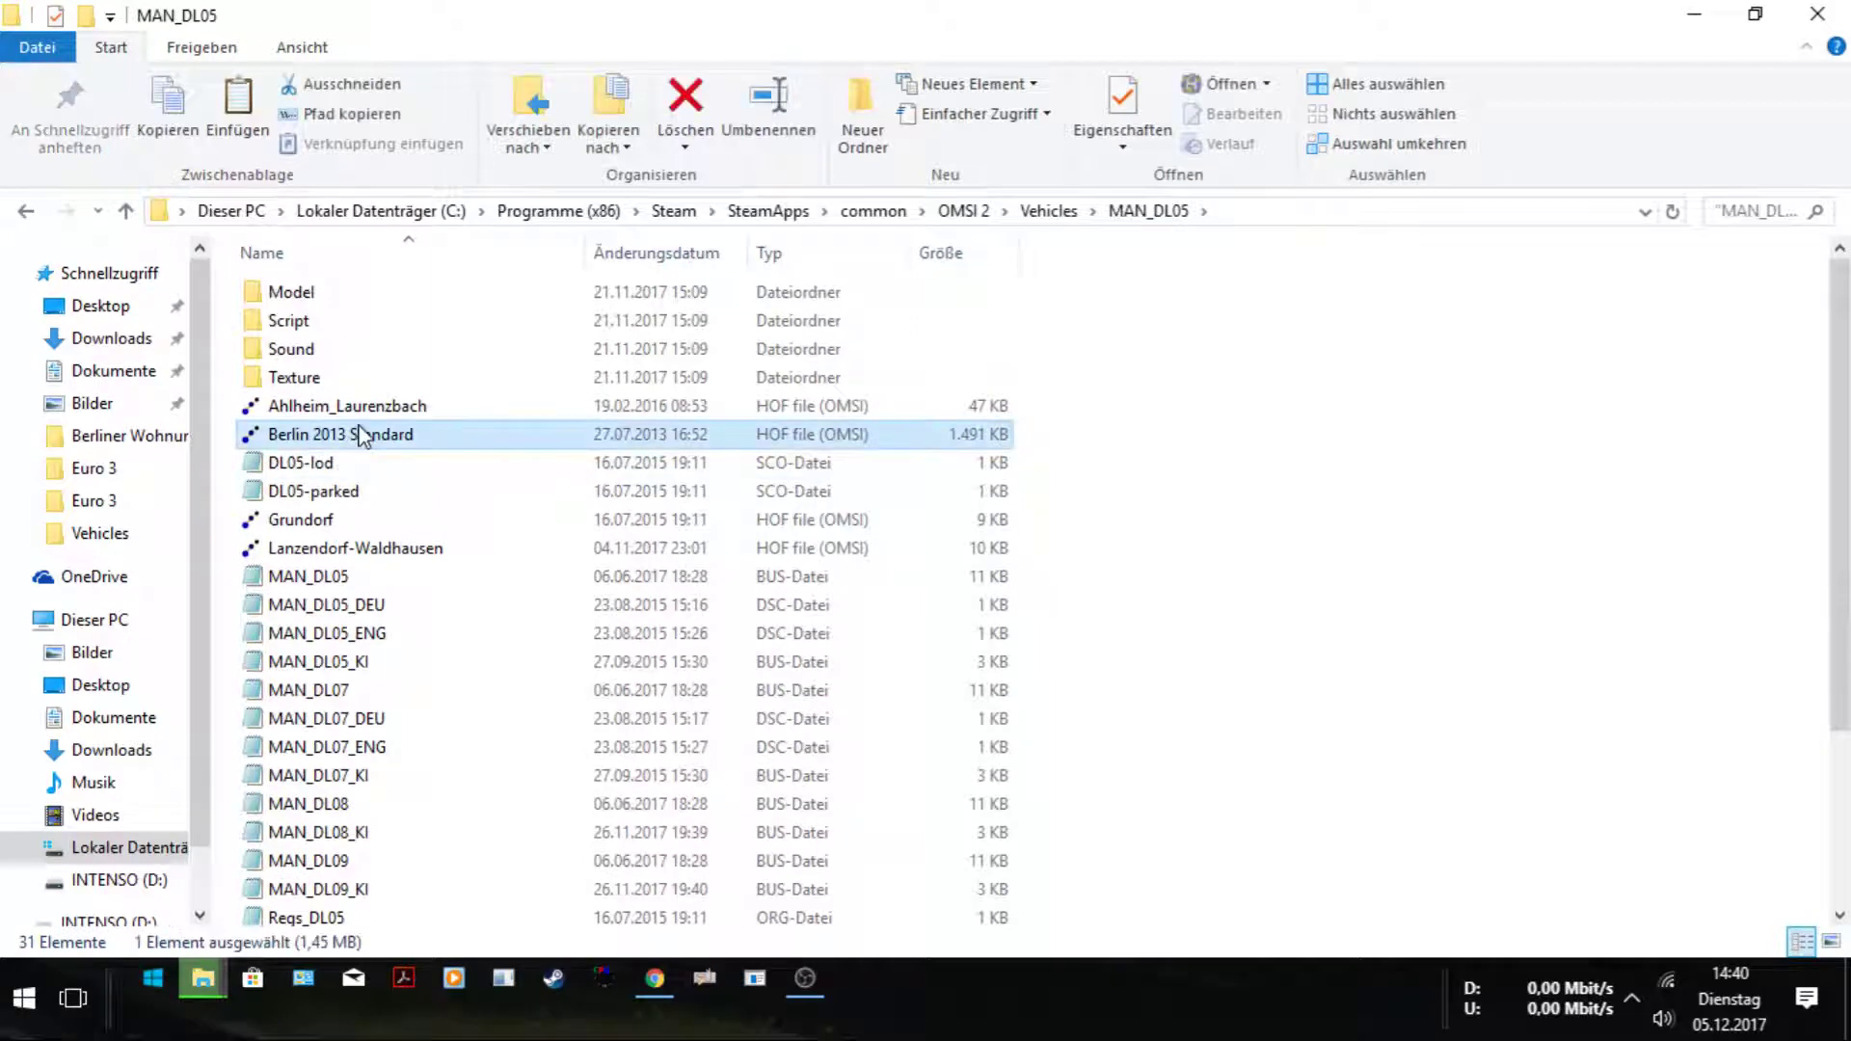
left_click(381, 406, "ctrl")
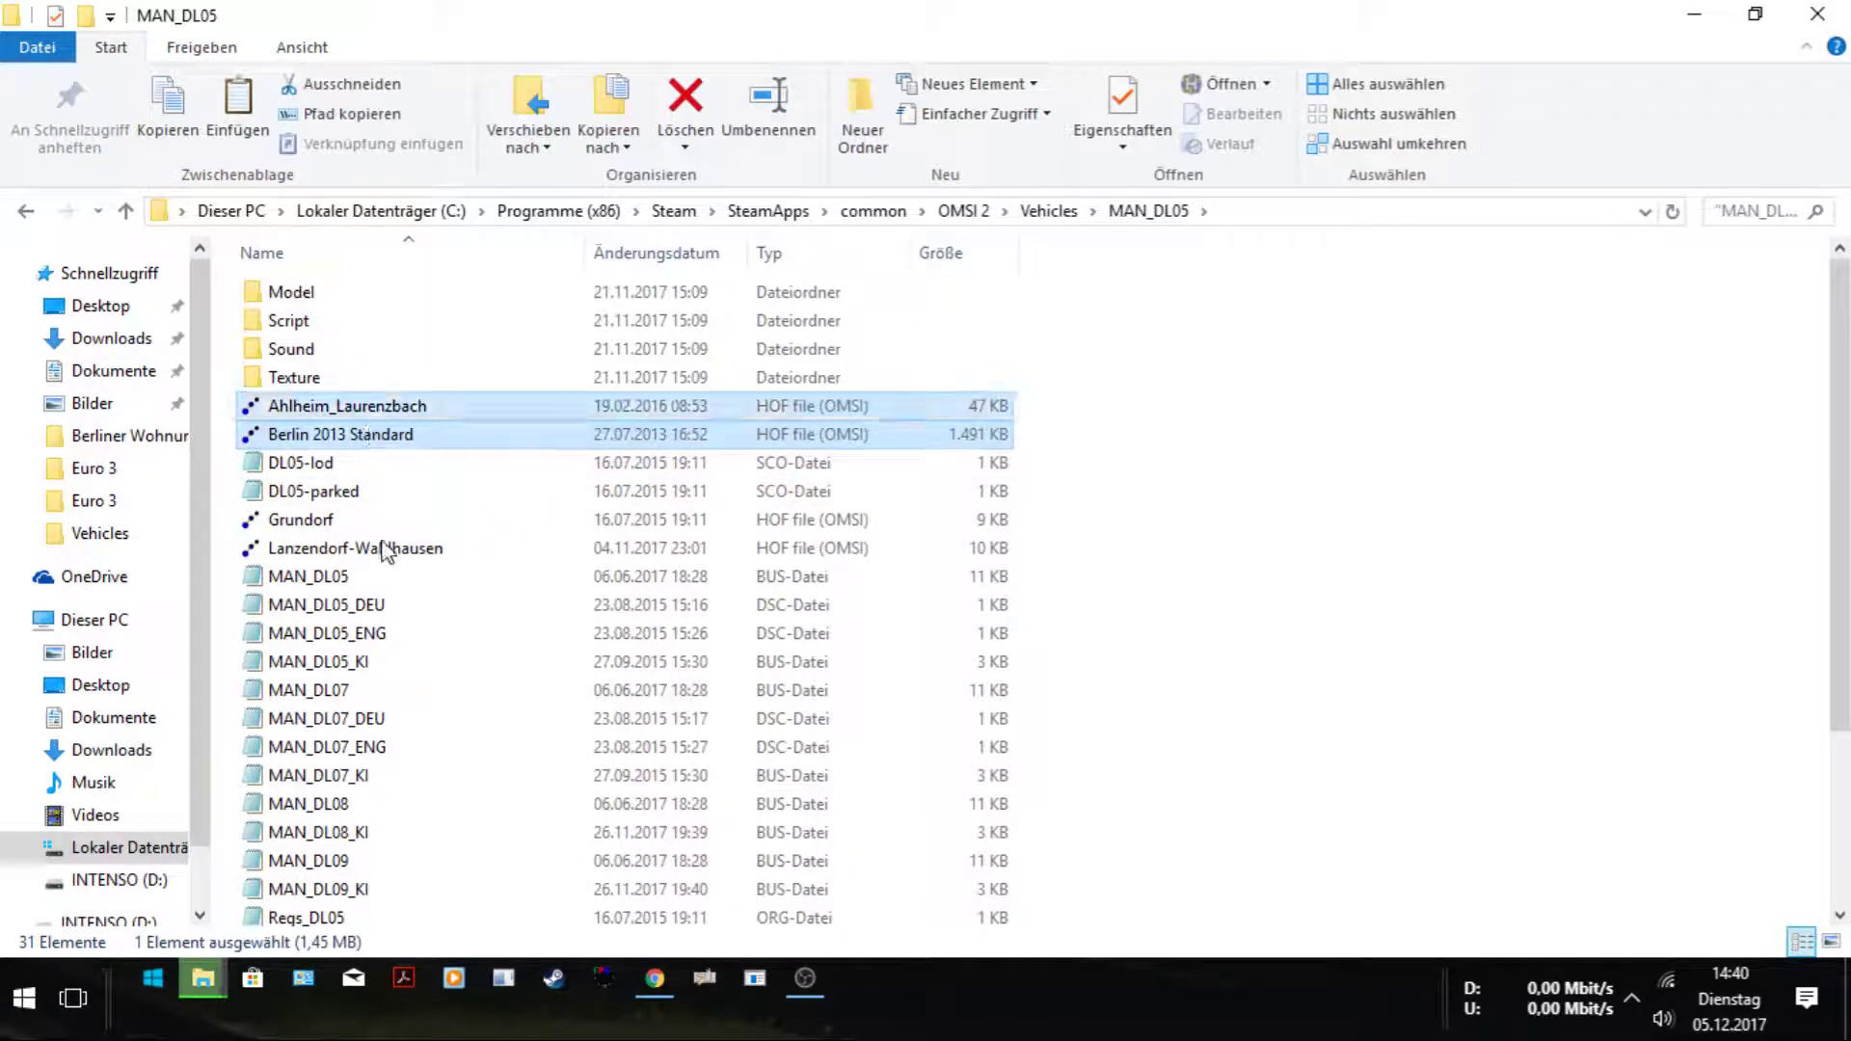
left_click(403, 549, "ctrl")
scroll(403, 556, "down", 2)
scroll(397, 566, "up", 2)
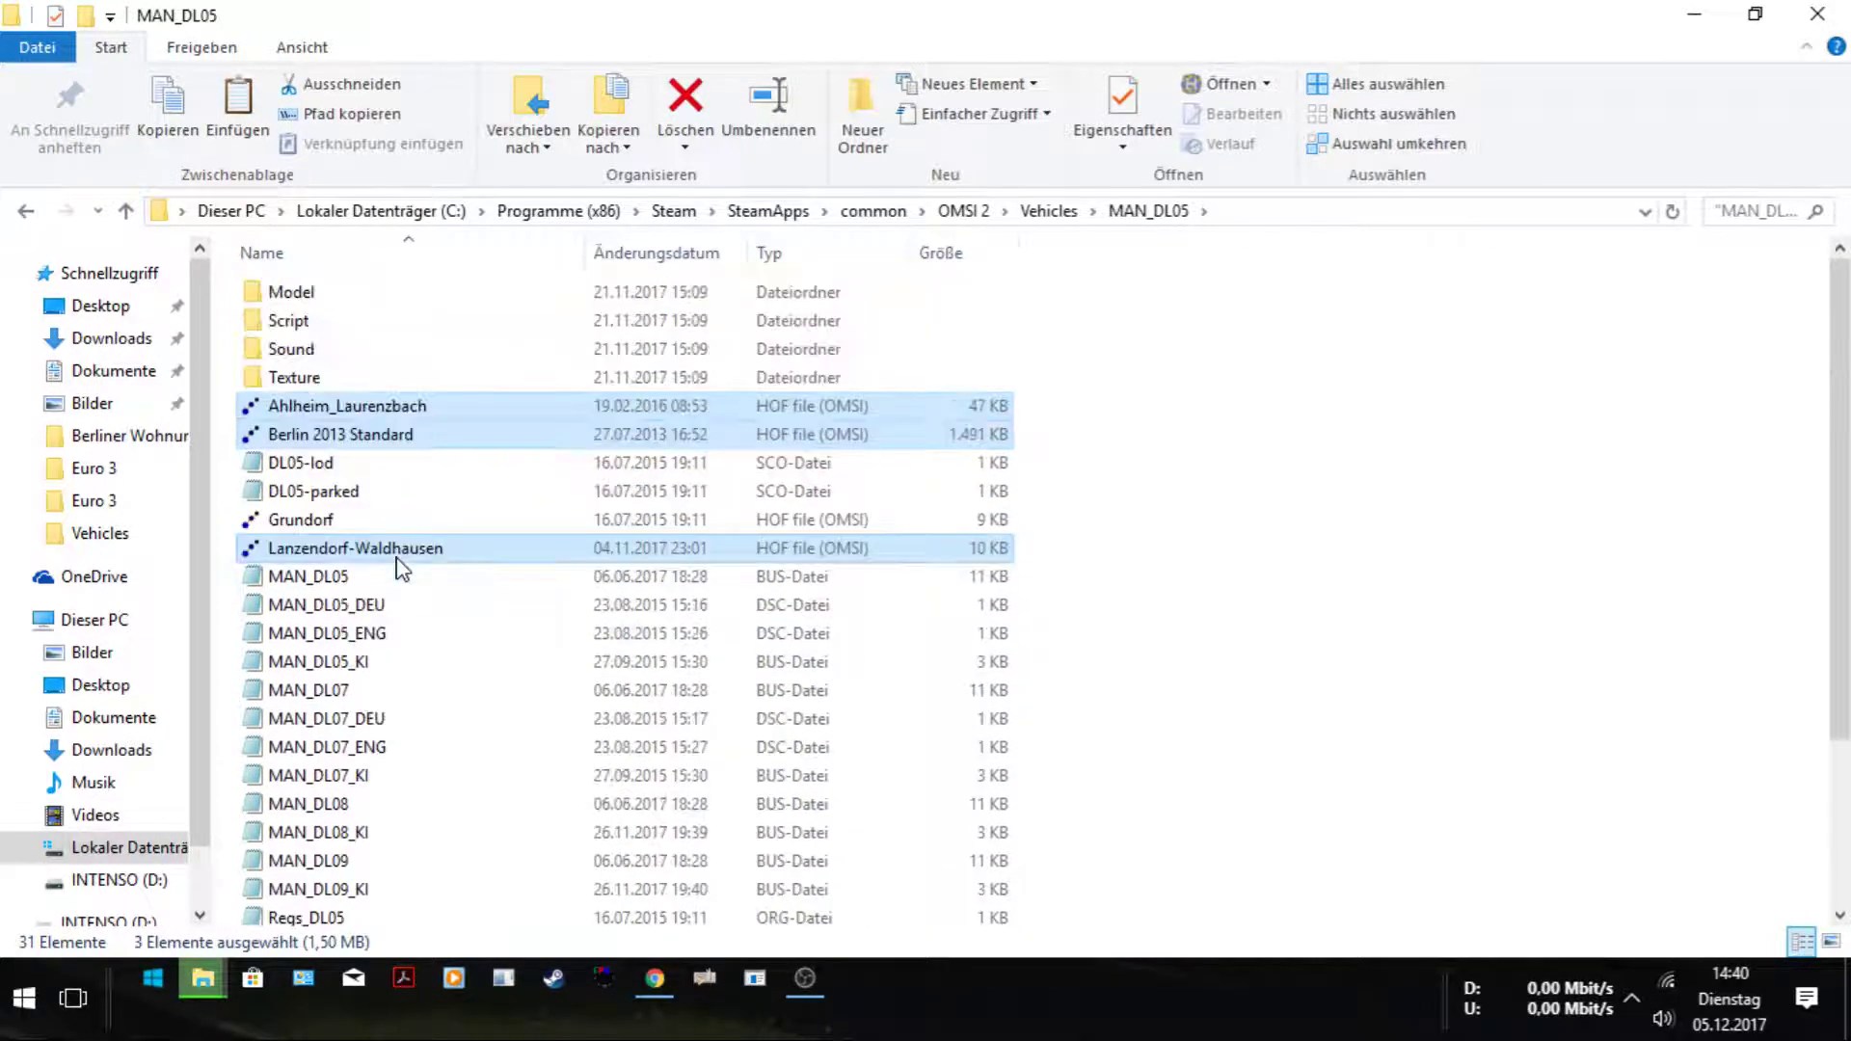
scroll(397, 566, "down", 3)
left_click(345, 914, "ctrl")
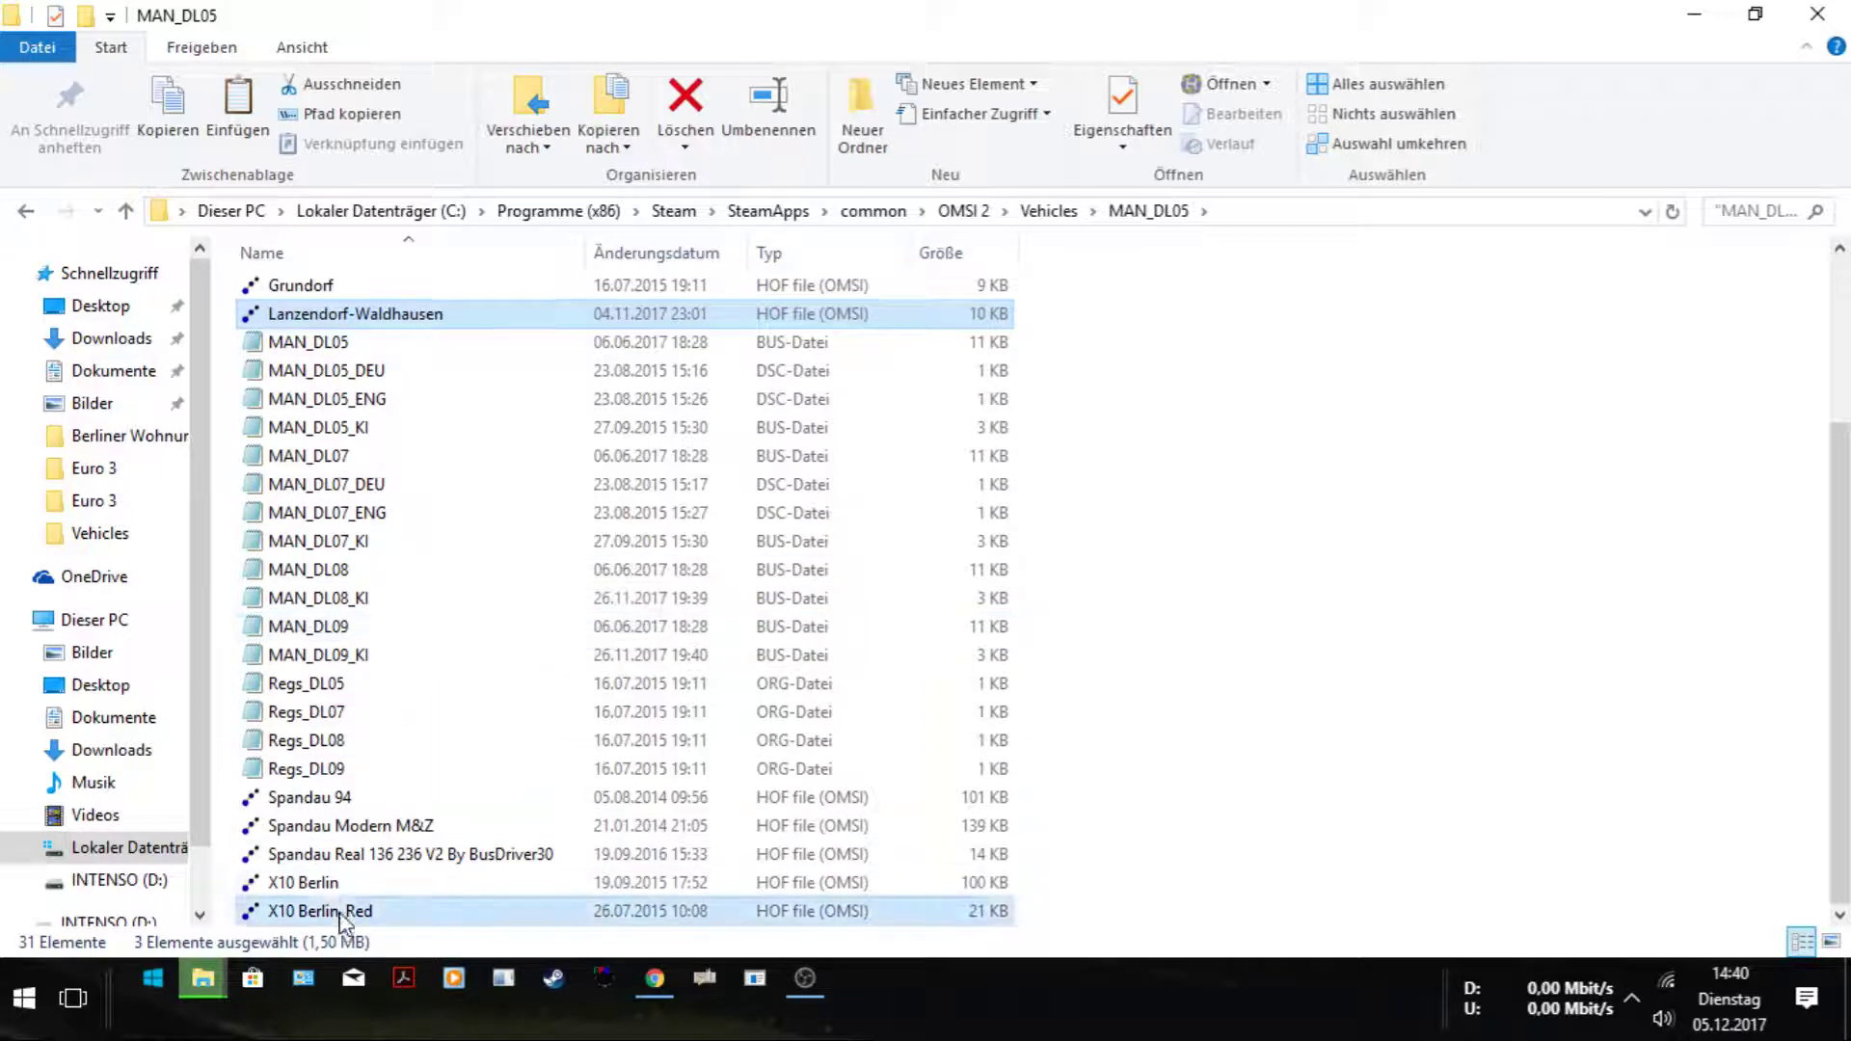
left_click(337, 883, "ctrl")
left_click(381, 856, "ctrl")
left_click(391, 828, "ctrl")
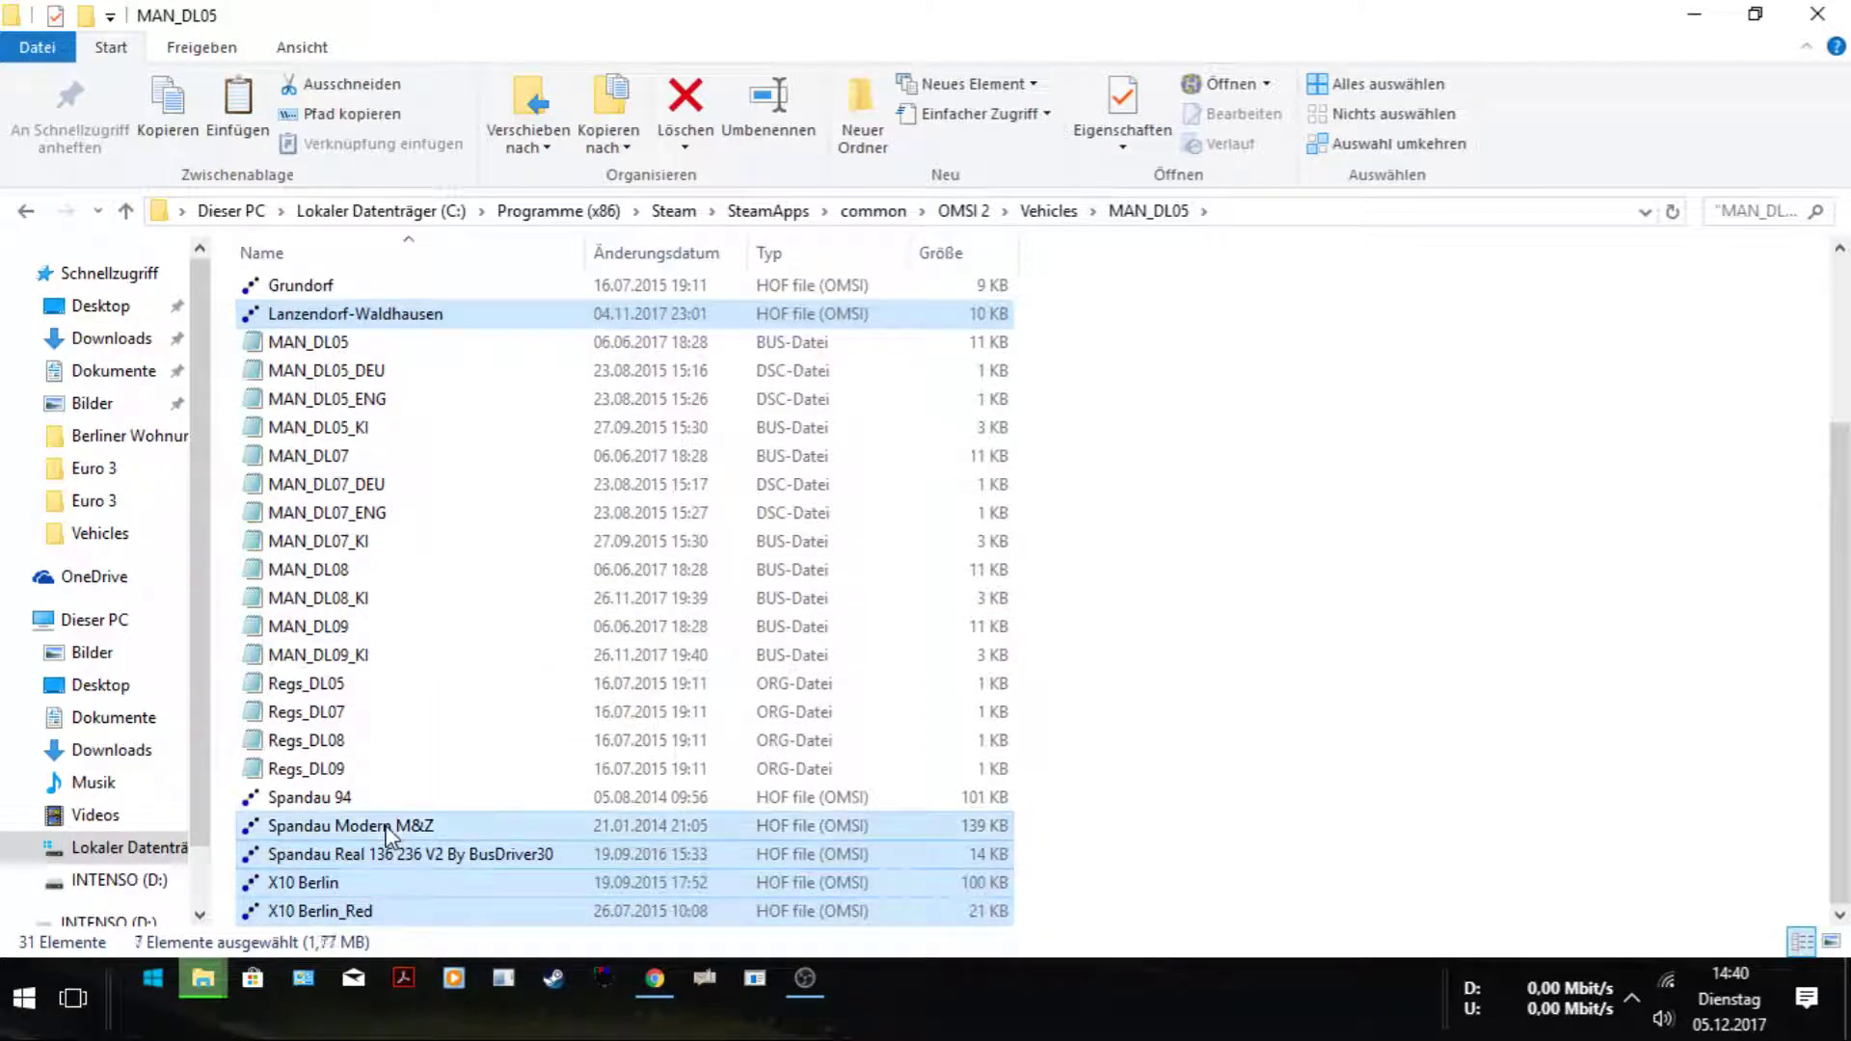
right_click(386, 831)
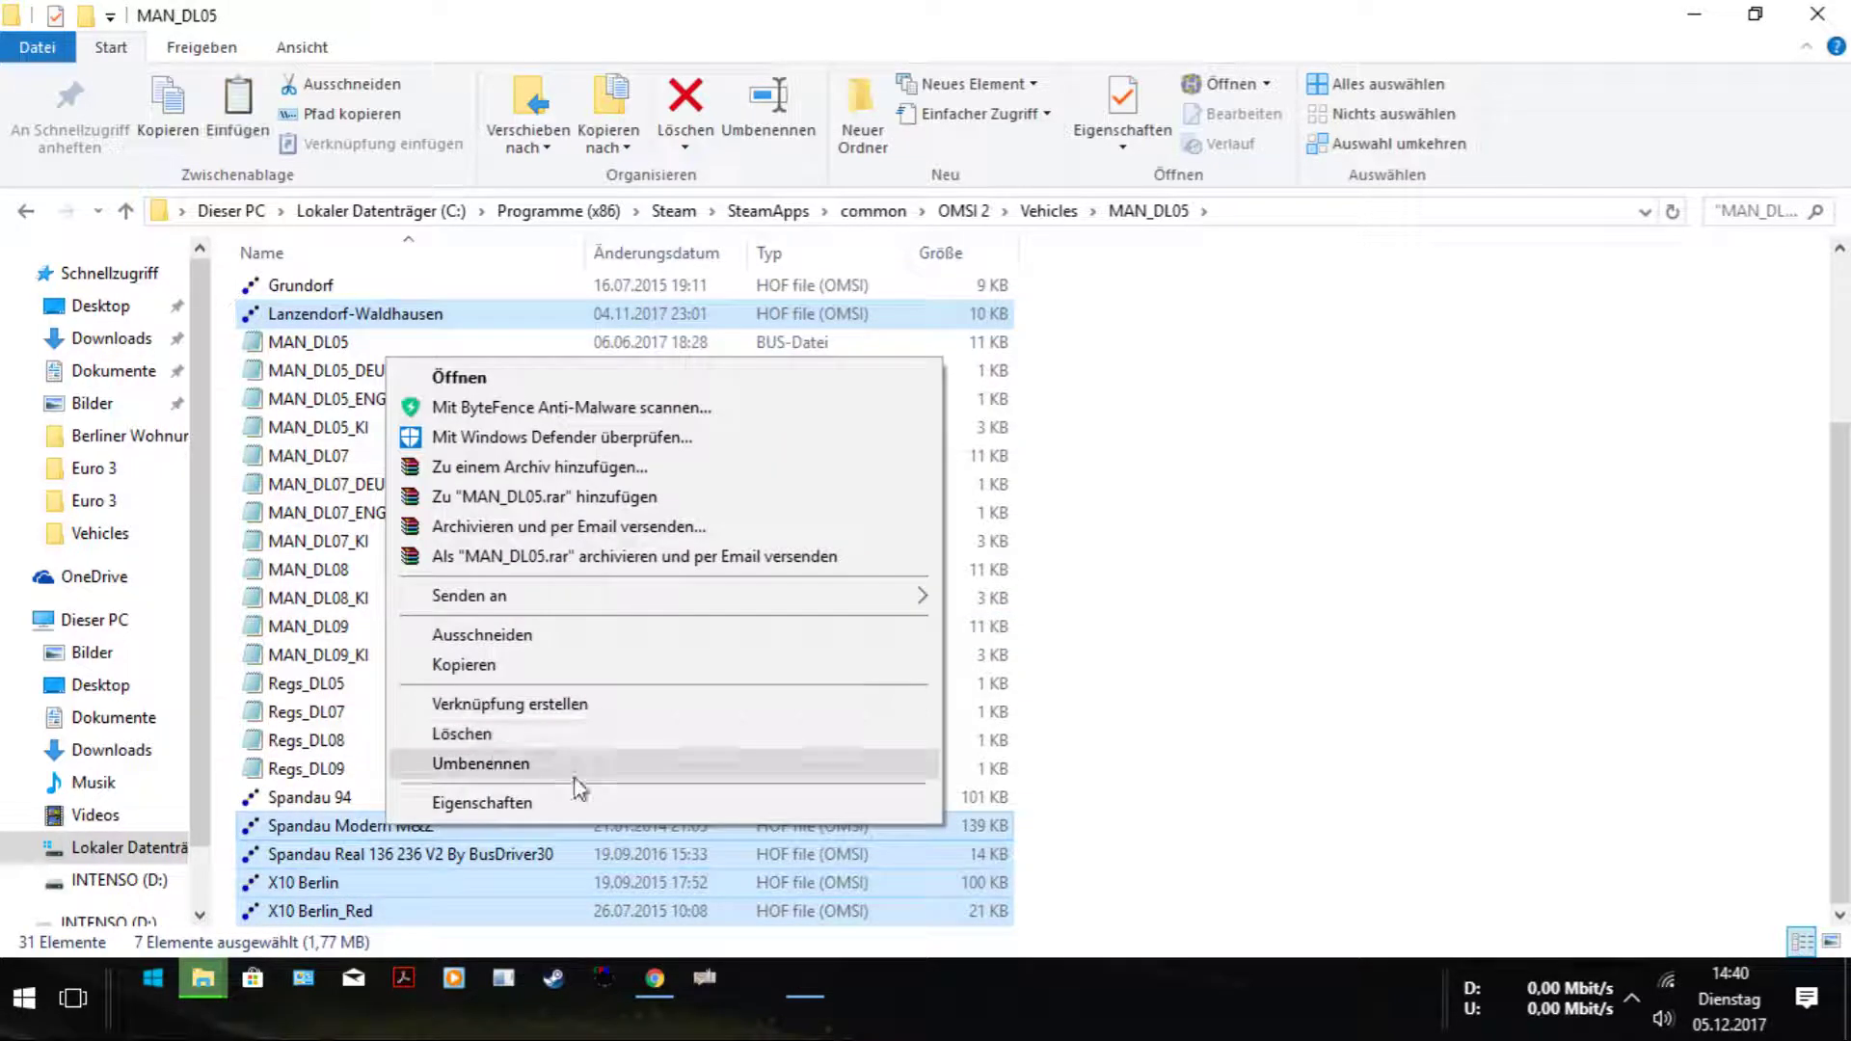
left_click(475, 665)
Paste the copied HOF files into the MB_O530_Modded folder in Vehicles.
left_click(1031, 206)
scroll(703, 591, "down", 8)
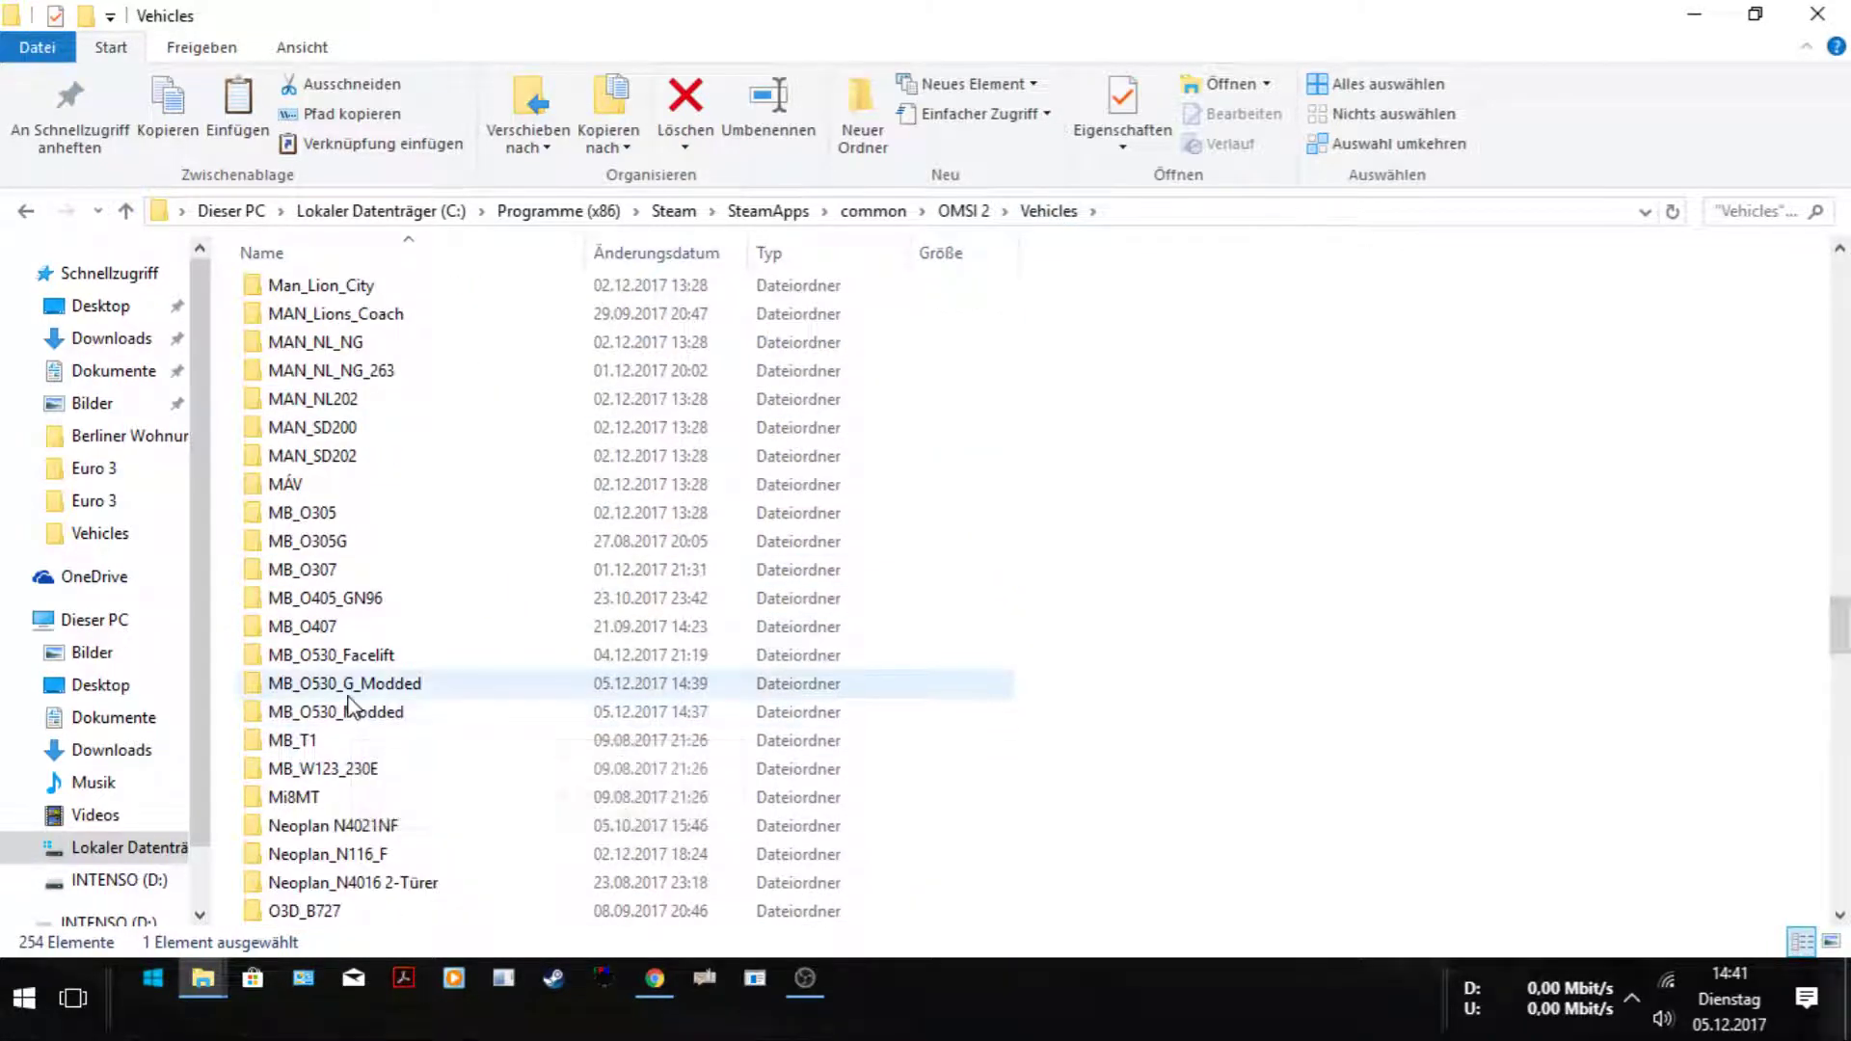
double_click(349, 710)
right_click(1439, 692)
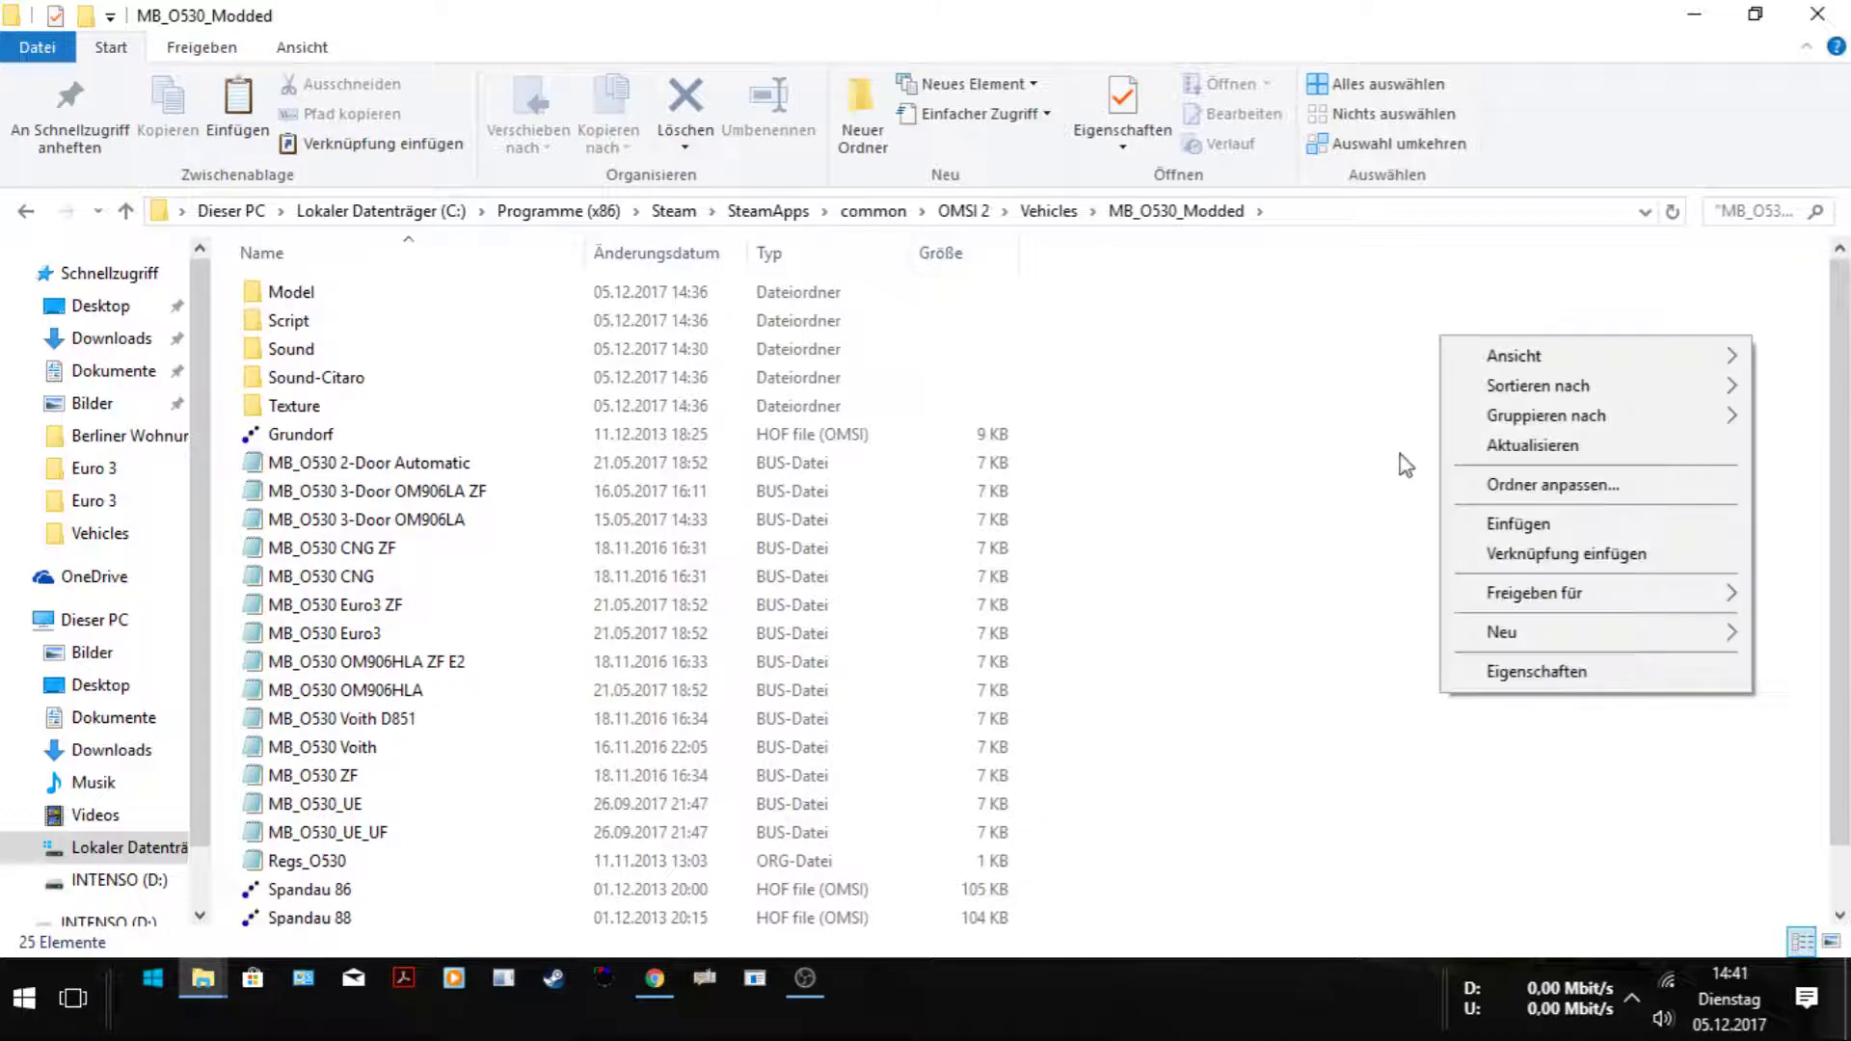
left_click(1524, 523)
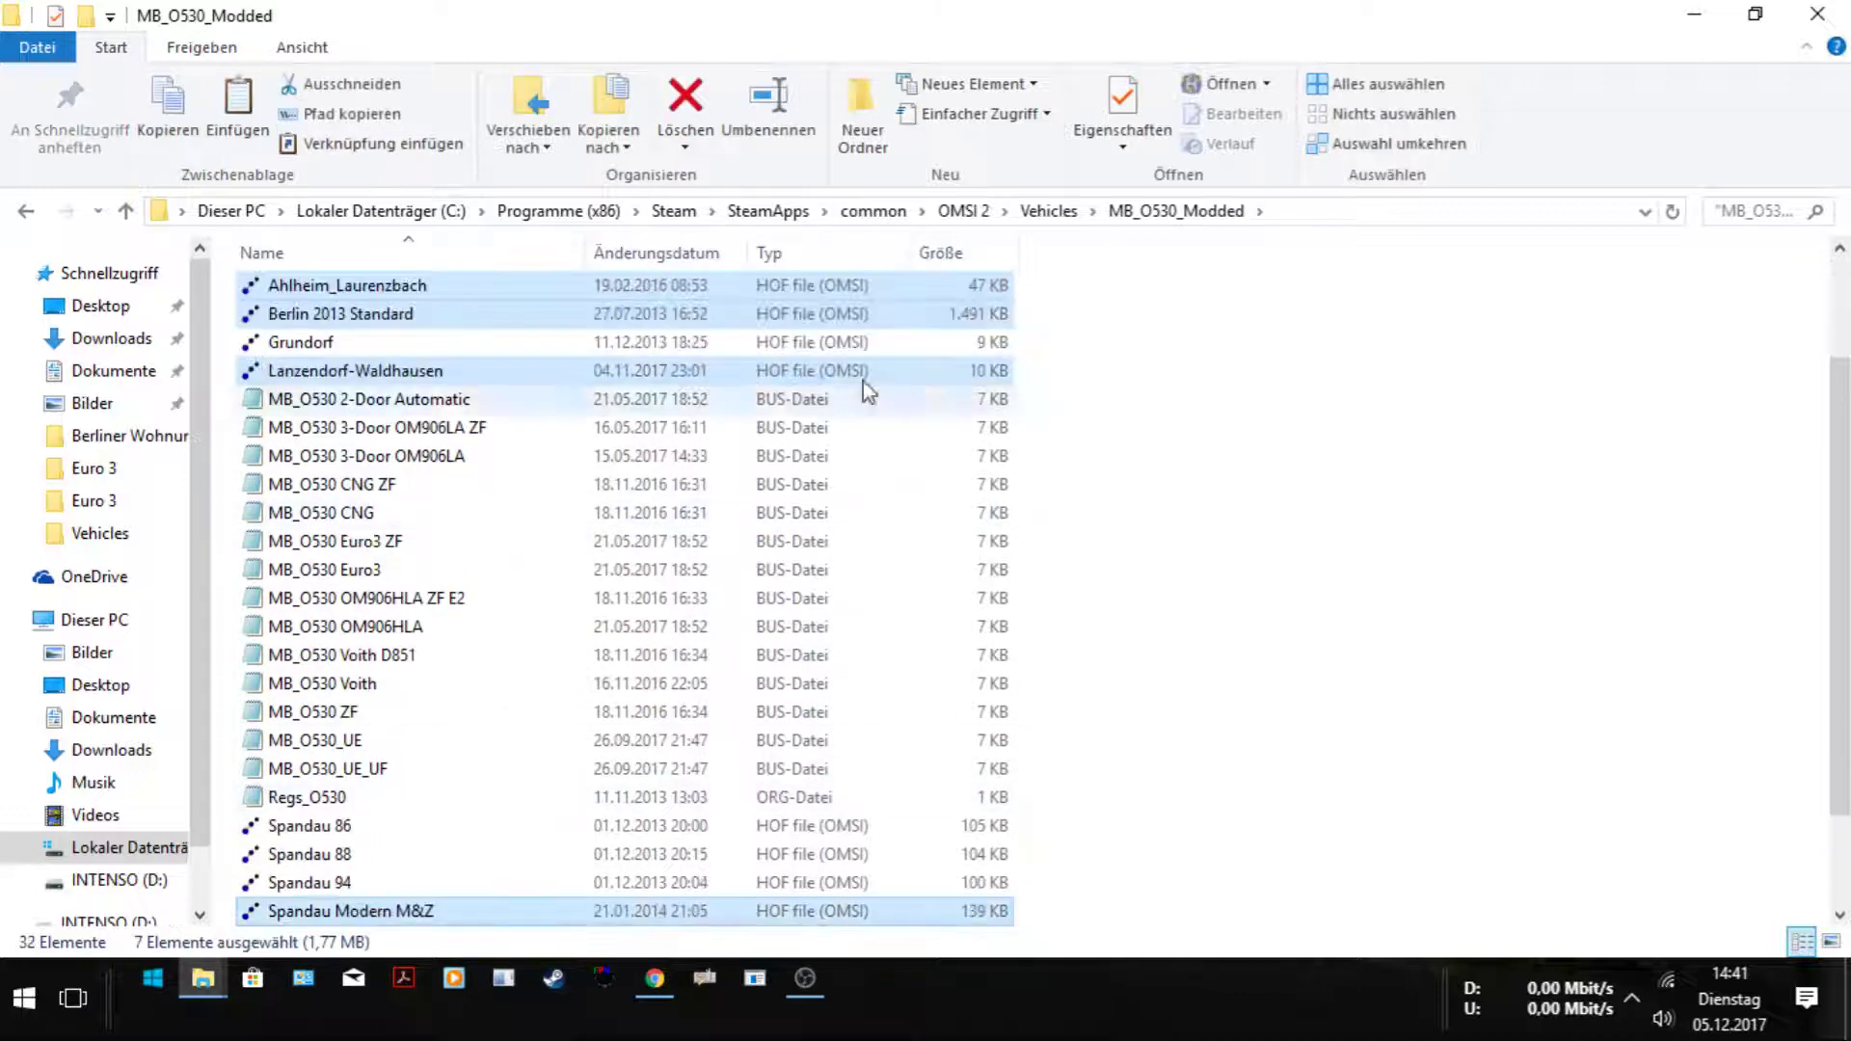
Go back to Vehicles and paste the same HOF files into the MB_O530_G_Modded folder.
left_click(1048, 210)
double_click(403, 887)
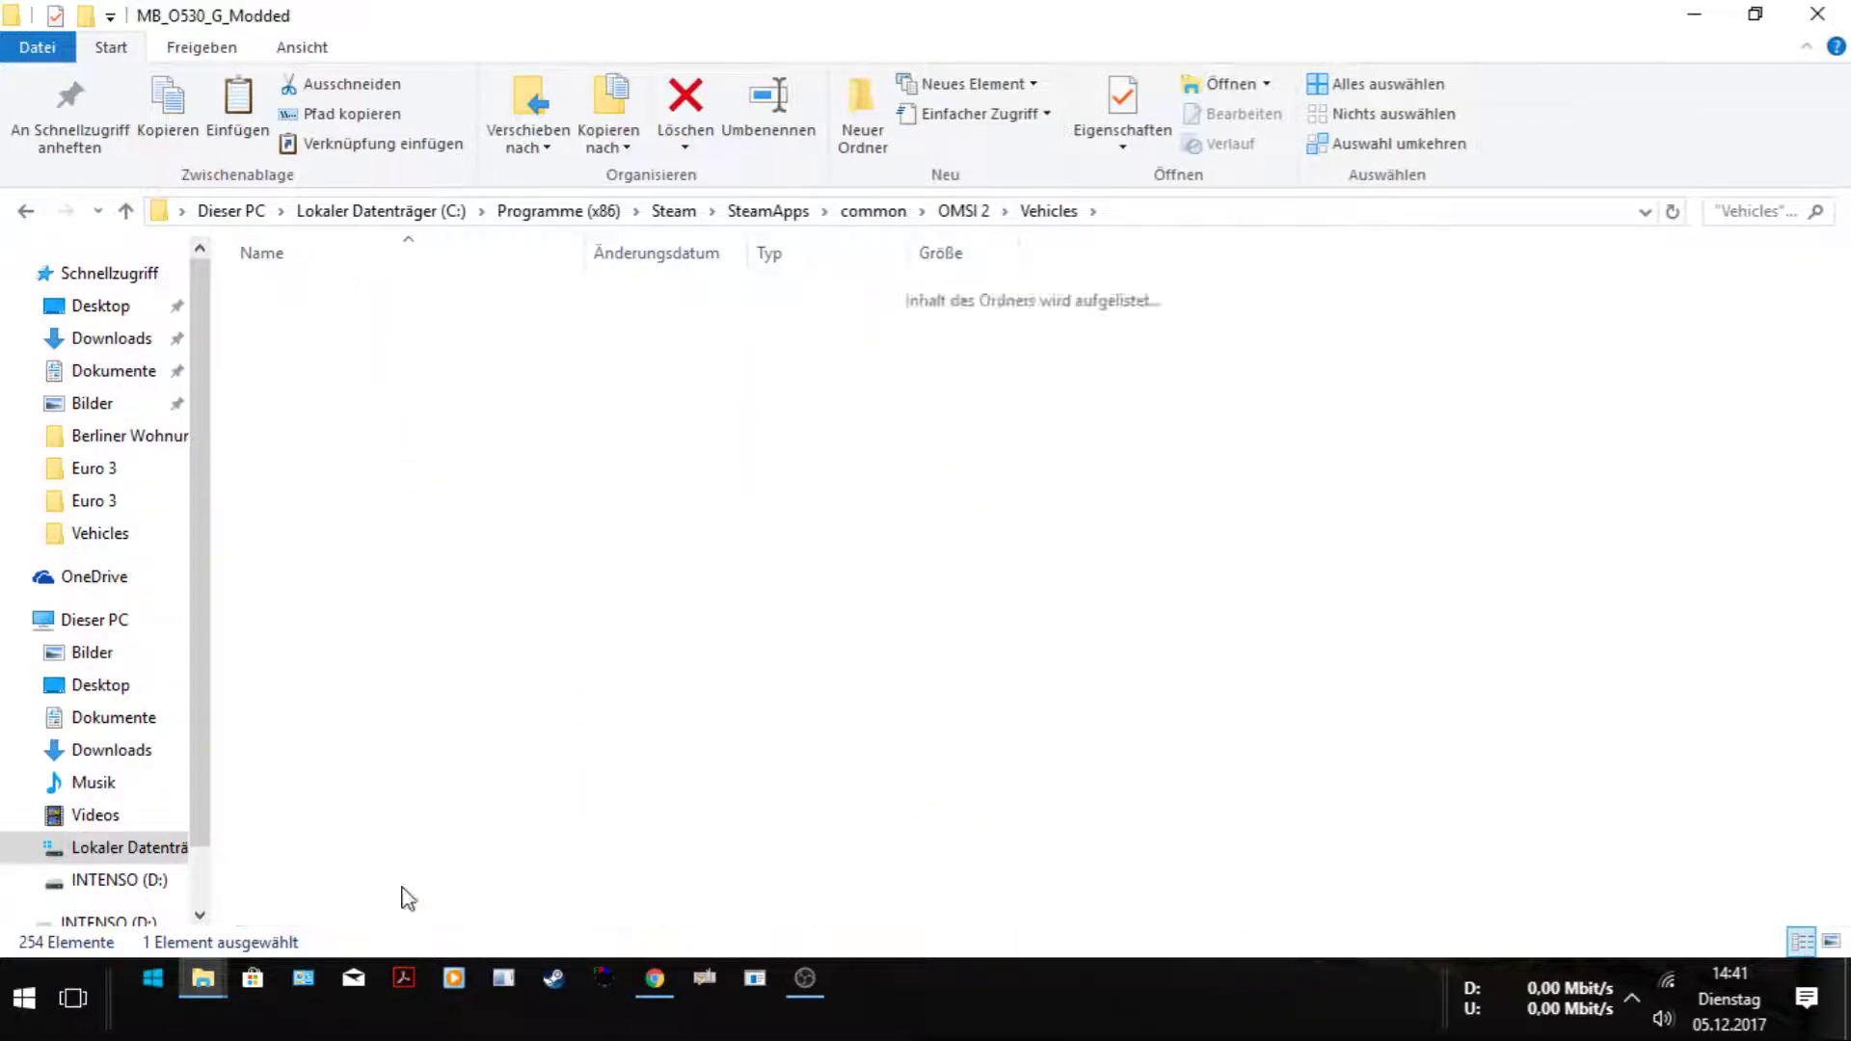
right_click(1148, 686)
left_click(1275, 453)
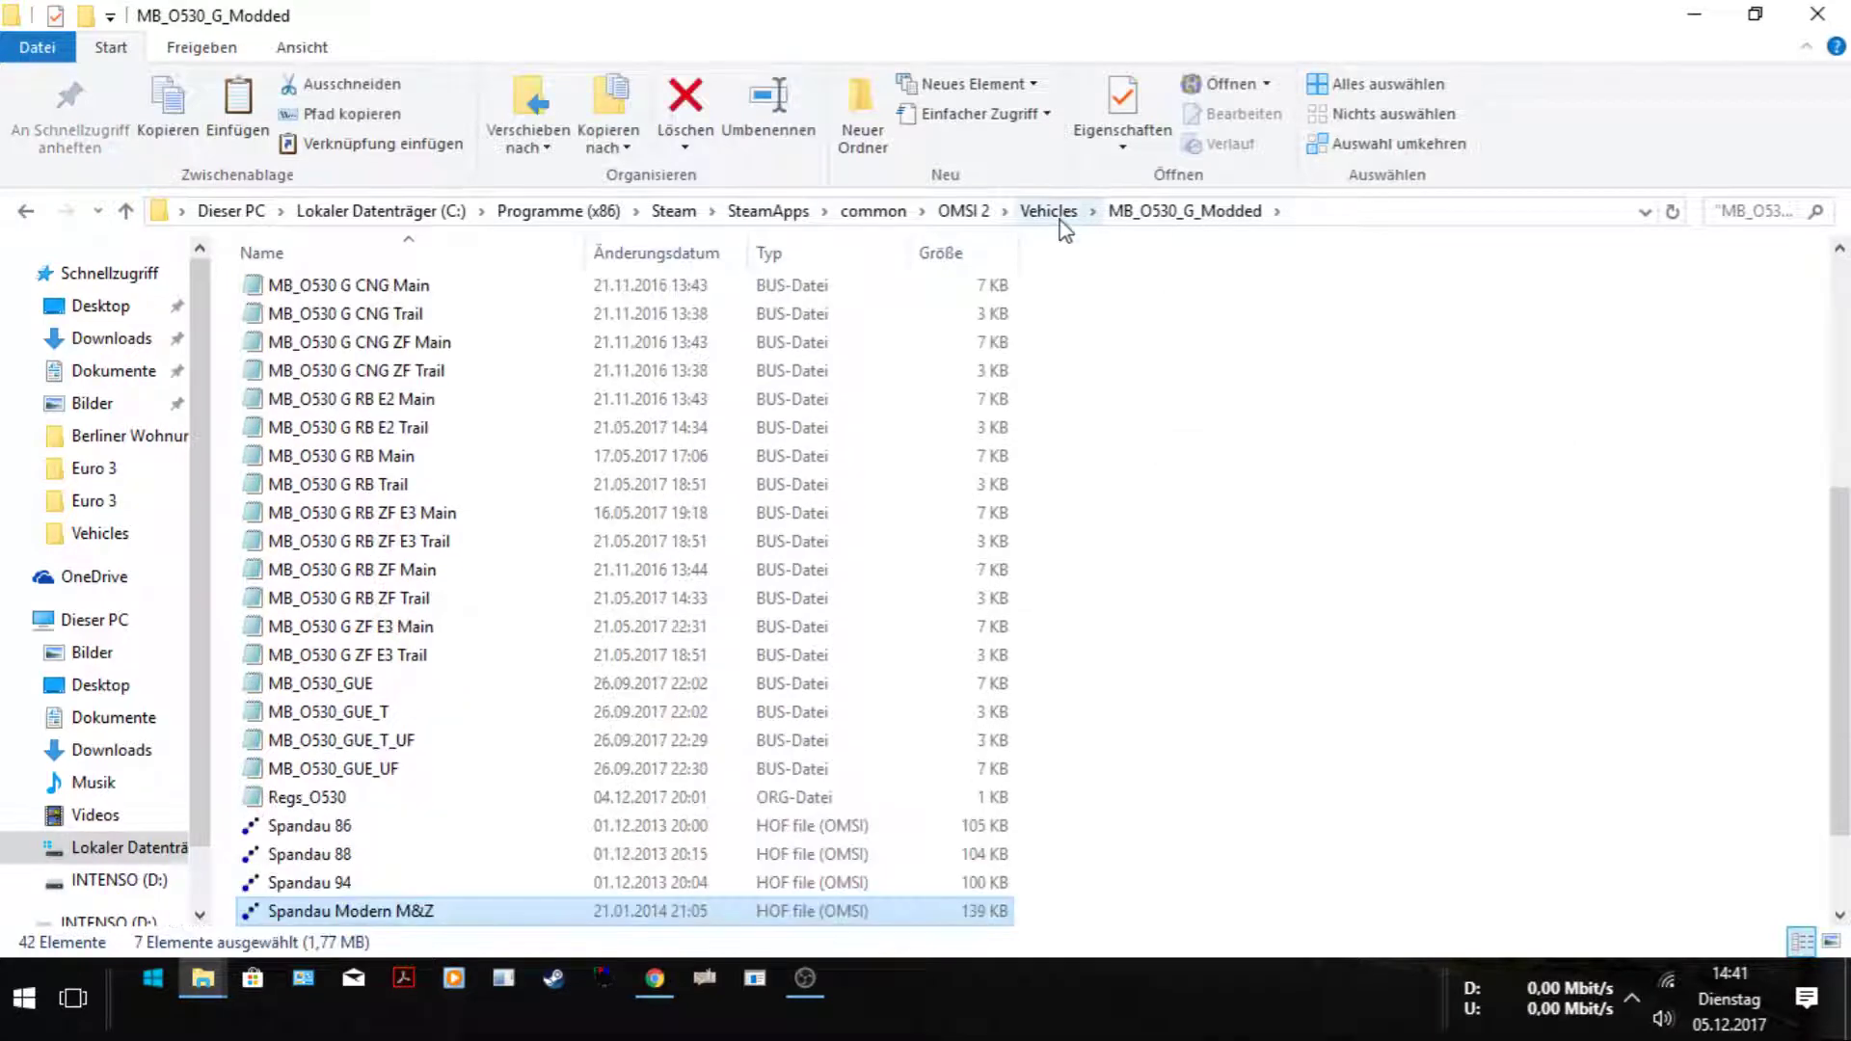
Return to Vehicles and add the copied HOF files to the MB_O530_Facelift folder.
left_click(1060, 221)
double_click(393, 881)
right_click(1375, 459)
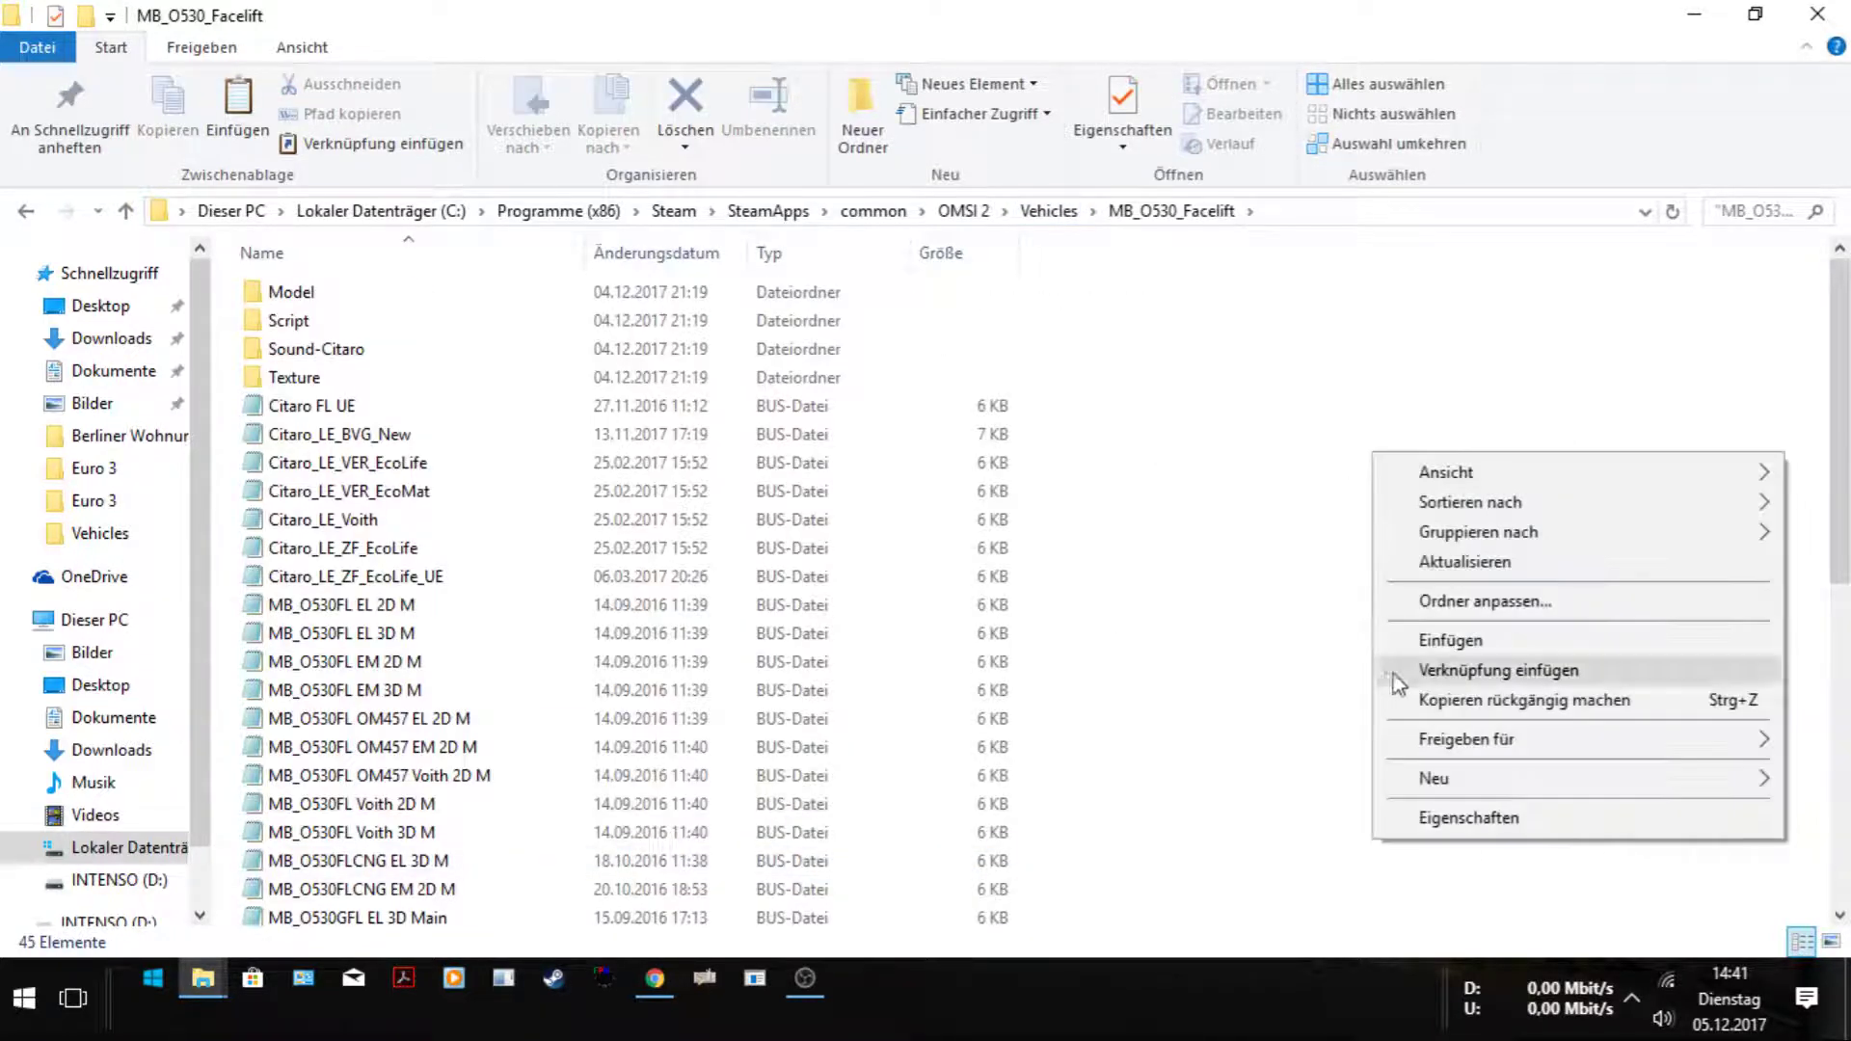
left_click(1403, 640)
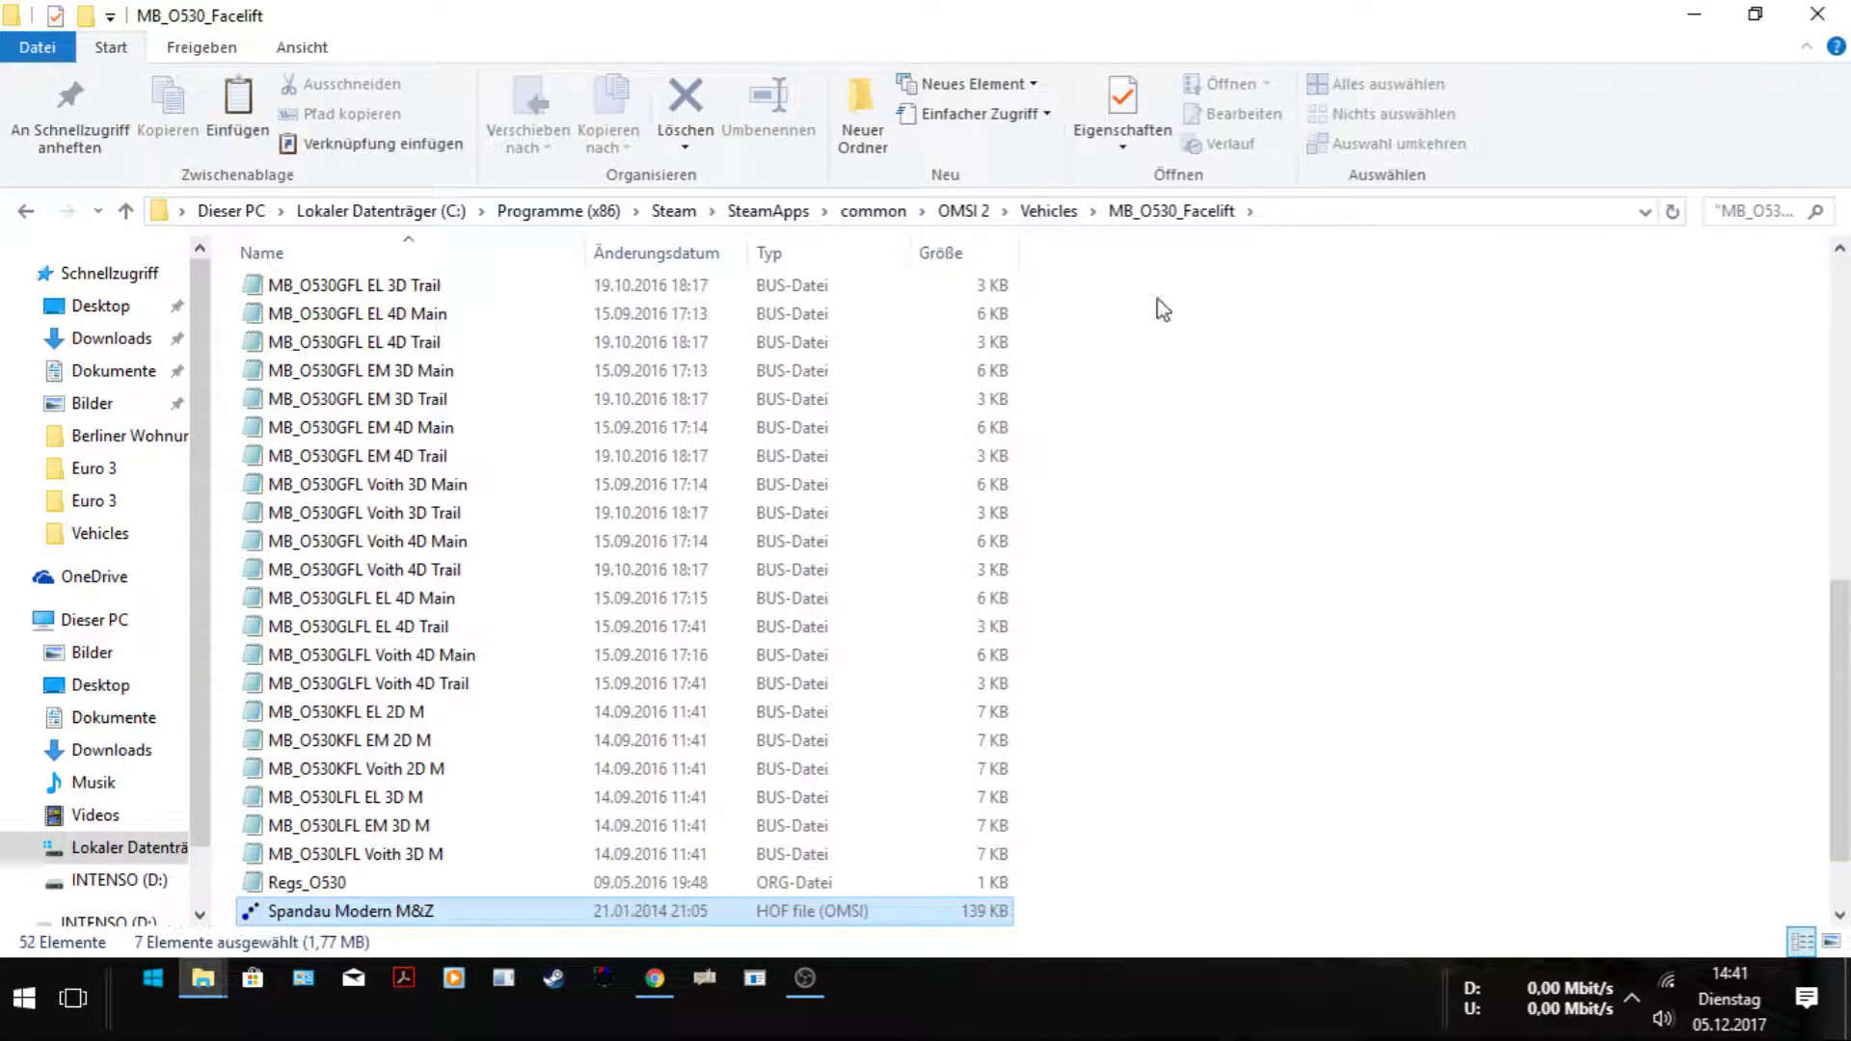
Return to the Vehicles folder, look over the neighbouring bus folders and minimize the window.
left_click(1052, 212)
scroll(967, 779, "down", 4)
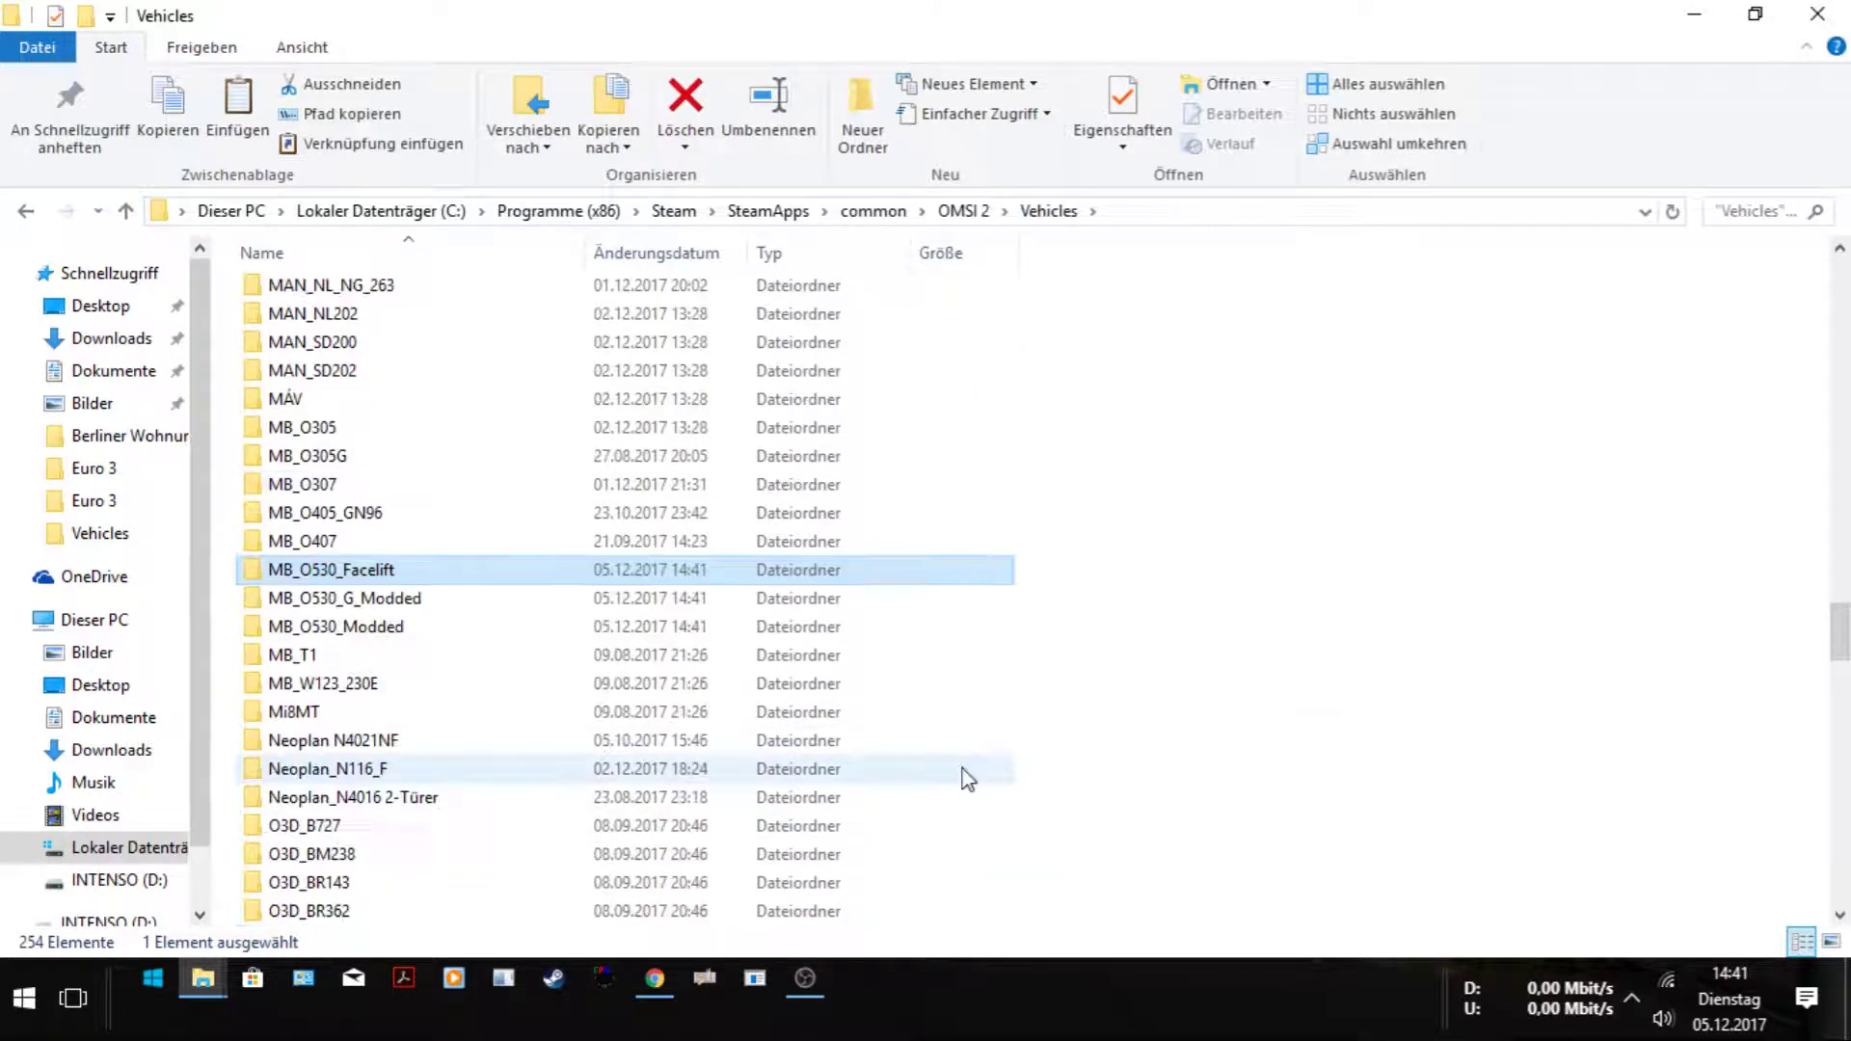
scroll(1273, 653, "down", 1)
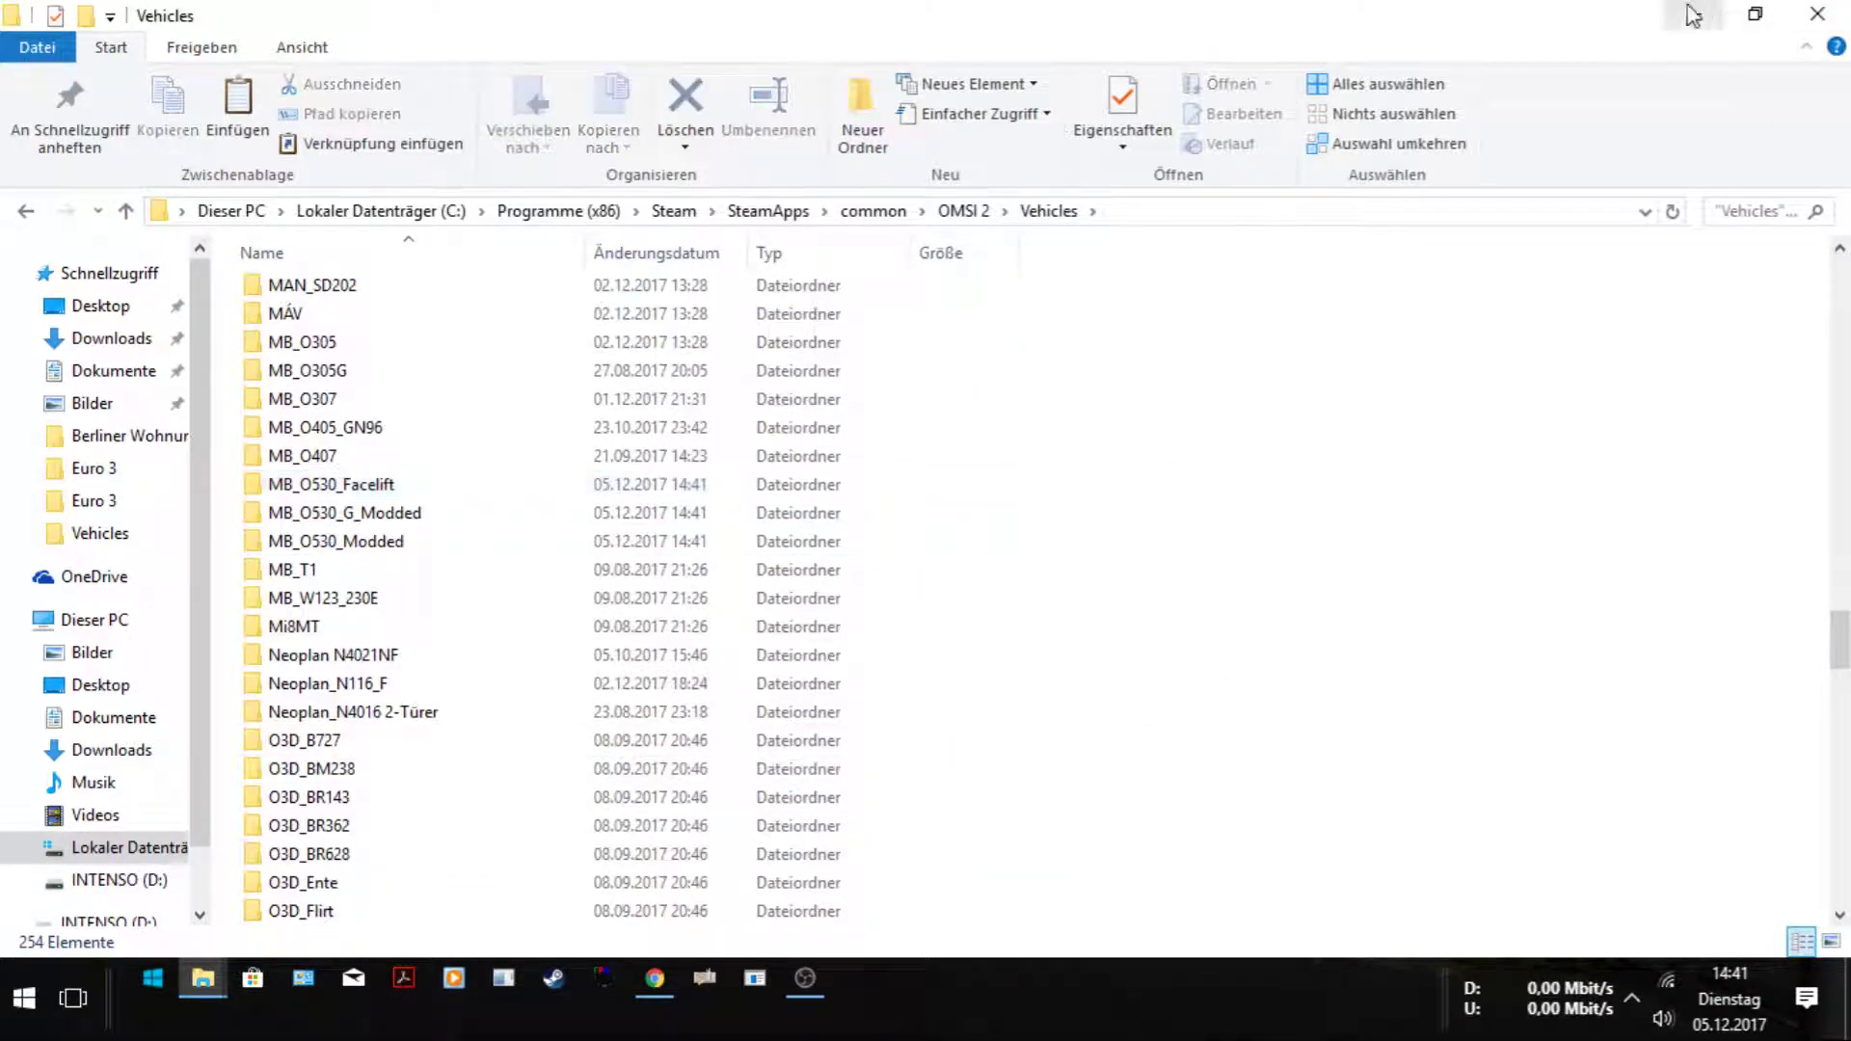
left_click(1694, 14)
Launch OMSI 2 from the desktop, dismiss the Steam error and start the X10 Berlin map from its last state.
left_click(1414, 153)
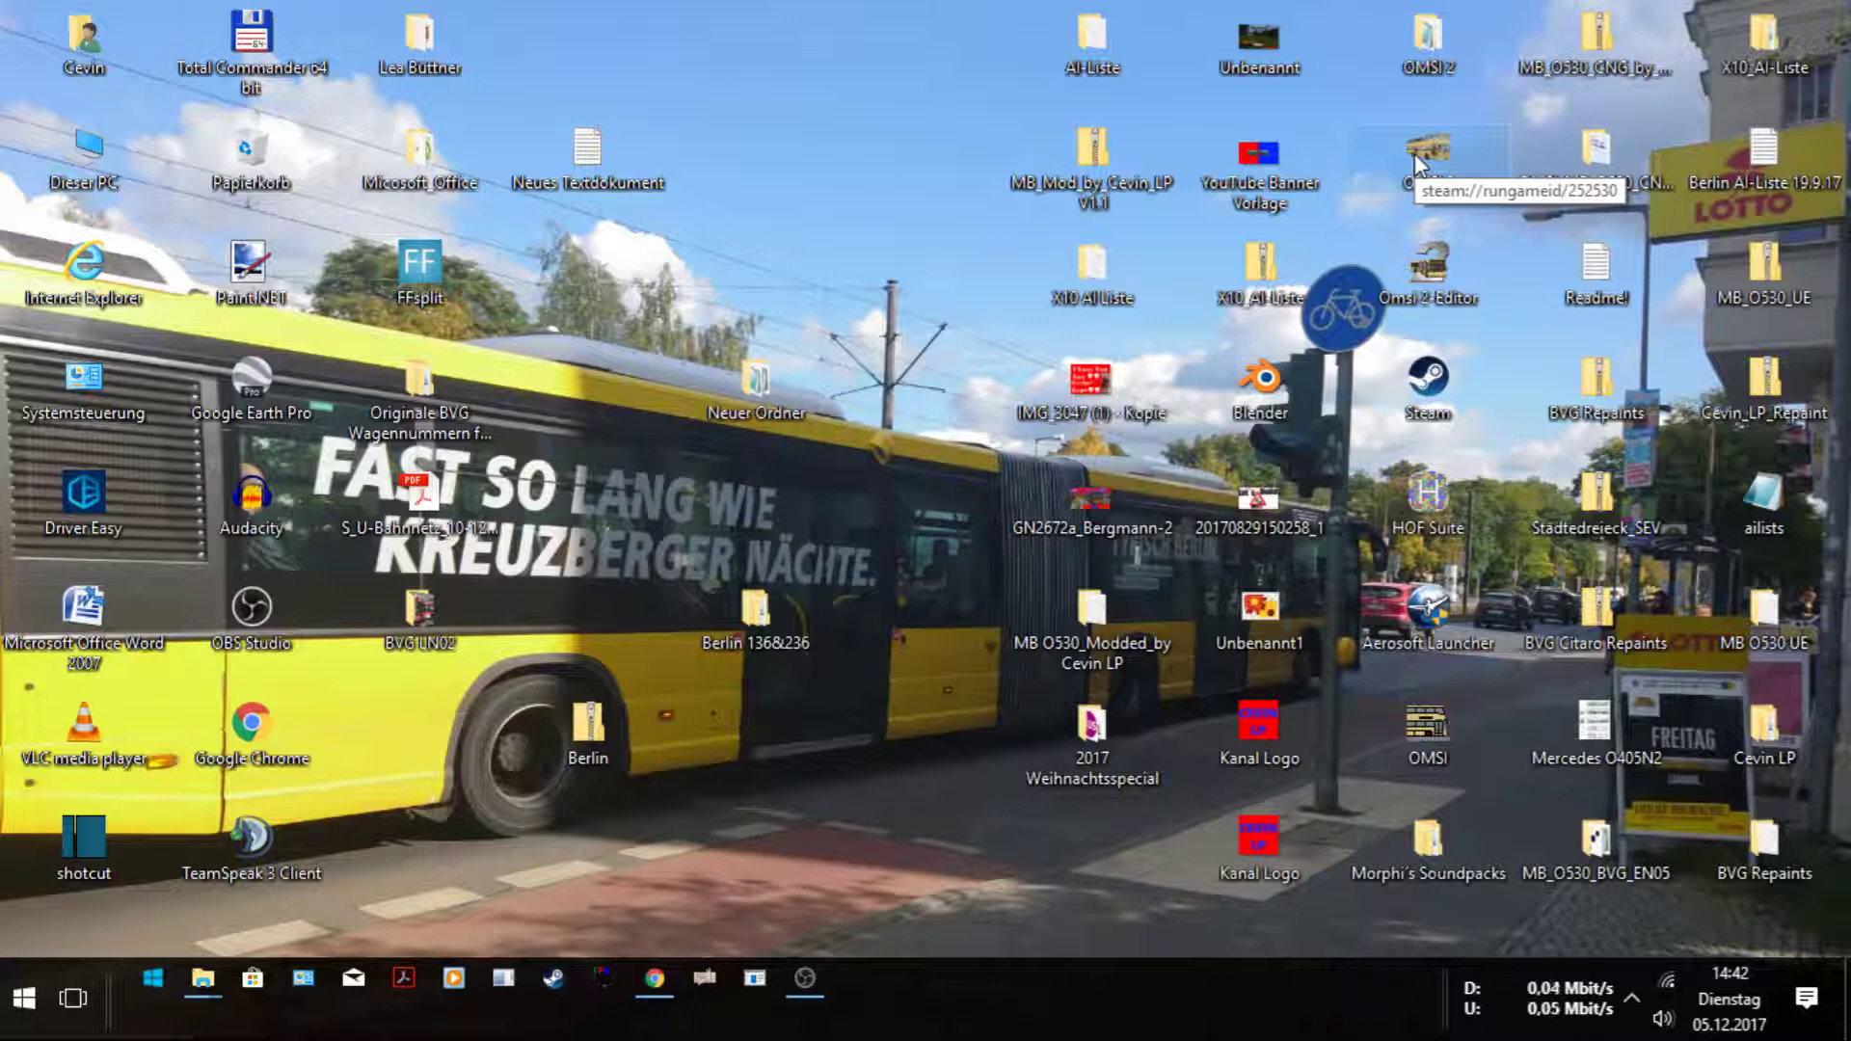
double_click(1415, 160)
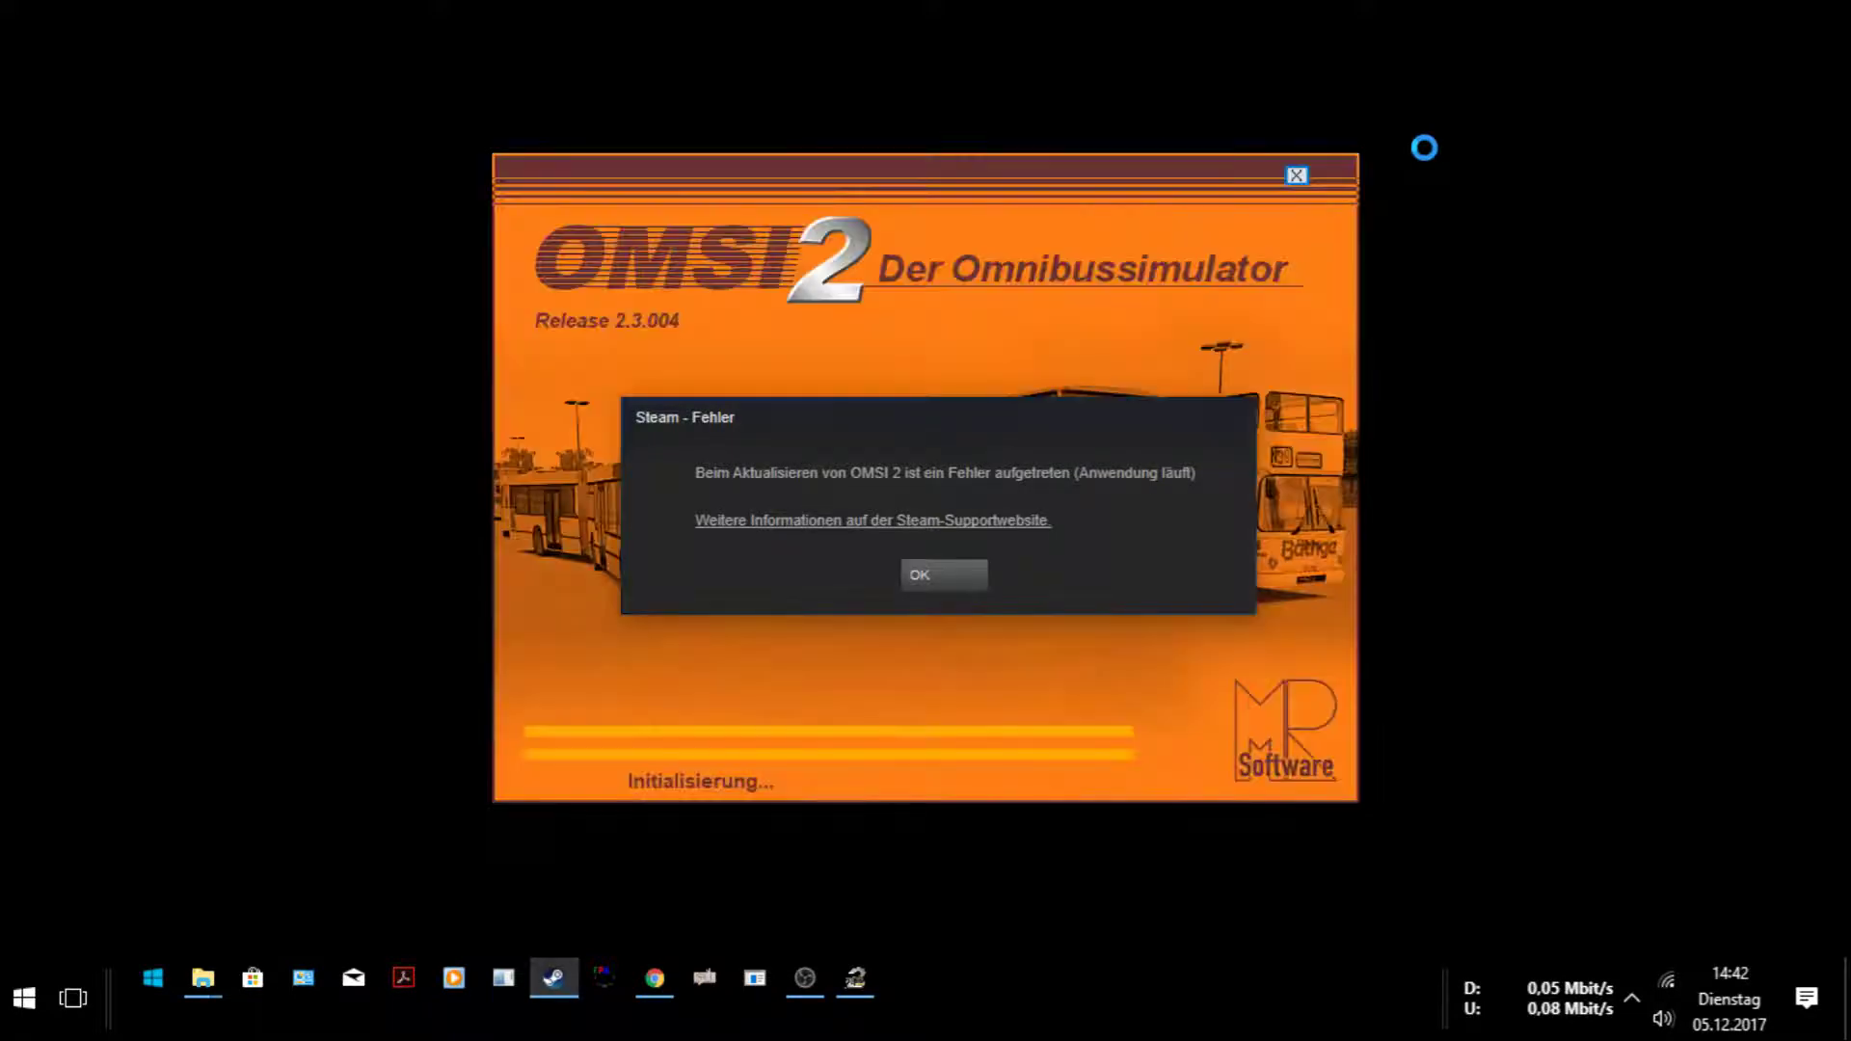
left_click(949, 573)
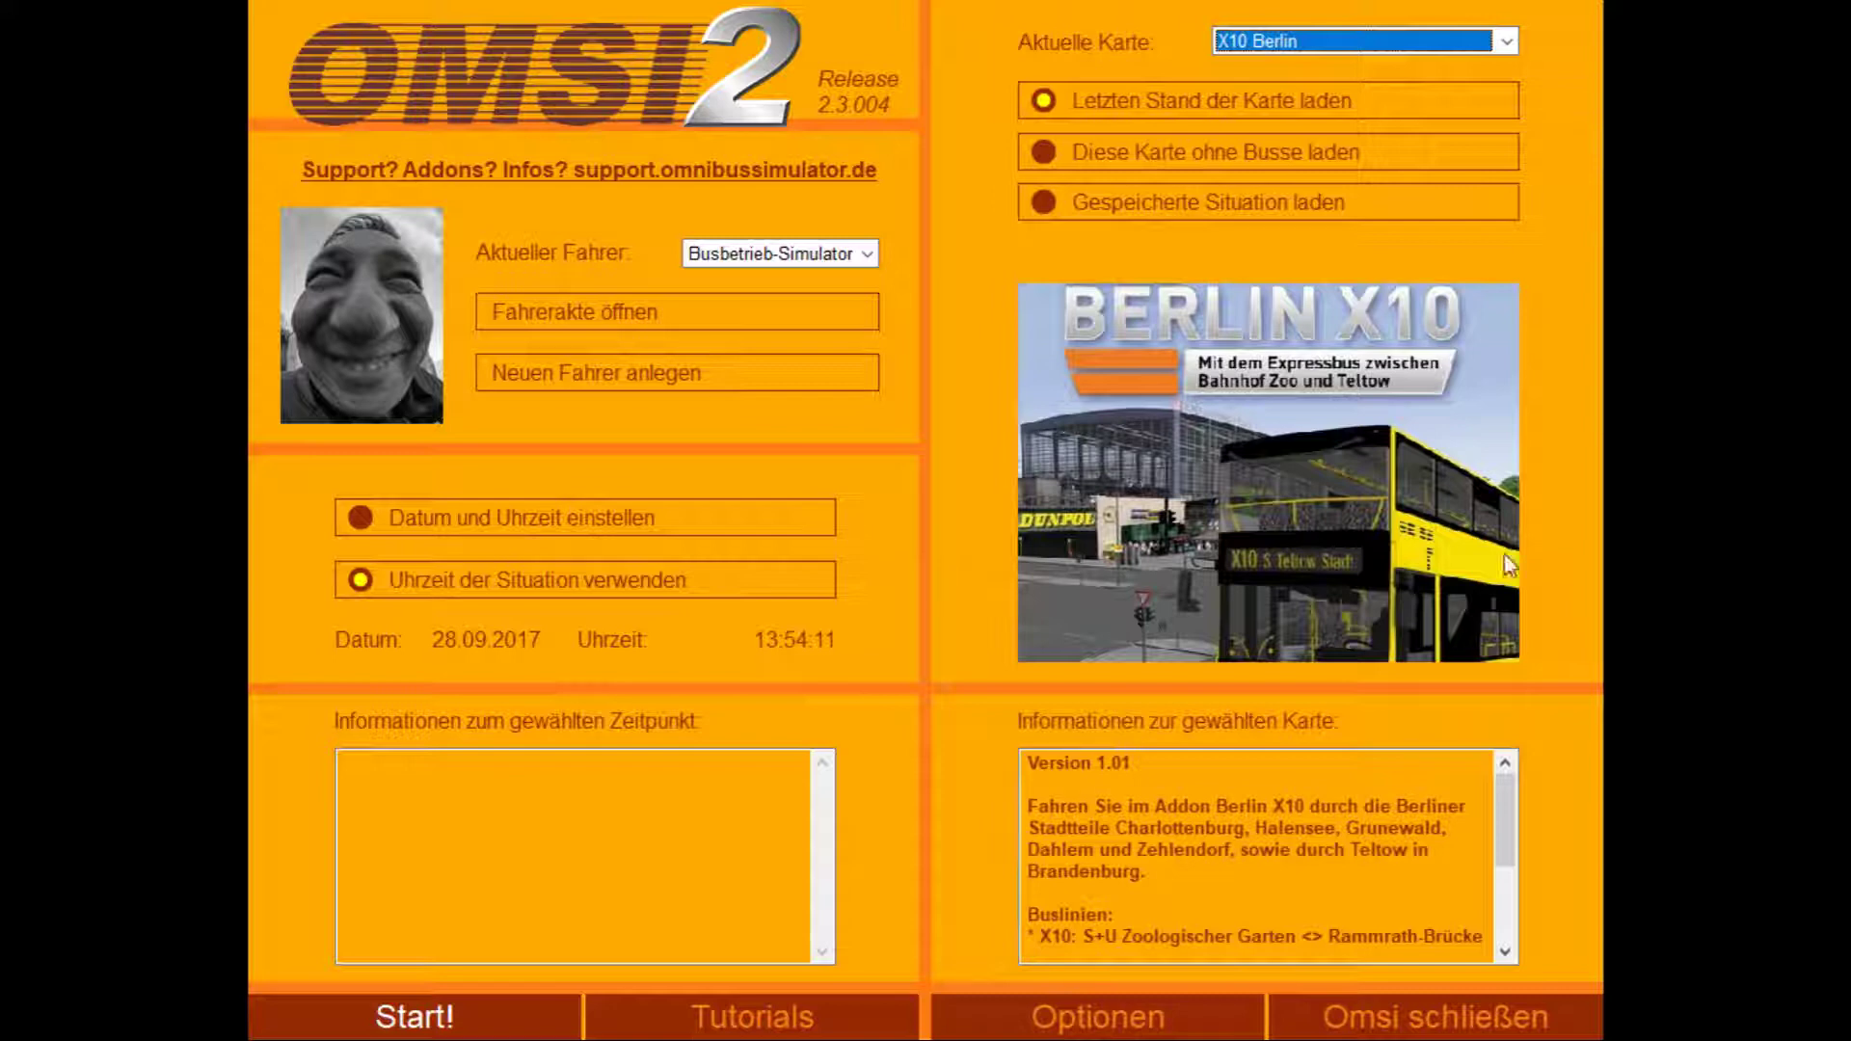
left_click(446, 1020)
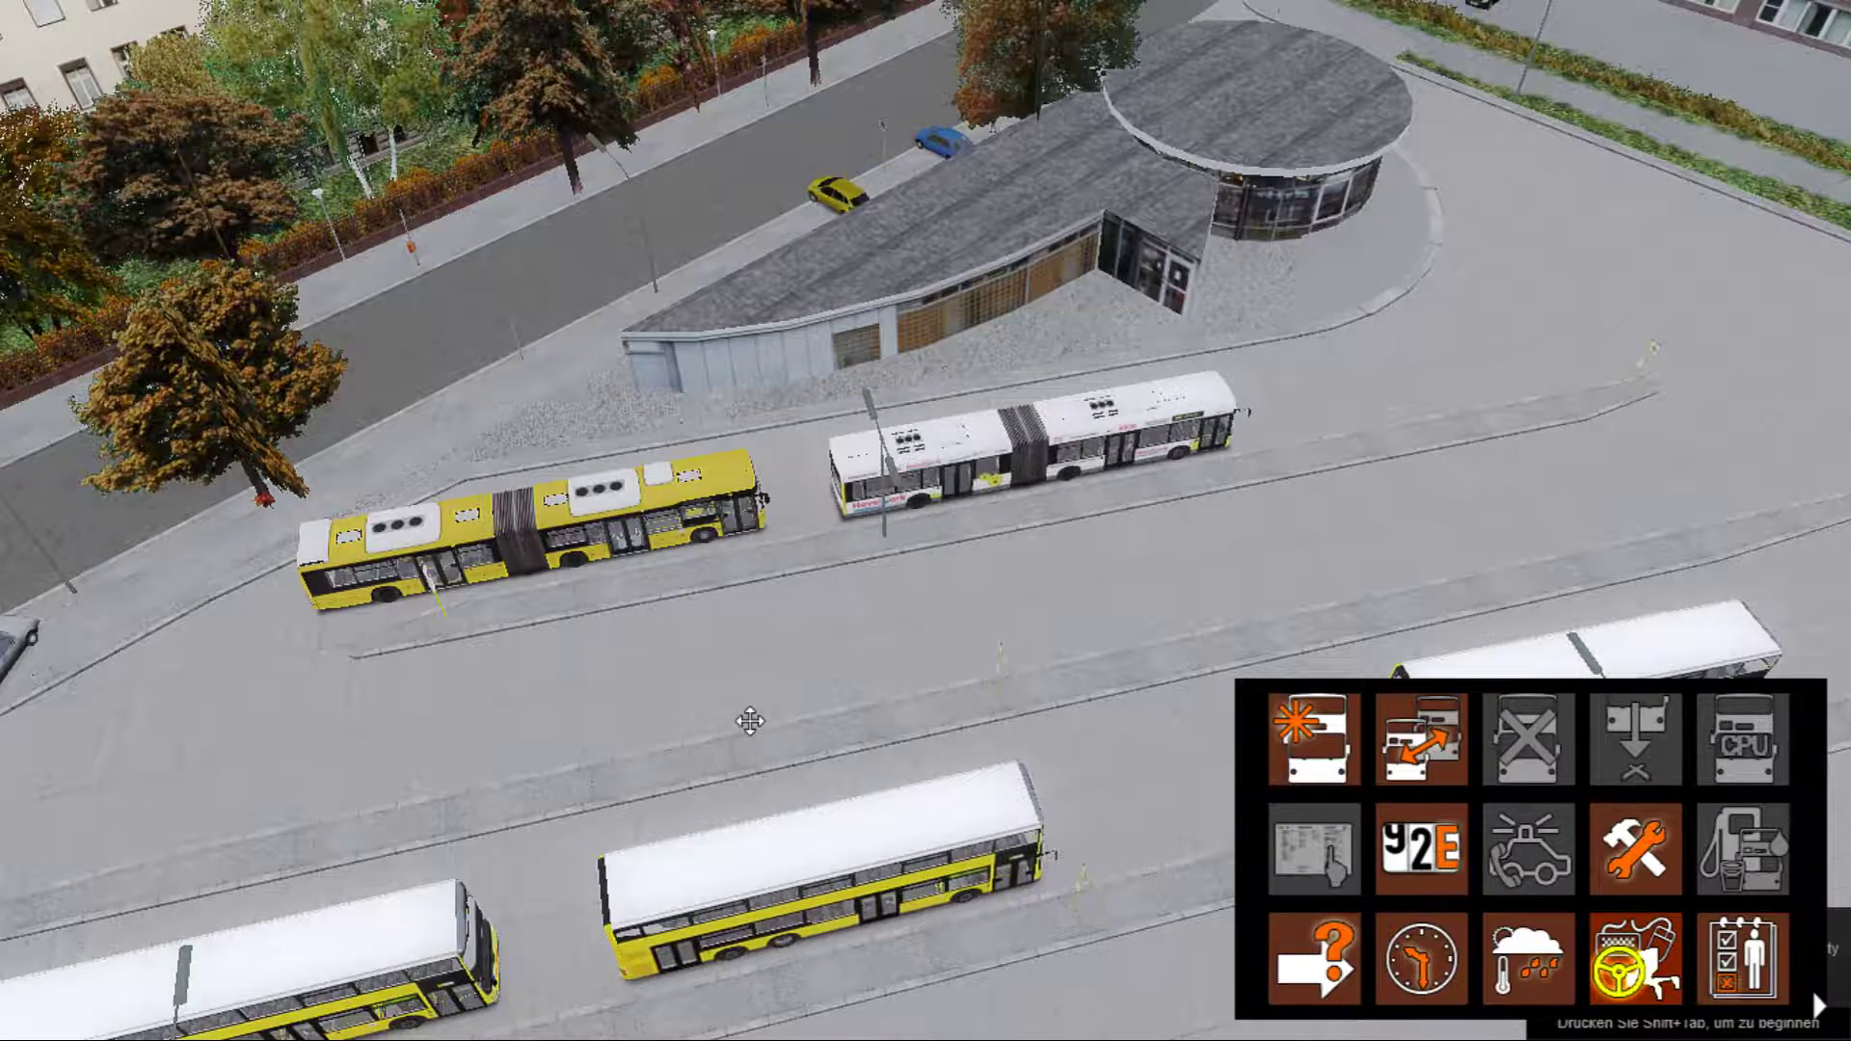
Look over the buses parked at the depot and survey the surrounding map up to the city centre, pausing the simulation there.
key("Down")
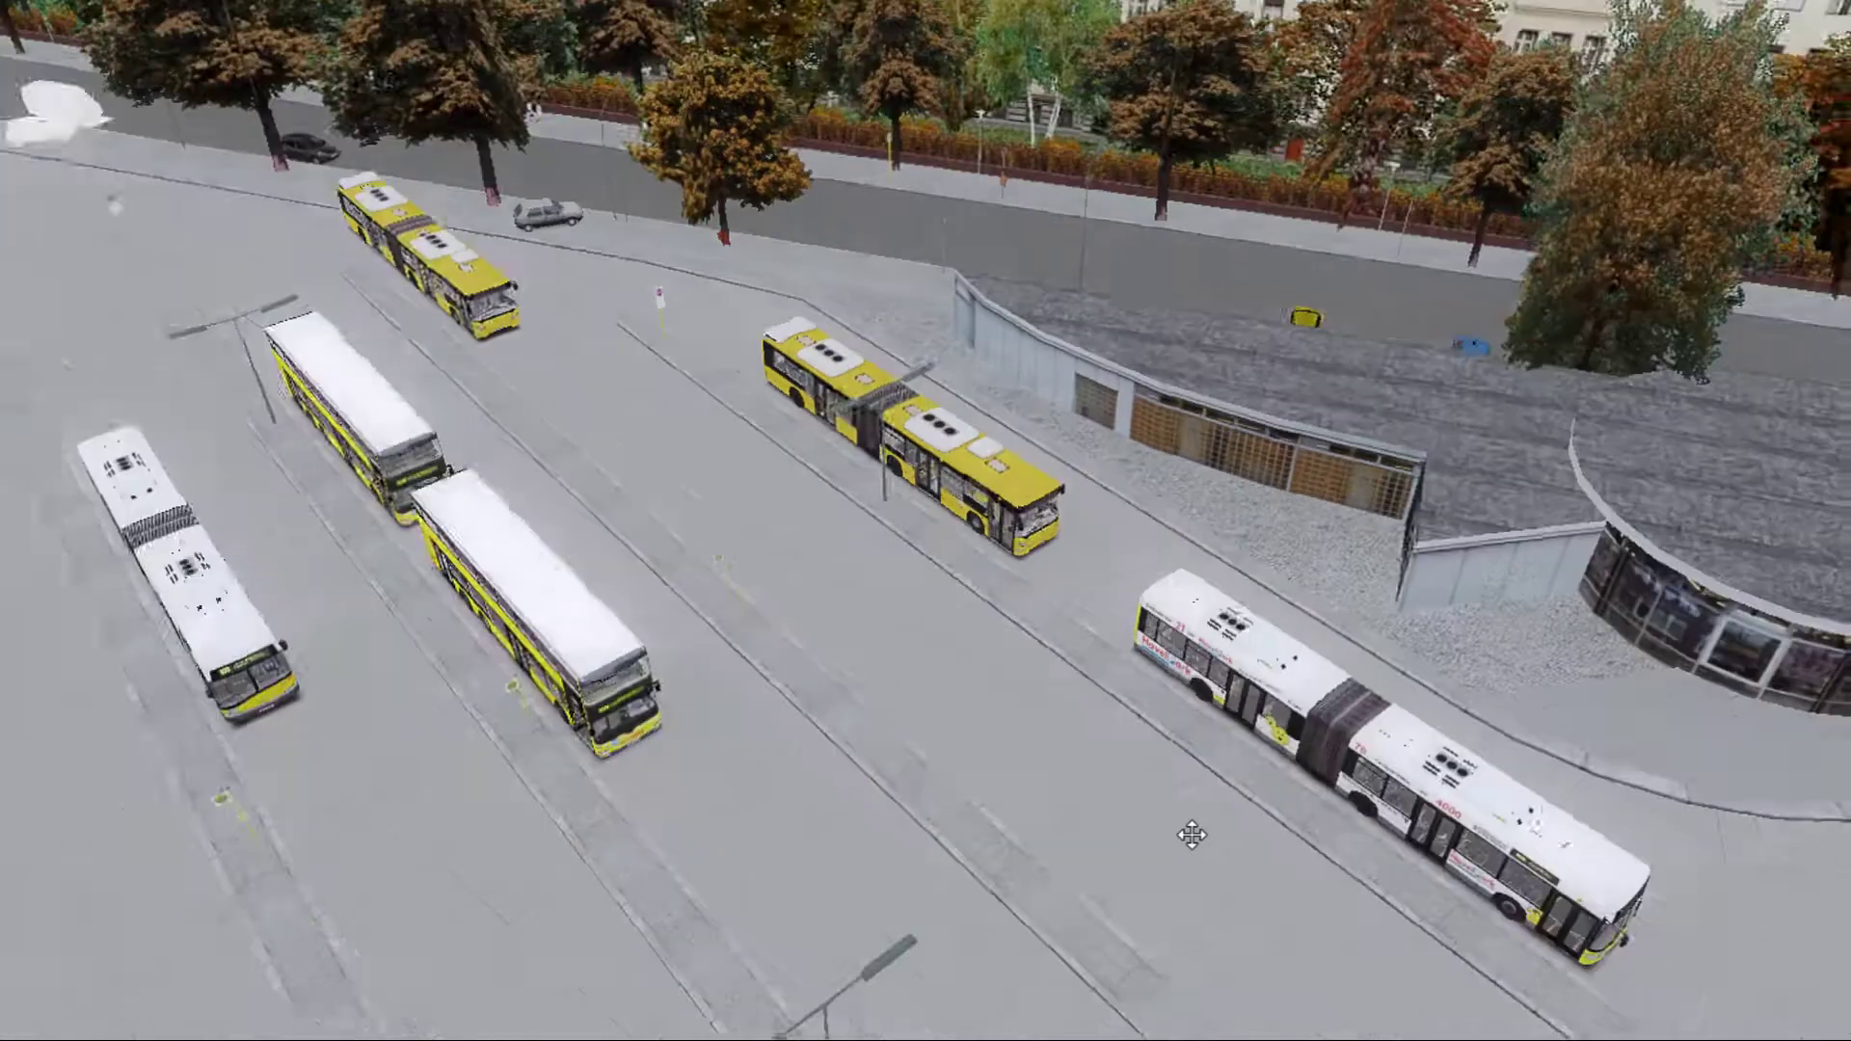
key("p")
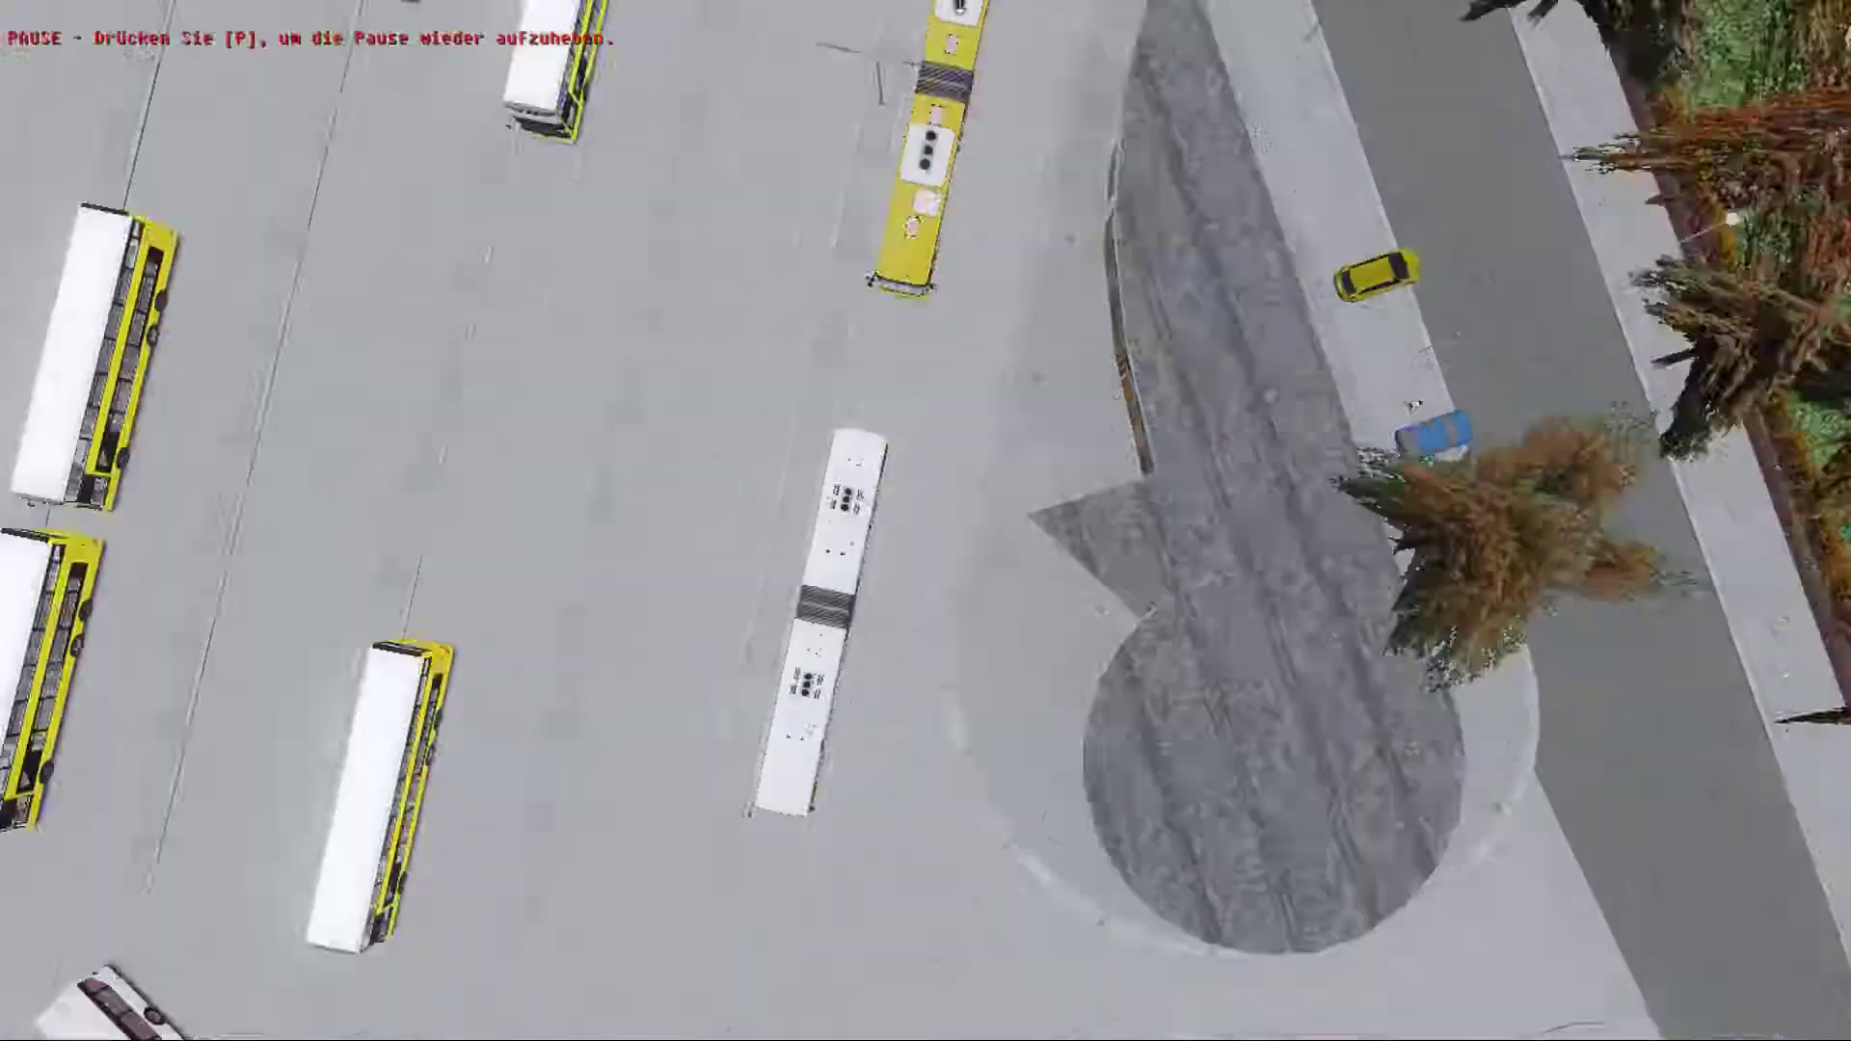
scroll(1429, 705, "down", 15)
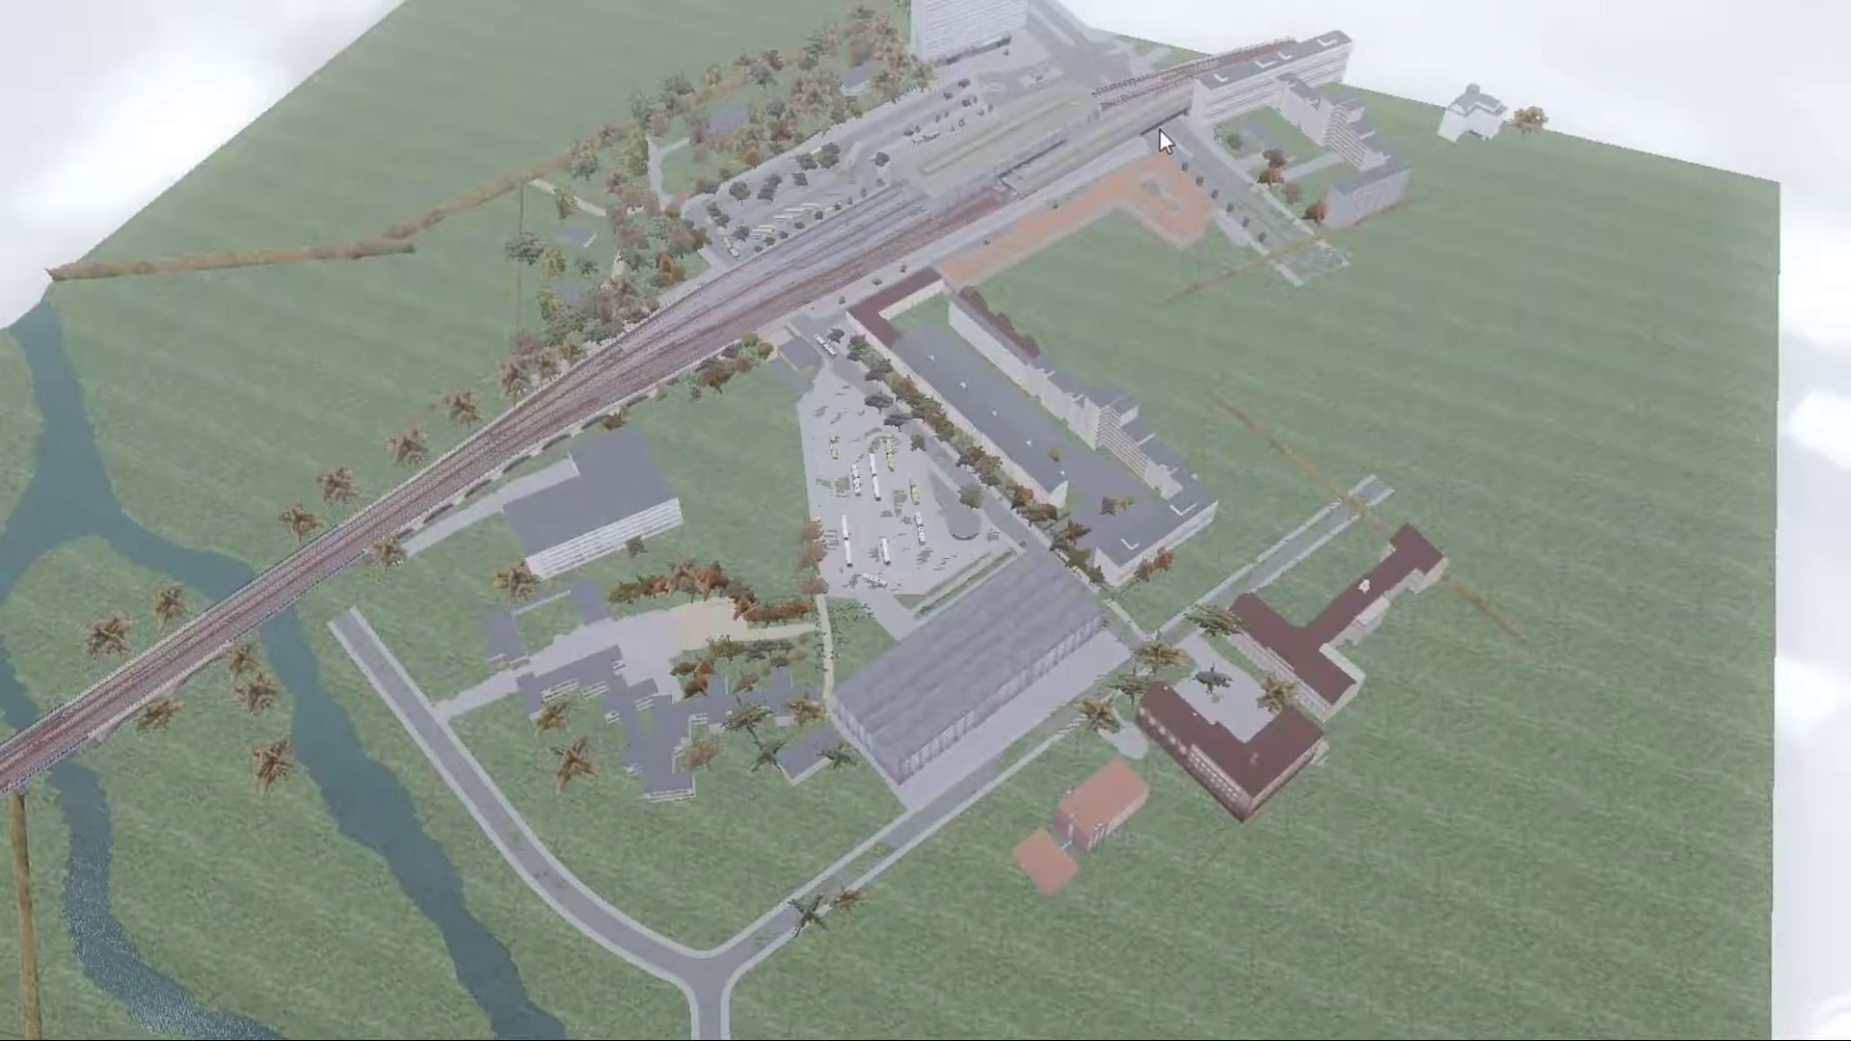
scroll(1160, 129, "up", 10)
key("p")
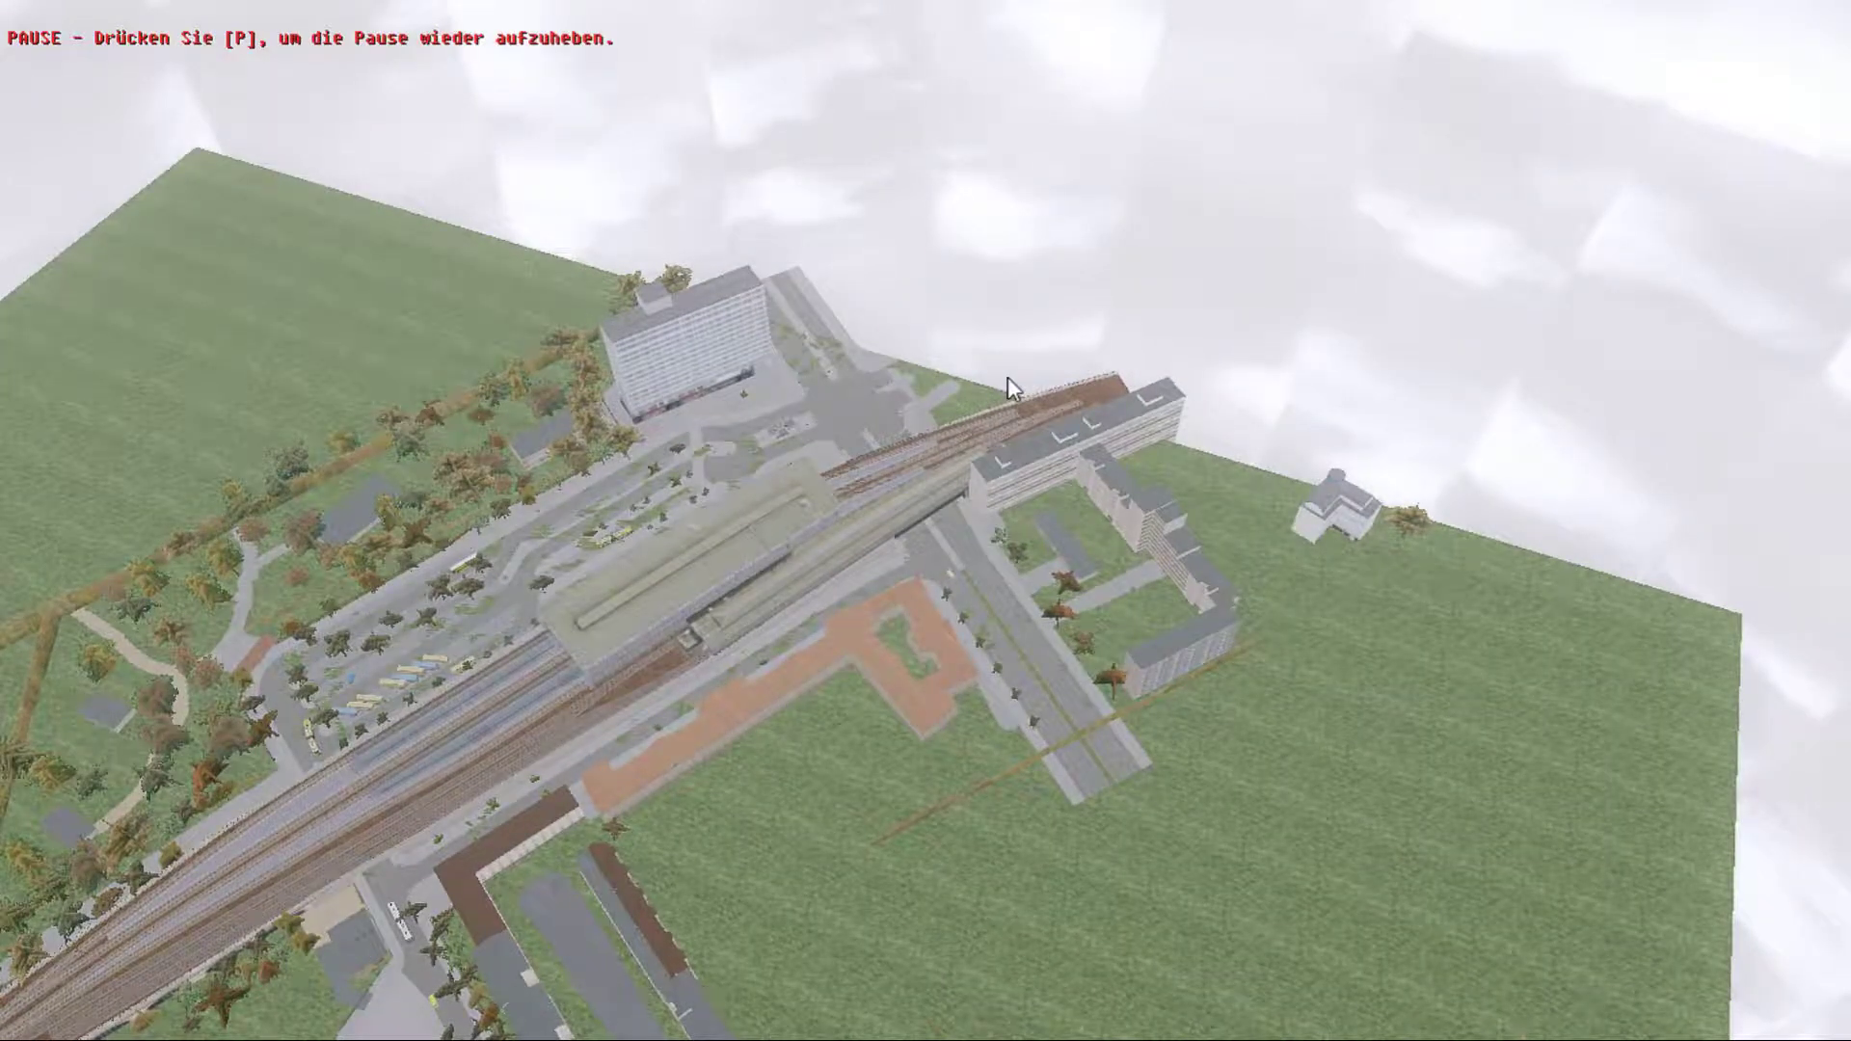
key("p")
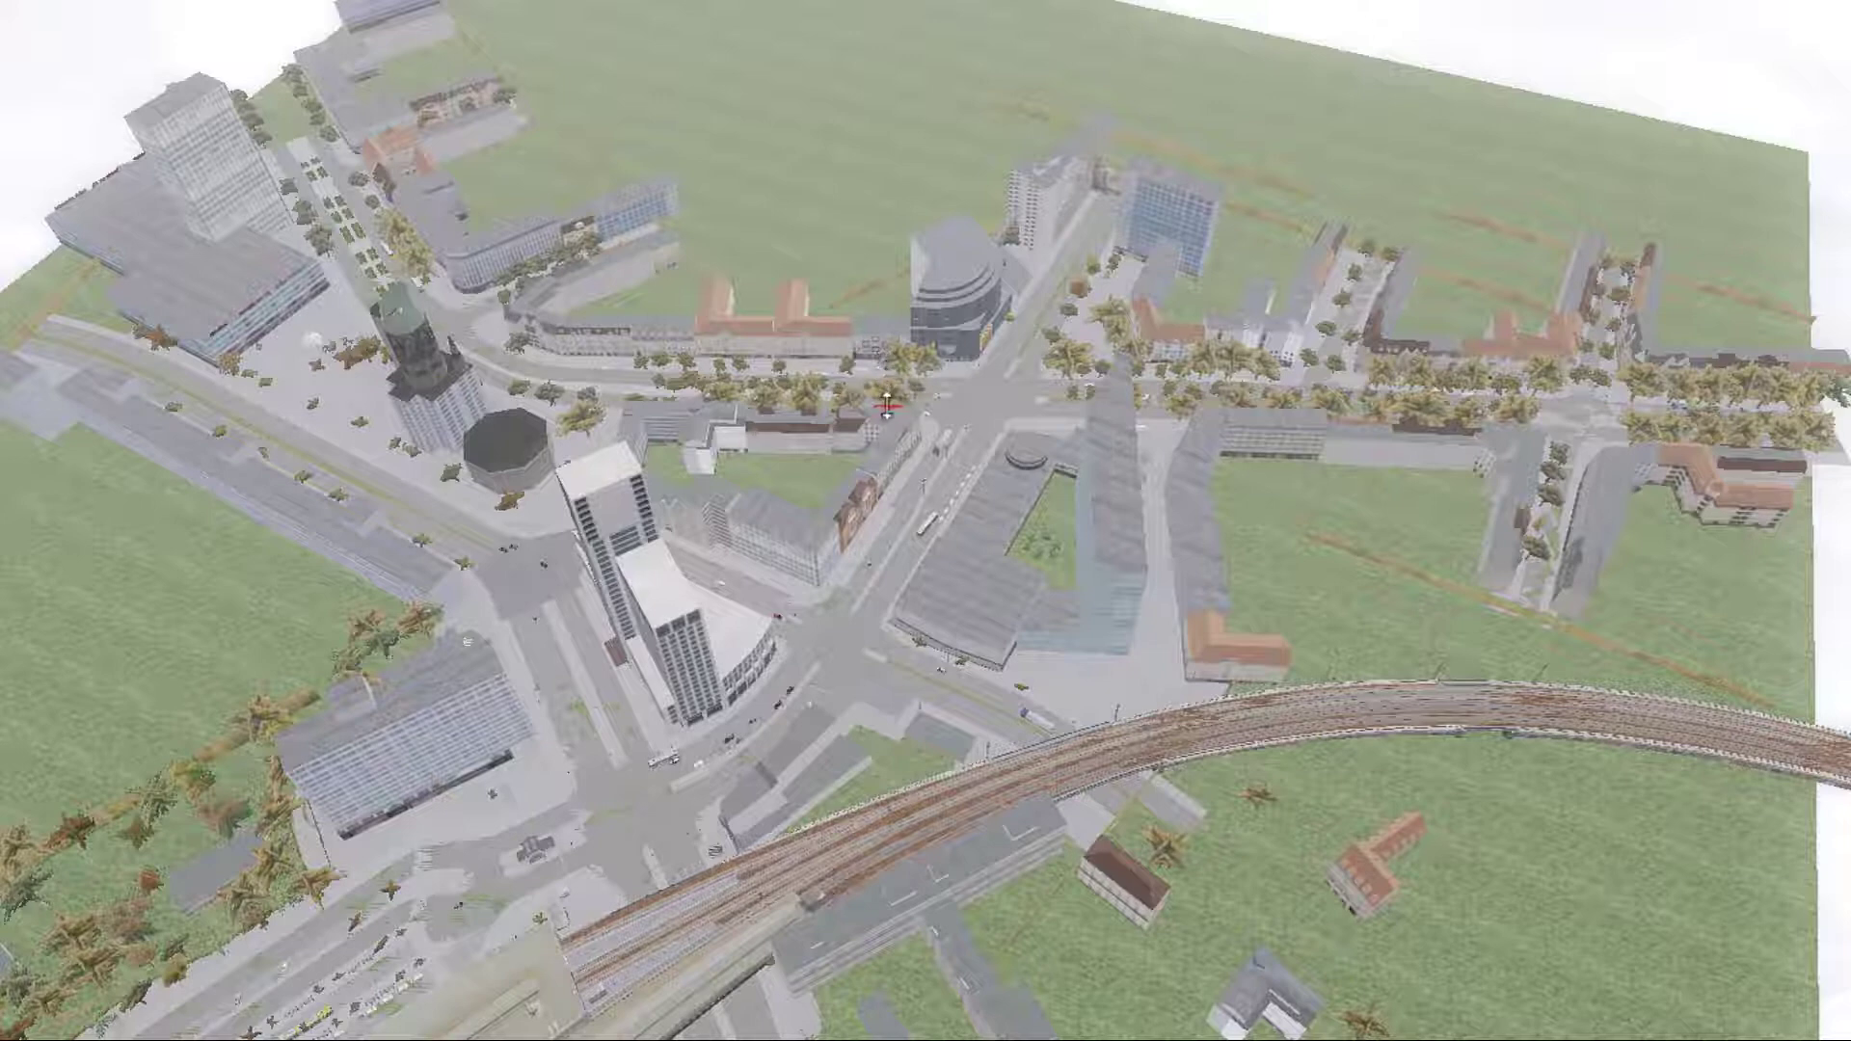
scroll(886, 406, "up", 2)
key("p")
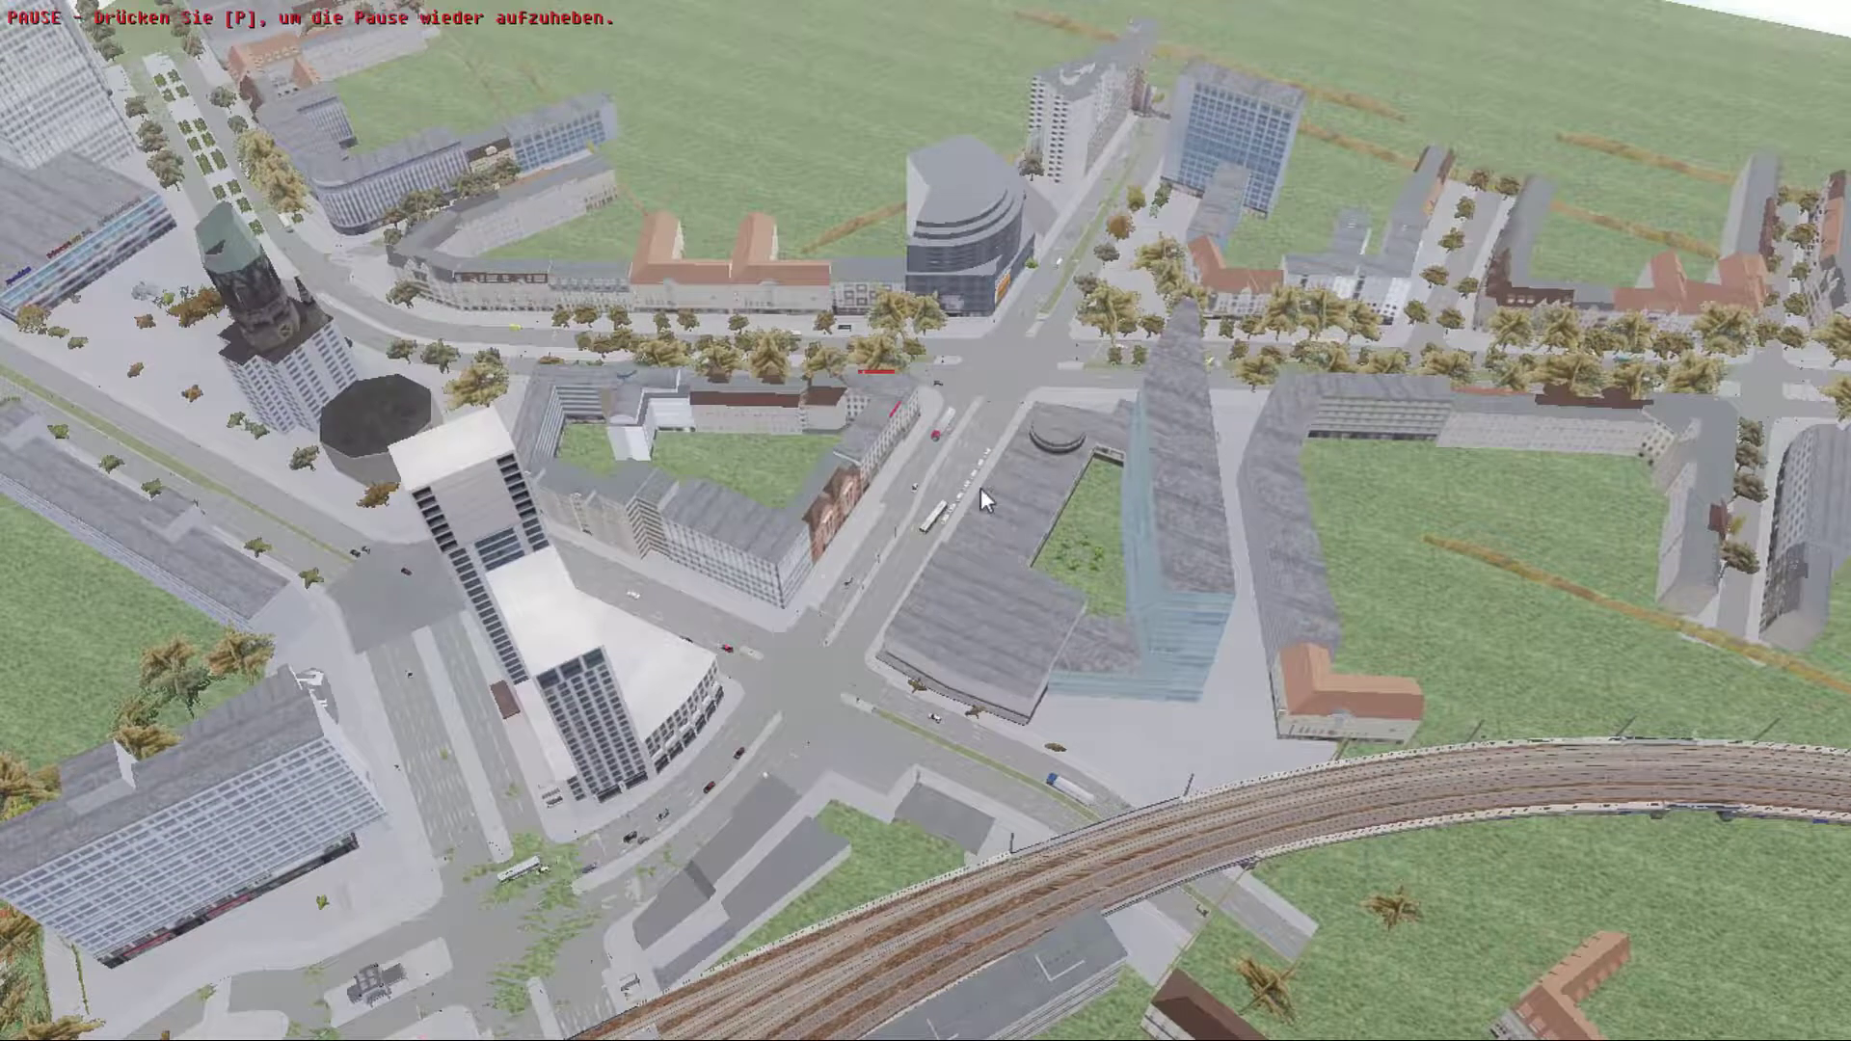
Inspect the yellow bus on the multi-lane city street from above and from the front, and move on to another part of the map.
scroll(981, 488, "up", 5)
scroll(940, 455, "up", 2)
scroll(1101, 311, "up", 5)
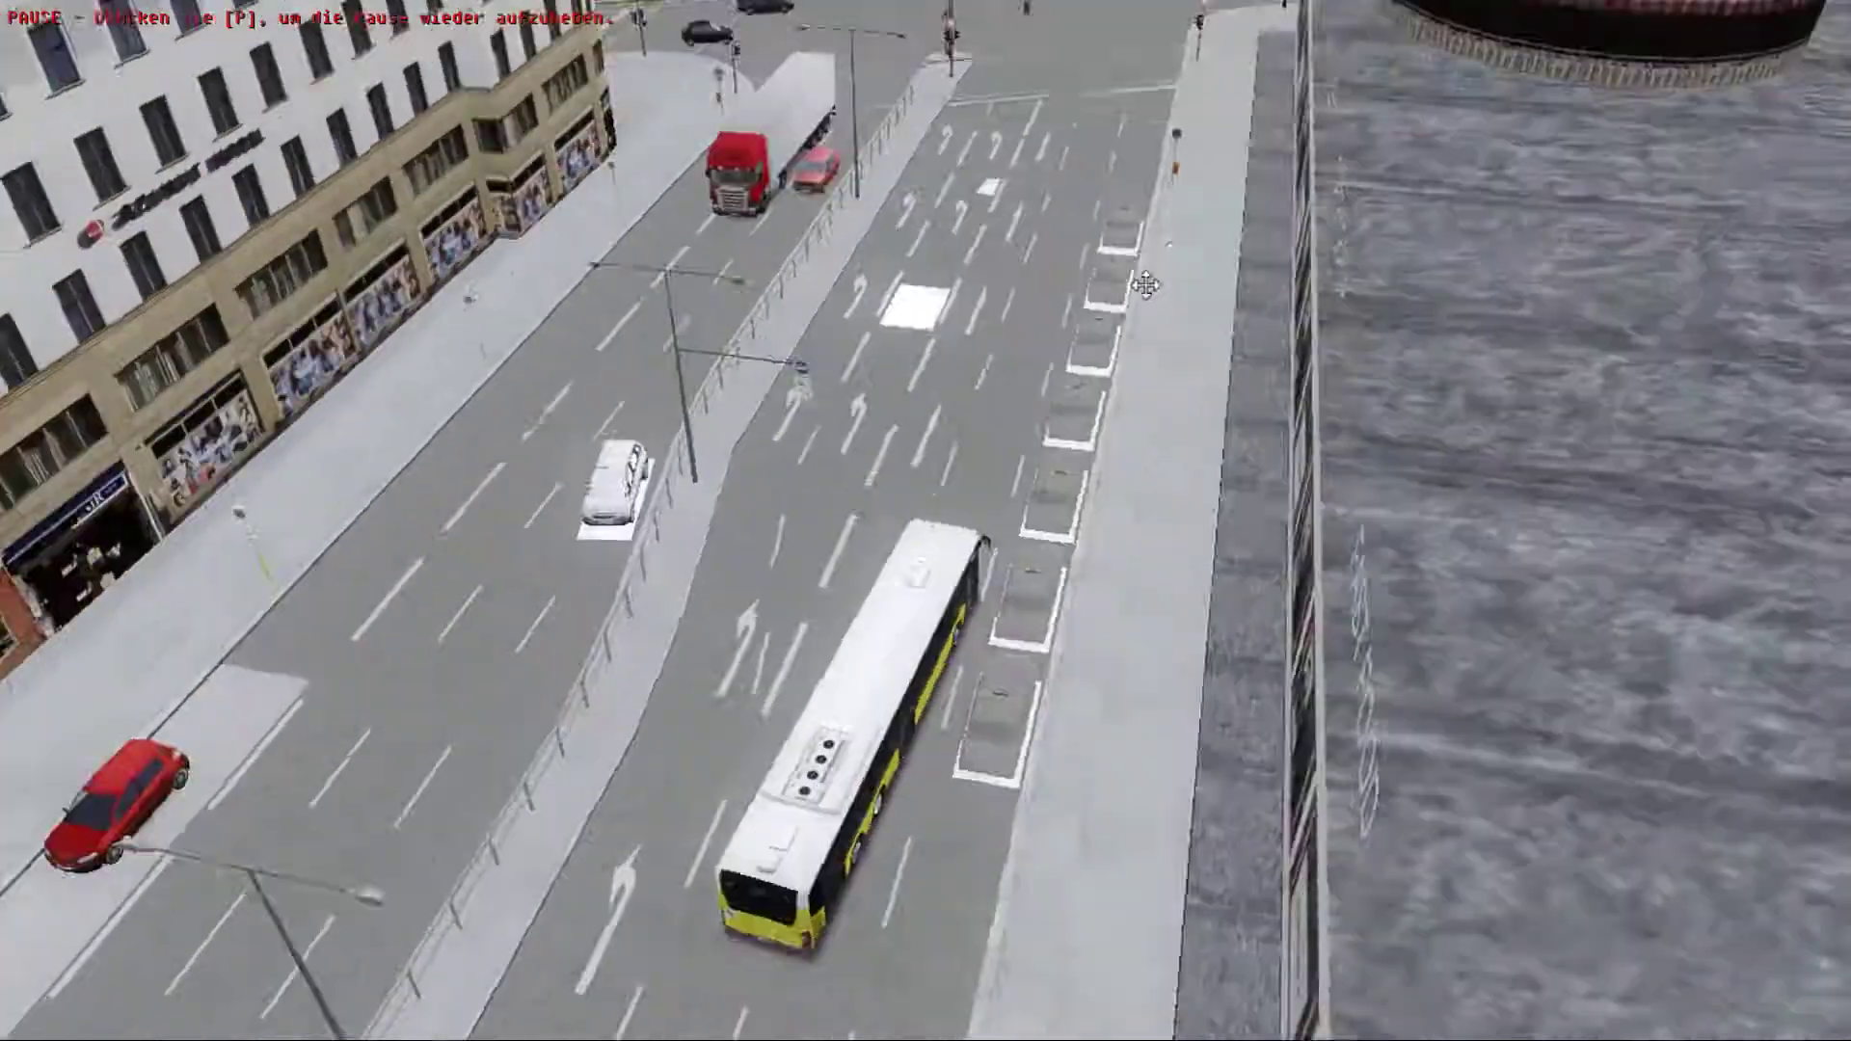
left_click_drag(1146, 284, 944, 304)
scroll(1157, 540, "up", 2)
scroll(1208, 480, "up", 2)
scroll(1208, 480, "down", 2)
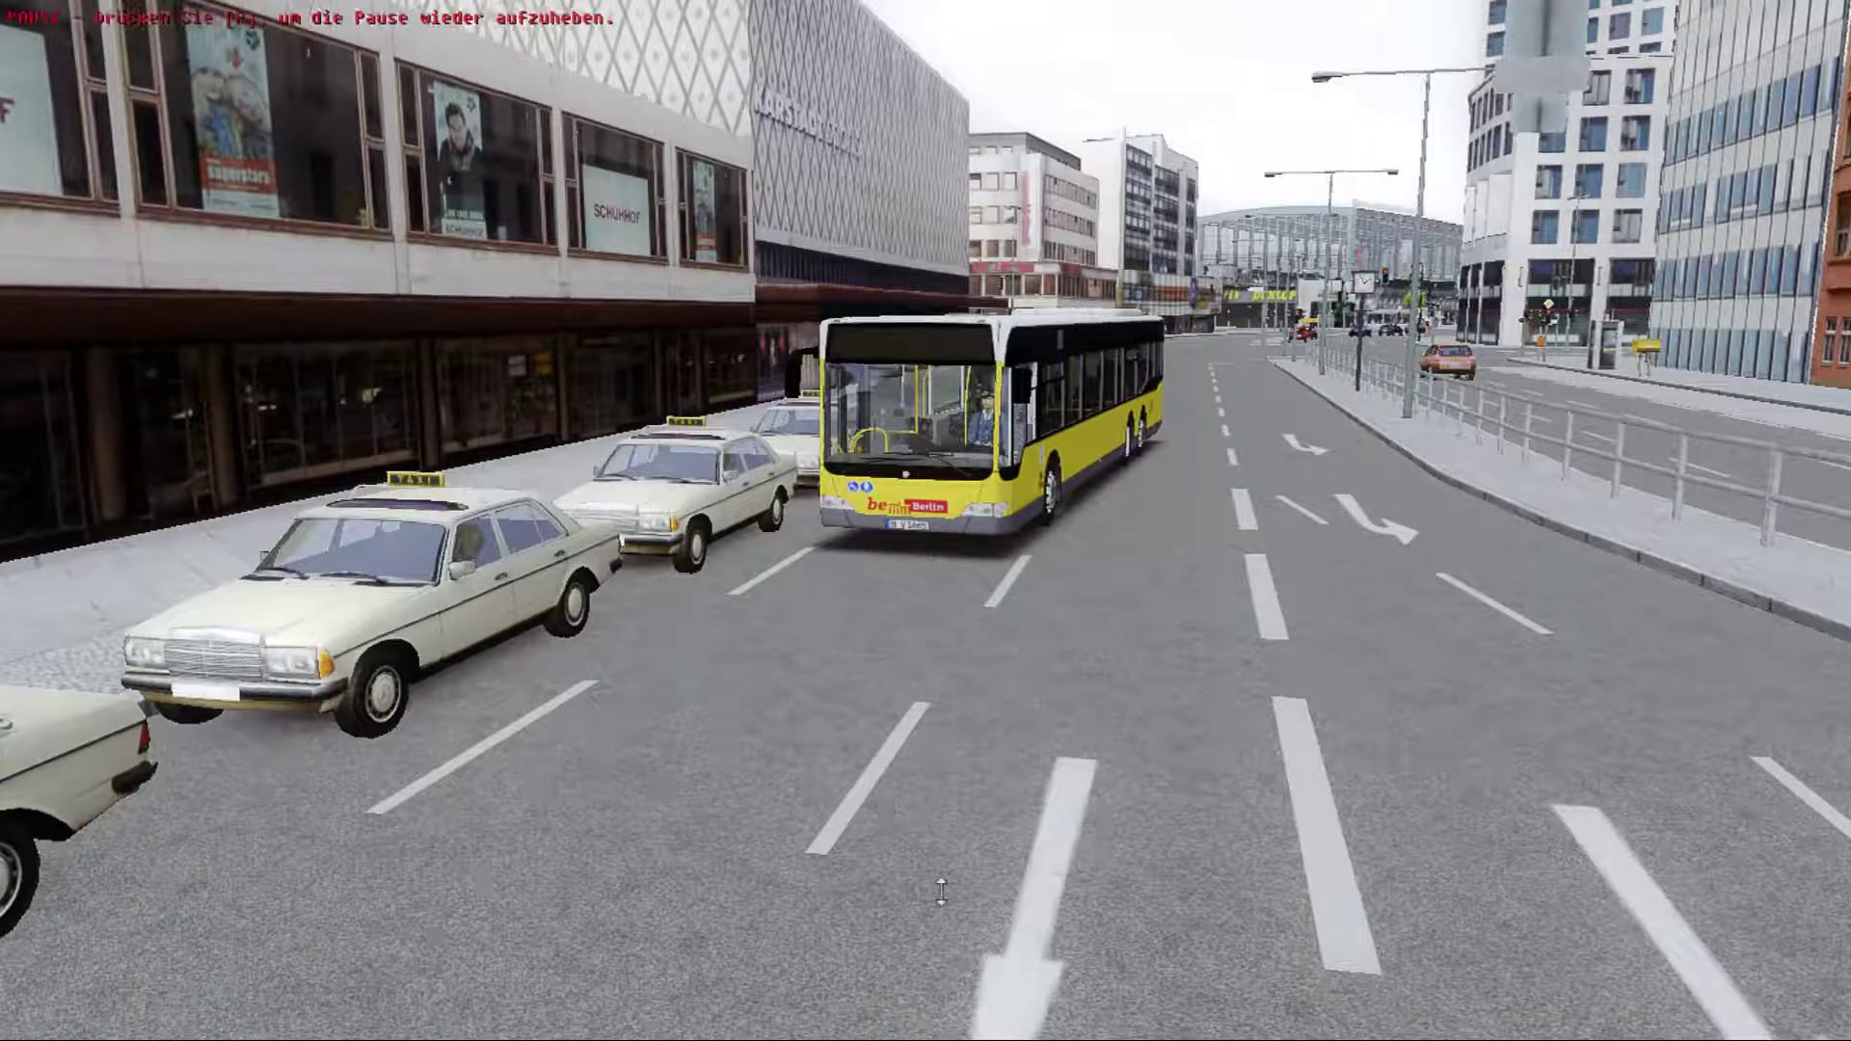
scroll(1049, 875, "down", 3)
left_click_drag(1049, 875, 430, 143)
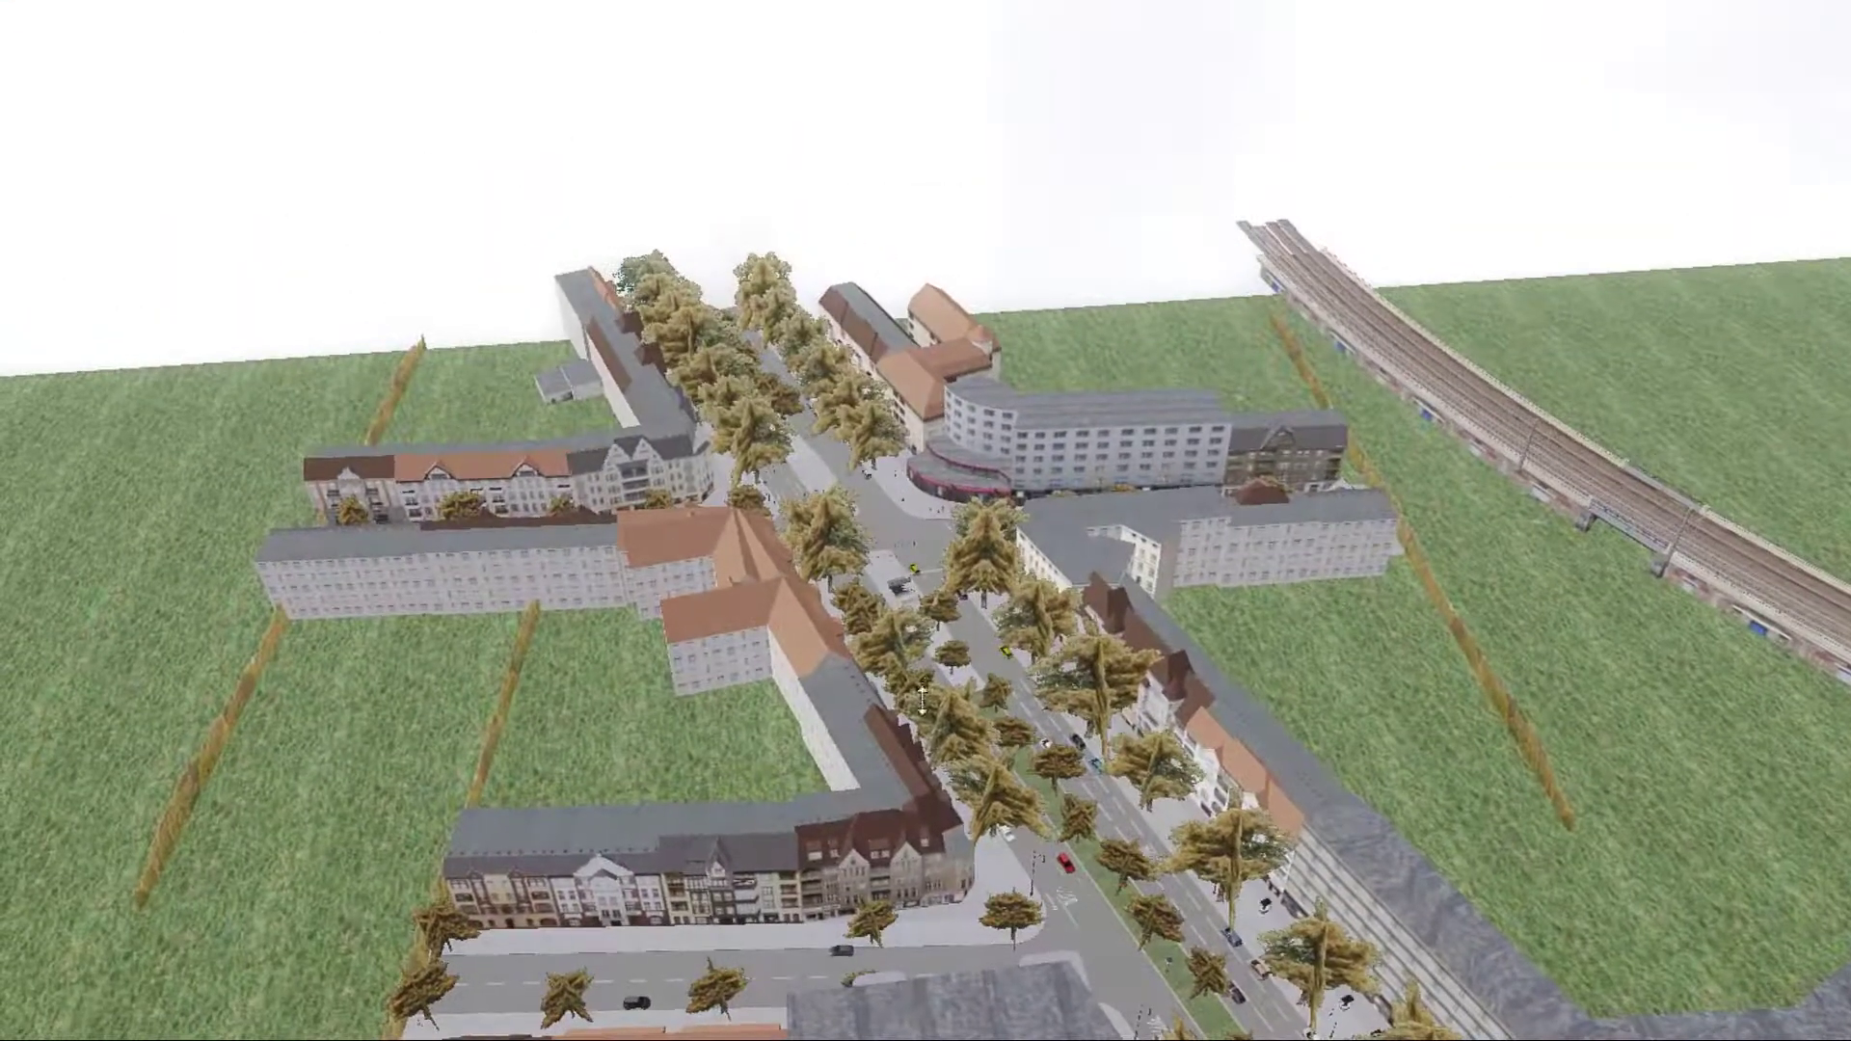